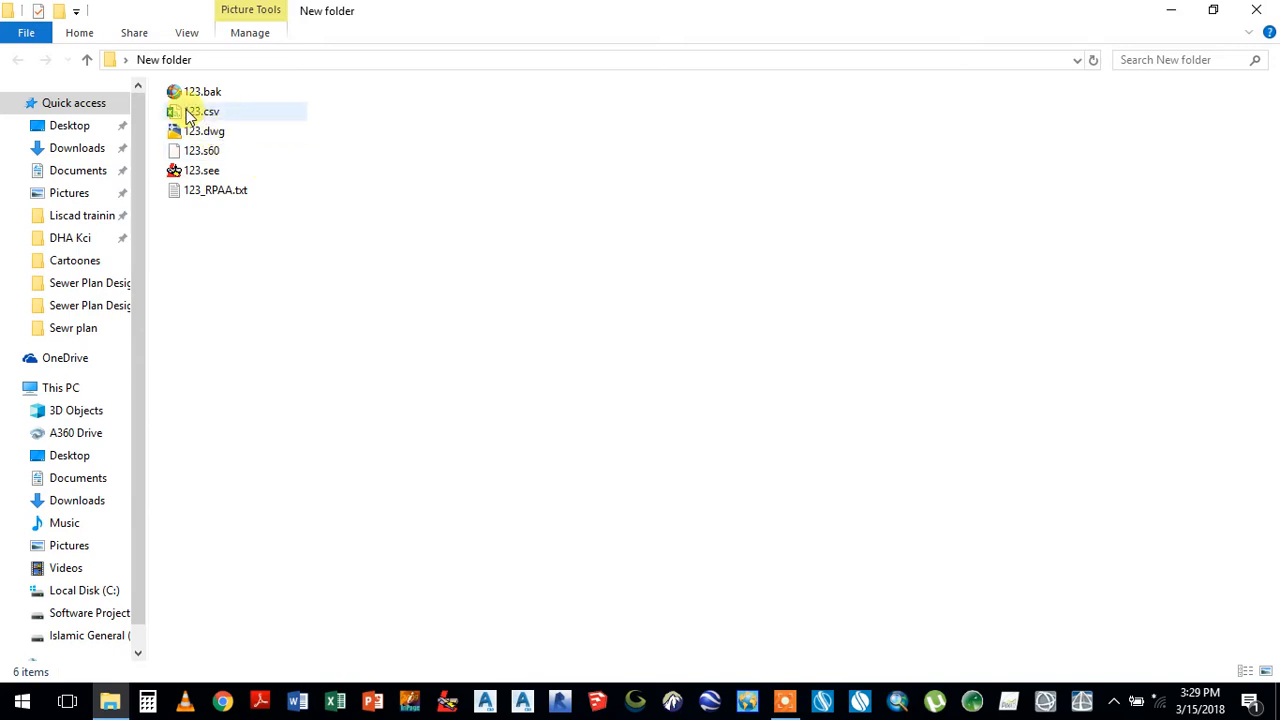
- Close the folder window holding the survey files and launch Eagle Point
{"action": "left_click", "coordinate": [189, 114]}
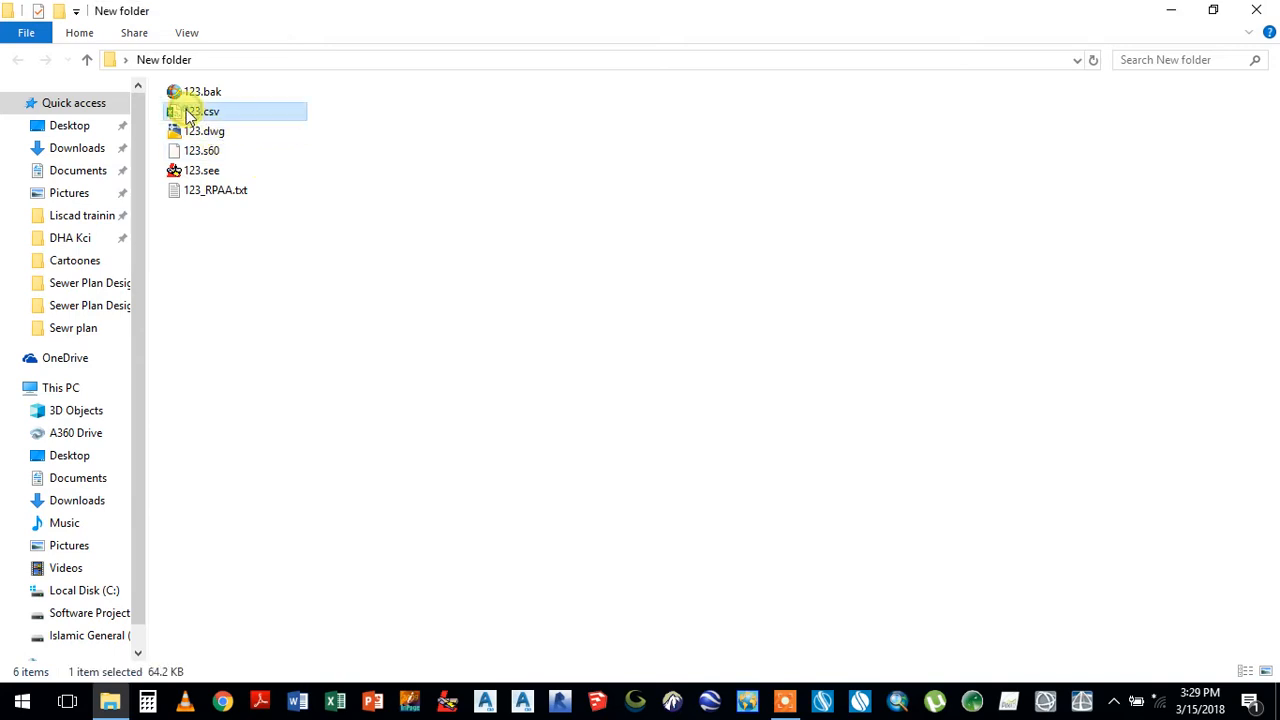
{"action": "left_click", "coordinate": [1258, 14]}
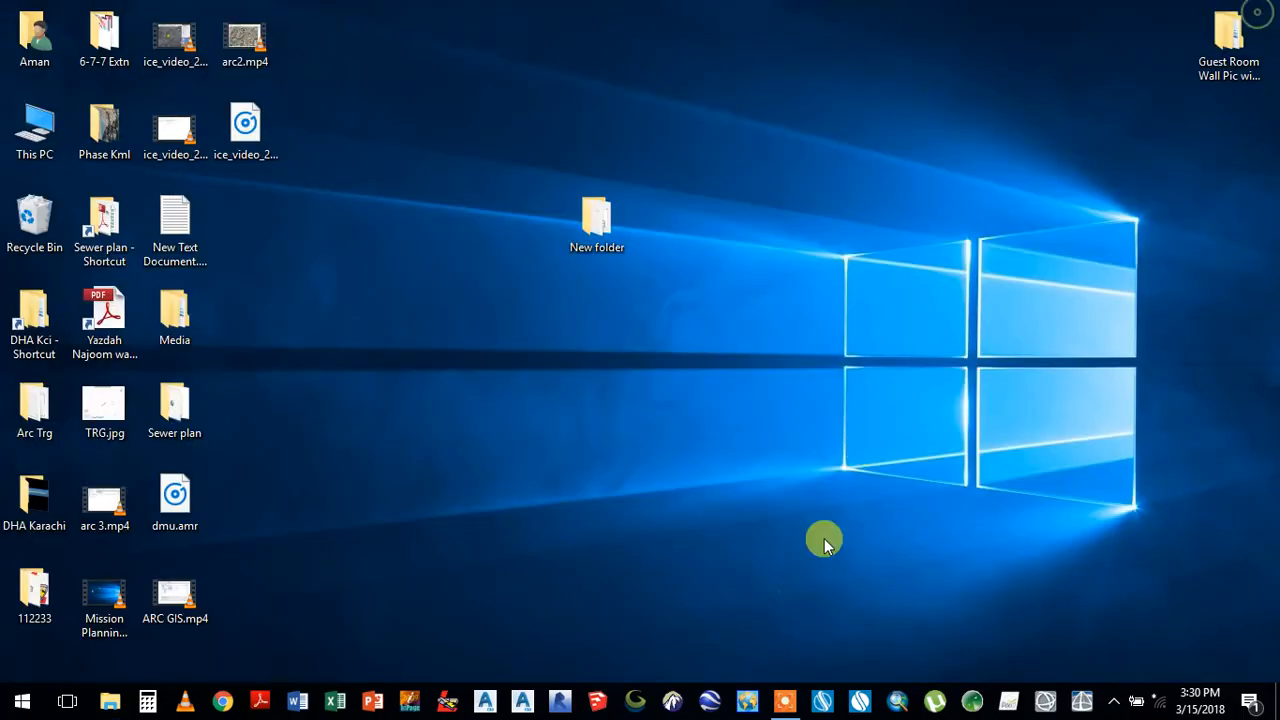
{"action": "left_click", "coordinate": [673, 702]}
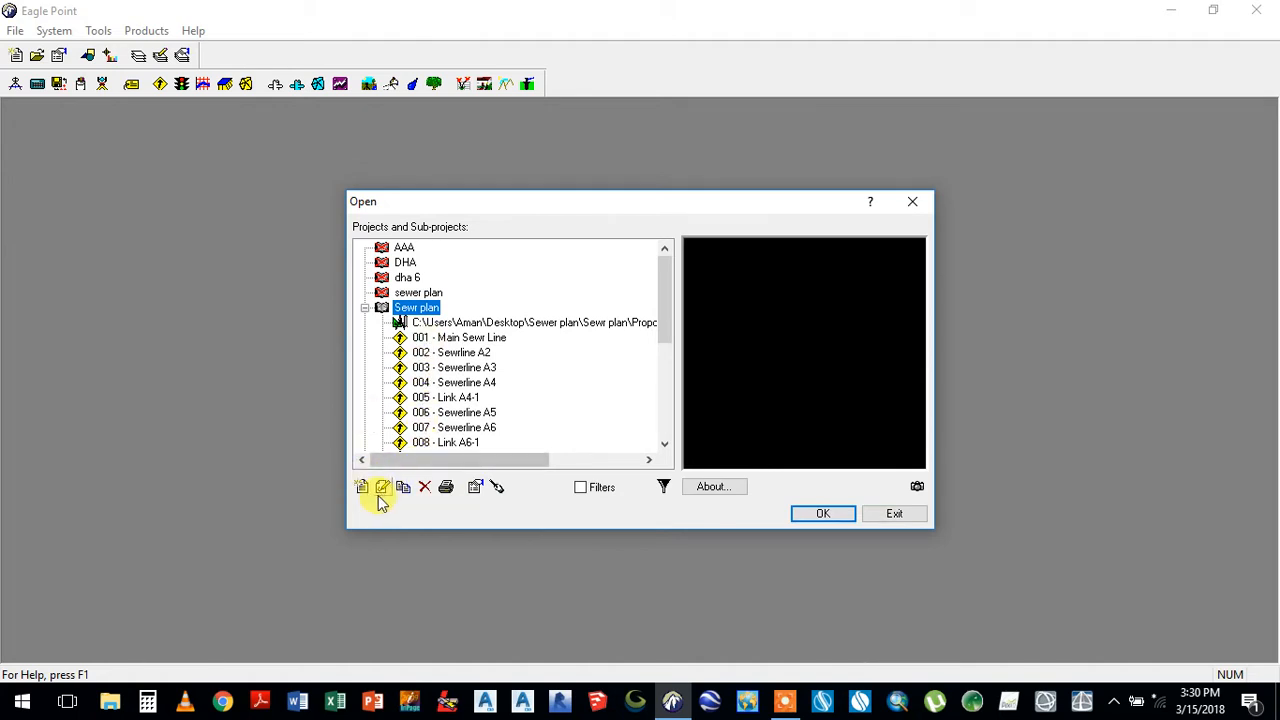
- Start a new Eagle Point project with the description "road design trg"
{"action": "left_click", "coordinate": [365, 488]}
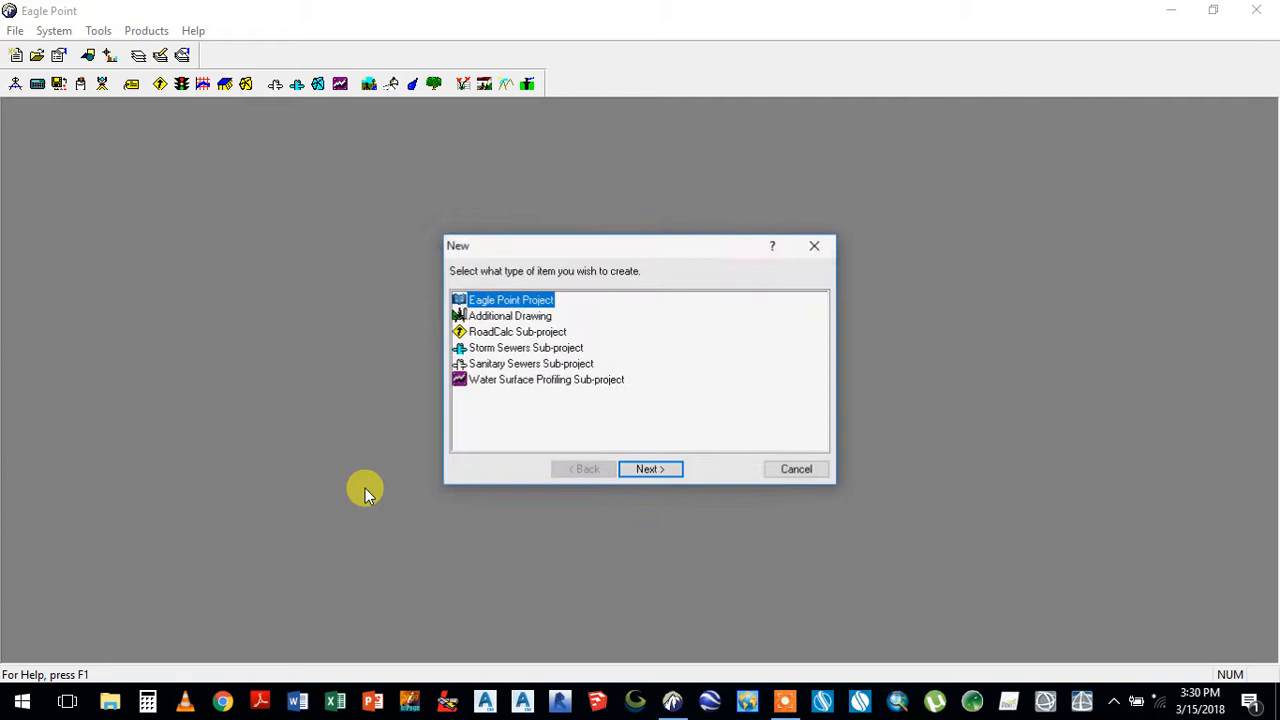
{"action": "left_click", "coordinate": [650, 470]}
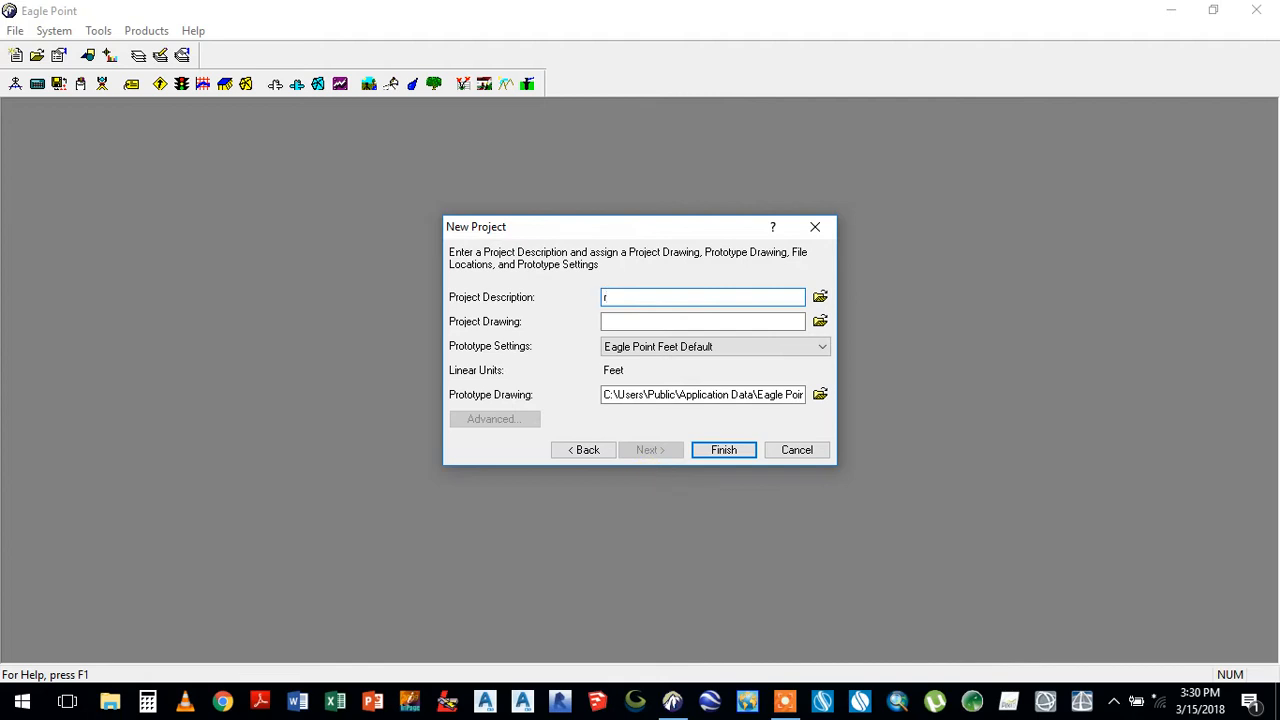
{"action": "type", "text": "road design trg"}
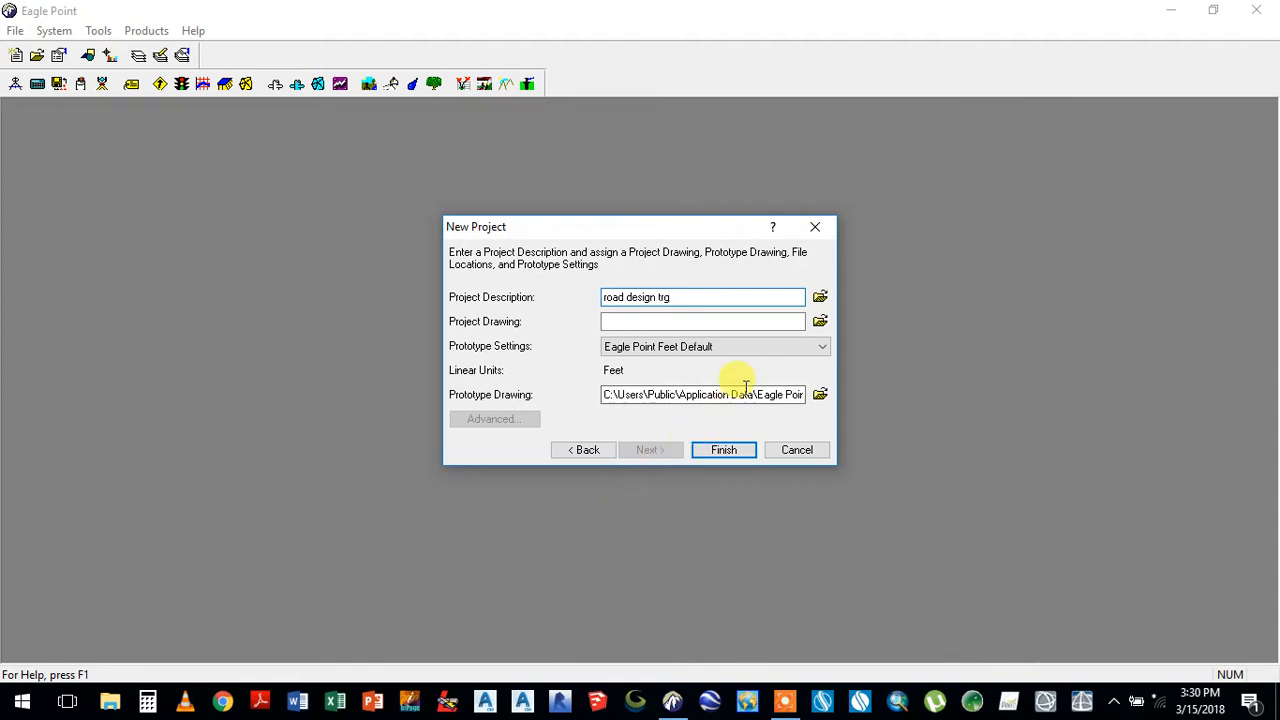
- Assign 123.dwg from New folder as the project drawing, finish creating the project and open it
{"action": "left_click", "coordinate": [819, 322]}
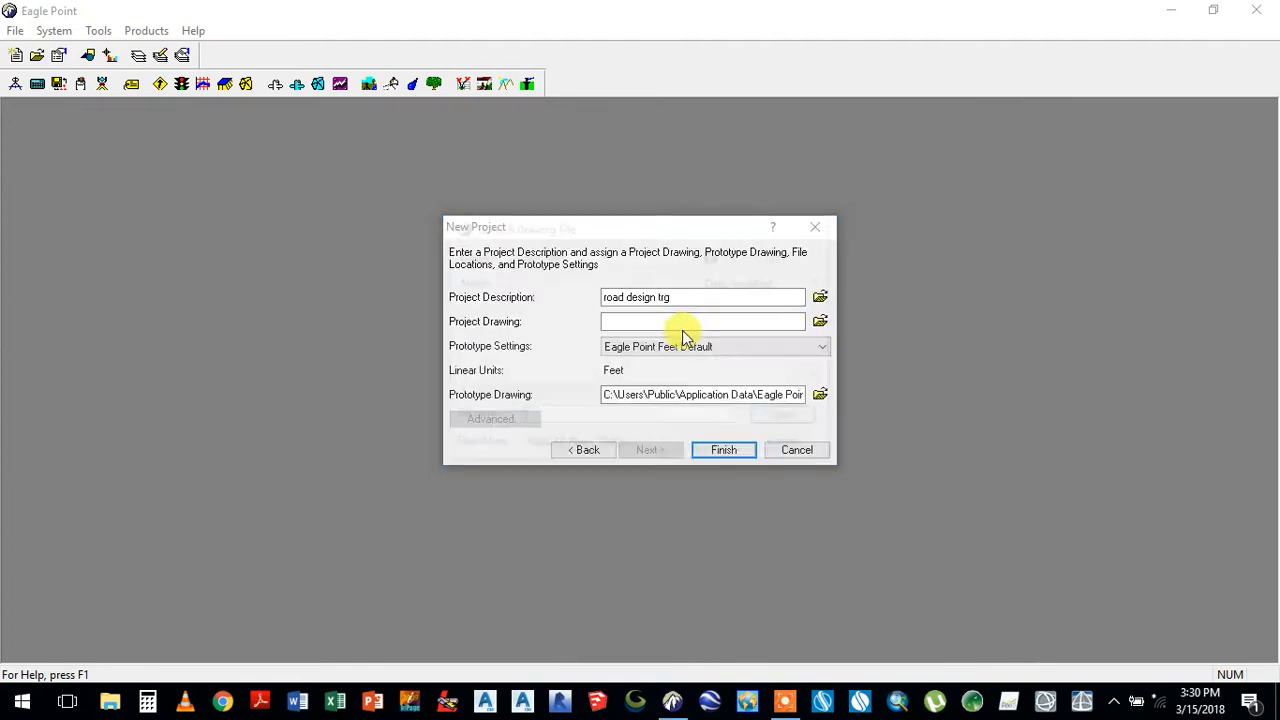
{"action": "left_click", "coordinate": [690, 256]}
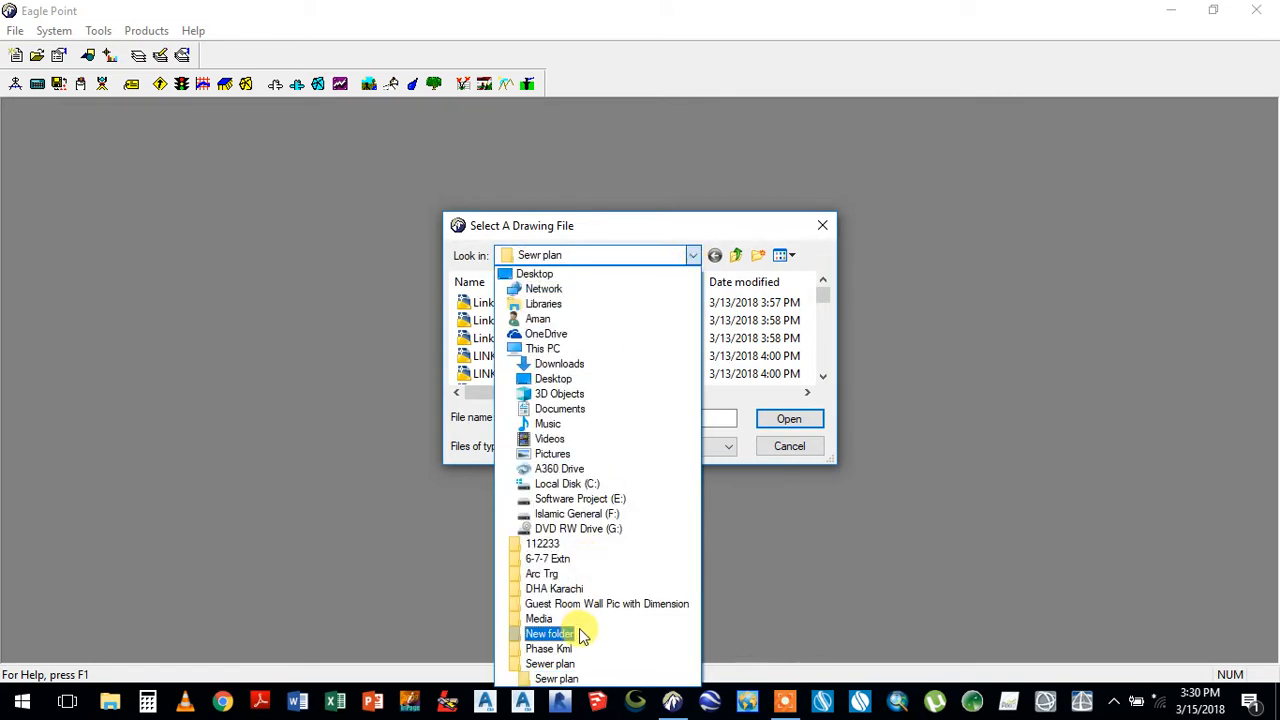
{"action": "left_click", "coordinate": [549, 635]}
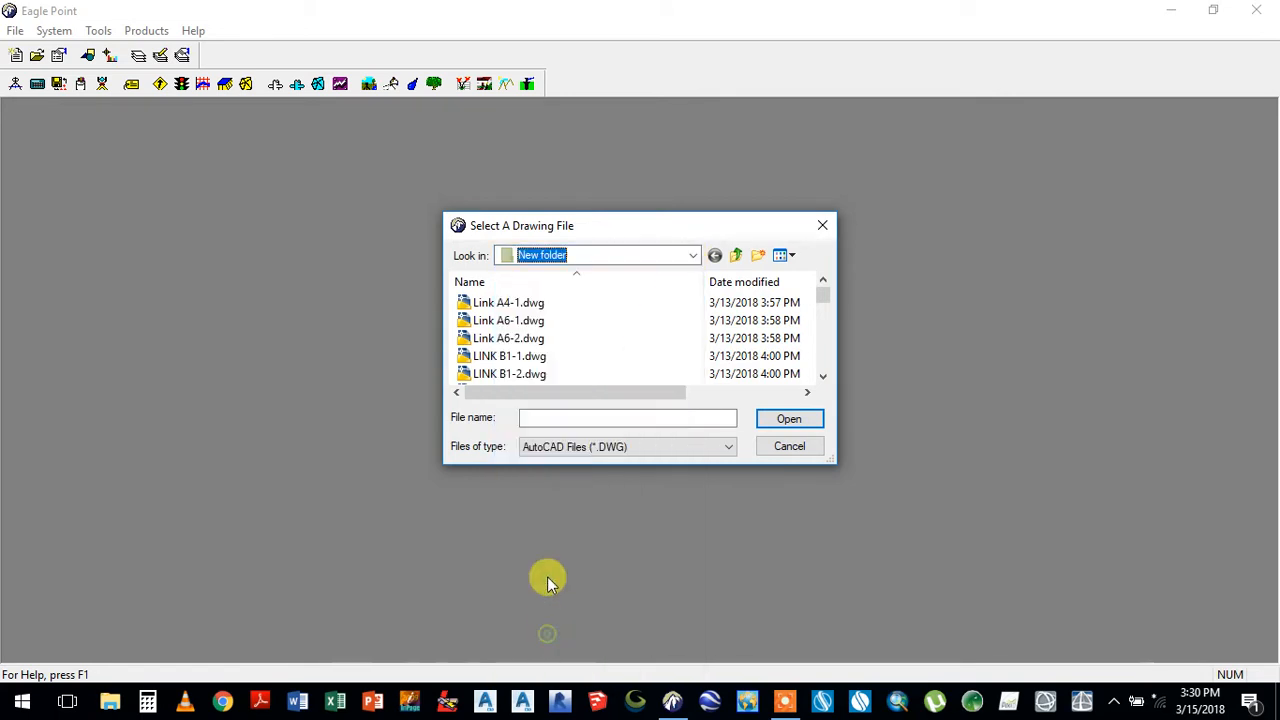
{"action": "left_click", "coordinate": [513, 305]}
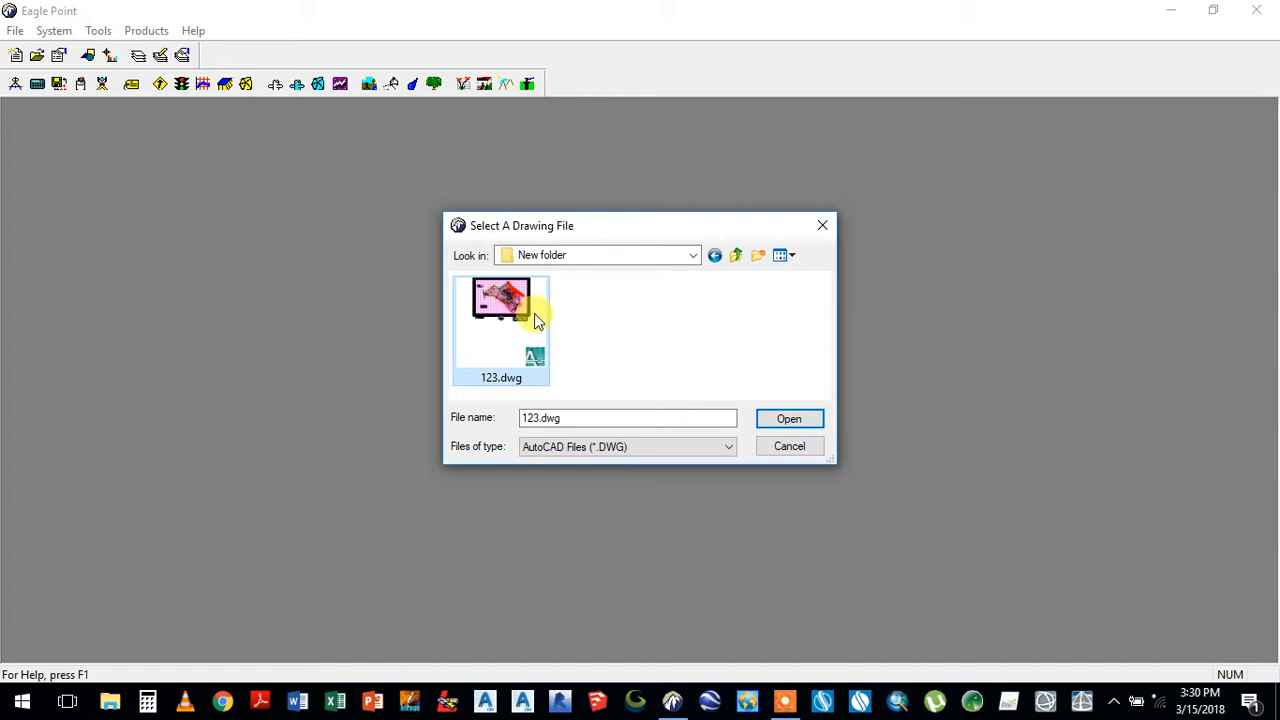
{"action": "left_click", "coordinate": [785, 420]}
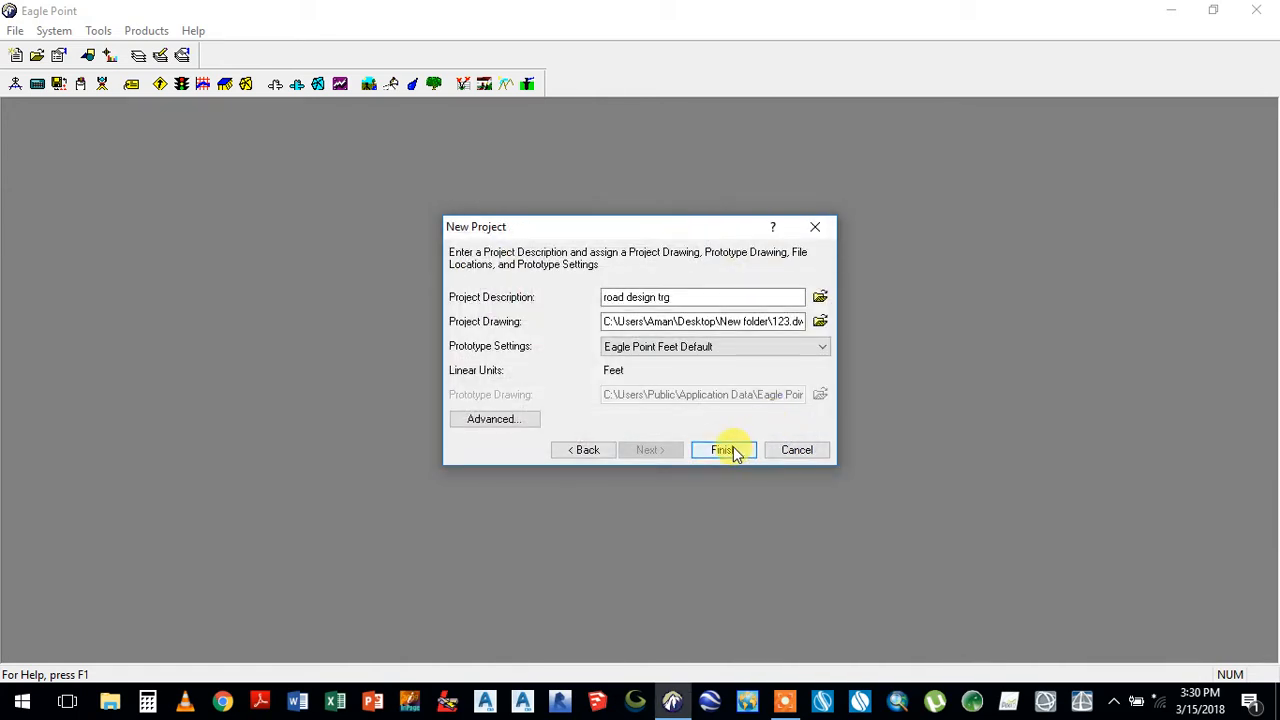
{"action": "left_click", "coordinate": [728, 450]}
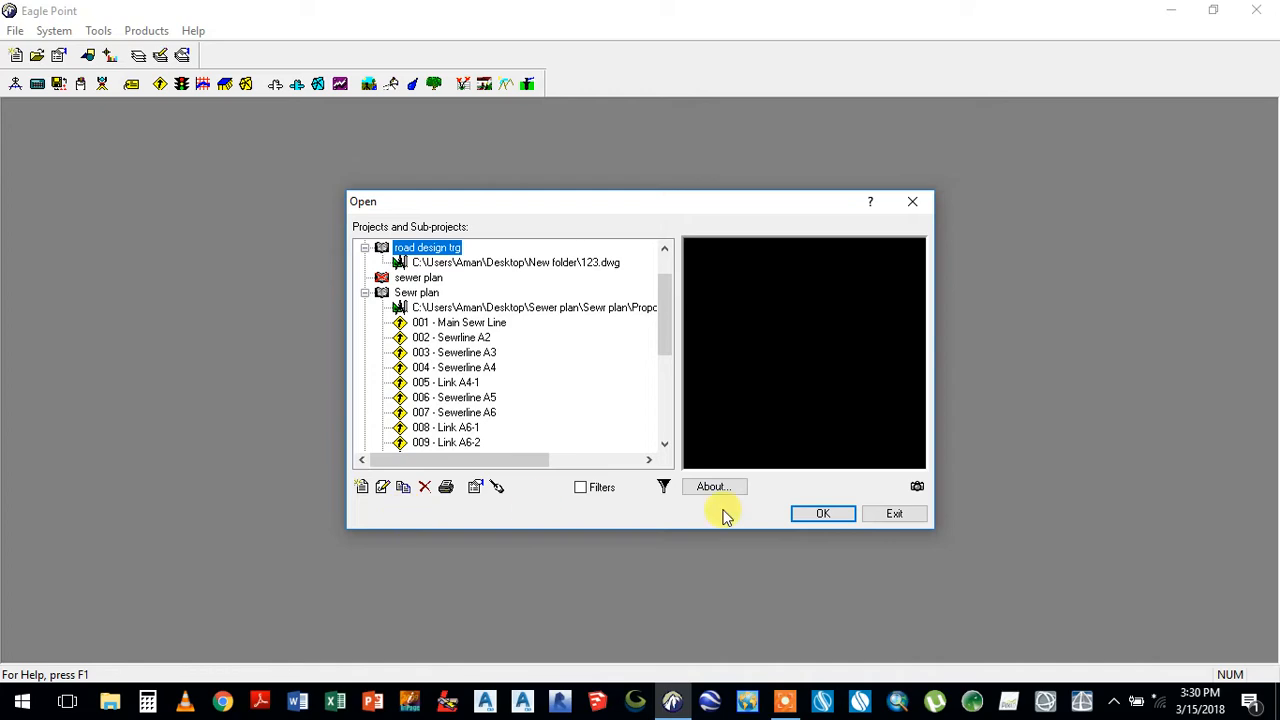
{"action": "left_click", "coordinate": [830, 518]}
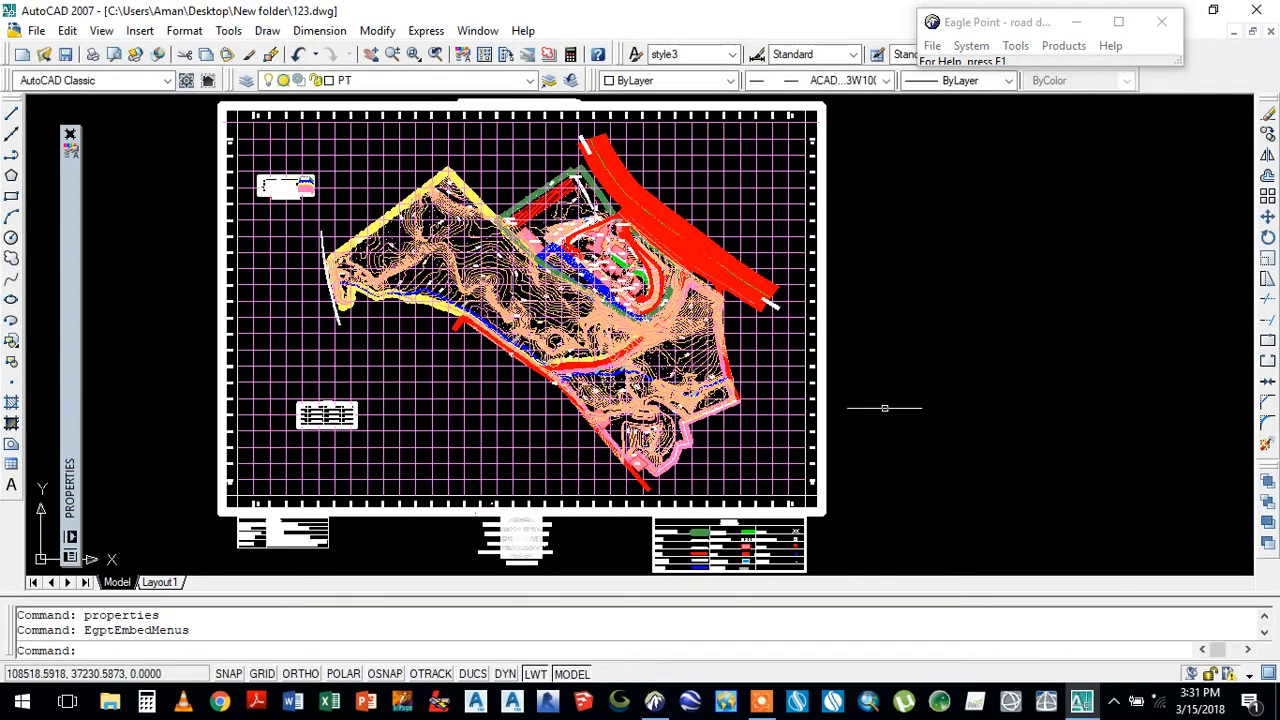
- Examine the contours, survey points and road areas across the site plan
{"action": "scroll", "coordinate": [545, 328], "scroll_direction": "up", "scroll_amount": 6}
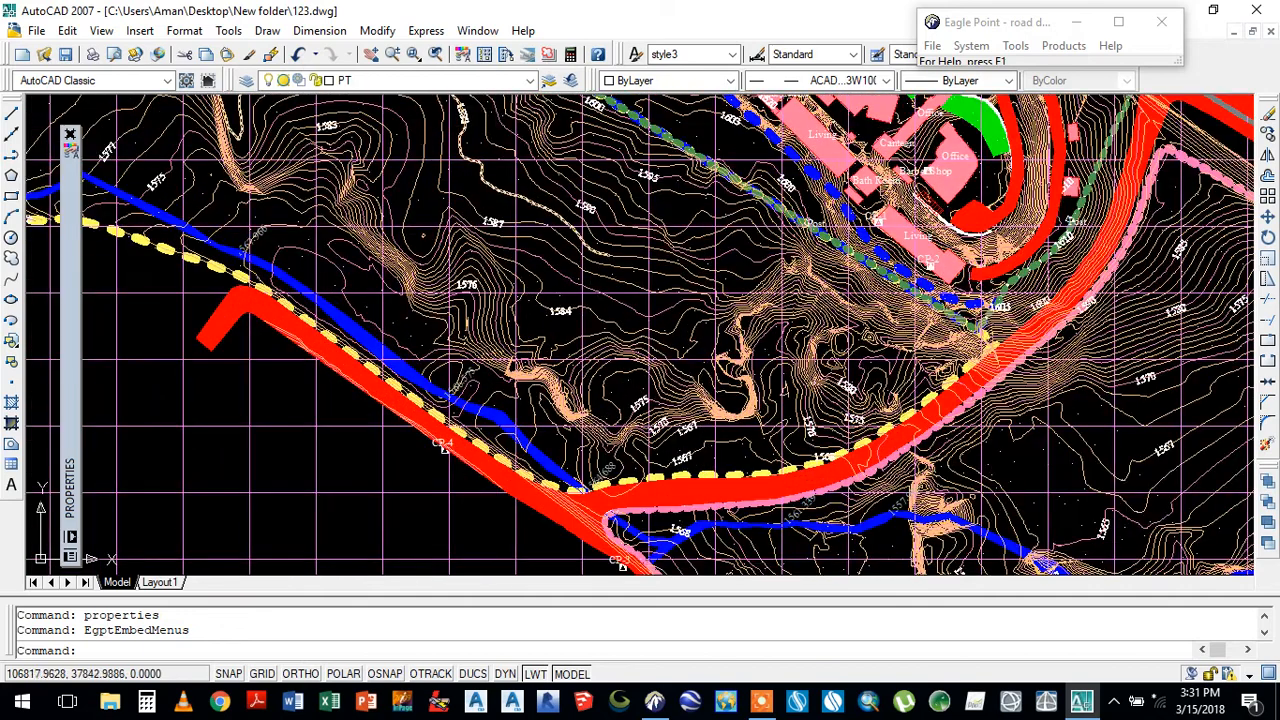
{"action": "scroll", "coordinate": [370, 290], "scroll_direction": "up", "scroll_amount": 5}
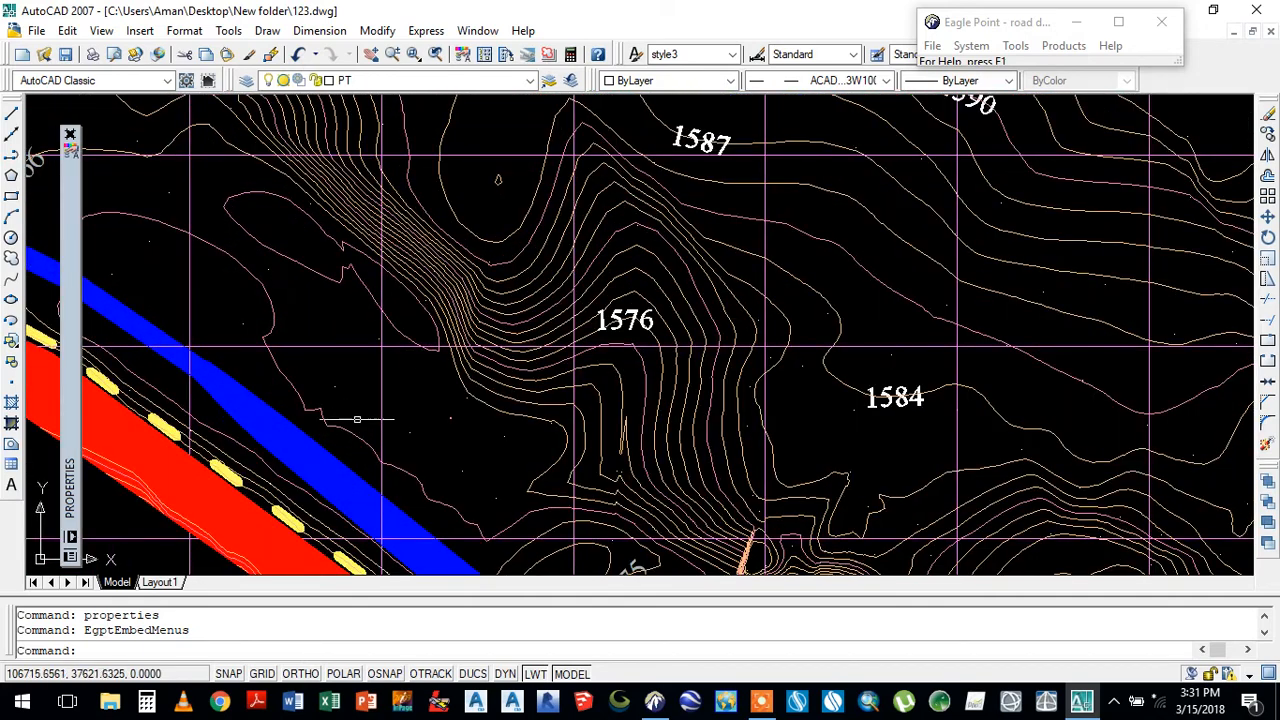
{"action": "scroll", "coordinate": [331, 390], "scroll_direction": "up", "scroll_amount": 6}
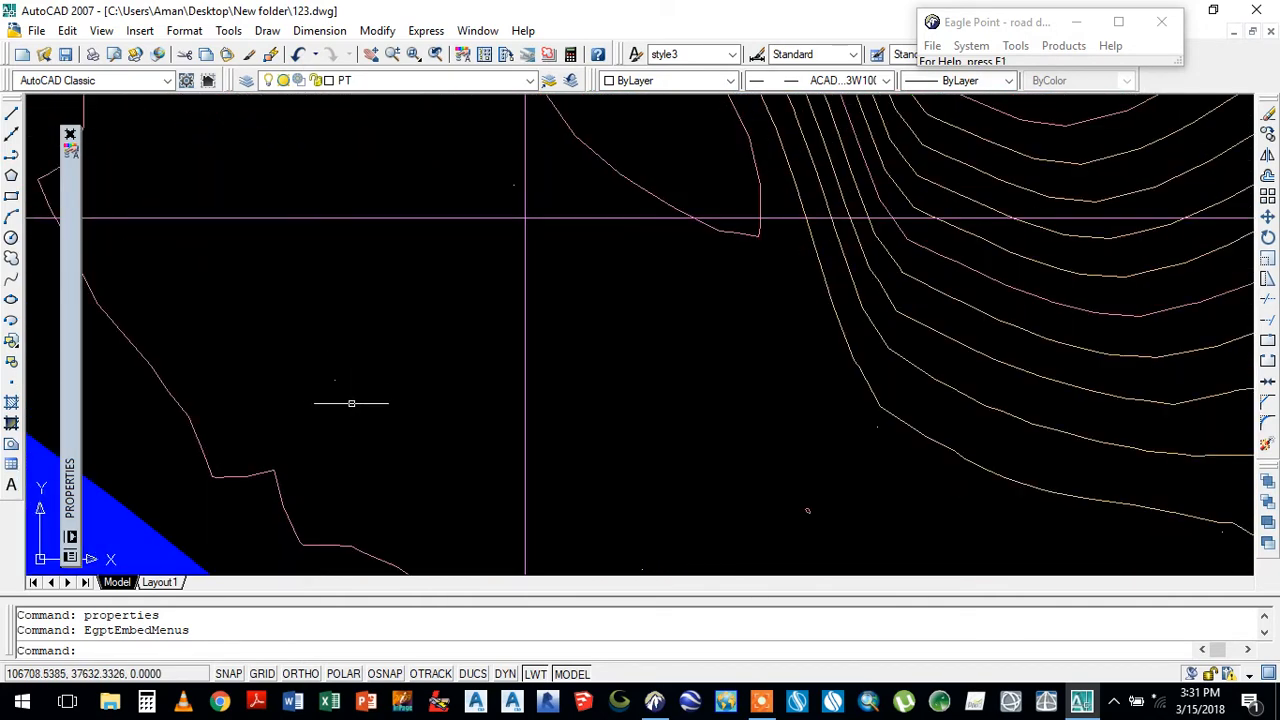
{"action": "scroll", "coordinate": [365, 398], "scroll_direction": "down", "scroll_amount": 10}
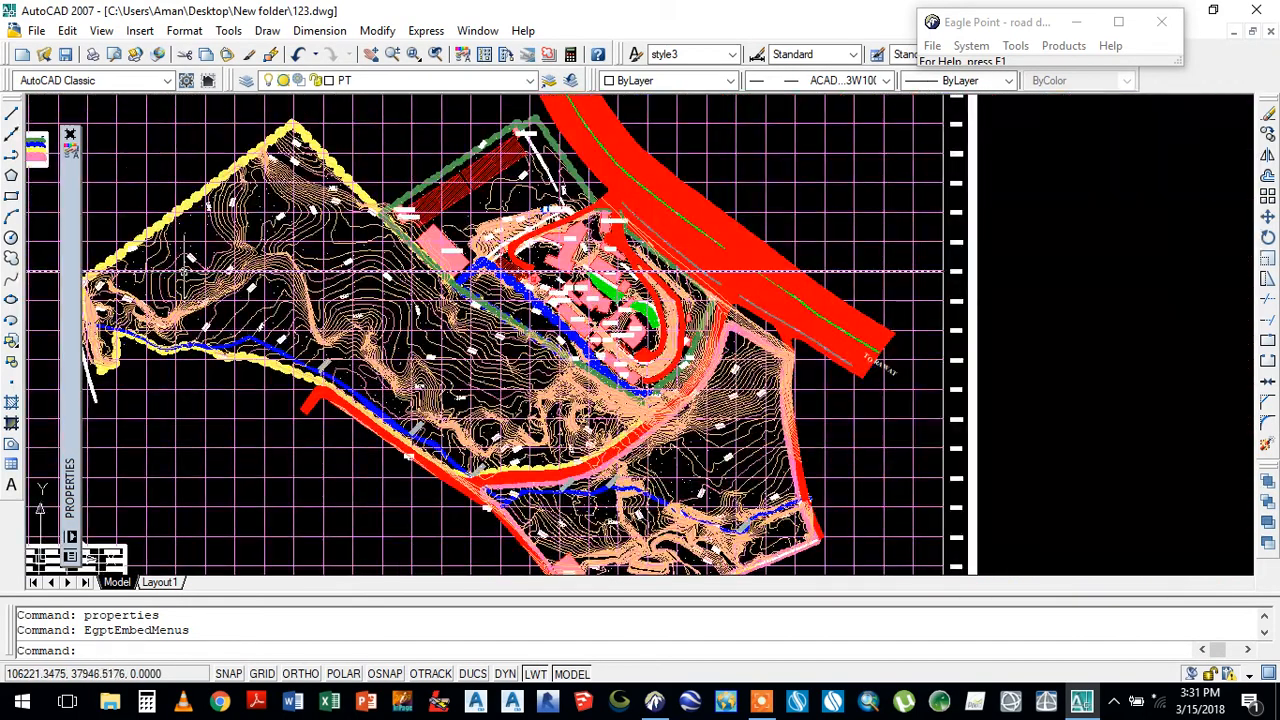
{"action": "scroll", "coordinate": [190, 270], "scroll_direction": "up", "scroll_amount": 5}
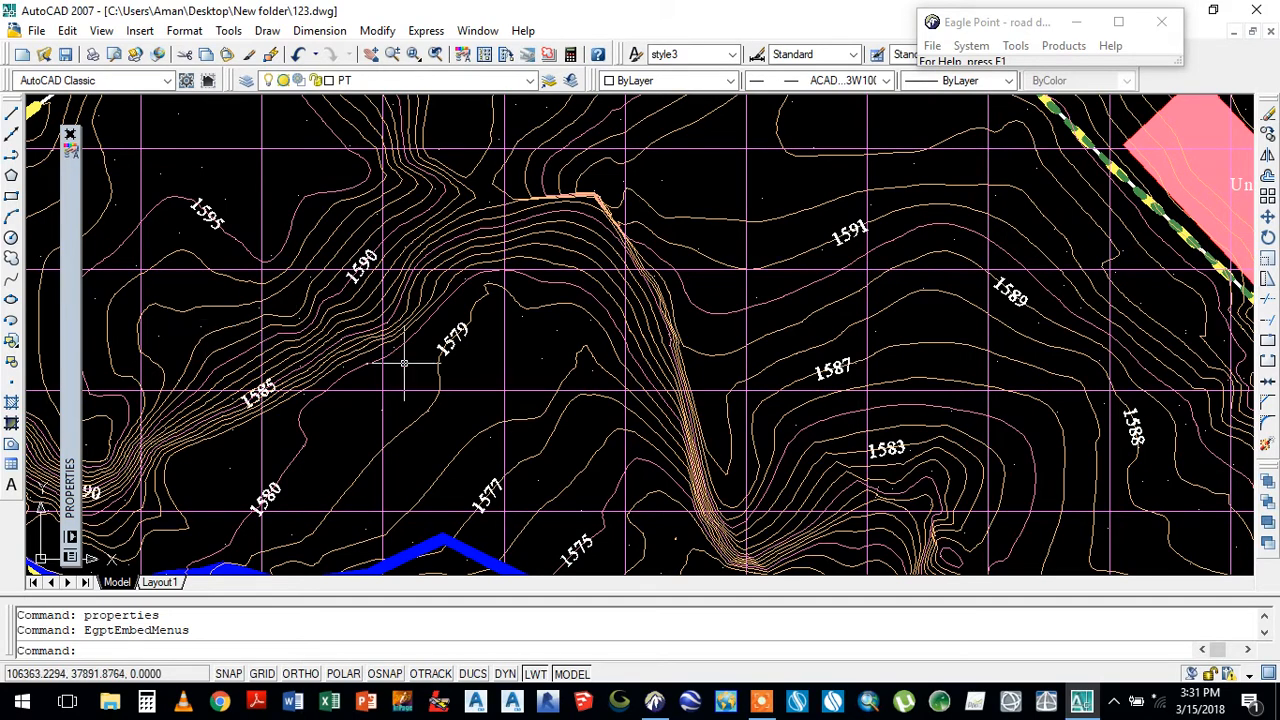
{"action": "scroll", "coordinate": [404, 363], "scroll_direction": "down", "scroll_amount": 5}
{"action": "scroll", "coordinate": [428, 274], "scroll_direction": "down", "scroll_amount": 2}
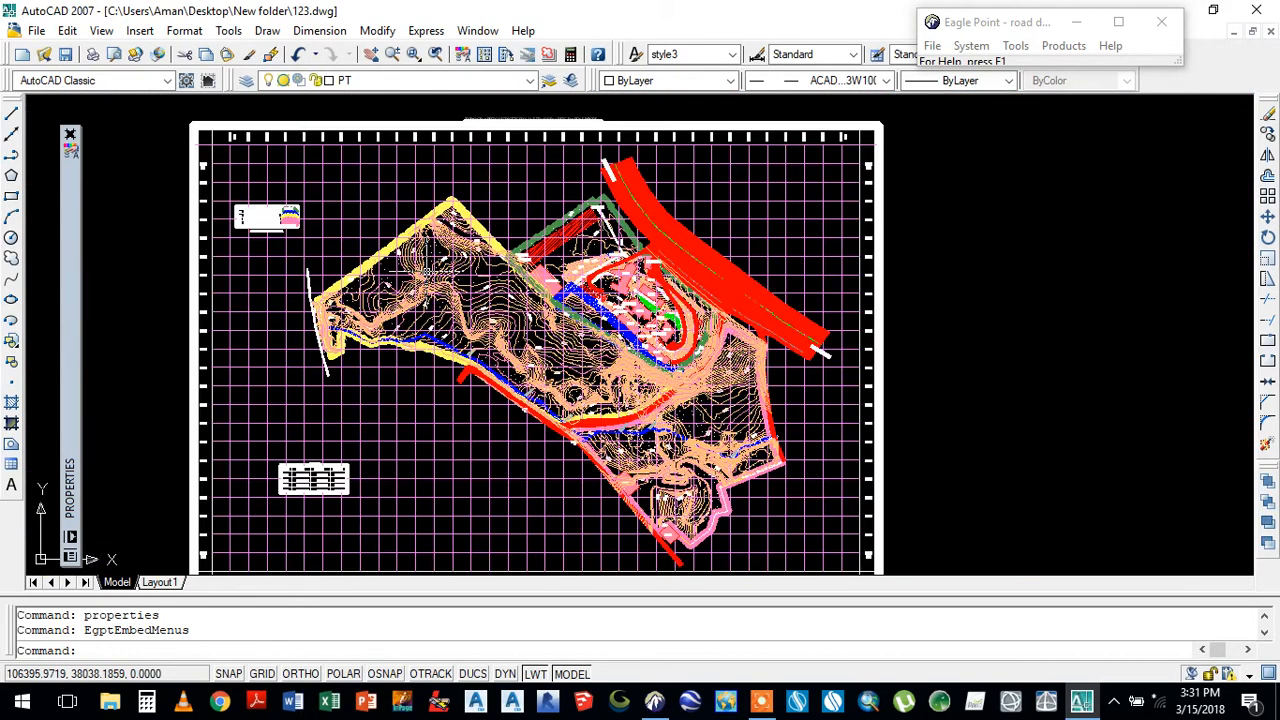
- Create a surface model in Surface Modeling with the default description Surface1 and open the surface model triangulation settings
{"action": "left_click", "coordinate": [1073, 47]}
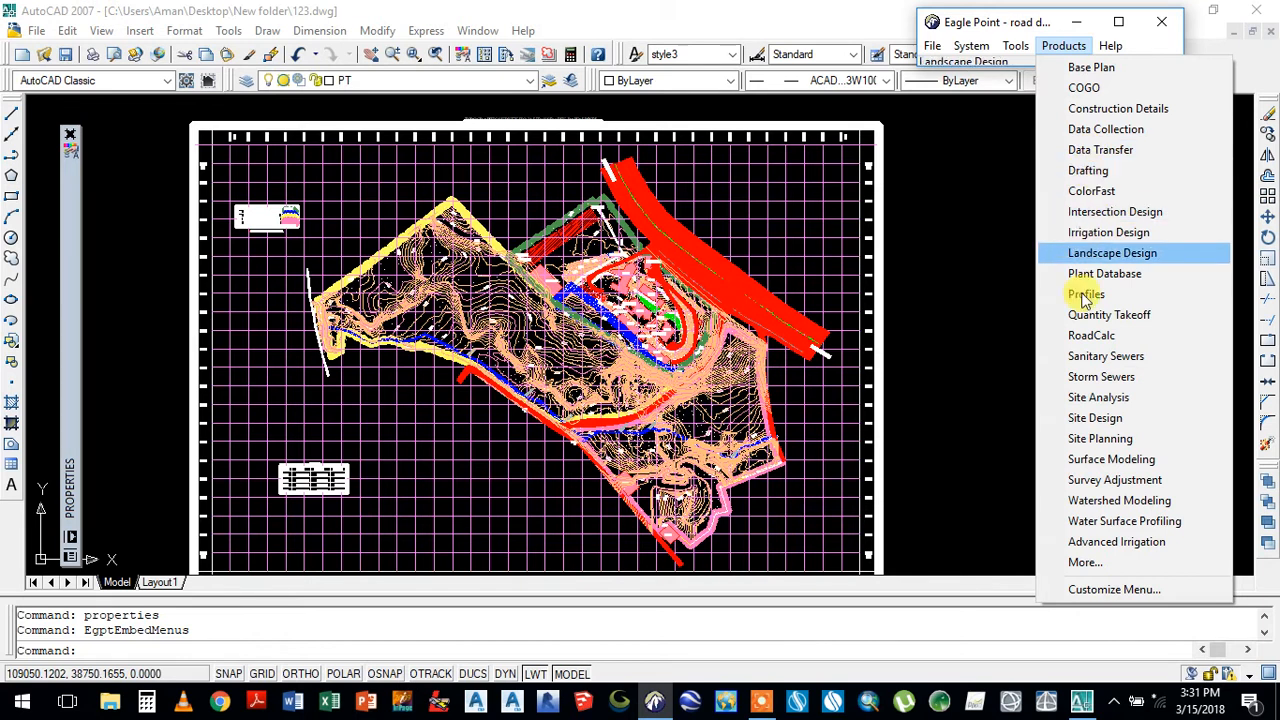
{"action": "left_click", "coordinate": [1090, 462]}
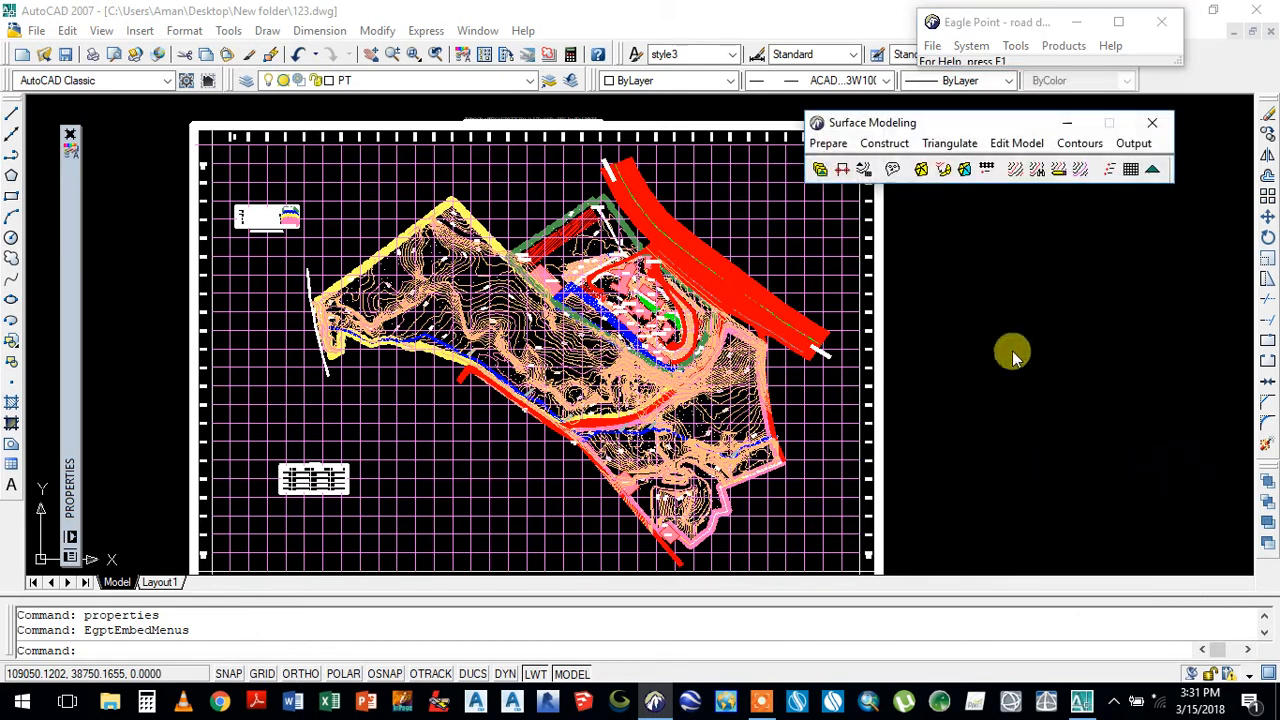
{"action": "left_click", "coordinate": [838, 148]}
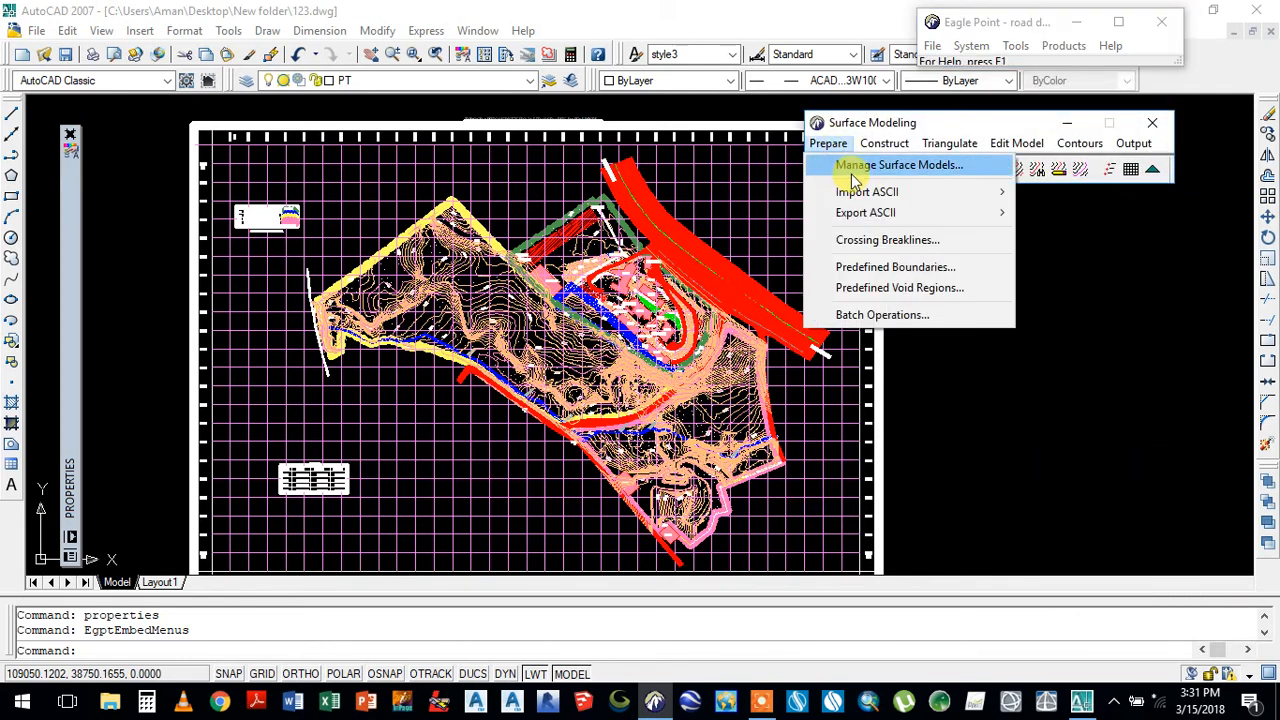
{"action": "left_click", "coordinate": [850, 164]}
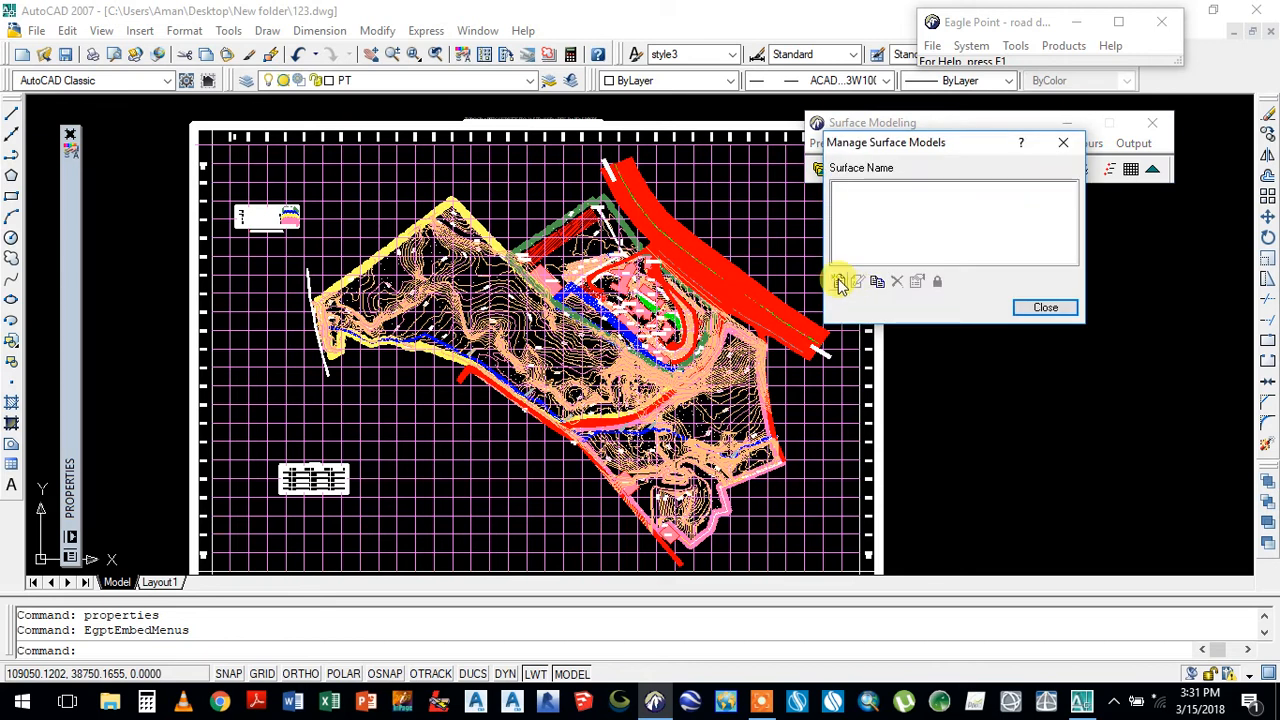
{"action": "left_click", "coordinate": [840, 283]}
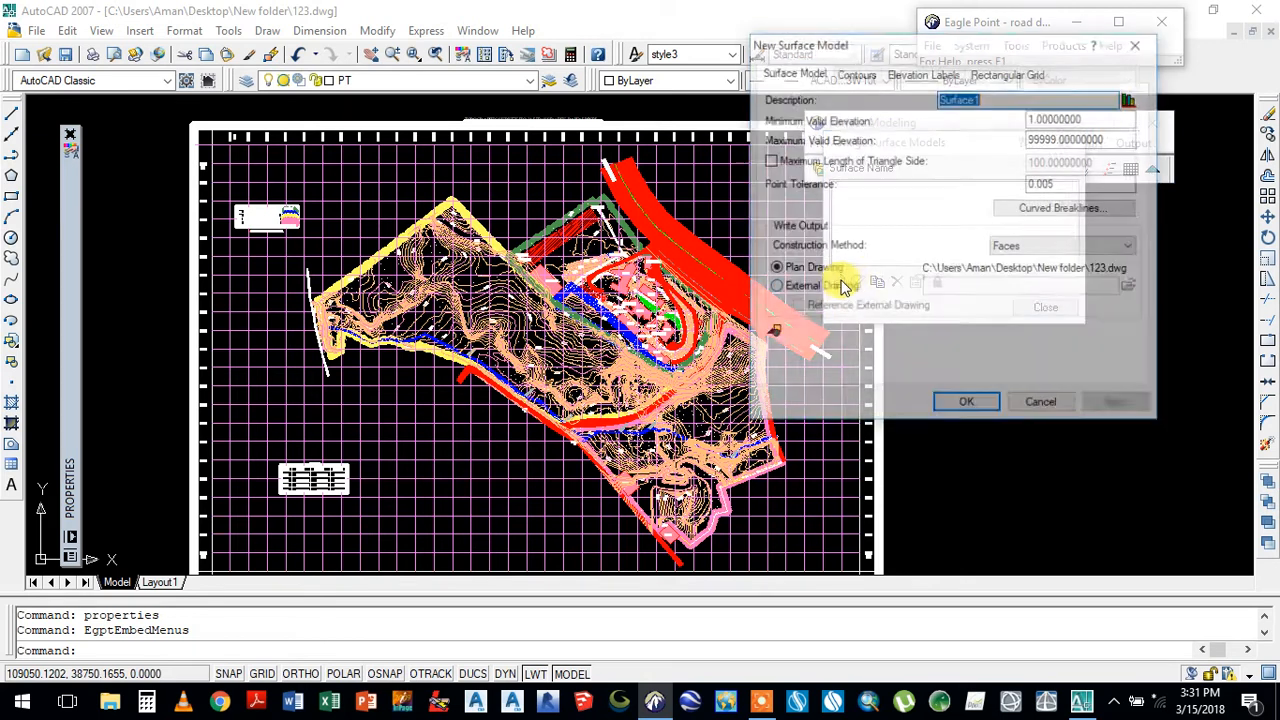
{"action": "left_click", "coordinate": [967, 406]}
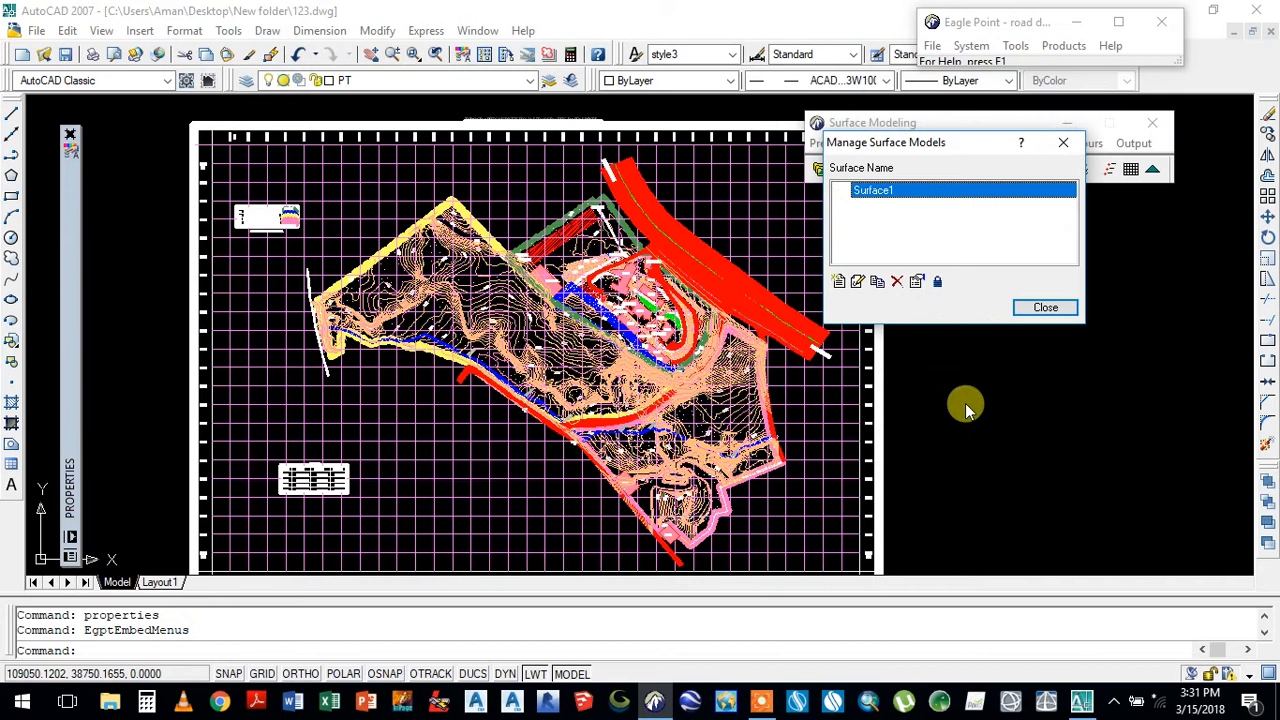
{"action": "left_click", "coordinate": [1048, 307]}
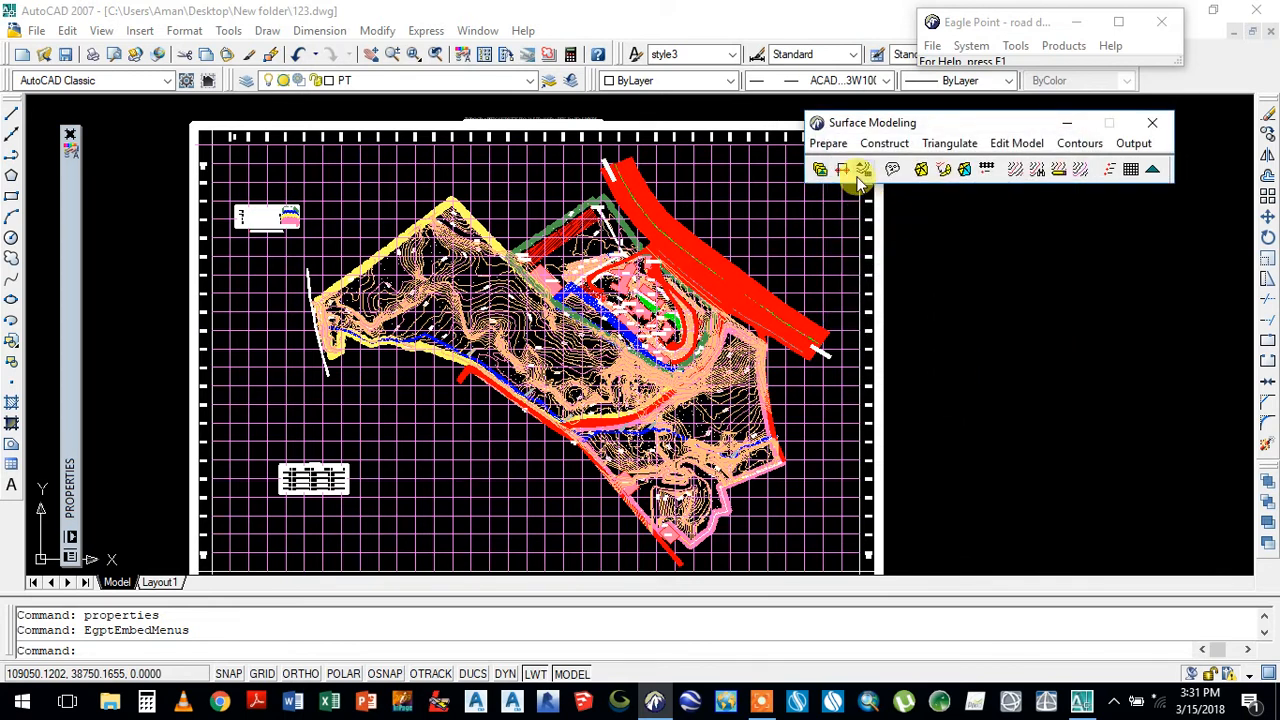
{"action": "left_click", "coordinate": [935, 148]}
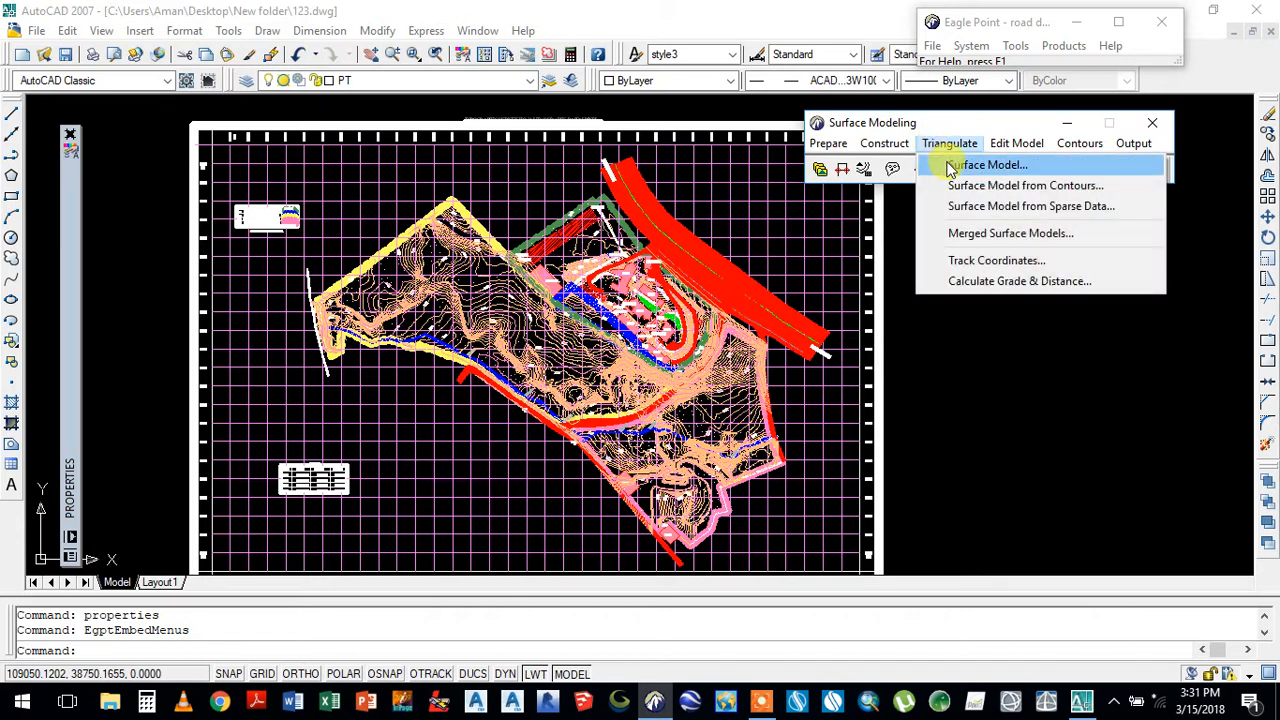
{"action": "left_click", "coordinate": [951, 168]}
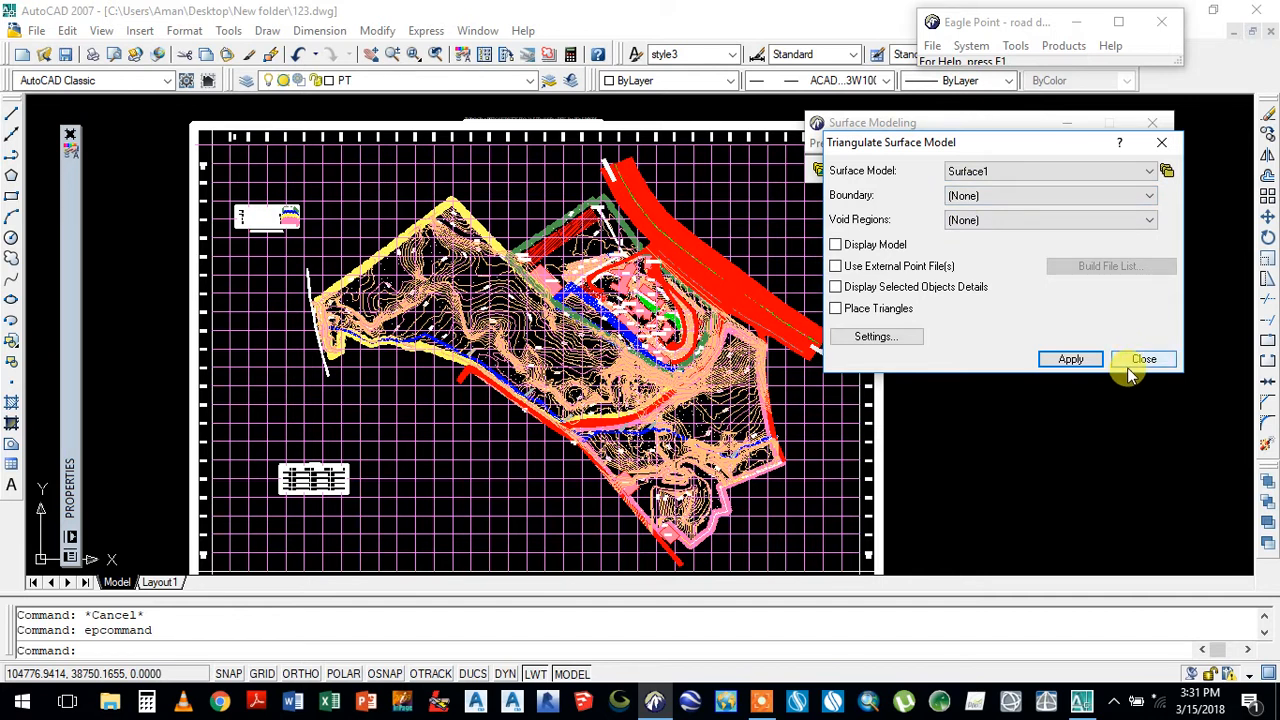
{"action": "left_click", "coordinate": [1070, 358]}
{"action": "scroll", "coordinate": [854, 400], "scroll_direction": "down", "scroll_amount": 2}
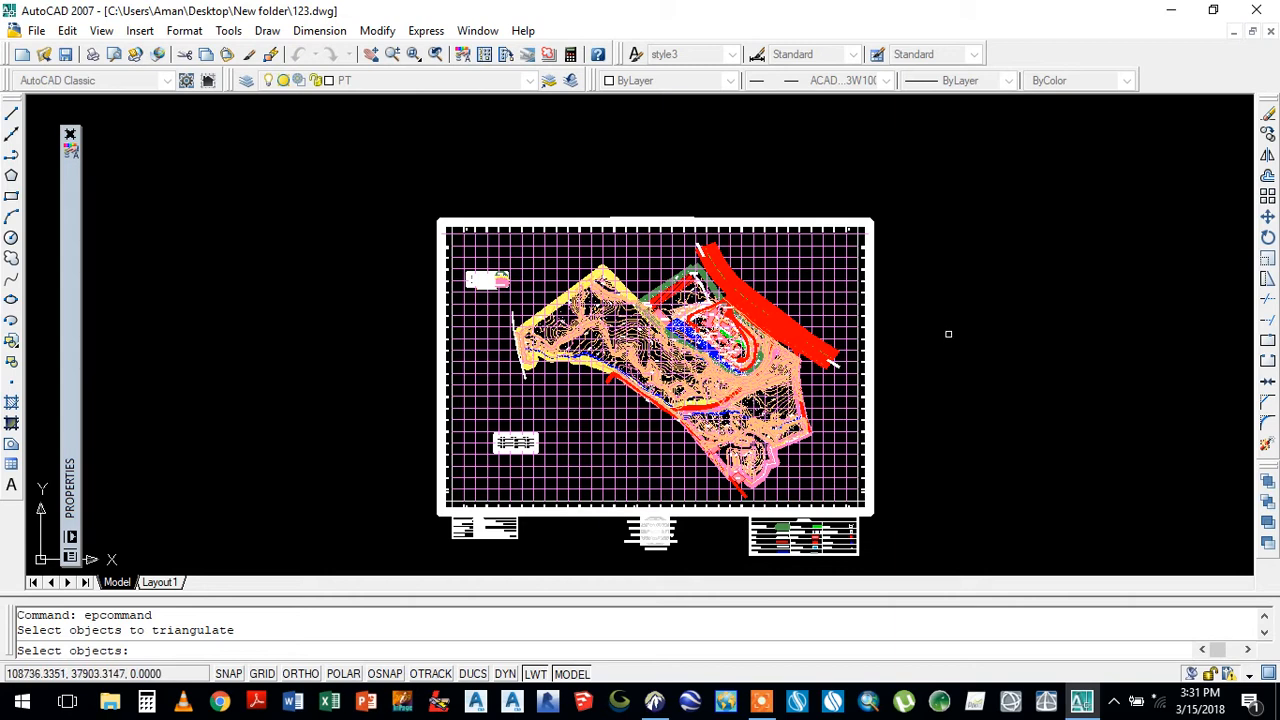
{"action": "key", "text": "Escape"}
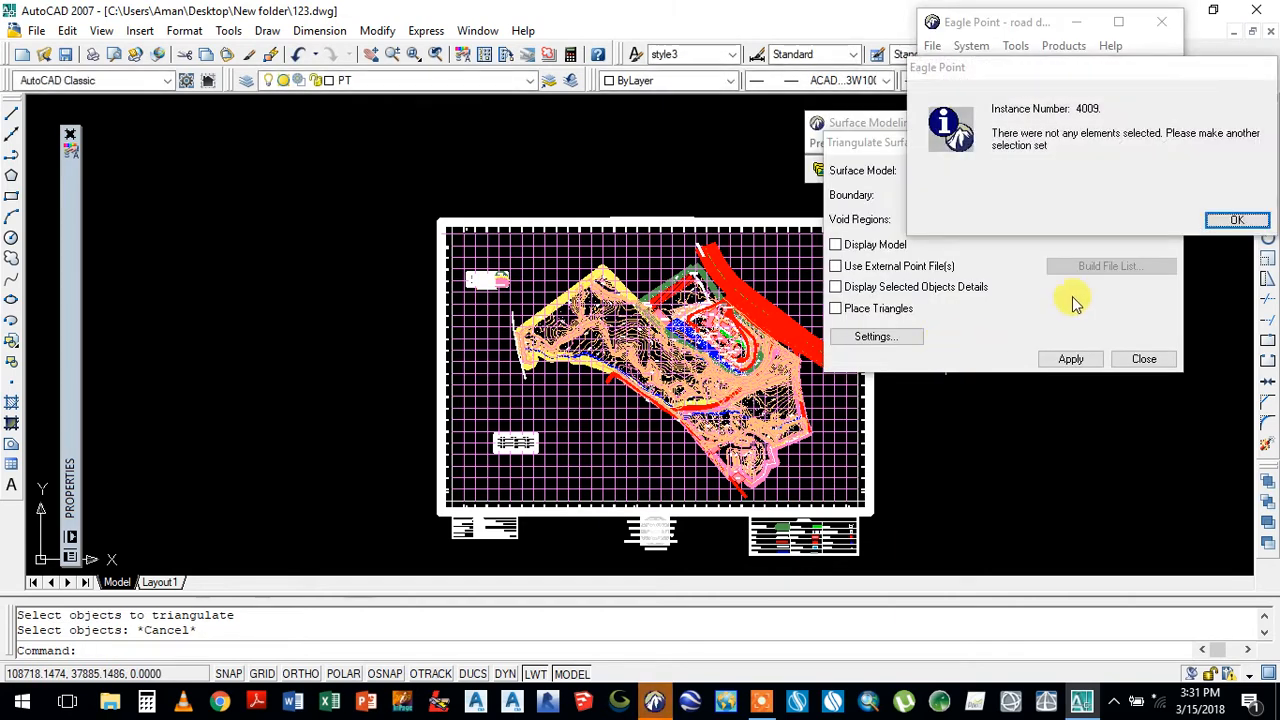
{"action": "left_click", "coordinate": [1250, 221]}
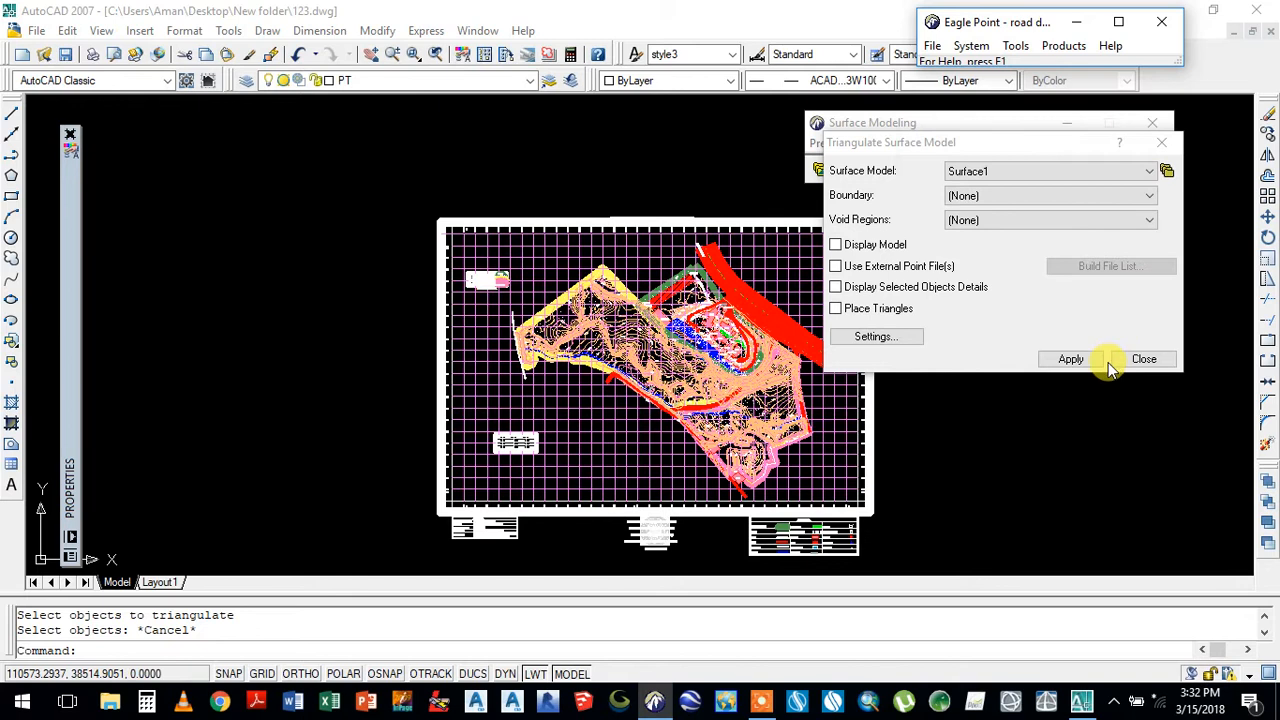
- Turn off the CONTOURS and CONTOURS_IDX layers in the drawing
{"action": "left_click", "coordinate": [404, 102]}
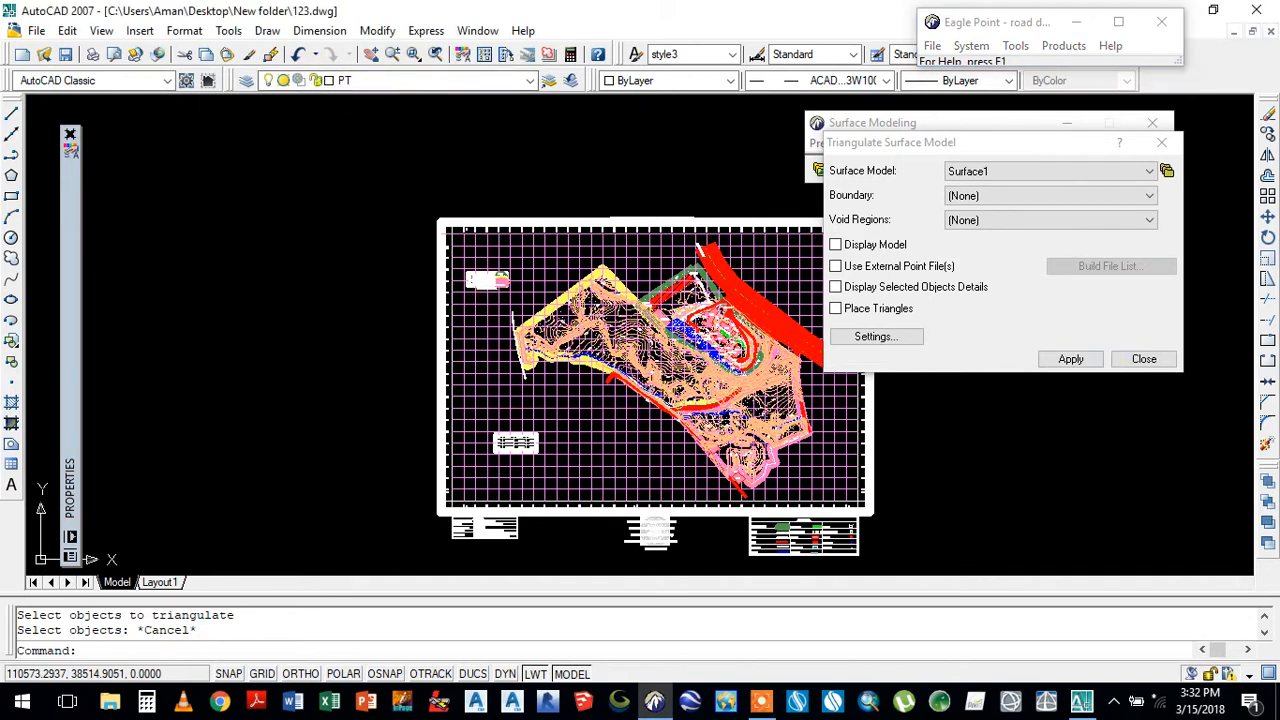
{"action": "left_click", "coordinate": [418, 86]}
{"action": "scroll", "coordinate": [400, 190], "scroll_direction": "up", "scroll_amount": 6}
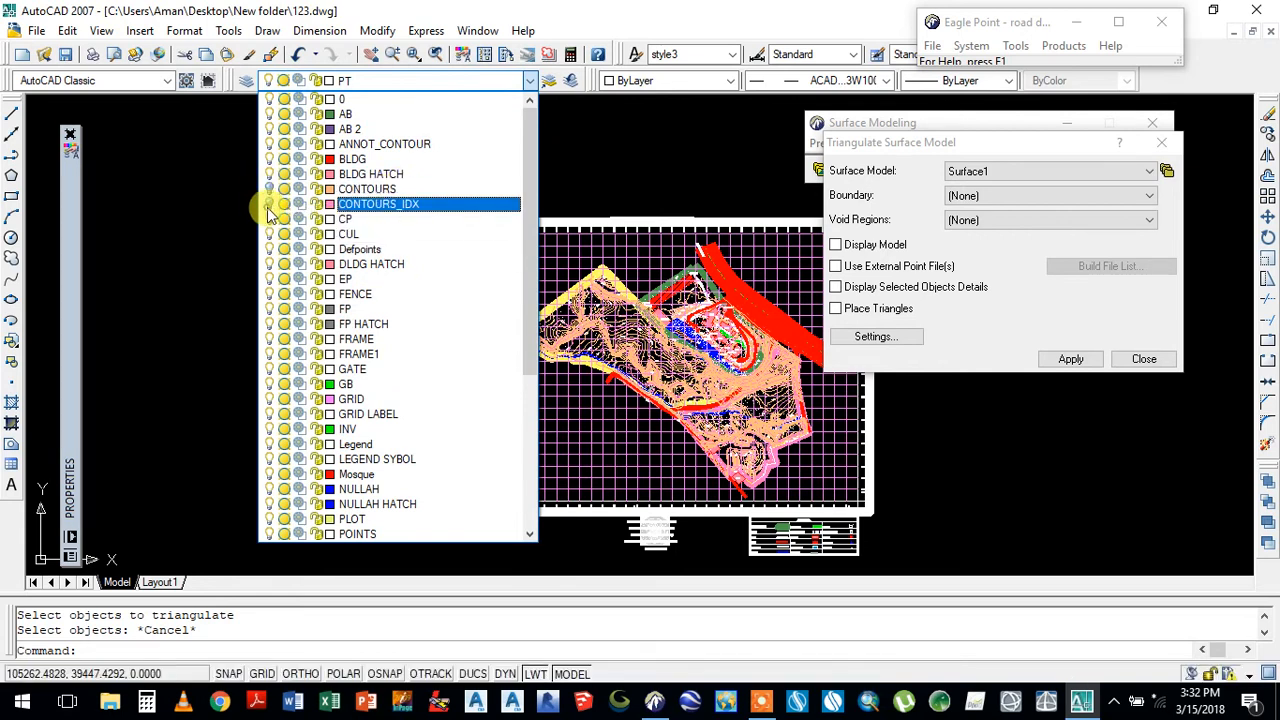
{"action": "left_click", "coordinate": [235, 202]}
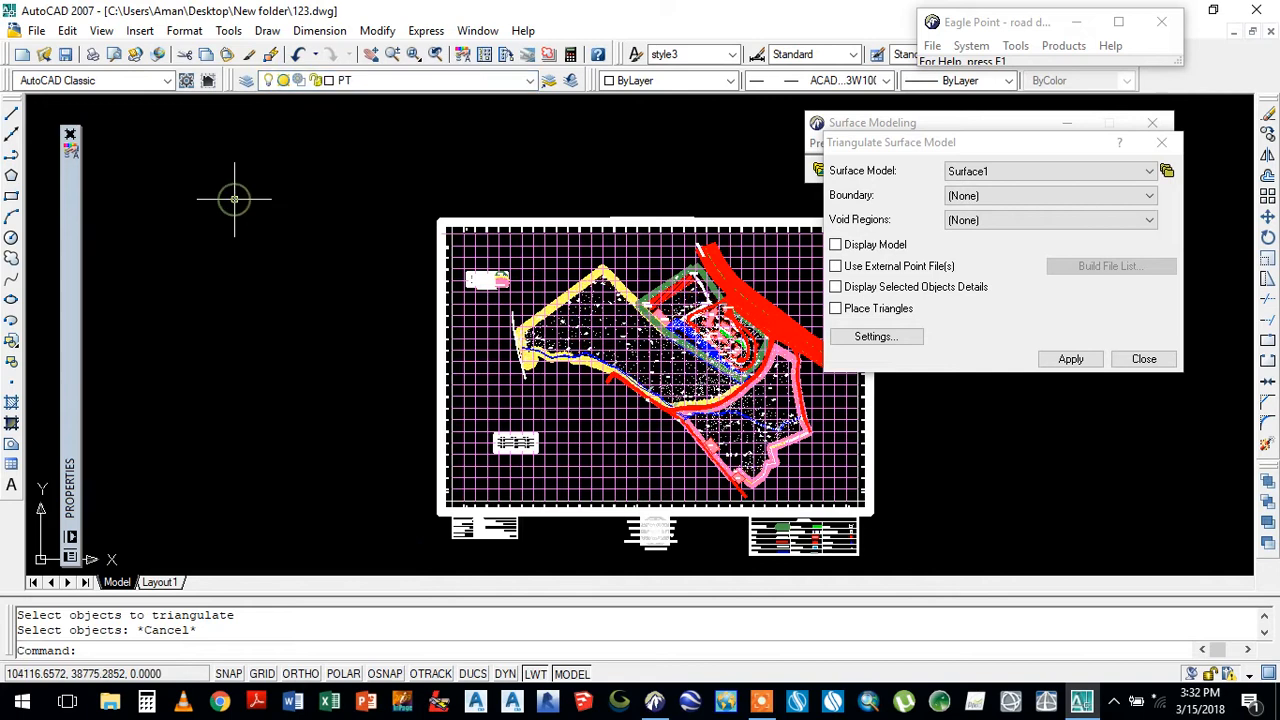
- Triangulate Surface1 from all objects in the site plan without placing triangles, and close the triangulation settings
{"action": "left_click", "coordinate": [1068, 359]}
{"action": "left_click", "coordinate": [915, 563]}
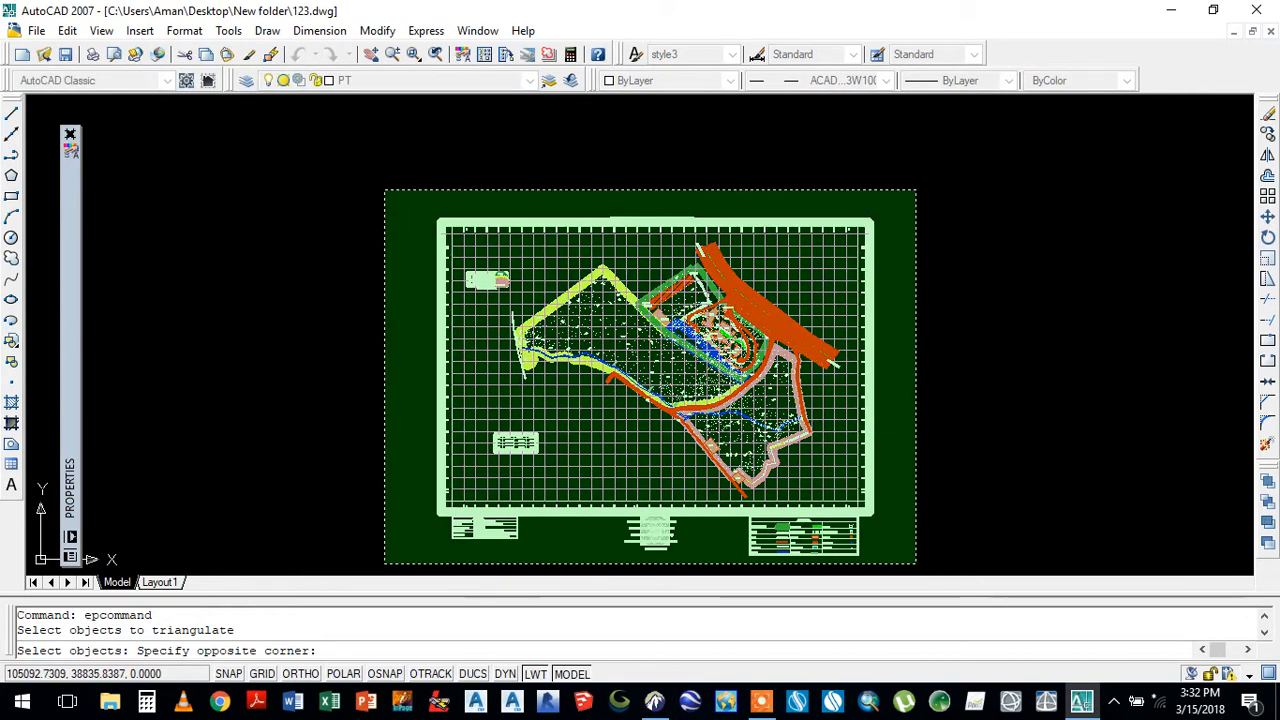
{"action": "left_click", "coordinate": [384, 188]}
{"action": "key", "text": "Return"}
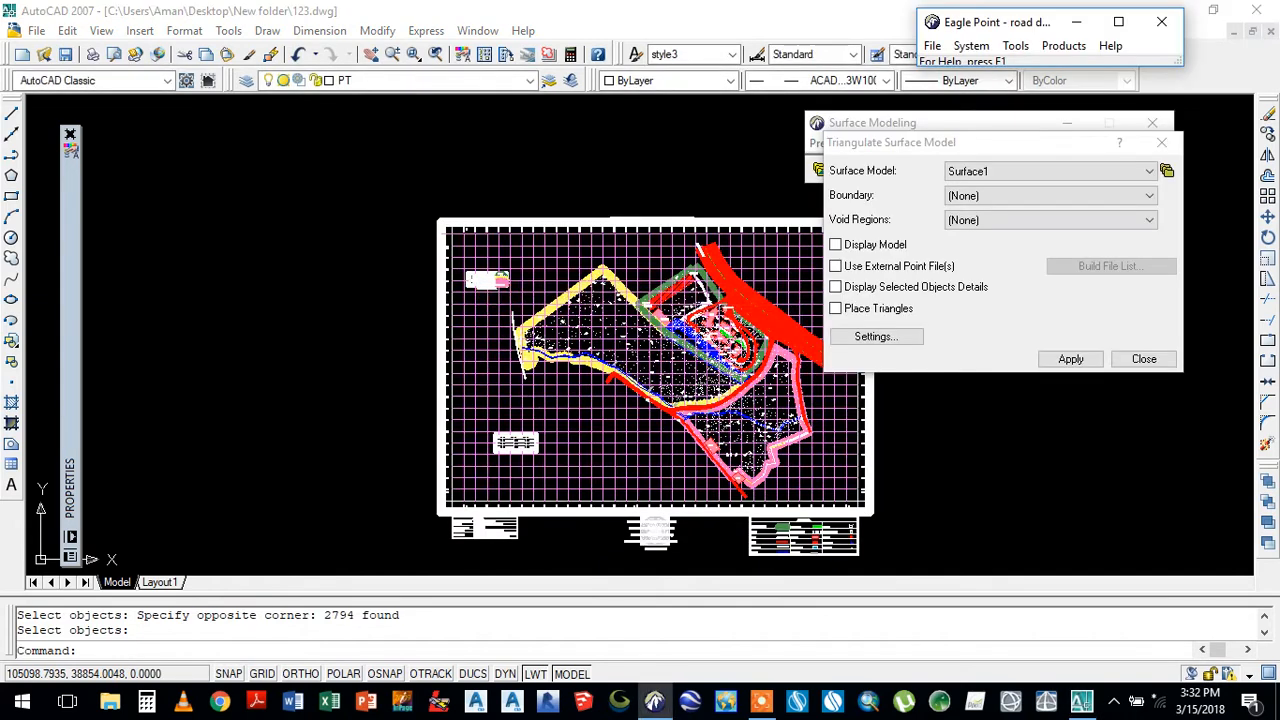
{"action": "left_click", "coordinate": [1133, 362]}
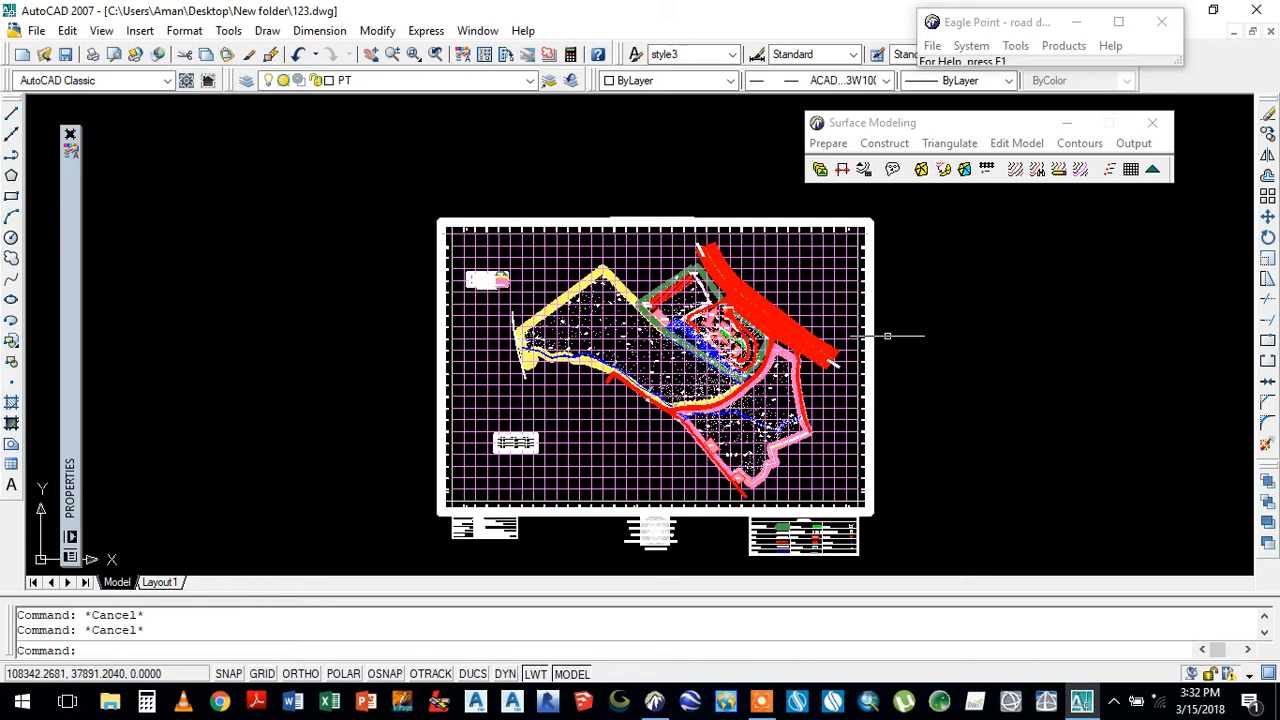
- Triangulate Surface1 from the site plan objects with Place Triangles enabled
{"action": "scroll", "coordinate": [718, 394], "scroll_direction": "up", "scroll_amount": 3}
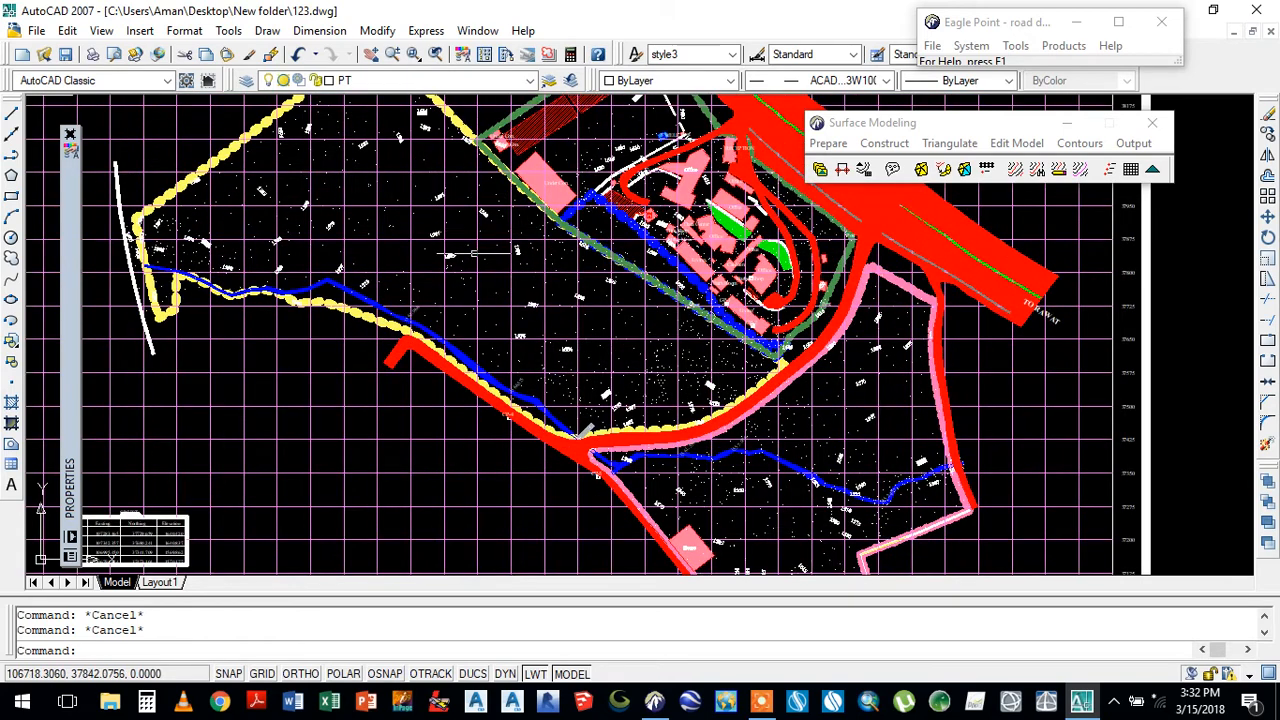
{"action": "left_click", "coordinate": [949, 143]}
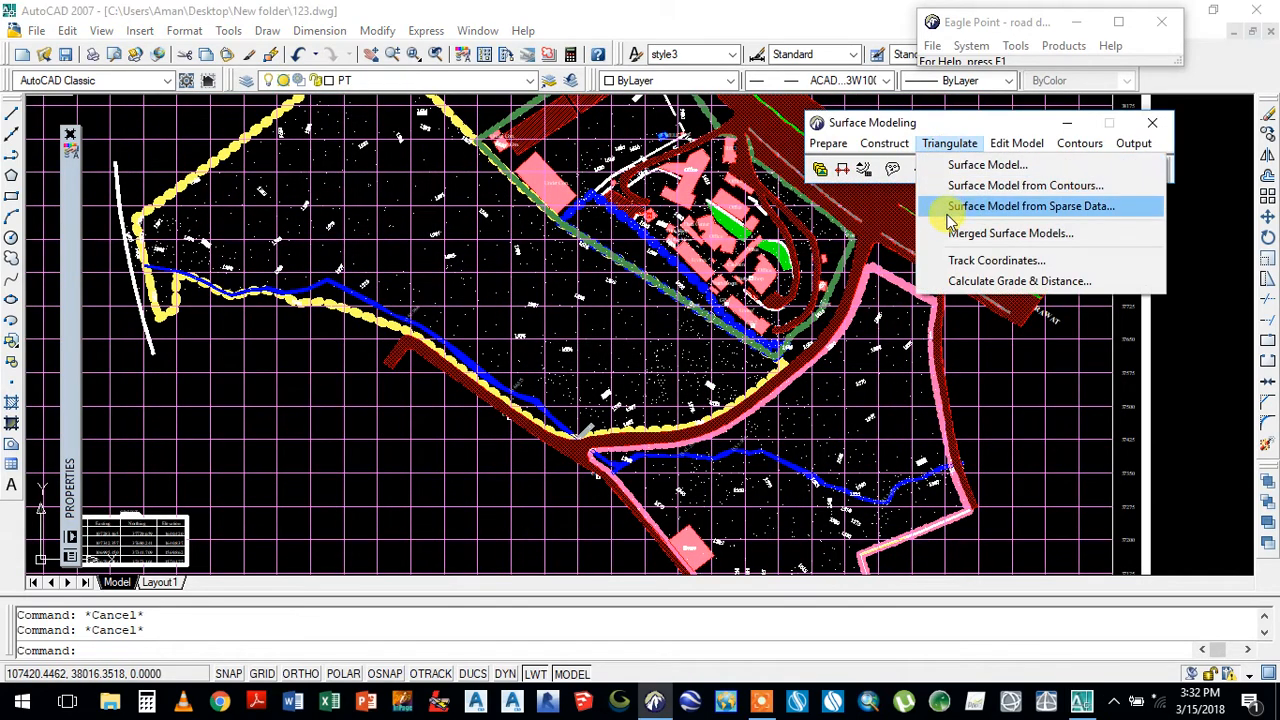
{"action": "left_click", "coordinate": [965, 172]}
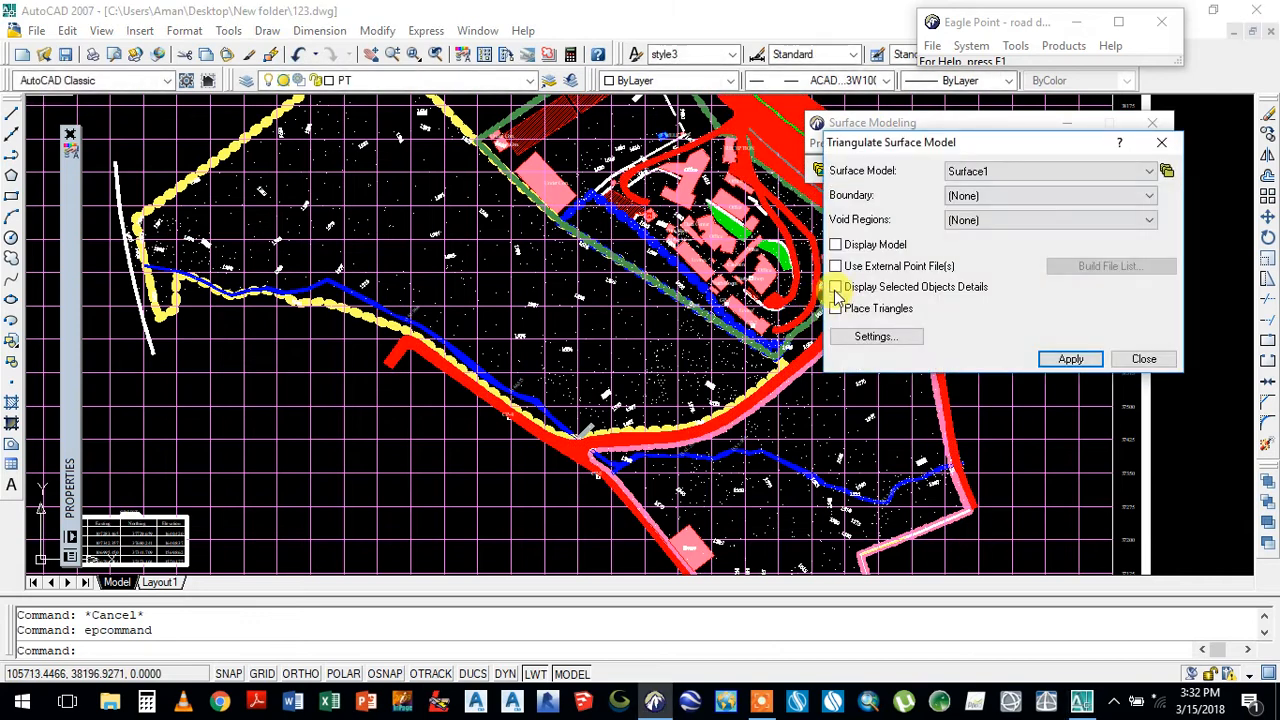
{"action": "left_click", "coordinate": [1064, 359]}
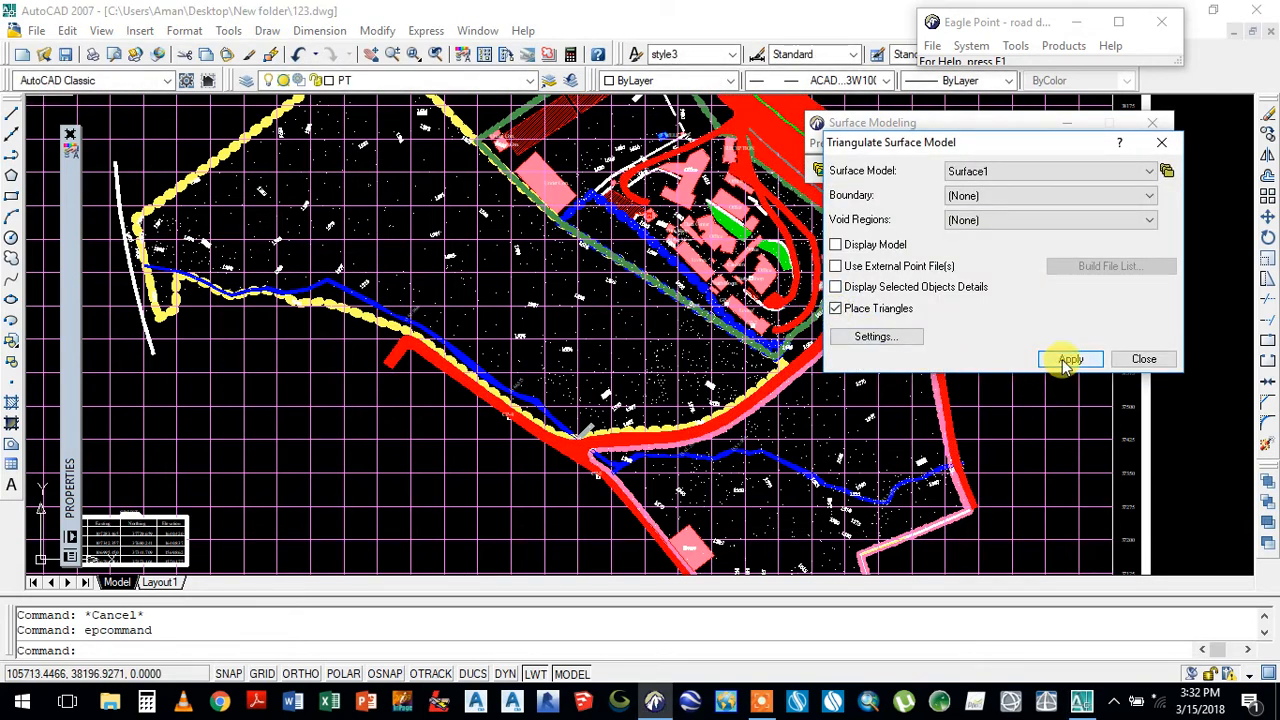
{"action": "left_click", "coordinate": [1072, 328]}
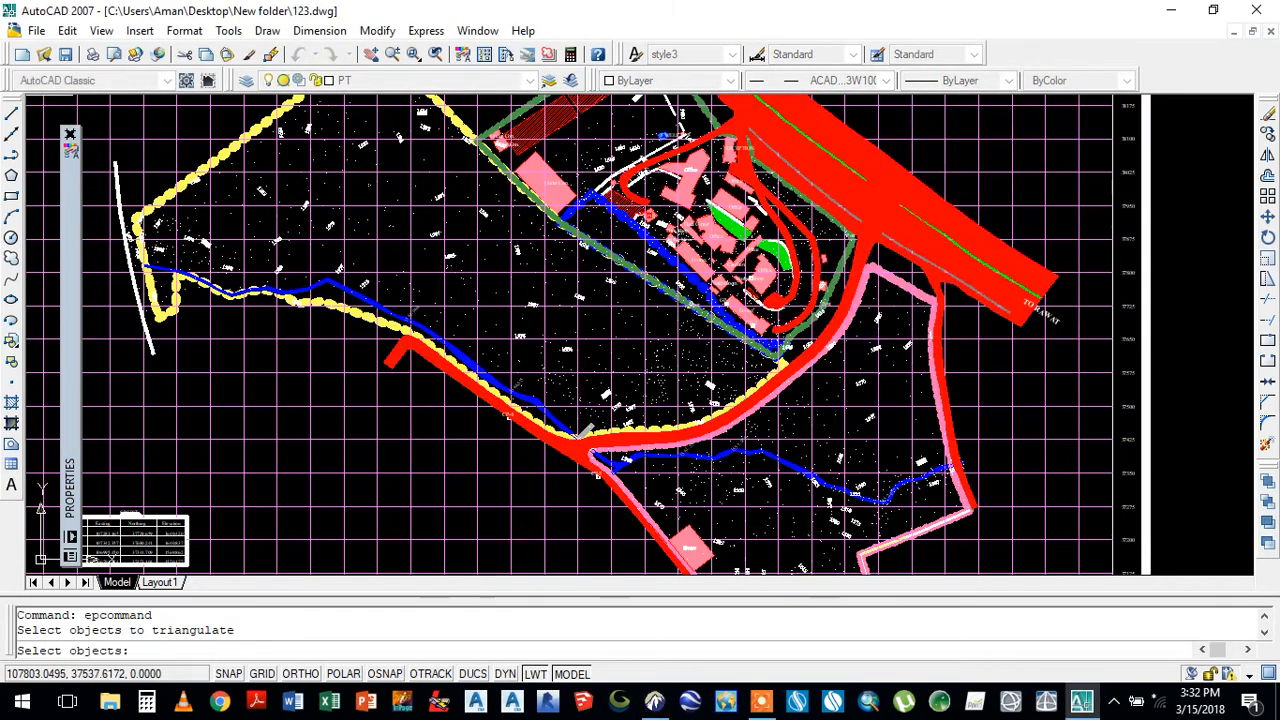
{"action": "left_click", "coordinate": [1082, 553]}
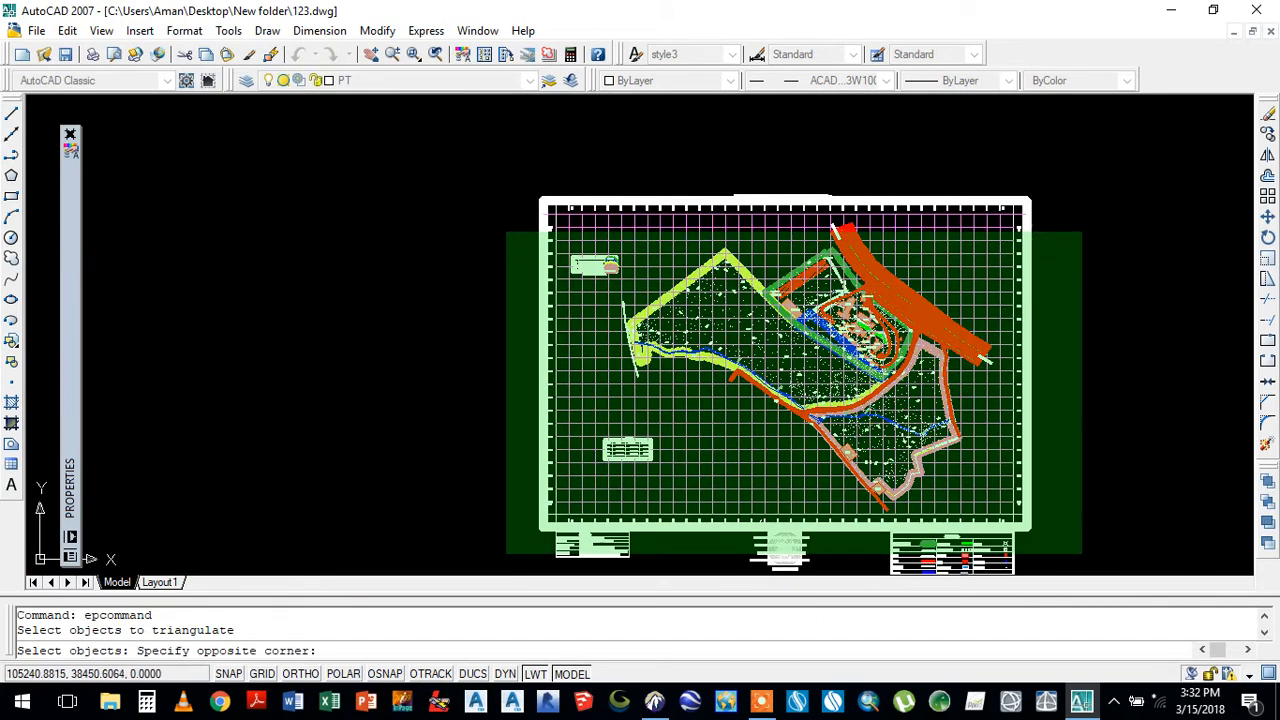
{"action": "left_click", "coordinate": [506, 219]}
{"action": "key", "text": "Return"}
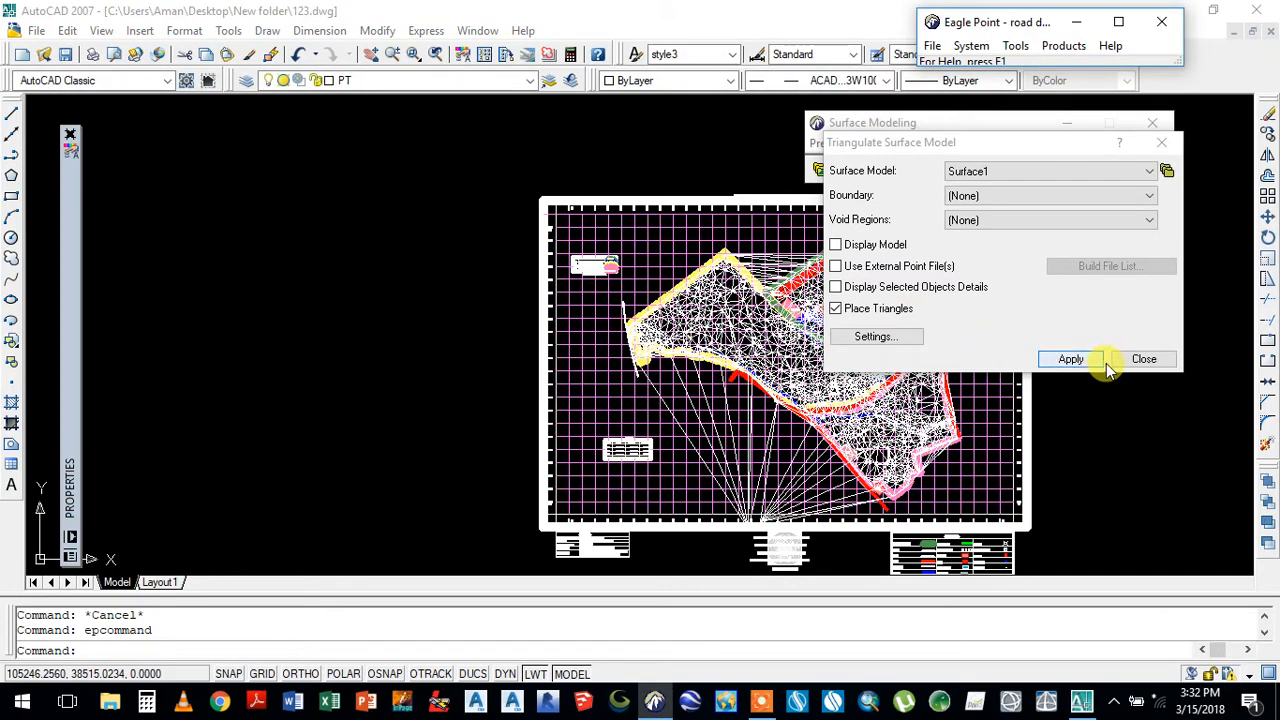
- Examine the placed triangles across the site, including the long ones outside the boundary, the plan edges and the areas around the buildings
{"action": "scroll", "coordinate": [775, 510], "scroll_direction": "up", "scroll_amount": 3}
{"action": "scroll", "coordinate": [744, 512], "scroll_direction": "up", "scroll_amount": 8}
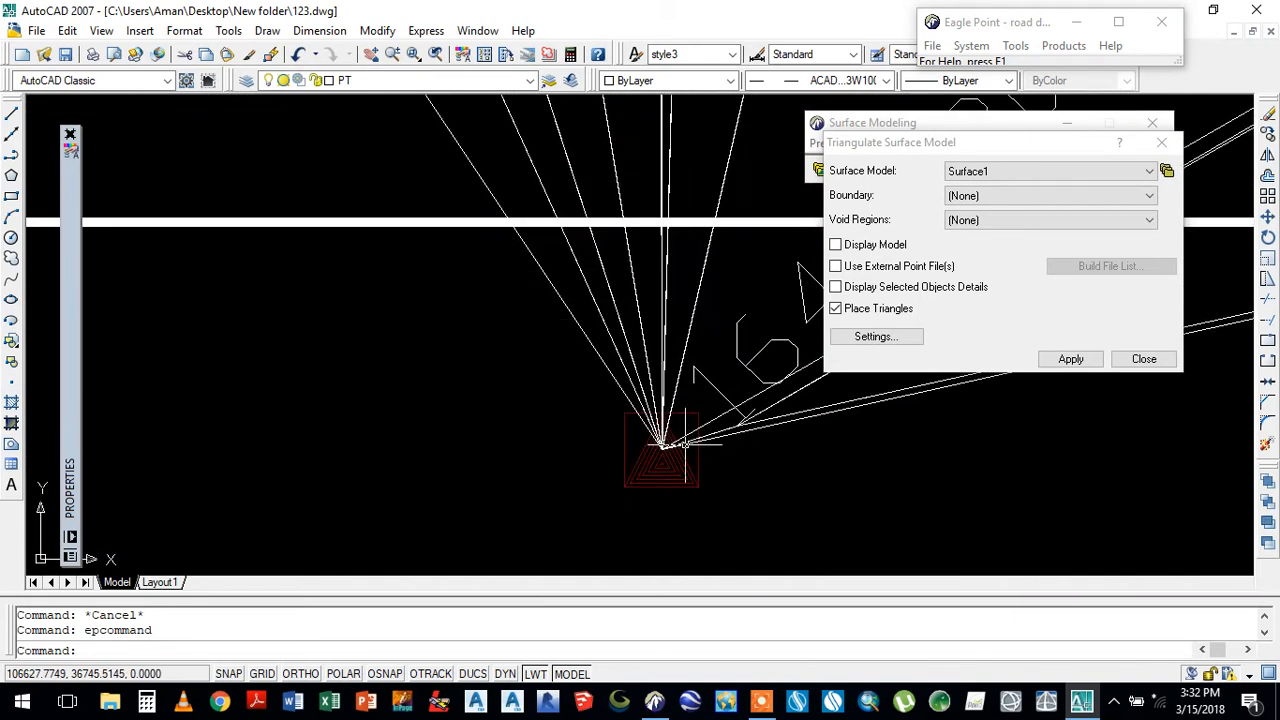
{"action": "scroll", "coordinate": [659, 468], "scroll_direction": "down", "scroll_amount": 6}
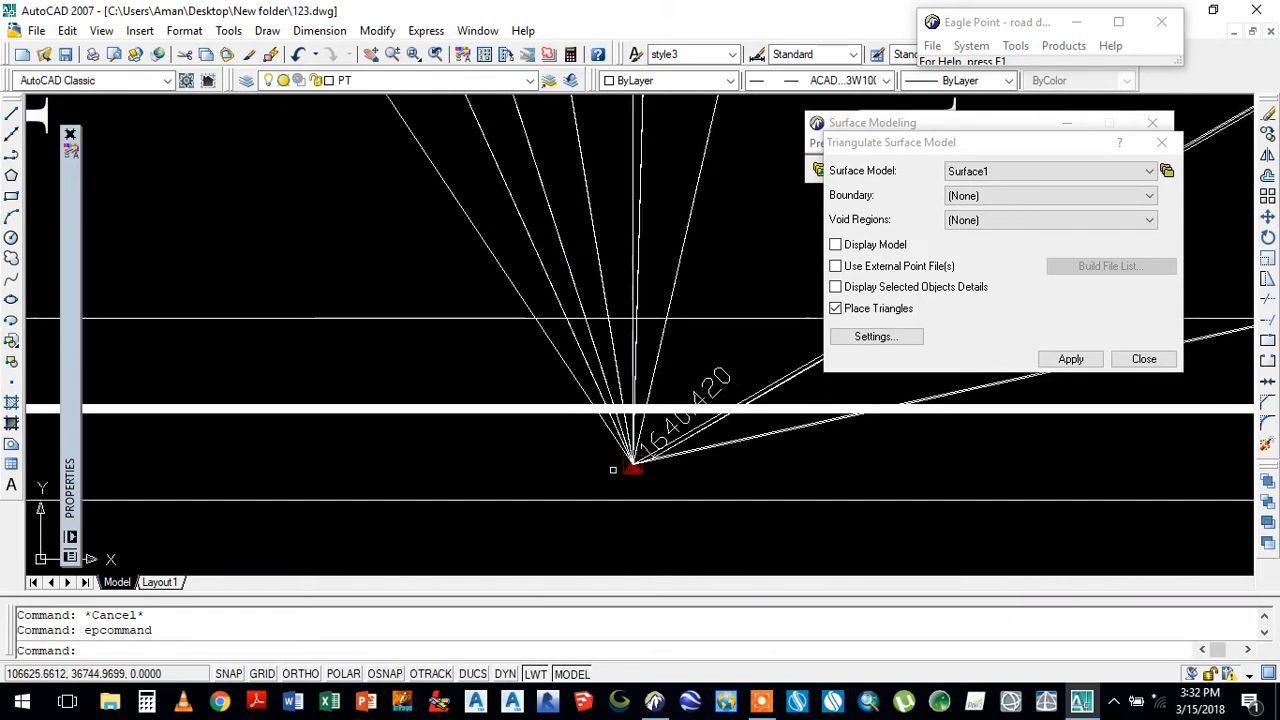
{"action": "scroll", "coordinate": [604, 465], "scroll_direction": "down", "scroll_amount": 6}
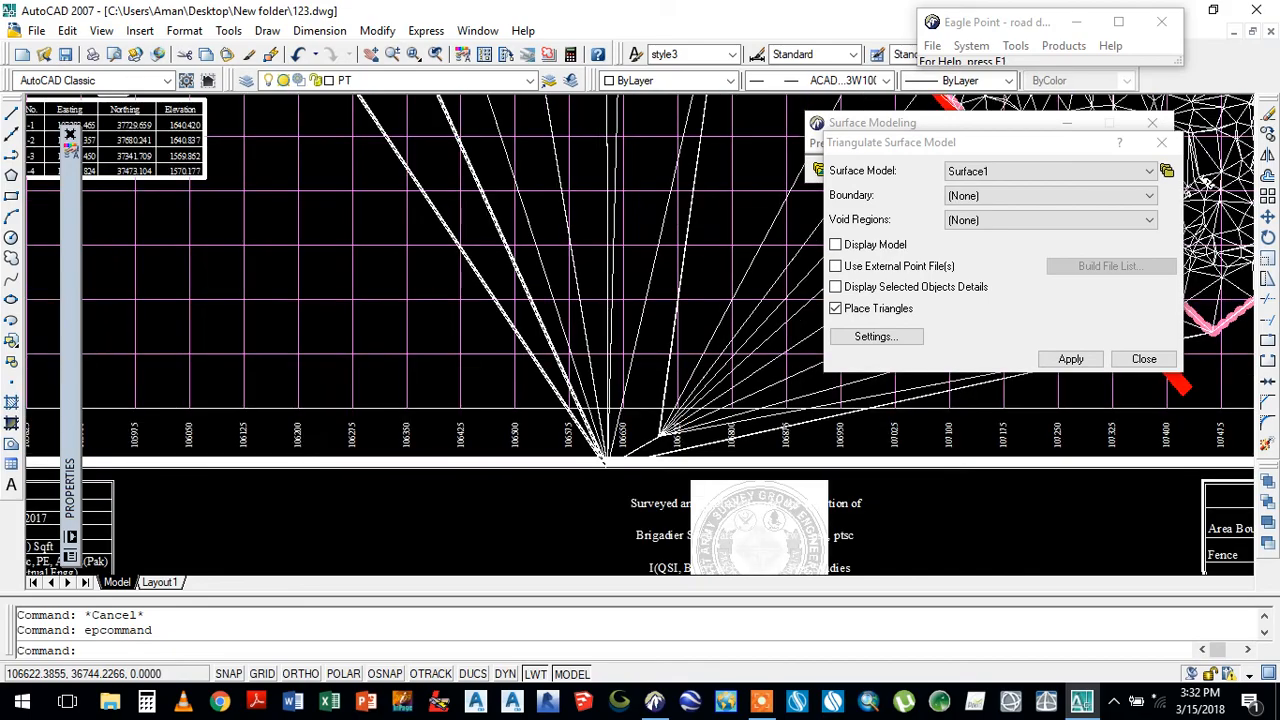
{"action": "scroll", "coordinate": [680, 334], "scroll_direction": "up", "scroll_amount": 6}
{"action": "scroll", "coordinate": [654, 375], "scroll_direction": "down", "scroll_amount": 4}
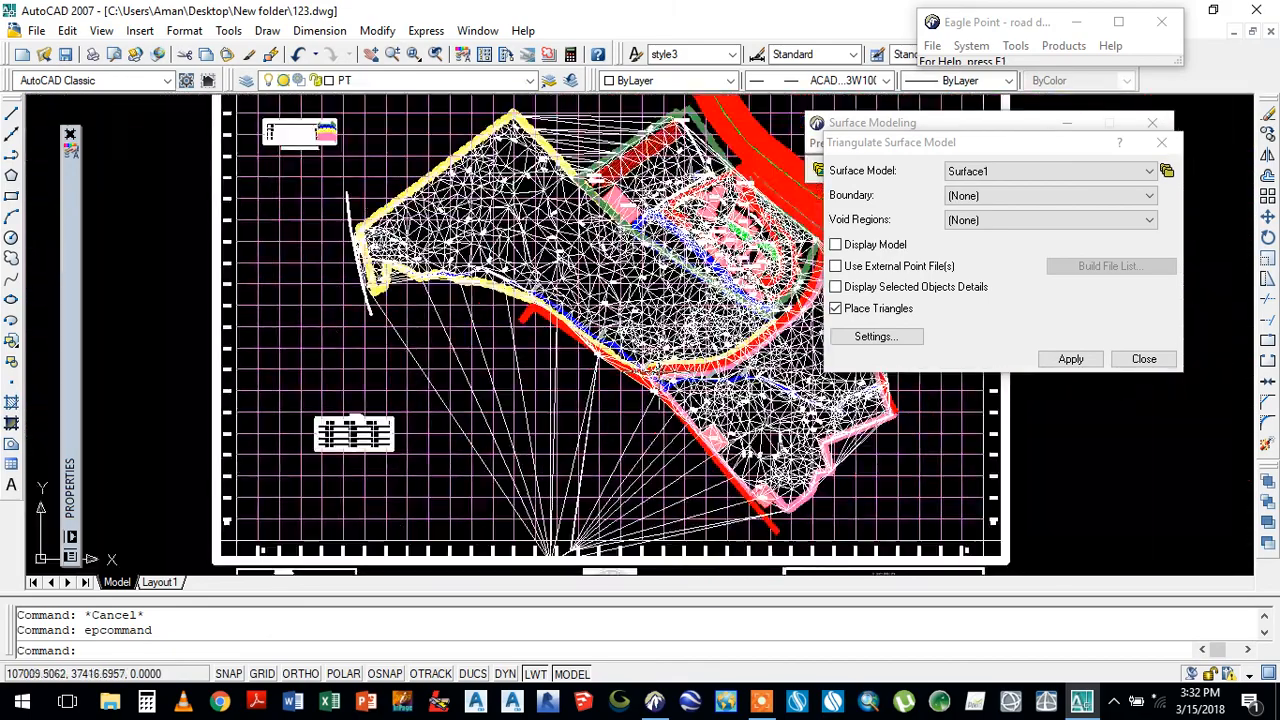
{"action": "scroll", "coordinate": [586, 125], "scroll_direction": "up", "scroll_amount": 5}
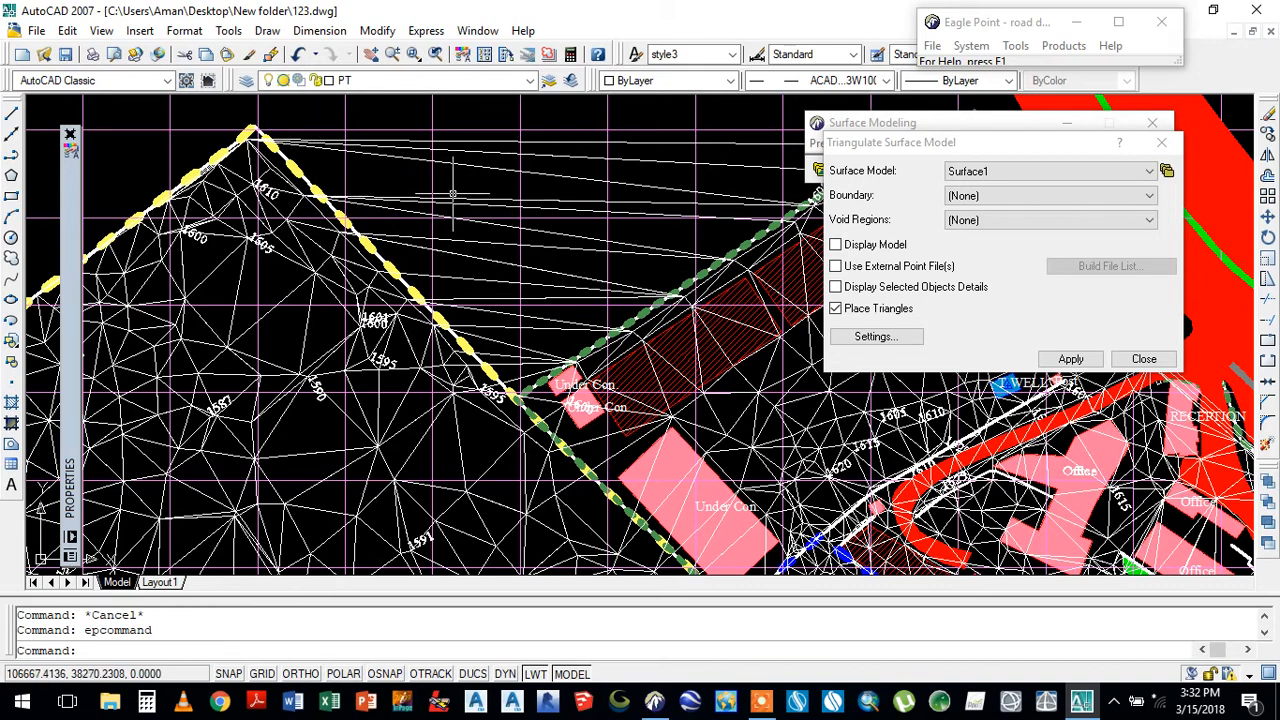
{"action": "scroll", "coordinate": [452, 185], "scroll_direction": "down", "scroll_amount": 6}
{"action": "scroll", "coordinate": [680, 505], "scroll_direction": "up", "scroll_amount": 5}
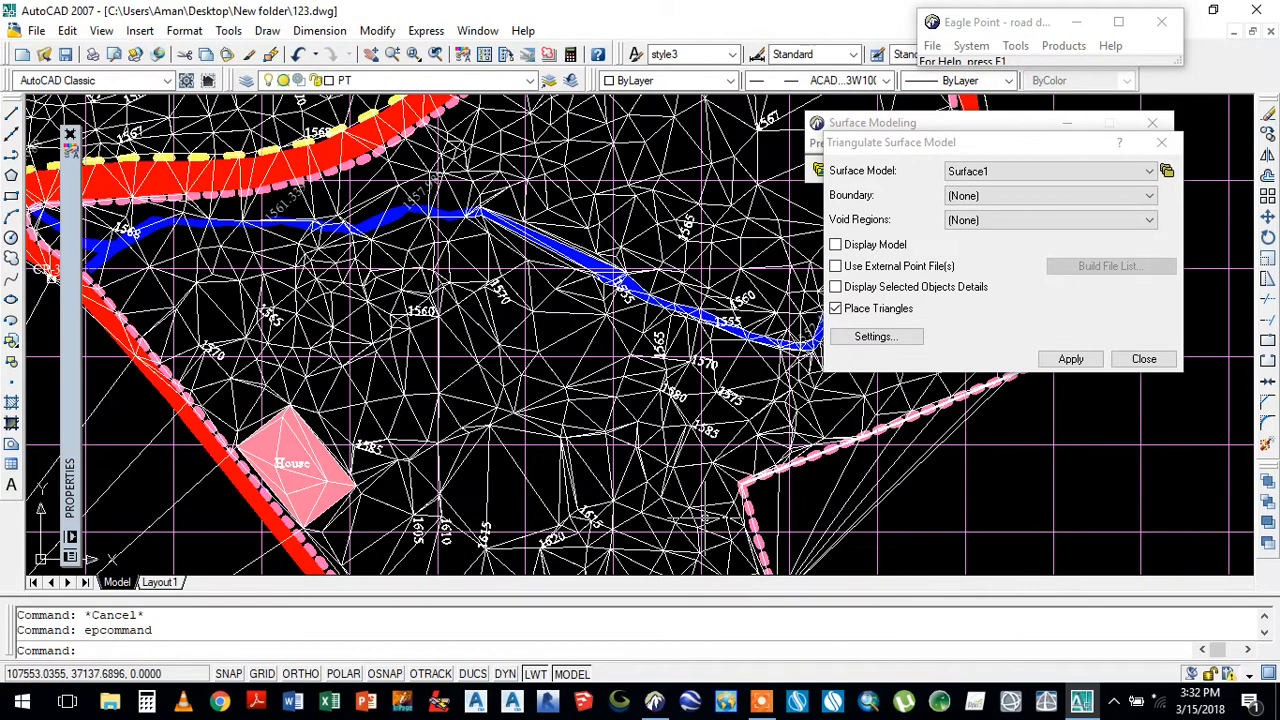
{"action": "scroll", "coordinate": [300, 505], "scroll_direction": "up", "scroll_amount": 4}
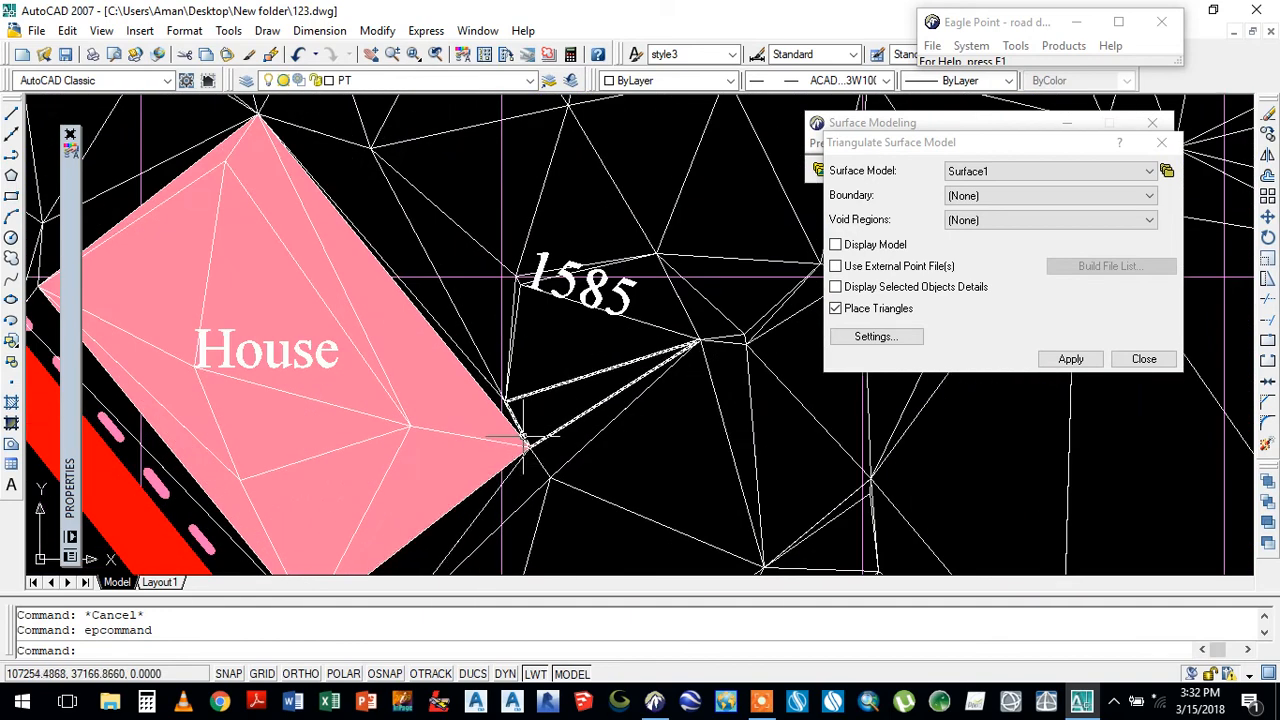
{"action": "scroll", "coordinate": [522, 438], "scroll_direction": "down", "scroll_amount": 5}
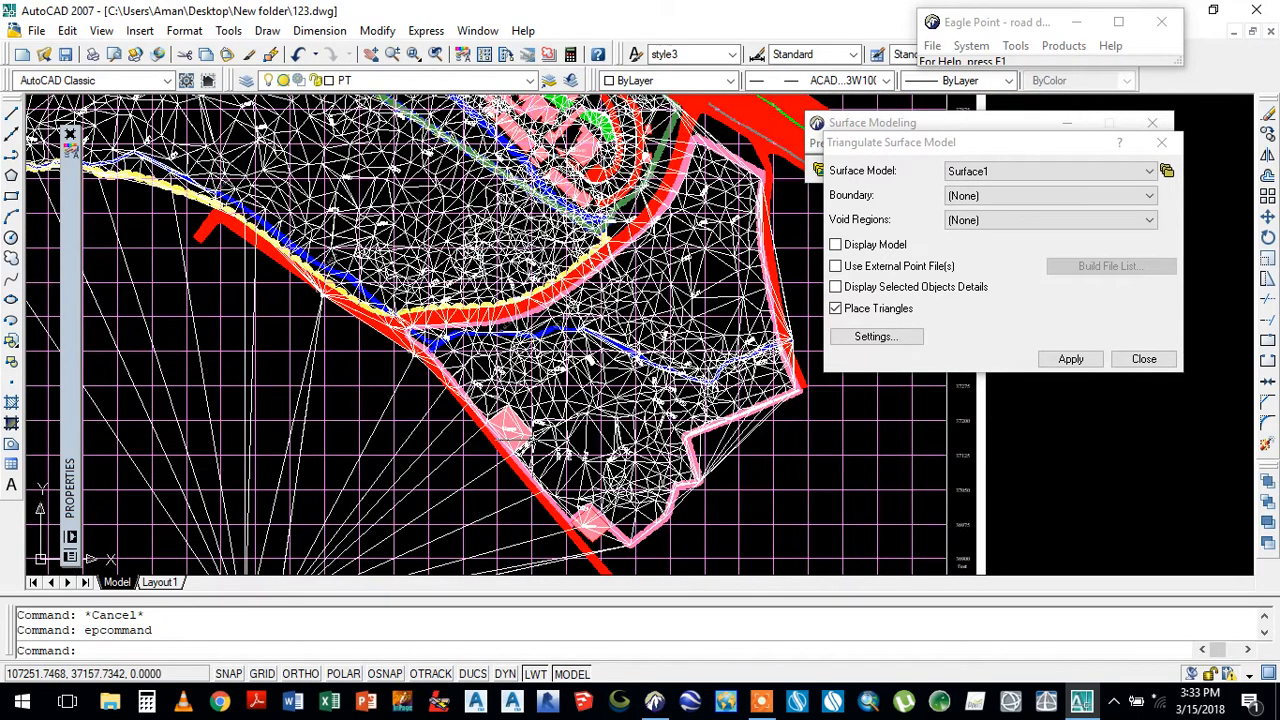
{"action": "scroll", "coordinate": [545, 475], "scroll_direction": "down", "scroll_amount": 2}
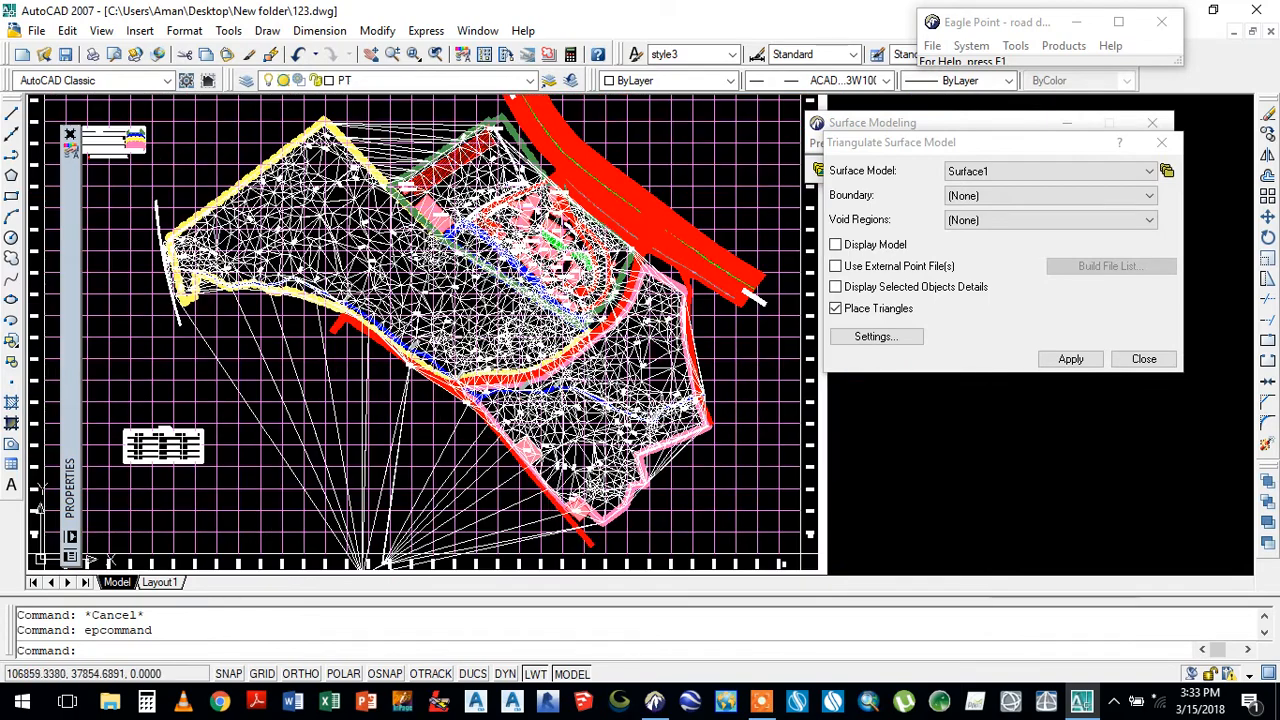
{"action": "scroll", "coordinate": [430, 245], "scroll_direction": "up", "scroll_amount": 3}
{"action": "scroll", "coordinate": [462, 154], "scroll_direction": "up", "scroll_amount": 4}
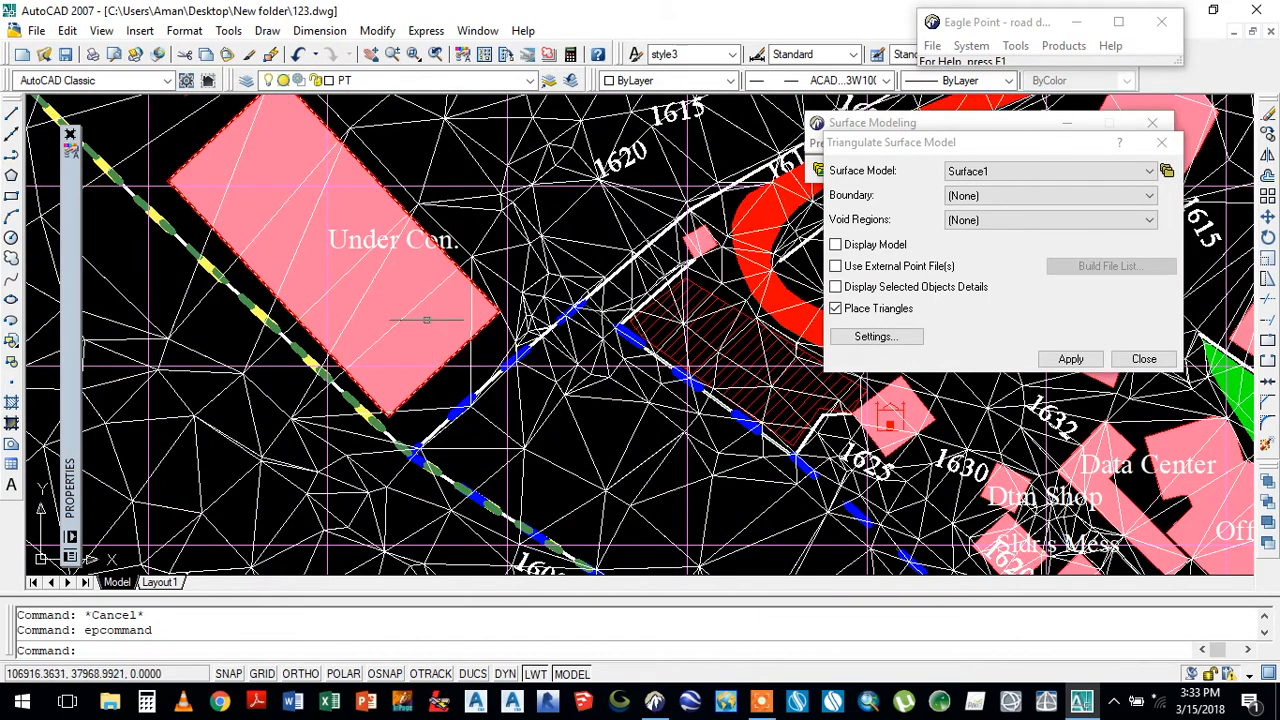
{"action": "scroll", "coordinate": [430, 326], "scroll_direction": "down", "scroll_amount": 10}
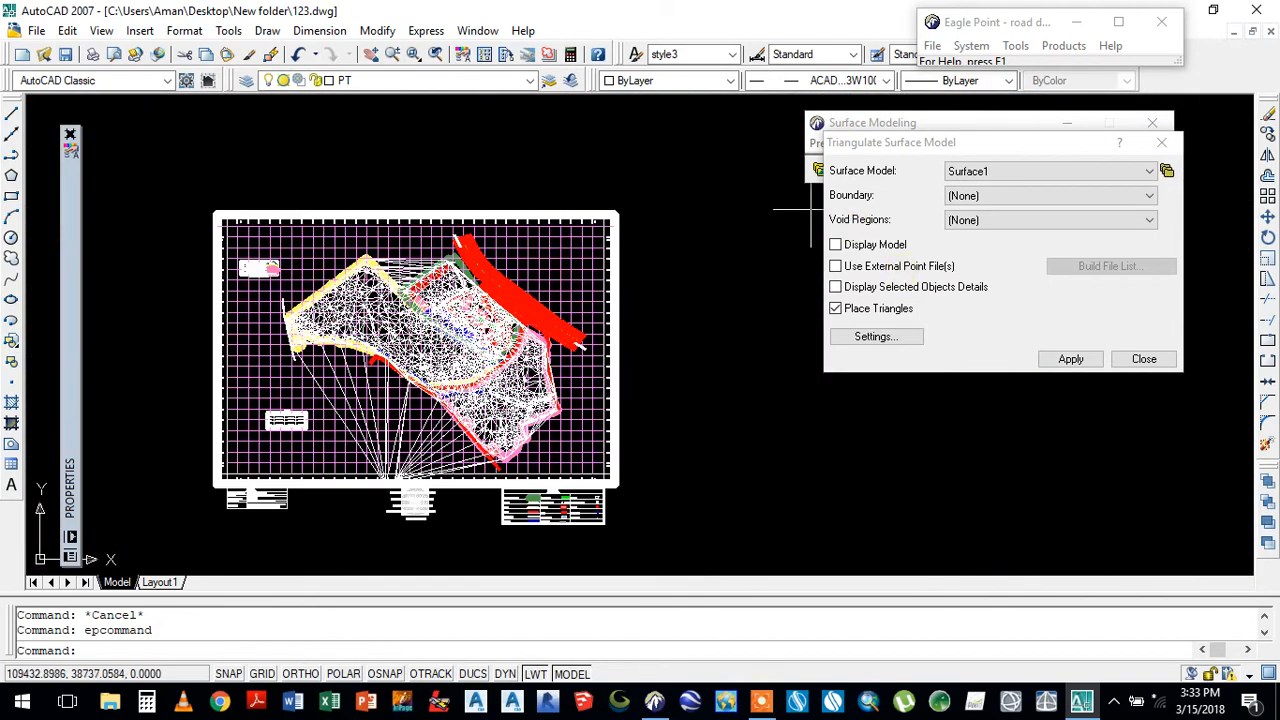
- Turn off the TIN layer to hide the placed triangles and close the triangulation settings
{"action": "left_click", "coordinate": [529, 80]}
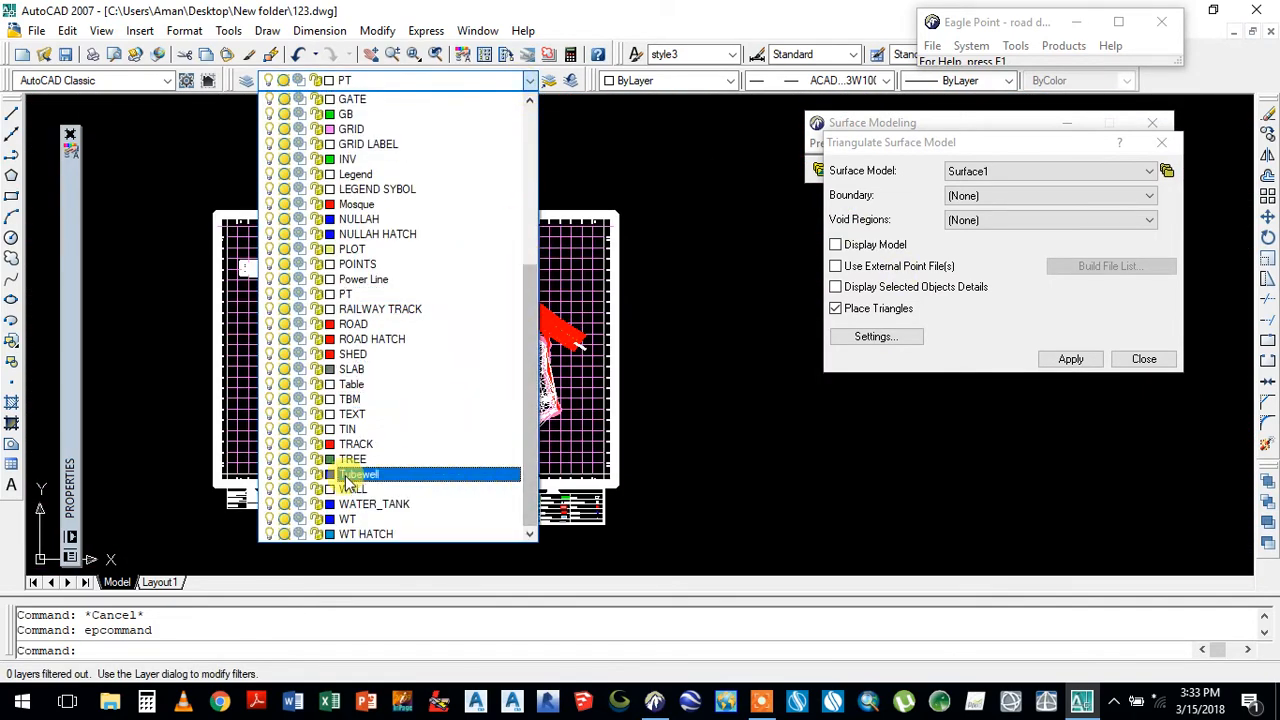
{"action": "left_click", "coordinate": [270, 430]}
{"action": "left_click", "coordinate": [737, 476]}
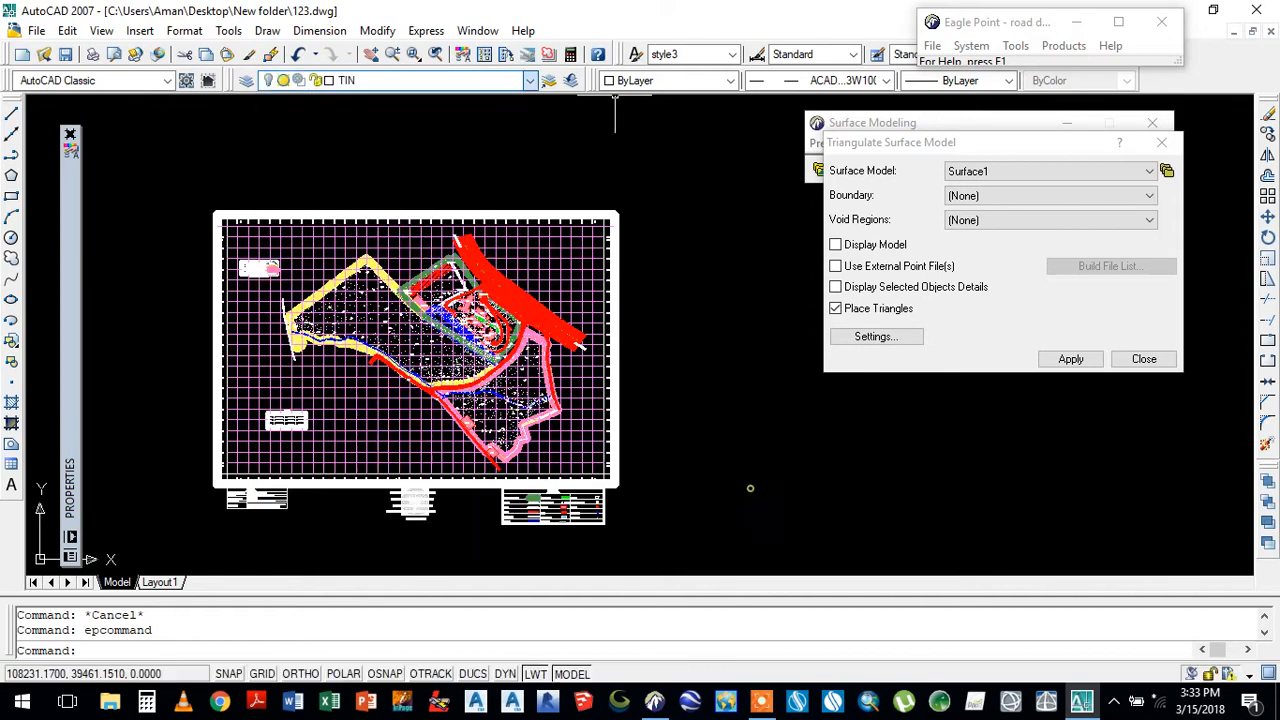
{"action": "left_click", "coordinate": [1143, 358]}
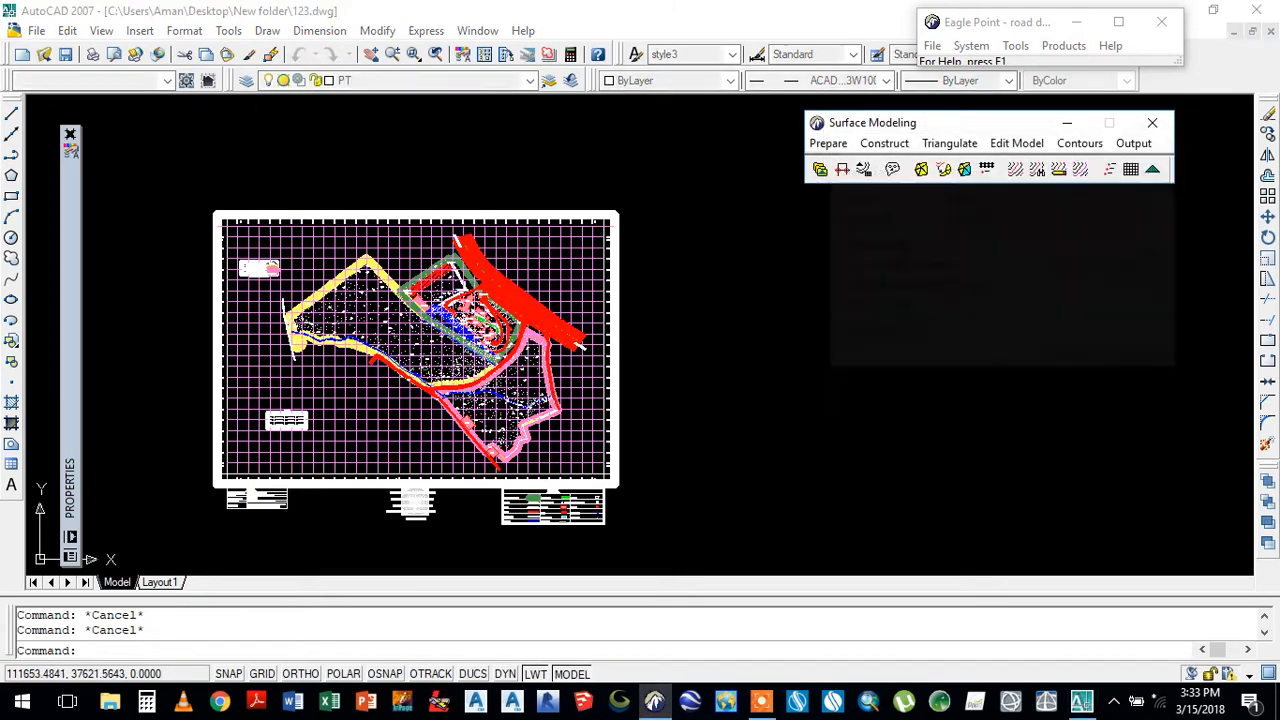
- Turn the CONTOURS layer back on in the drawing
{"action": "left_click", "coordinate": [530, 80]}
{"action": "left_click_drag", "start_coordinate": [529, 274], "coordinate": [528, 122]}
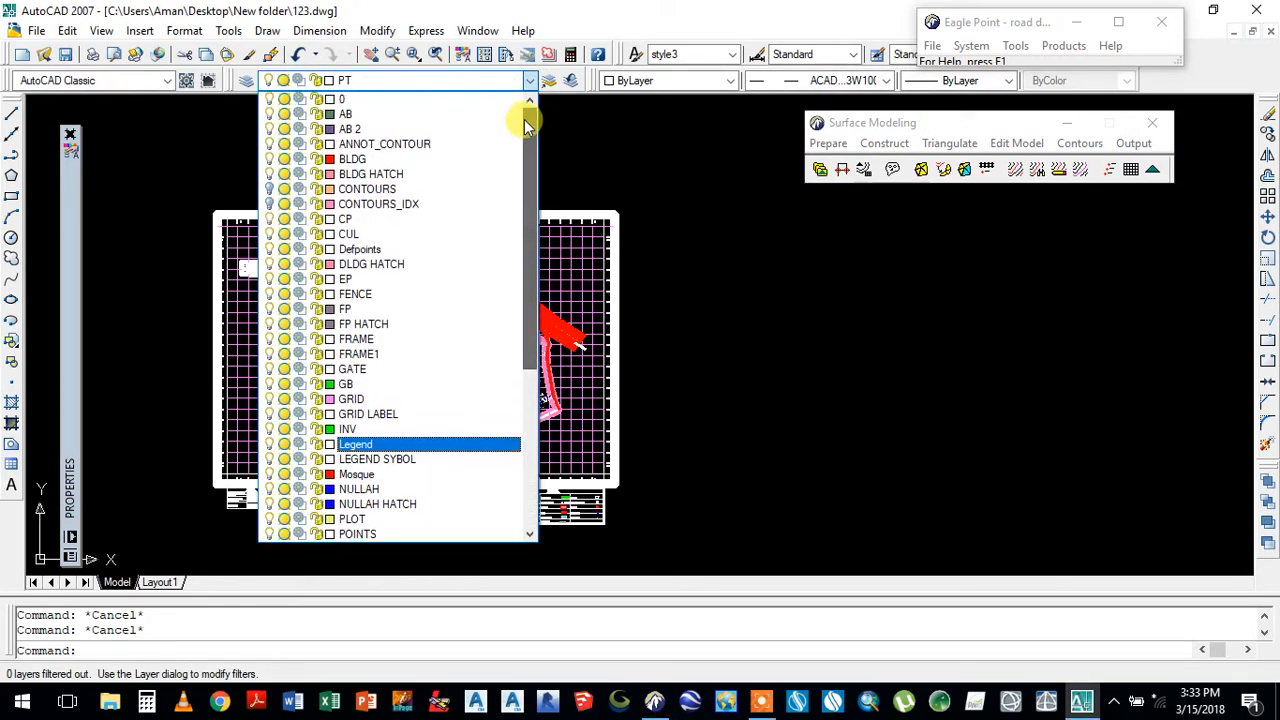
{"action": "left_click", "coordinate": [268, 189]}
{"action": "left_click", "coordinate": [211, 180]}
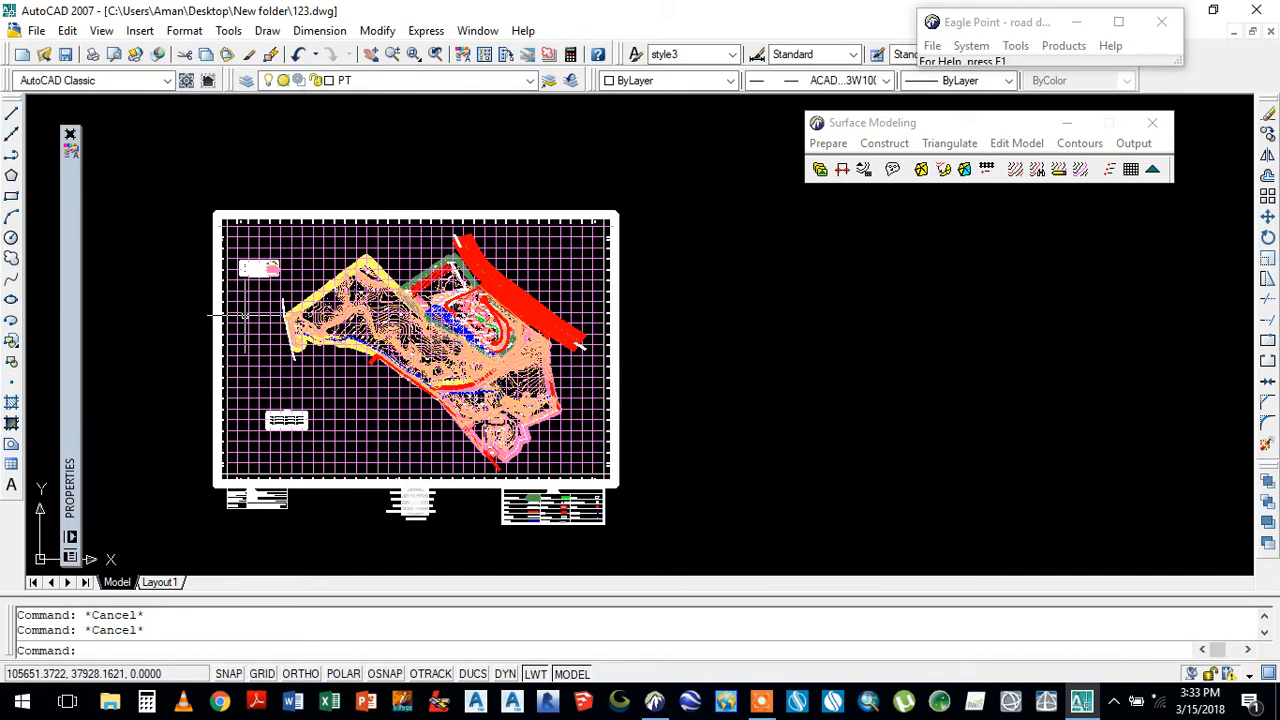
{"action": "scroll", "coordinate": [328, 335], "scroll_direction": "up", "scroll_amount": 3}
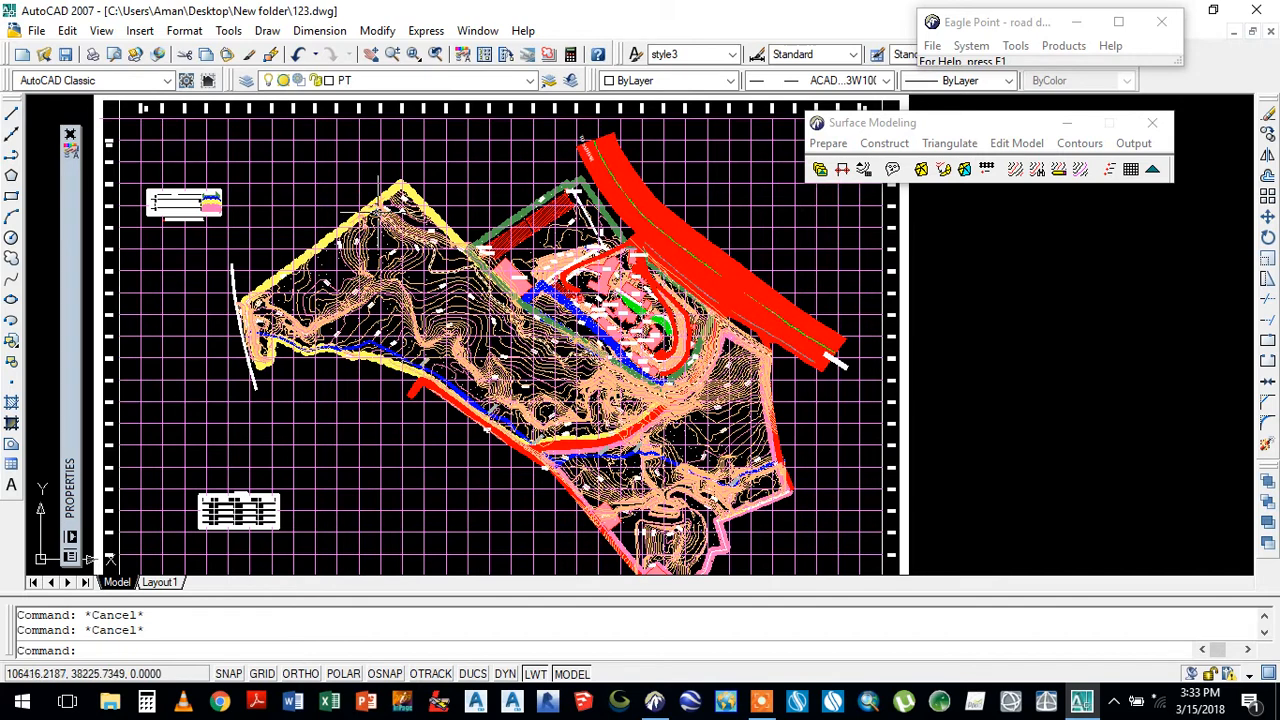
{"action": "scroll", "coordinate": [470, 336], "scroll_direction": "down", "scroll_amount": 3}
{"action": "scroll", "coordinate": [507, 371], "scroll_direction": "up", "scroll_amount": 3}
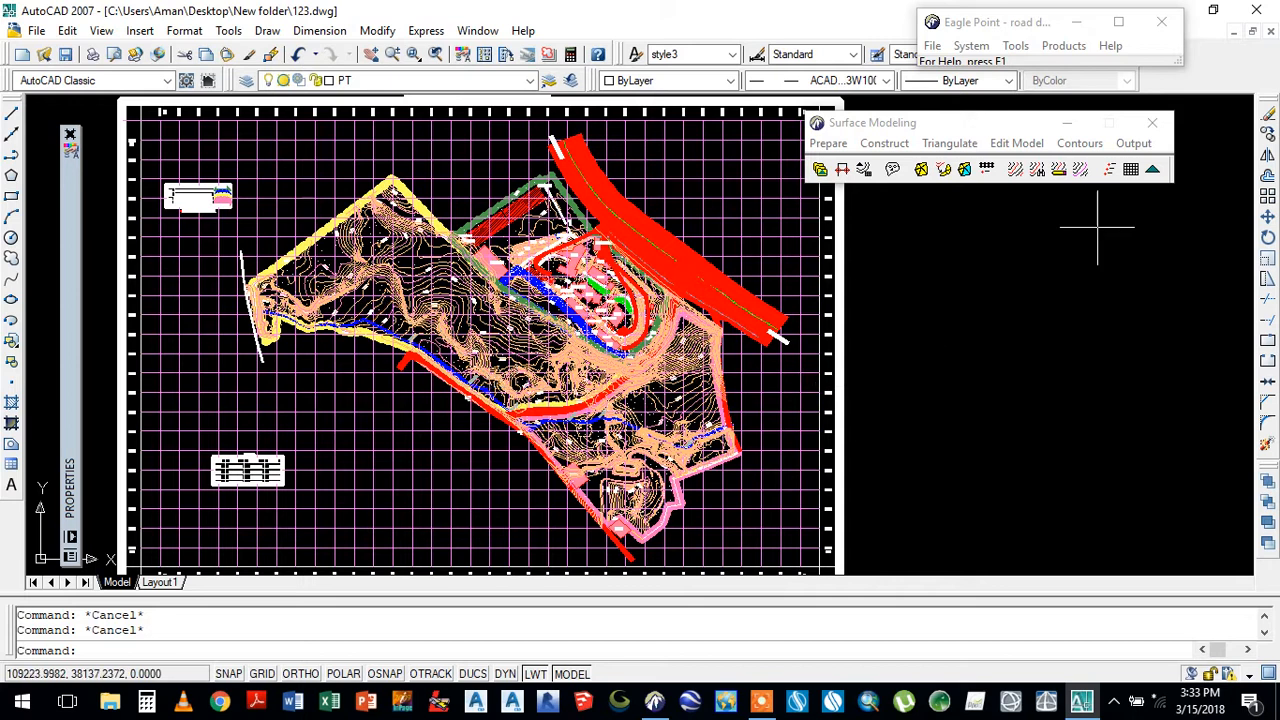
- Close Surface Modeling, add RoadCalc sub-project 001 described as "rd design trg" with RoadCalc English Defaults and the project drawing 123.dwg, and open it
{"action": "left_click", "coordinate": [1152, 122]}
{"action": "left_click", "coordinate": [1064, 47]}
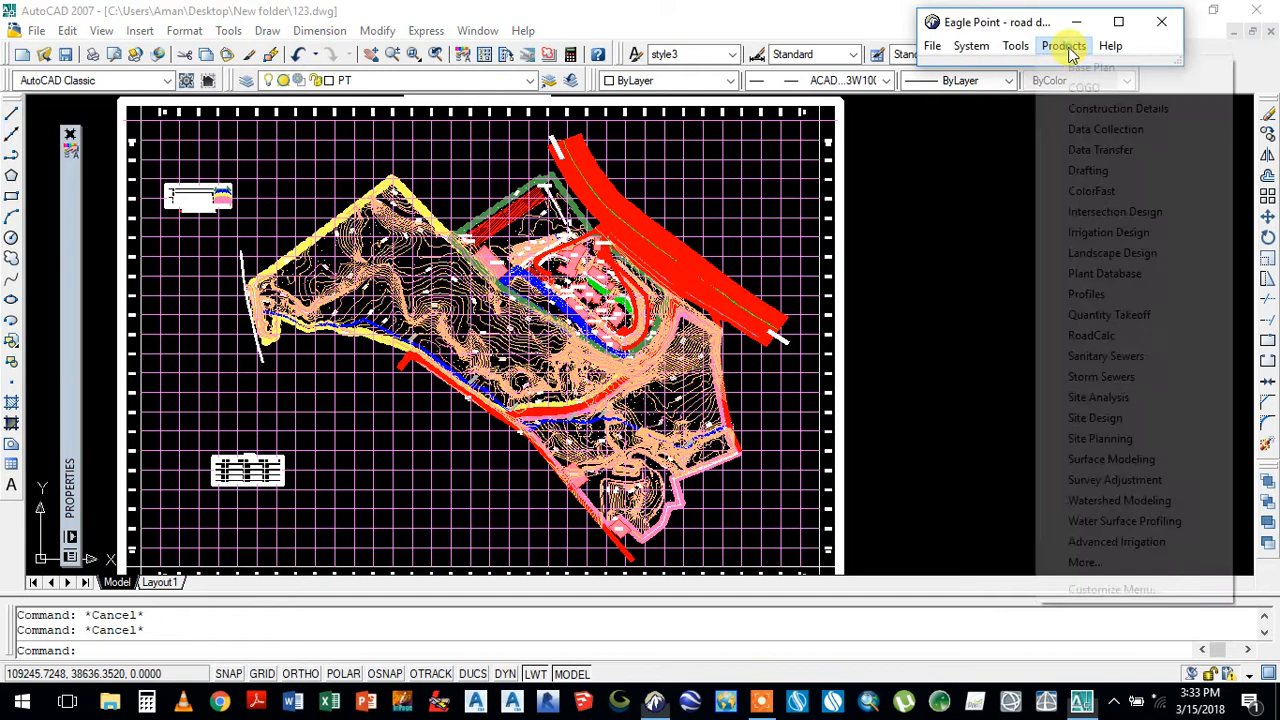
{"action": "left_click", "coordinate": [1078, 338]}
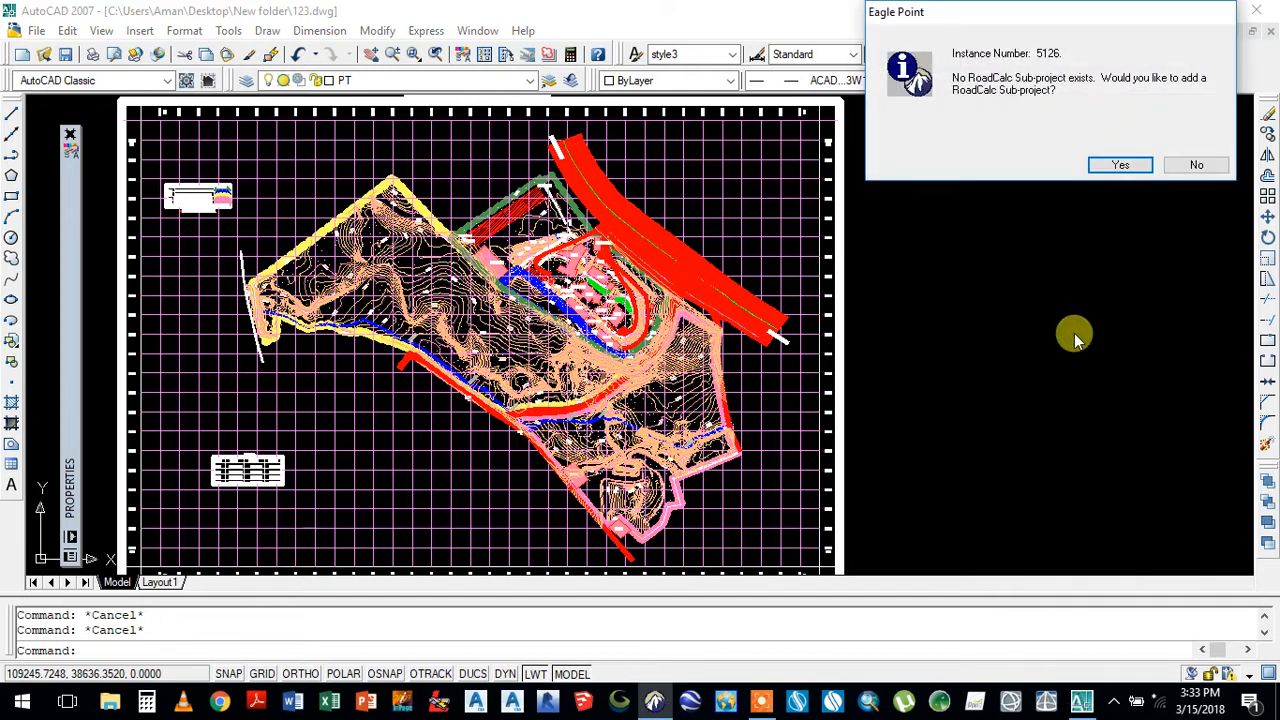
{"action": "left_click", "coordinate": [1118, 165]}
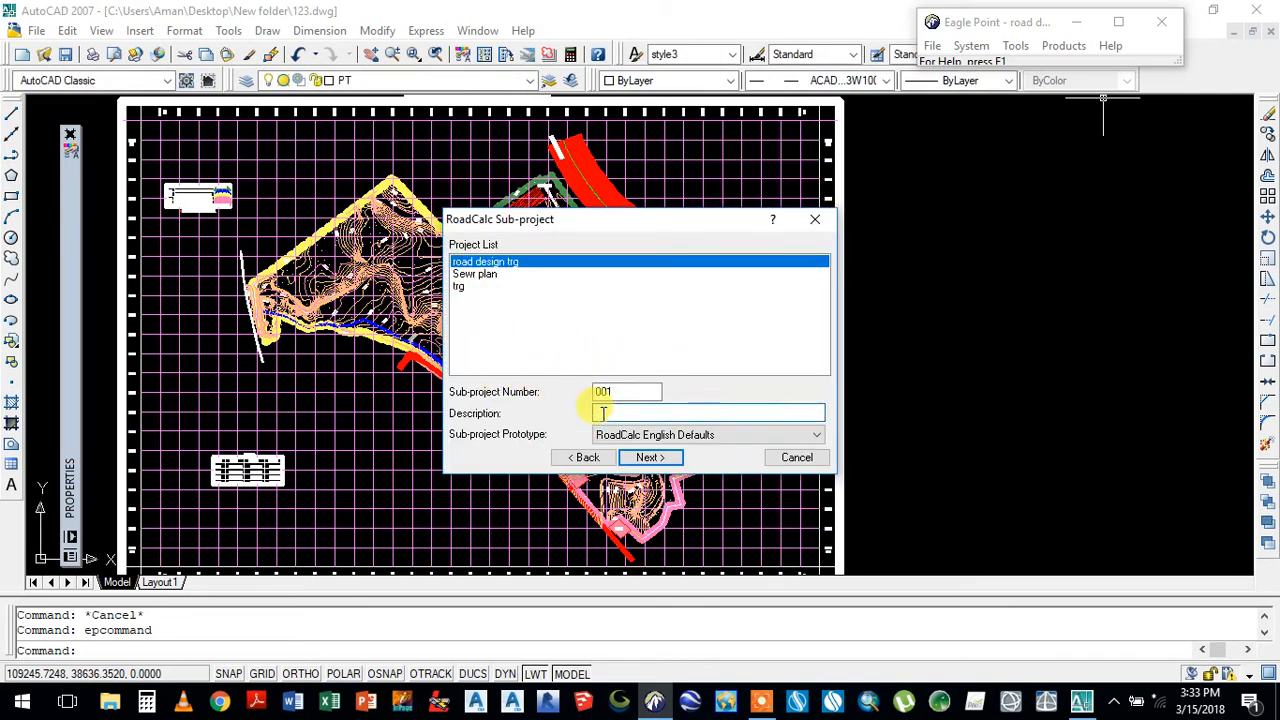
{"action": "type", "text": "rd design trg"}
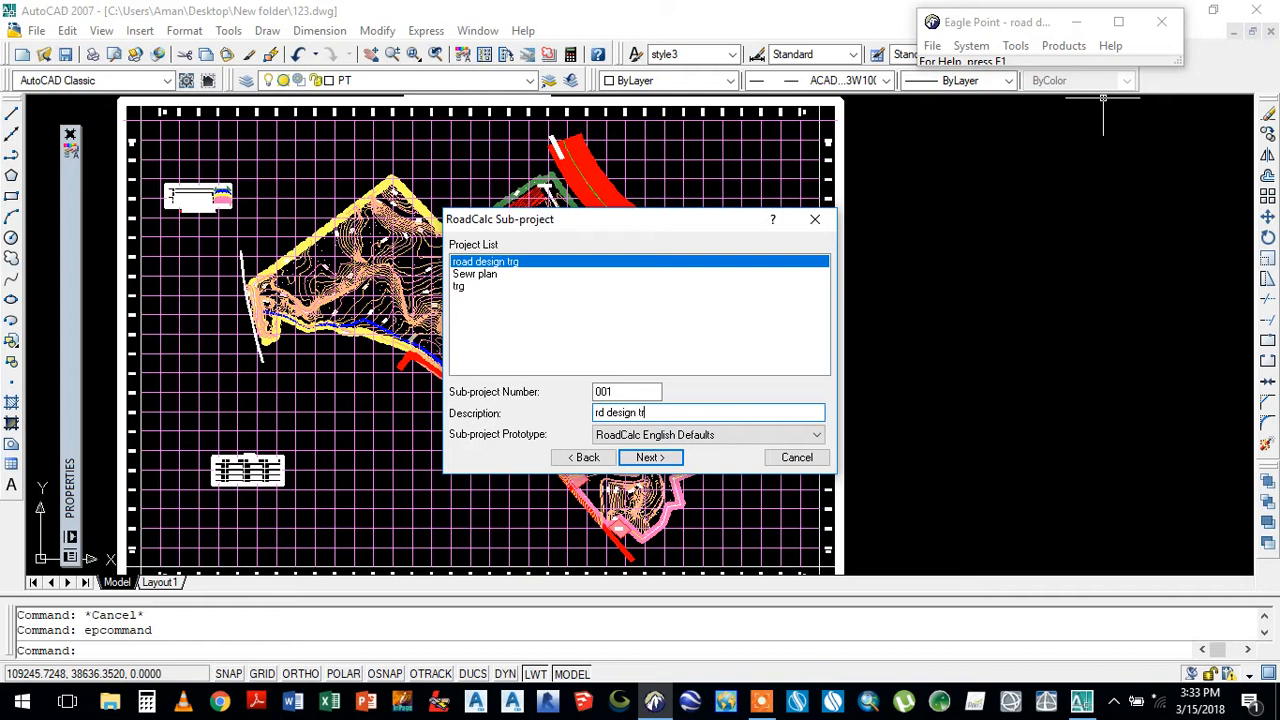
{"action": "left_click", "coordinate": [665, 458]}
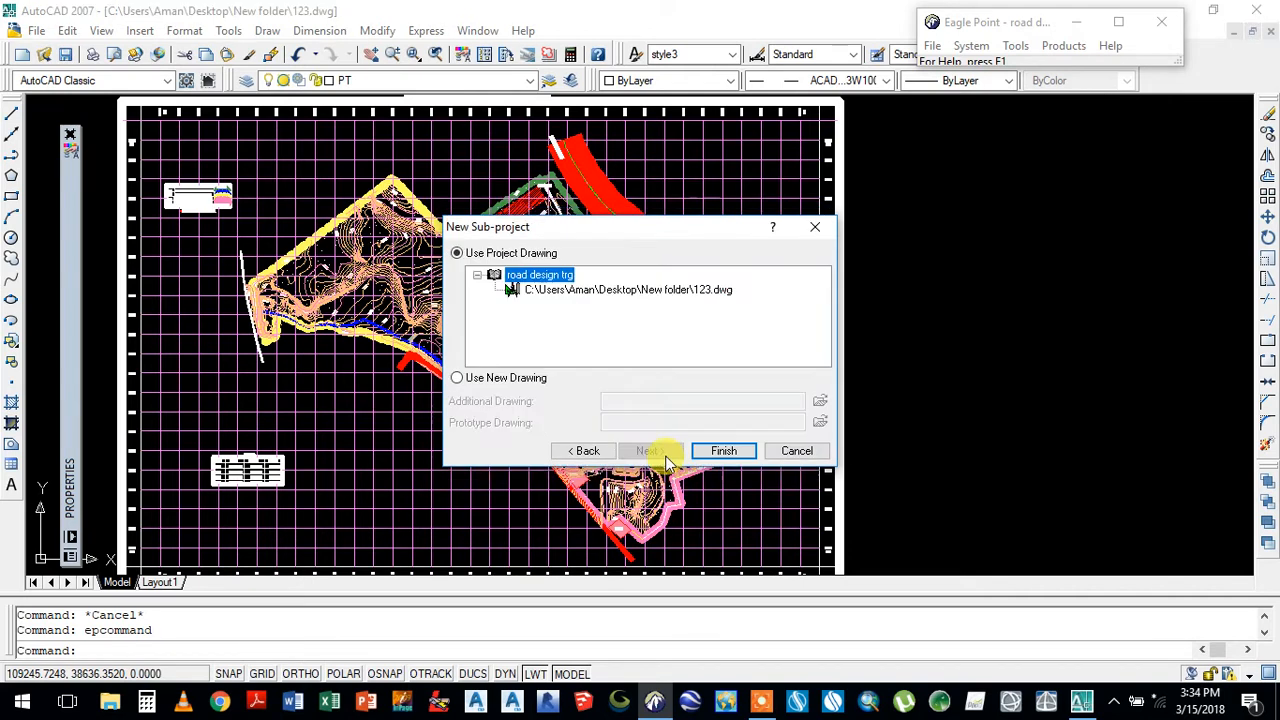
{"action": "left_click", "coordinate": [715, 452]}
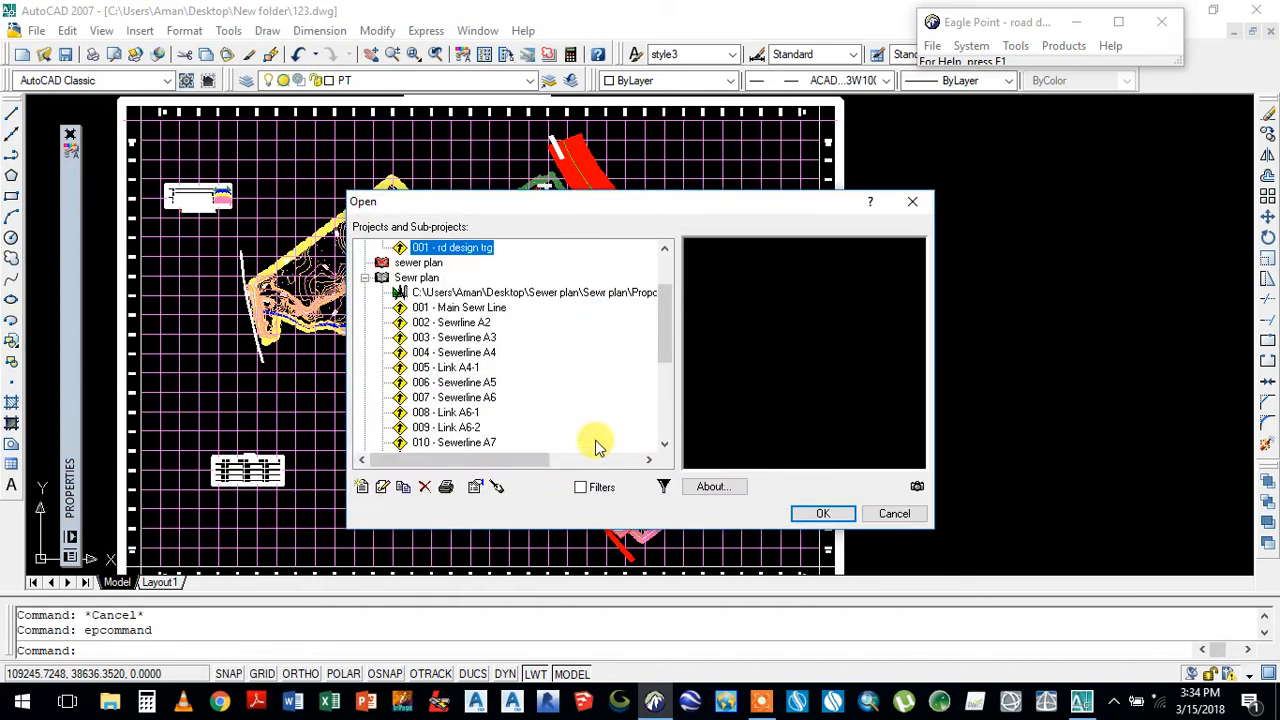
{"action": "left_click", "coordinate": [818, 518]}
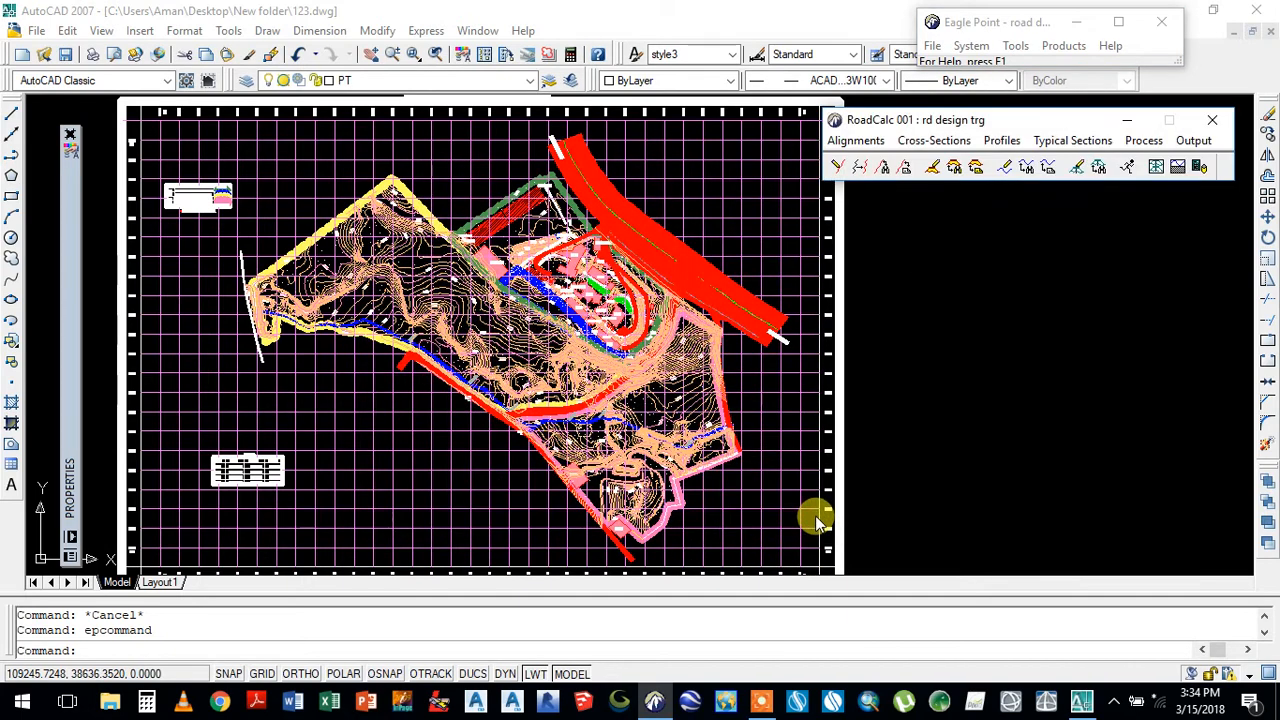
- Move the RoadCalc window off the site plan so the drawing area is clear
{"action": "left_click_drag", "start_coordinate": [970, 130], "coordinate": [808, 24]}
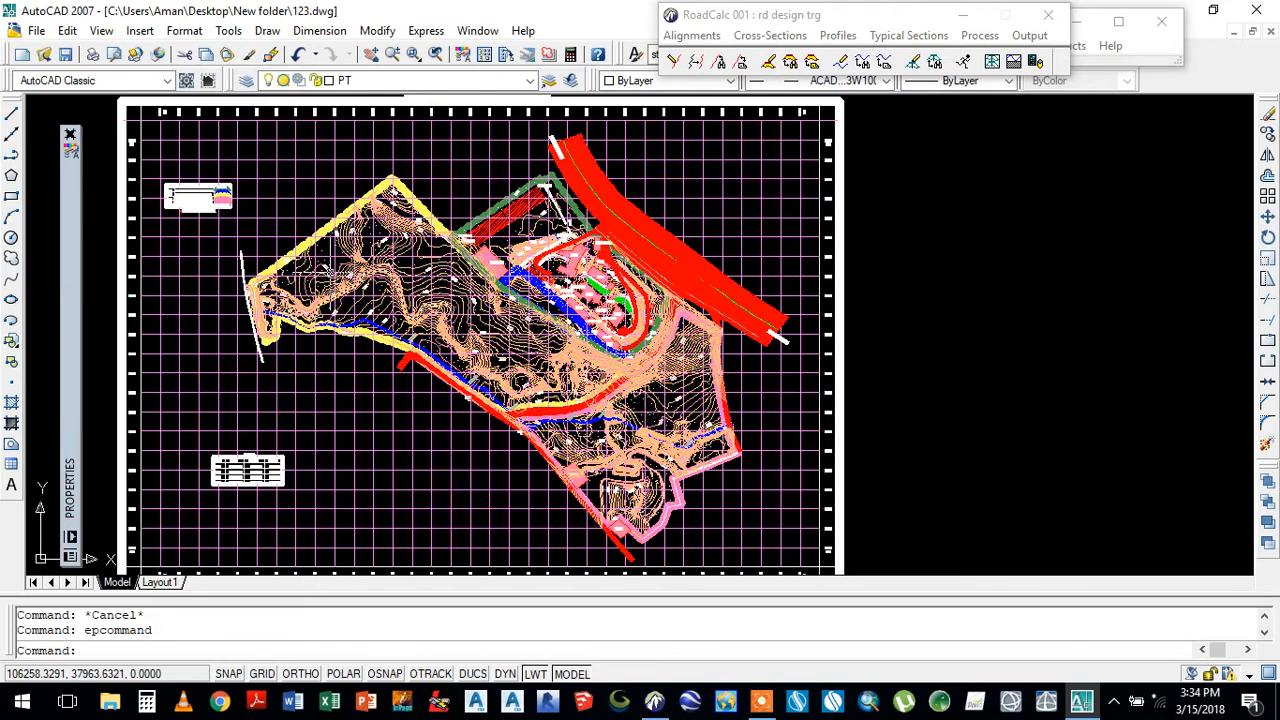
{"action": "scroll", "coordinate": [325, 272], "scroll_direction": "up", "scroll_amount": 2}
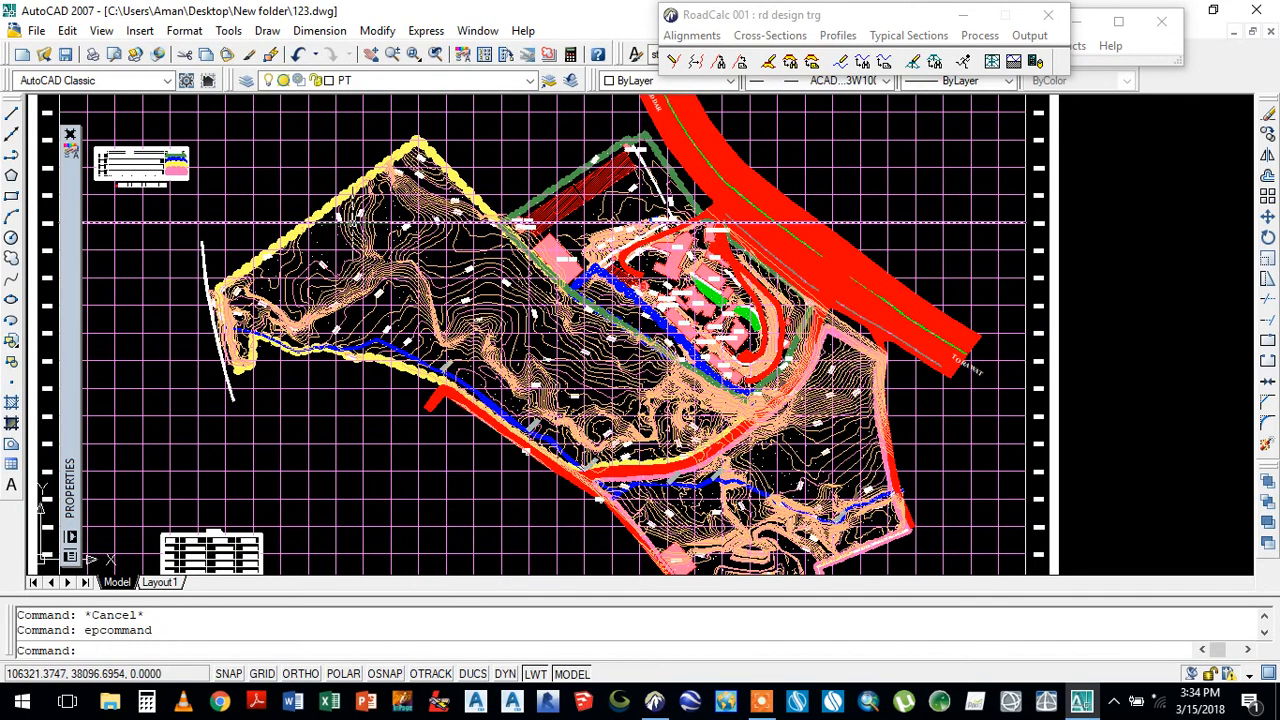
{"action": "scroll", "coordinate": [360, 230], "scroll_direction": "up", "scroll_amount": 2}
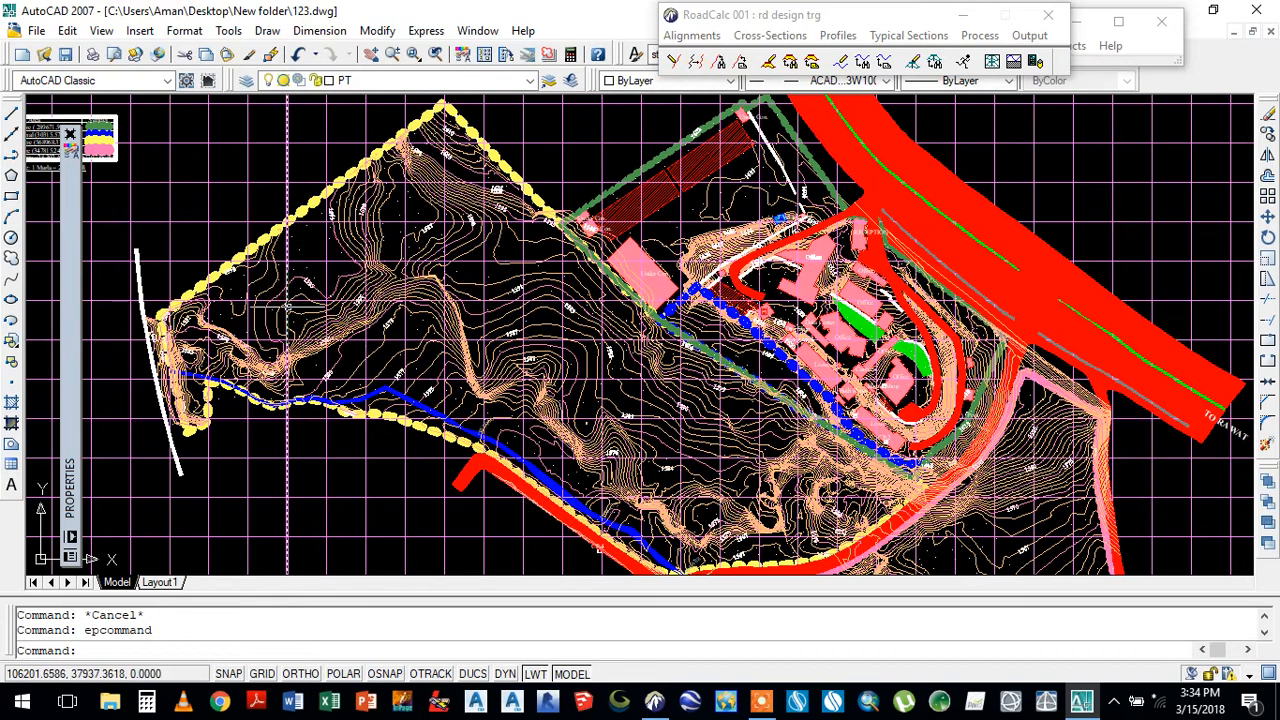
{"action": "scroll", "coordinate": [288, 340], "scroll_direction": "up", "scroll_amount": 3}
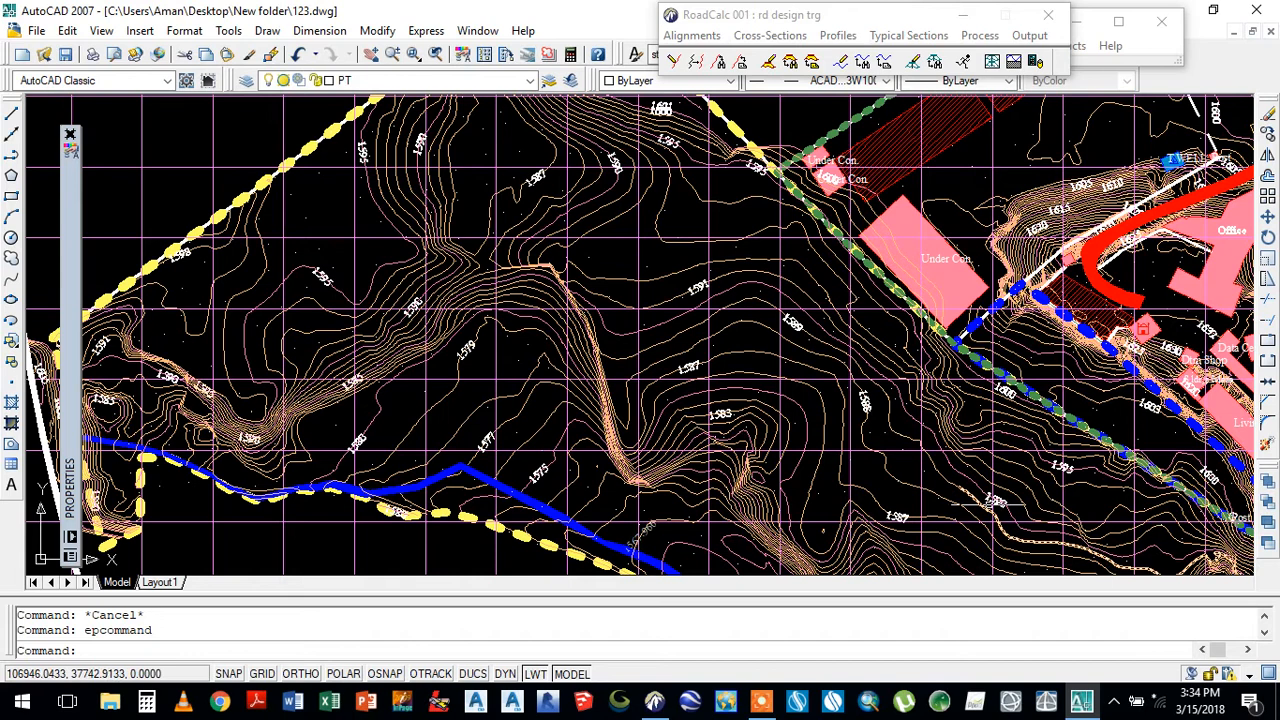
{"action": "scroll", "coordinate": [225, 324], "scroll_direction": "down", "scroll_amount": 2}
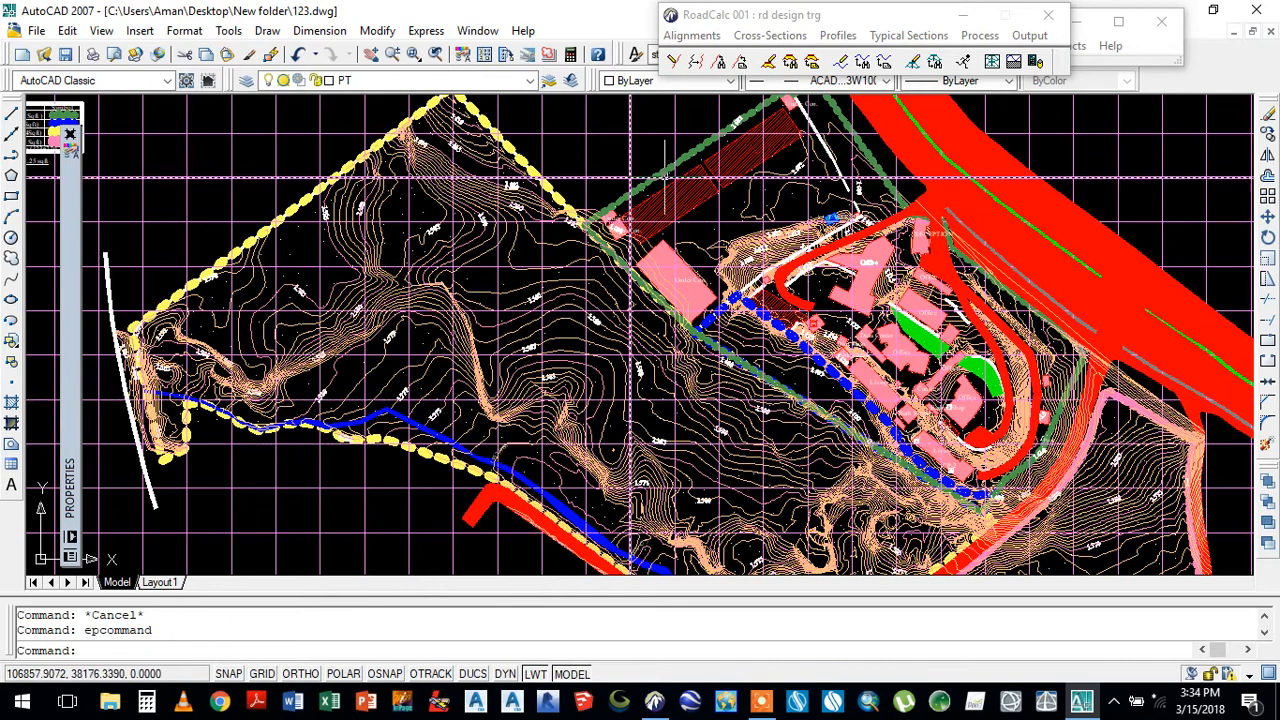
{"action": "left_click", "coordinate": [700, 37]}
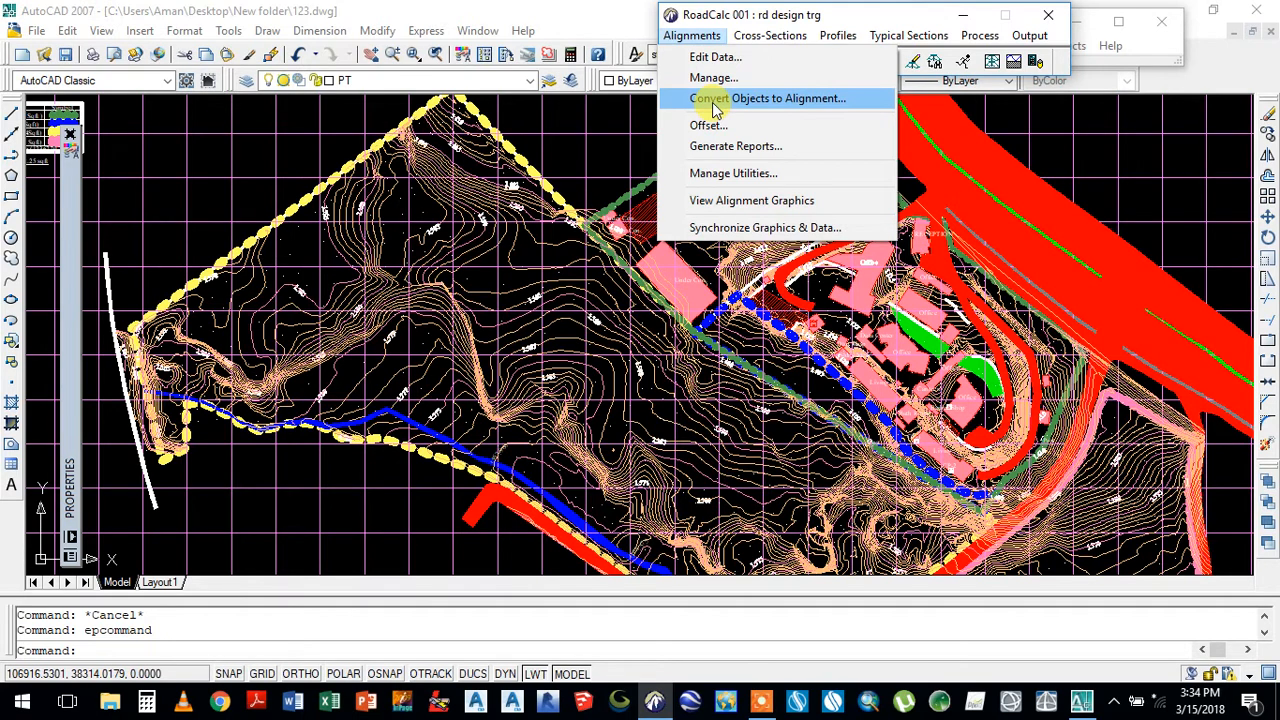
{"action": "left_click", "coordinate": [566, 117]}
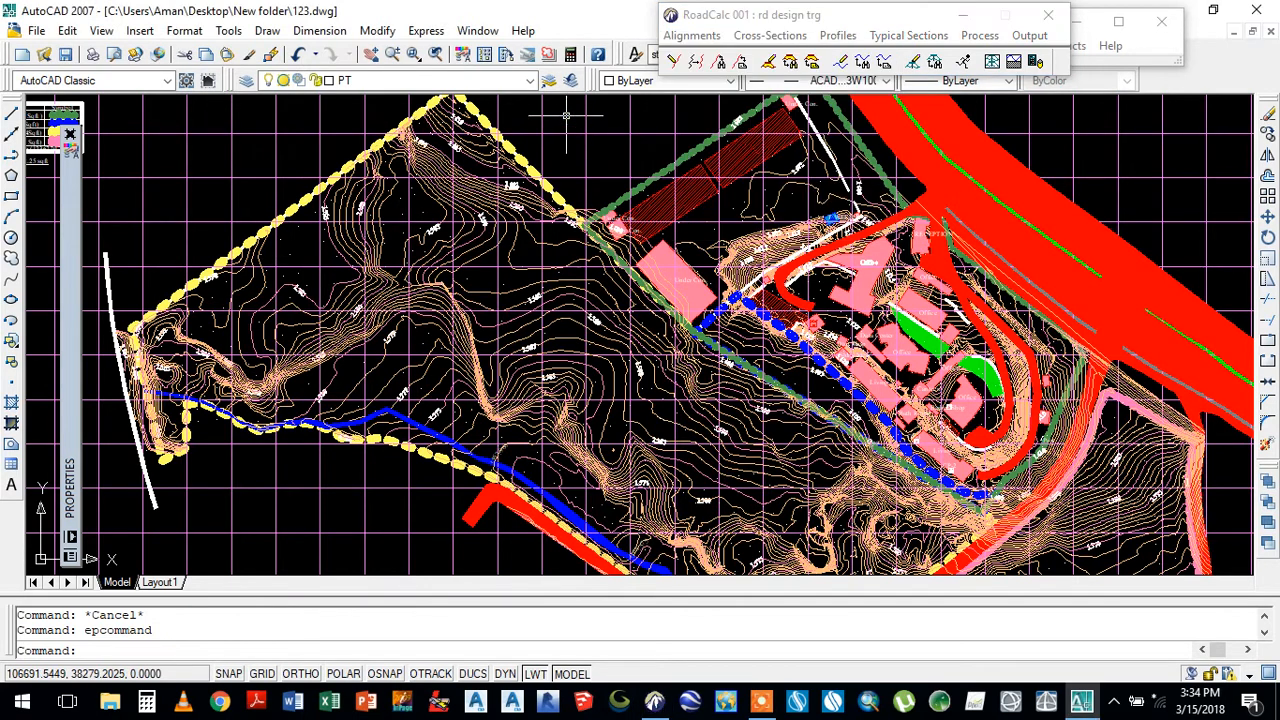
- Draw a five-segment polyline across the contours from the site's western part, over the curved road, into the eastern plot
{"action": "left_click", "coordinate": [11, 157]}
{"action": "left_click", "coordinate": [240, 305]}
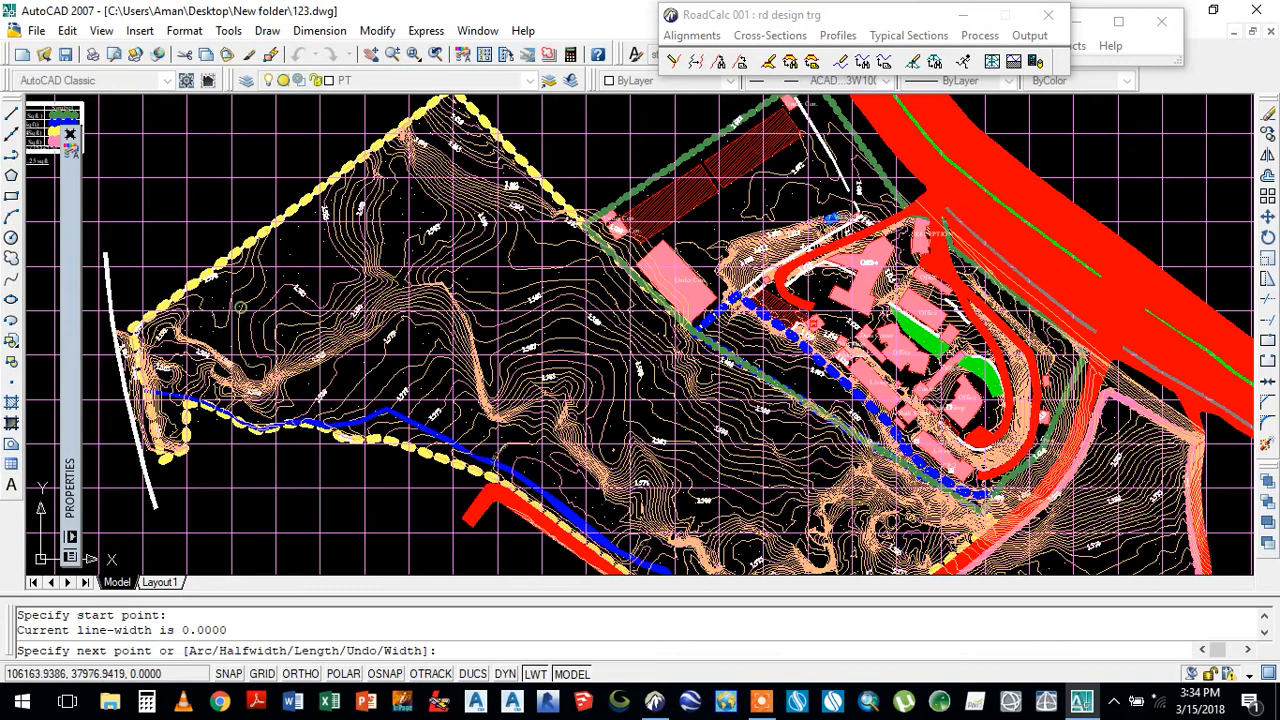
{"action": "left_click", "coordinate": [428, 251]}
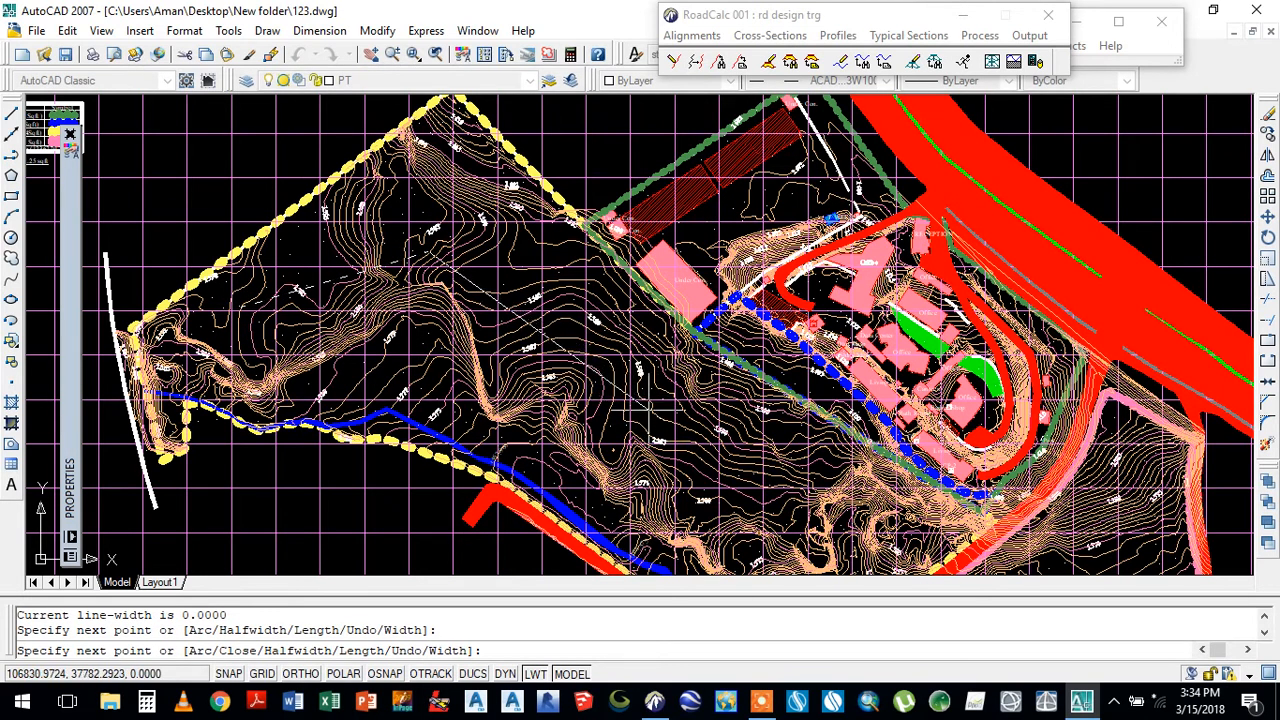
{"action": "left_click", "coordinate": [608, 362]}
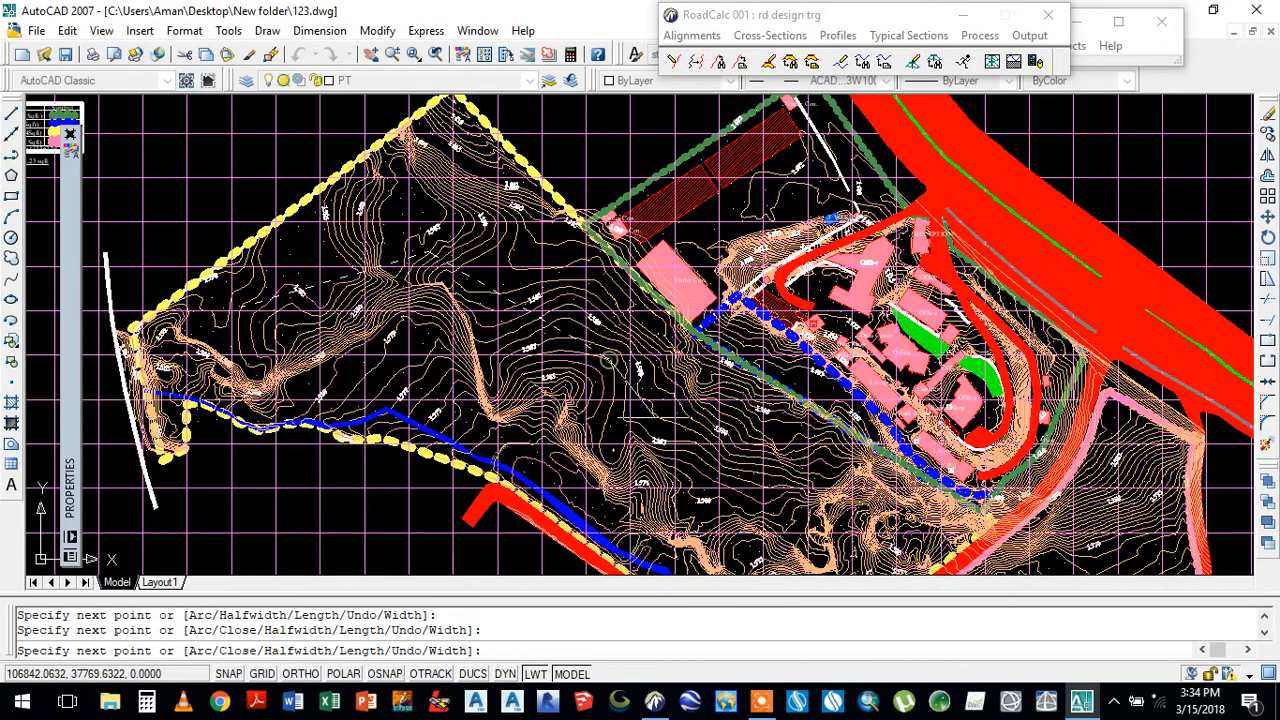
{"action": "left_click", "coordinate": [750, 518]}
{"action": "scroll", "coordinate": [602, 308], "scroll_direction": "down", "scroll_amount": 1}
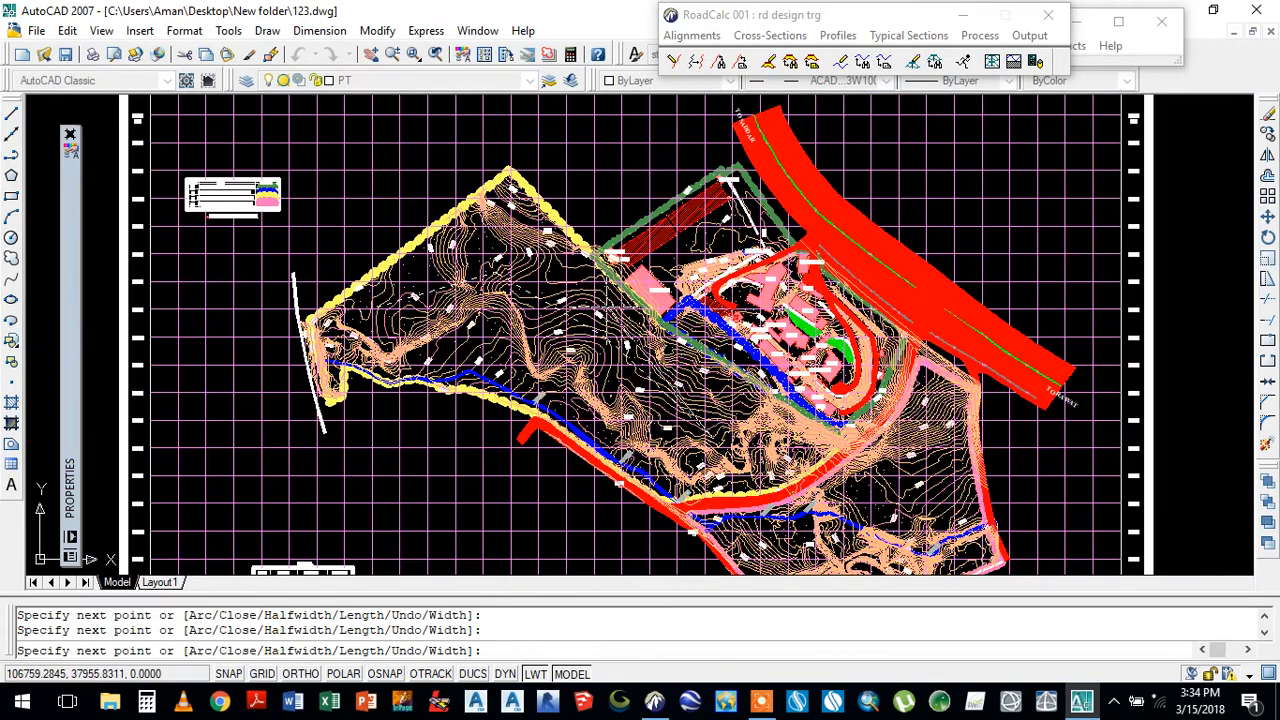
{"action": "scroll", "coordinate": [775, 490], "scroll_direction": "up", "scroll_amount": 1}
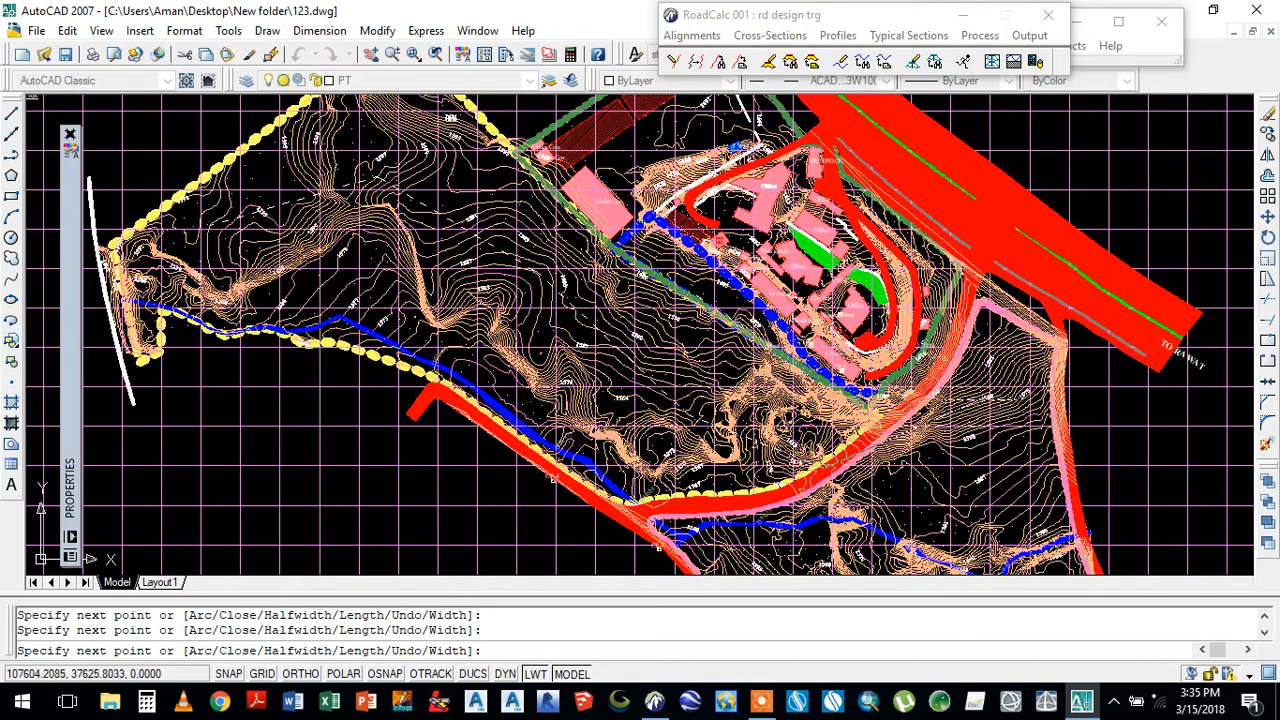
{"action": "right_click", "coordinate": [992, 395]}
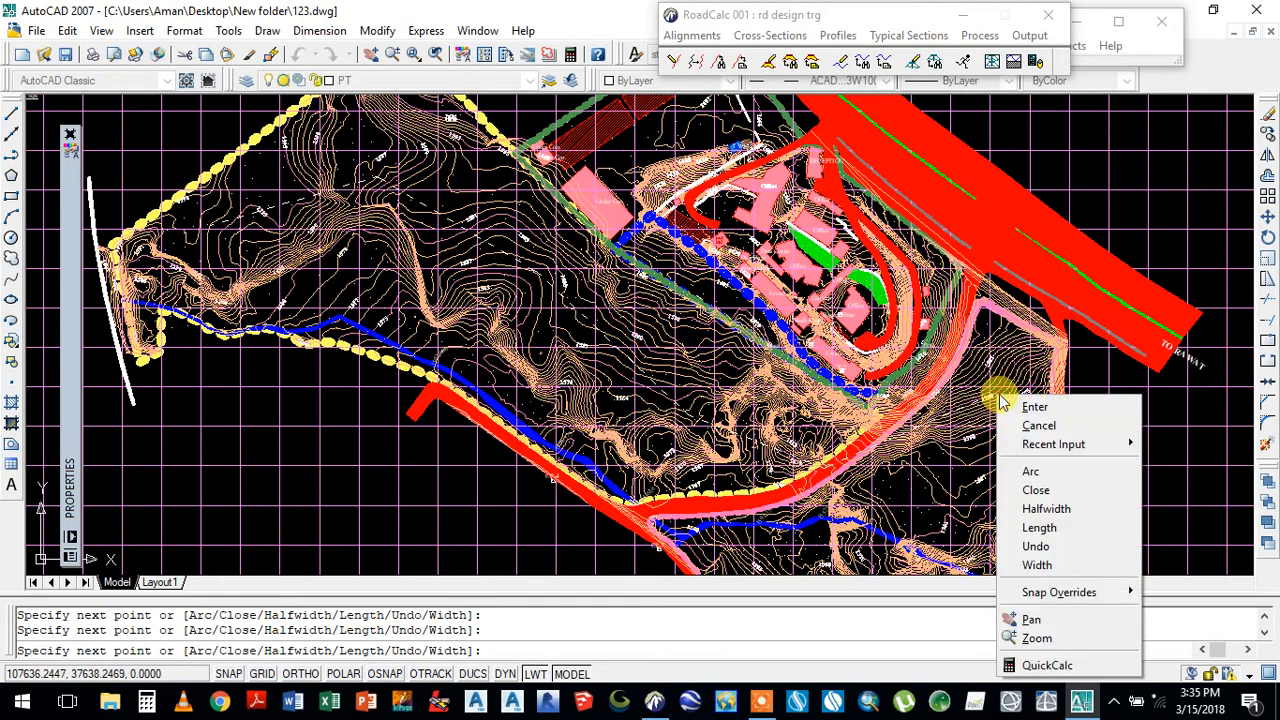
{"action": "left_click", "coordinate": [1015, 400]}
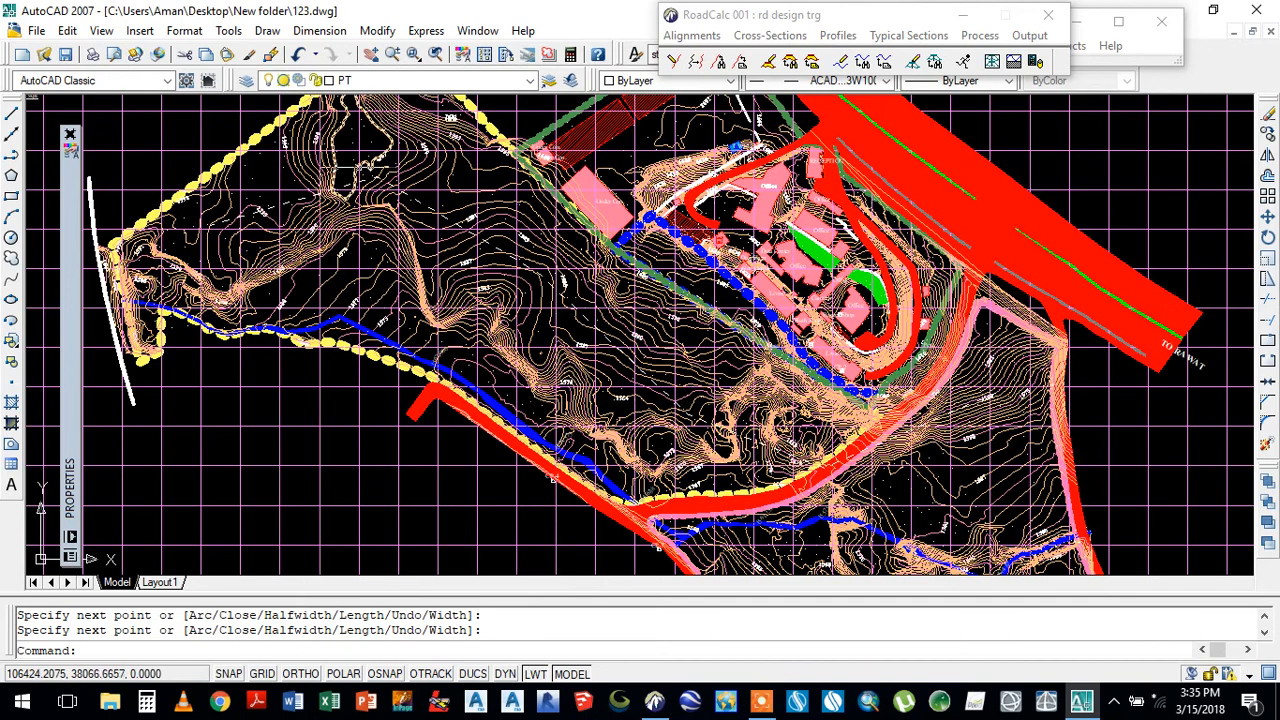
- Convert the polyline to the Centerline alignment, beginning at its eastern end with station 0+00
{"action": "scroll", "coordinate": [338, 160], "scroll_direction": "up", "scroll_amount": 3}
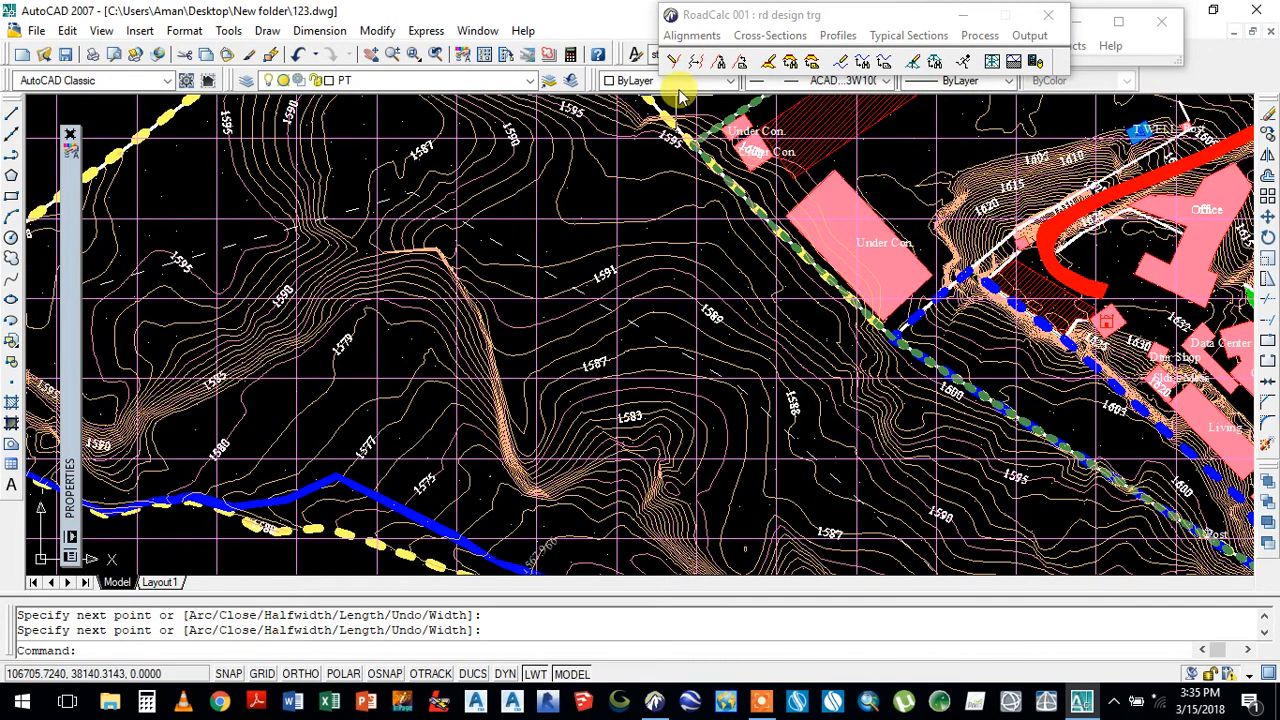
{"action": "left_click", "coordinate": [692, 38]}
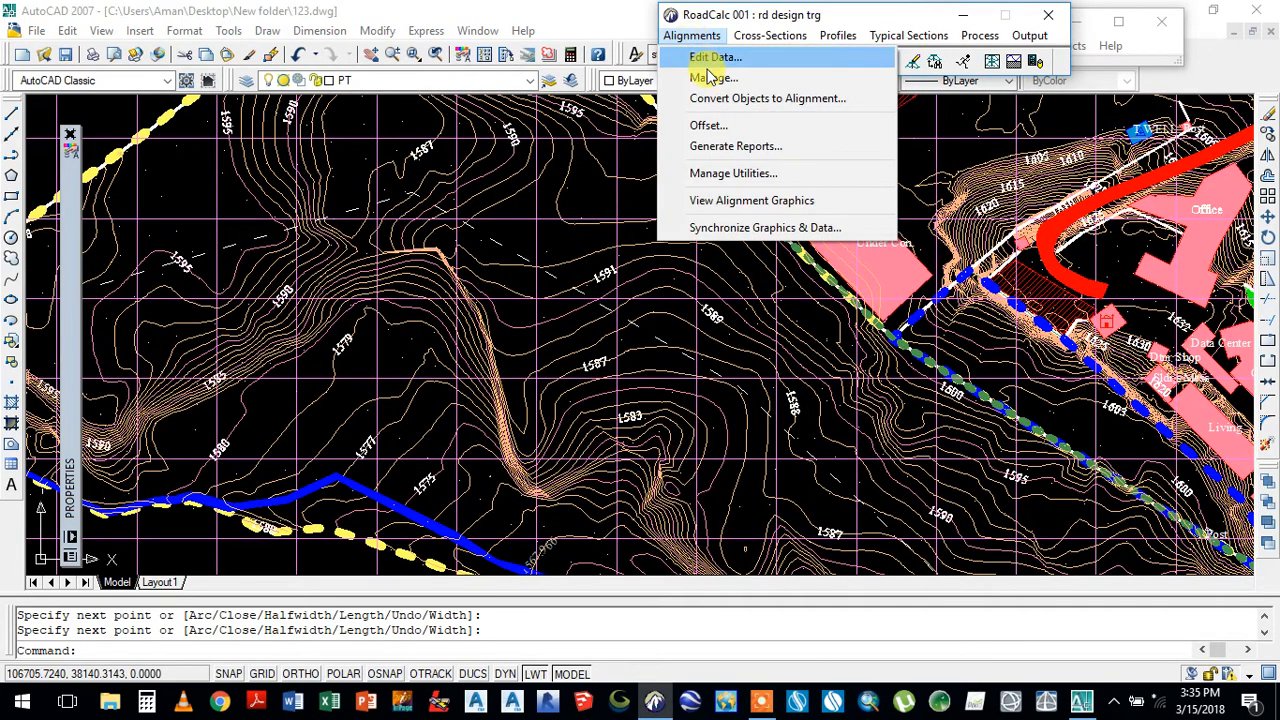
{"action": "left_click", "coordinate": [716, 99]}
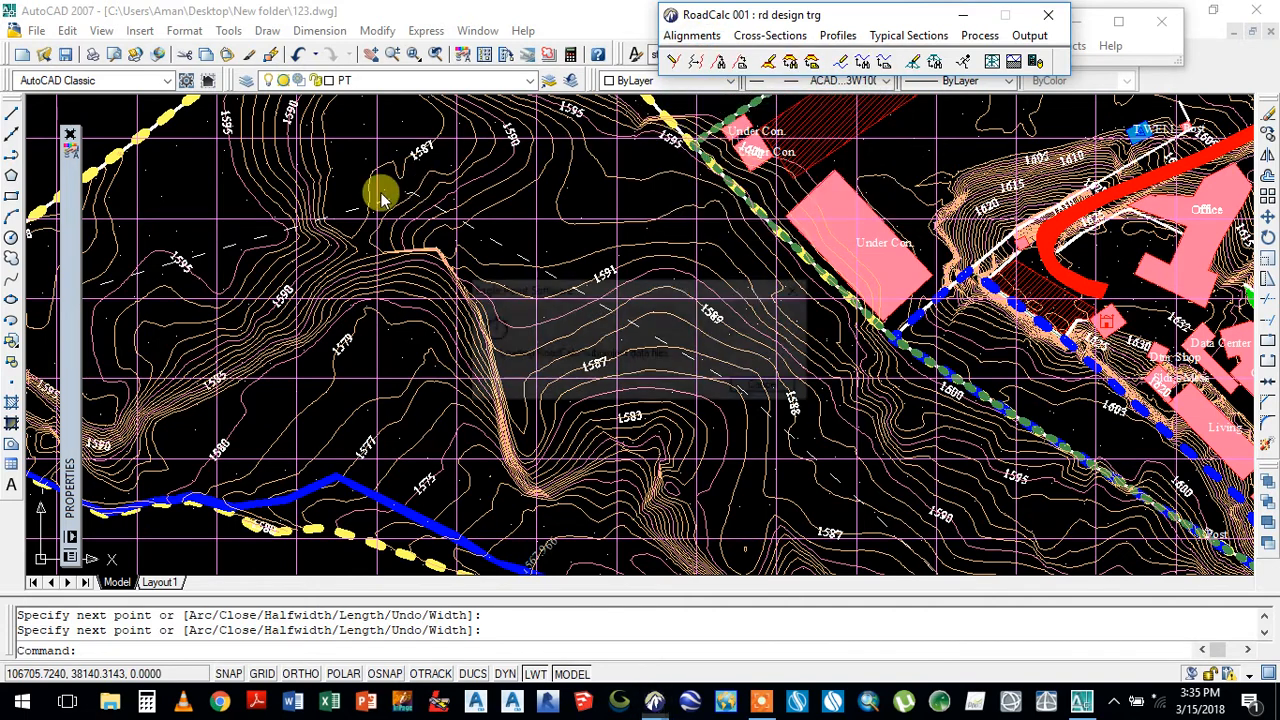
{"action": "left_click", "coordinate": [260, 237]}
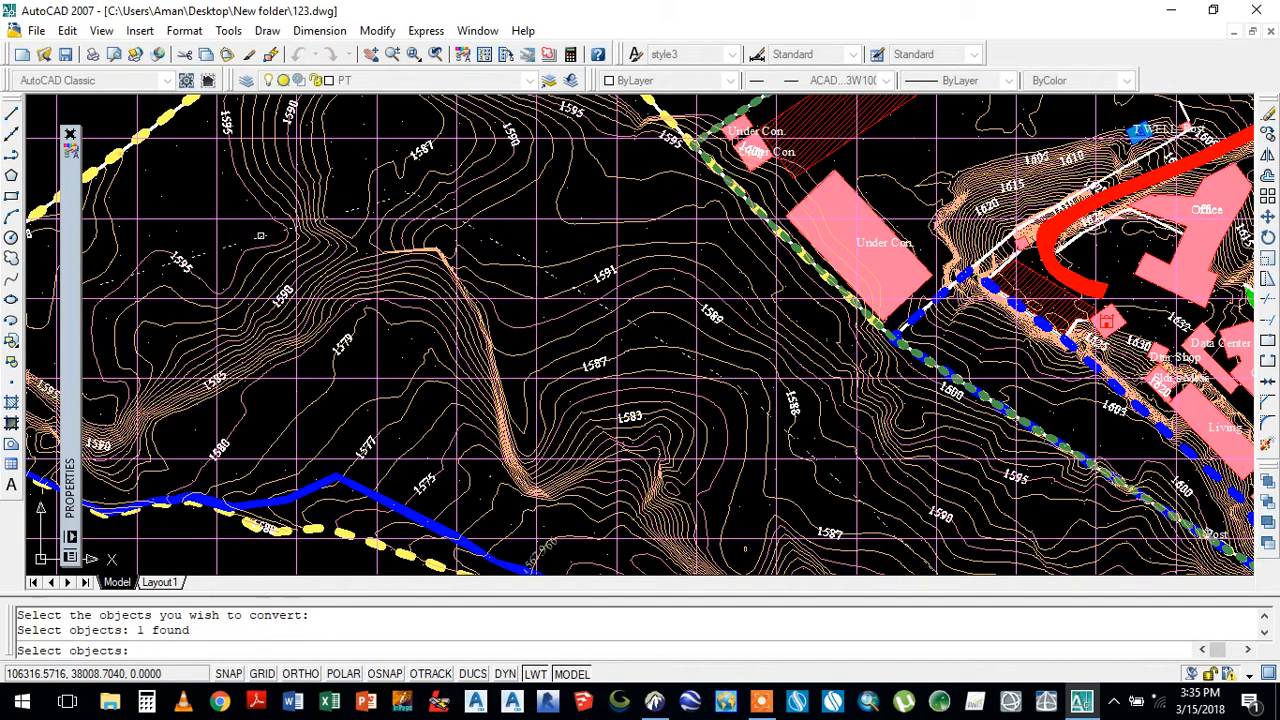
{"action": "key", "text": "Return"}
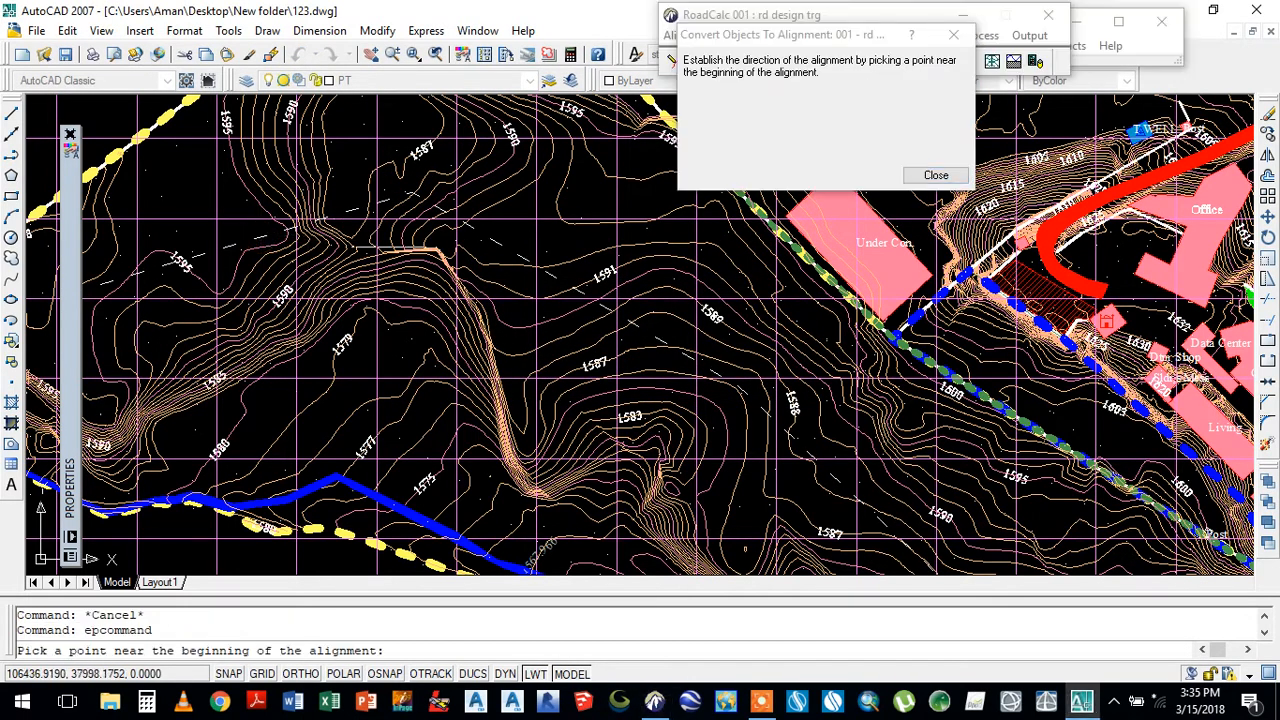
{"action": "scroll", "coordinate": [575, 255], "scroll_direction": "down", "scroll_amount": 2}
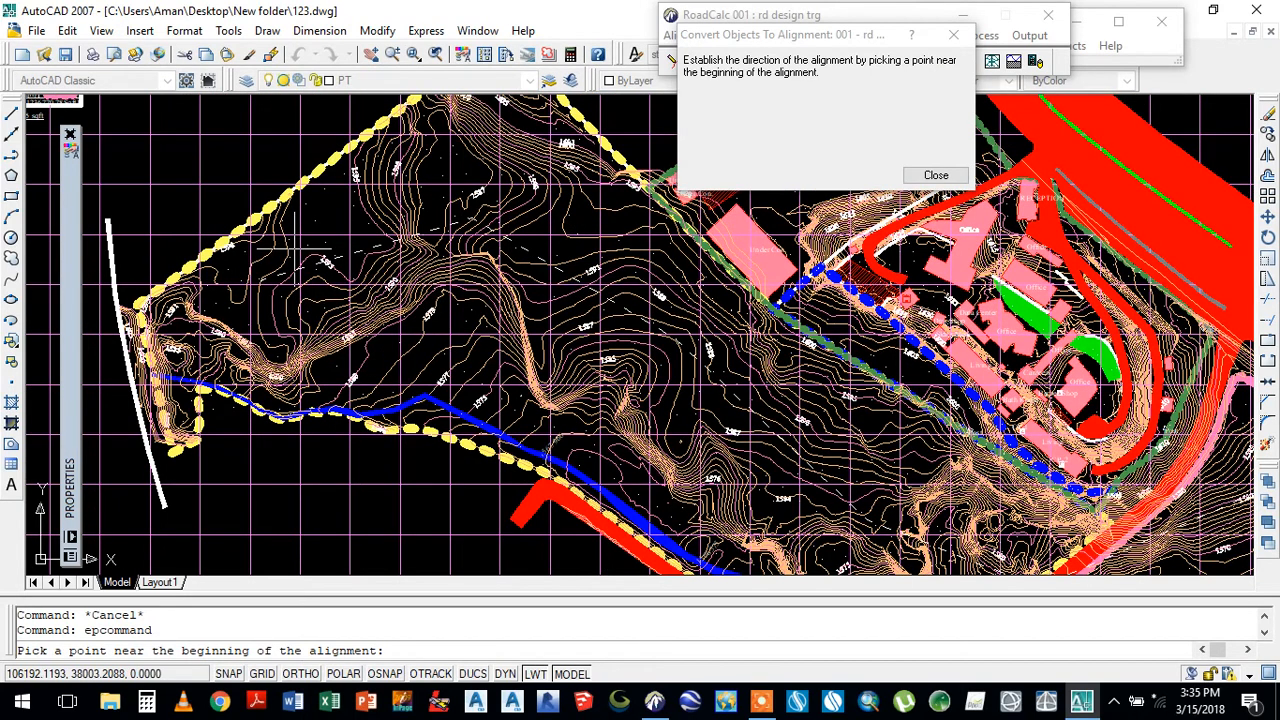
{"action": "scroll", "coordinate": [300, 250], "scroll_direction": "down", "scroll_amount": 2}
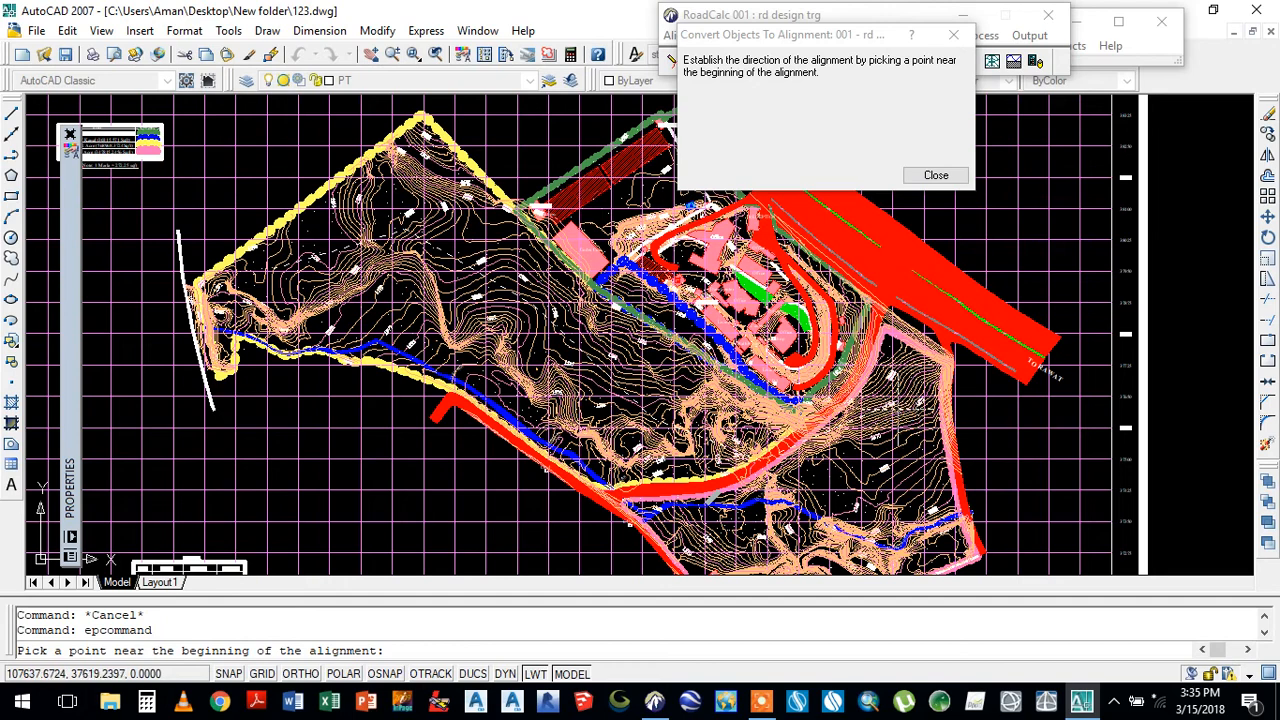
{"action": "scroll", "coordinate": [860, 360], "scroll_direction": "up", "scroll_amount": 5}
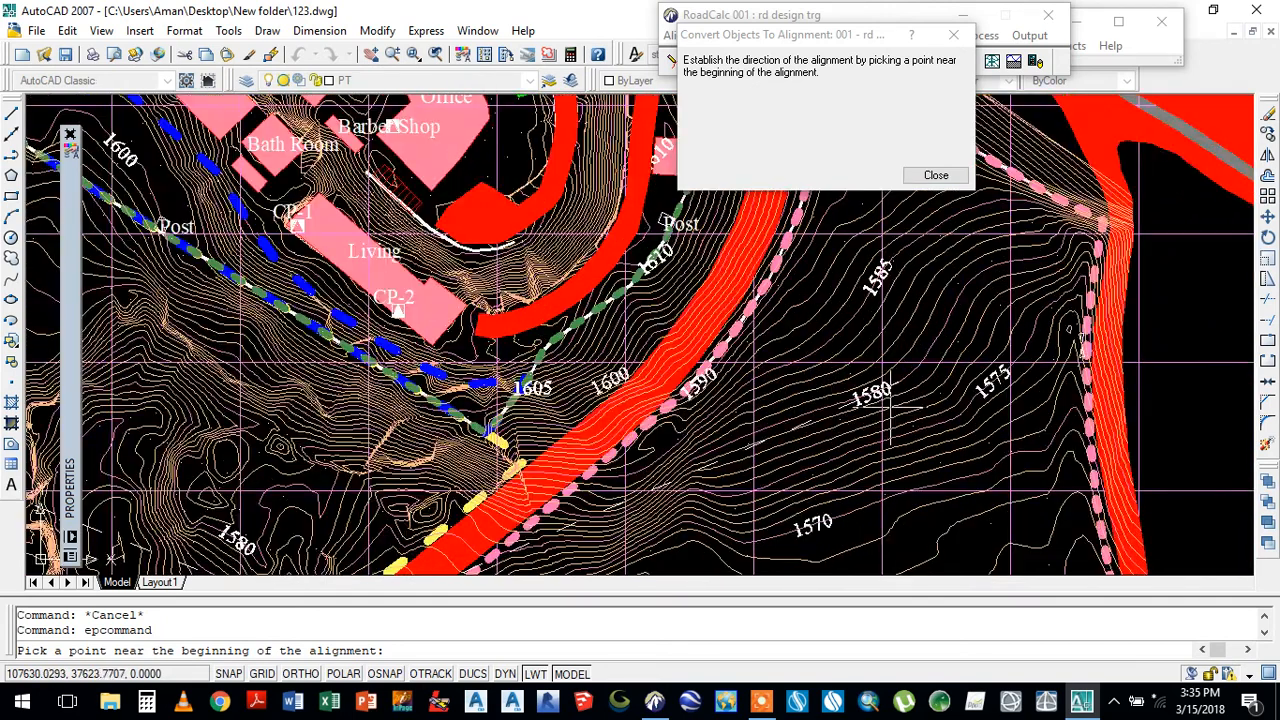
{"action": "left_click", "coordinate": [896, 361]}
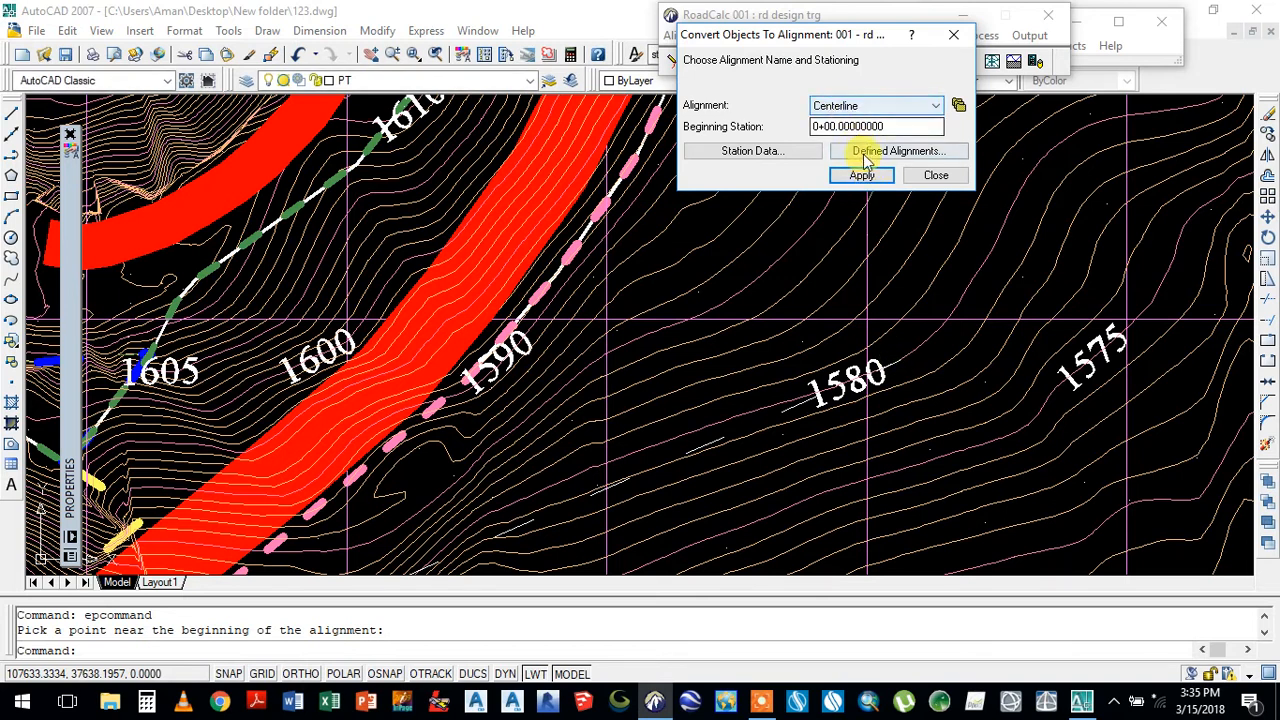
{"action": "left_click", "coordinate": [864, 176]}
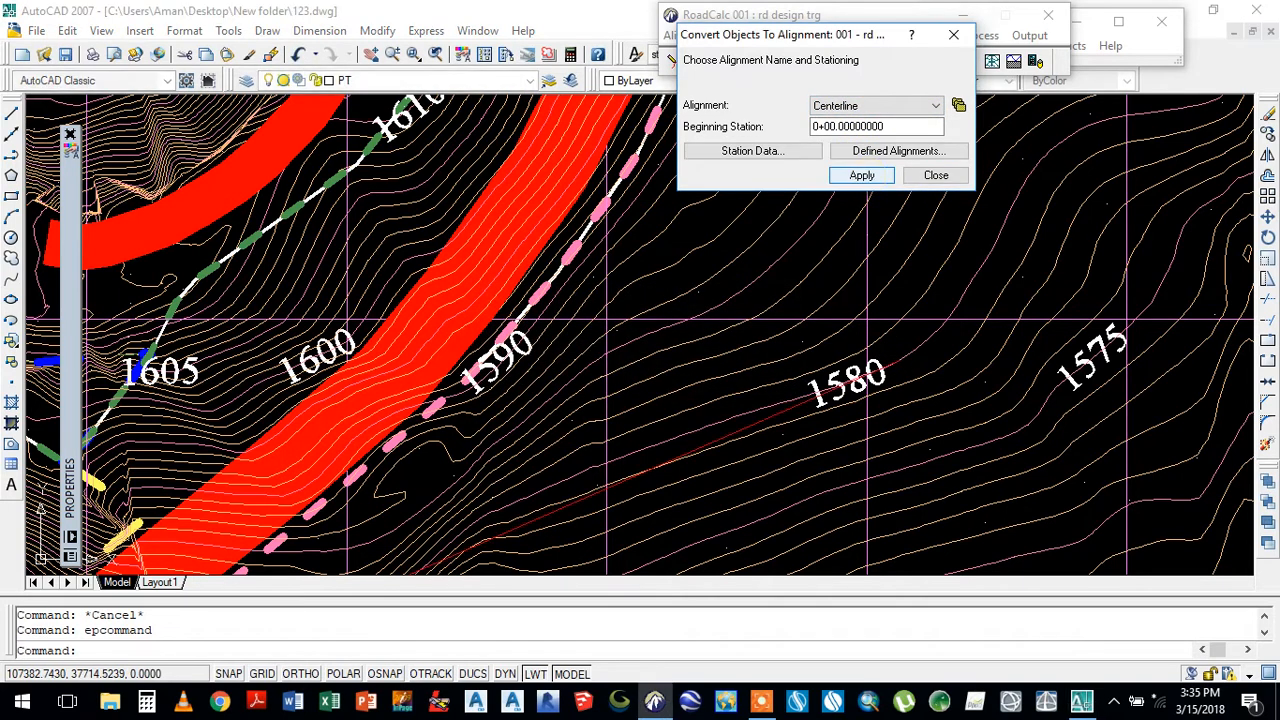
- Select the red centerline alignment and set its lineweight to 0.50 mm
{"action": "left_click", "coordinate": [791, 409]}
{"action": "scroll", "coordinate": [905, 330], "scroll_direction": "down", "scroll_amount": 5}
{"action": "scroll", "coordinate": [815, 414], "scroll_direction": "down", "scroll_amount": 2}
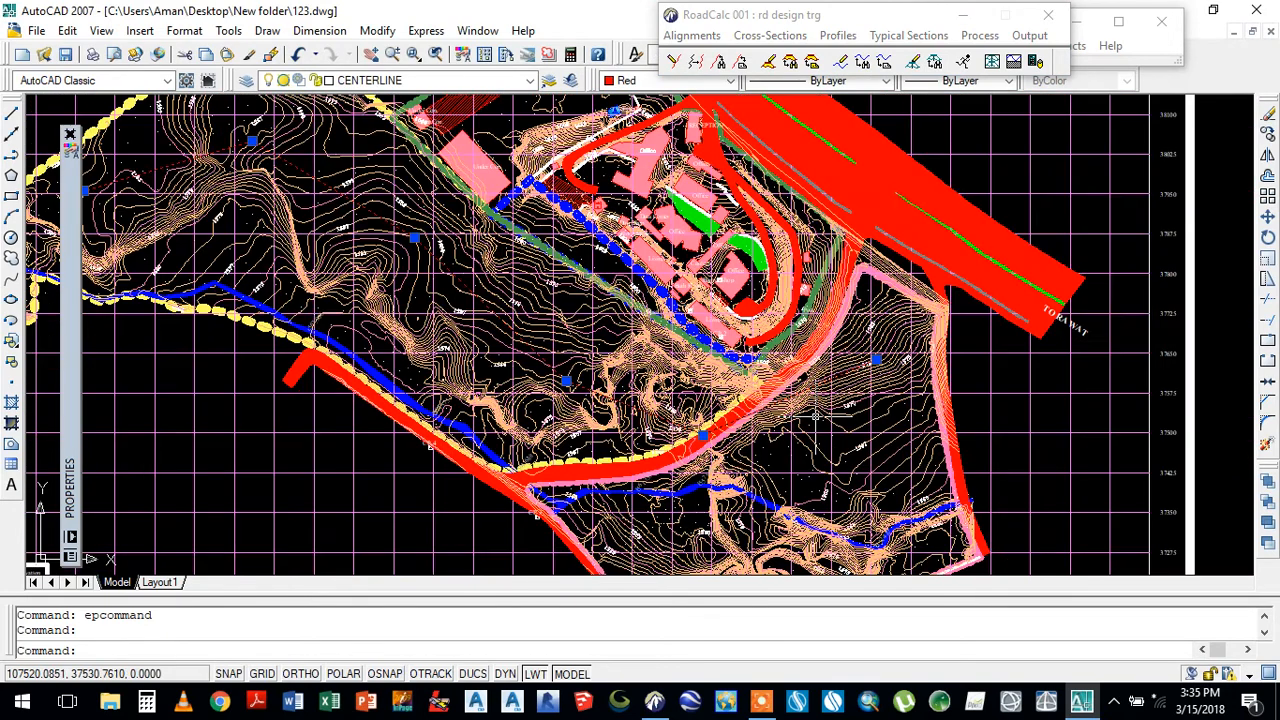
{"action": "scroll", "coordinate": [815, 414], "scroll_direction": "down", "scroll_amount": 2}
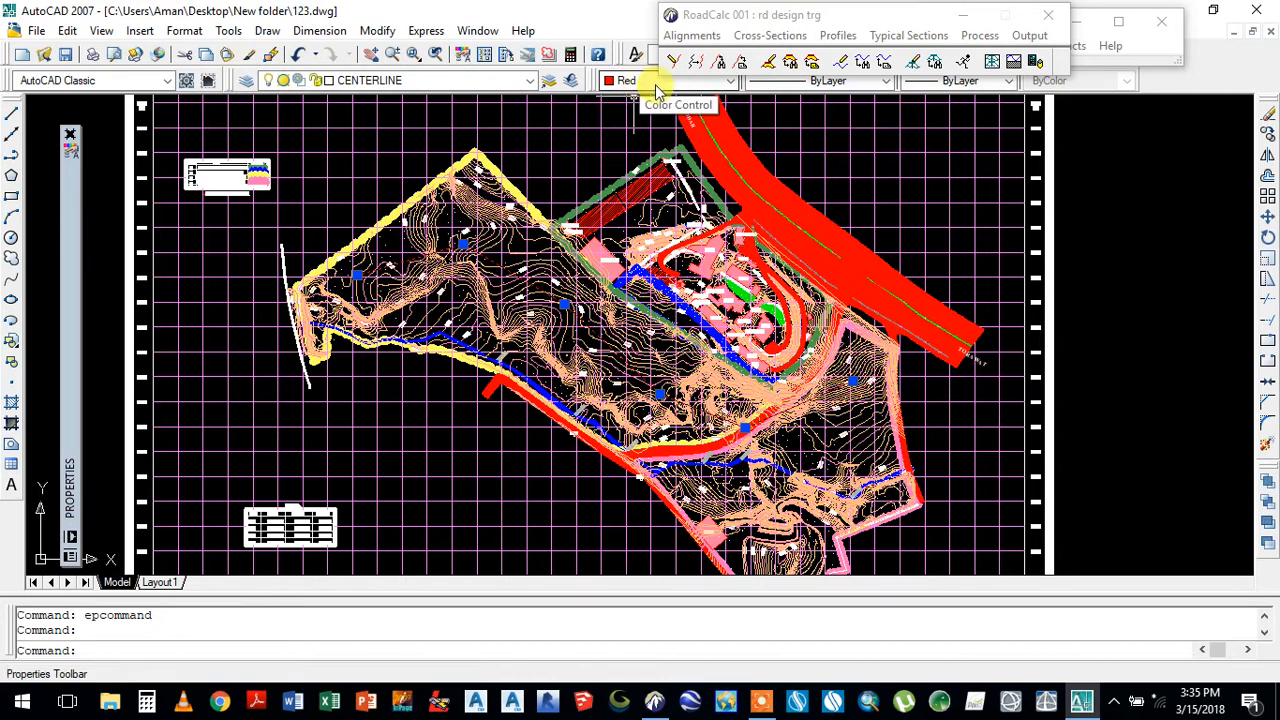
{"action": "left_click", "coordinate": [980, 84]}
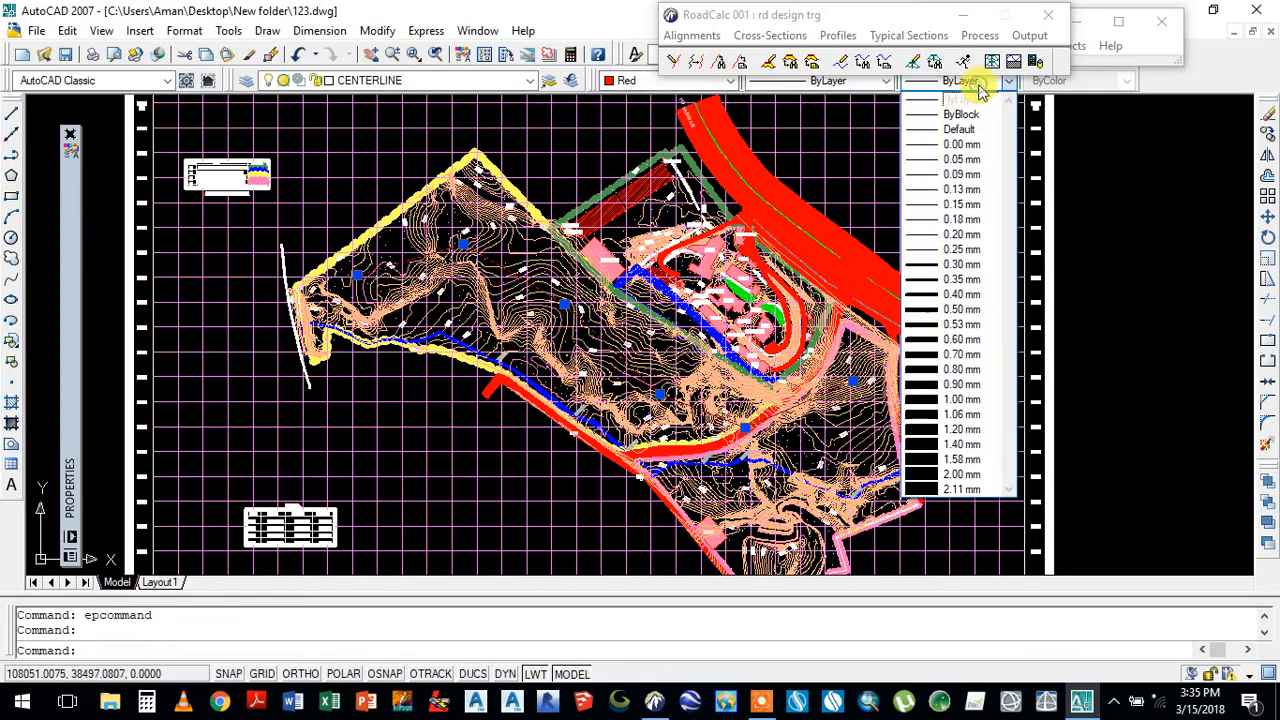
{"action": "left_click", "coordinate": [931, 399]}
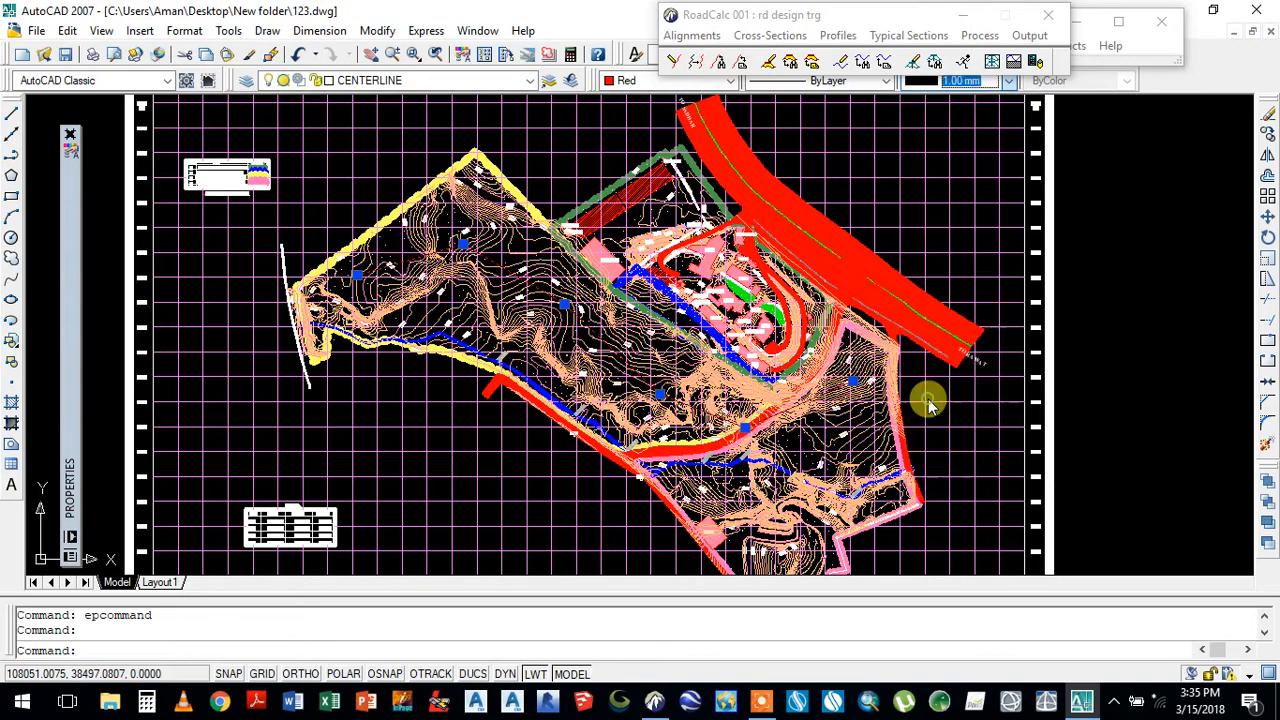
{"action": "scroll", "coordinate": [940, 297], "scroll_direction": "up", "scroll_amount": 3}
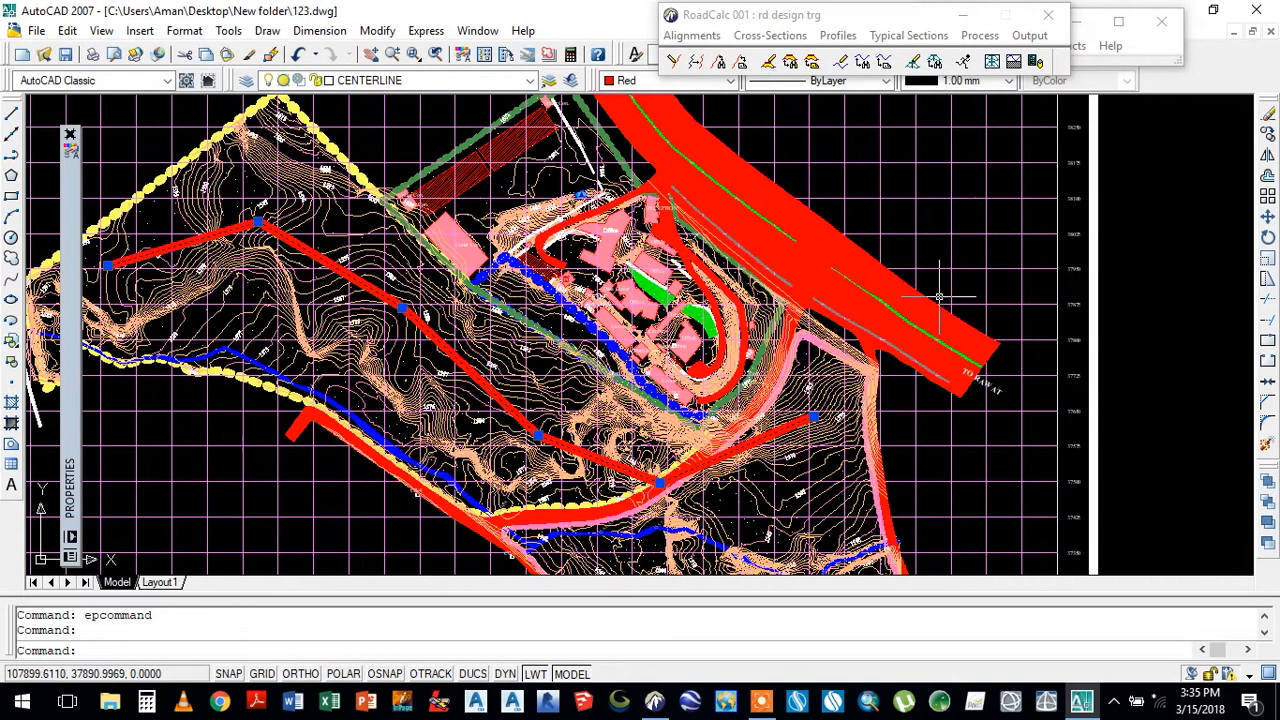
{"action": "left_click", "coordinate": [990, 84]}
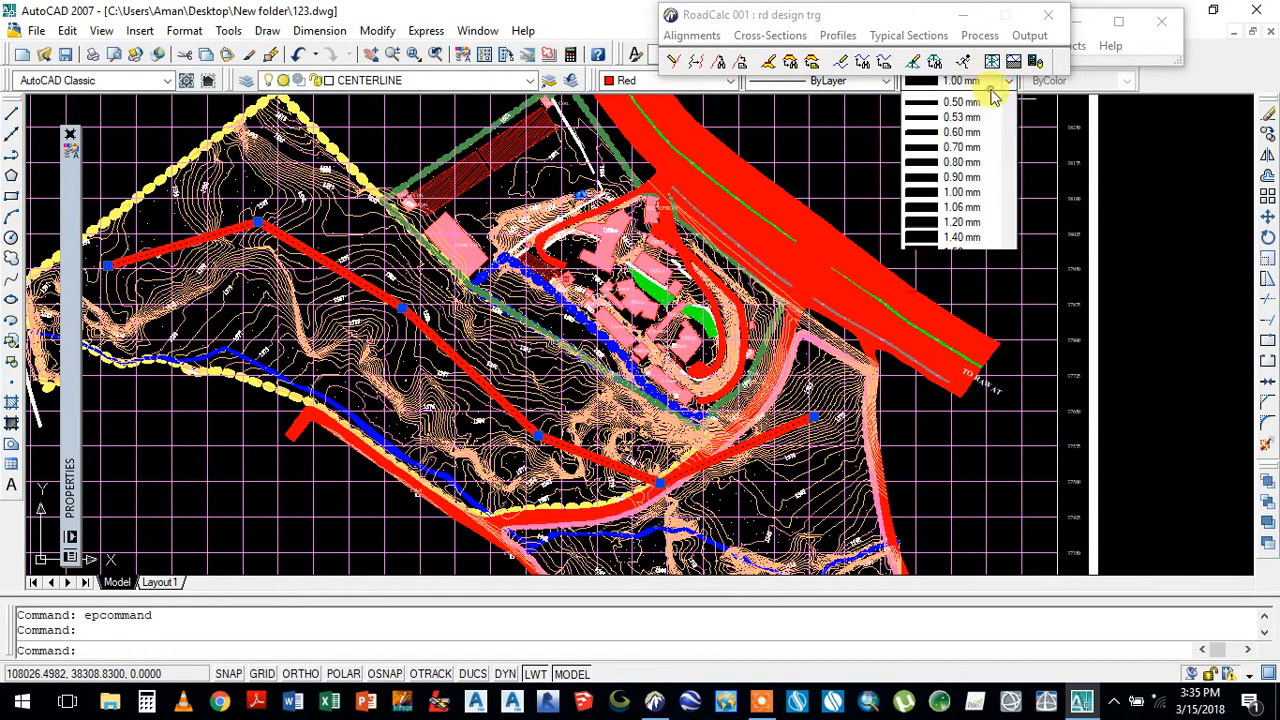
{"action": "left_click", "coordinate": [966, 322]}
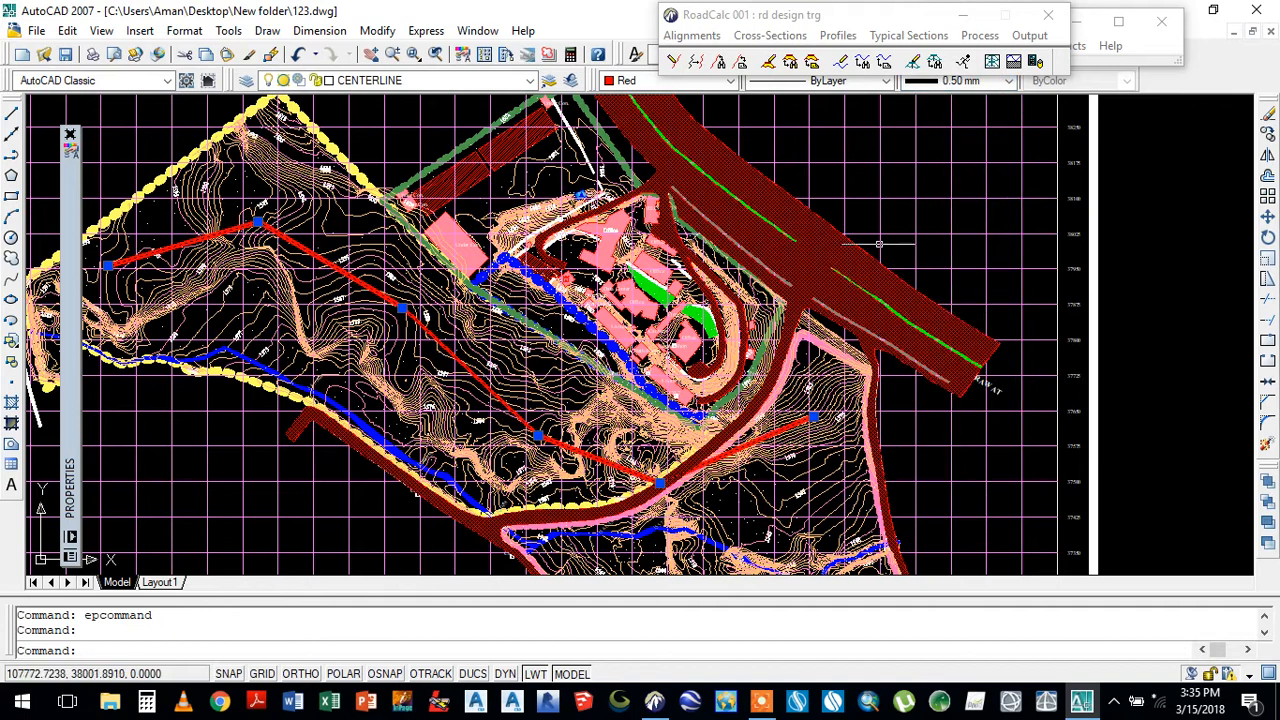
- Open the Centerline alignment's data and review the station, coordinates, angle and distance of each PI from start to end
{"action": "left_click", "coordinate": [697, 37]}
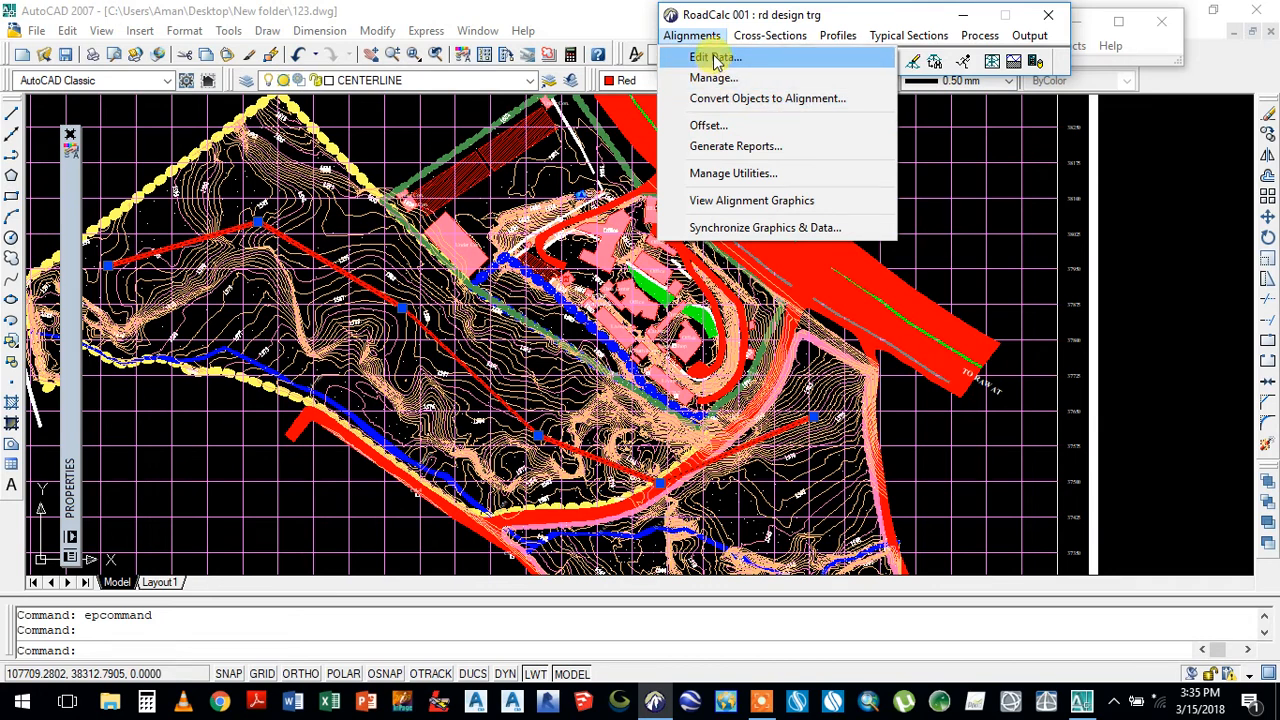
{"action": "left_click", "coordinate": [716, 58]}
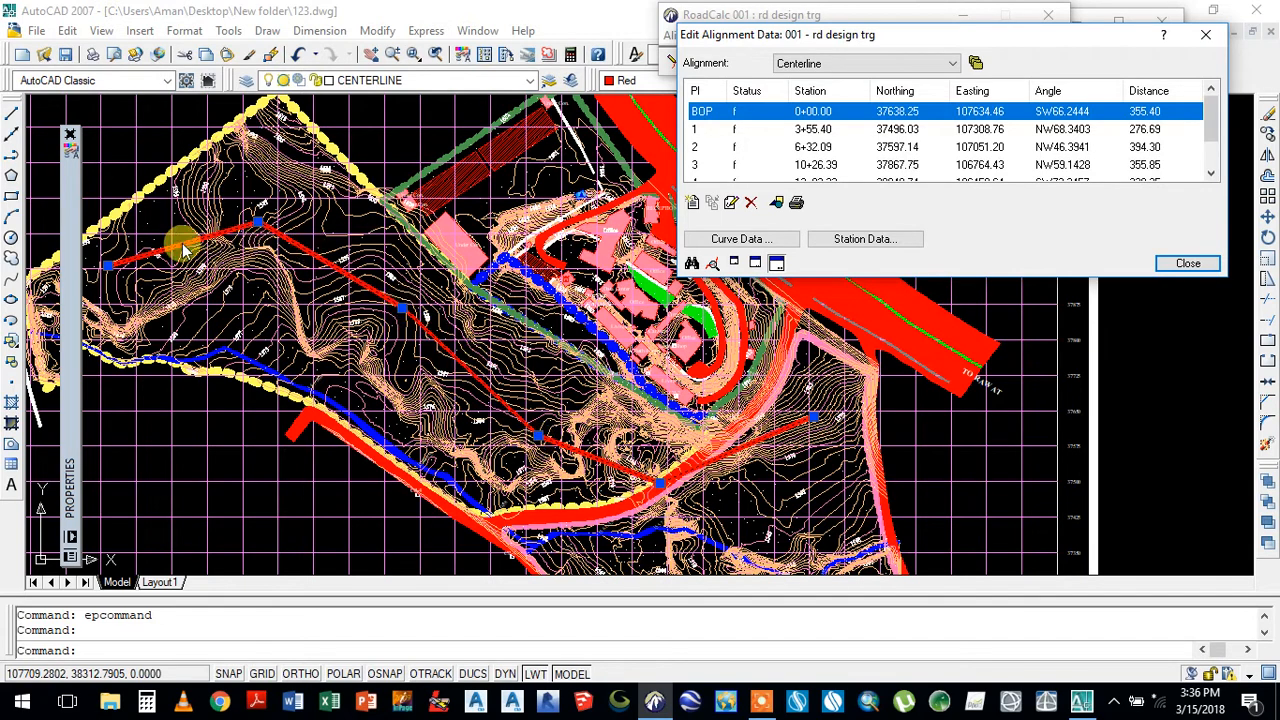
{"action": "left_click", "coordinate": [1212, 140]}
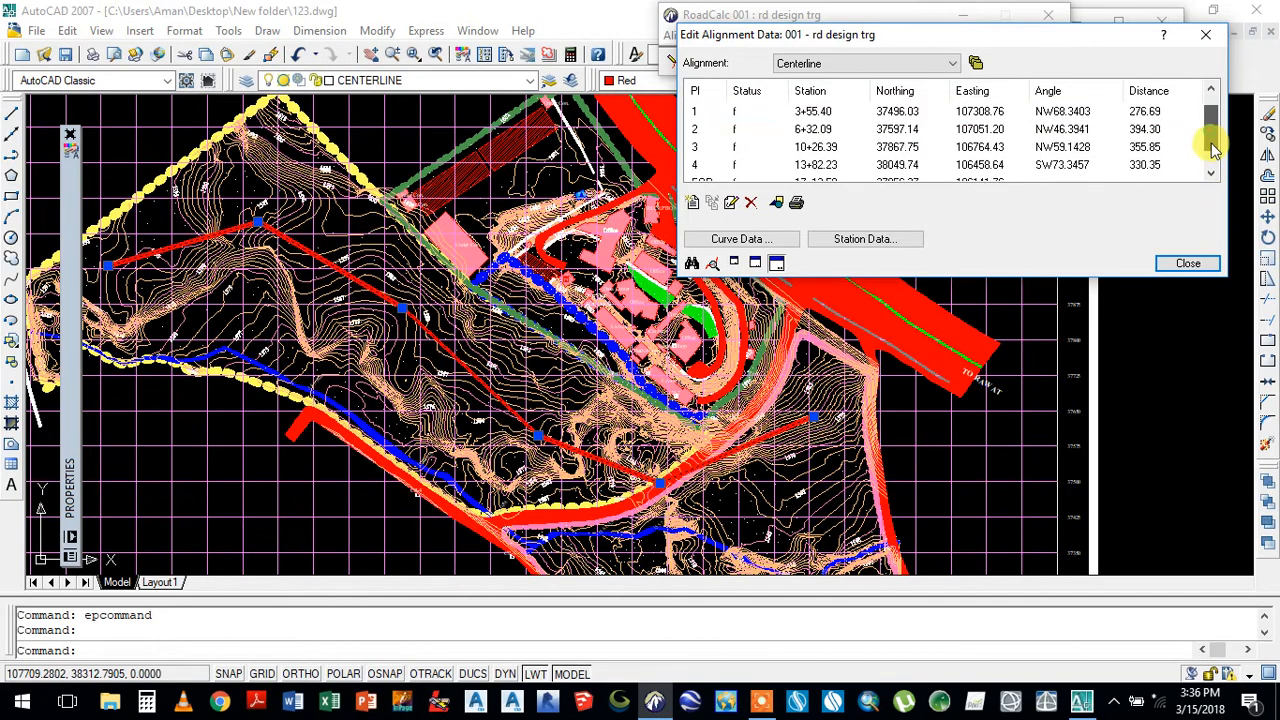
{"action": "left_click_drag", "start_coordinate": [1219, 167], "coordinate": [1218, 125]}
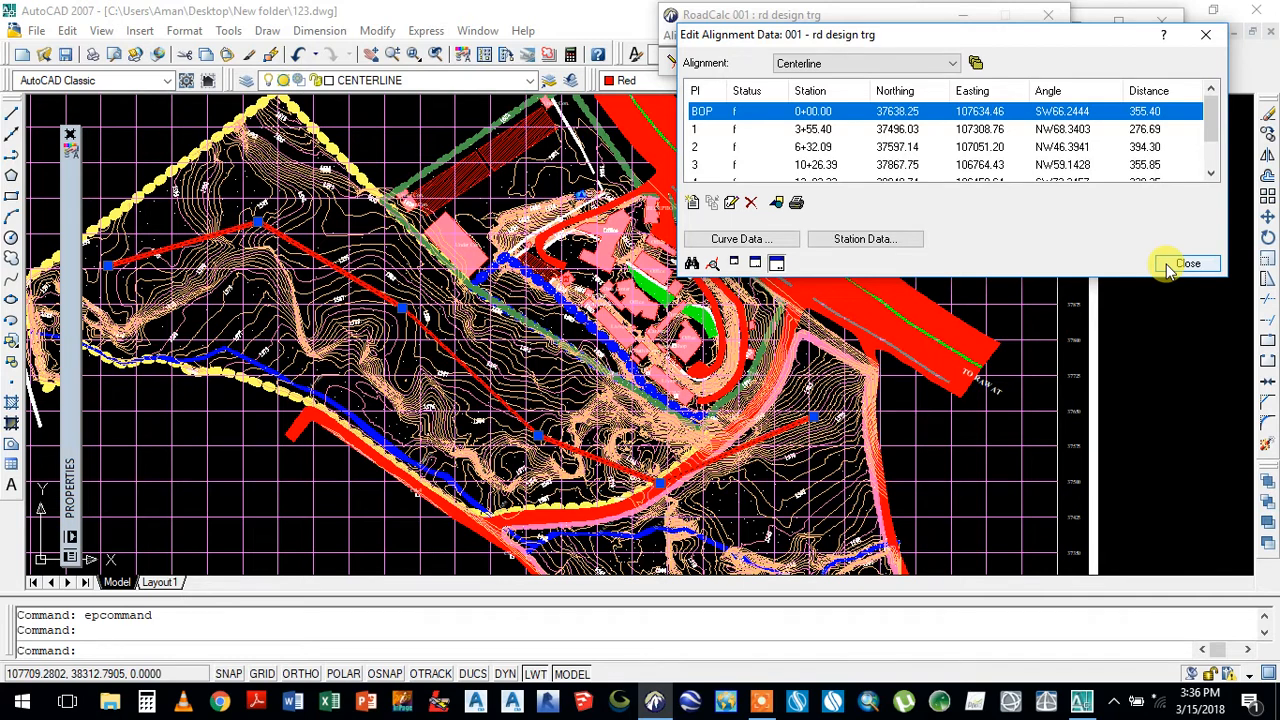
{"action": "left_click", "coordinate": [694, 203]}
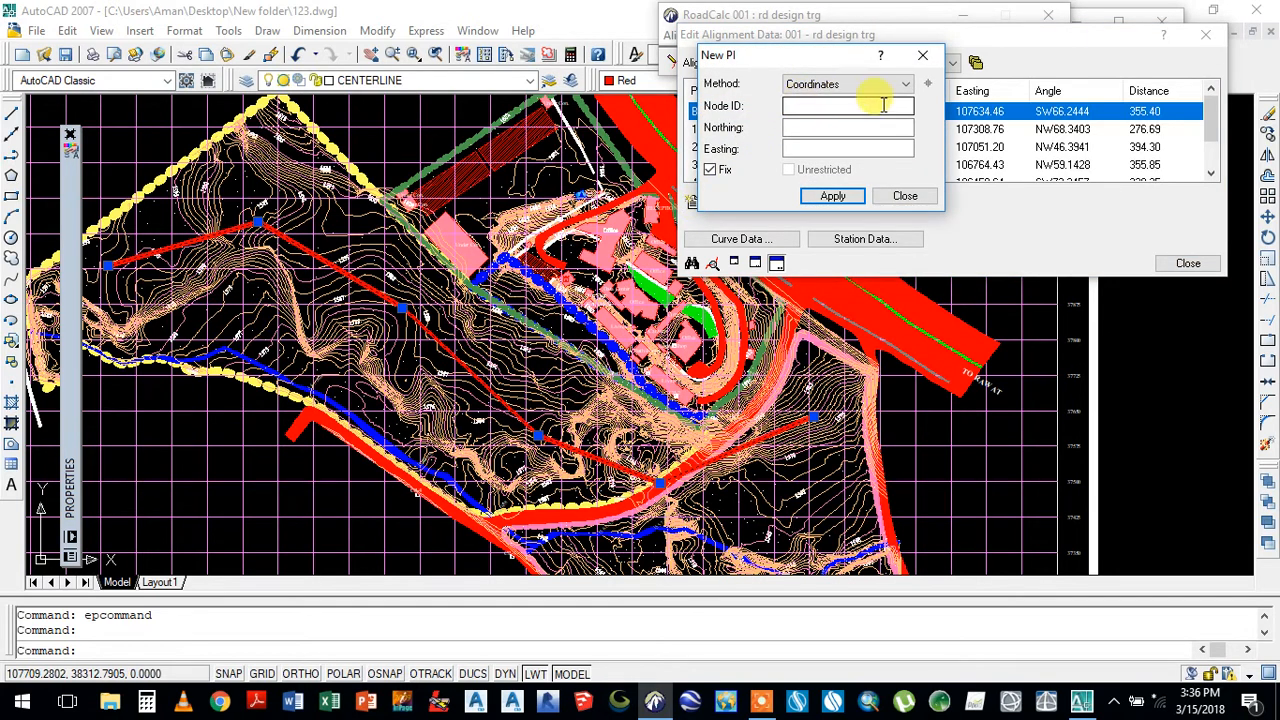
{"action": "left_click", "coordinate": [807, 129]}
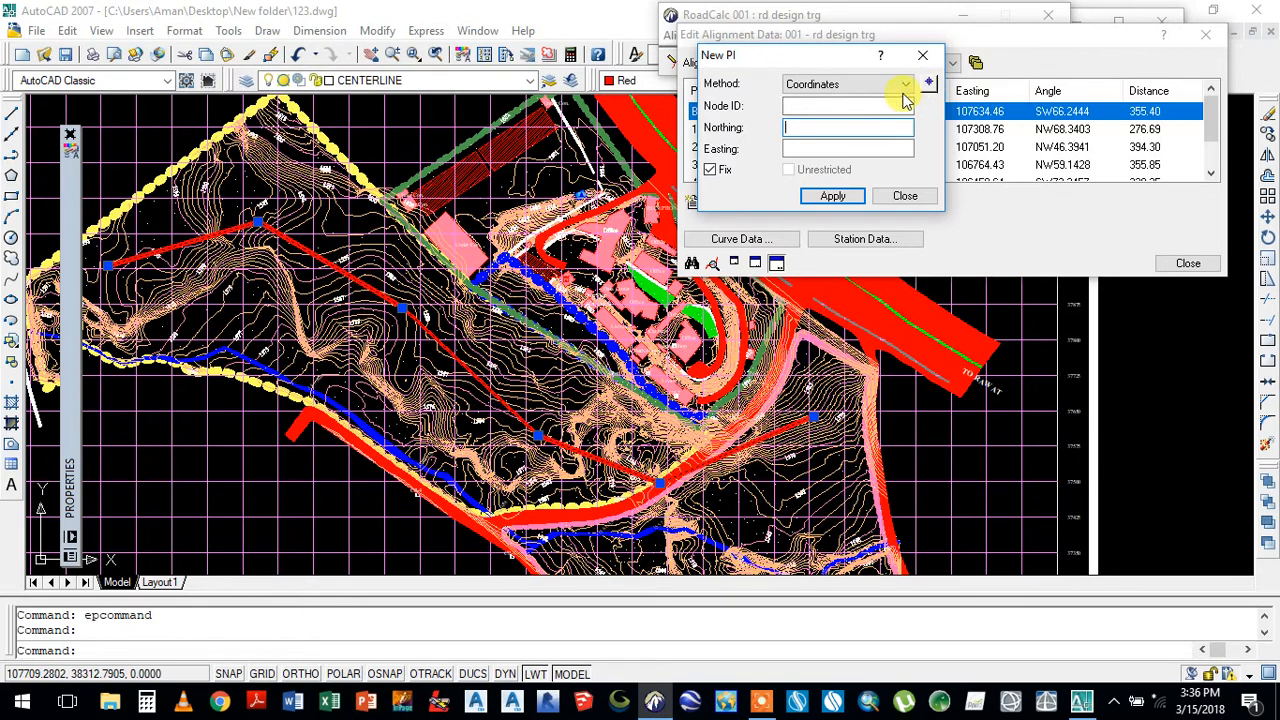
{"action": "left_click", "coordinate": [821, 128]}
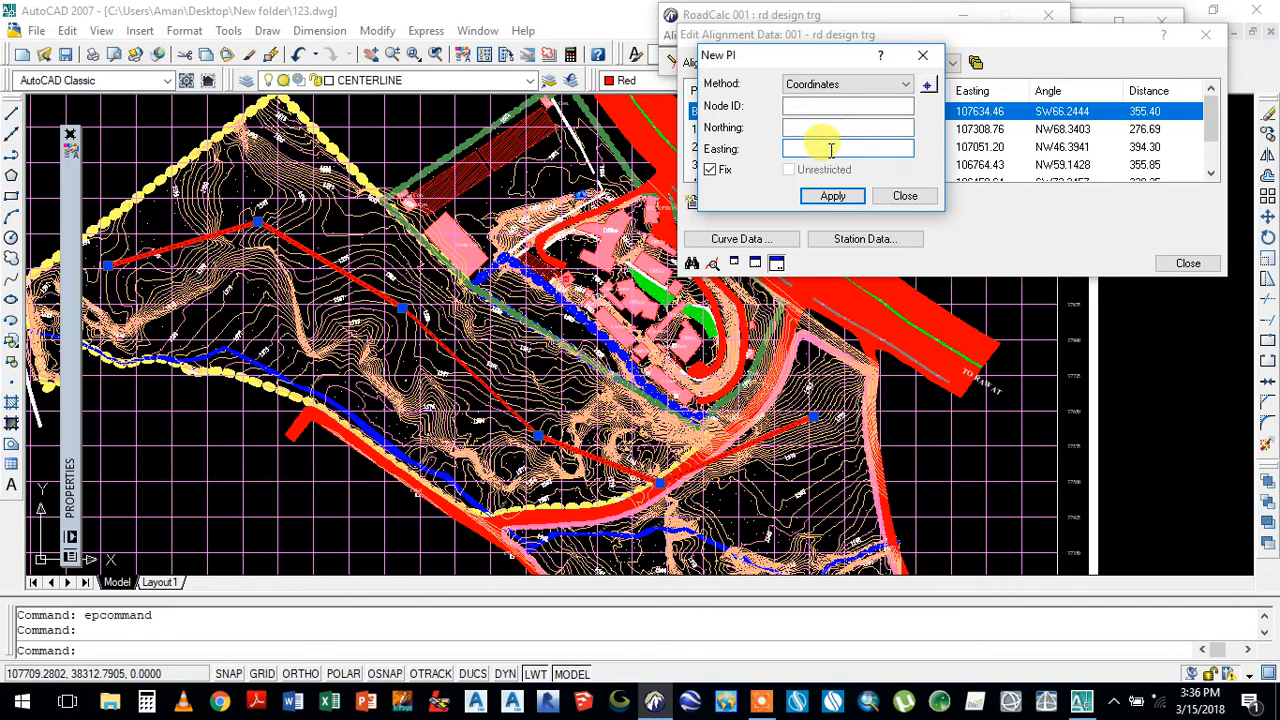
{"action": "left_click", "coordinate": [791, 126]}
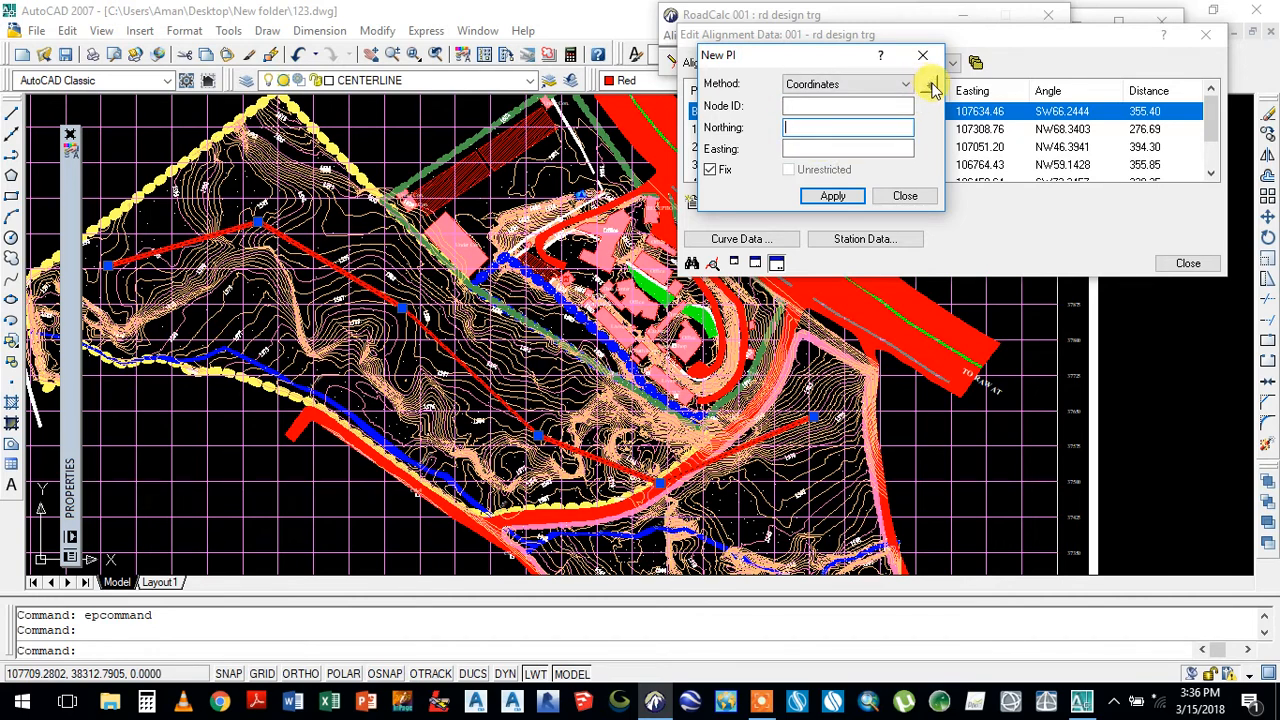
{"action": "left_click", "coordinate": [932, 88]}
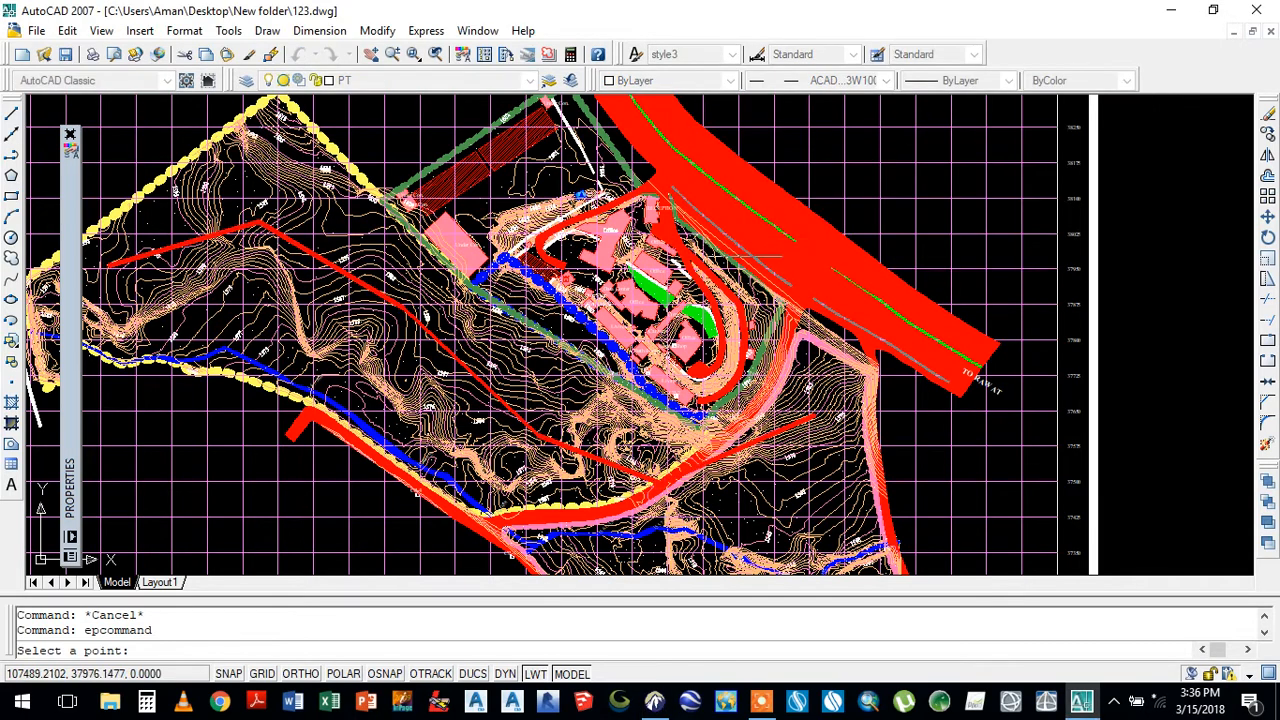
{"action": "scroll", "coordinate": [404, 365], "scroll_direction": "up", "scroll_amount": 7}
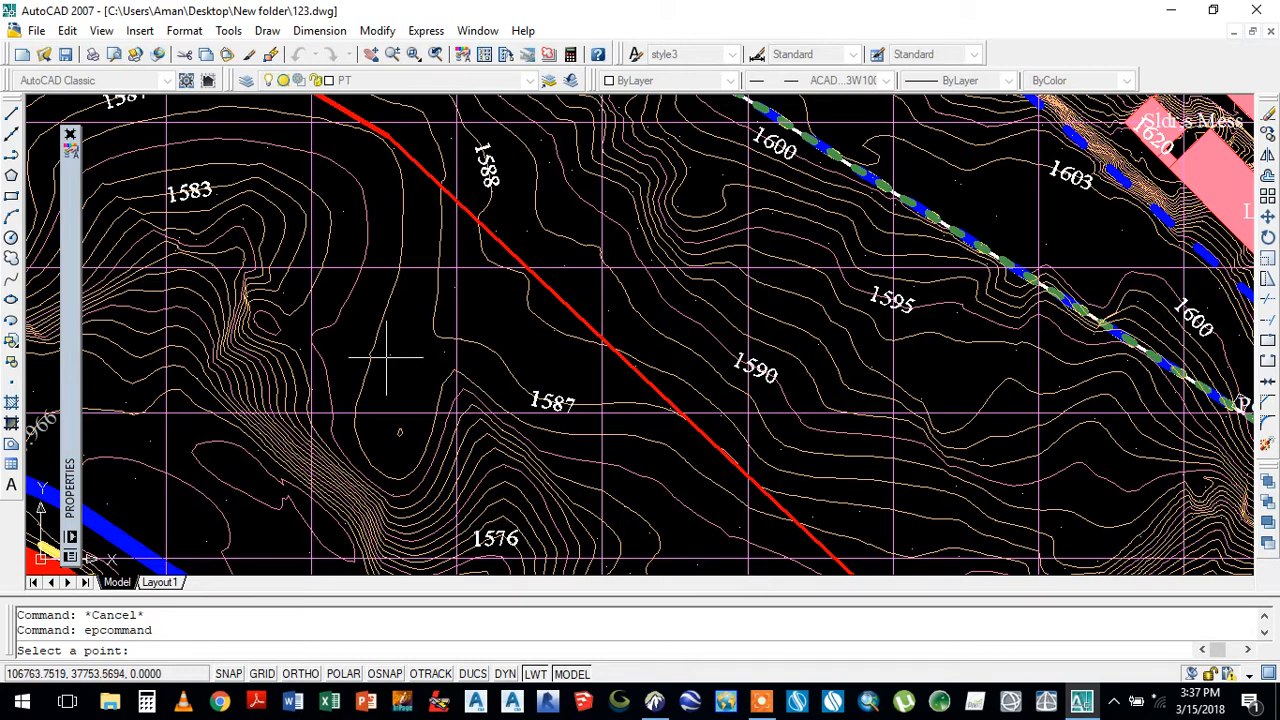
{"action": "left_click", "coordinate": [384, 673]}
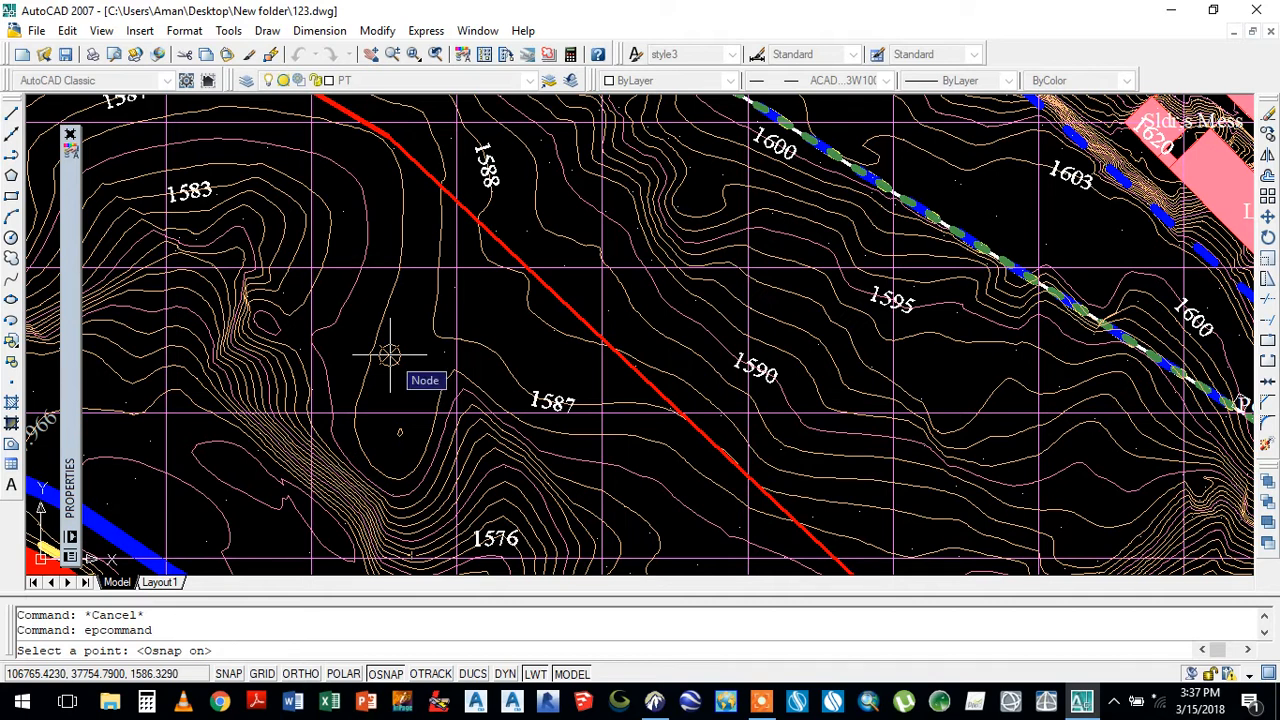
{"action": "left_click", "coordinate": [377, 447]}
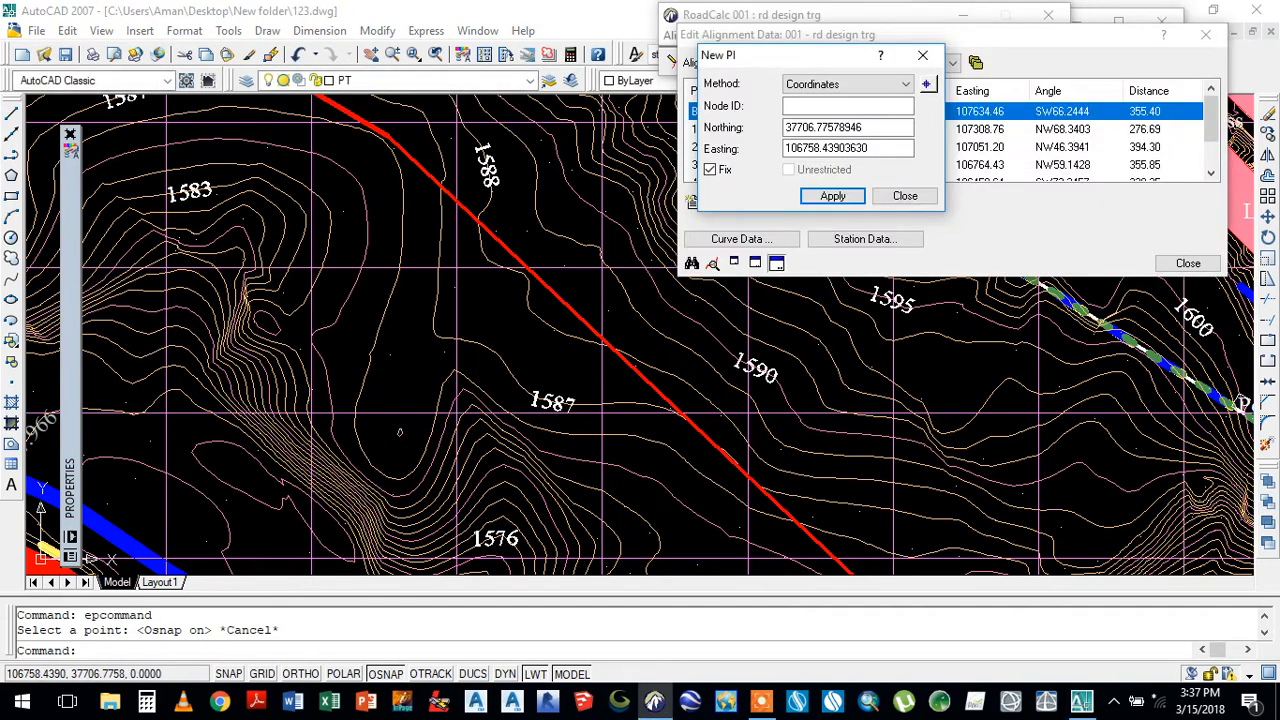
{"action": "left_click", "coordinate": [905, 196]}
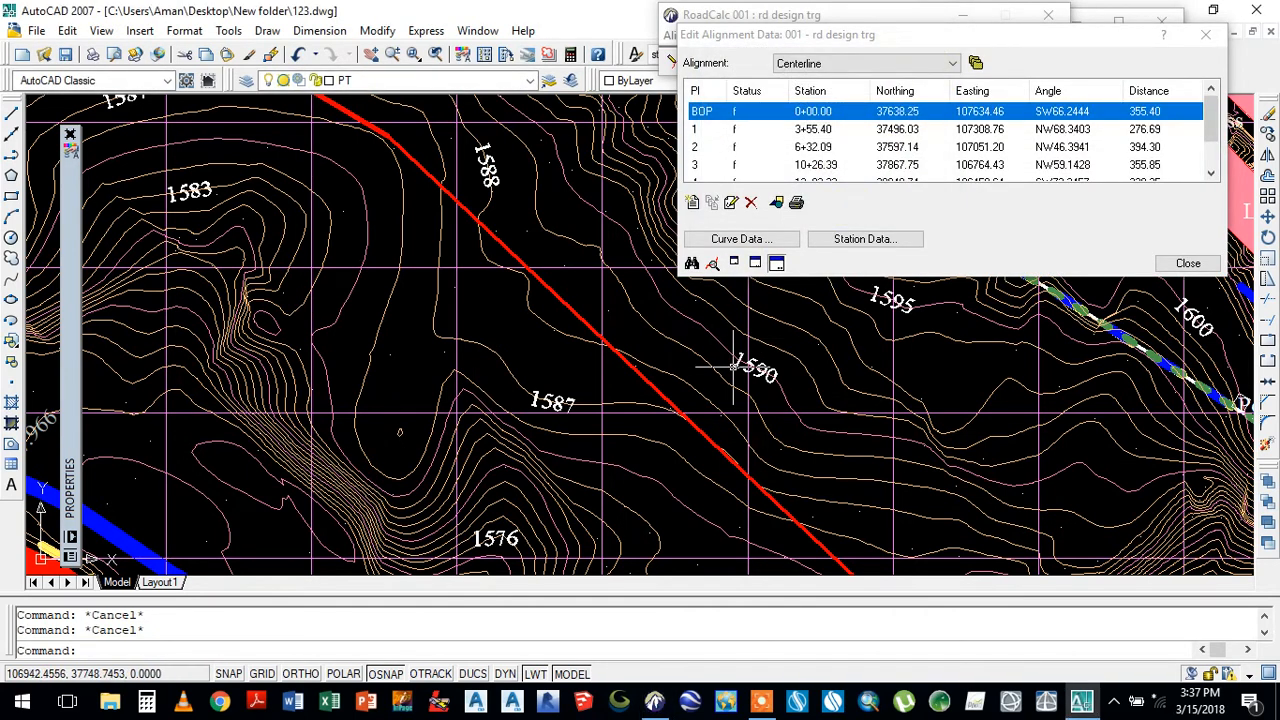
- Undo the recent drawing changes back through the lineweight change and the drawn centerline, and close the alignment data
{"action": "key", "text": "ctrl+z"}
{"action": "key", "text": "ctrl+z"}
{"action": "key", "text": "ctrl+z"}
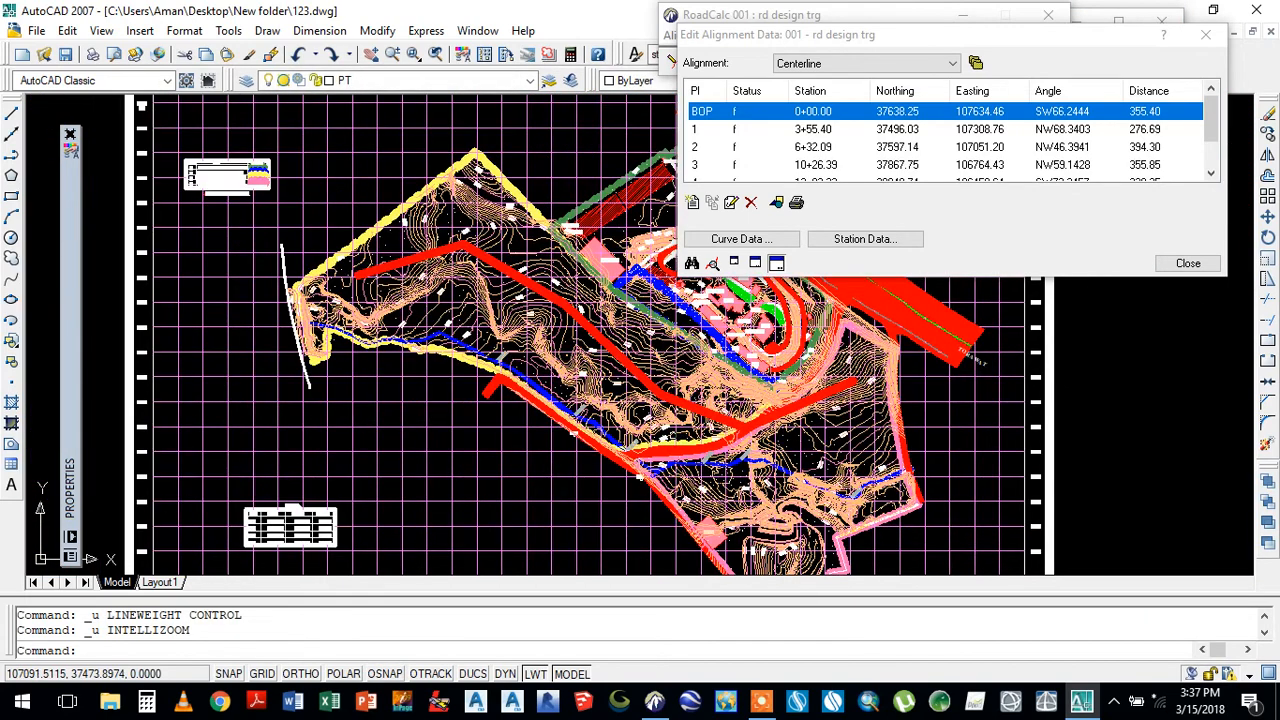
{"action": "key", "text": "ctrl+z"}
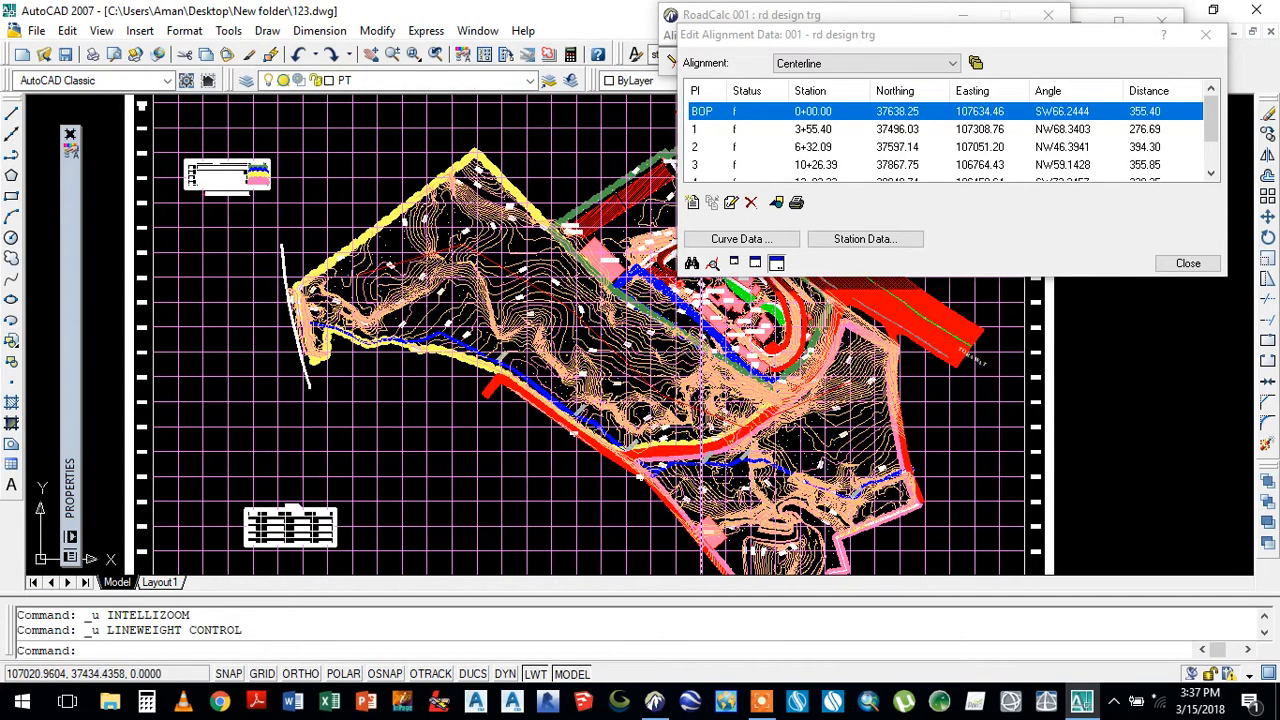
{"action": "key", "text": "ctrl+z"}
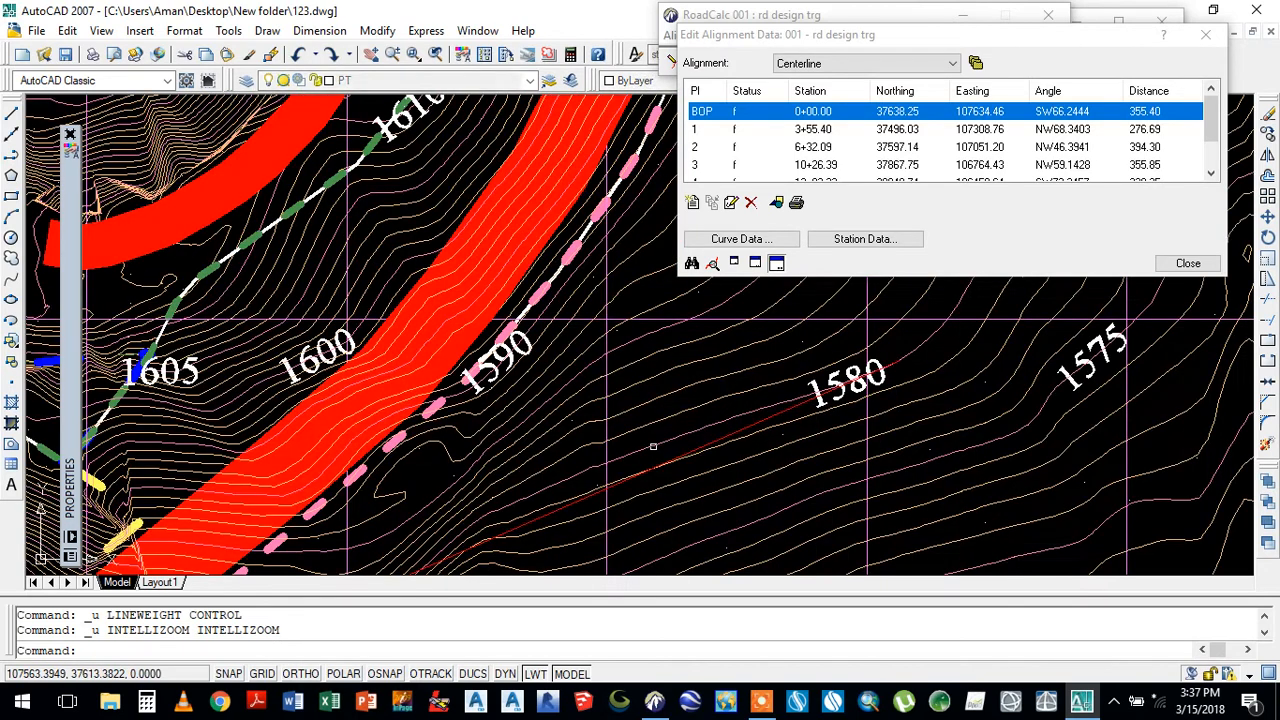
{"action": "key", "text": "ctrl+z"}
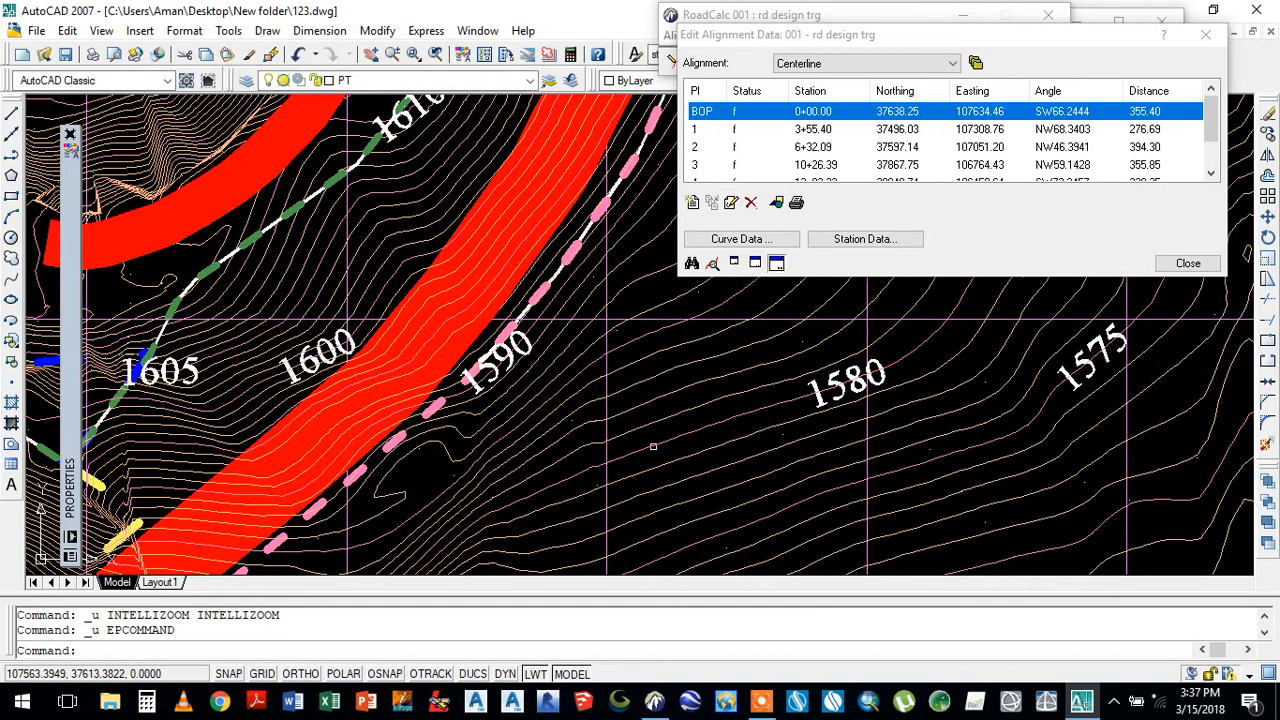
{"action": "left_click", "coordinate": [1186, 265]}
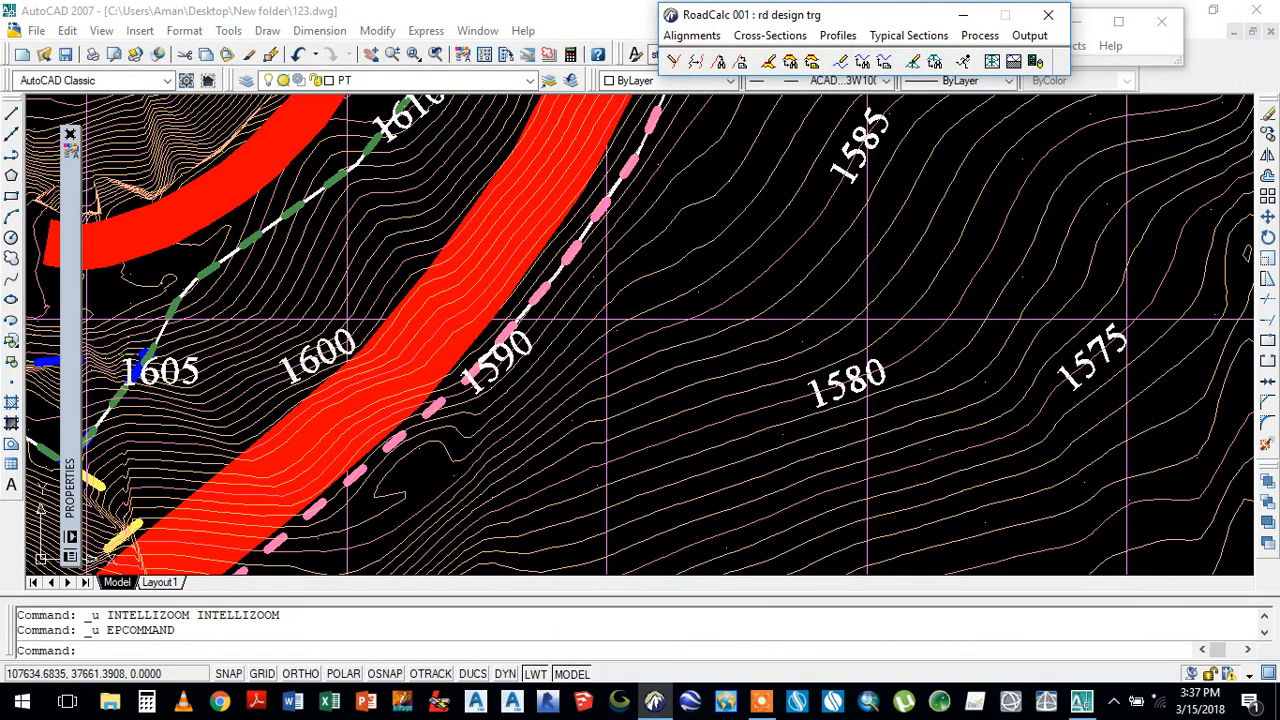
- Reopen the Centerline alignment's data and delete all of its PIs from the beginning point to the end point
{"action": "scroll", "coordinate": [810, 350], "scroll_direction": "down", "scroll_amount": 5}
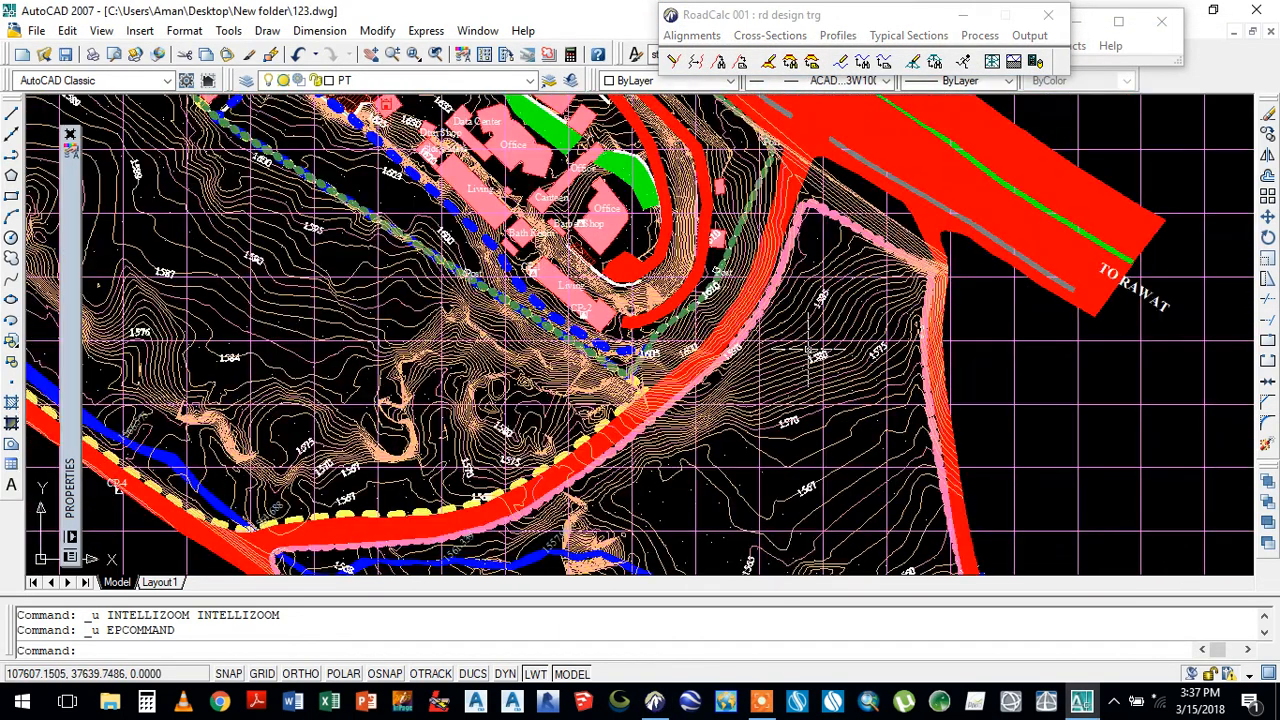
{"action": "scroll", "coordinate": [808, 348], "scroll_direction": "down", "scroll_amount": 2}
{"action": "scroll", "coordinate": [660, 295], "scroll_direction": "up", "scroll_amount": 2}
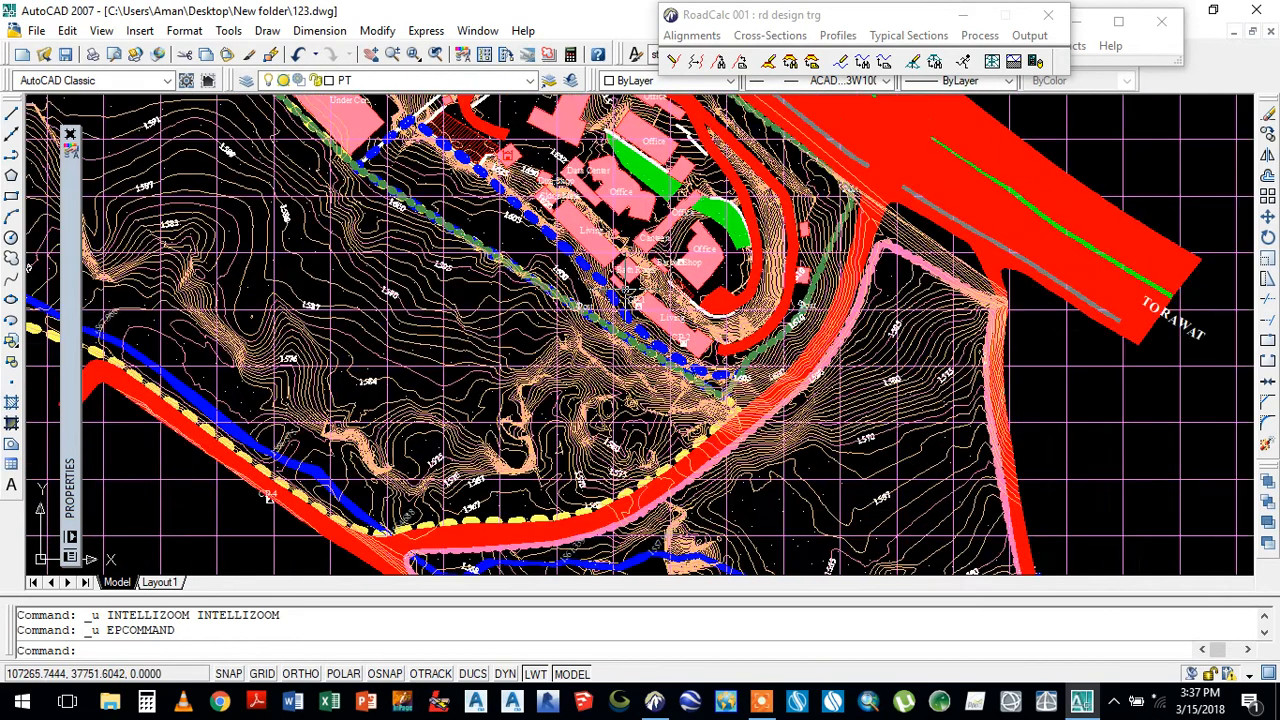
{"action": "left_click", "coordinate": [692, 35]}
{"action": "left_click", "coordinate": [710, 58]}
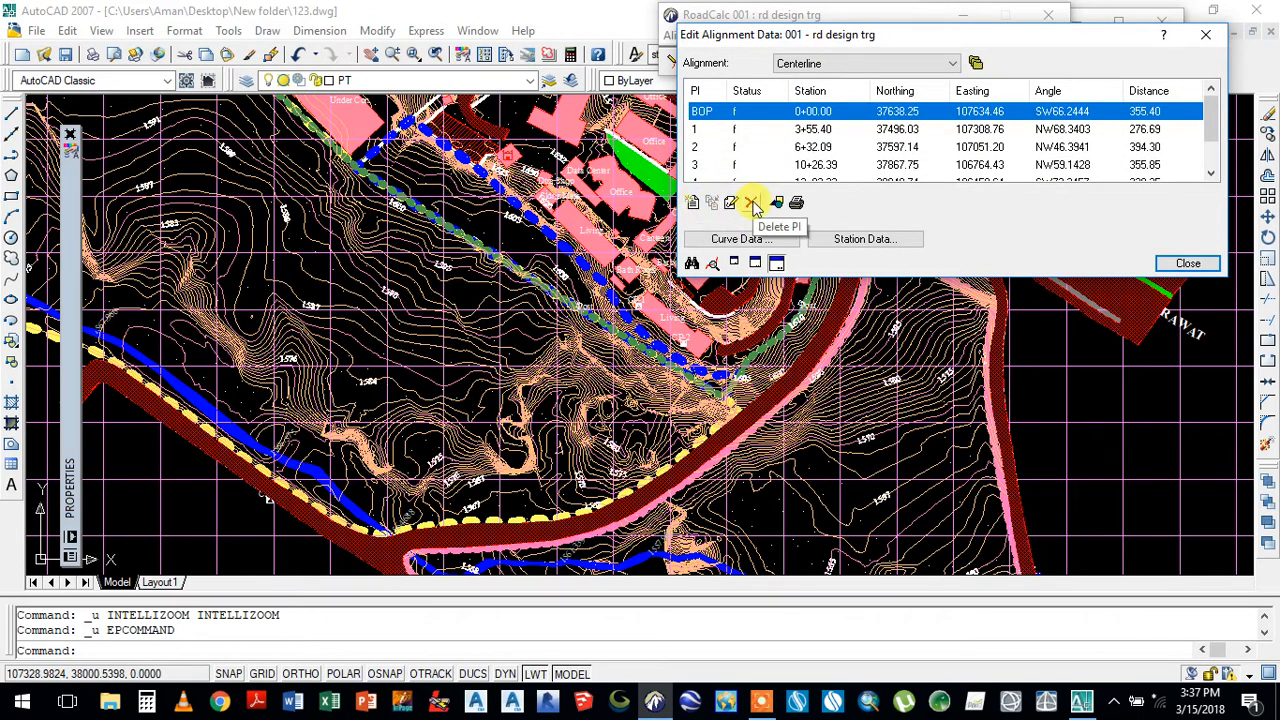
{"action": "left_click", "coordinate": [751, 203]}
{"action": "left_click", "coordinate": [934, 224]}
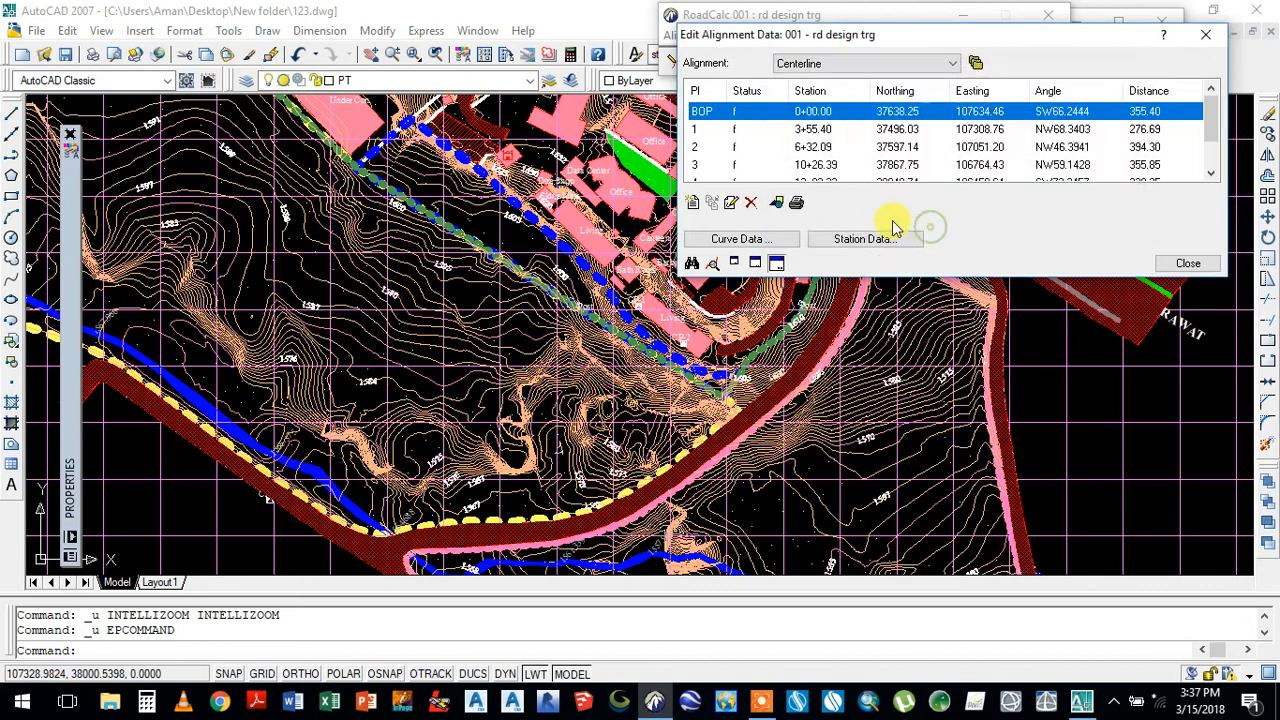
{"action": "left_click", "coordinate": [754, 203]}
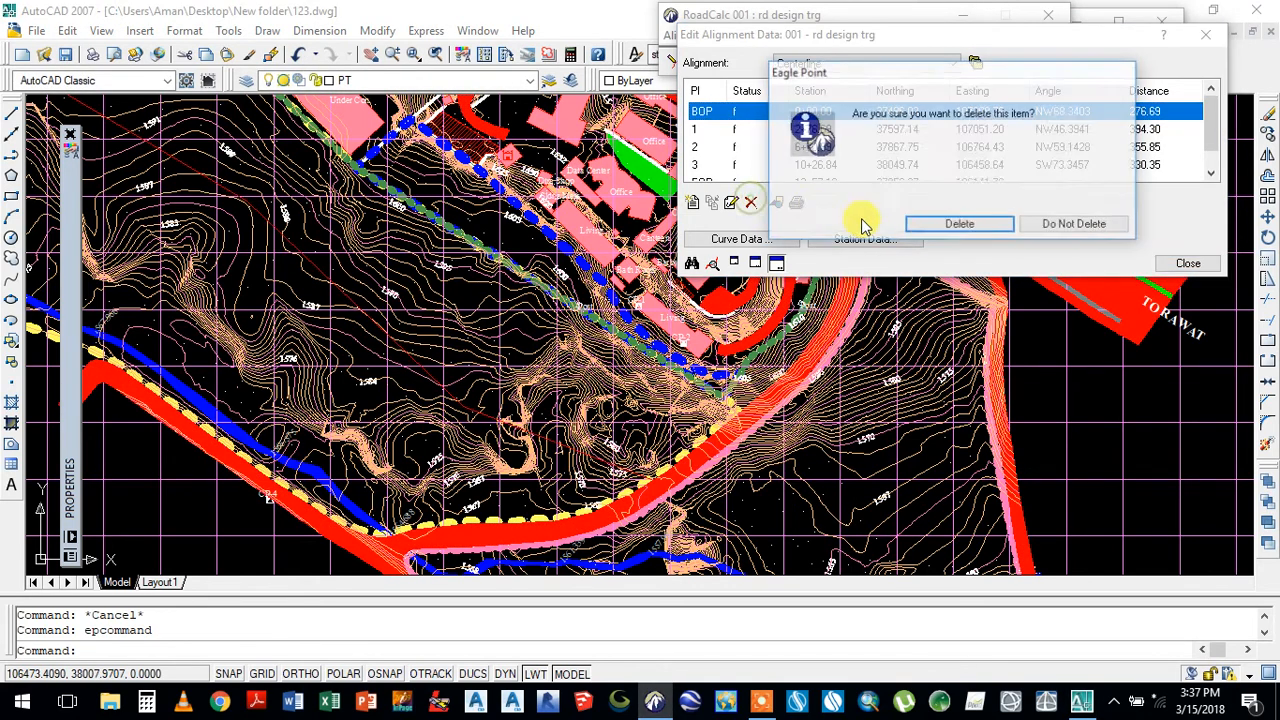
{"action": "left_click", "coordinate": [940, 224]}
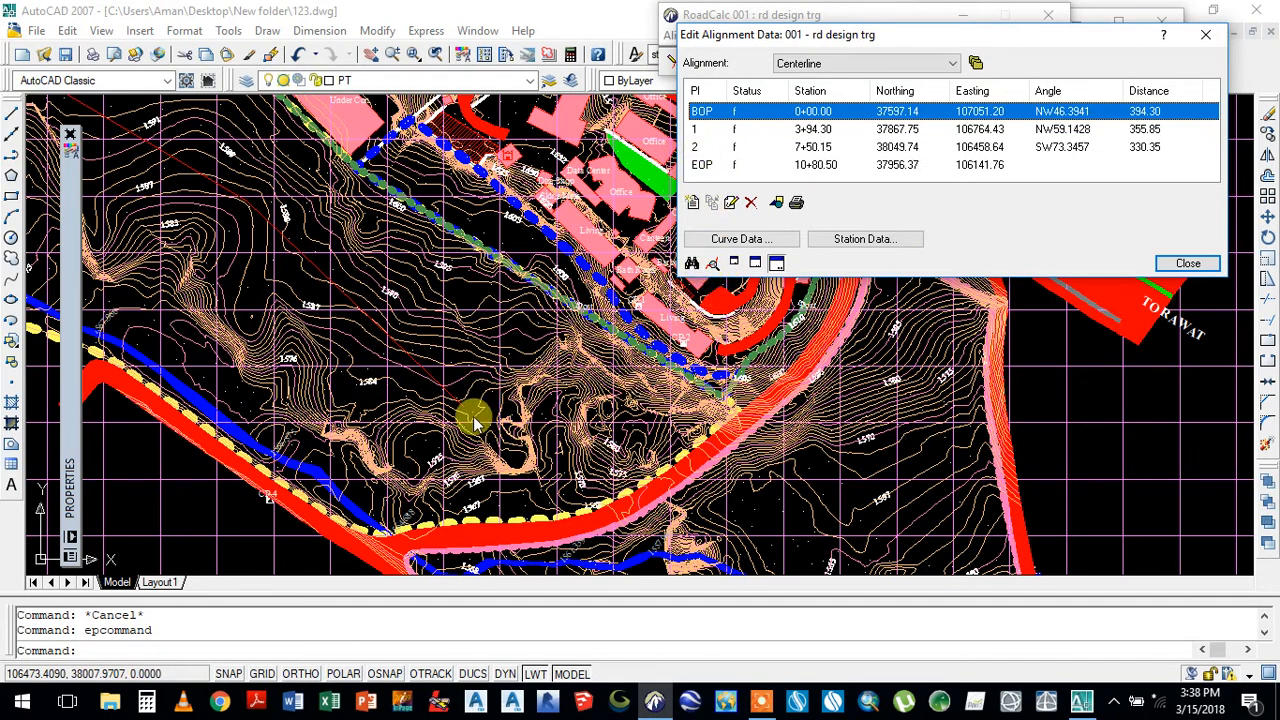
{"action": "left_click", "coordinate": [752, 203]}
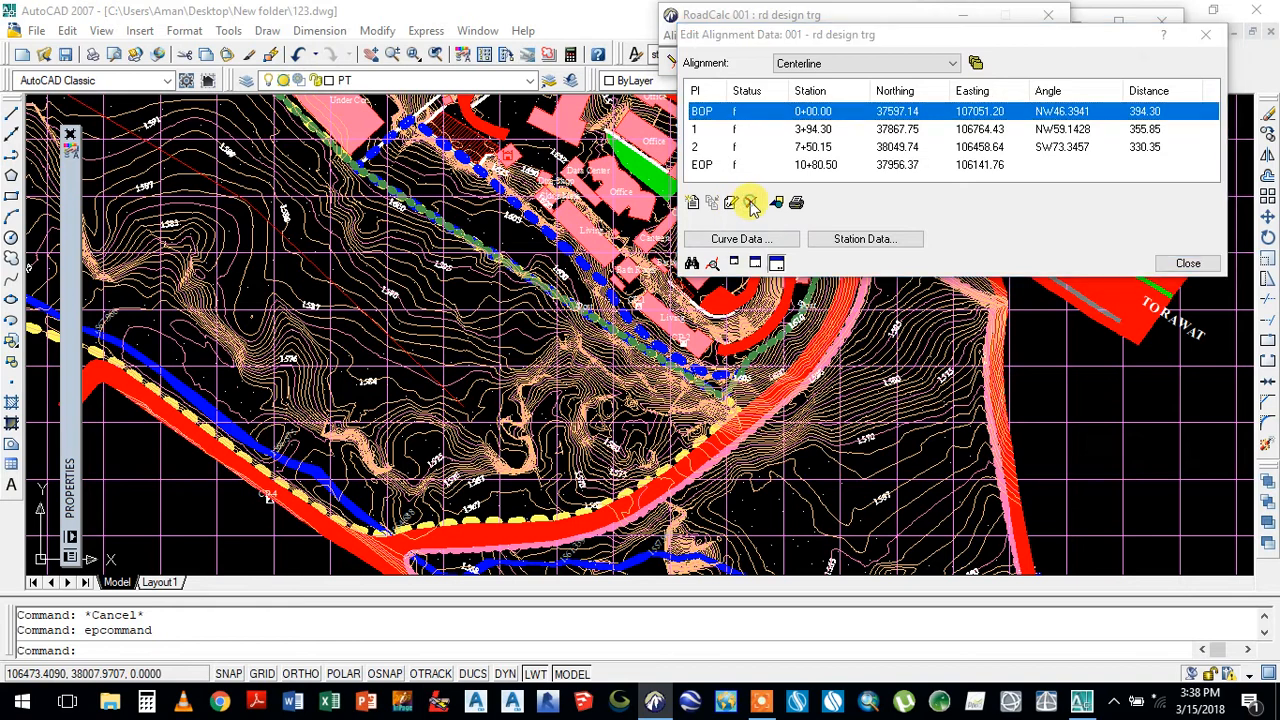
{"action": "left_click", "coordinate": [942, 228]}
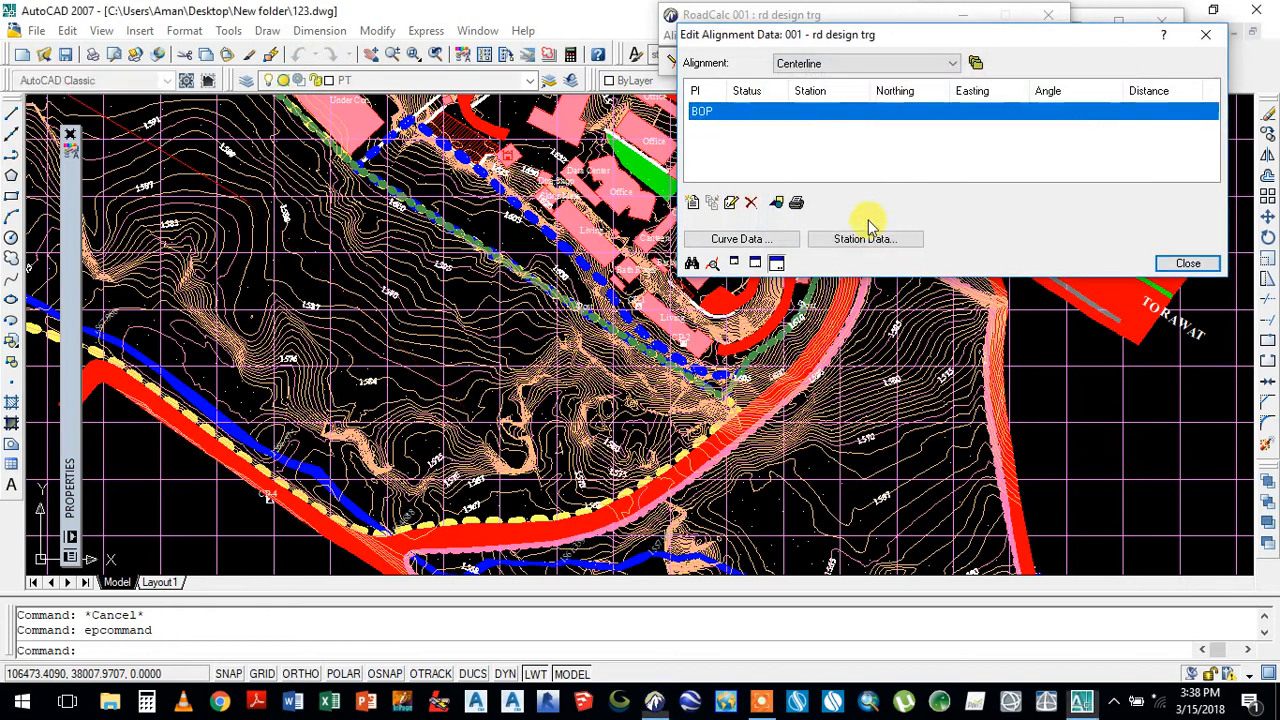
{"action": "left_click", "coordinate": [752, 203]}
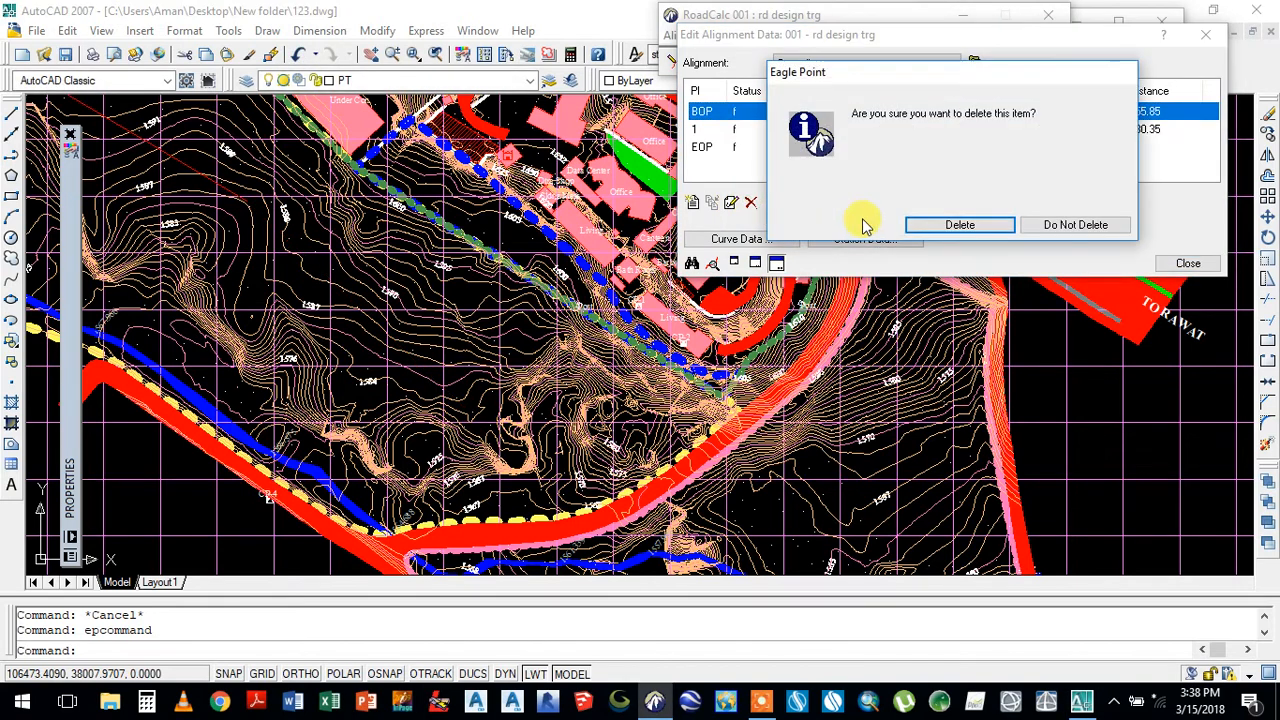
{"action": "left_click", "coordinate": [920, 226]}
{"action": "left_click", "coordinate": [752, 203]}
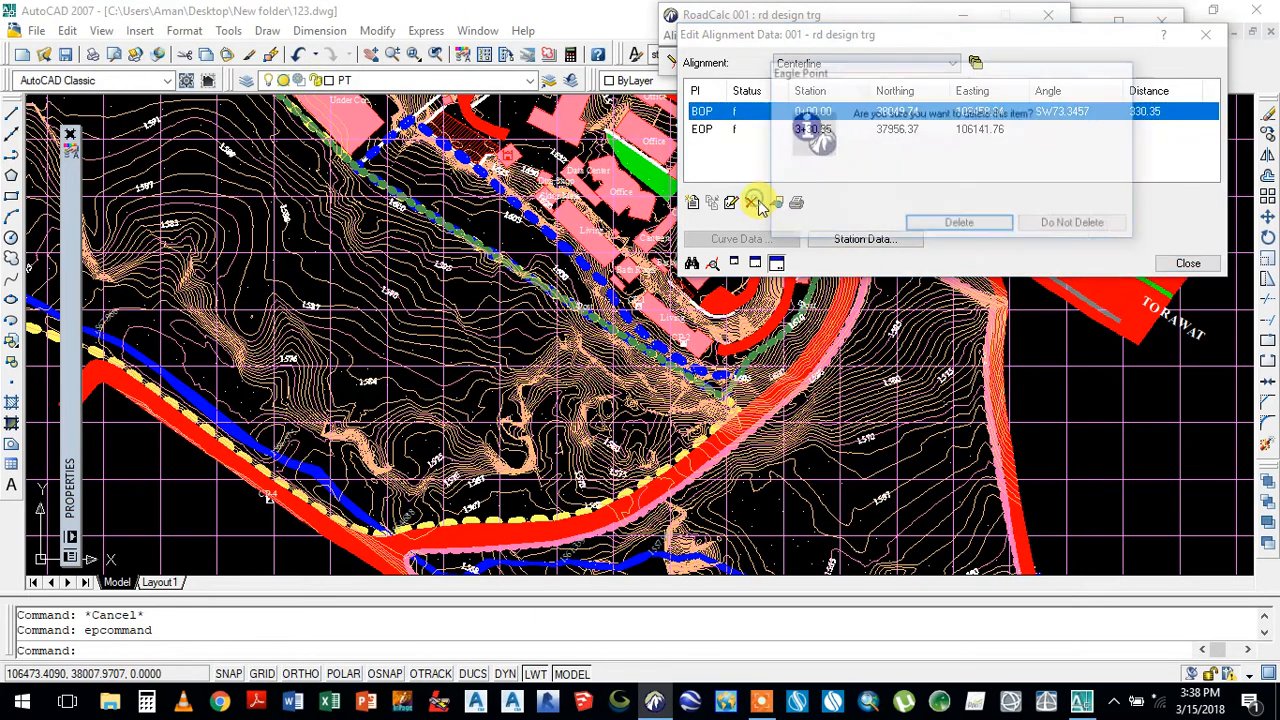
{"action": "left_click", "coordinate": [922, 226]}
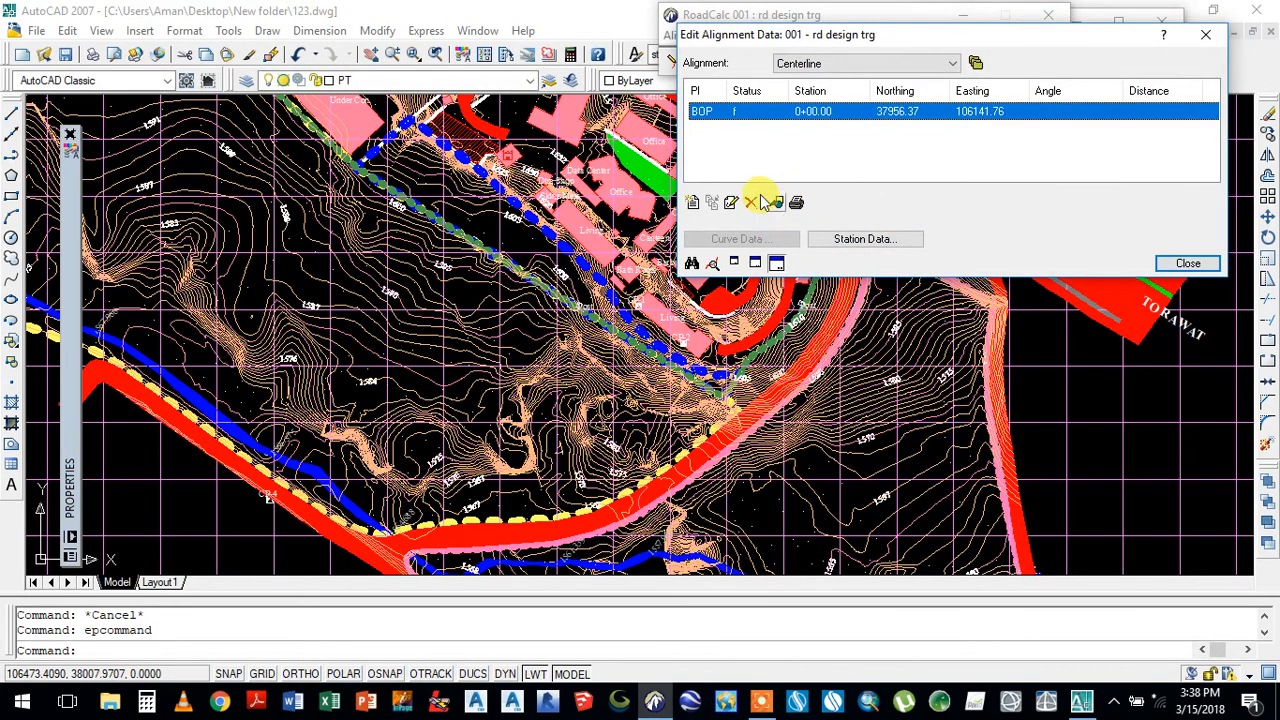
{"action": "left_click", "coordinate": [752, 203]}
{"action": "left_click", "coordinate": [934, 226]}
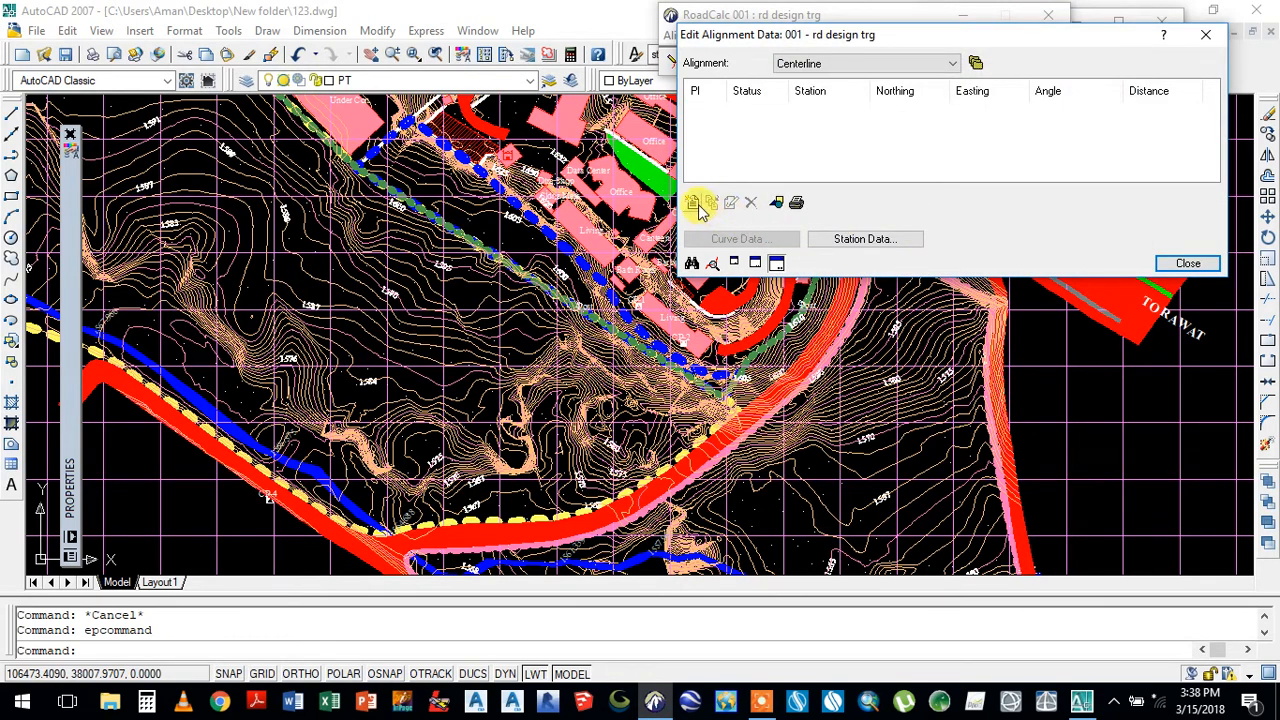
- With object snap on, add the Centerline's first PI by coordinates at the eastern plot's survey point, northing 37555.883, easting 107688.524
{"action": "left_click", "coordinate": [694, 204]}
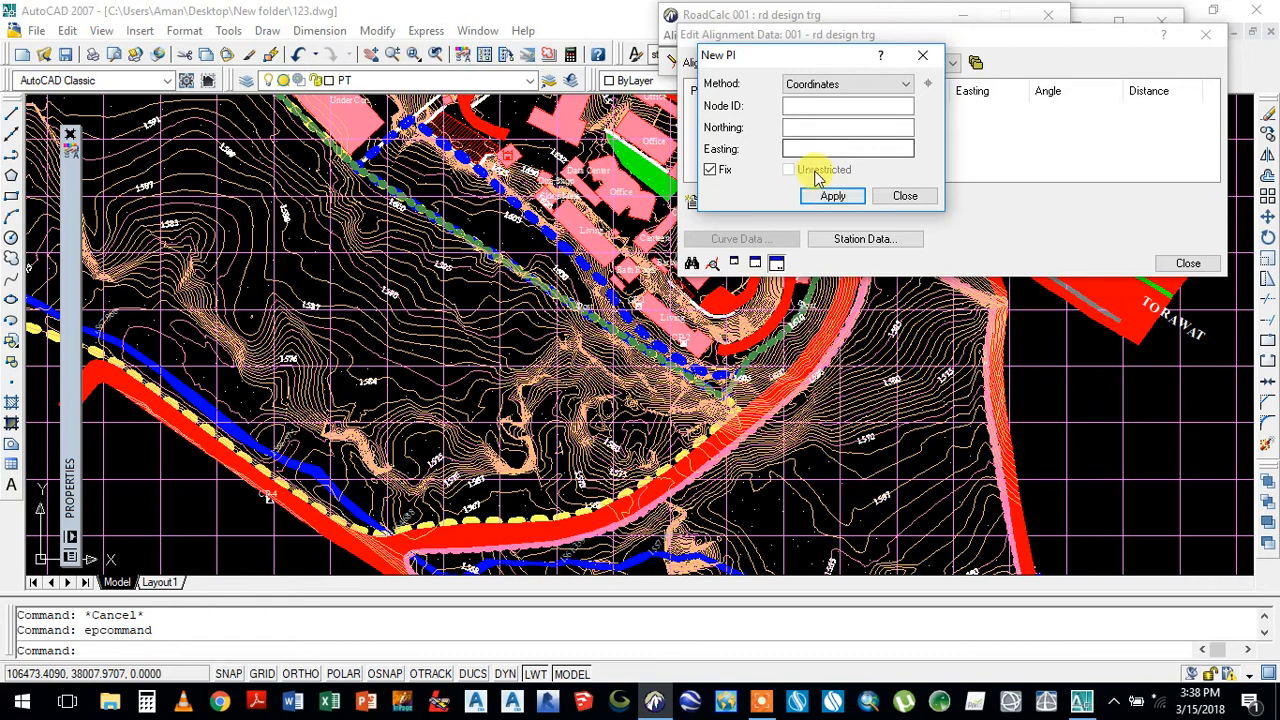
{"action": "left_click", "coordinate": [792, 127]}
{"action": "left_click", "coordinate": [828, 88]}
{"action": "left_click", "coordinate": [828, 88]}
{"action": "left_click", "coordinate": [828, 88]}
{"action": "left_click", "coordinate": [826, 87]}
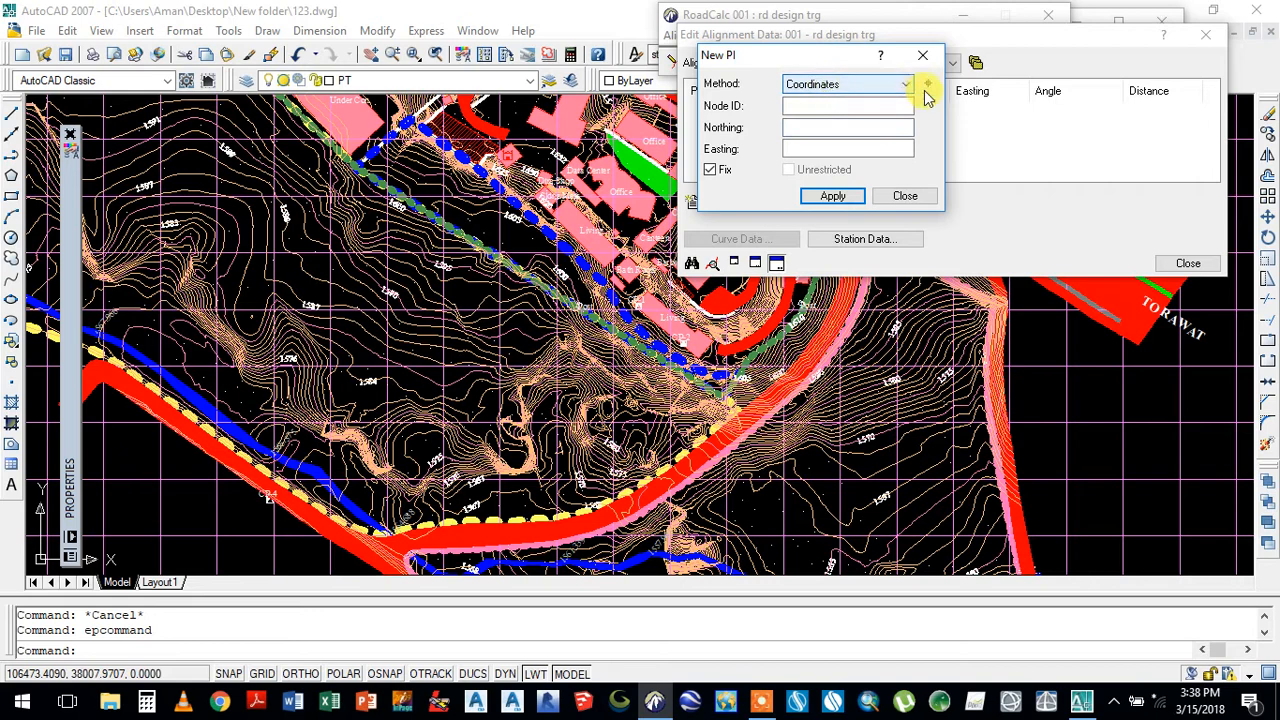
{"action": "left_click", "coordinate": [841, 127]}
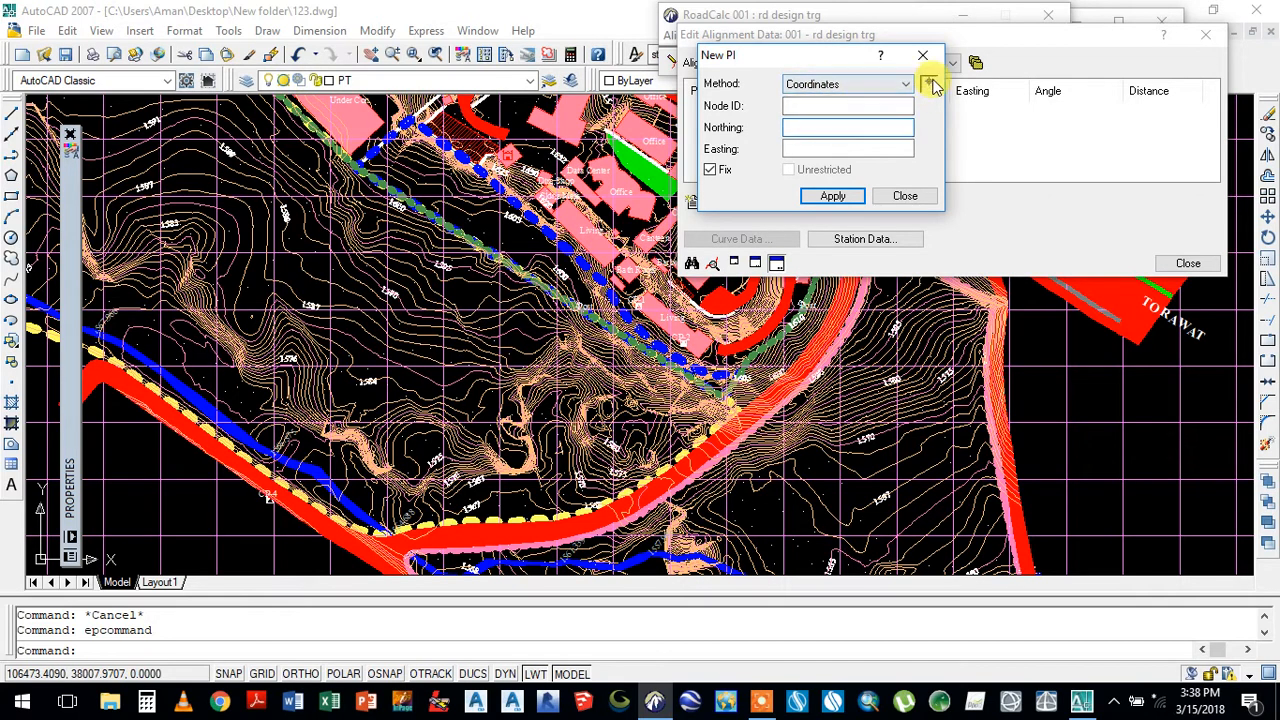
{"action": "left_click", "coordinate": [930, 87]}
{"action": "scroll", "coordinate": [830, 502], "scroll_direction": "up", "scroll_amount": 2}
{"action": "scroll", "coordinate": [830, 502], "scroll_direction": "up", "scroll_amount": 2}
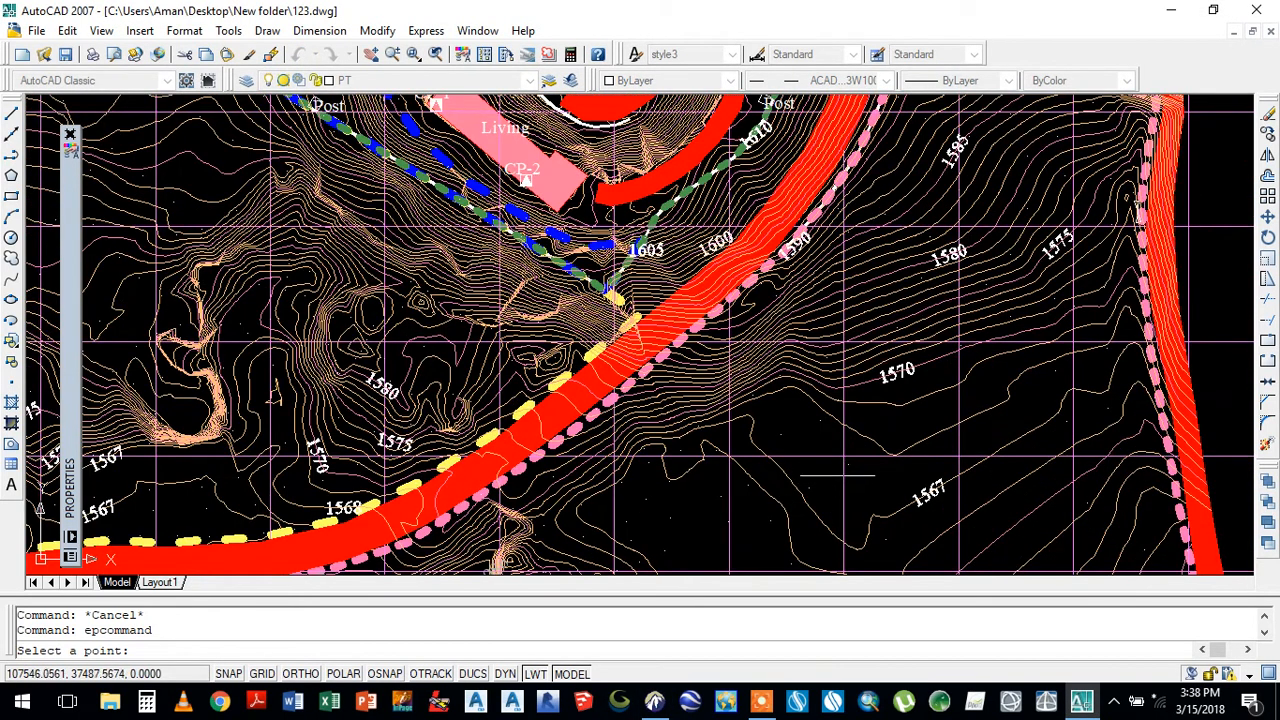
{"action": "left_click", "coordinate": [386, 674]}
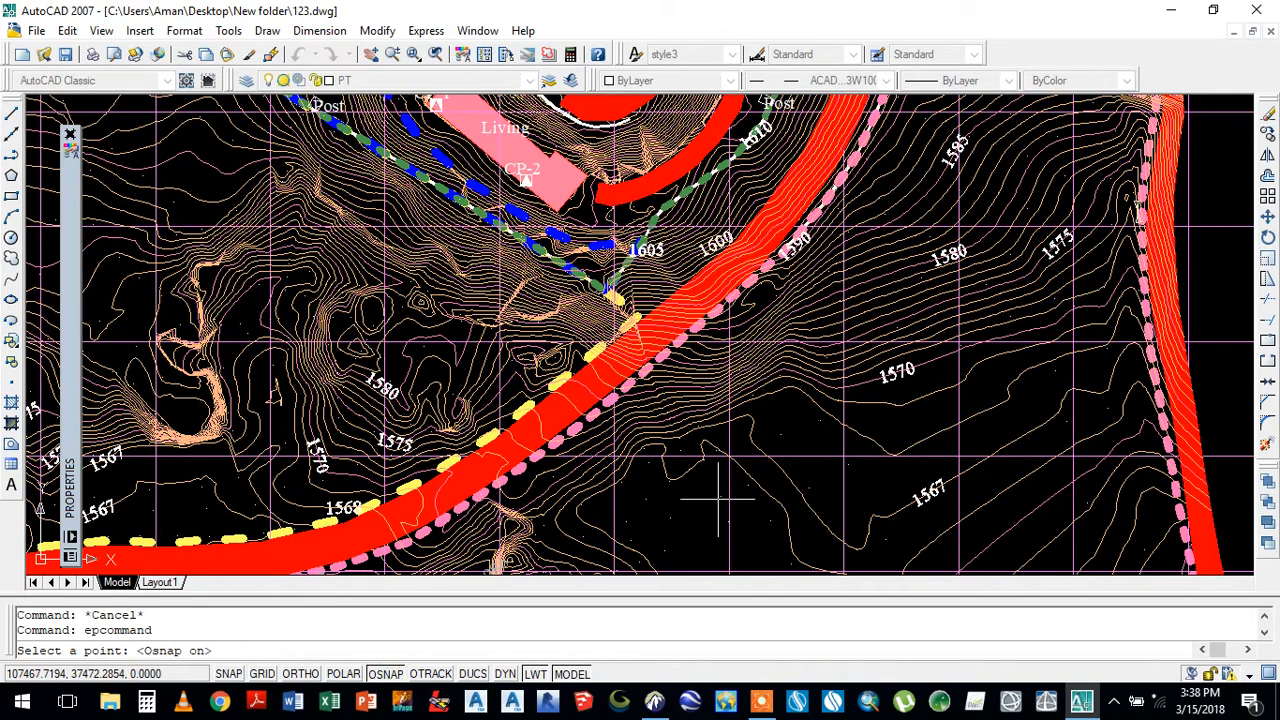
{"action": "left_click", "coordinate": [1055, 370]}
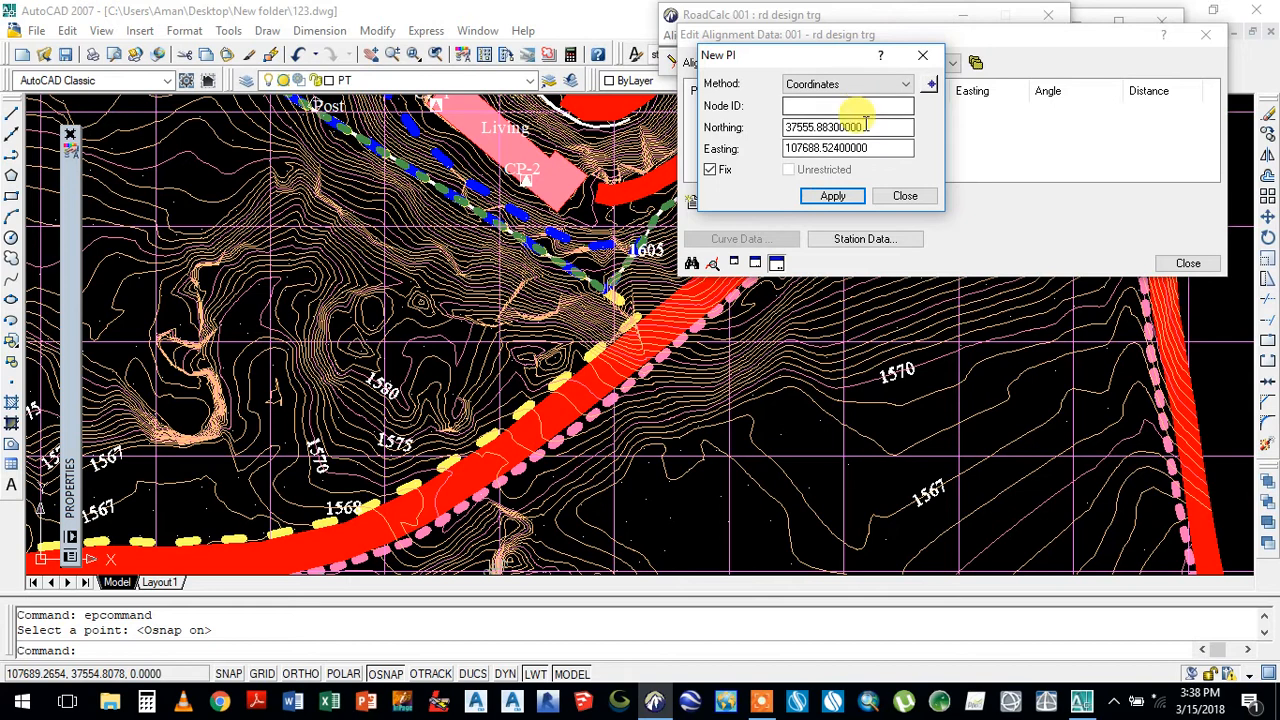
{"action": "left_click", "coordinate": [833, 196]}
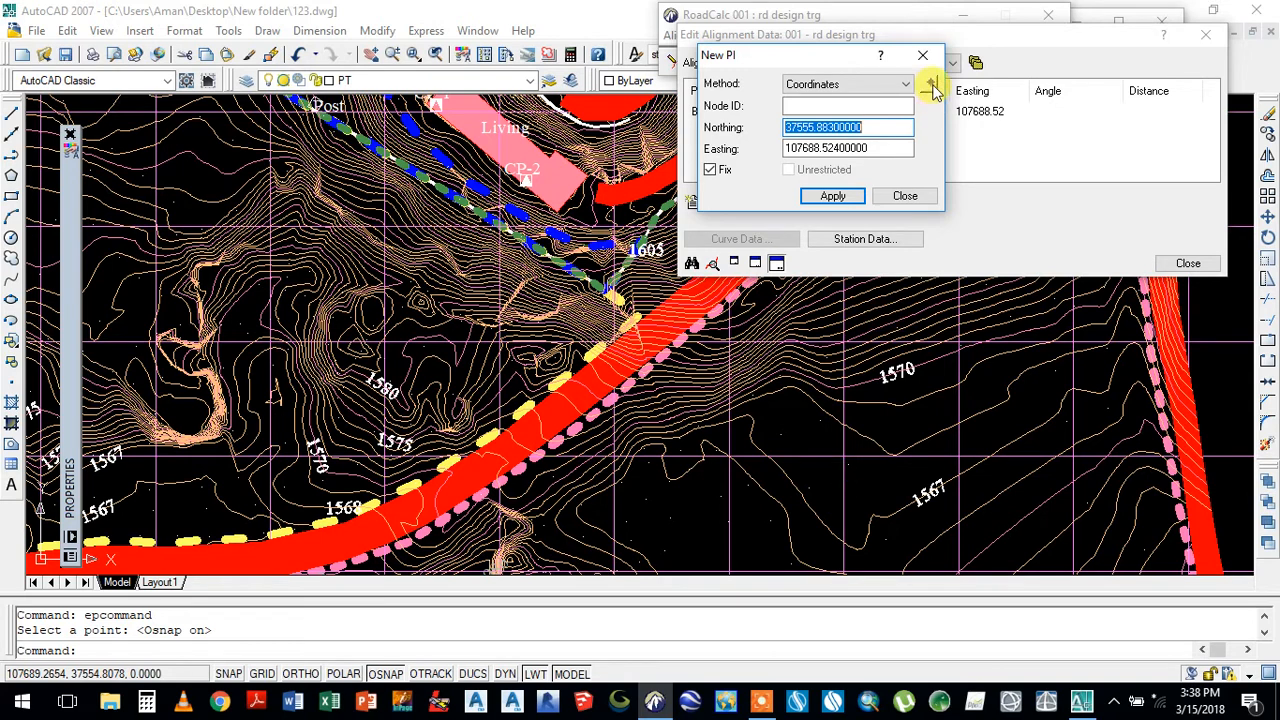
- Add the second PI at the survey point southwest of the first, northing 37472.073, easting 107420.863
{"action": "left_click", "coordinate": [931, 87]}
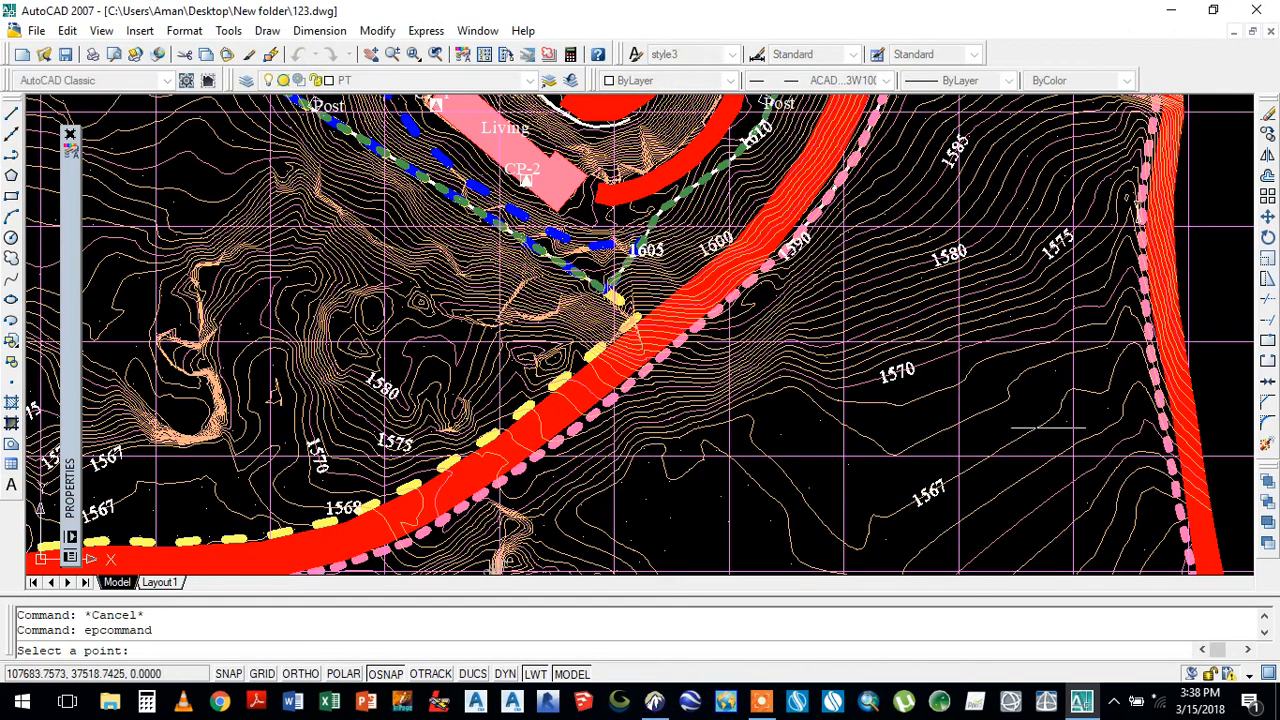
{"action": "left_click", "coordinate": [645, 497]}
{"action": "left_click", "coordinate": [840, 197]}
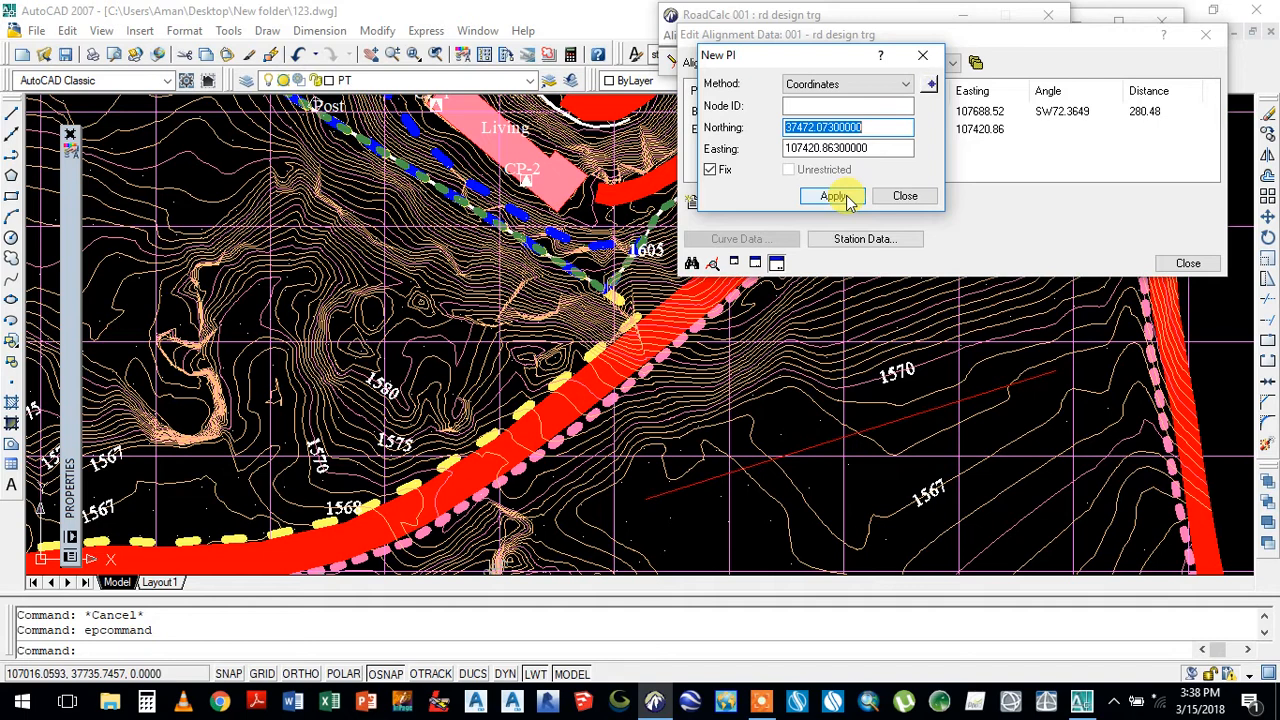
- Add an unfixed third PI by coordinates at the survey point northwest of the second, northing 37571.801, easting 107275.463
{"action": "left_click_drag", "start_coordinate": [773, 58], "coordinate": [452, 38]}
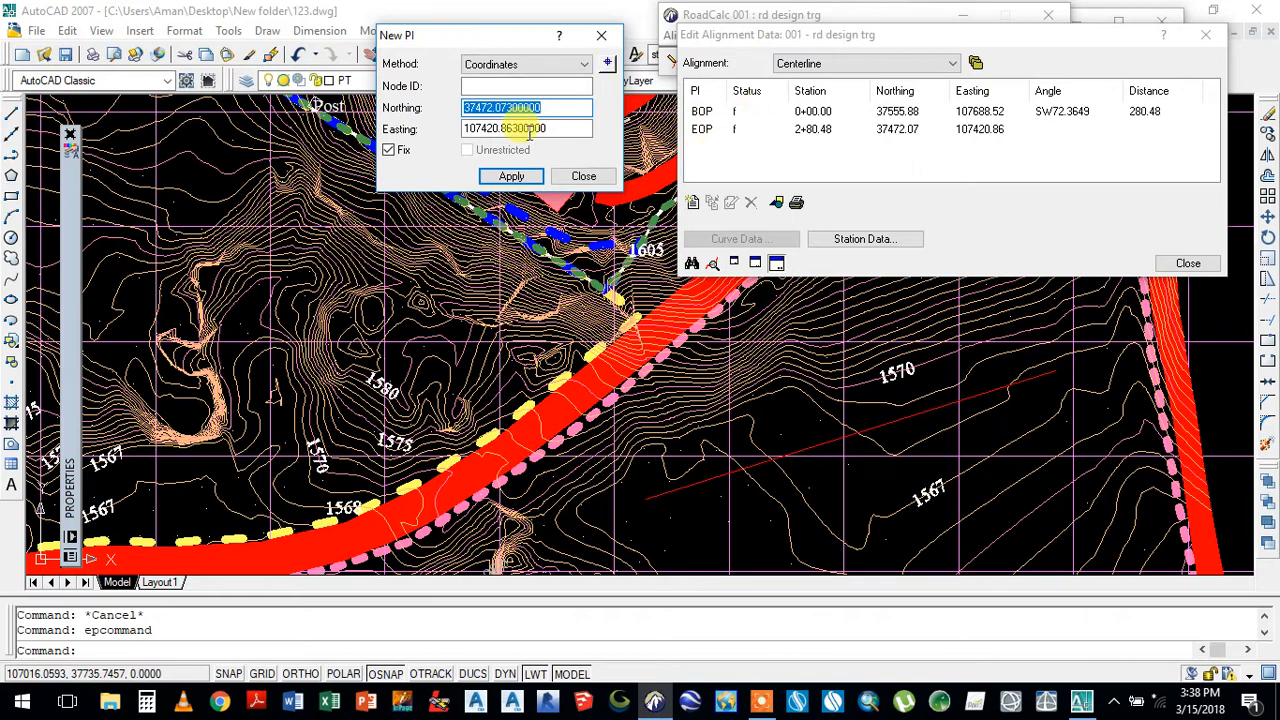
{"action": "left_click", "coordinate": [387, 151]}
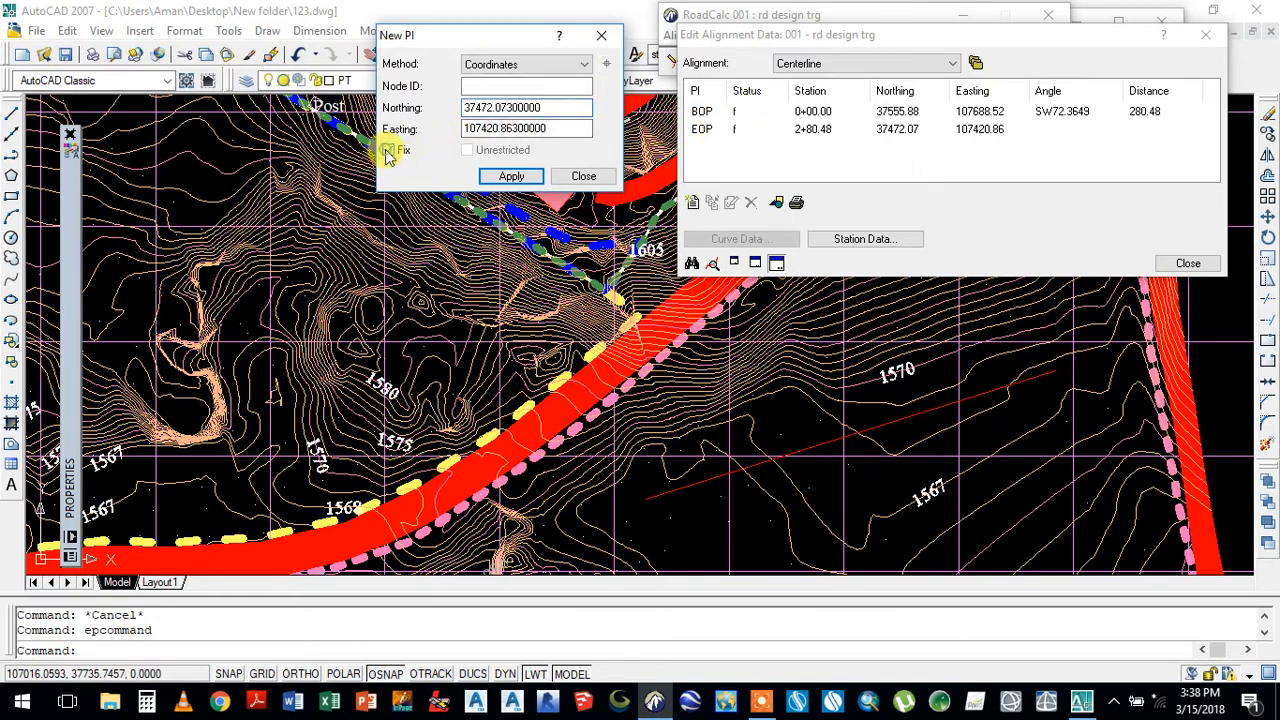
{"action": "left_click", "coordinate": [511, 177]}
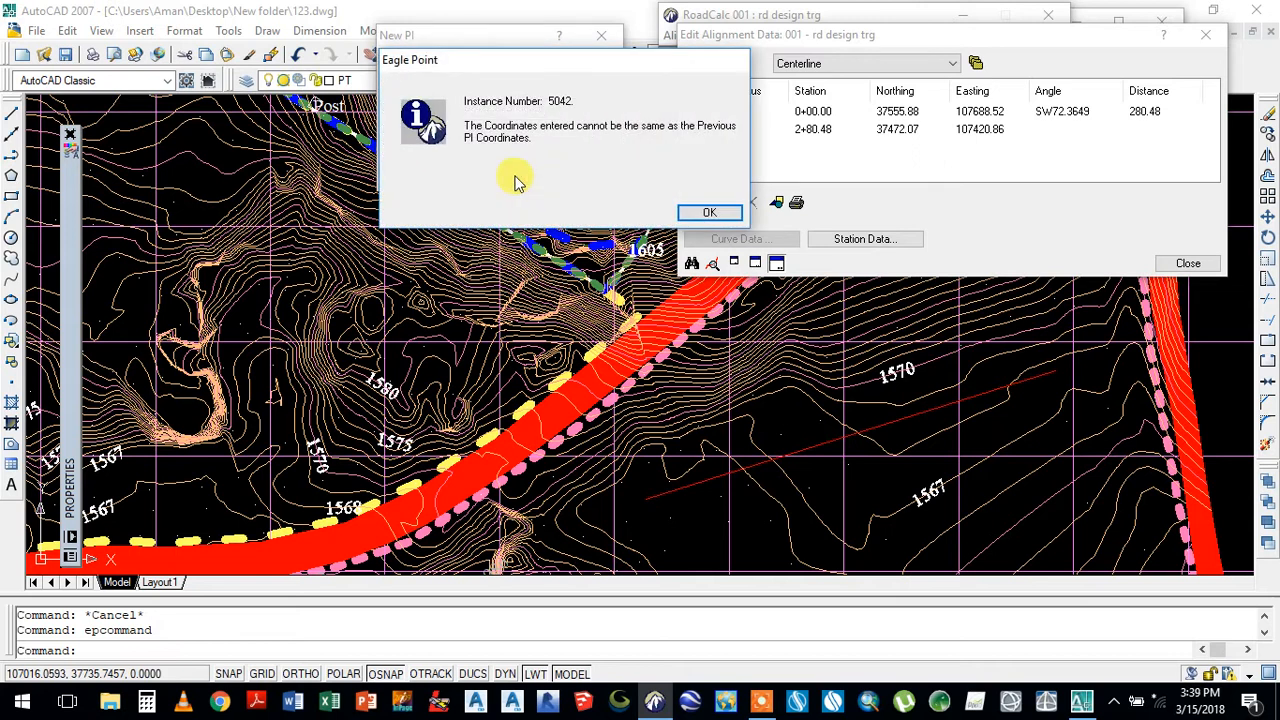
{"action": "left_click", "coordinate": [706, 213]}
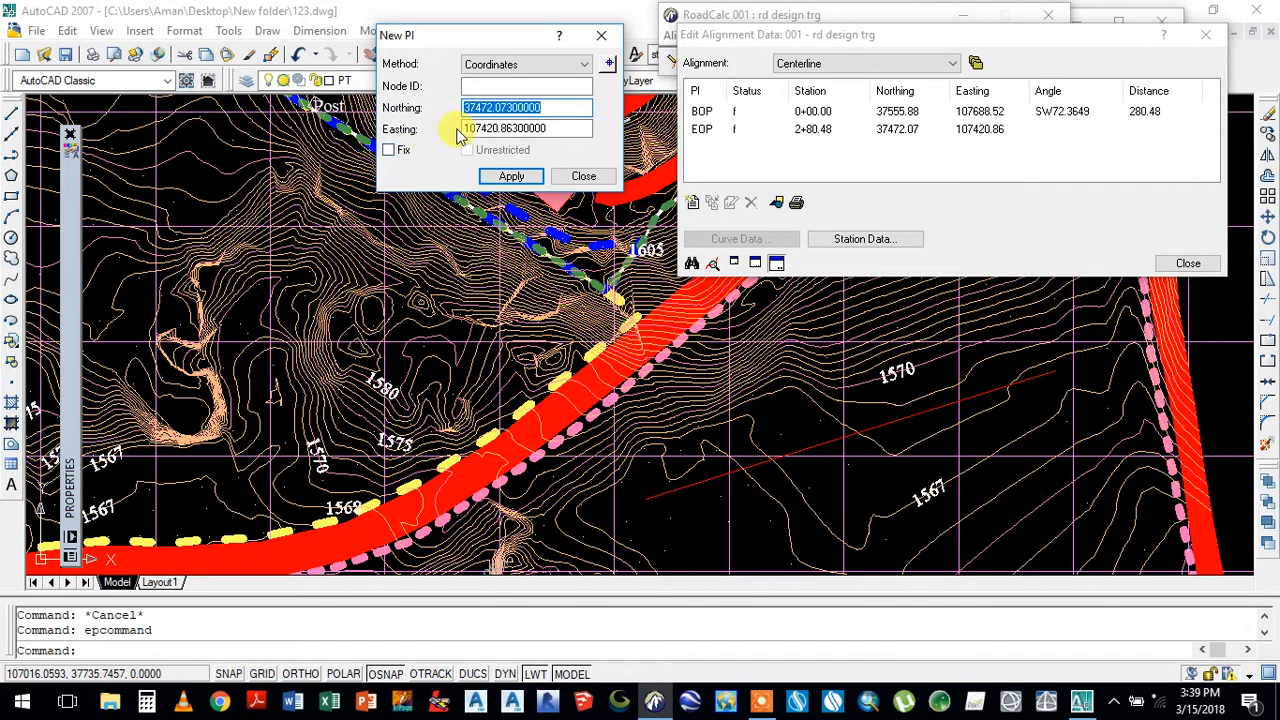
{"action": "left_click", "coordinate": [605, 63]}
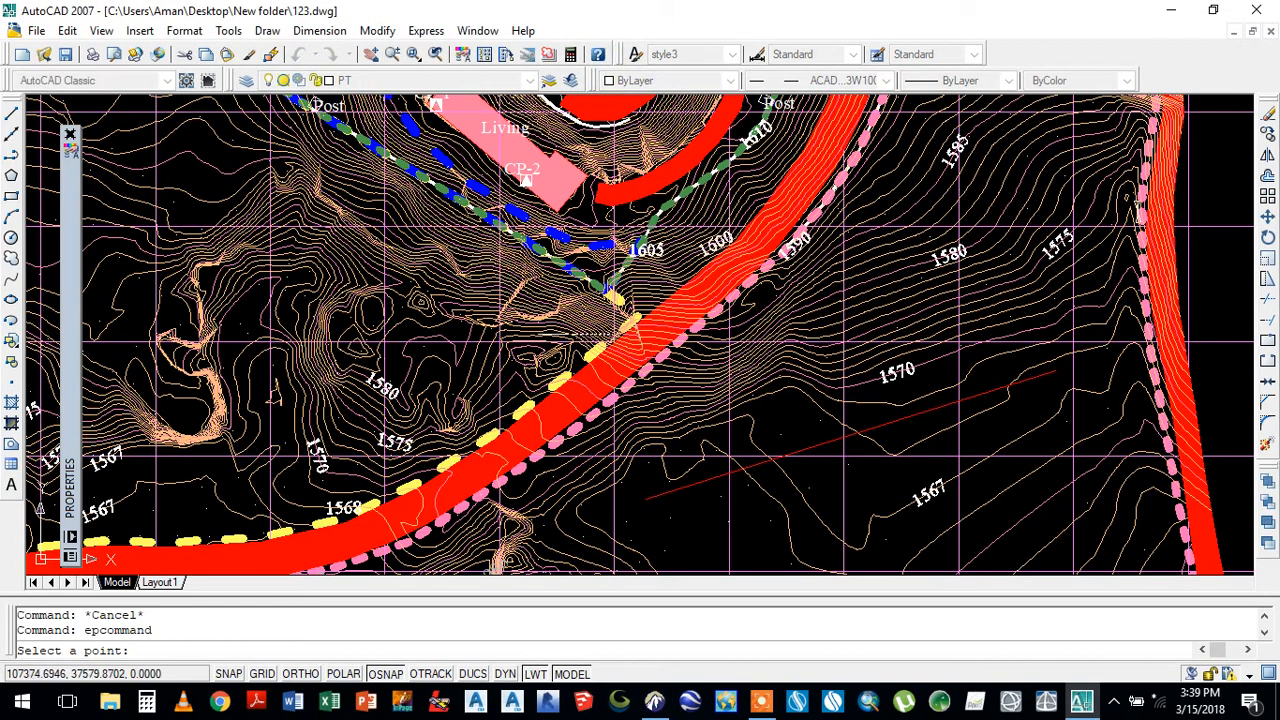
{"action": "left_click", "coordinate": [424, 345]}
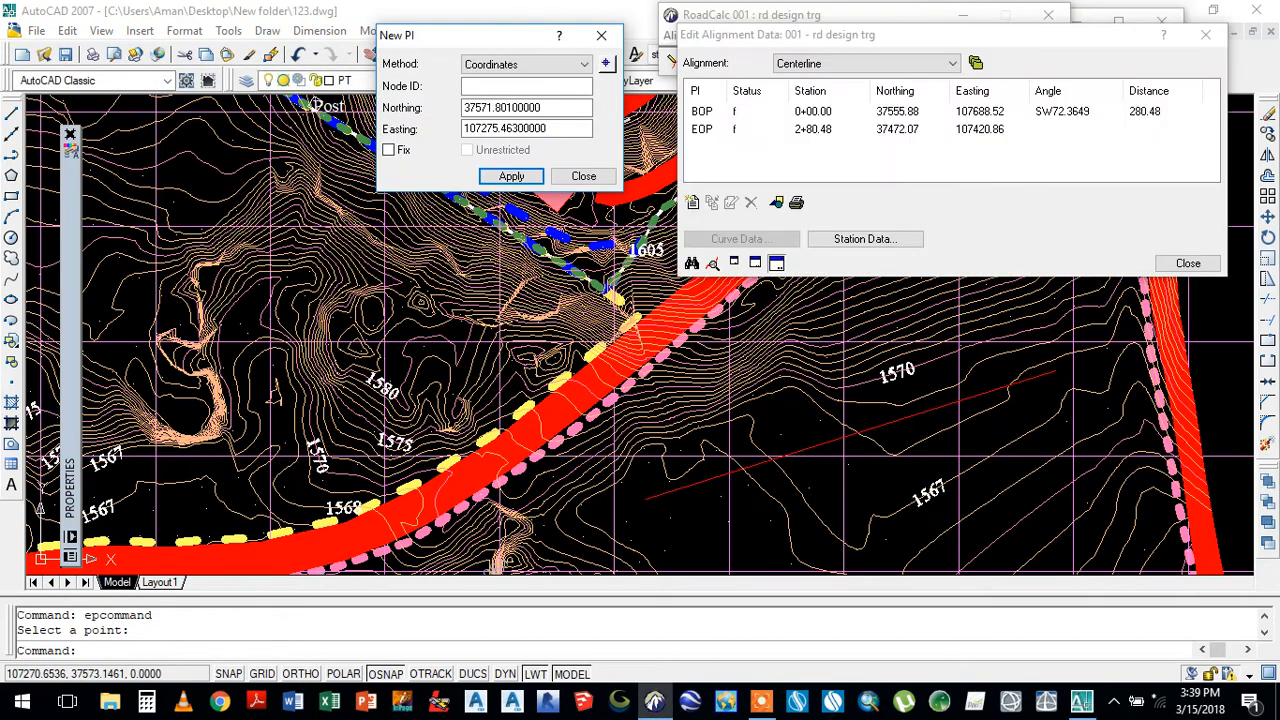
{"action": "left_click", "coordinate": [513, 177]}
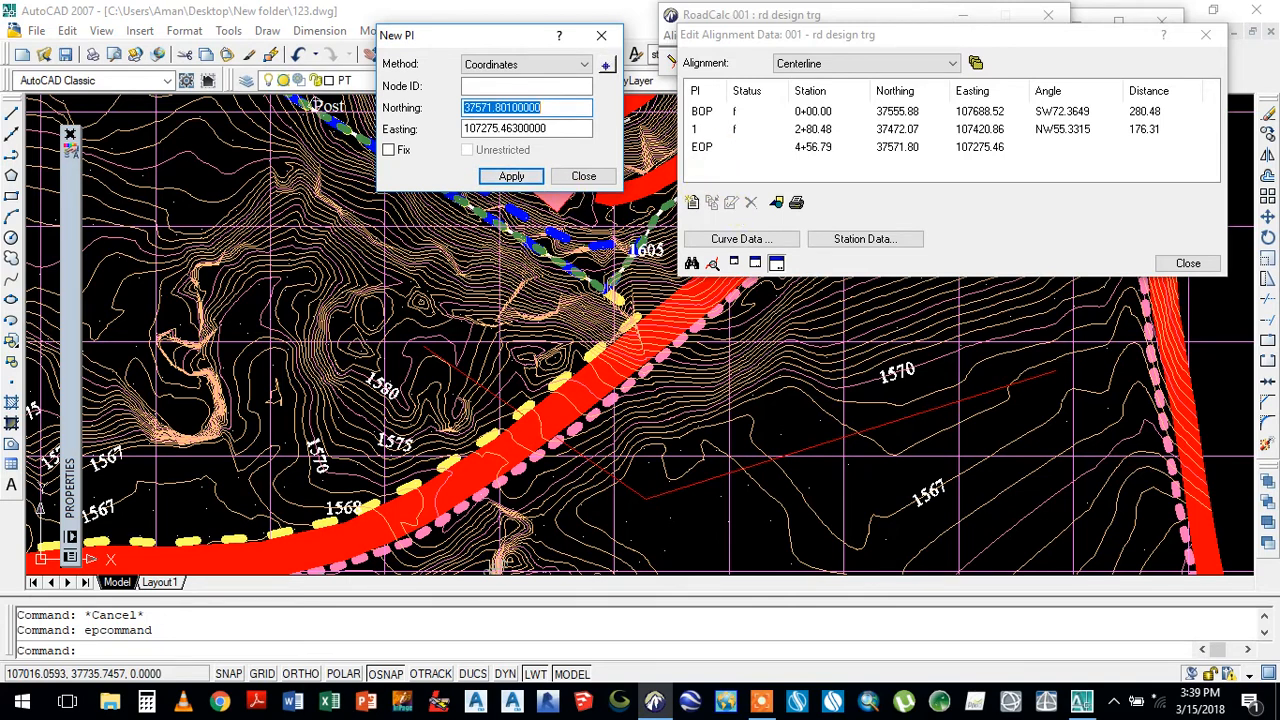
- Add the fourth PI by coordinates, unfixed, farther northwest beside the 1588 contour, northing 37818.907, easting 106820.381
{"action": "scroll", "coordinate": [1149, 487], "scroll_direction": "down", "scroll_amount": 3}
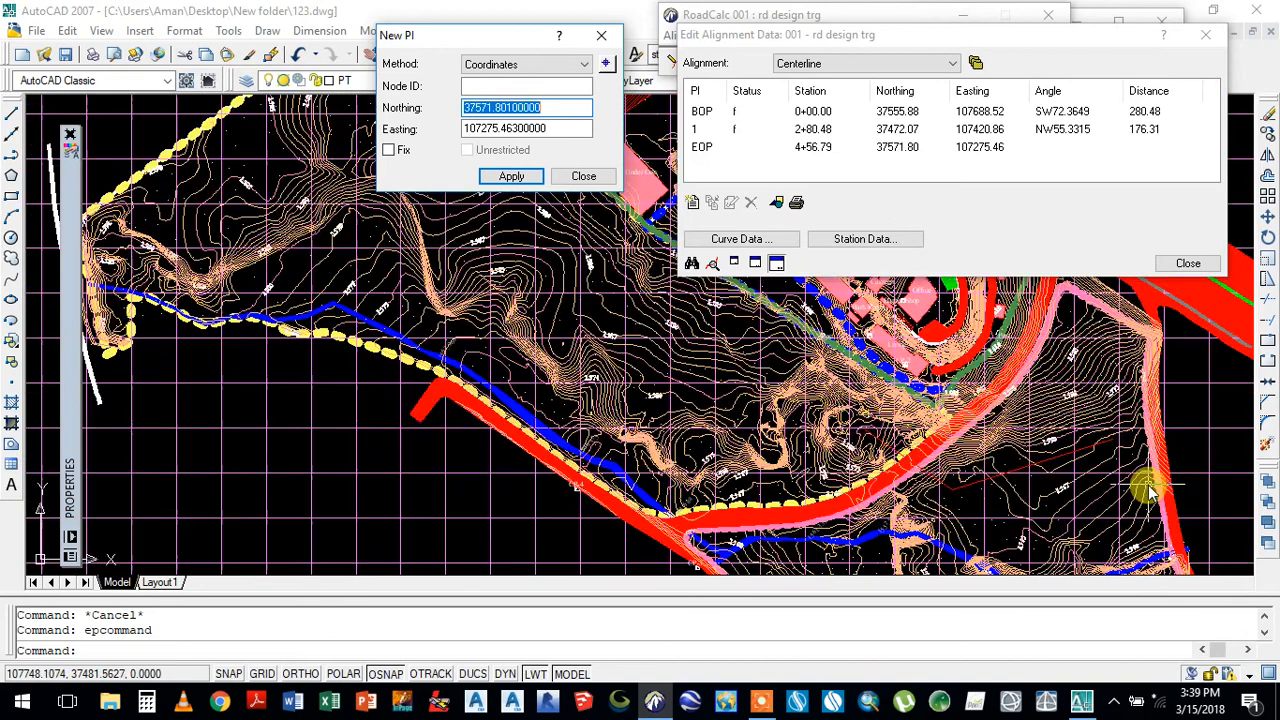
{"action": "scroll", "coordinate": [775, 406], "scroll_direction": "up", "scroll_amount": 1}
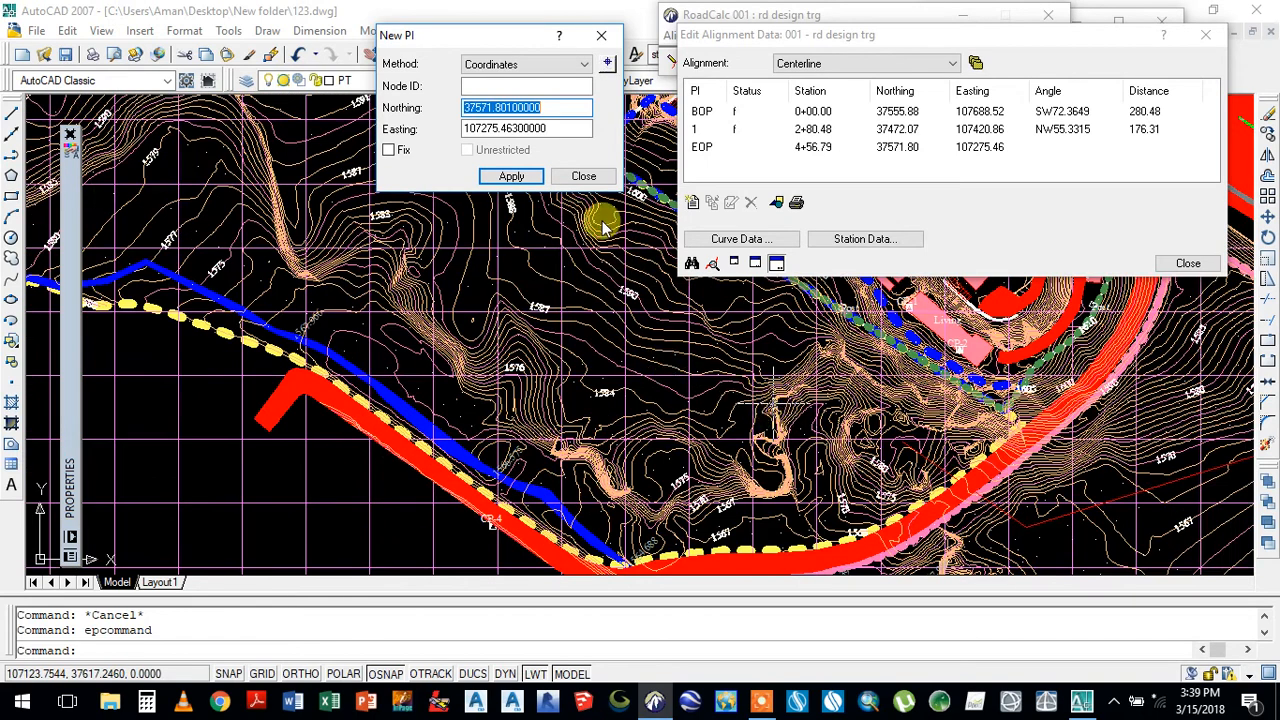
{"action": "left_click", "coordinate": [607, 69]}
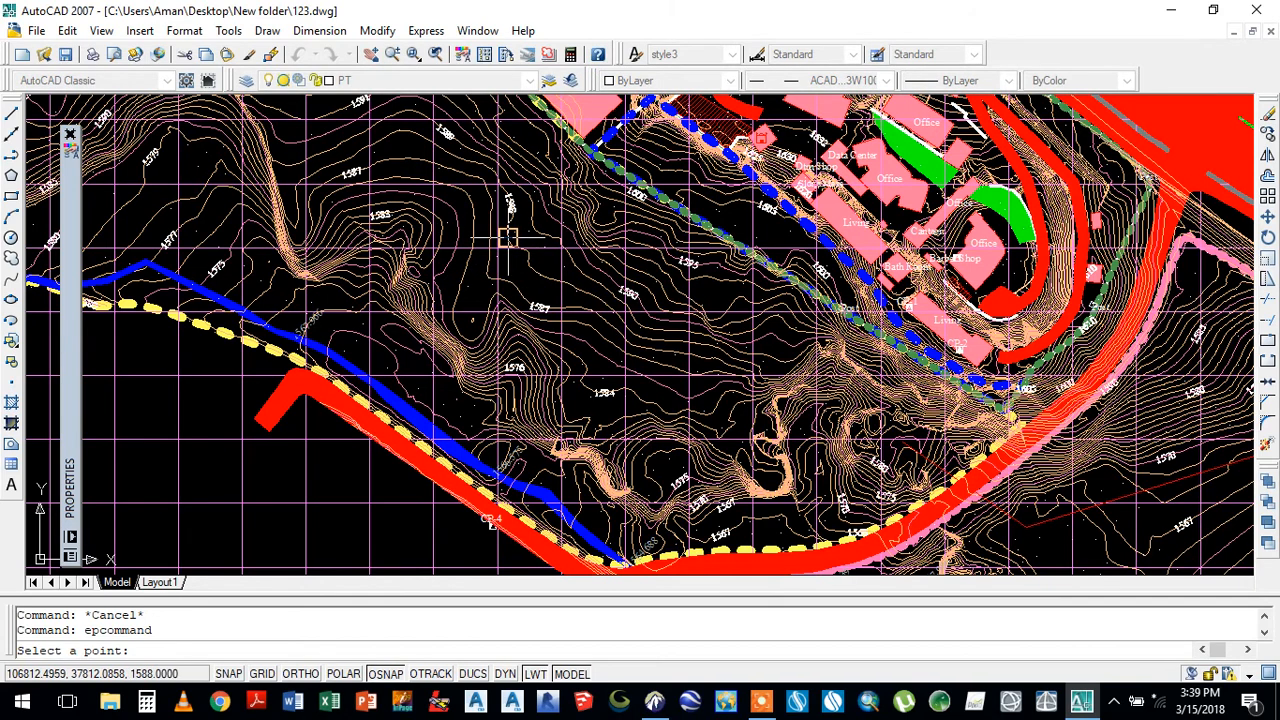
{"action": "scroll", "coordinate": [508, 237], "scroll_direction": "up", "scroll_amount": 5}
{"action": "left_click", "coordinate": [514, 223]}
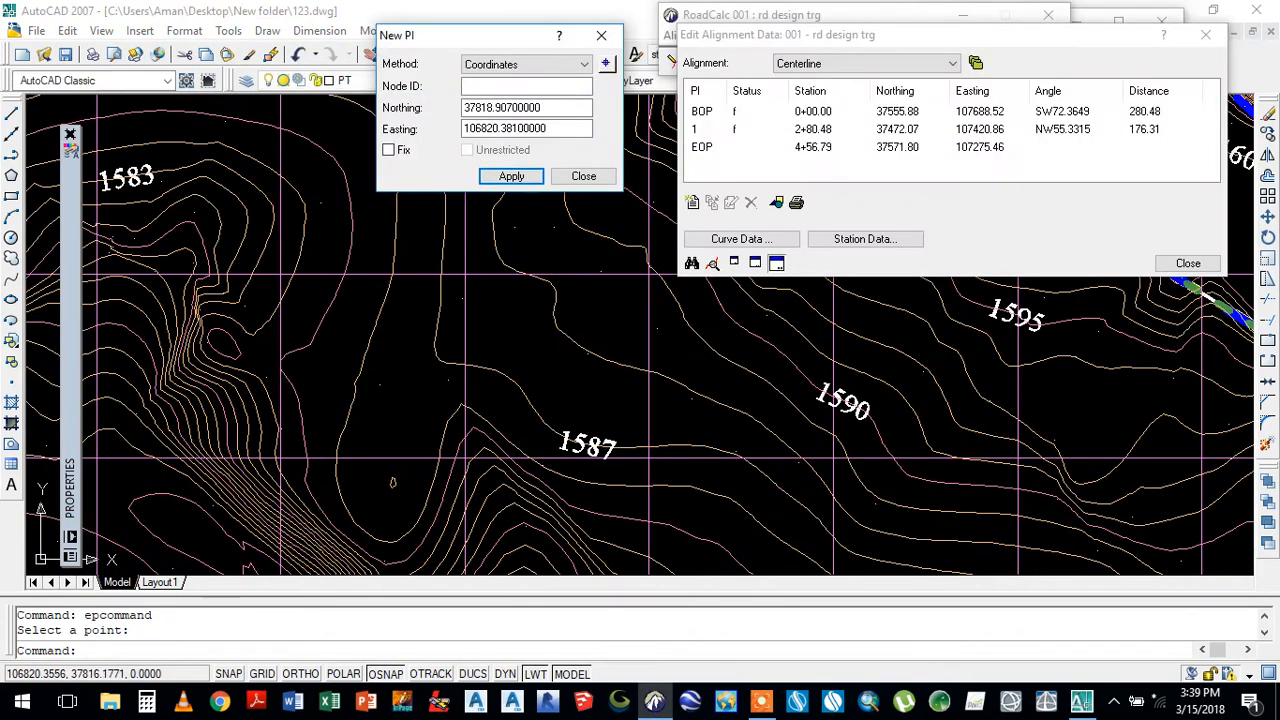
{"action": "left_click", "coordinate": [513, 177]}
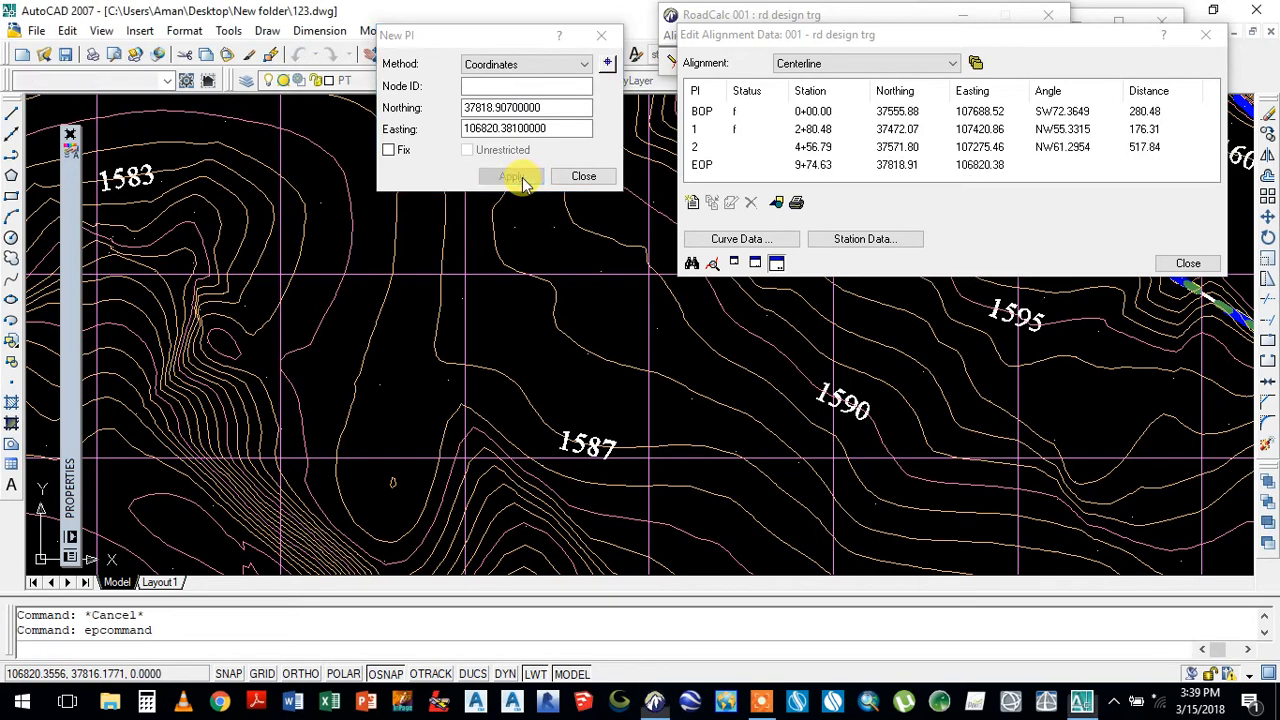
- Add the fifth PI by coordinates, unfixed, northwest of the 1591 contour label, northing 38004.816, easting 106522.785
{"action": "left_click", "coordinate": [605, 65]}
{"action": "scroll", "coordinate": [875, 494], "scroll_direction": "down", "scroll_amount": 4}
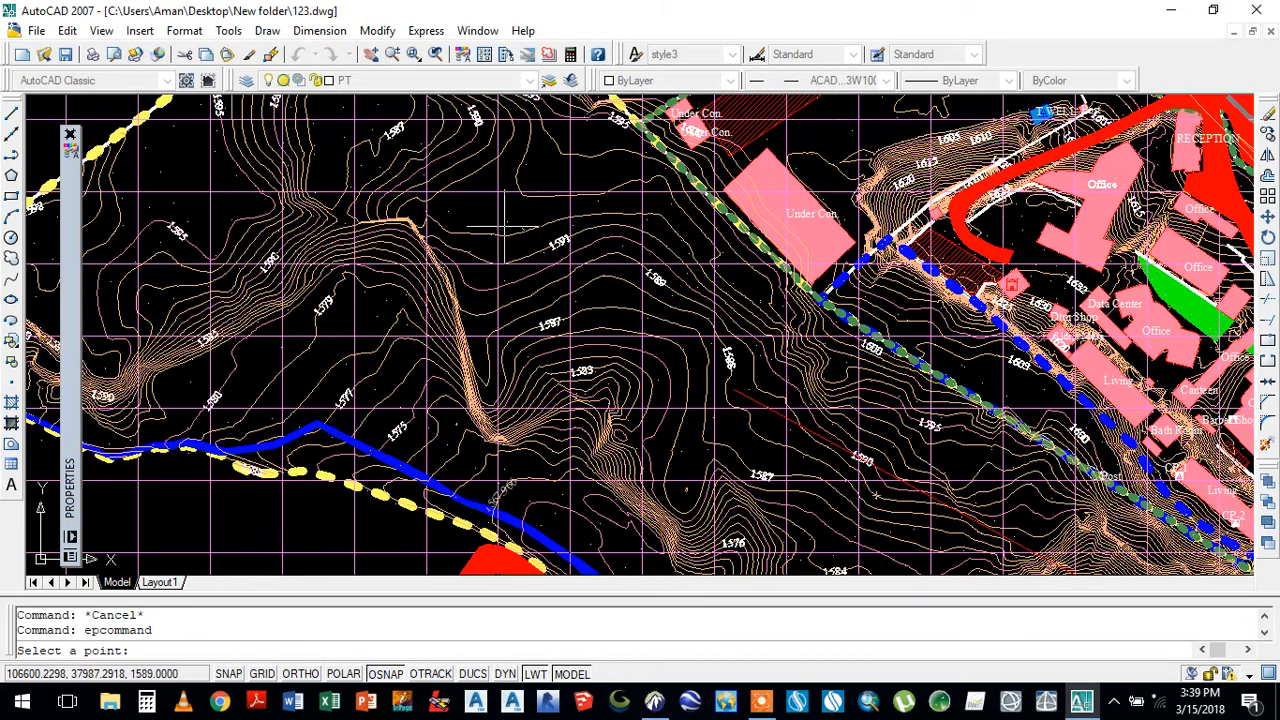
{"action": "left_click", "coordinate": [448, 211]}
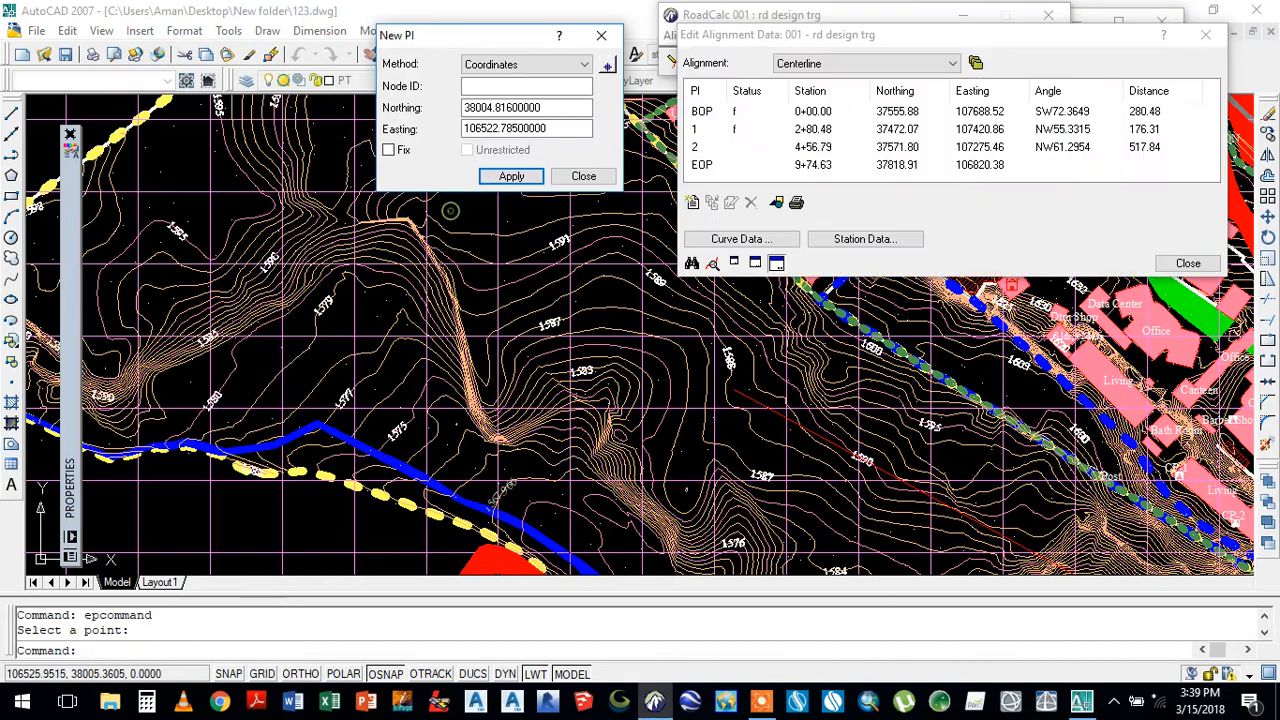
{"action": "left_click", "coordinate": [511, 177]}
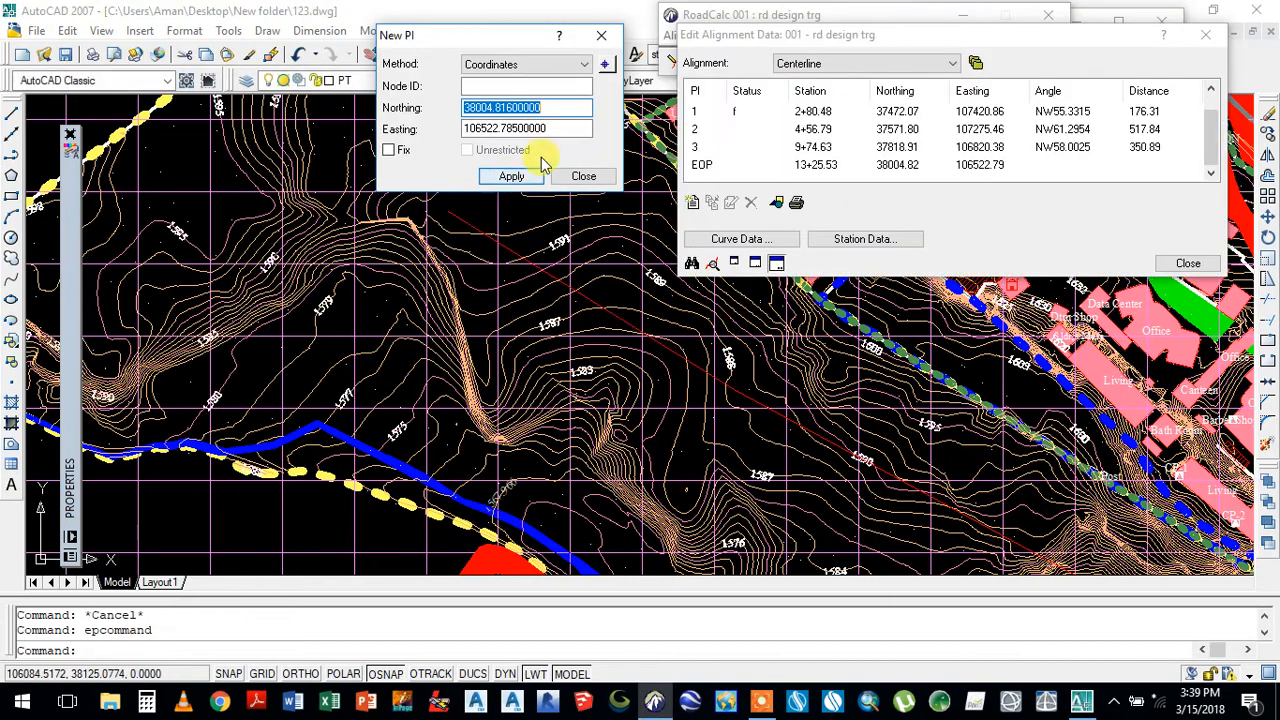
- Add the end PI as a fixed point near the western yellow boundary, northing 38045.056, easting 106174.127, and finish adding PIs
{"action": "left_click", "coordinate": [608, 67]}
{"action": "scroll", "coordinate": [835, 489], "scroll_direction": "down", "scroll_amount": 3}
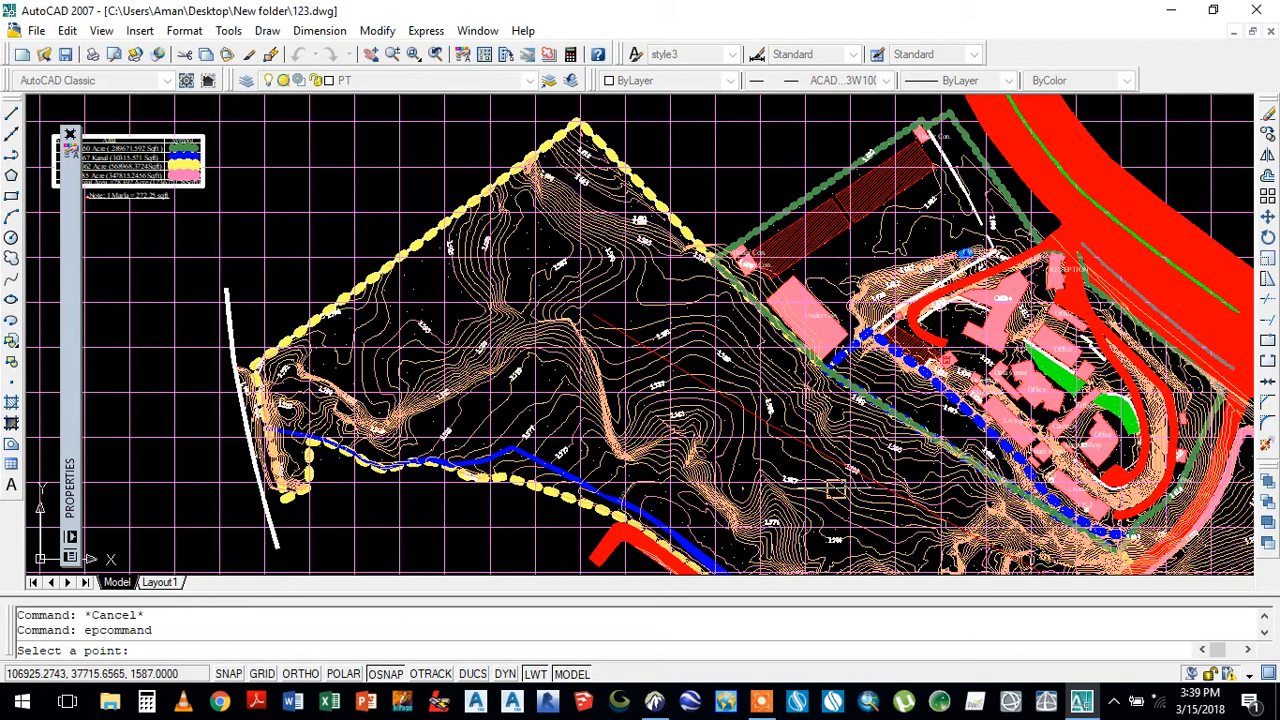
{"action": "scroll", "coordinate": [405, 298], "scroll_direction": "up", "scroll_amount": 3}
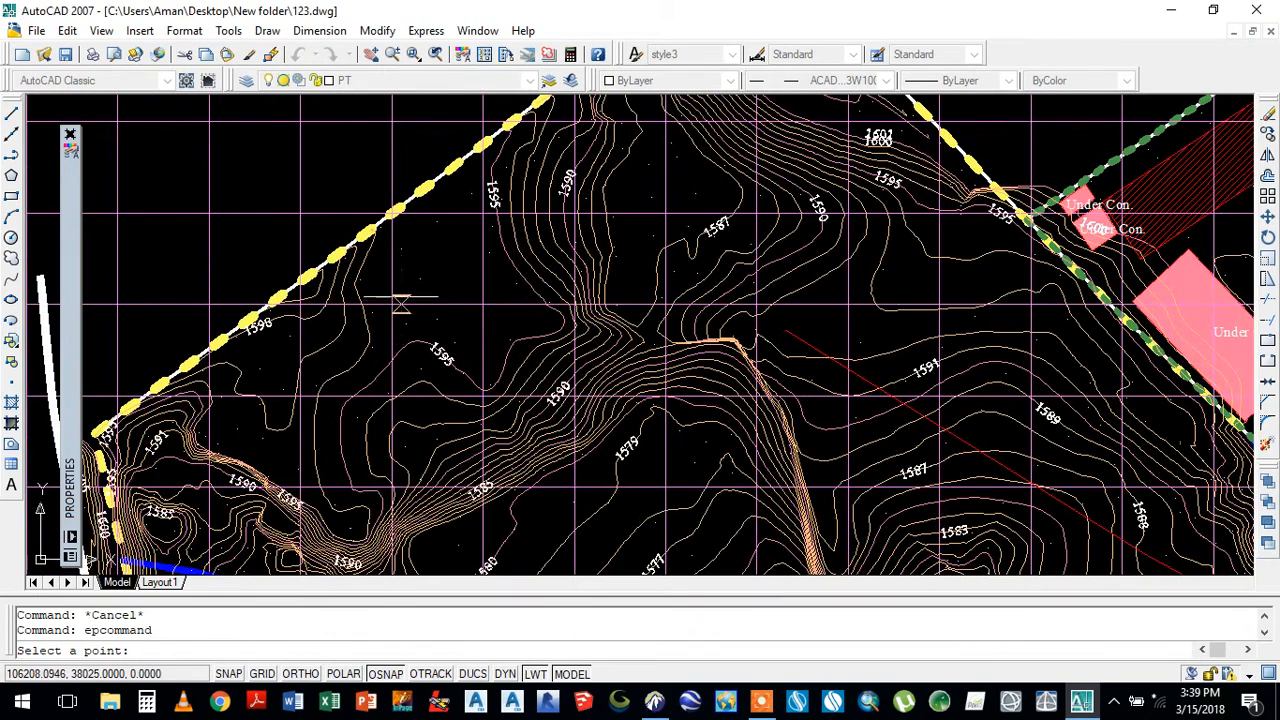
{"action": "left_click", "coordinate": [363, 282]}
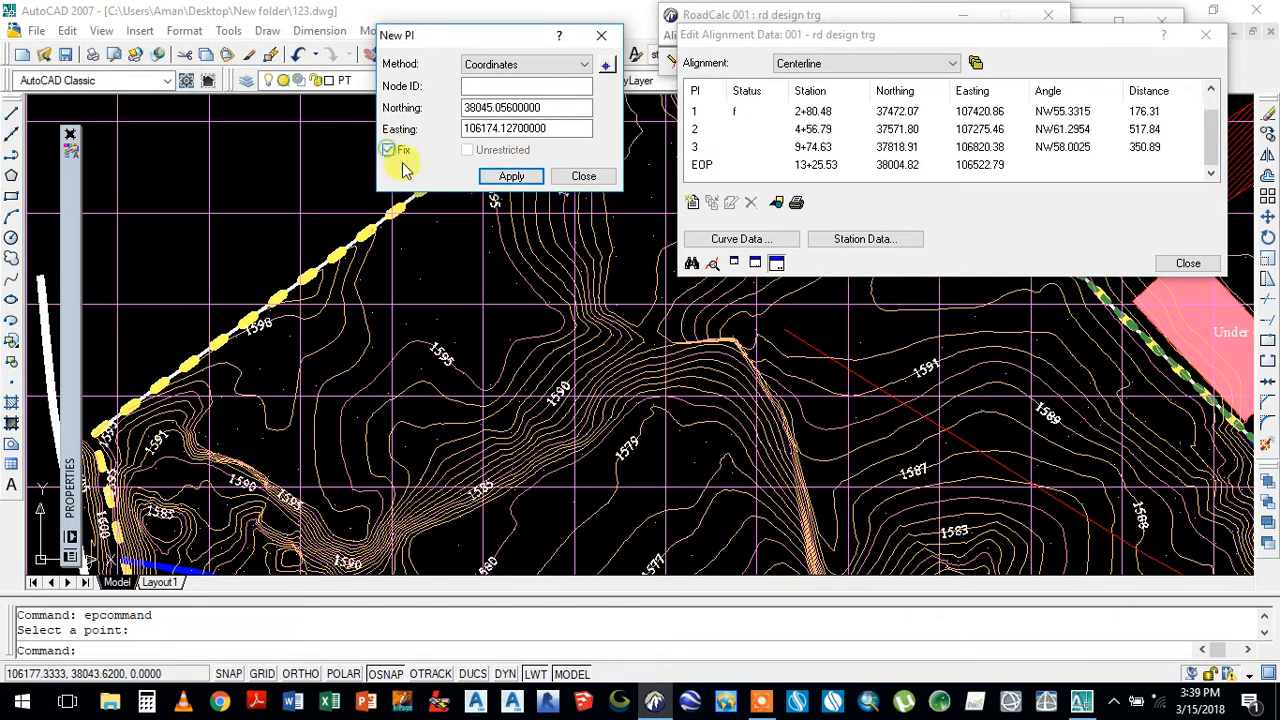
{"action": "left_click", "coordinate": [512, 177]}
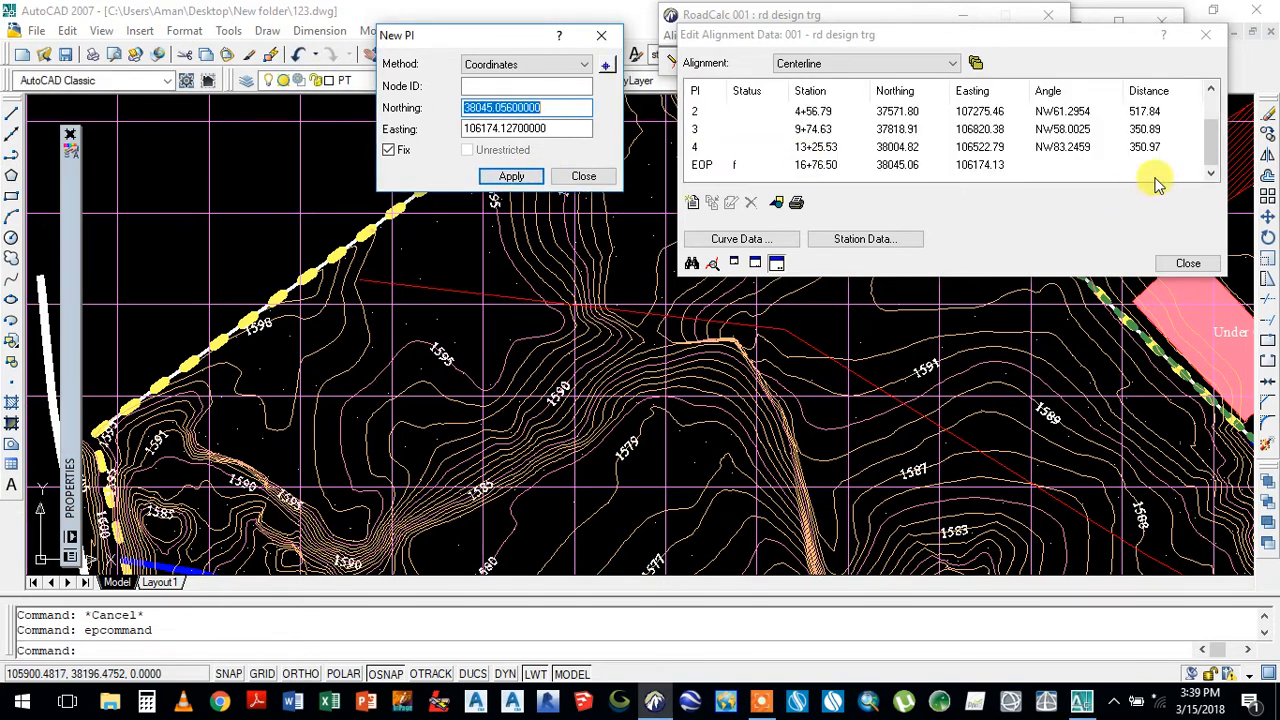
{"action": "left_click", "coordinate": [1212, 141]}
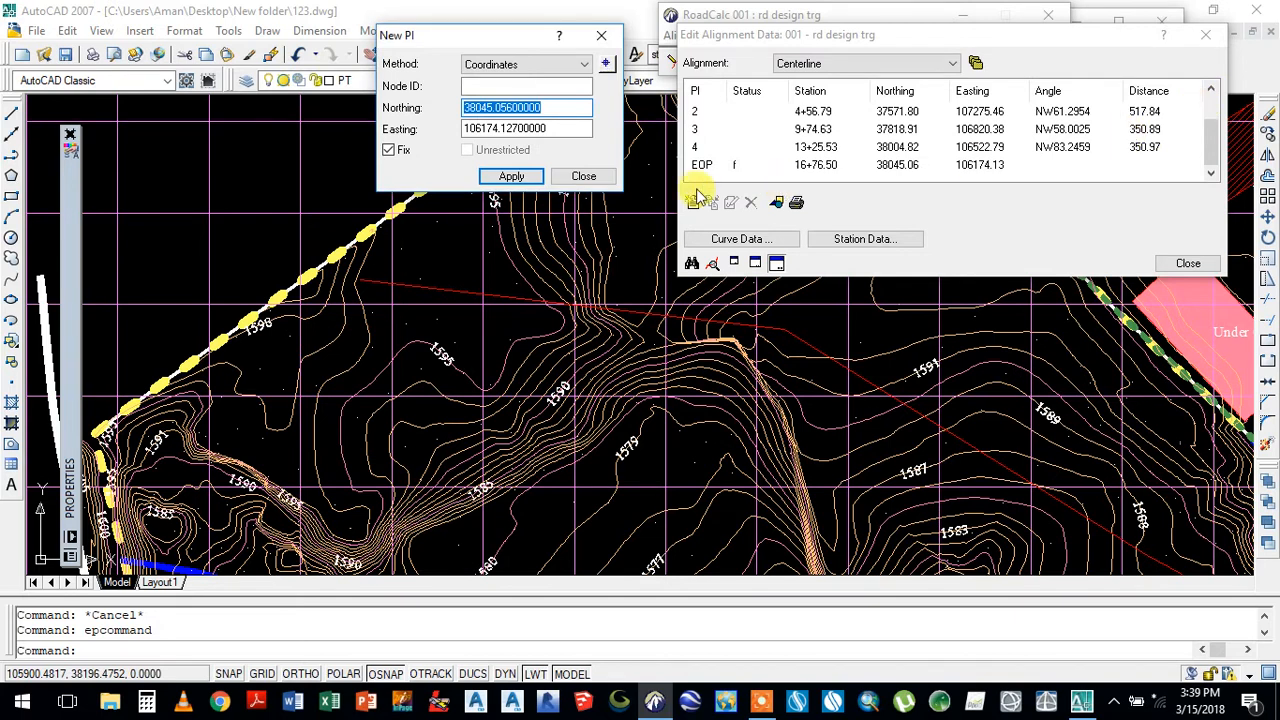
{"action": "left_click", "coordinate": [584, 176]}
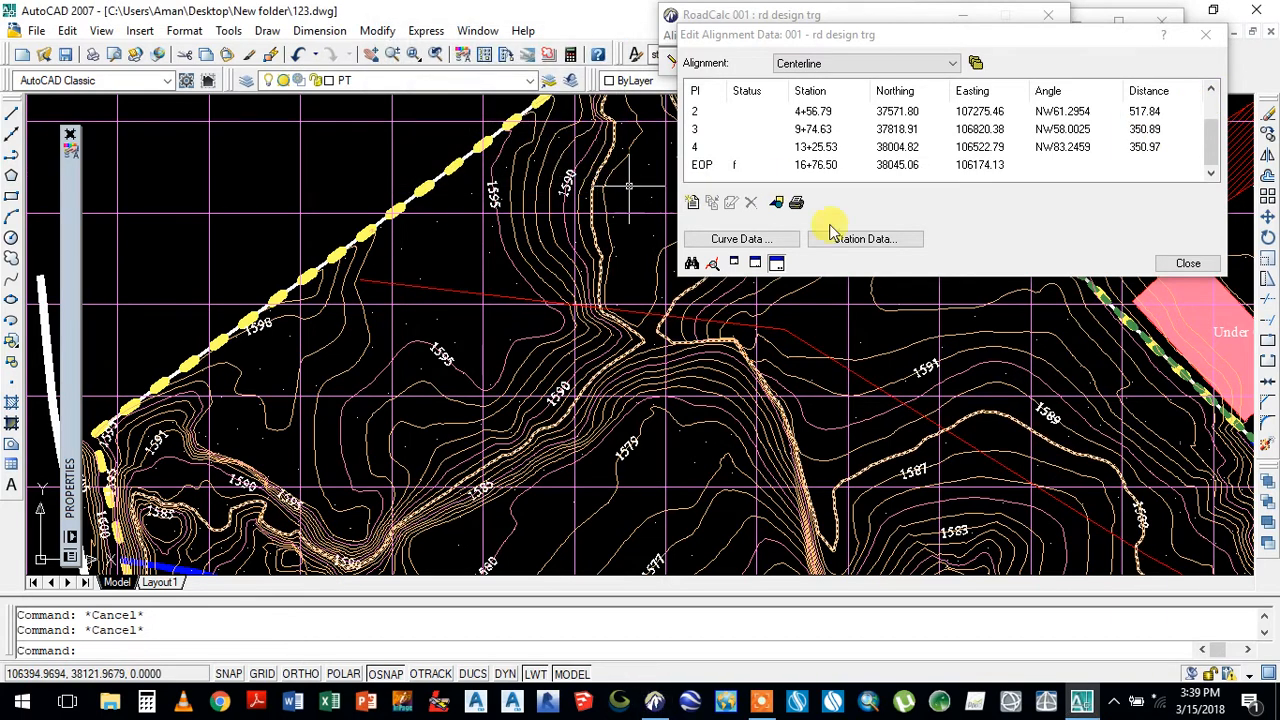
- Modify PI 1 of the Centerline so that it is no longer fixed
{"action": "left_click_drag", "start_coordinate": [1211, 140], "coordinate": [1177, 100]}
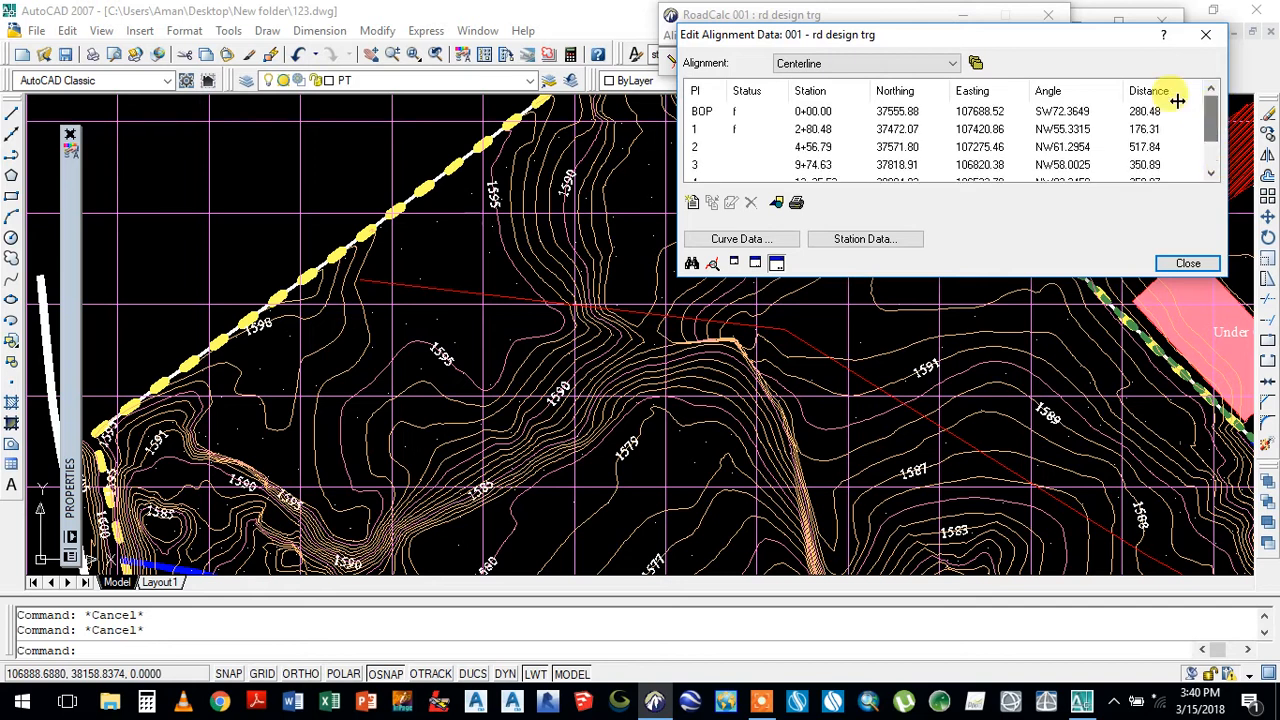
{"action": "left_click", "coordinate": [735, 130]}
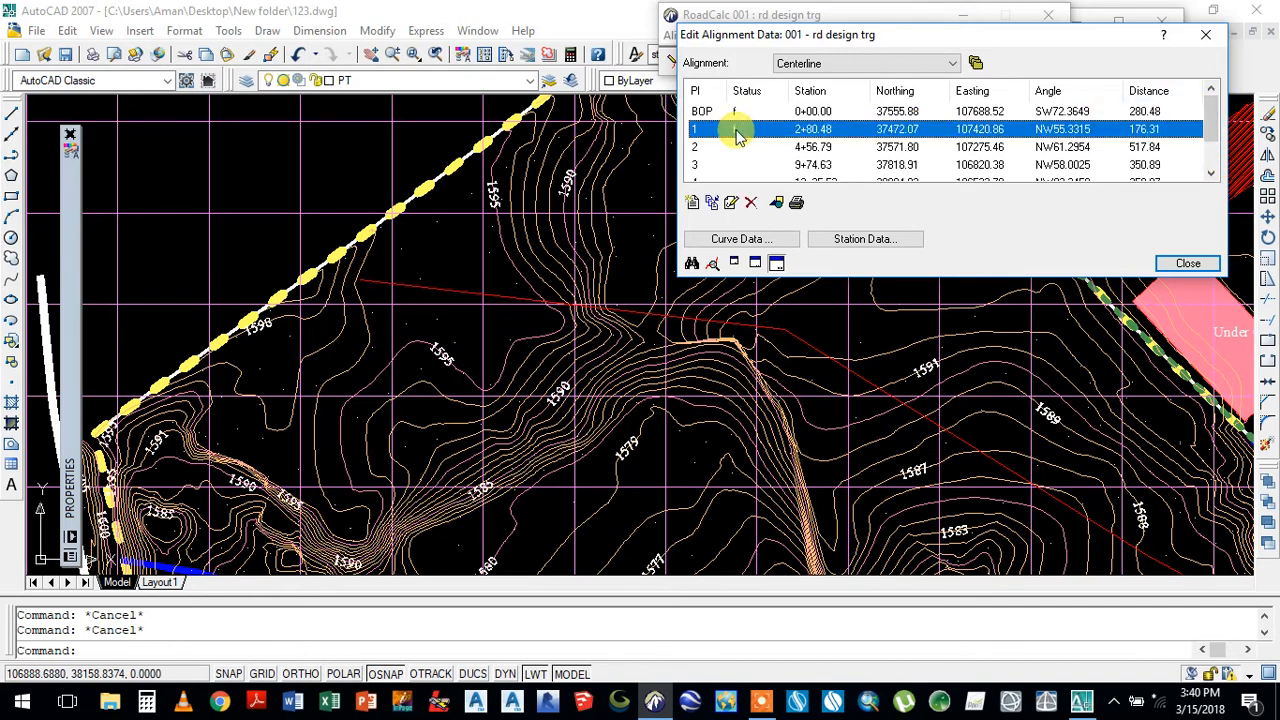
{"action": "left_click", "coordinate": [731, 203]}
{"action": "left_click", "coordinate": [711, 214]}
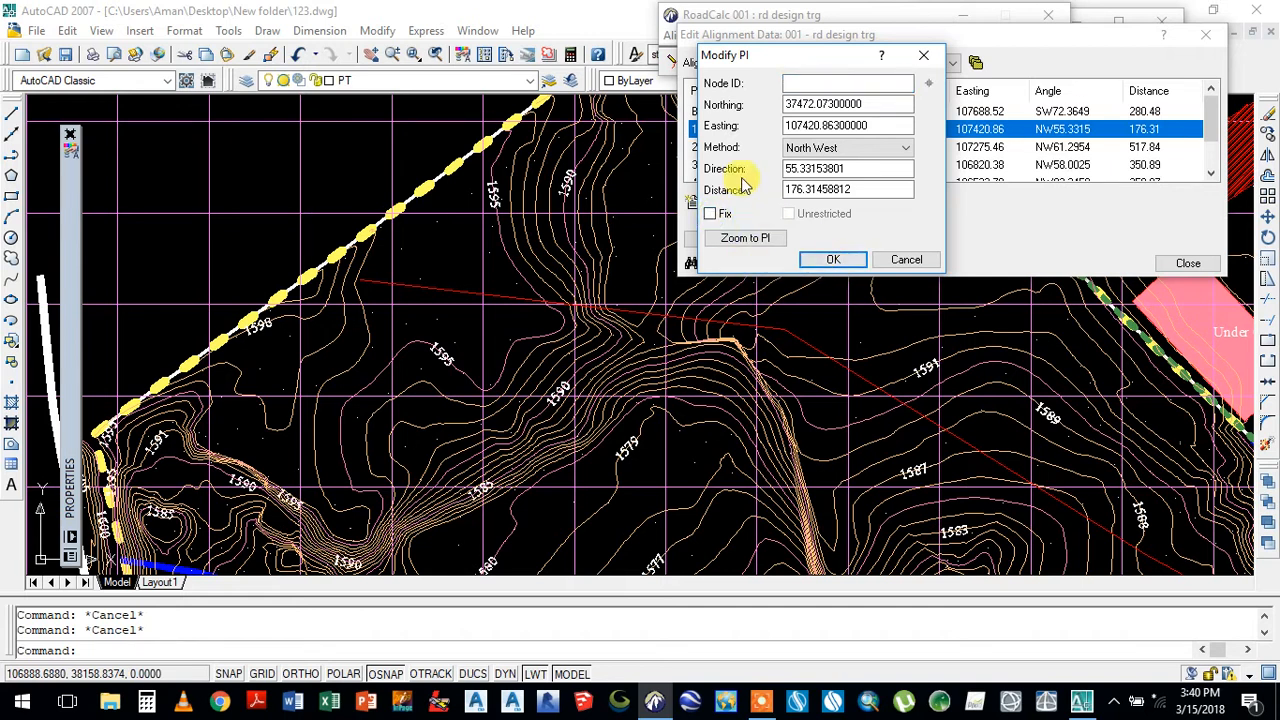
{"action": "left_click", "coordinate": [828, 262]}
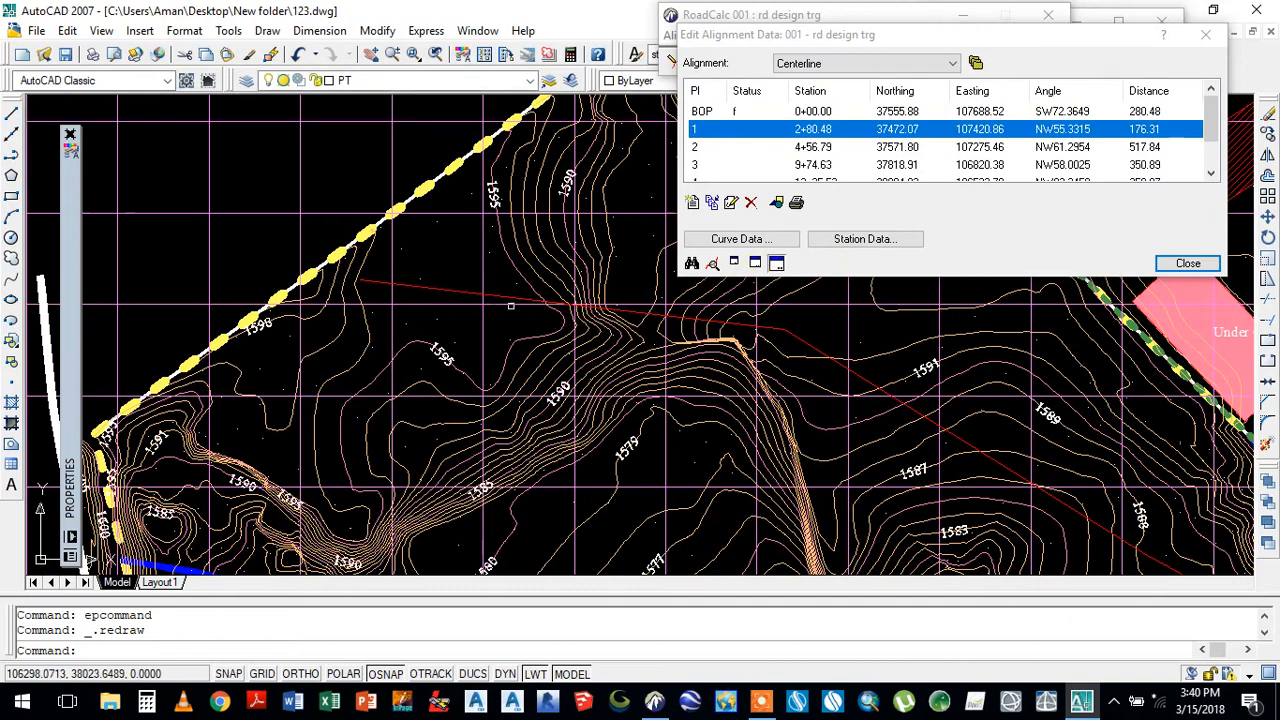
- Stretch the drawn centerline's vertex near the 1588 contour southwest to about easting 106799.09, northing 37789.95
{"action": "scroll", "coordinate": [614, 334], "scroll_direction": "down", "scroll_amount": 5}
{"action": "scroll", "coordinate": [655, 360], "scroll_direction": "up", "scroll_amount": 5}
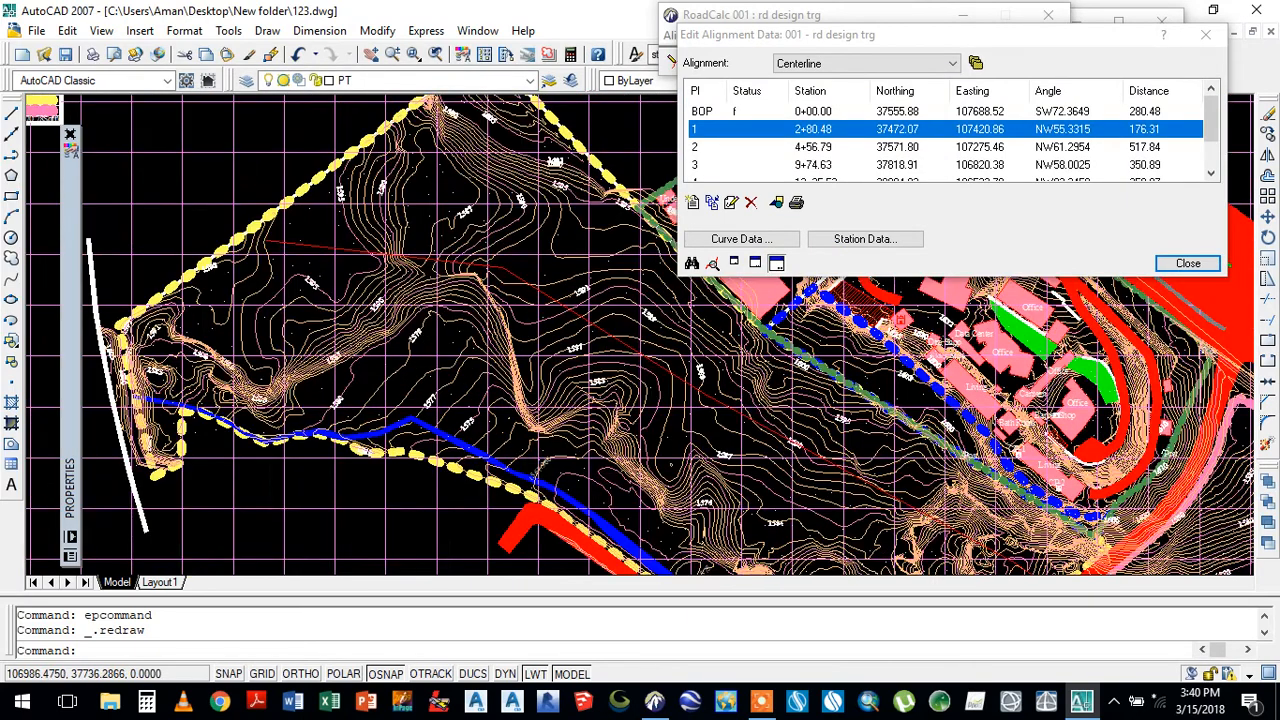
{"action": "left_click", "coordinate": [665, 375]}
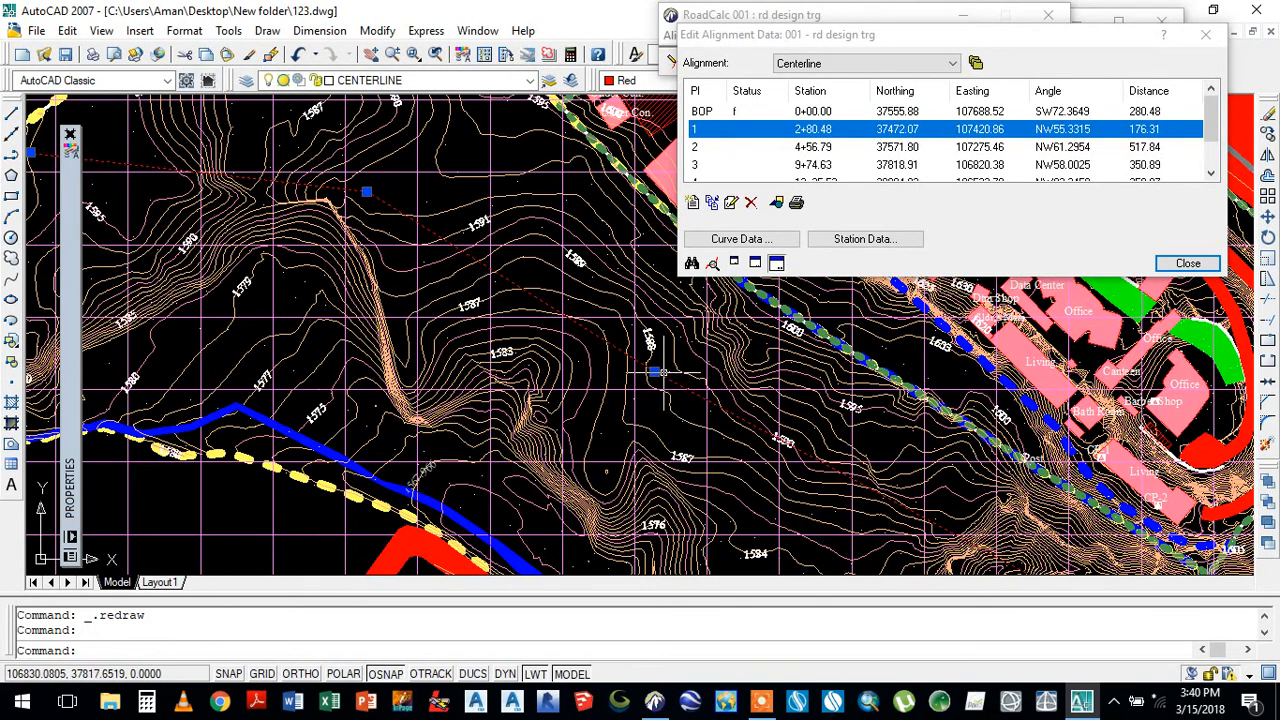
{"action": "scroll", "coordinate": [648, 376], "scroll_direction": "up", "scroll_amount": 3}
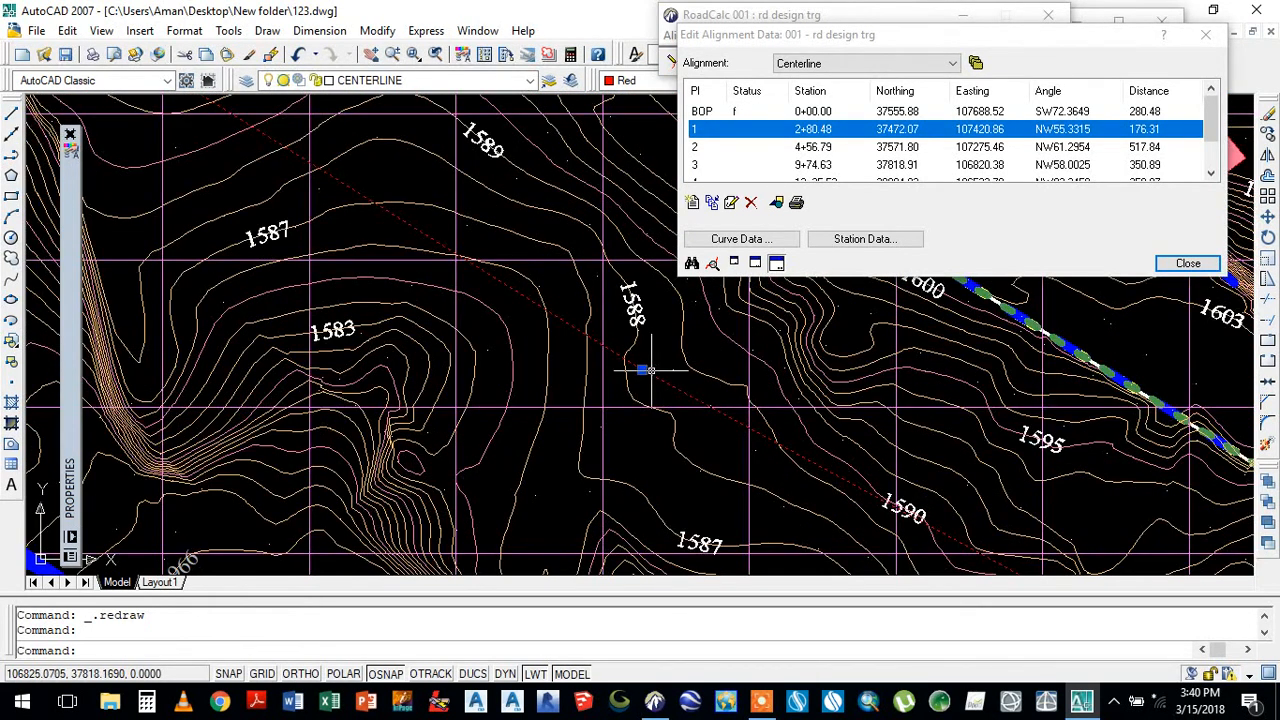
{"action": "left_click", "coordinate": [642, 372]}
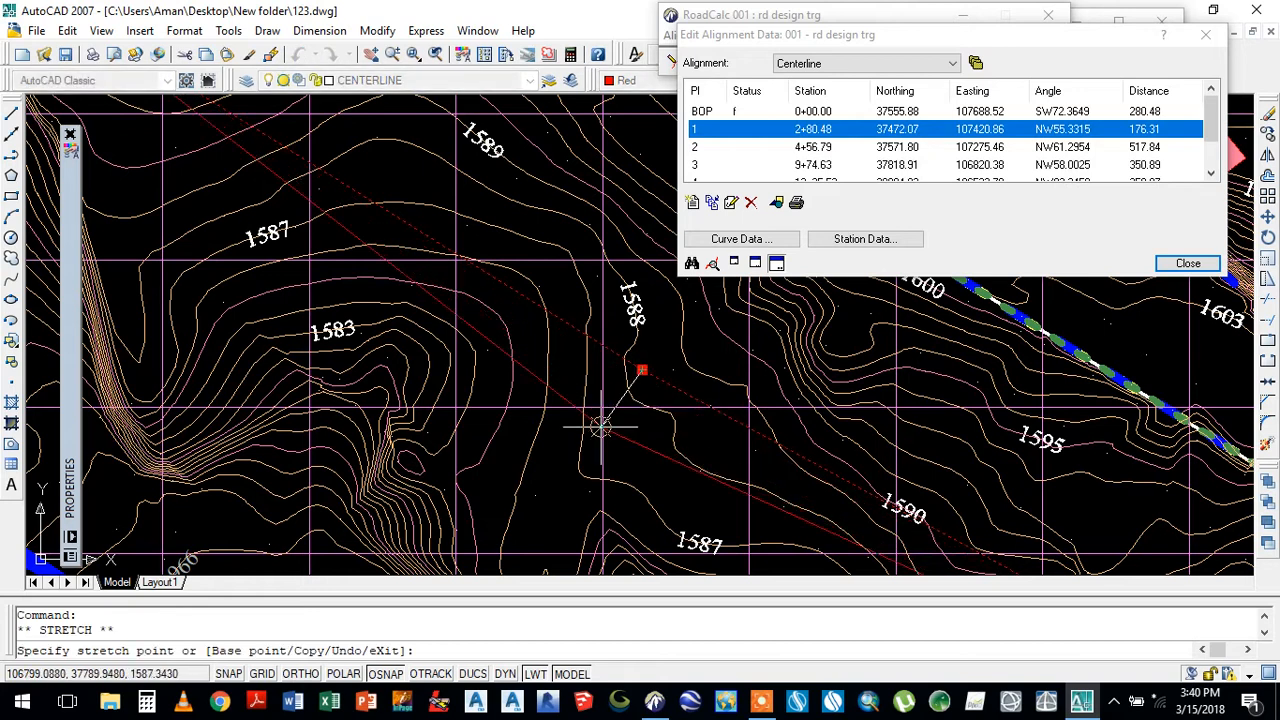
{"action": "left_click", "coordinate": [601, 425]}
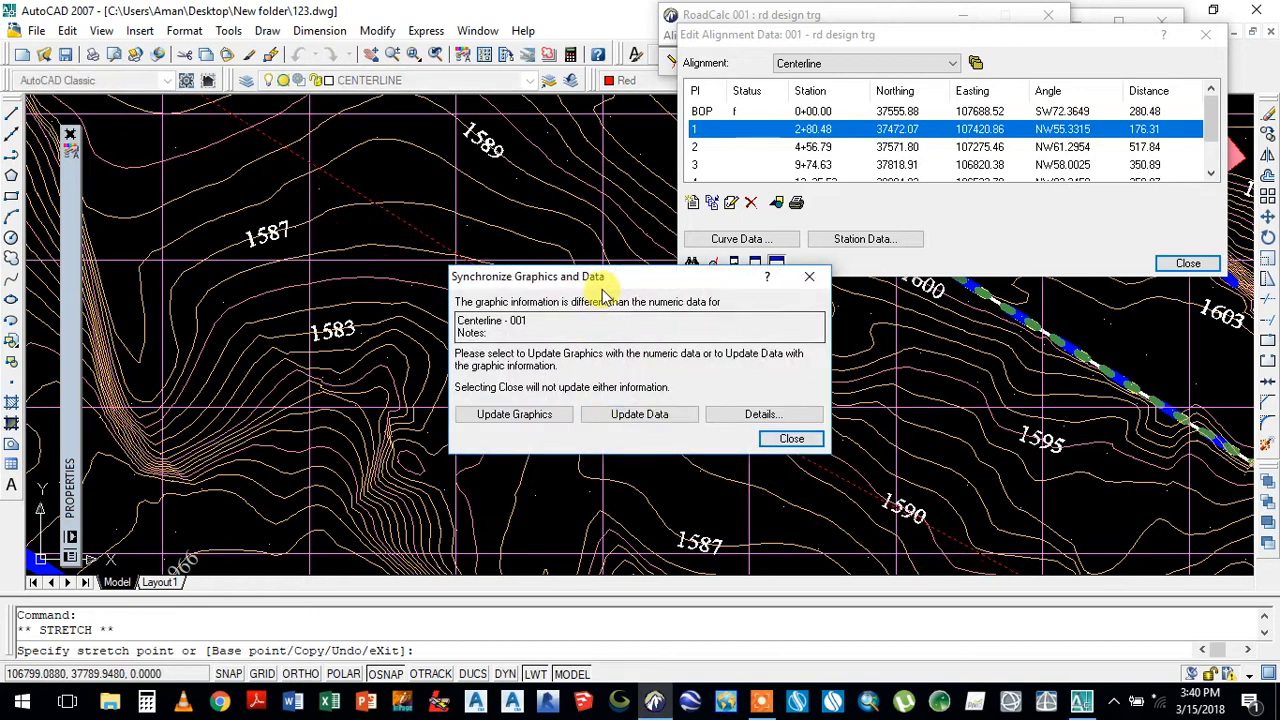
- Synchronize Centerline - 001 by updating its numeric data from the changed graphics
{"action": "left_click_drag", "start_coordinate": [602, 280], "coordinate": [582, 220]}
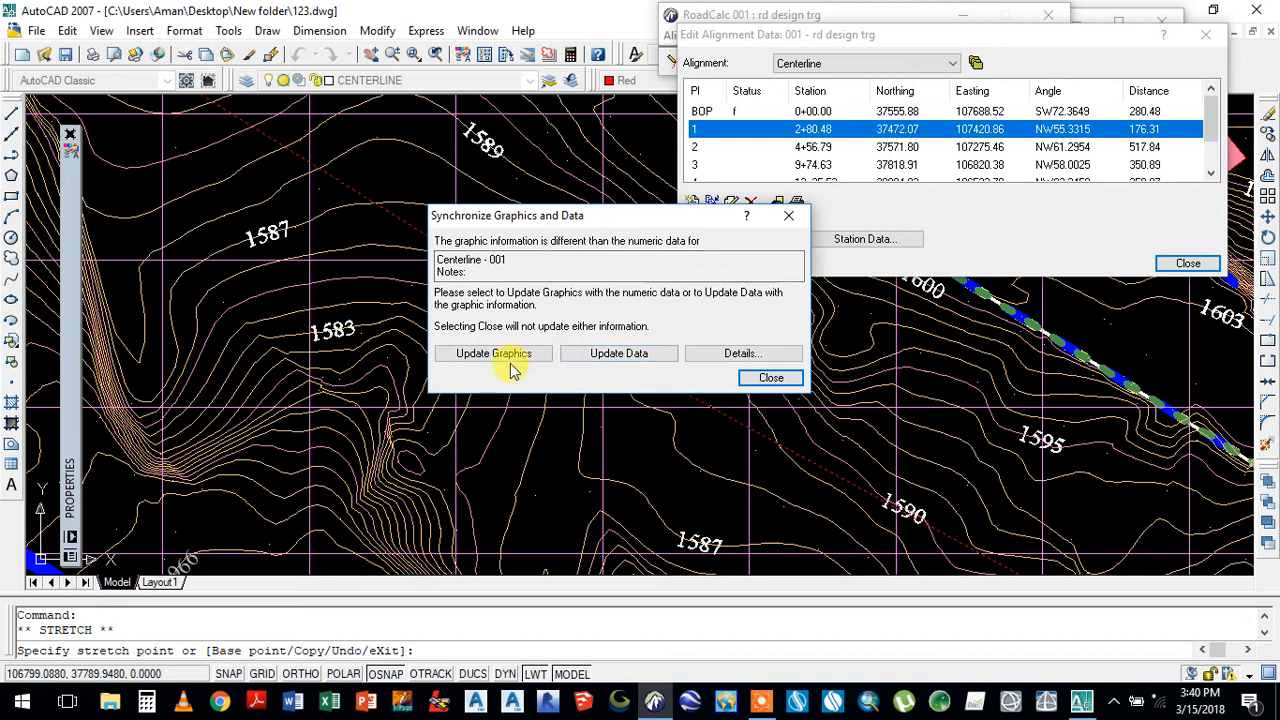
{"action": "mouse_move", "coordinate": [620, 219]}
{"action": "left_mouse_down"}
{"action": "mouse_move", "coordinate": [575, 218]}
{"action": "mouse_move", "coordinate": [358, 296]}
{"action": "left_mouse_up"}
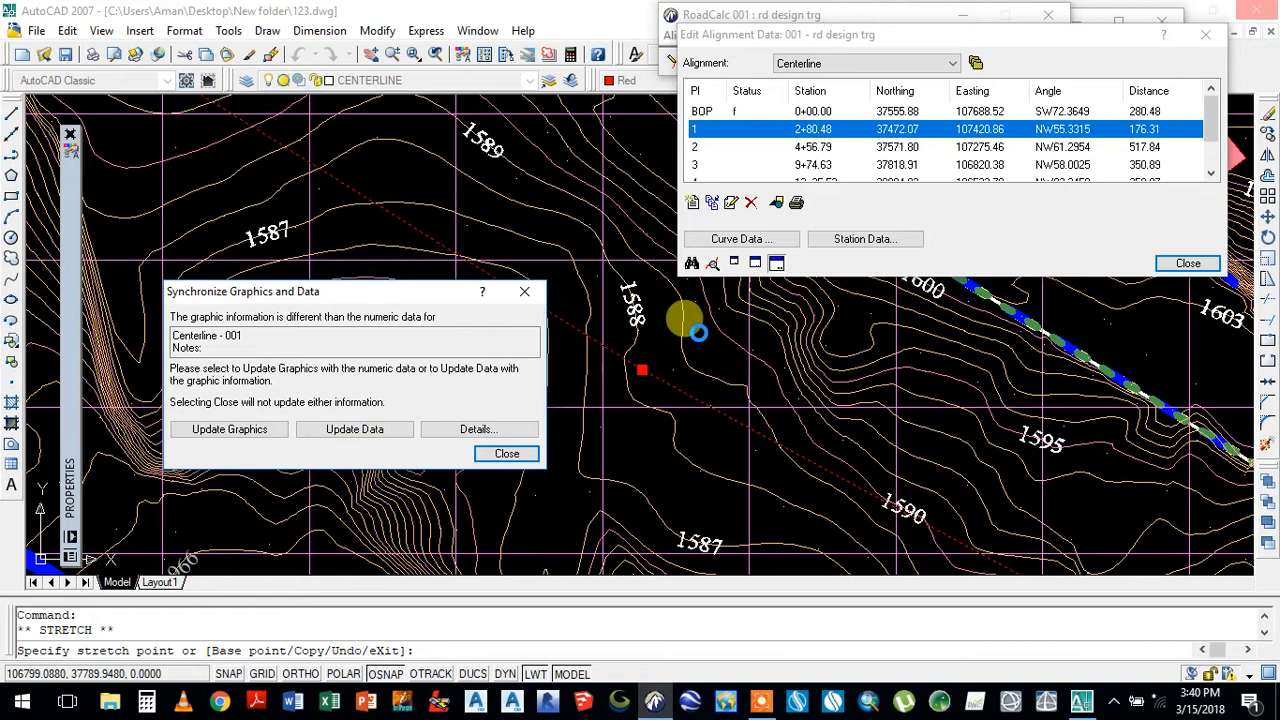
{"action": "left_click", "coordinate": [378, 433]}
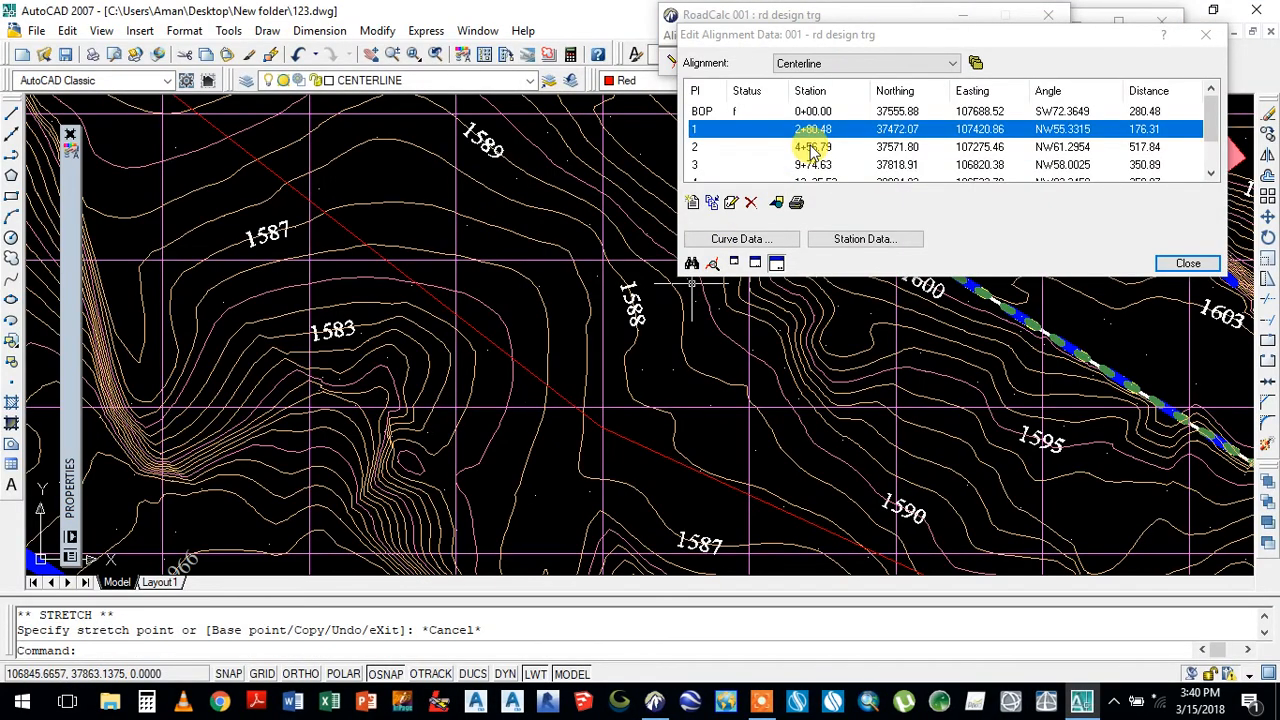
{"action": "scroll", "coordinate": [613, 435], "scroll_direction": "down", "scroll_amount": 4}
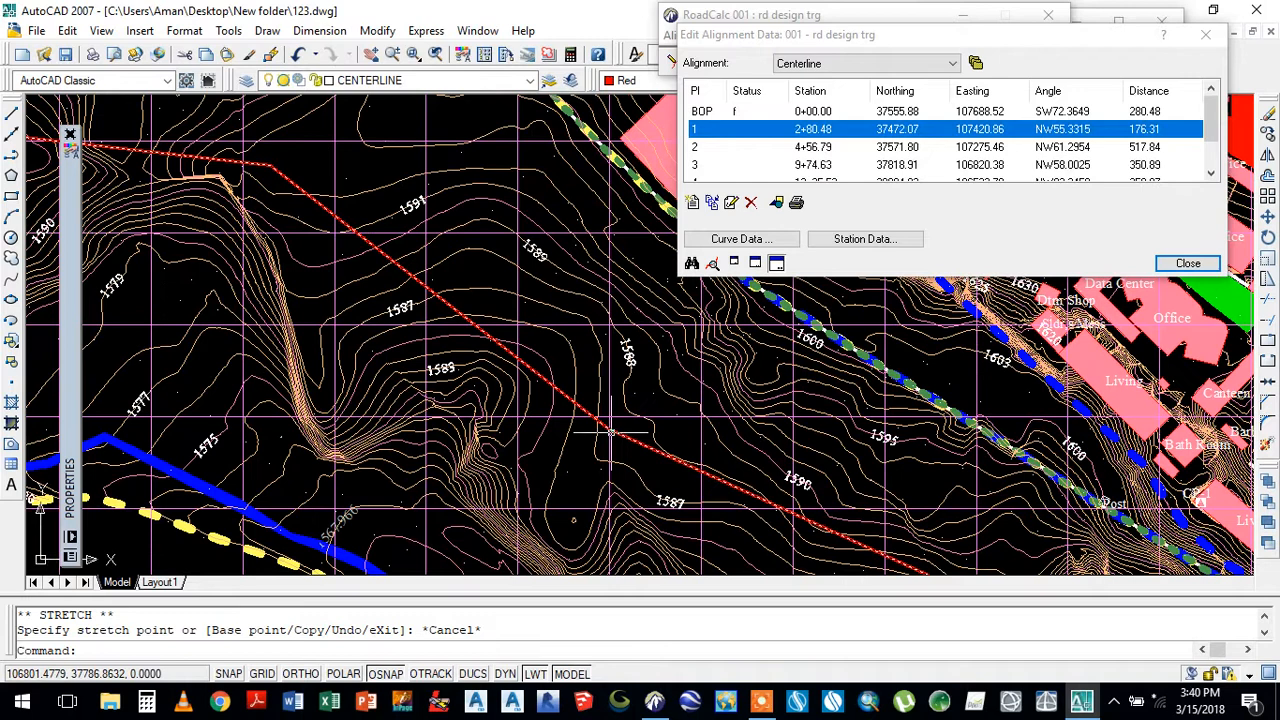
{"action": "scroll", "coordinate": [608, 432], "scroll_direction": "down", "scroll_amount": 2}
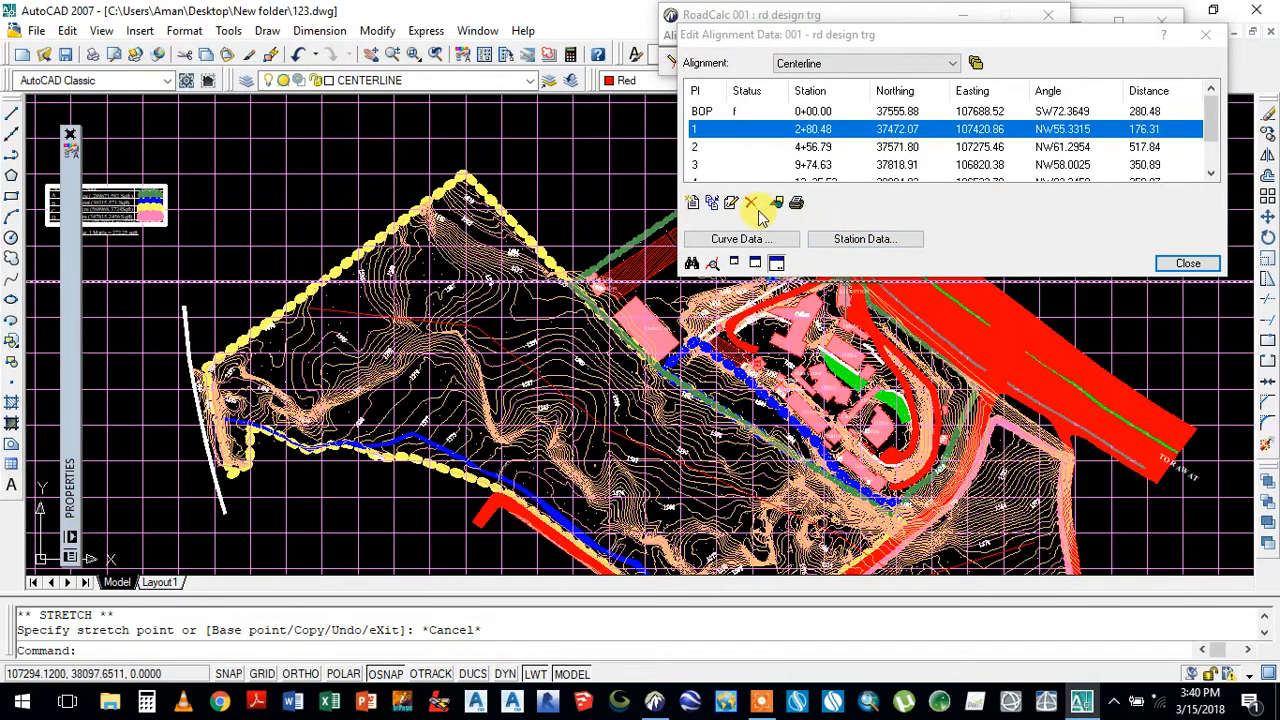
- Review PI 3's coordinates, direction and distance in its modify settings, and leave without applying changes
{"action": "left_click", "coordinate": [816, 165]}
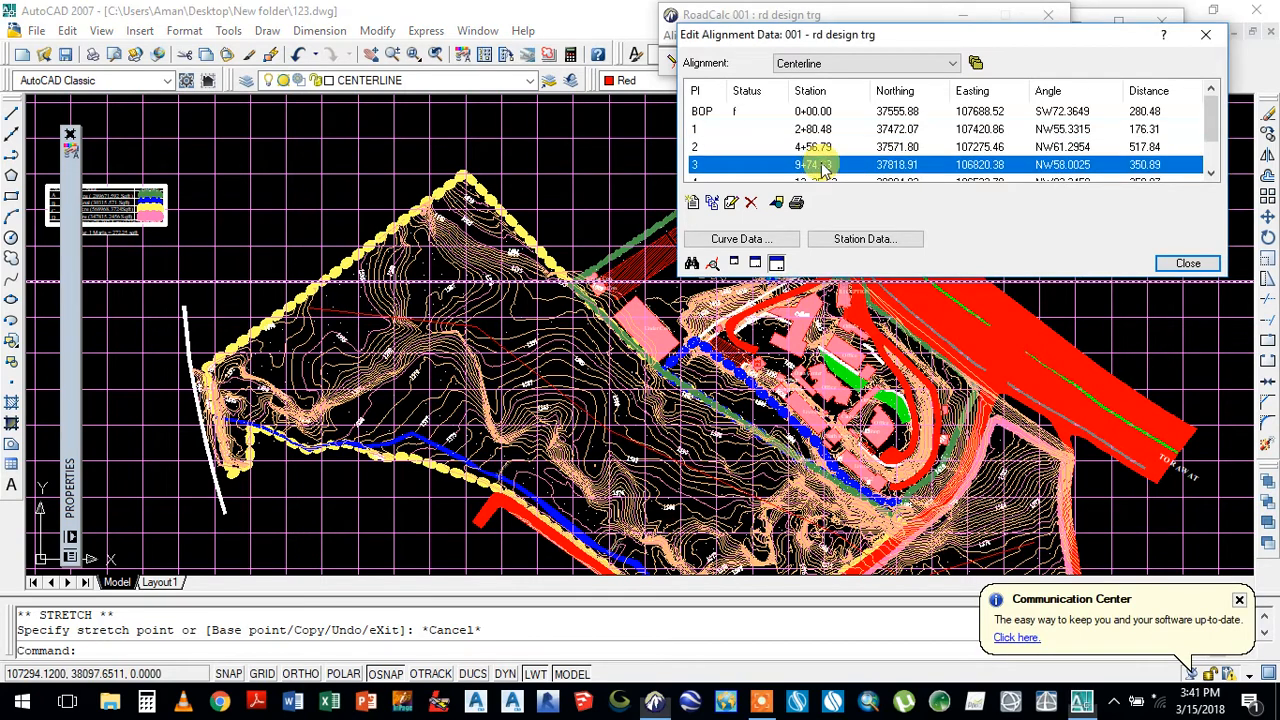
{"action": "left_click", "coordinate": [733, 203]}
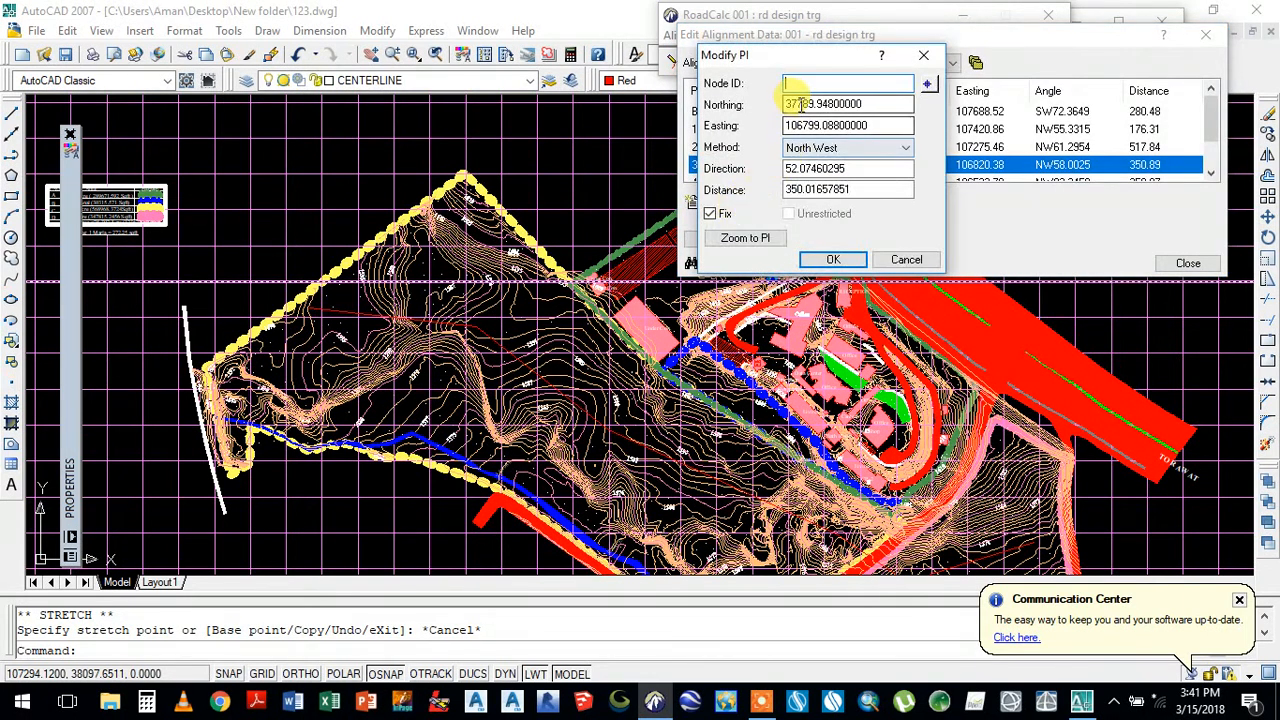
{"action": "left_click", "coordinate": [815, 190]}
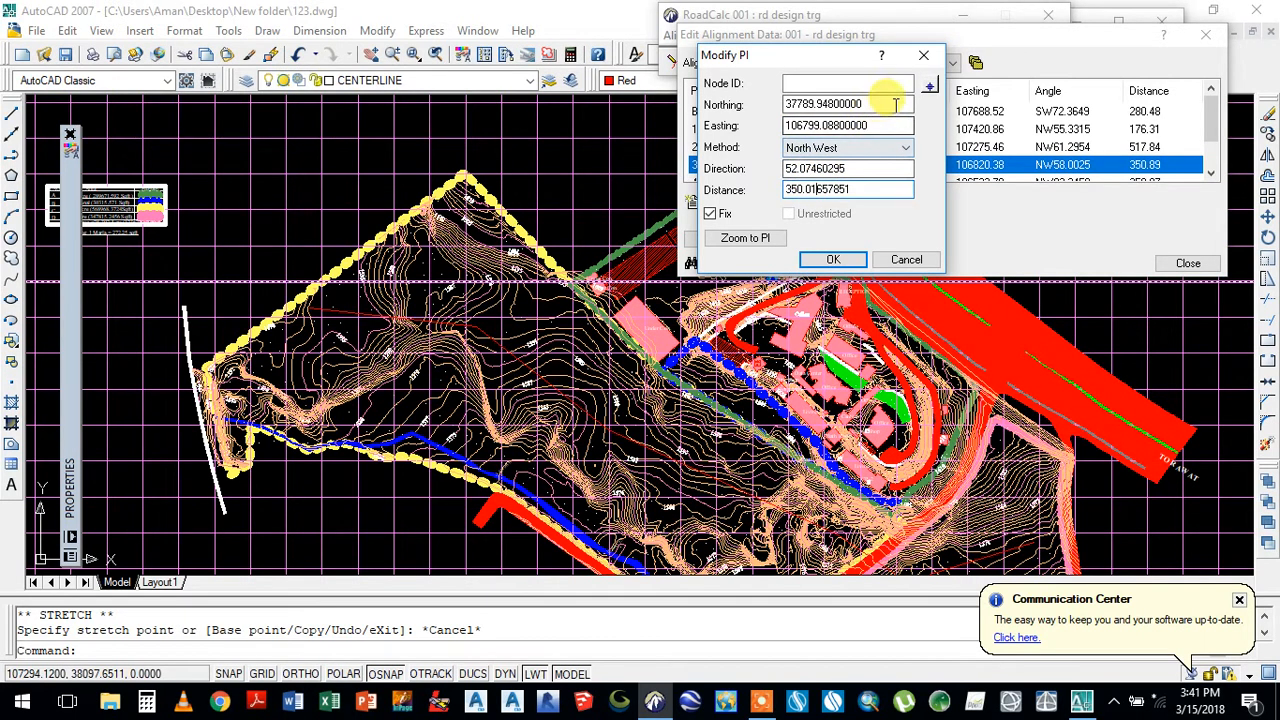
{"action": "left_click", "coordinate": [906, 259]}
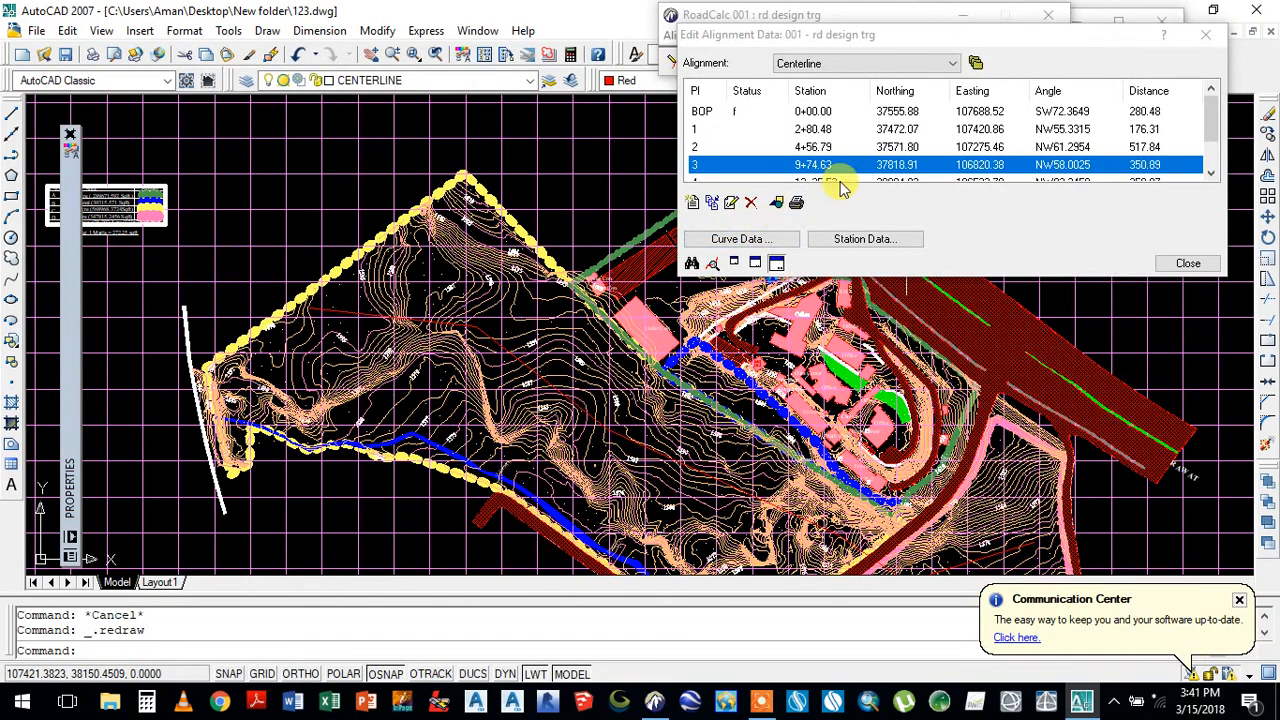
- Open the Centerline's horizontal curve data and go to the curve at PI 1
{"action": "left_click_drag", "start_coordinate": [948, 40], "coordinate": [828, 18]}
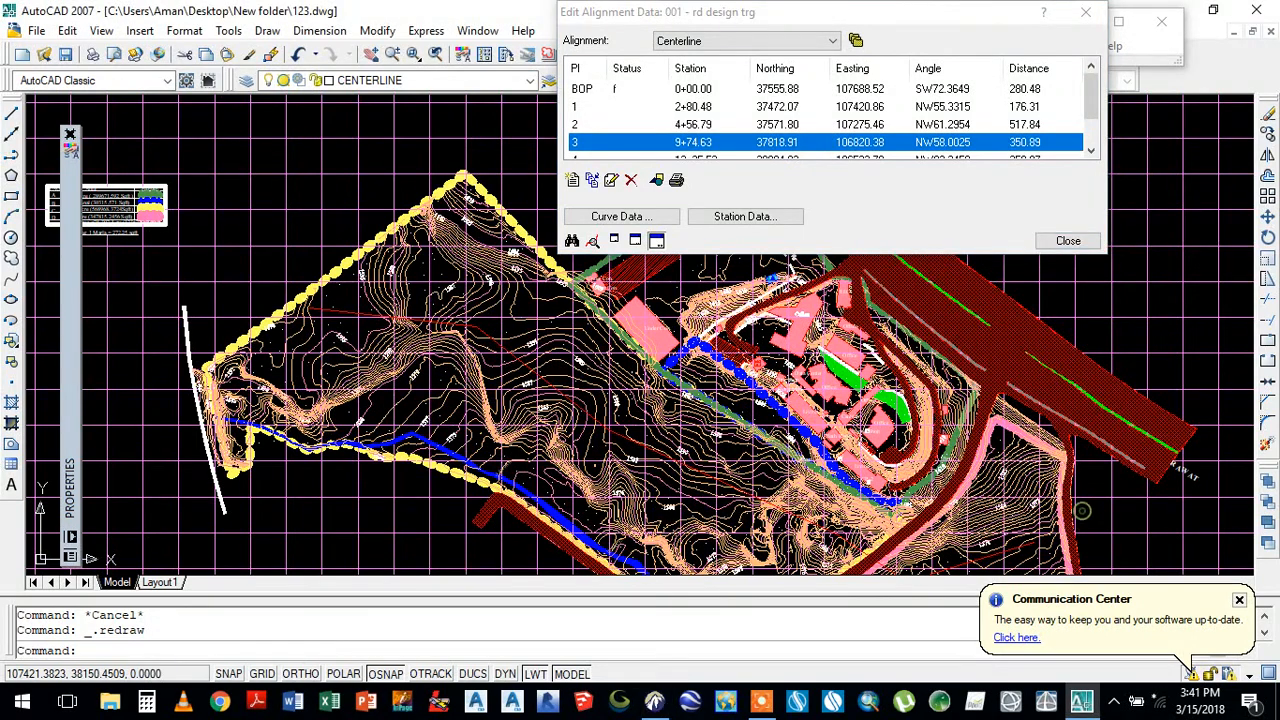
{"action": "scroll", "coordinate": [738, 411], "scroll_direction": "down", "scroll_amount": 8}
{"action": "scroll", "coordinate": [808, 462], "scroll_direction": "up", "scroll_amount": 9}
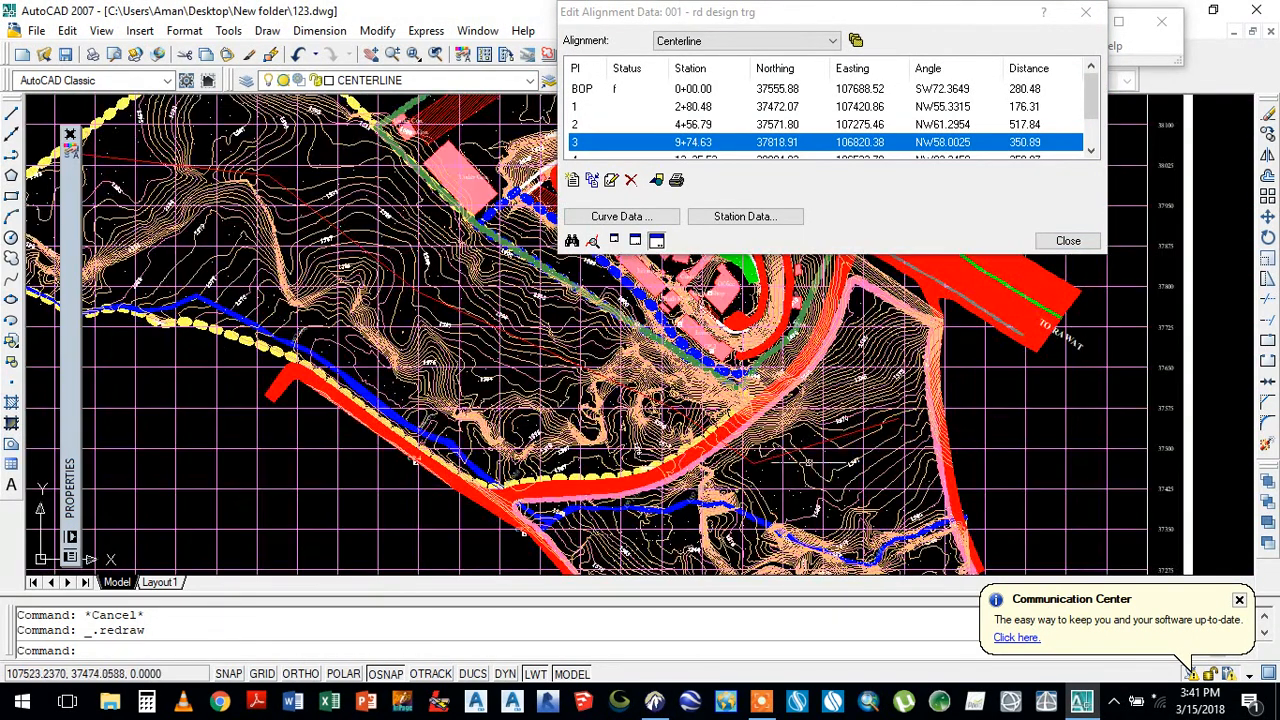
{"action": "scroll", "coordinate": [864, 436], "scroll_direction": "up", "scroll_amount": 5}
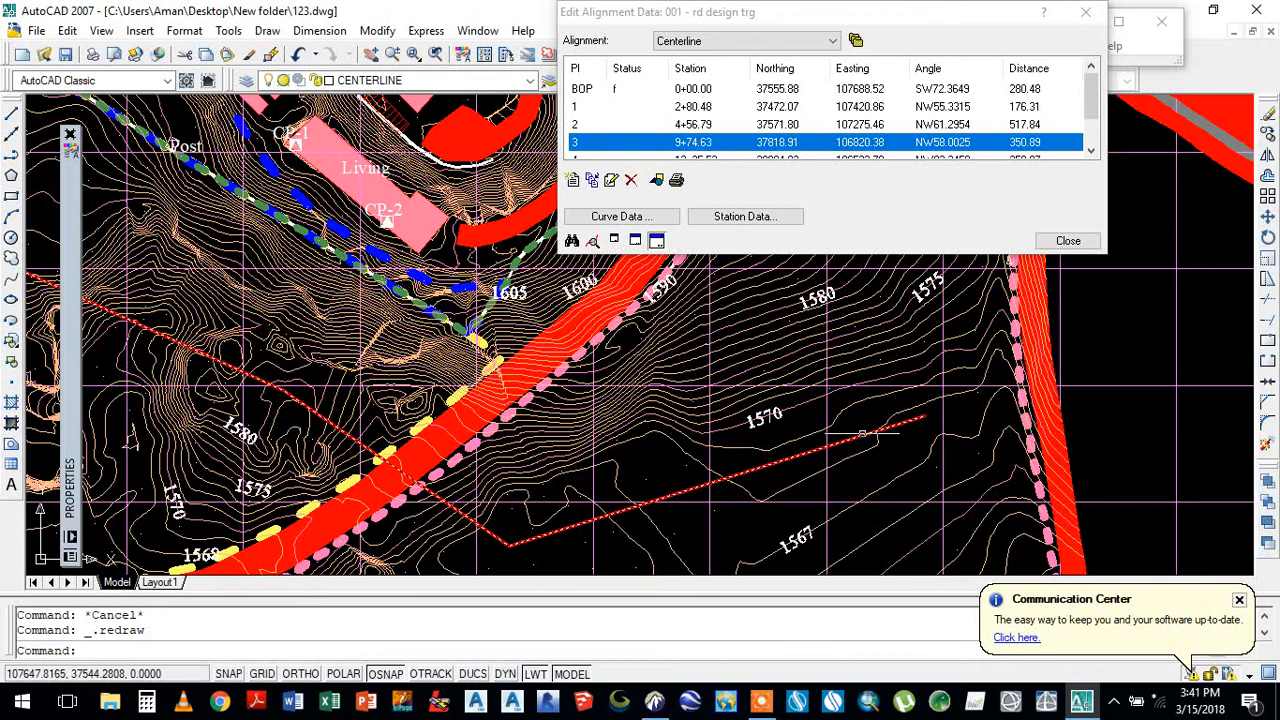
{"action": "left_click", "coordinate": [654, 240]}
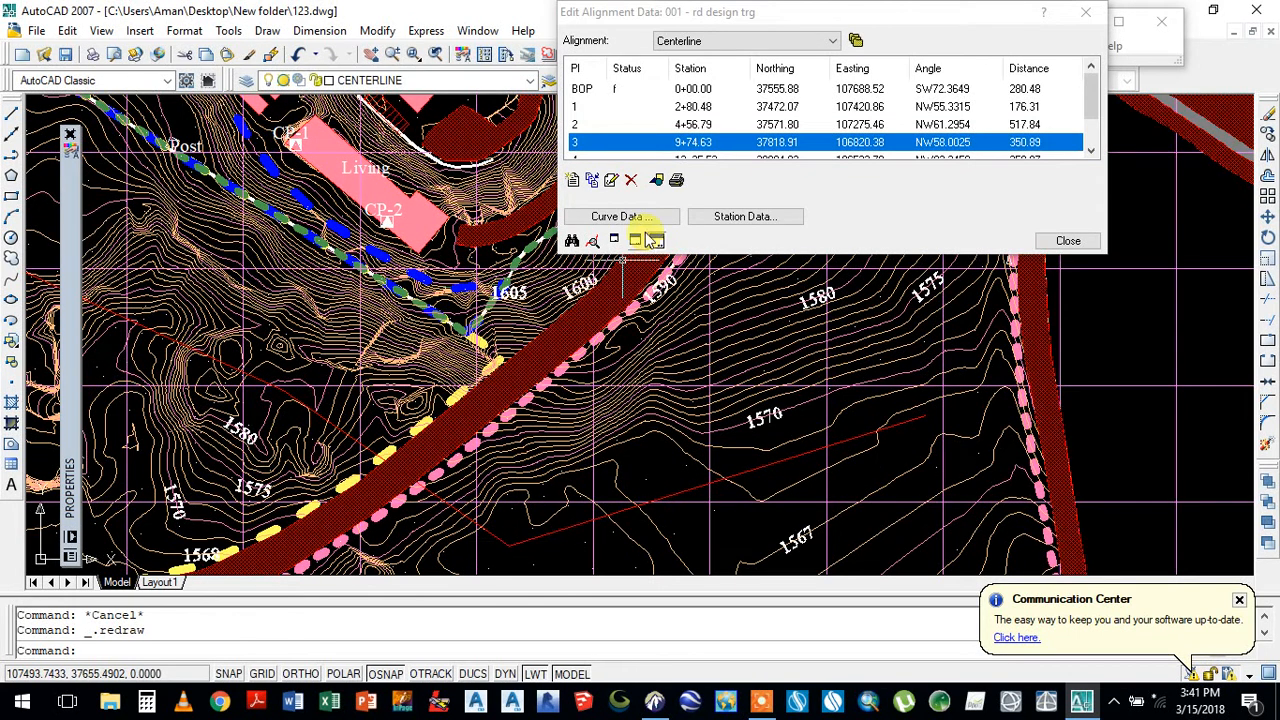
{"action": "left_click", "coordinate": [622, 217]}
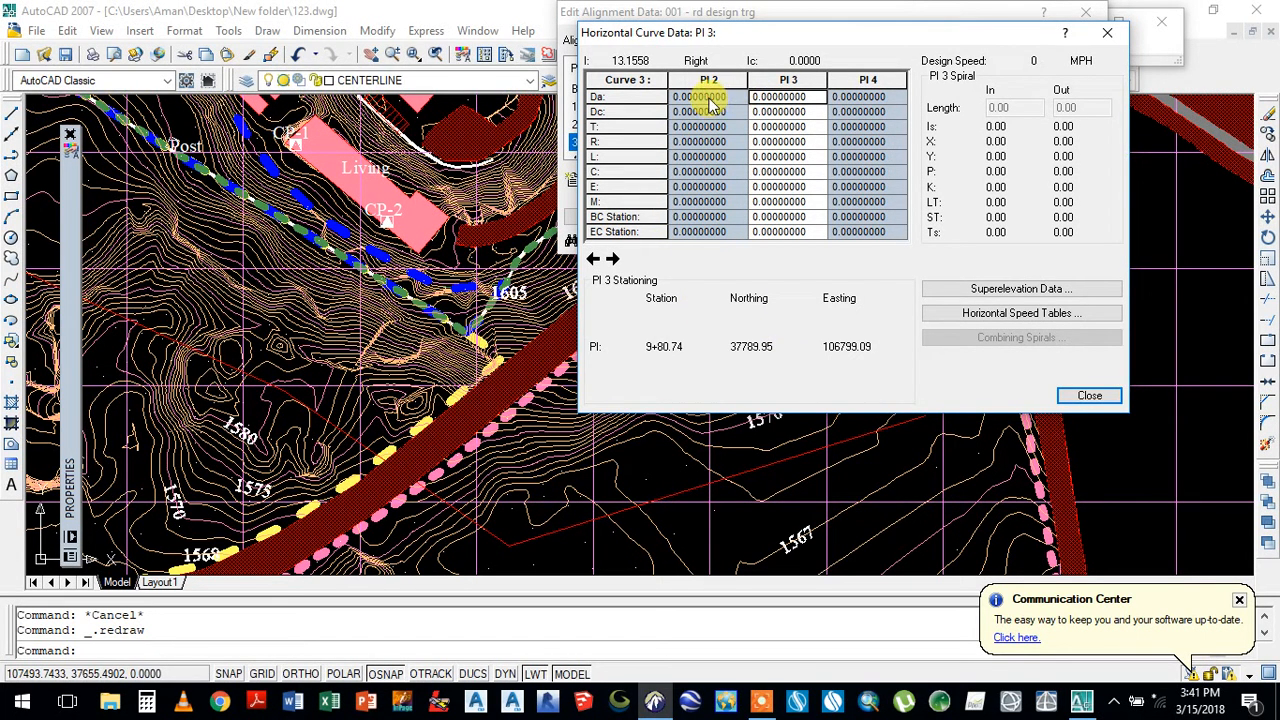
{"action": "left_click", "coordinate": [593, 260]}
{"action": "left_click", "coordinate": [593, 260]}
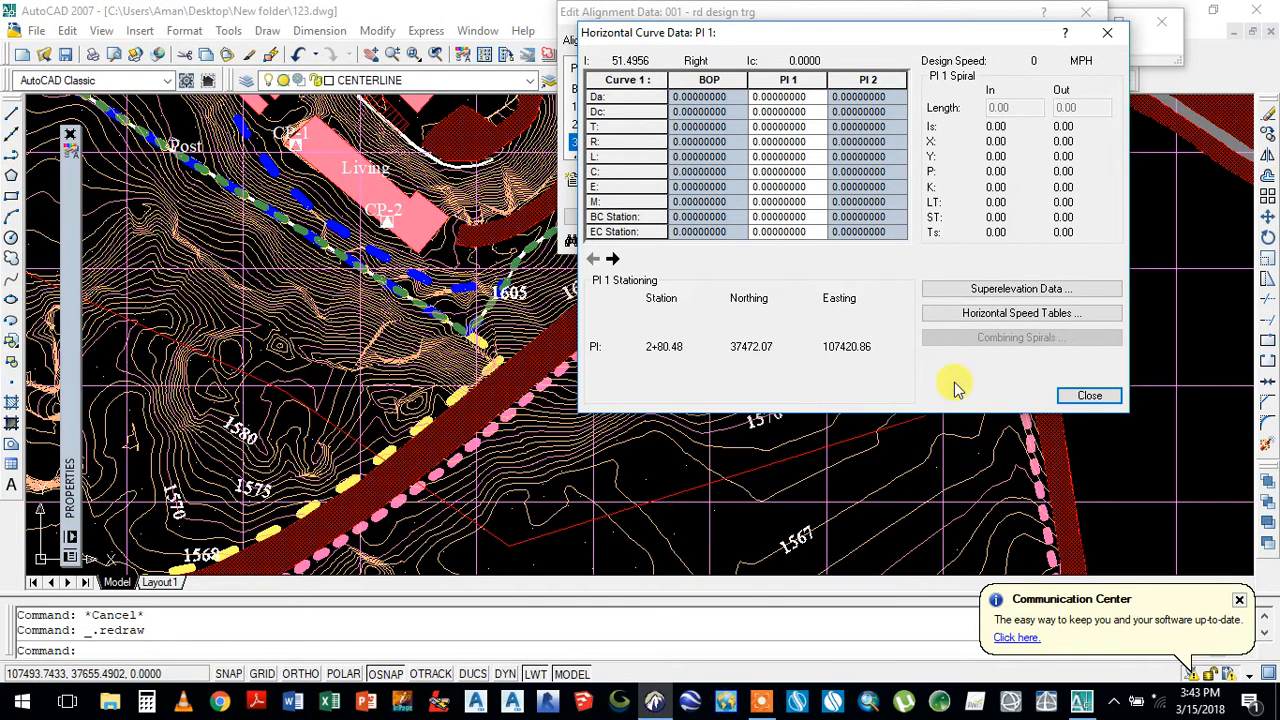
- Open the horizontal speed tables, choose AASHTO 6% MSE MAX, 2% CROWN, and select speed 40
{"action": "left_click", "coordinate": [1012, 318]}
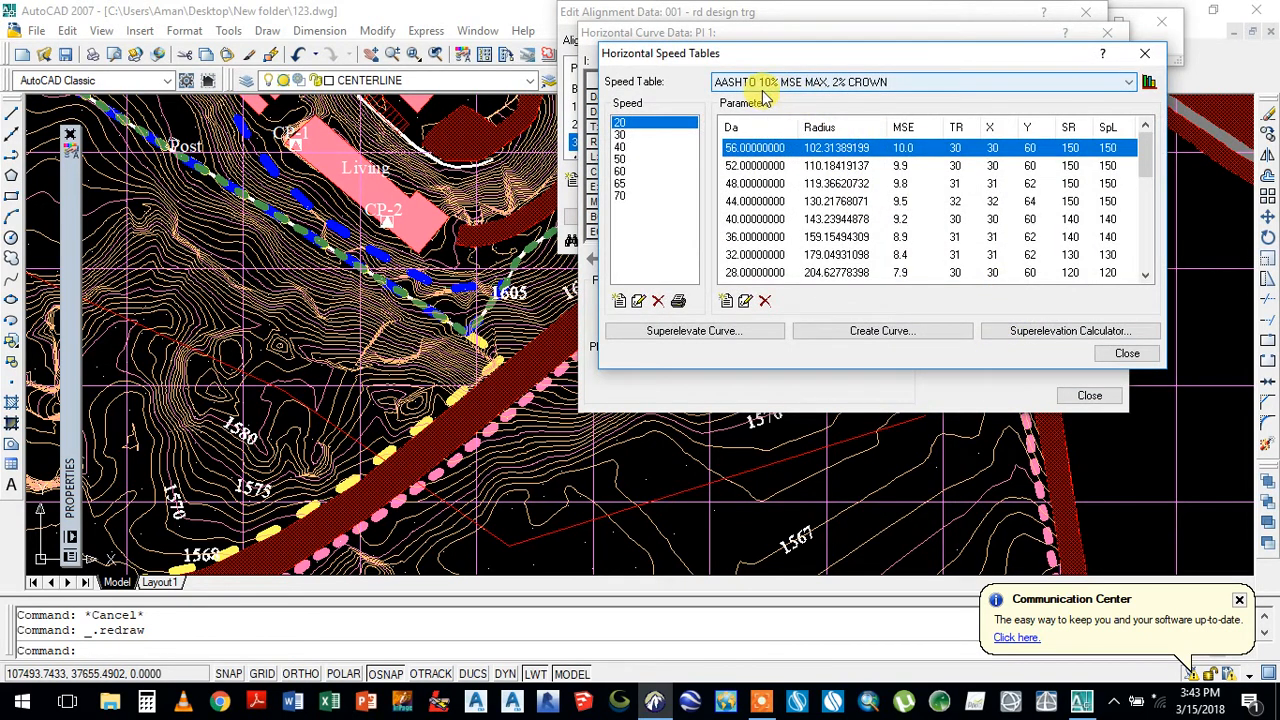
{"action": "left_click", "coordinate": [920, 85]}
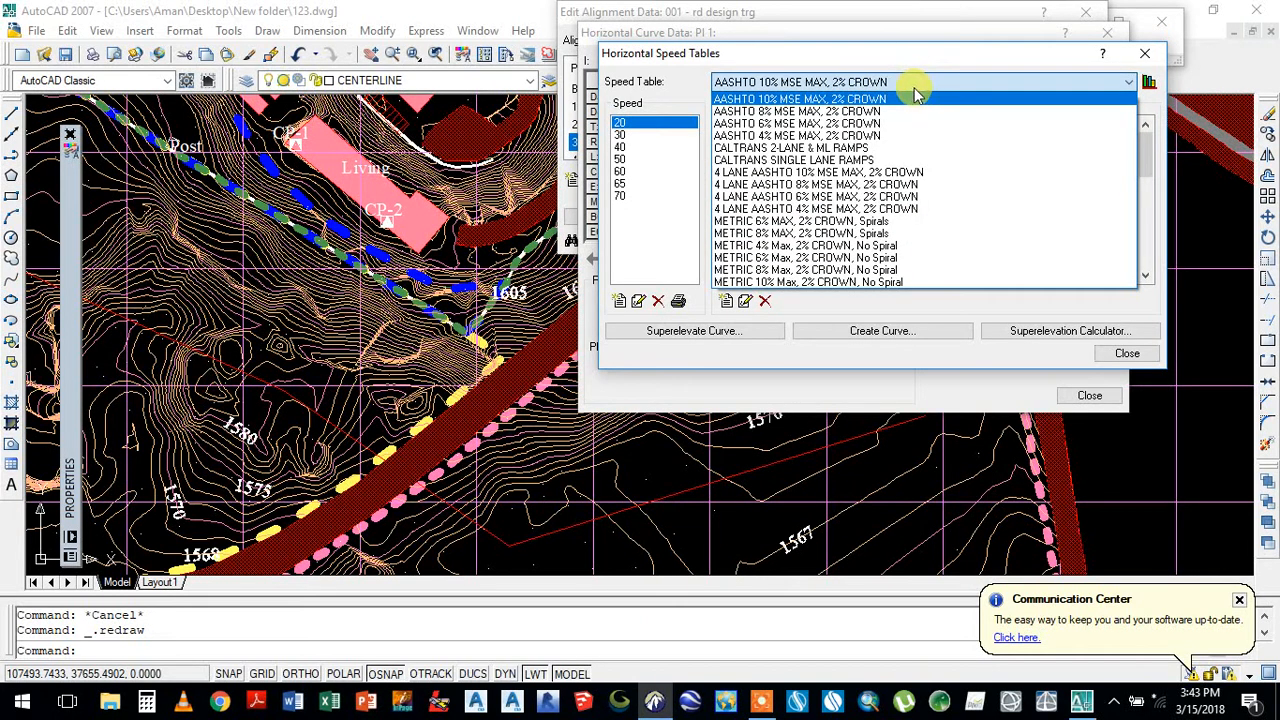
{"action": "left_click", "coordinate": [787, 123]}
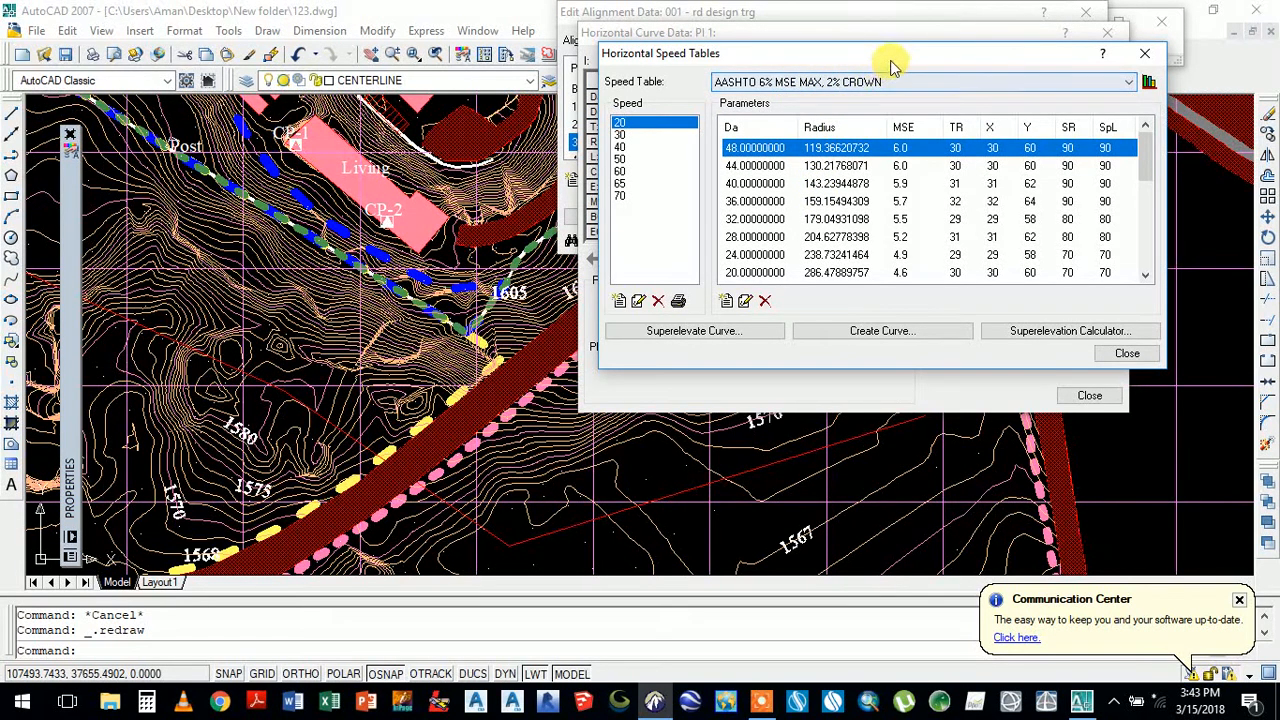
{"action": "left_click_drag", "start_coordinate": [888, 60], "coordinate": [892, 40]}
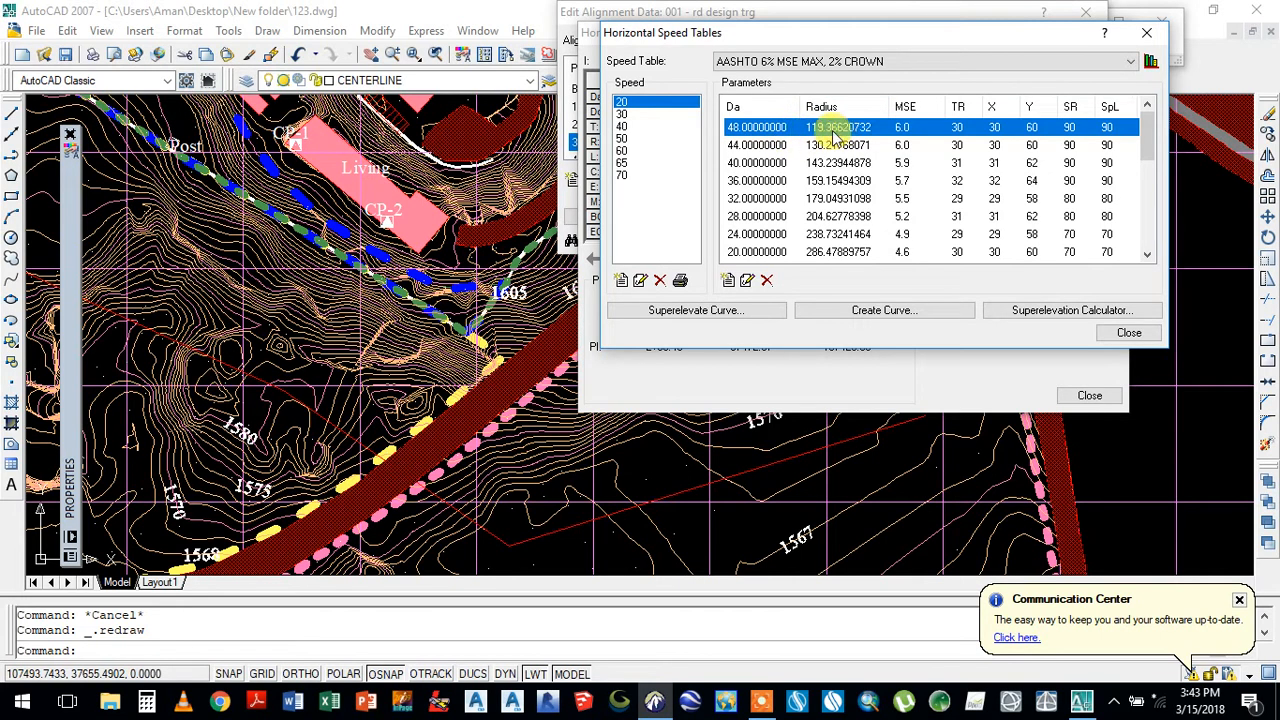
{"action": "left_click", "coordinate": [623, 127]}
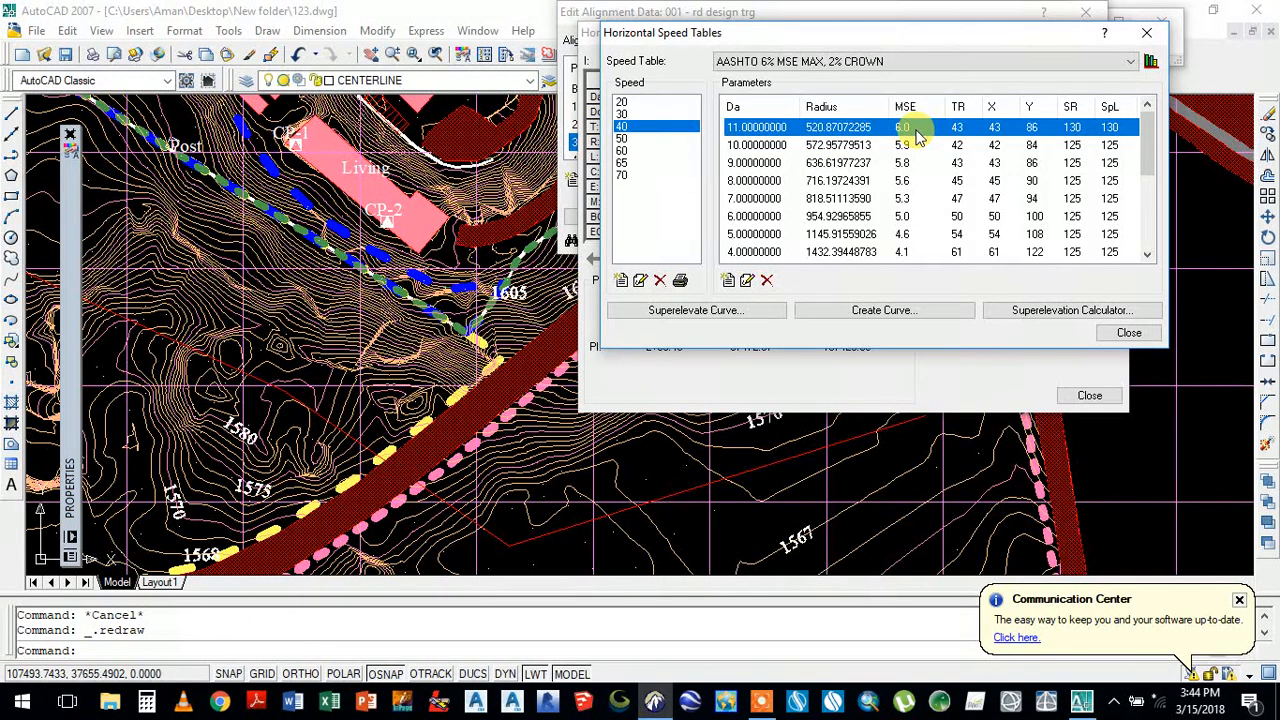
- Examine the radius and superelevation parameters listed for speed 40, from the flattest curves to the sharpest
{"action": "left_click_drag", "start_coordinate": [1145, 157], "coordinate": [1155, 233]}
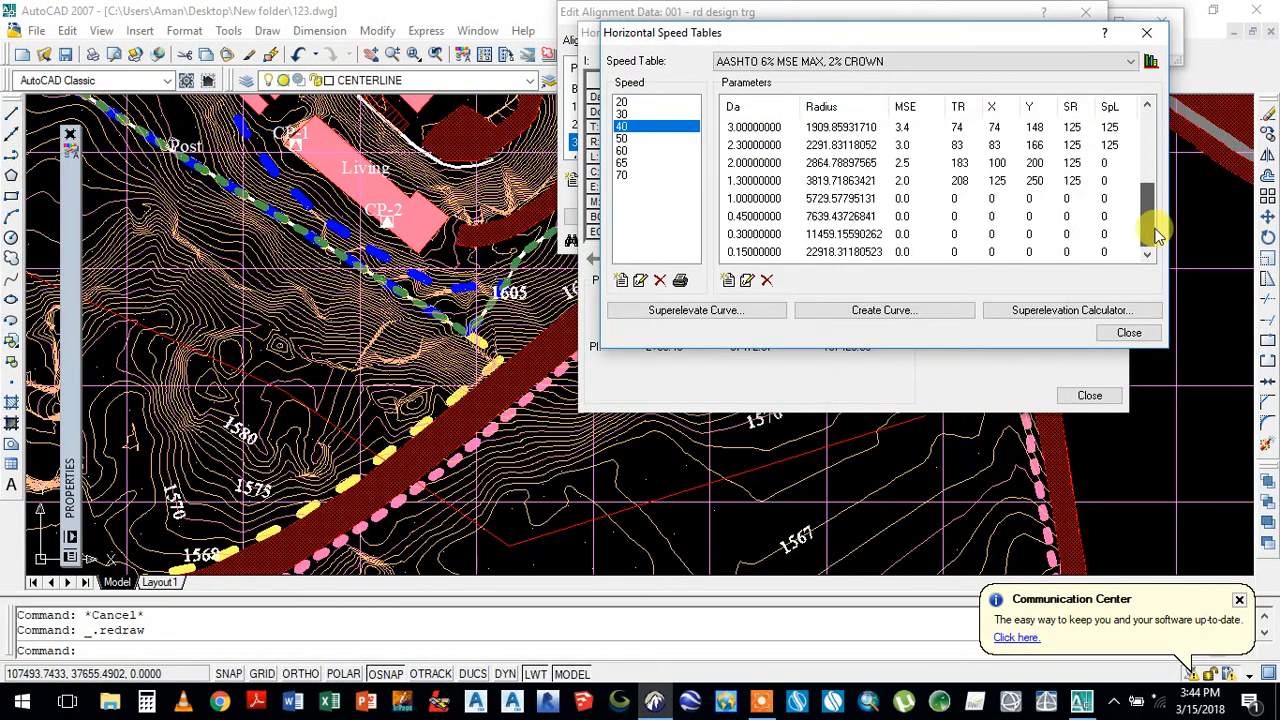
{"action": "left_click", "coordinate": [833, 200]}
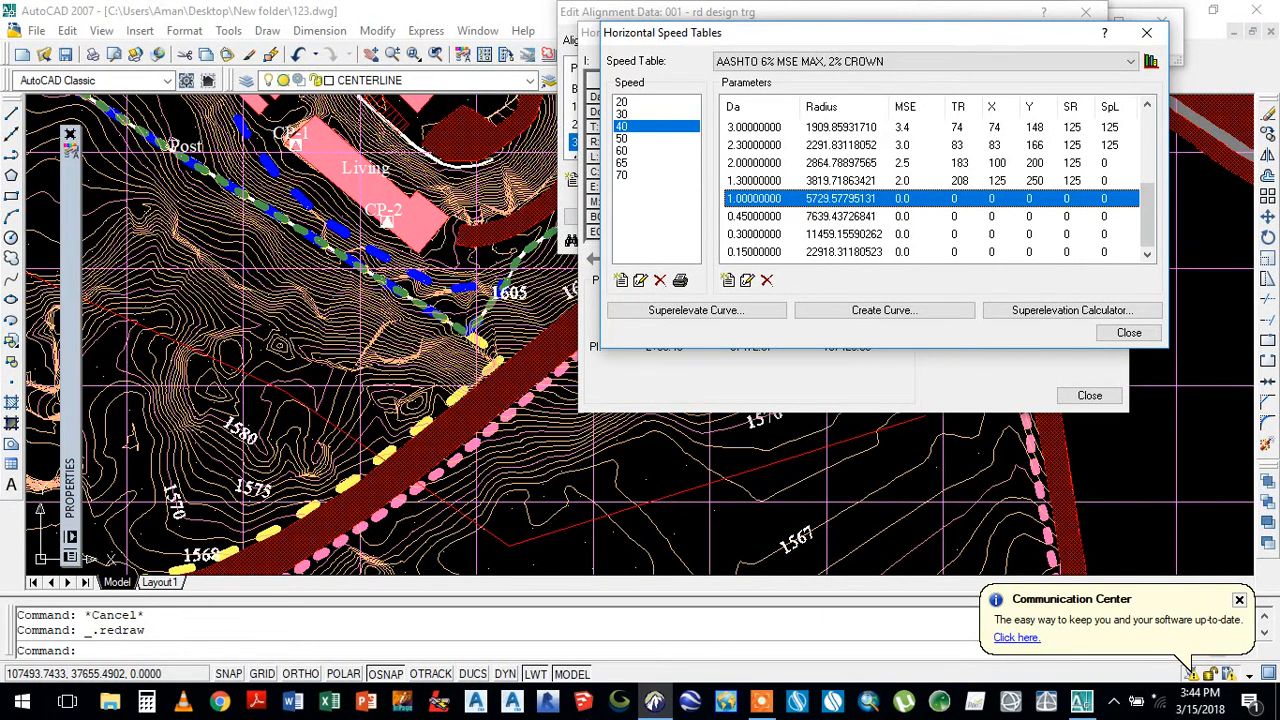
{"action": "left_click", "coordinate": [803, 206]}
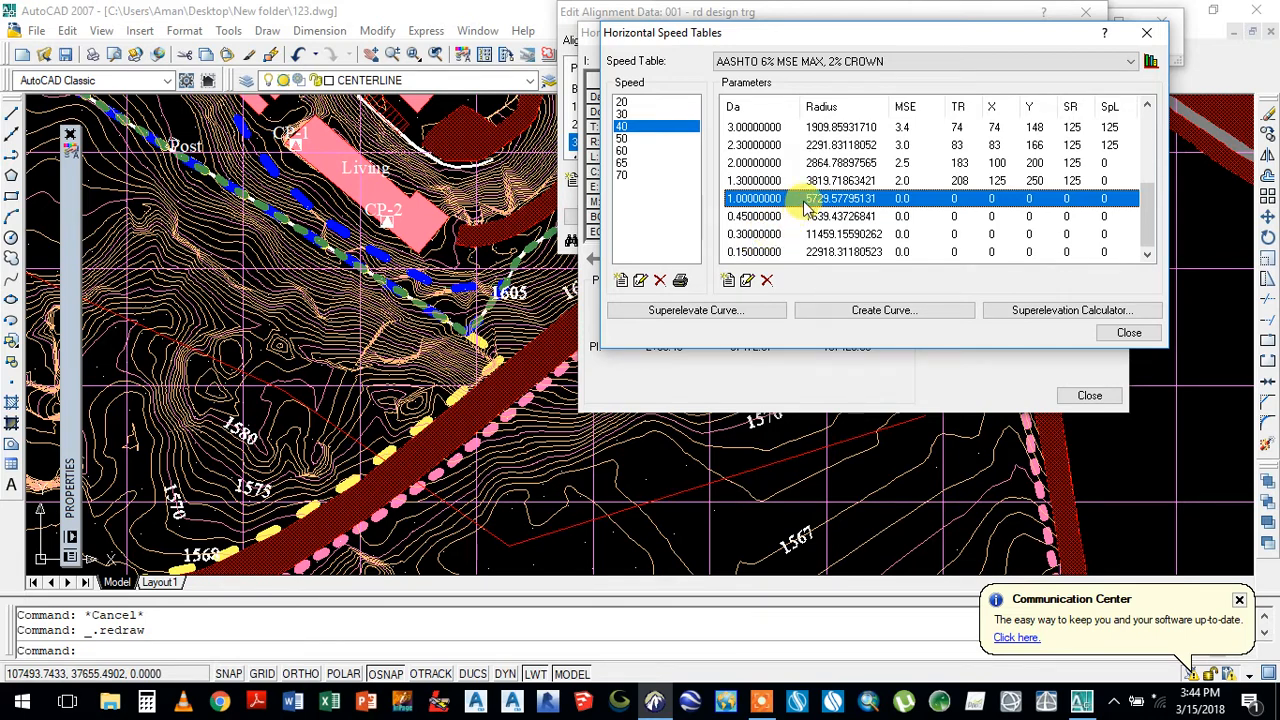
{"action": "left_click", "coordinate": [813, 184]}
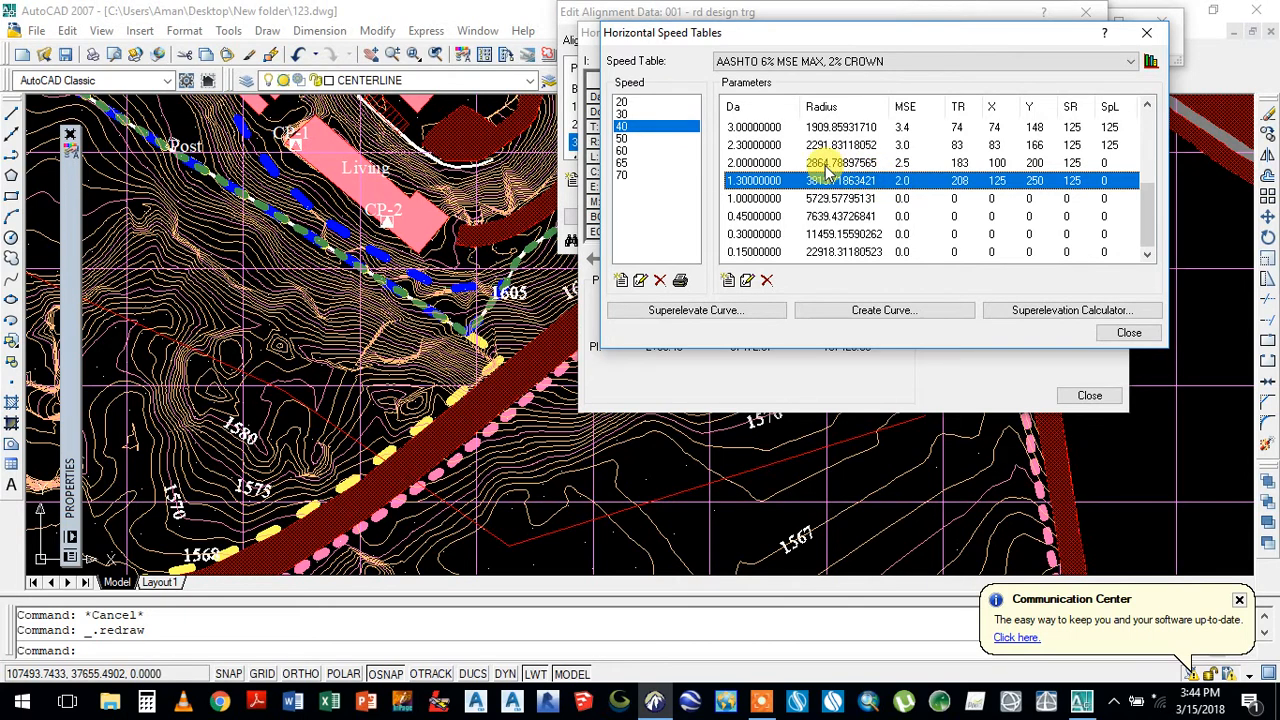
{"action": "left_click", "coordinate": [826, 164]}
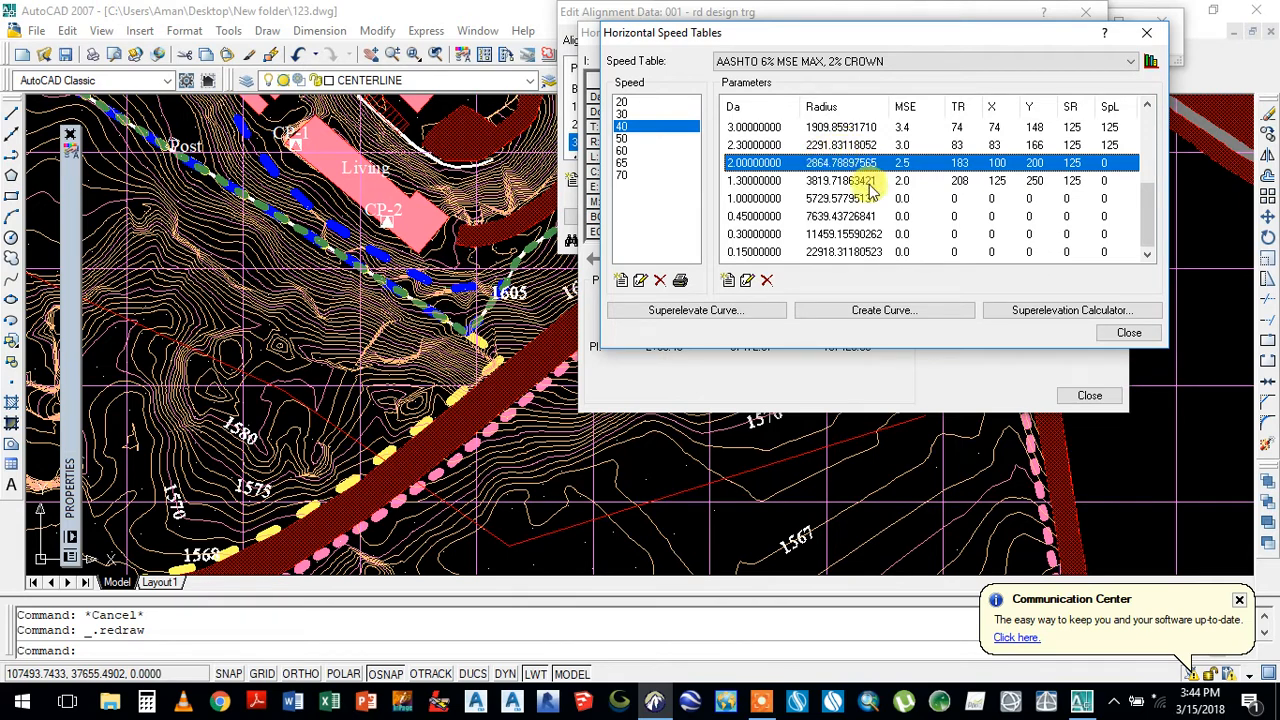
{"action": "left_click", "coordinate": [826, 147]}
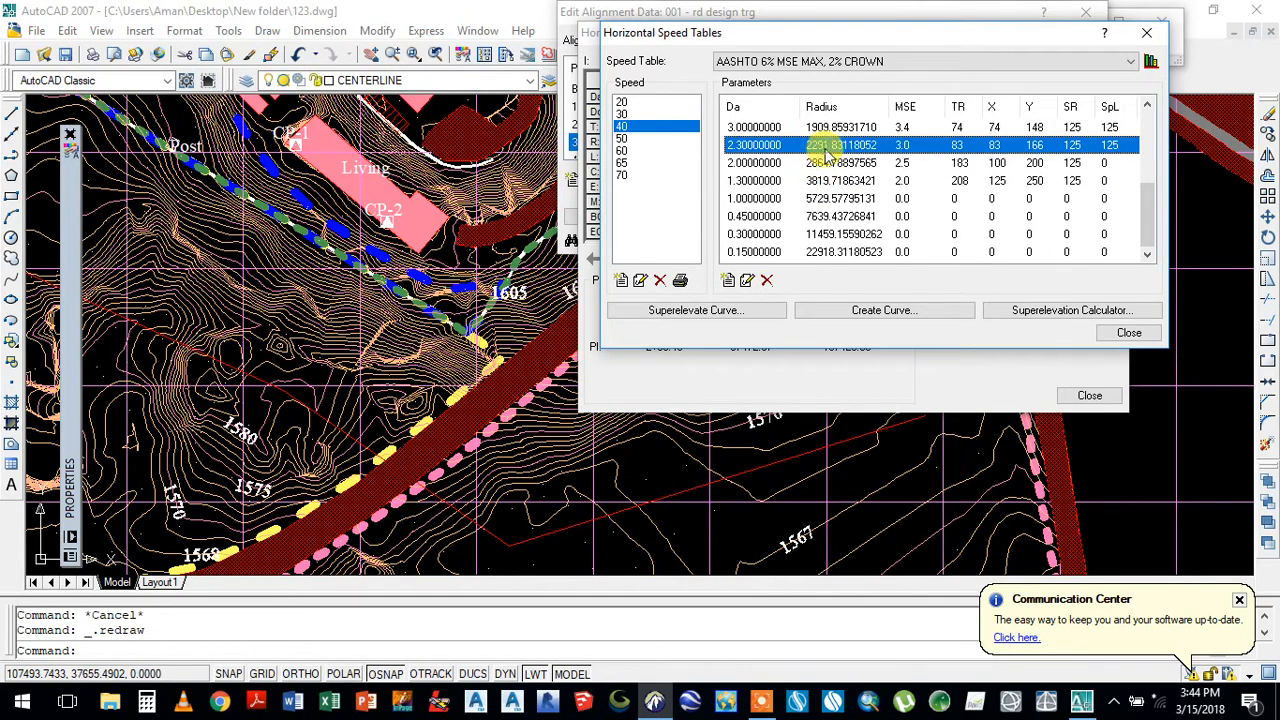
{"action": "left_click", "coordinate": [836, 128]}
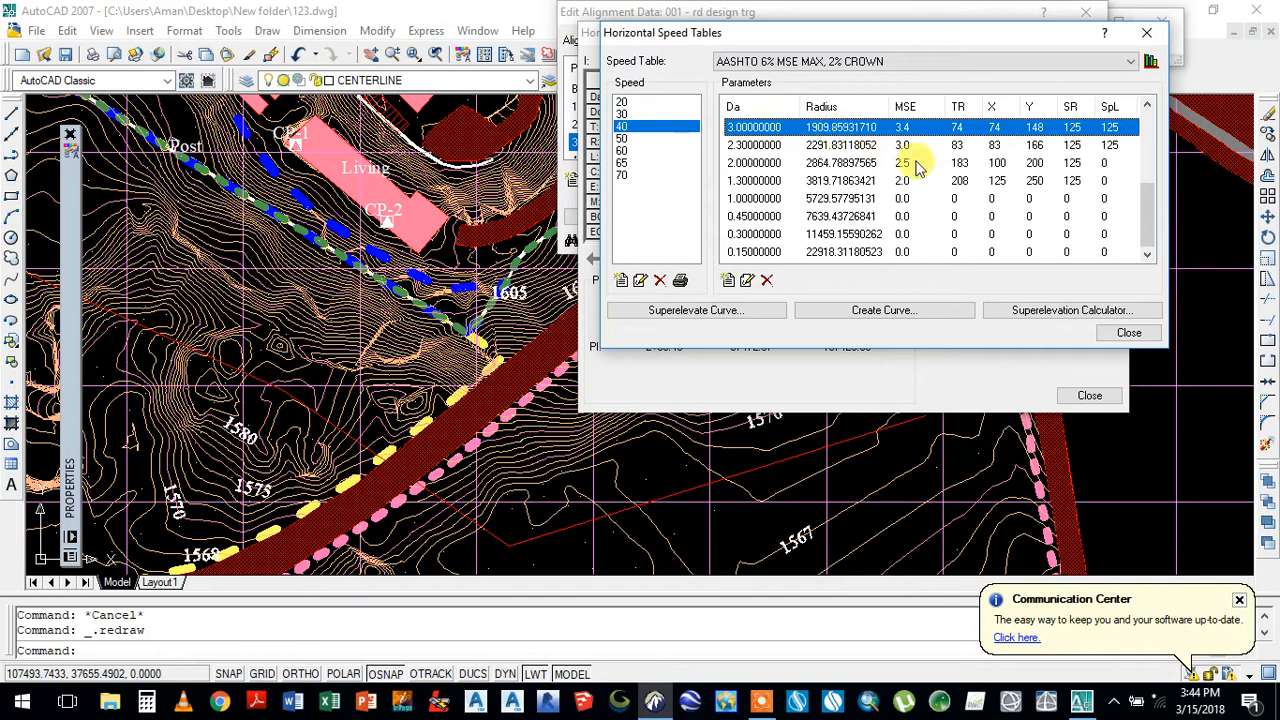
{"action": "left_click_drag", "start_coordinate": [1146, 215], "coordinate": [1147, 157]}
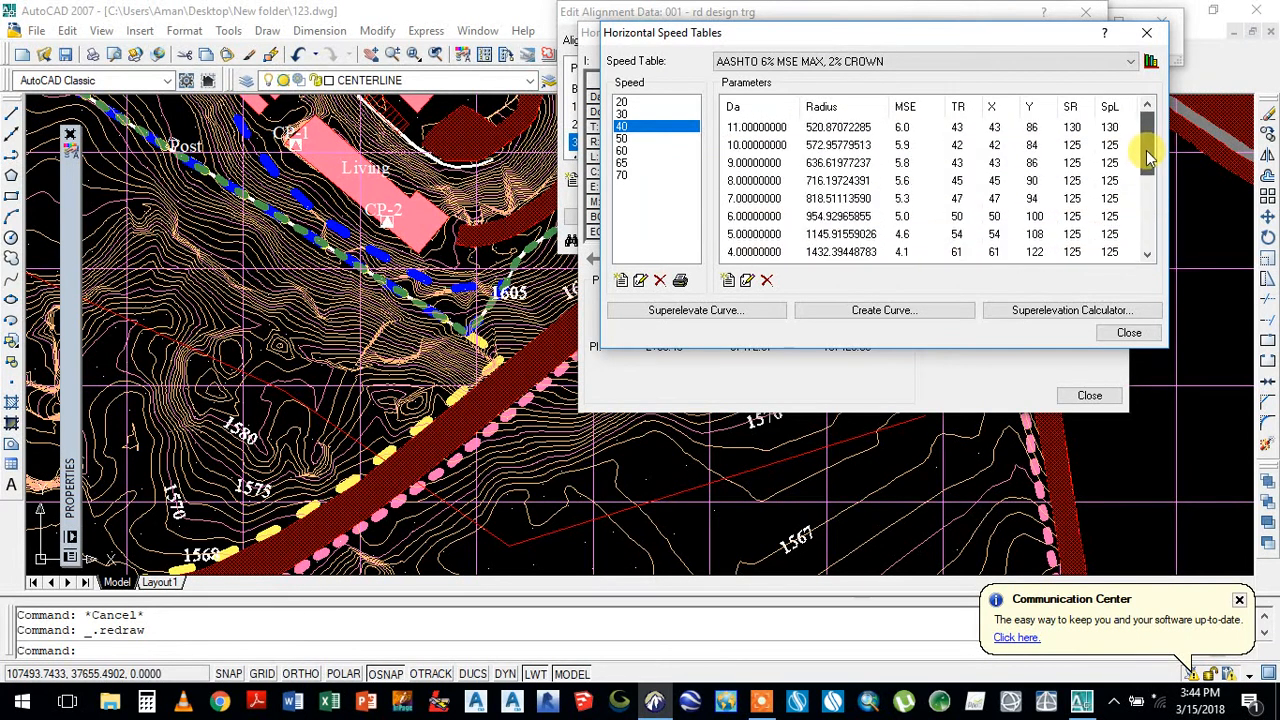
{"action": "left_click", "coordinate": [819, 130]}
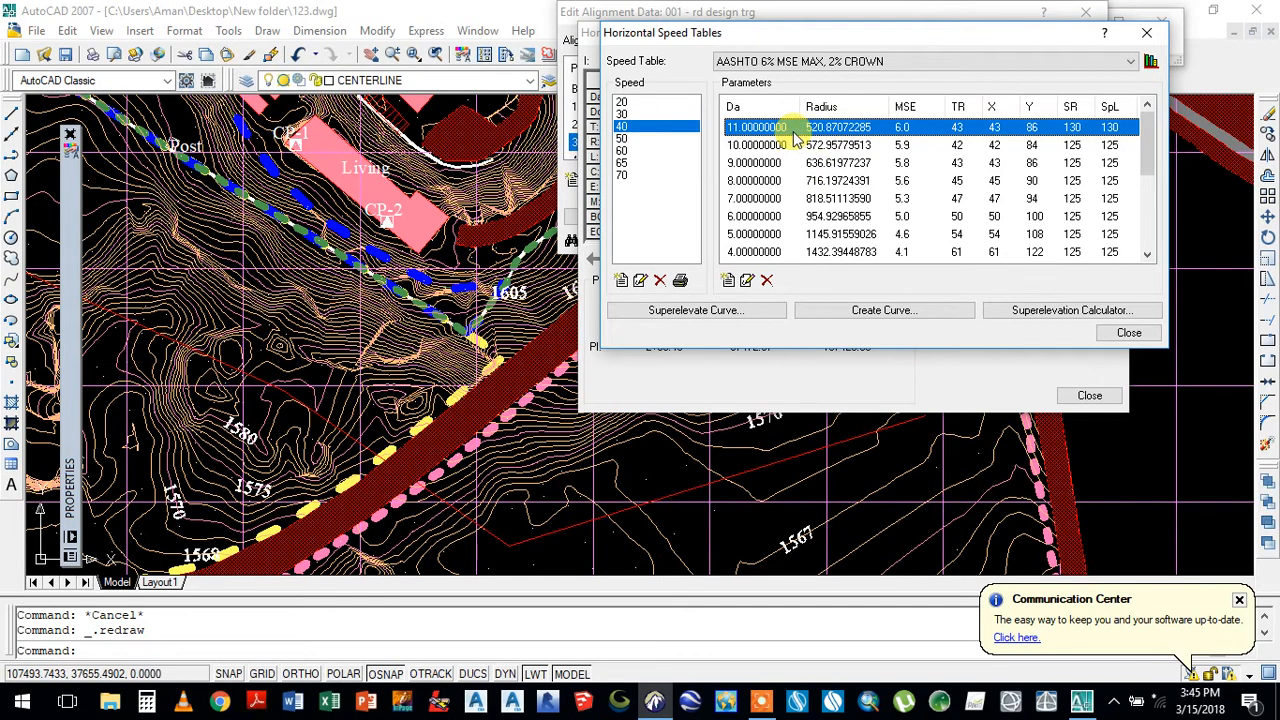
- Compare the sharpest-curve radii for speeds 50, 60, 30 and 40, and close the speed tables
{"action": "left_click", "coordinate": [626, 139]}
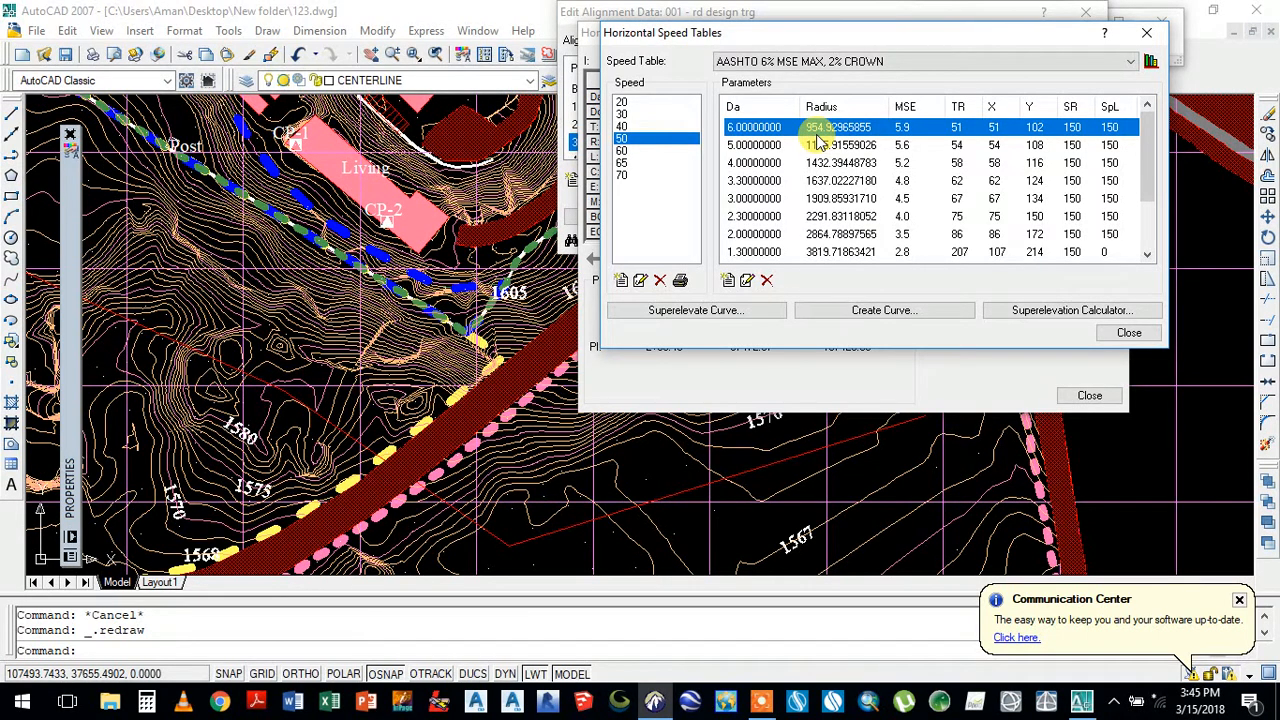
{"action": "left_click", "coordinate": [622, 151]}
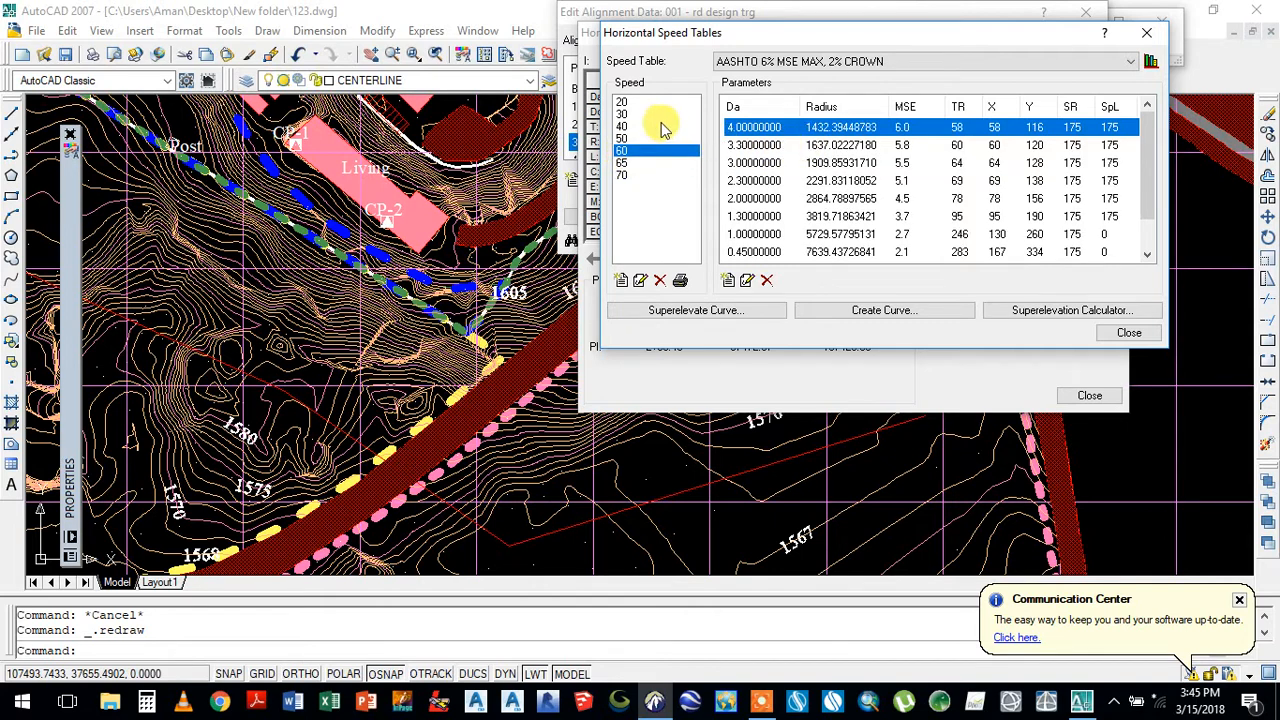
{"action": "left_click", "coordinate": [621, 114]}
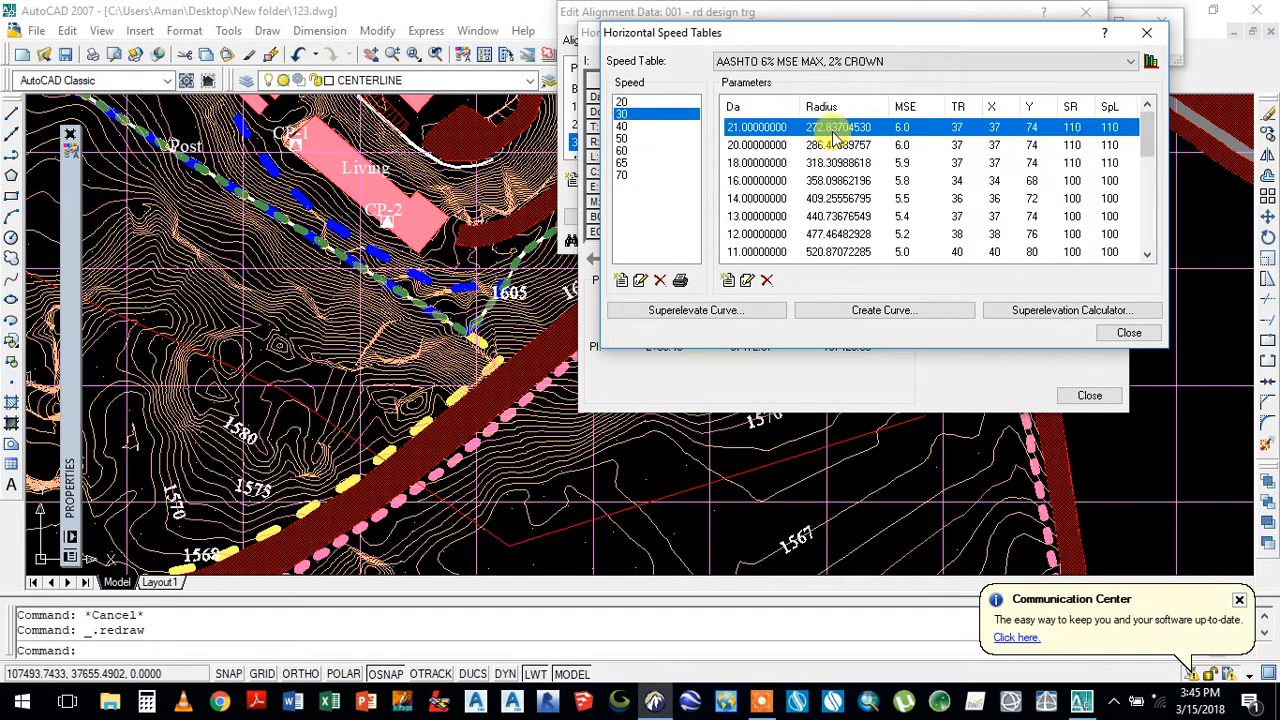
{"action": "left_click", "coordinate": [622, 127]}
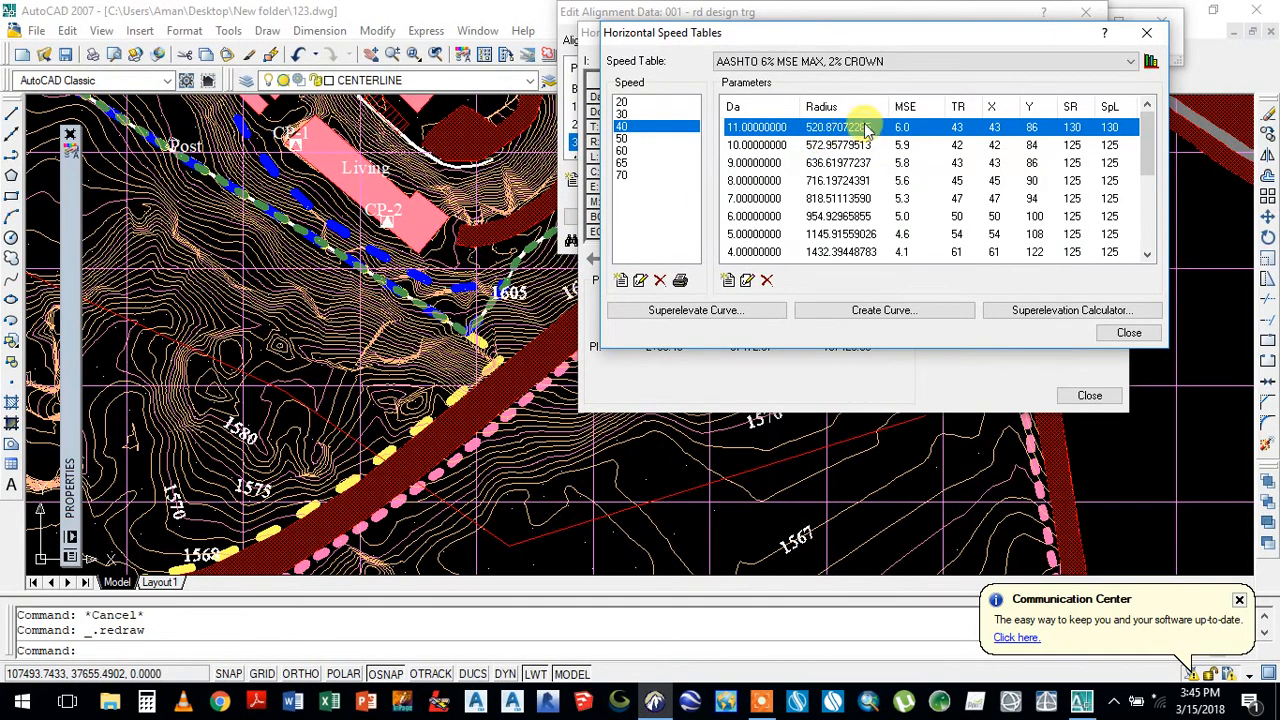
{"action": "left_click", "coordinate": [1128, 333]}
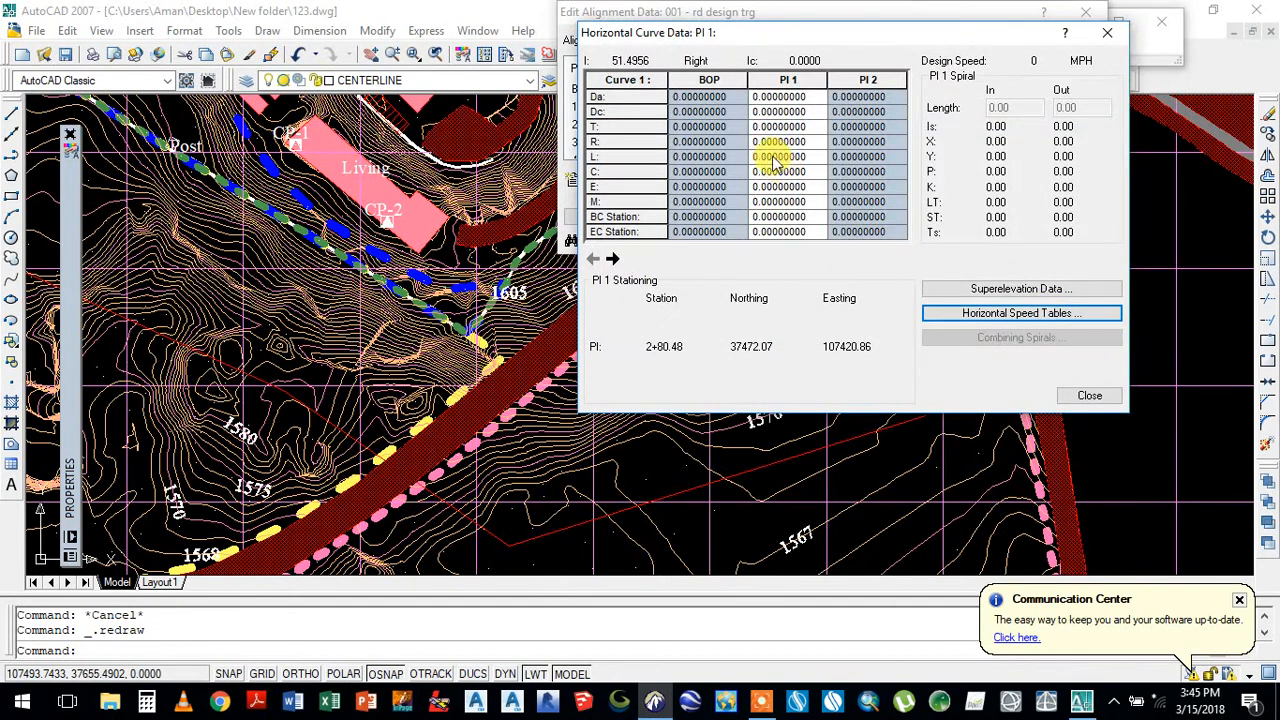
- Set the radius of the horizontal curve at PI 1 to 520
{"action": "left_click", "coordinate": [766, 142]}
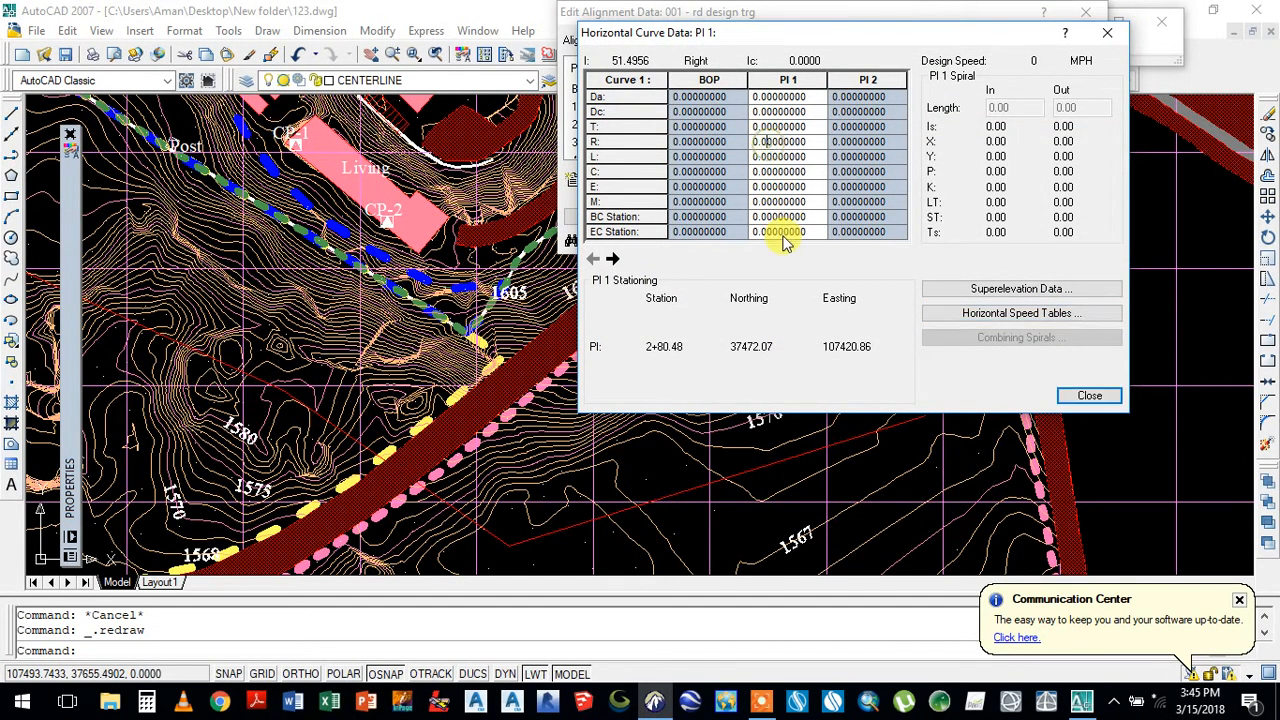
{"action": "left_click", "coordinate": [770, 141]}
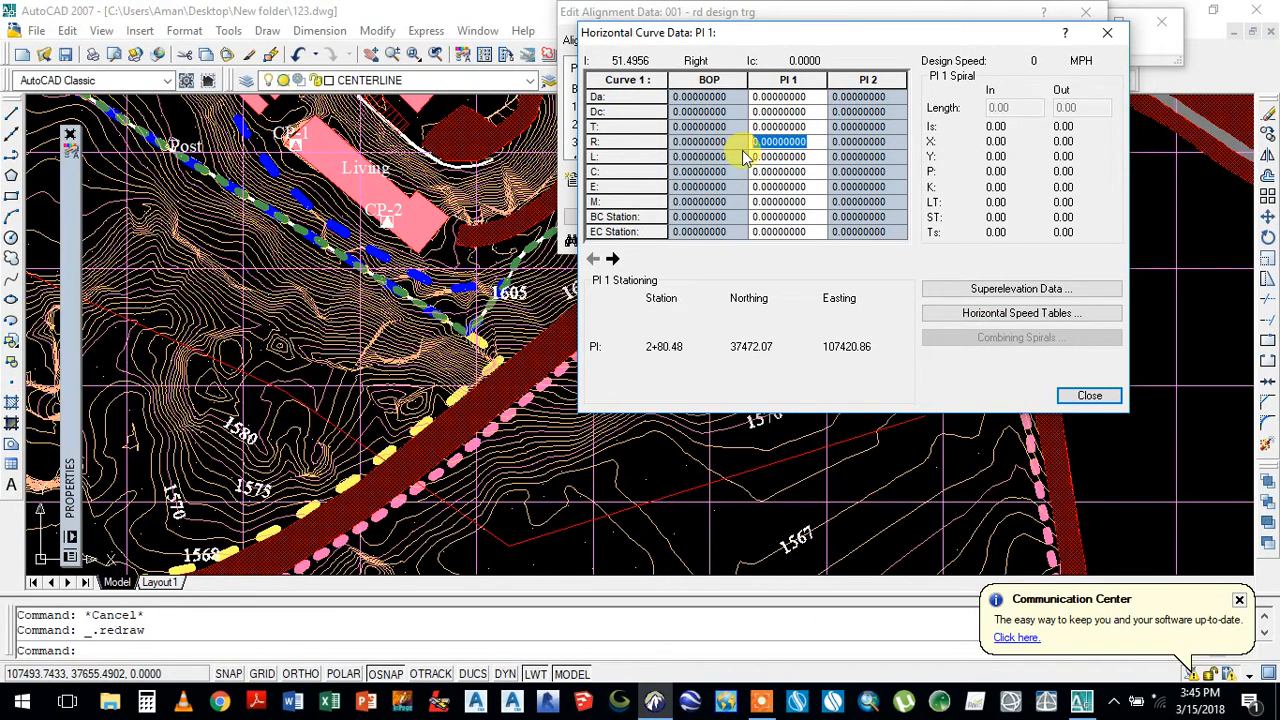
{"action": "type", "text": "520"}
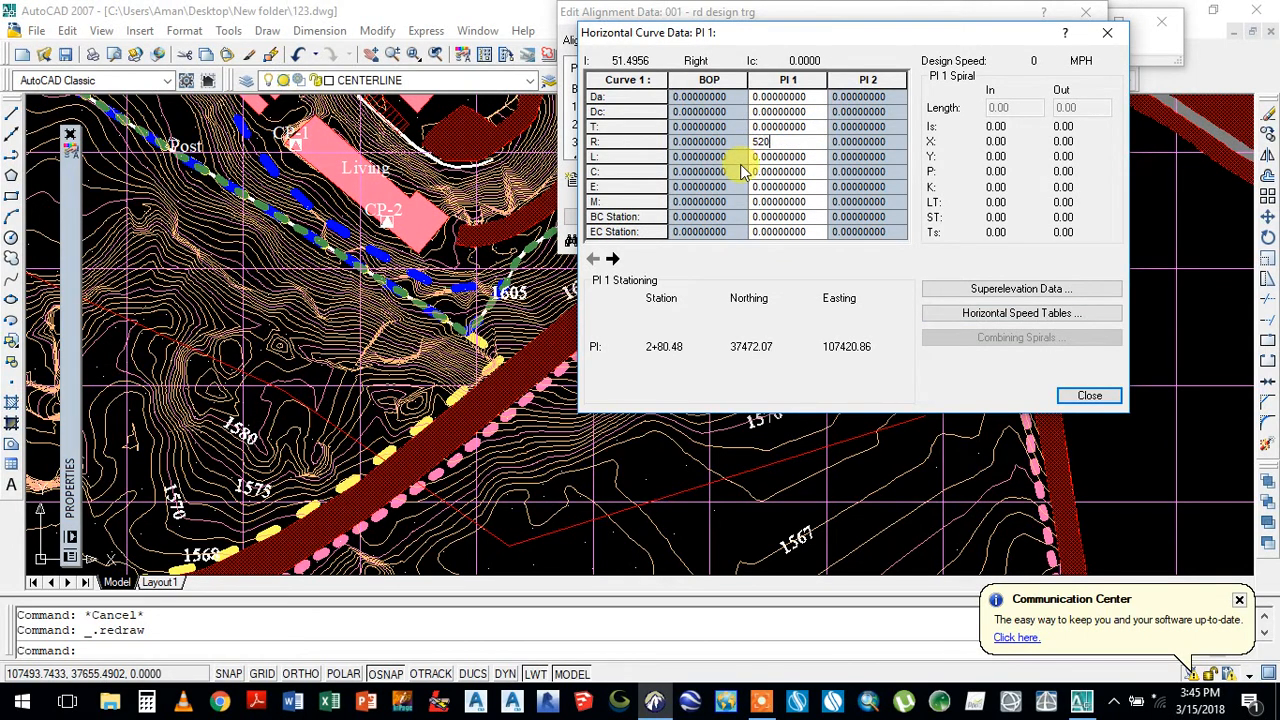
{"action": "left_click", "coordinate": [772, 172]}
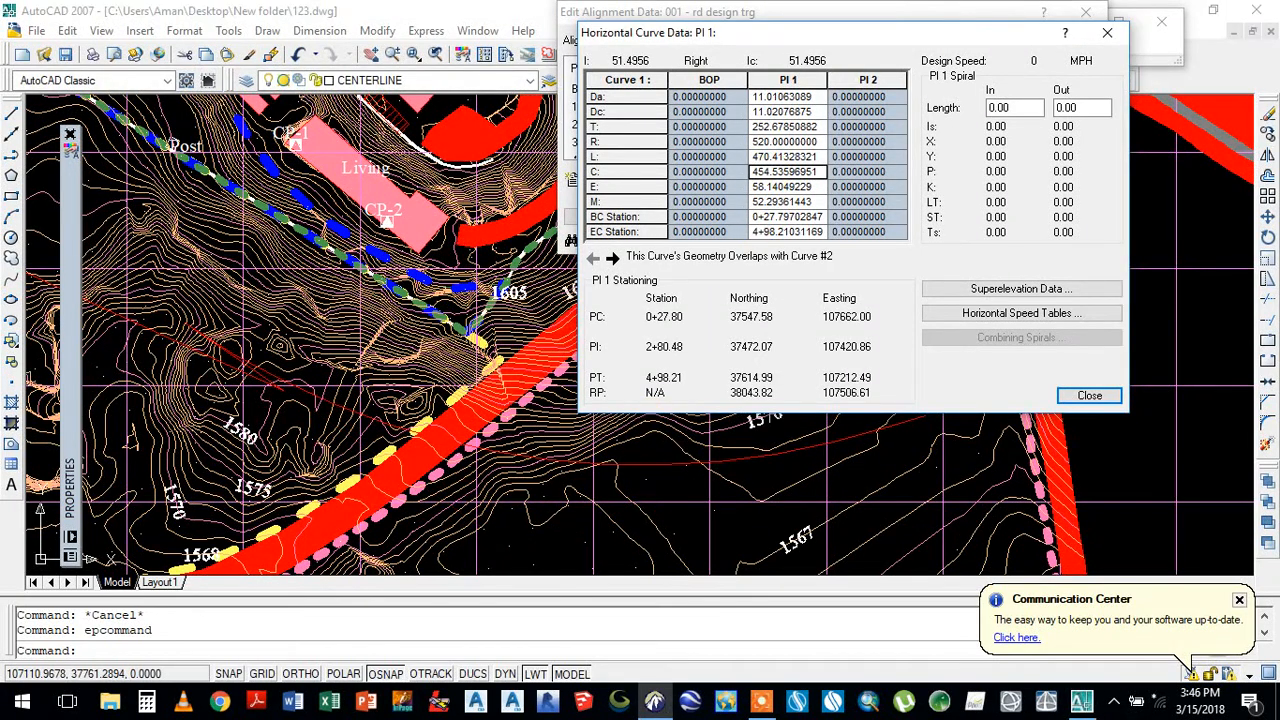
- Select the drawn centerline to inspect the curve at PI 1 and its overlap with the neighbouring curve
{"action": "left_click", "coordinate": [662, 517]}
{"action": "left_click", "coordinate": [658, 465]}
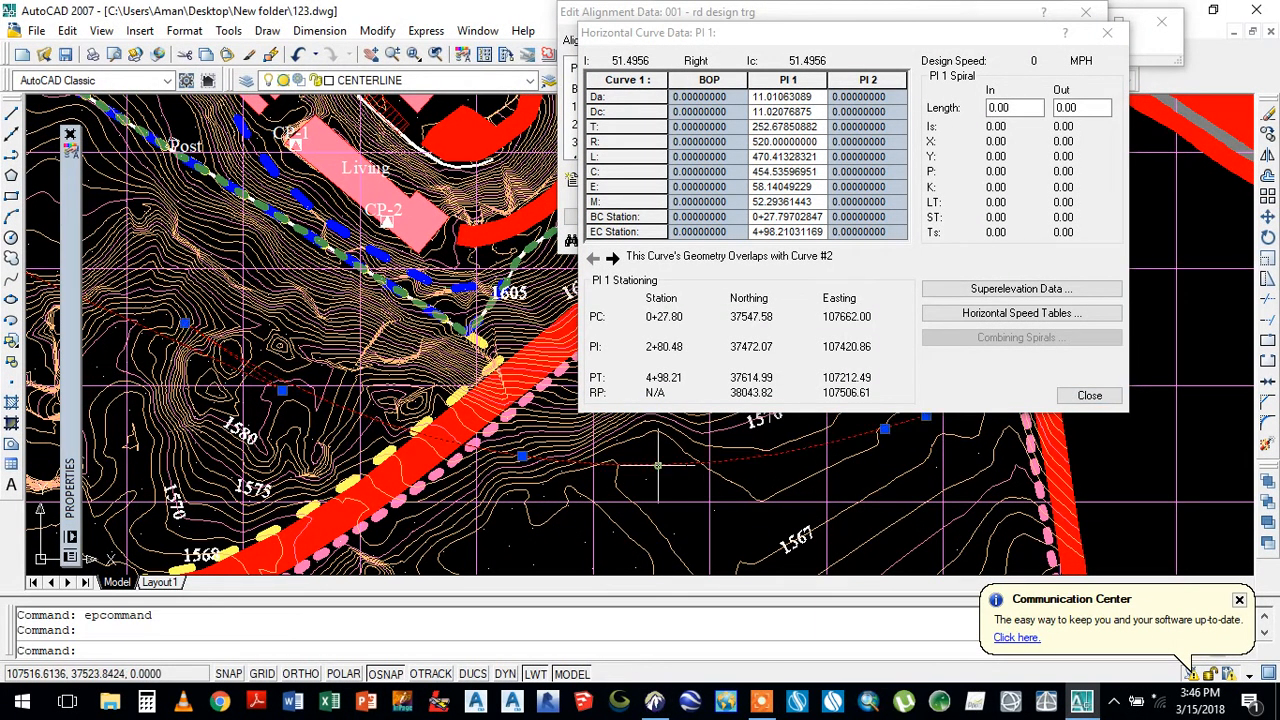
{"action": "scroll", "coordinate": [536, 503], "scroll_direction": "down", "scroll_amount": 2}
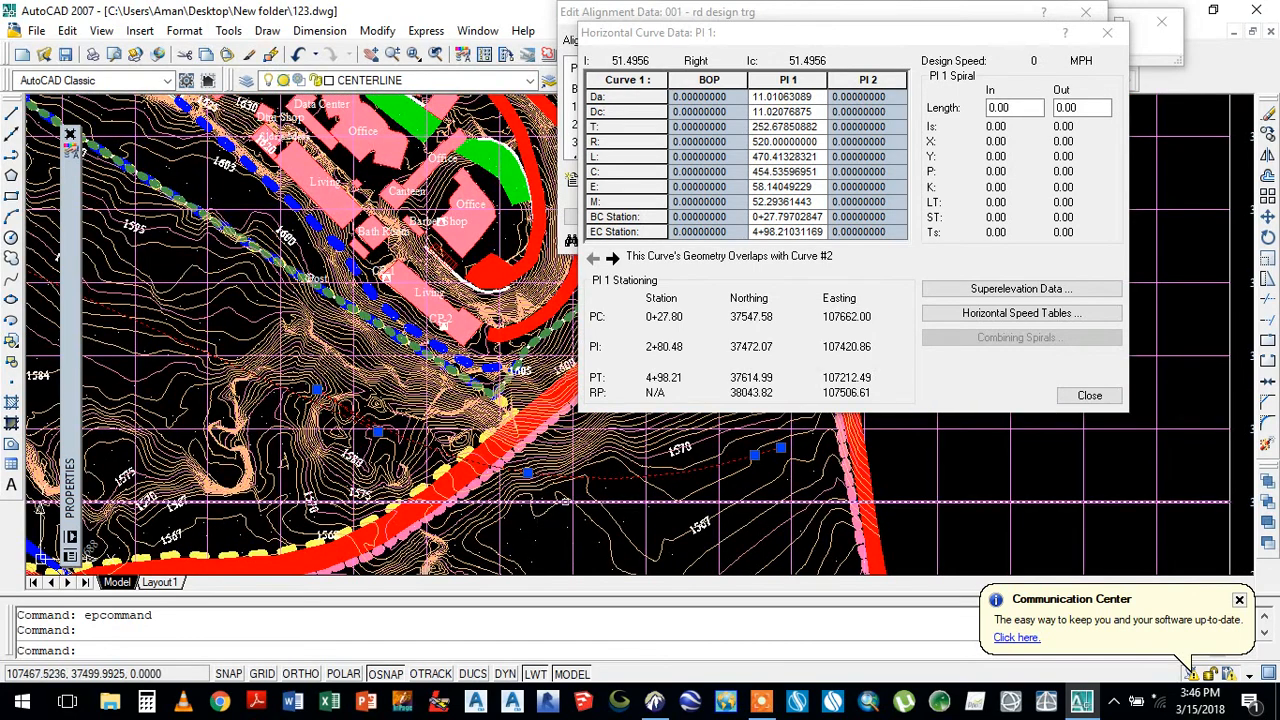
- Examine the selected centerline from its start through the PI 1 curve to where it overlaps the neighbouring curve
{"action": "scroll", "coordinate": [750, 460], "scroll_direction": "up", "scroll_amount": 4}
{"action": "scroll", "coordinate": [750, 460], "scroll_direction": "up", "scroll_amount": 5}
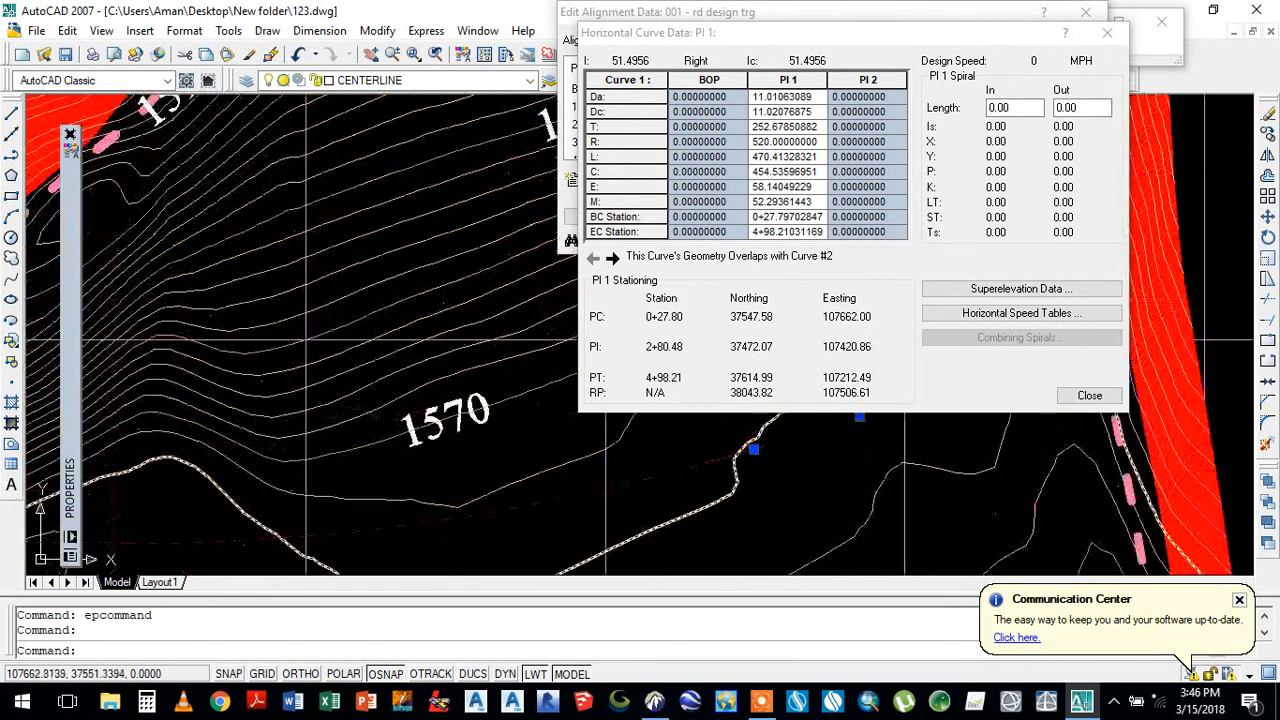
{"action": "scroll", "coordinate": [740, 485], "scroll_direction": "down", "scroll_amount": 1}
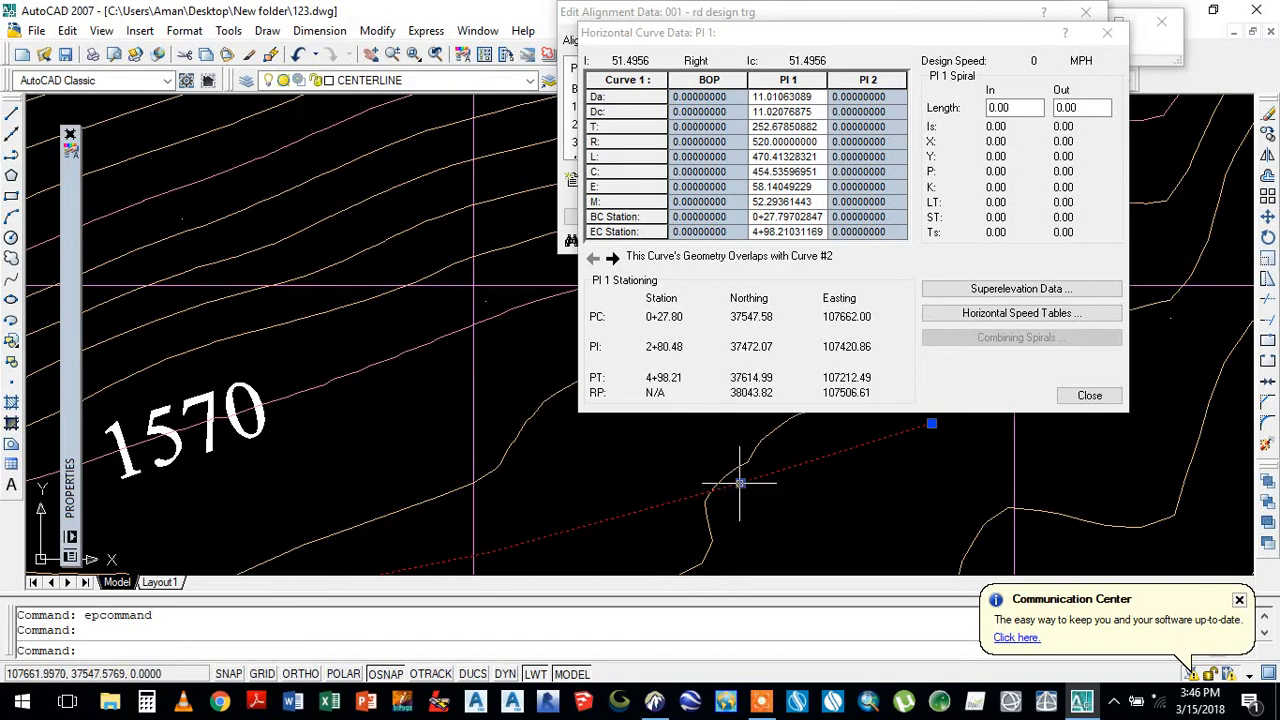
{"action": "scroll", "coordinate": [790, 480], "scroll_direction": "down", "scroll_amount": 3}
{"action": "scroll", "coordinate": [790, 478], "scroll_direction": "down", "scroll_amount": 2}
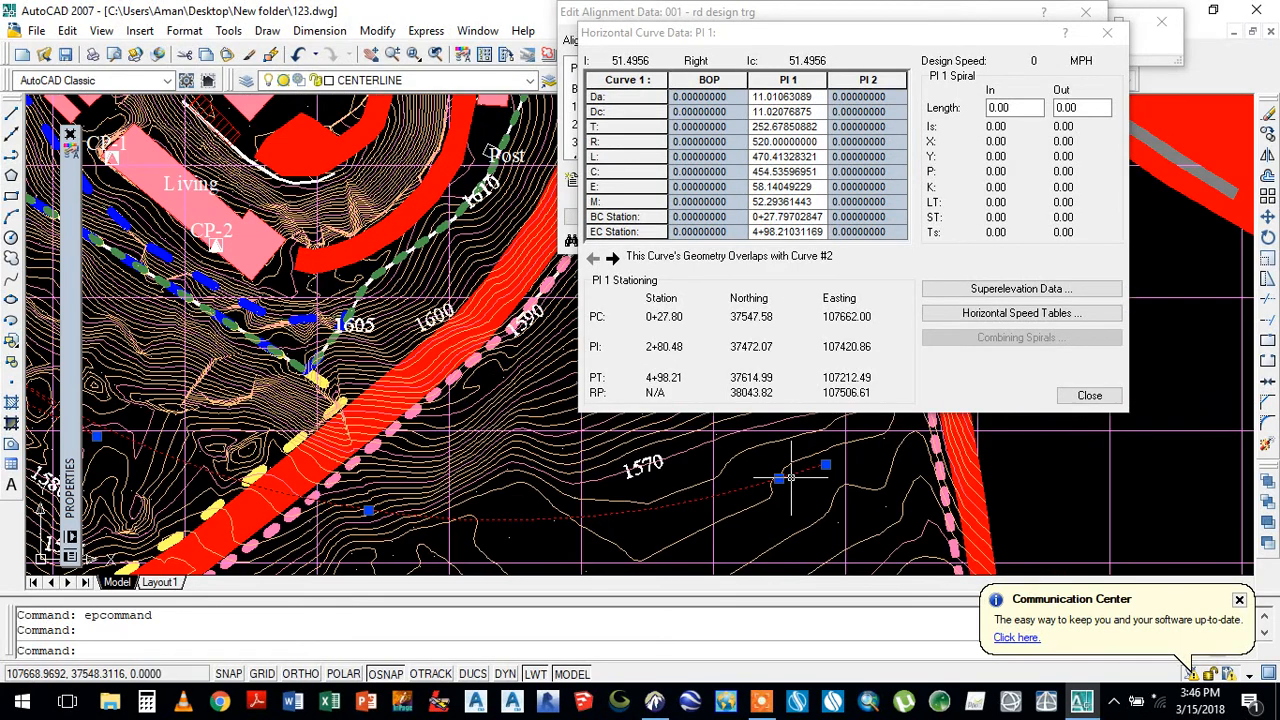
{"action": "scroll", "coordinate": [387, 447], "scroll_direction": "up", "scroll_amount": 5}
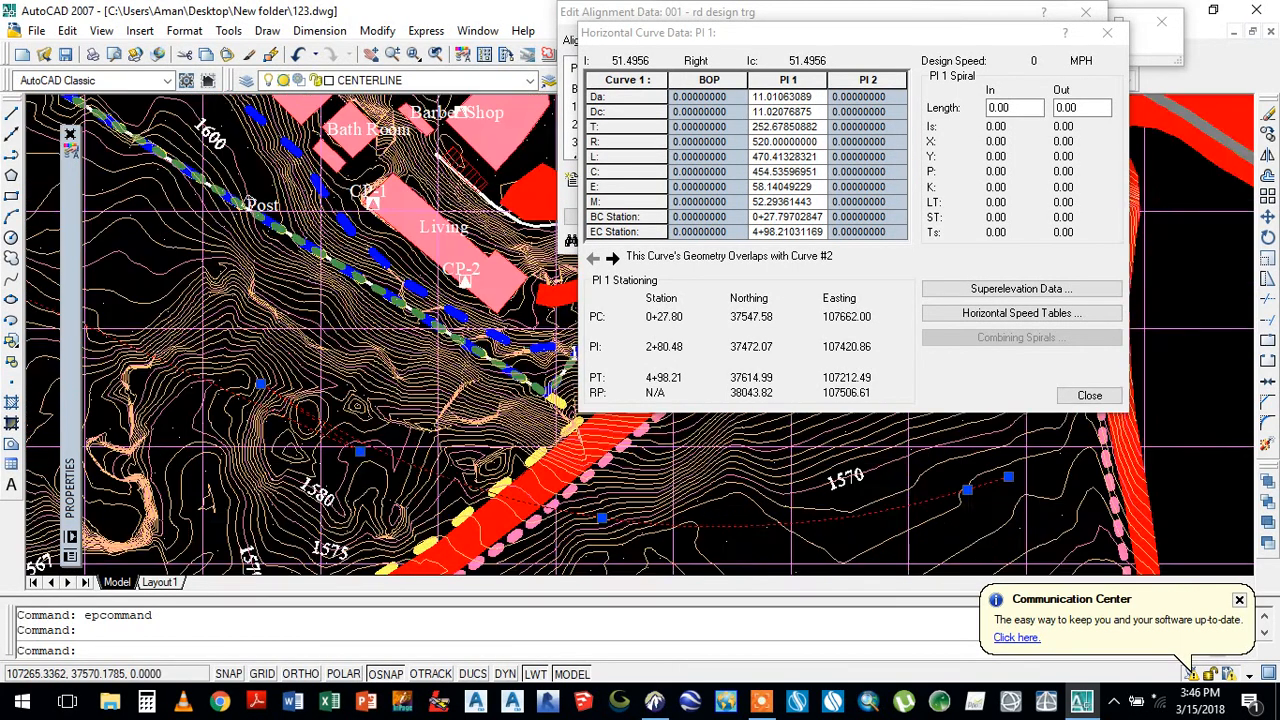
{"action": "scroll", "coordinate": [383, 437], "scroll_direction": "down", "scroll_amount": 1}
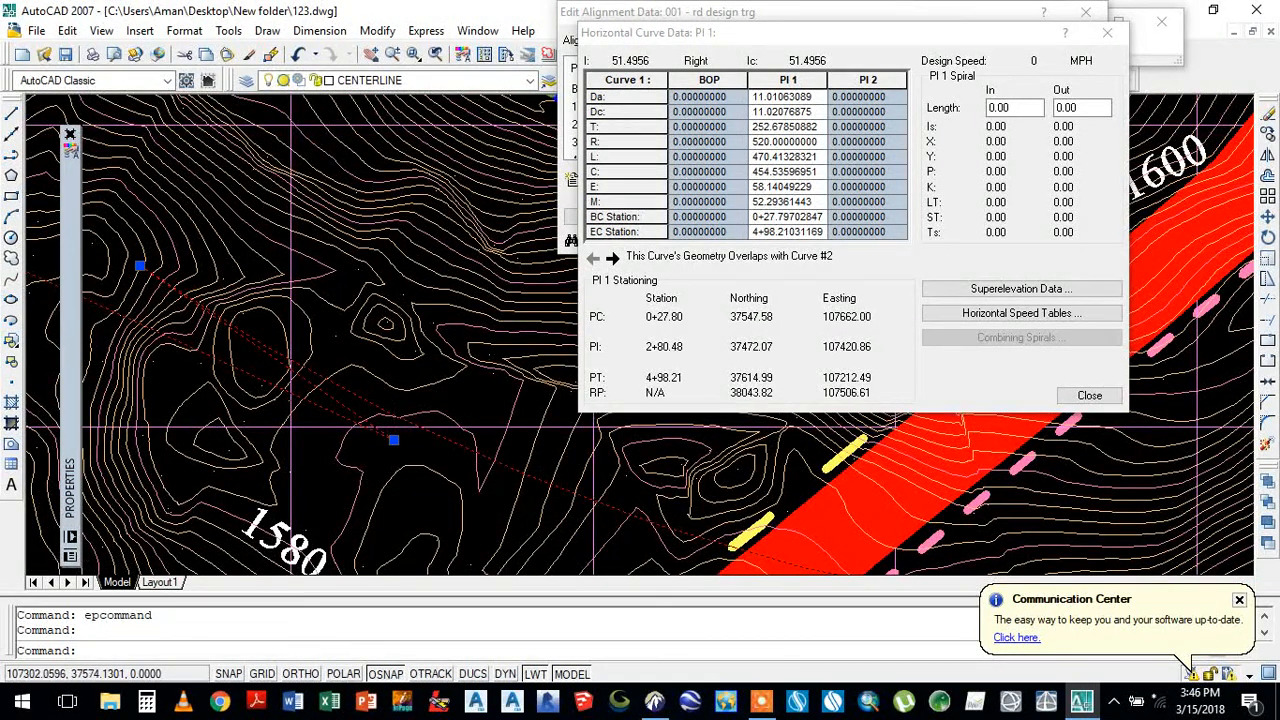
{"action": "scroll", "coordinate": [500, 450], "scroll_direction": "down", "scroll_amount": 1}
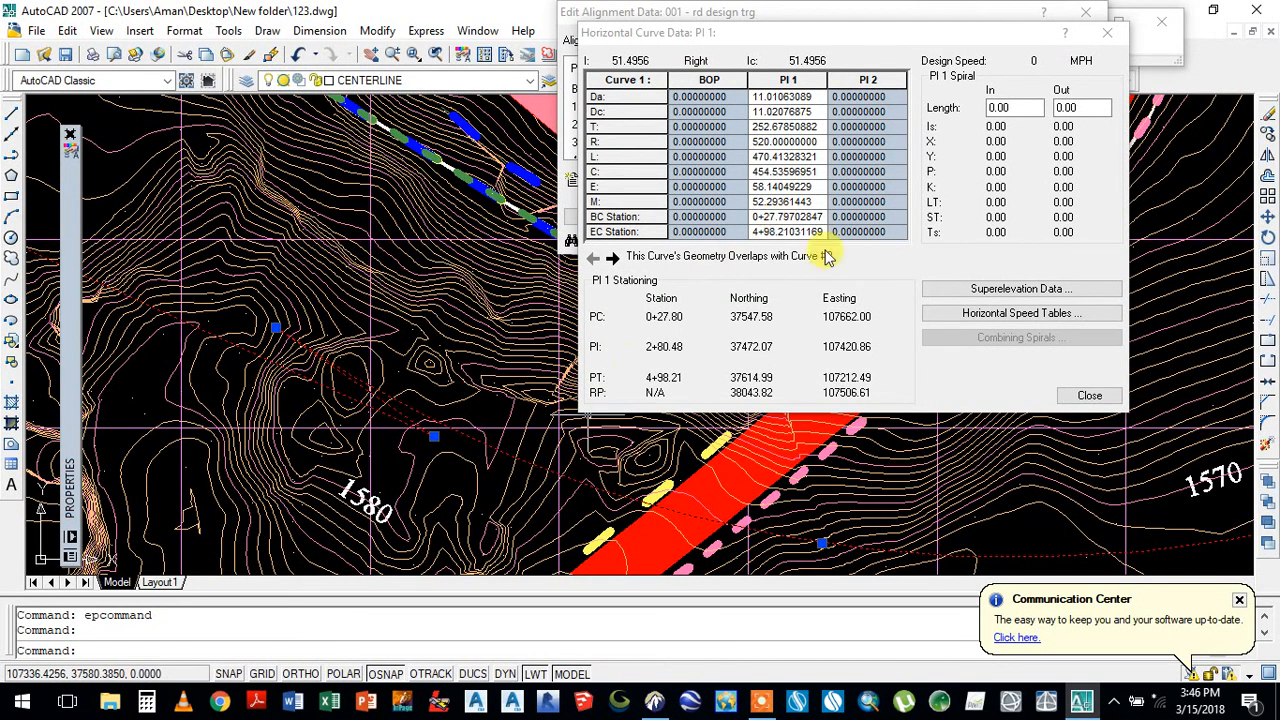
- Compare the curve radii for speeds 30 and 20 in the AASHTO 6% MSE MAX, 2% CROWN speed table, and close it
{"action": "left_click", "coordinate": [985, 314]}
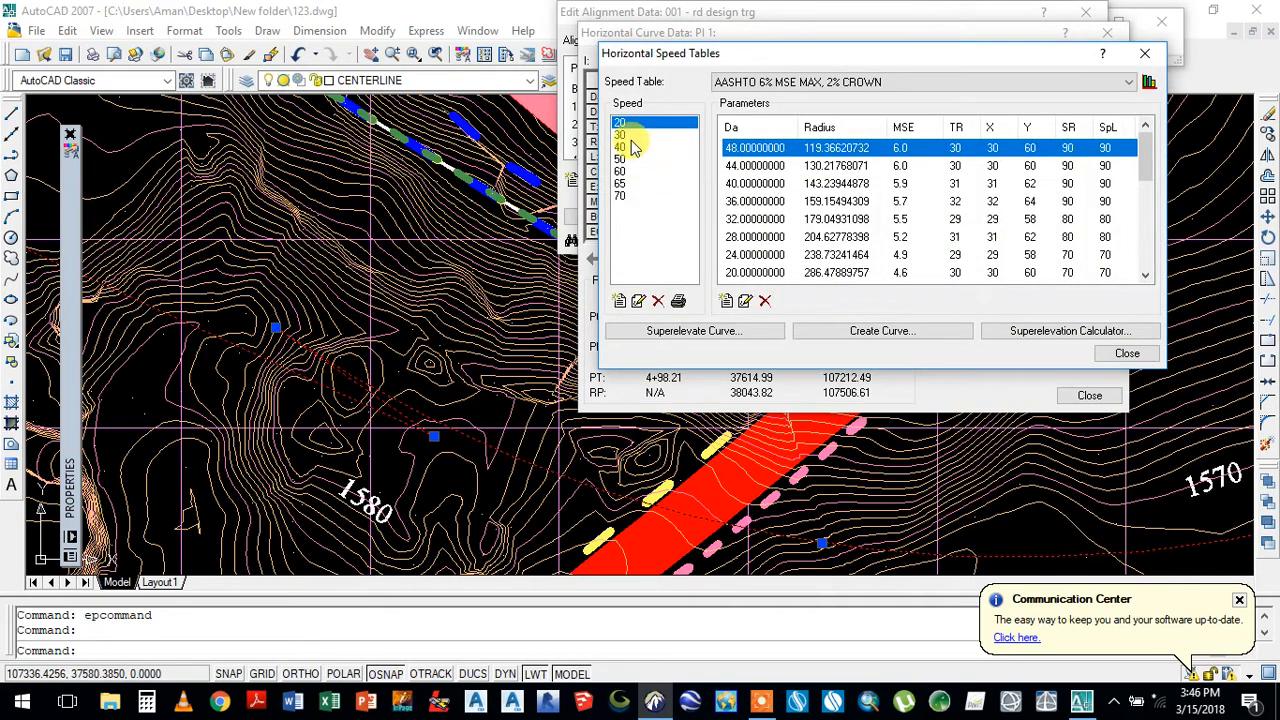
{"action": "left_click", "coordinate": [621, 135]}
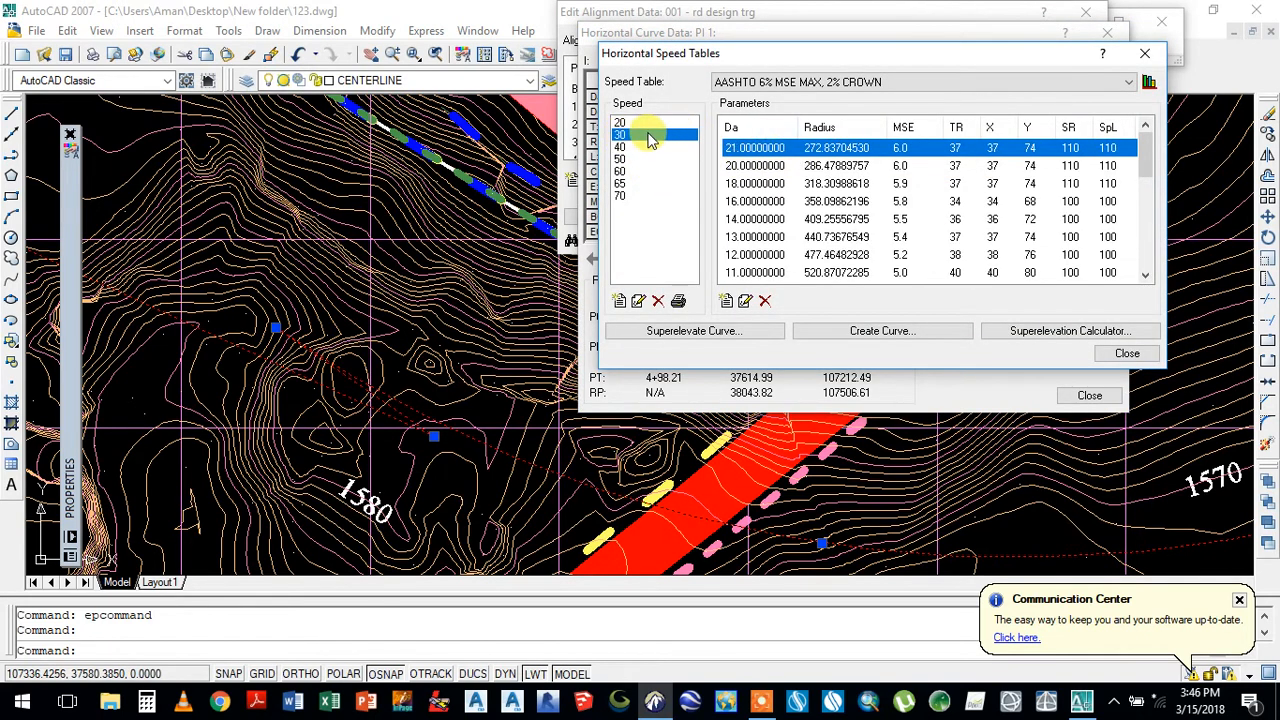
{"action": "left_click", "coordinate": [620, 123]}
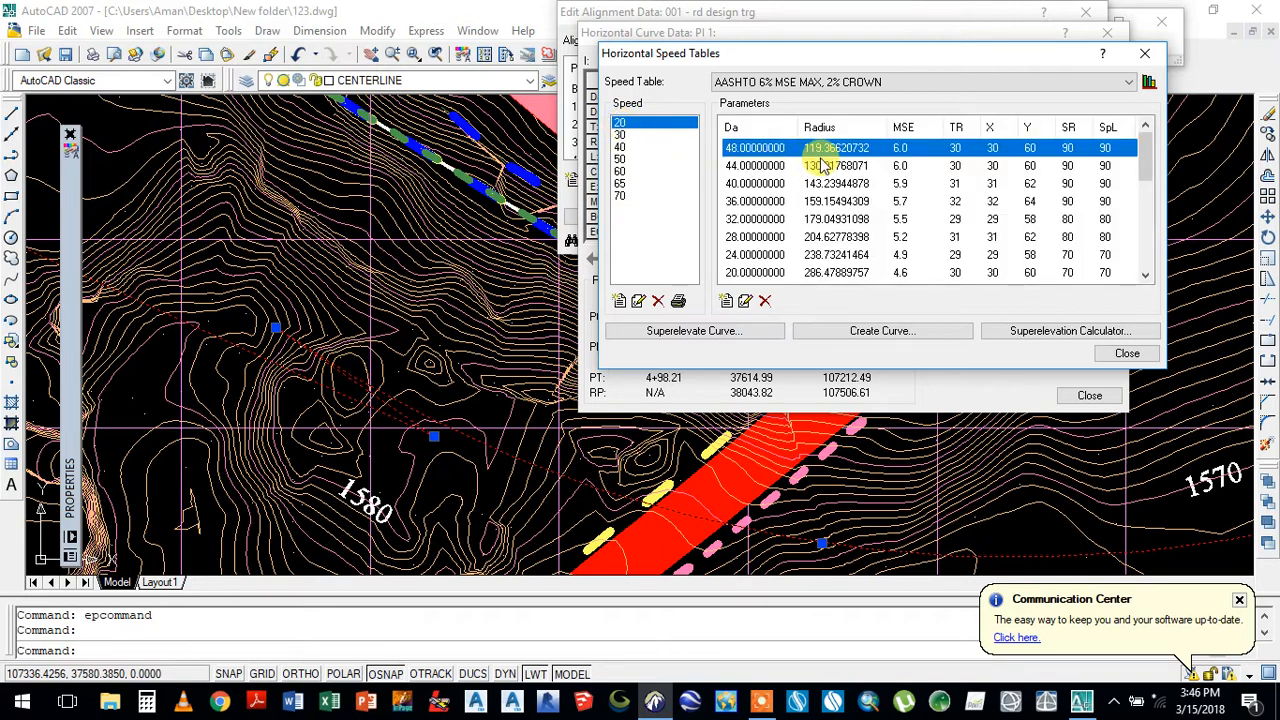
{"action": "left_click", "coordinate": [1124, 355]}
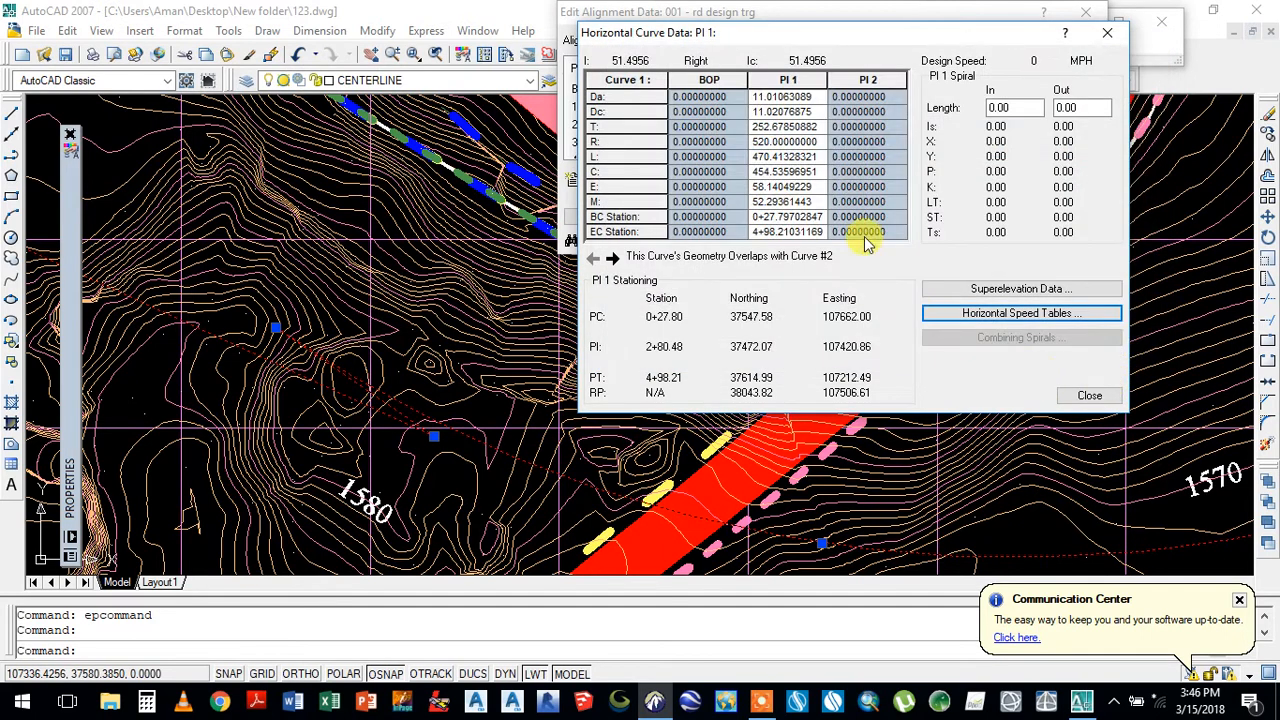
- Set the radius of the curve at PI 1 to 200 and select the redrawn centerline to inspect it
{"action": "double_click", "coordinate": [817, 141]}
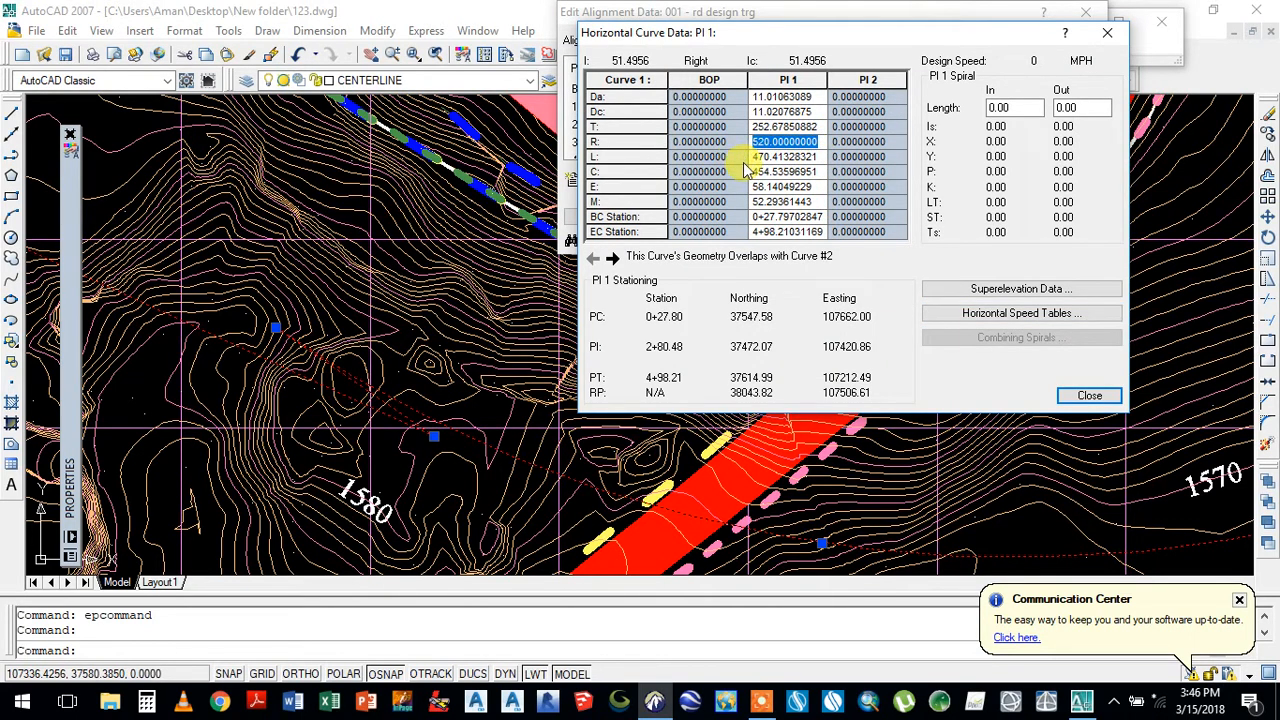
{"action": "type", "text": "2"}
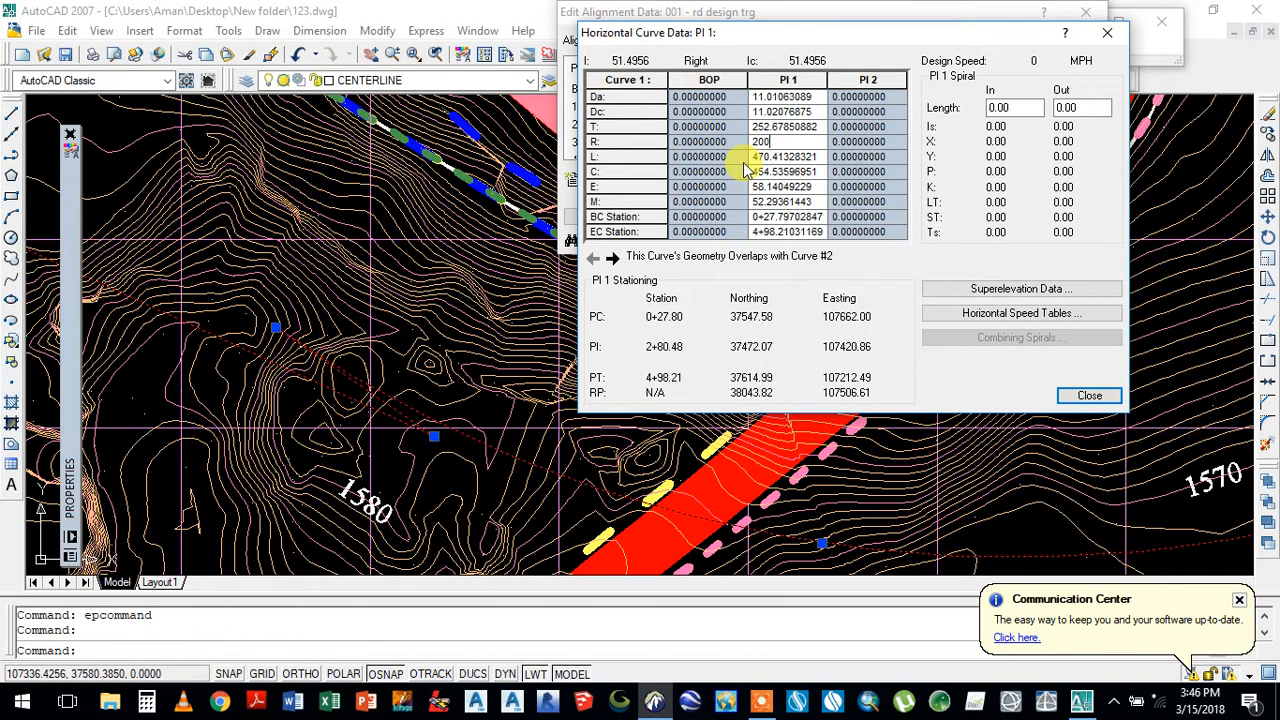
{"action": "key", "text": "Return"}
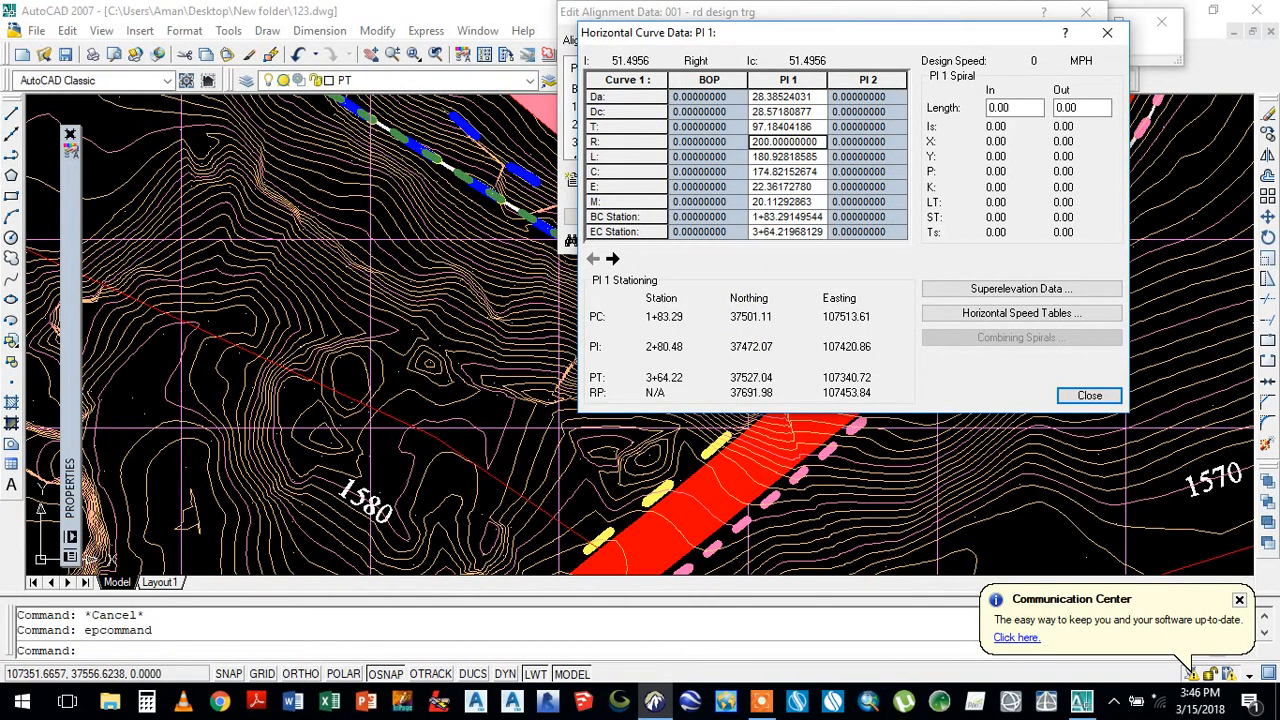
{"action": "scroll", "coordinate": [366, 371], "scroll_direction": "down", "scroll_amount": 2}
{"action": "left_click", "coordinate": [655, 540]}
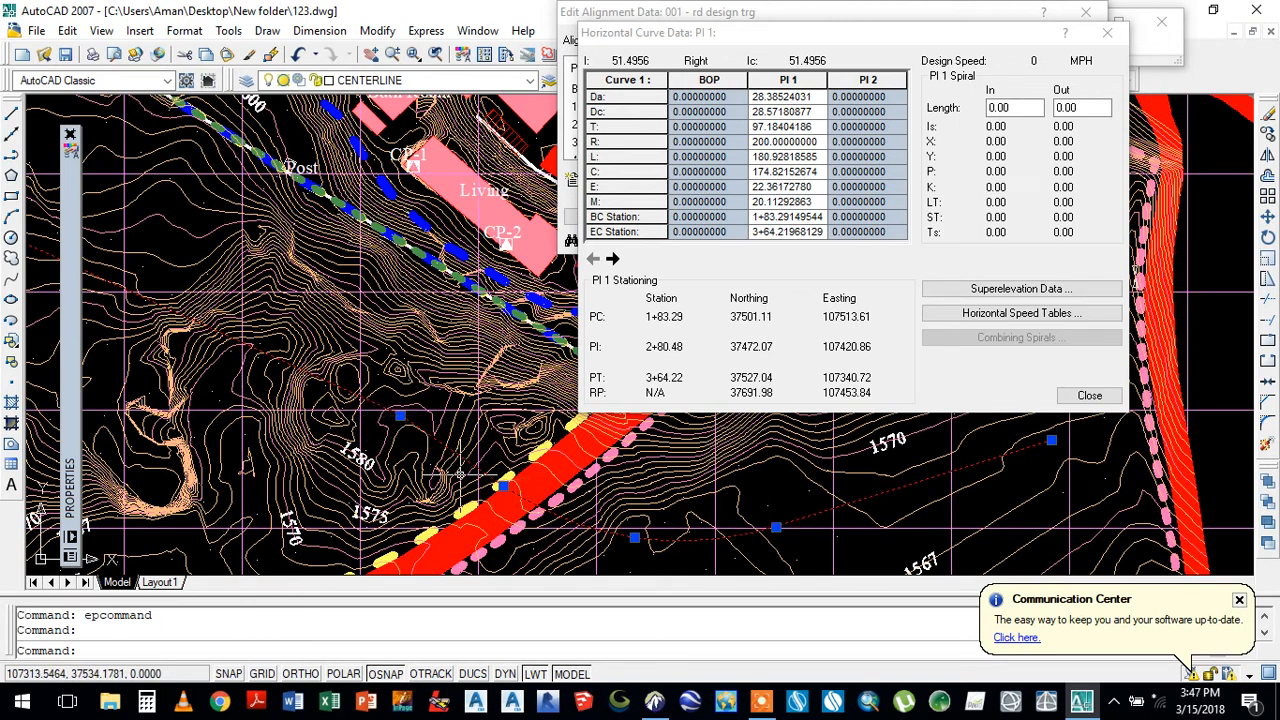
- Set the radius of the horizontal curve at PI 1 to 120 and select the redrawn centerline to inspect the curve
{"action": "left_click", "coordinate": [816, 142]}
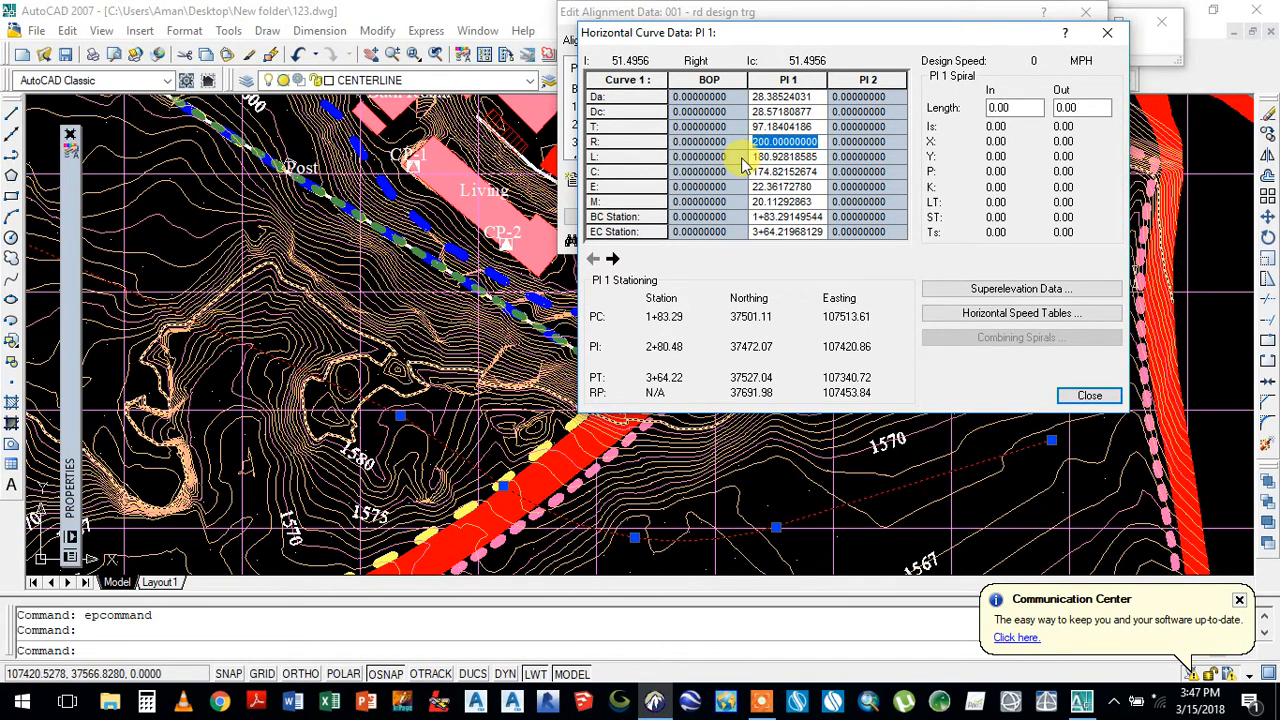
{"action": "type", "text": "120"}
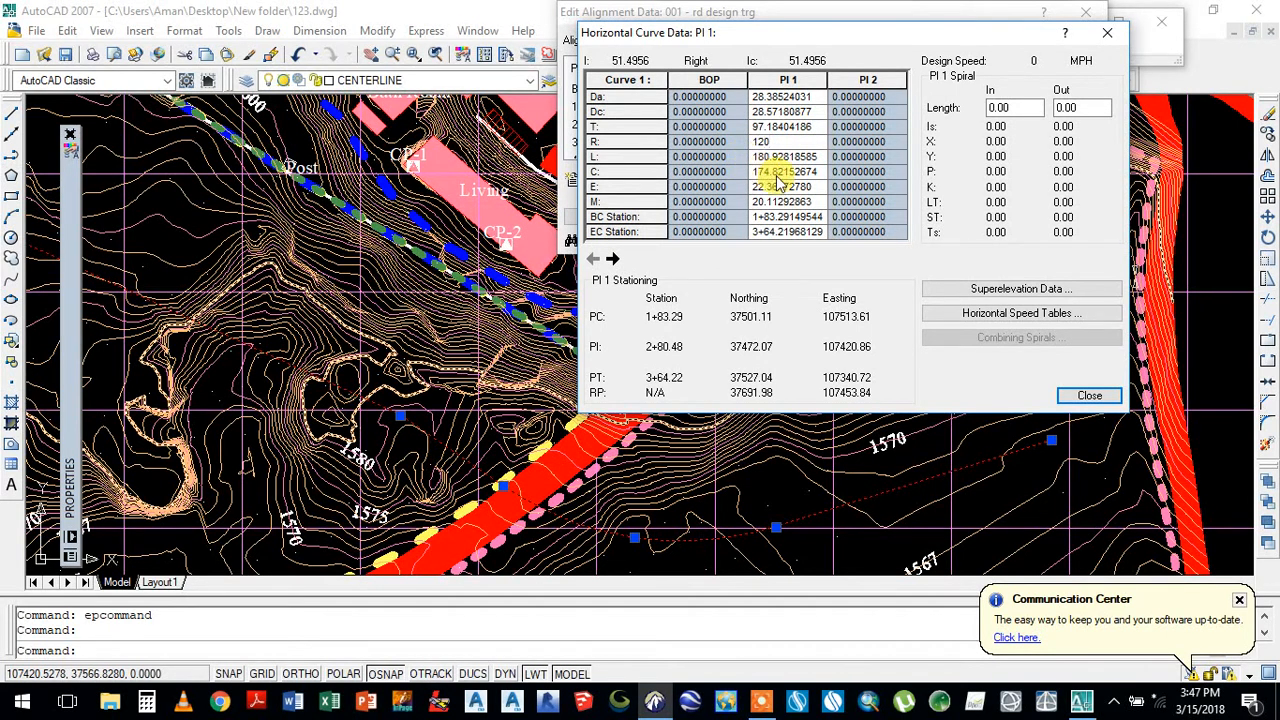
{"action": "key", "text": "Return"}
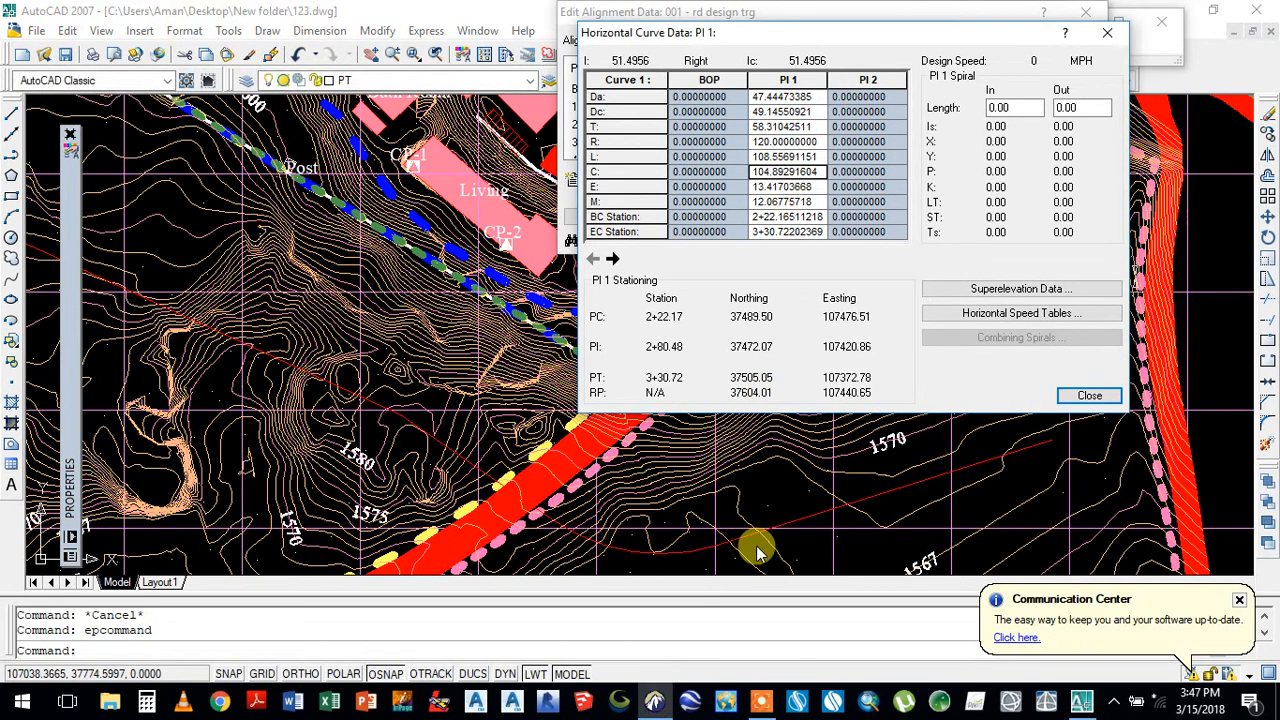
{"action": "left_click", "coordinate": [752, 545]}
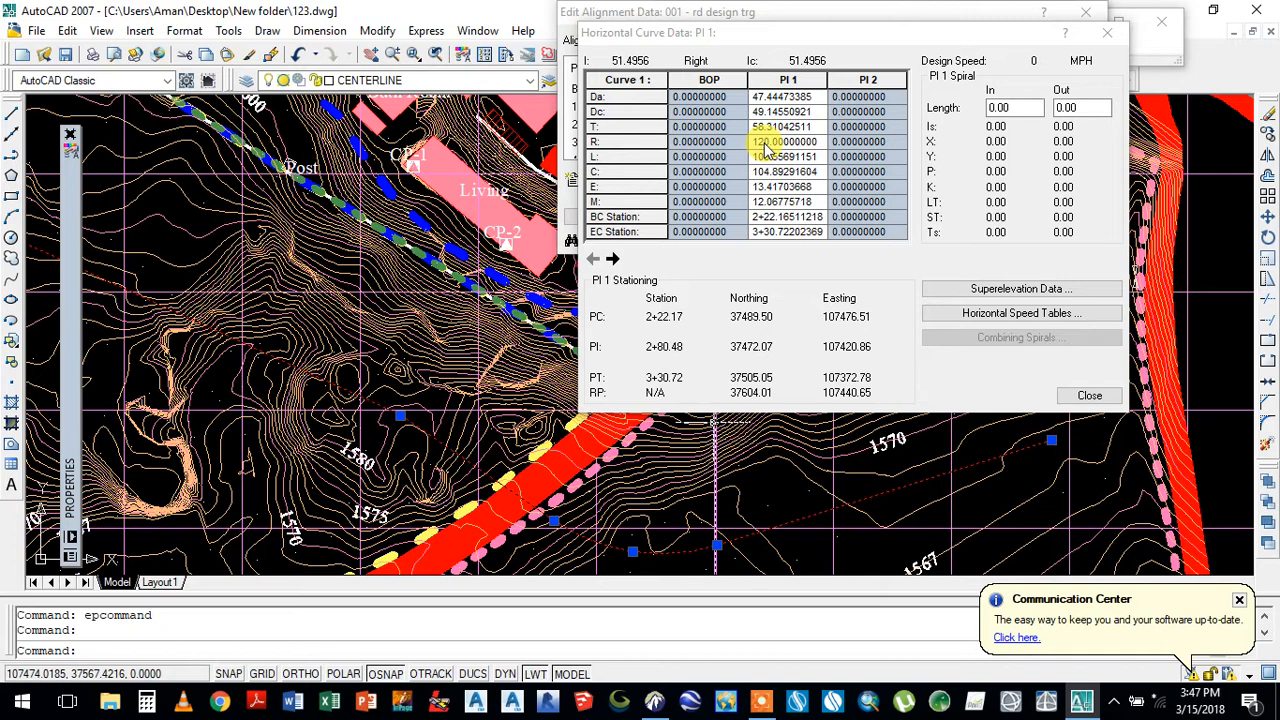
- Review the speed 20 parameters and the Superelevate Curve options for PI 1, and leave them without applying
{"action": "left_click", "coordinate": [1008, 316]}
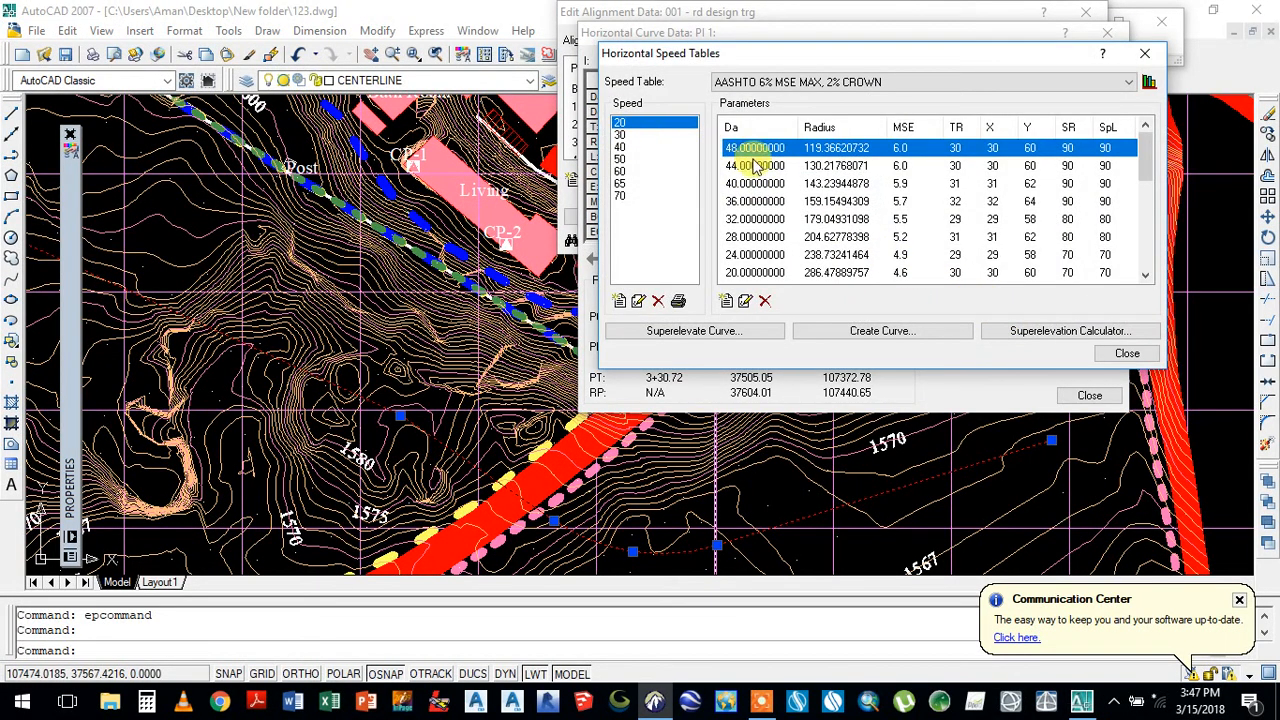
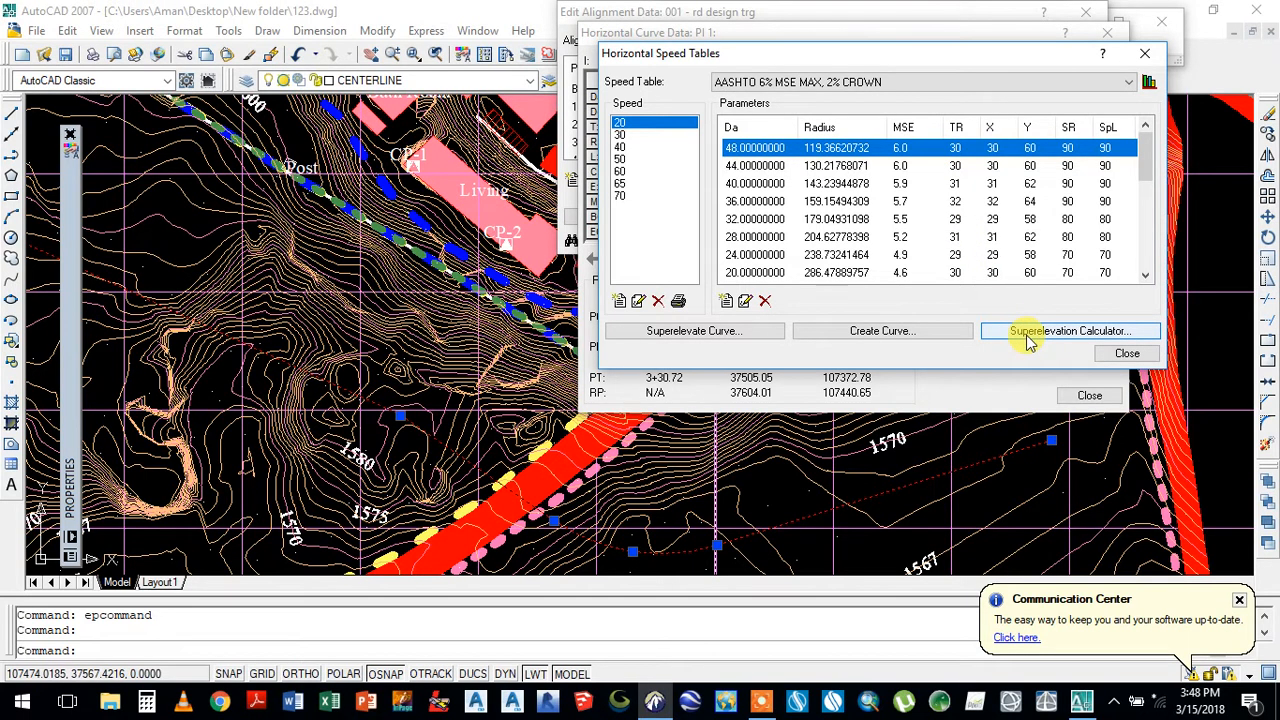
{"action": "left_click", "coordinate": [742, 336]}
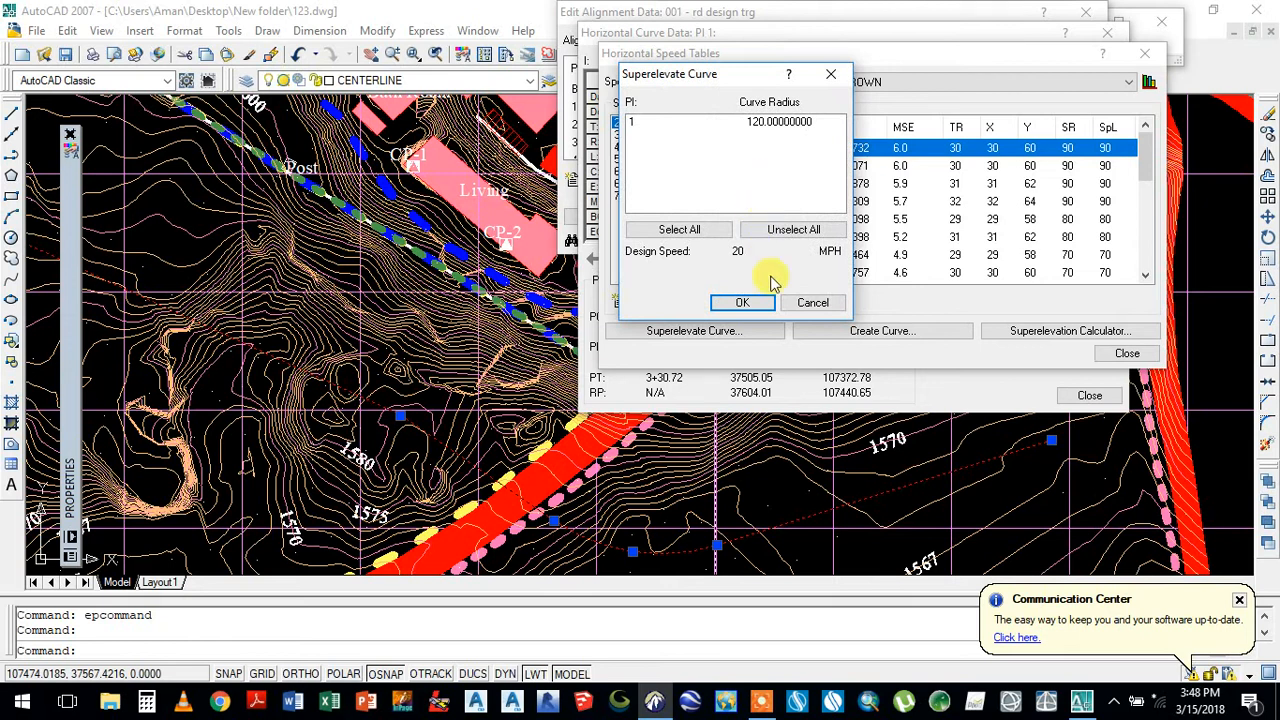
{"action": "left_click_drag", "start_coordinate": [749, 84], "coordinate": [503, 165]}
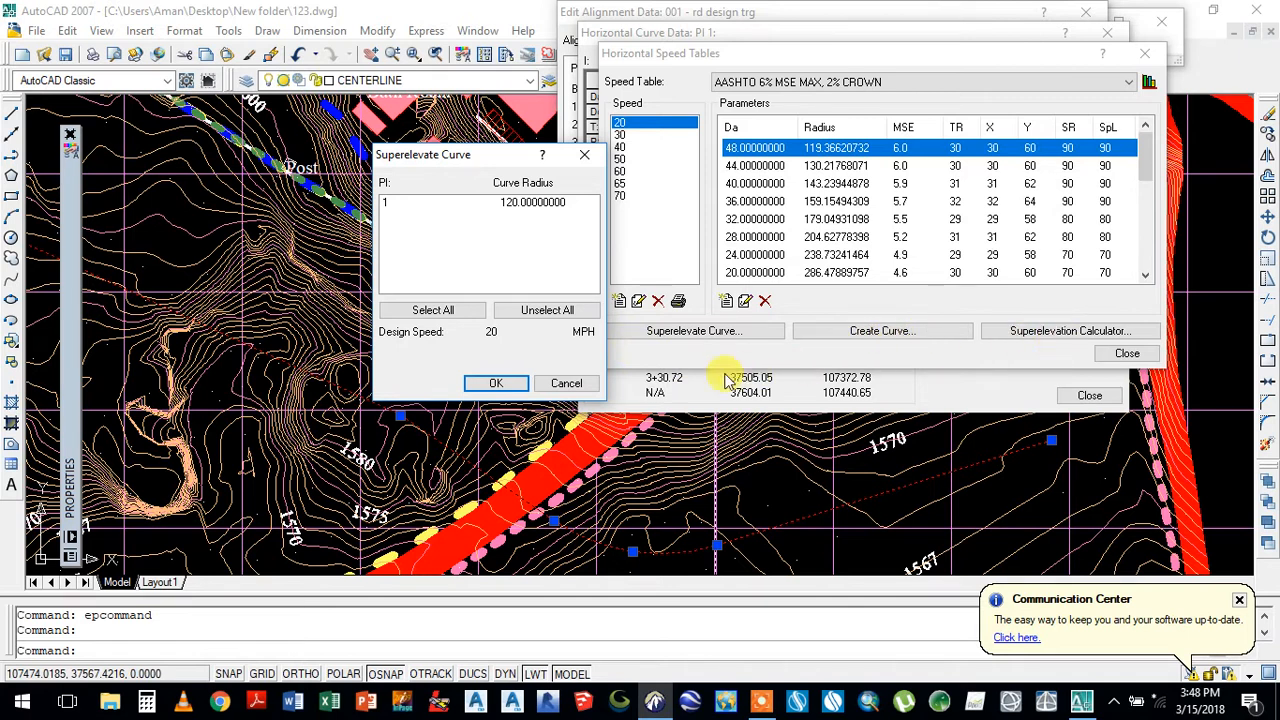
{"action": "left_click", "coordinate": [575, 386]}
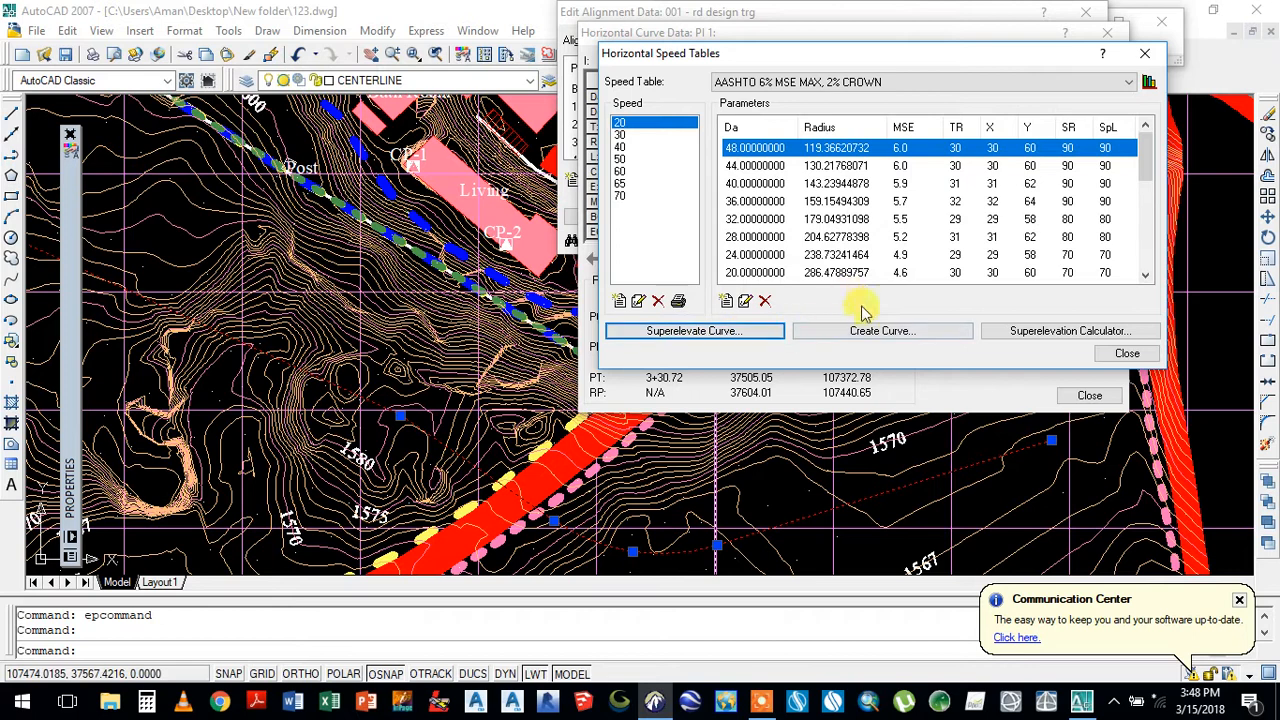
- Review the Superelevation Calculator inputs for the PI 1 curve, and close the calculator and the speed tables
{"action": "left_click", "coordinate": [1038, 335]}
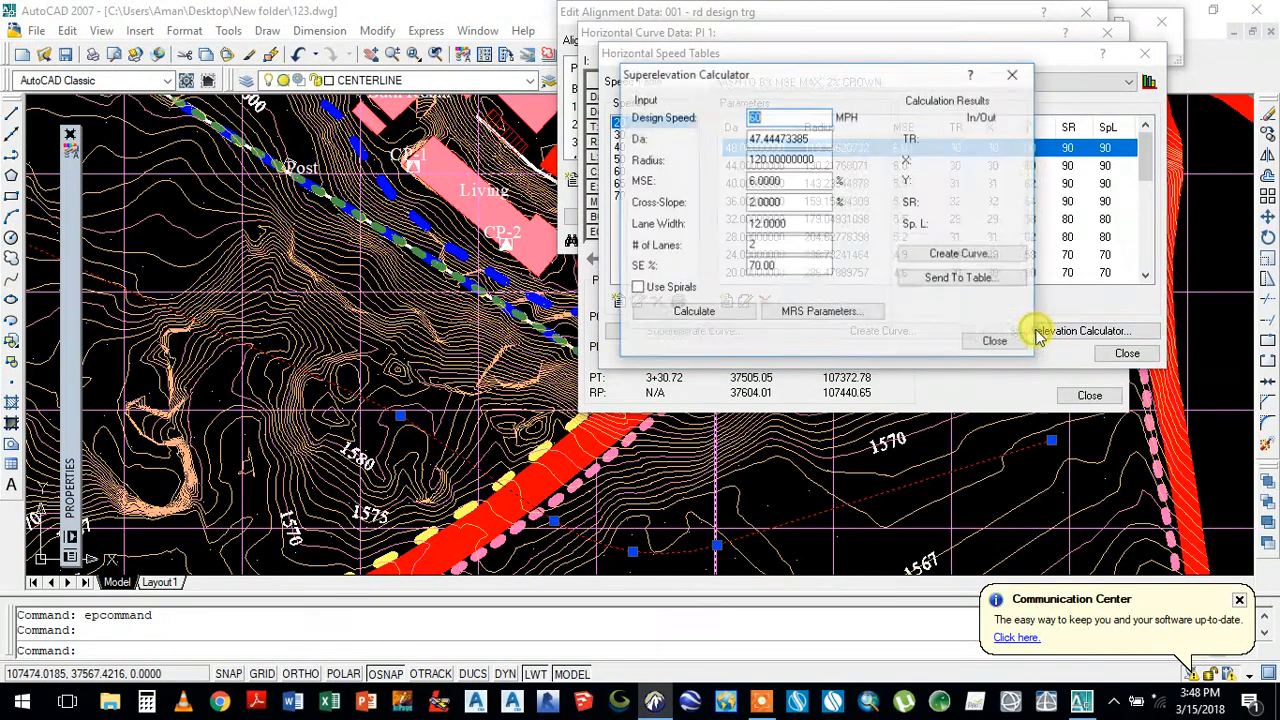
{"action": "left_click_drag", "start_coordinate": [885, 75], "coordinate": [485, 218]}
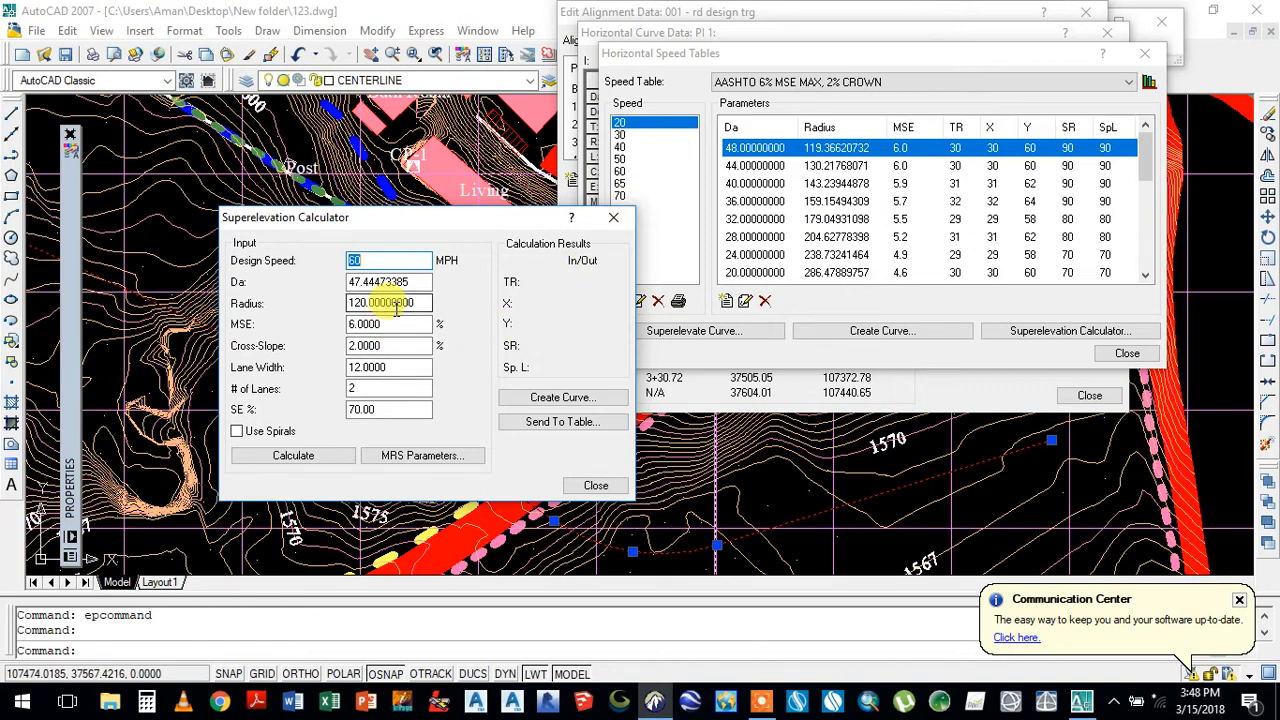
{"action": "left_click", "coordinate": [394, 342]}
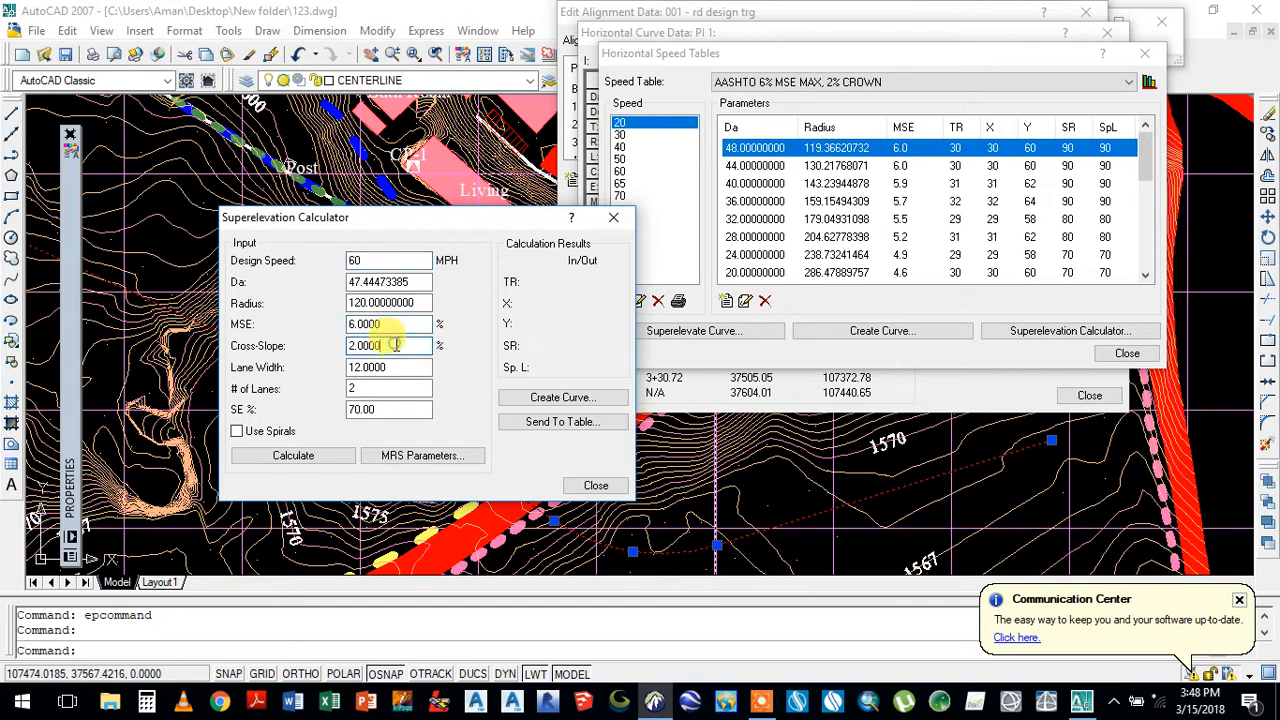
{"action": "left_click", "coordinate": [596, 486]}
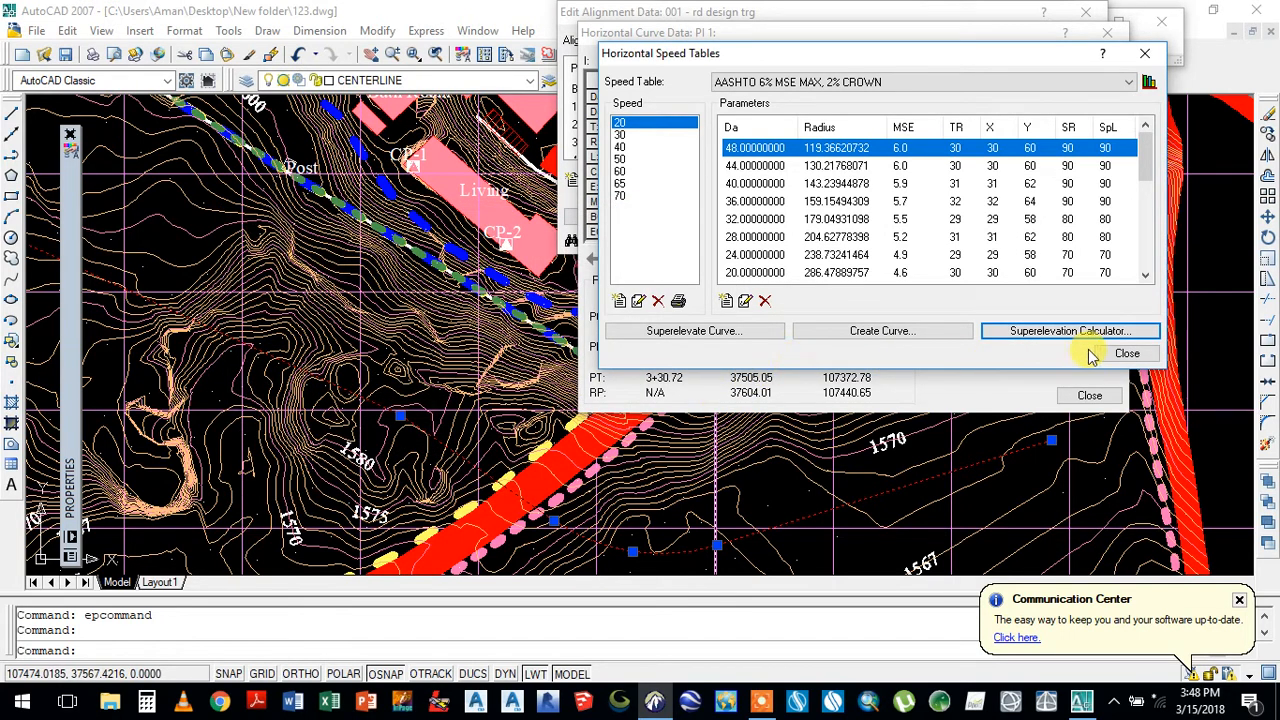
{"action": "mouse_move", "coordinate": [1066, 63]}
{"action": "left_mouse_down"}
{"action": "mouse_move", "coordinate": [764, 172]}
{"action": "mouse_move", "coordinate": [703, 166]}
{"action": "mouse_move", "coordinate": [691, 140]}
{"action": "left_mouse_up"}
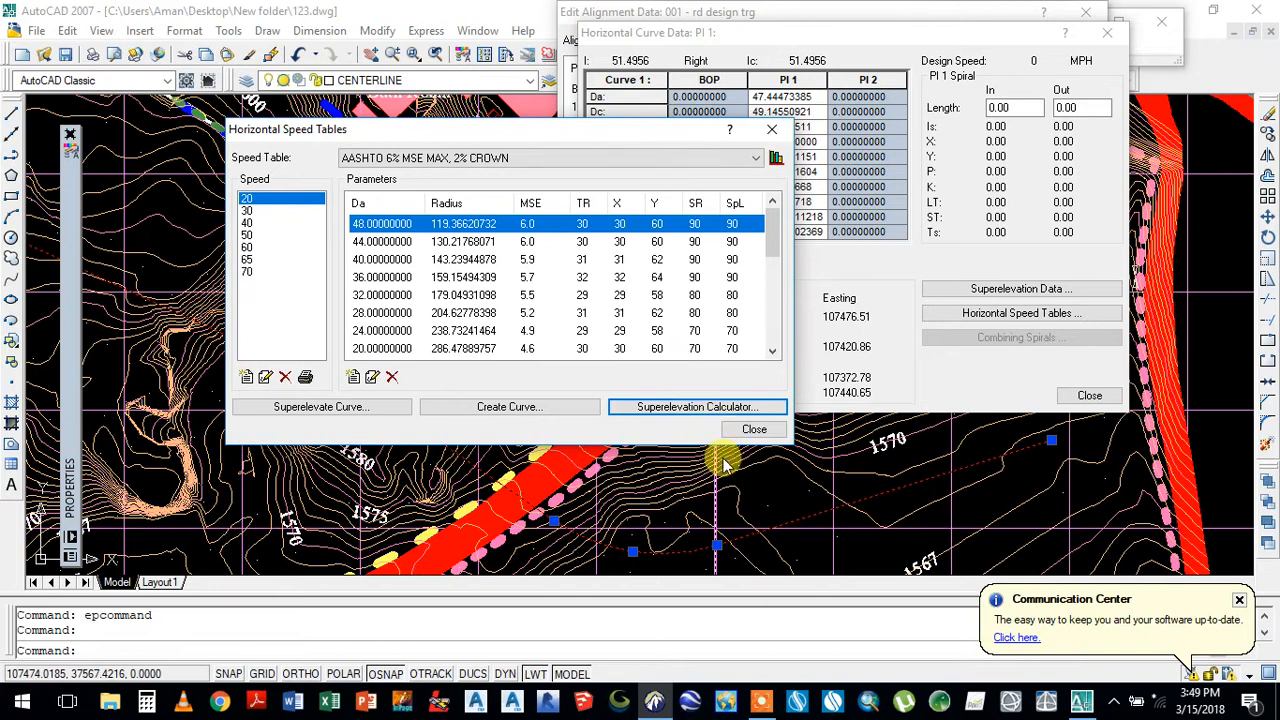
{"action": "left_click", "coordinate": [750, 428]}
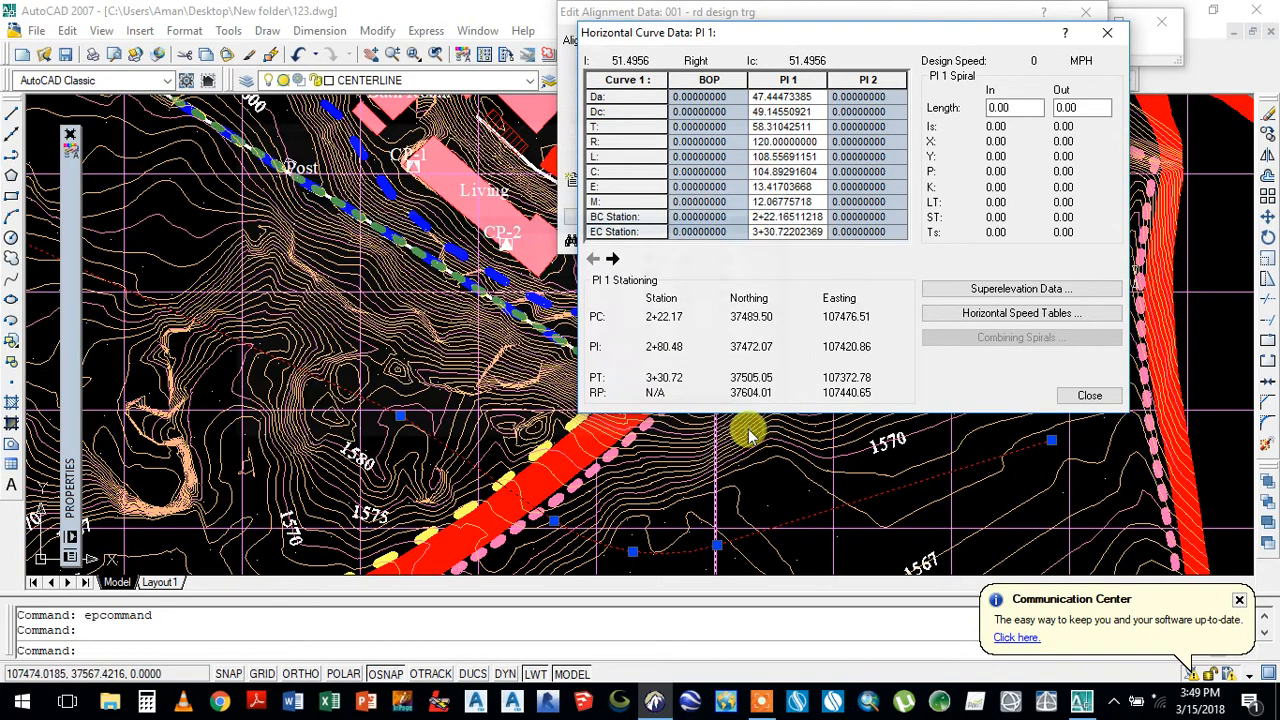
- Set the PI 1 superelevation to an MSE of 6 % slope with rotation type 2 - Inside
{"action": "left_click", "coordinate": [1003, 291]}
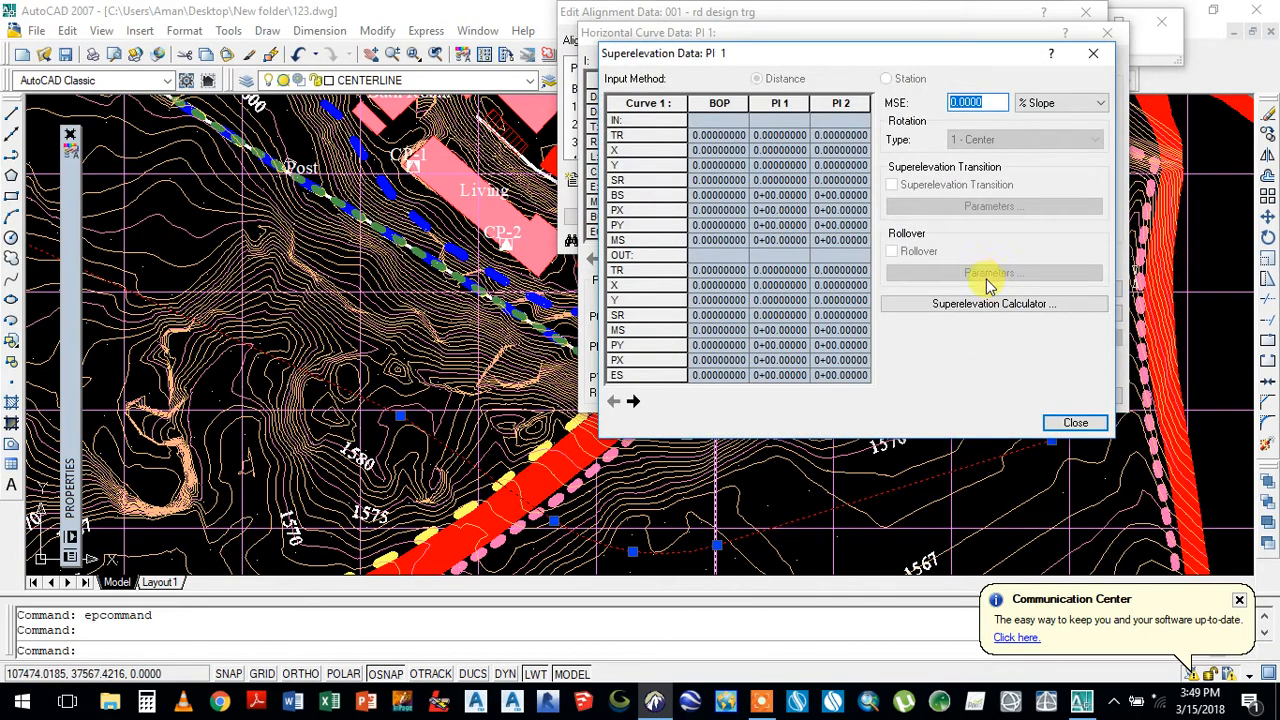
{"action": "left_click_drag", "start_coordinate": [1014, 52], "coordinate": [714, 91]}
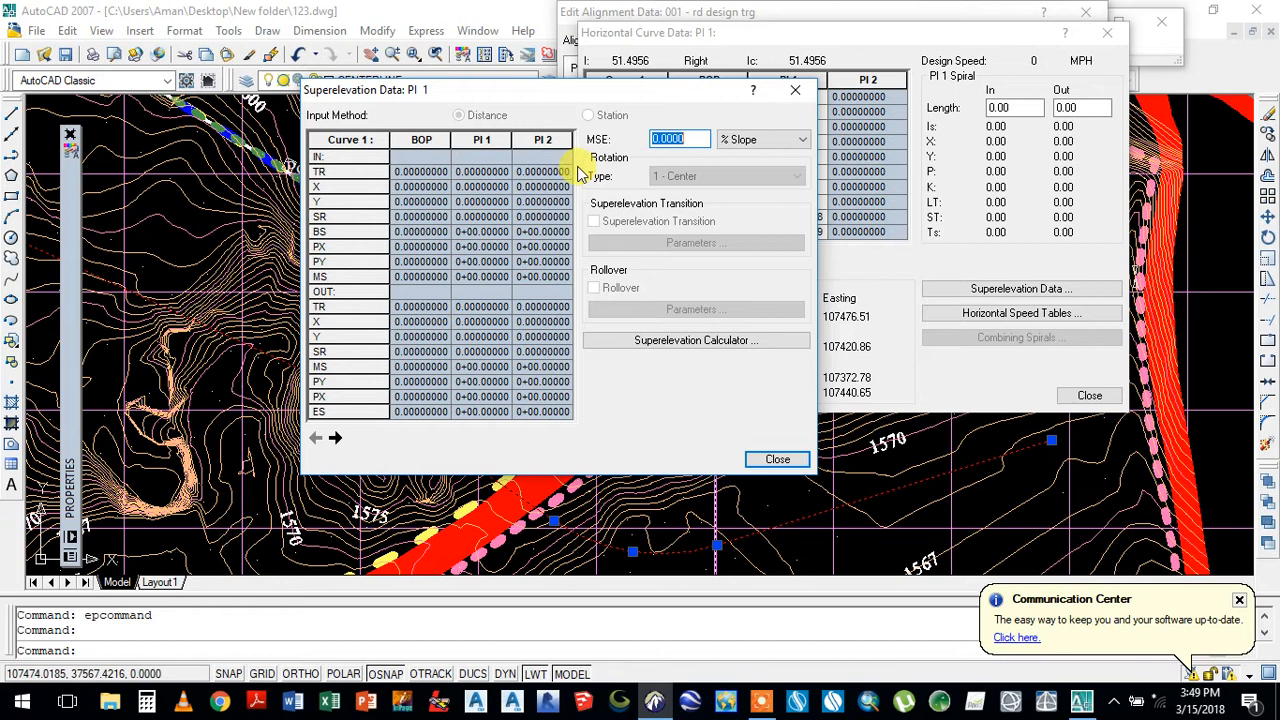
{"action": "left_click_drag", "start_coordinate": [690, 138], "coordinate": [646, 143]}
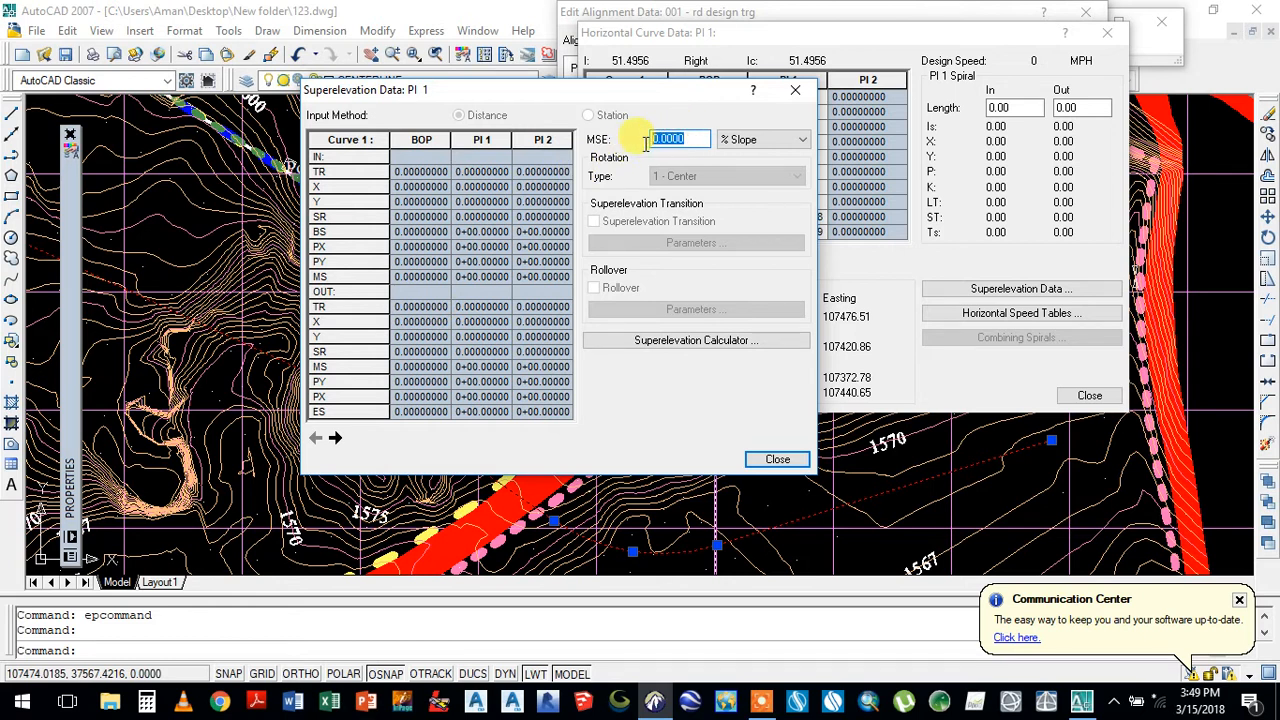
{"action": "type", "text": "6"}
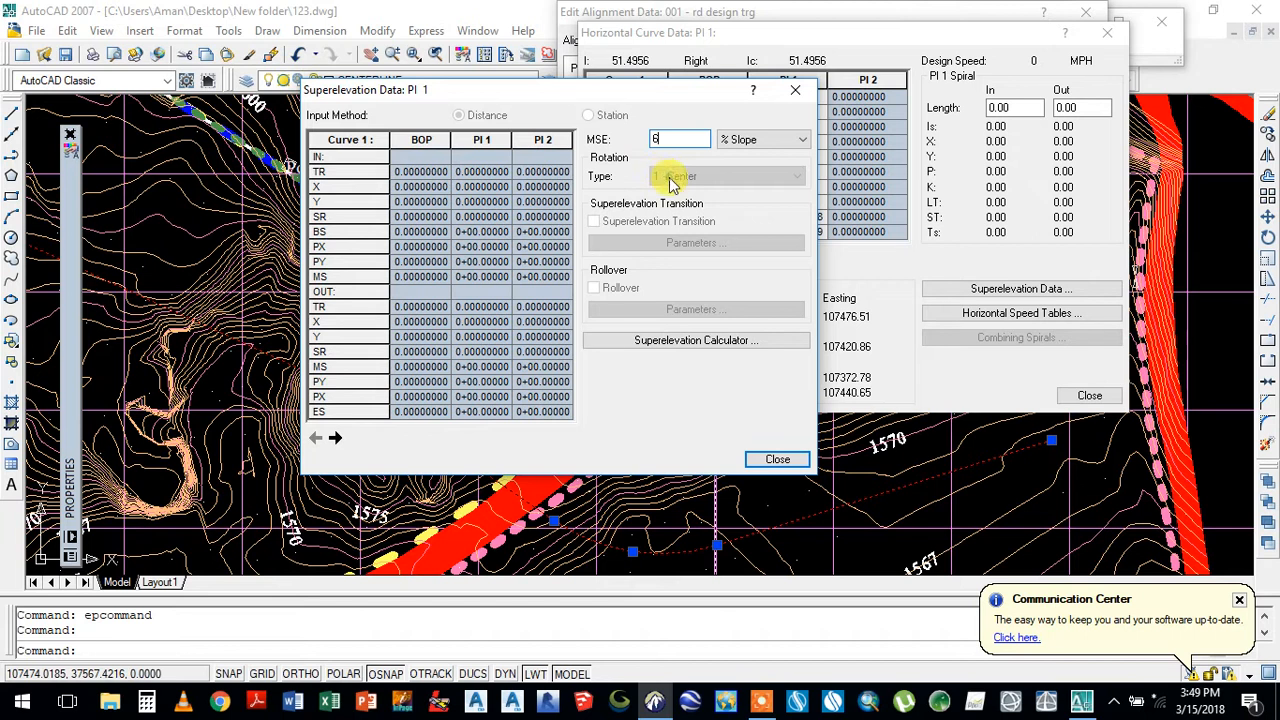
{"action": "left_click", "coordinate": [735, 140]}
{"action": "left_click", "coordinate": [737, 145]}
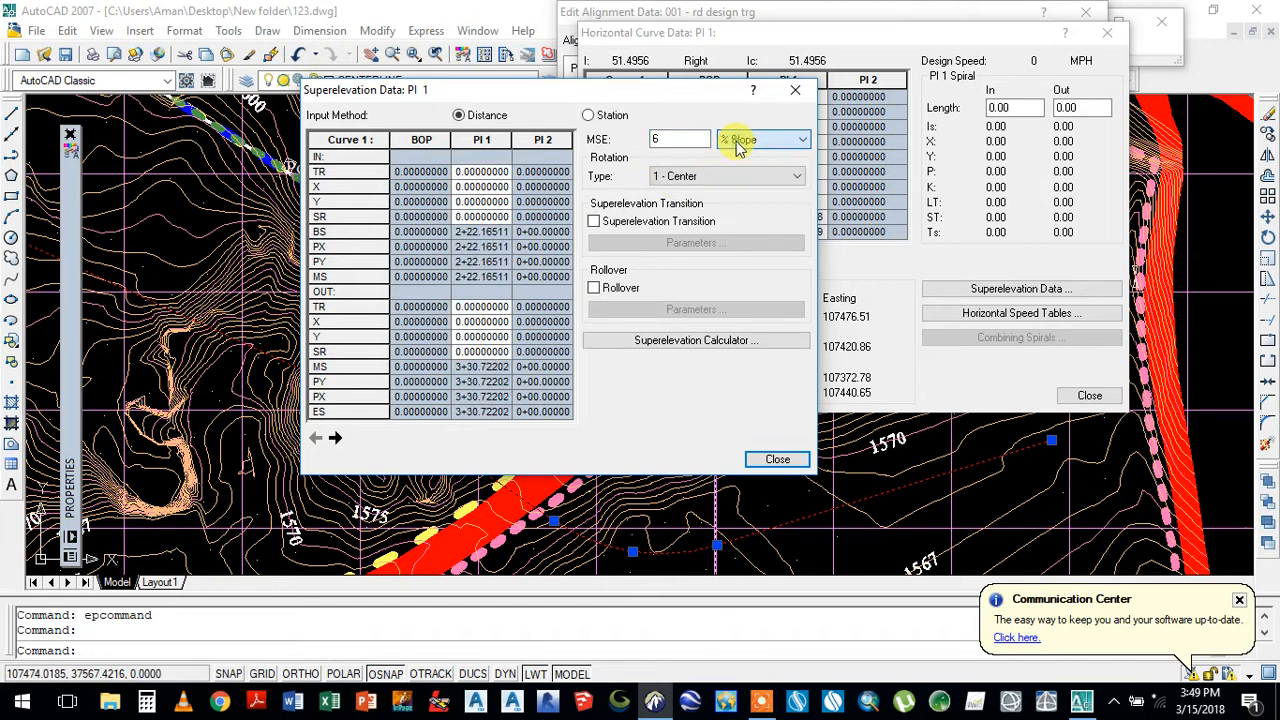
{"action": "left_click", "coordinate": [733, 180]}
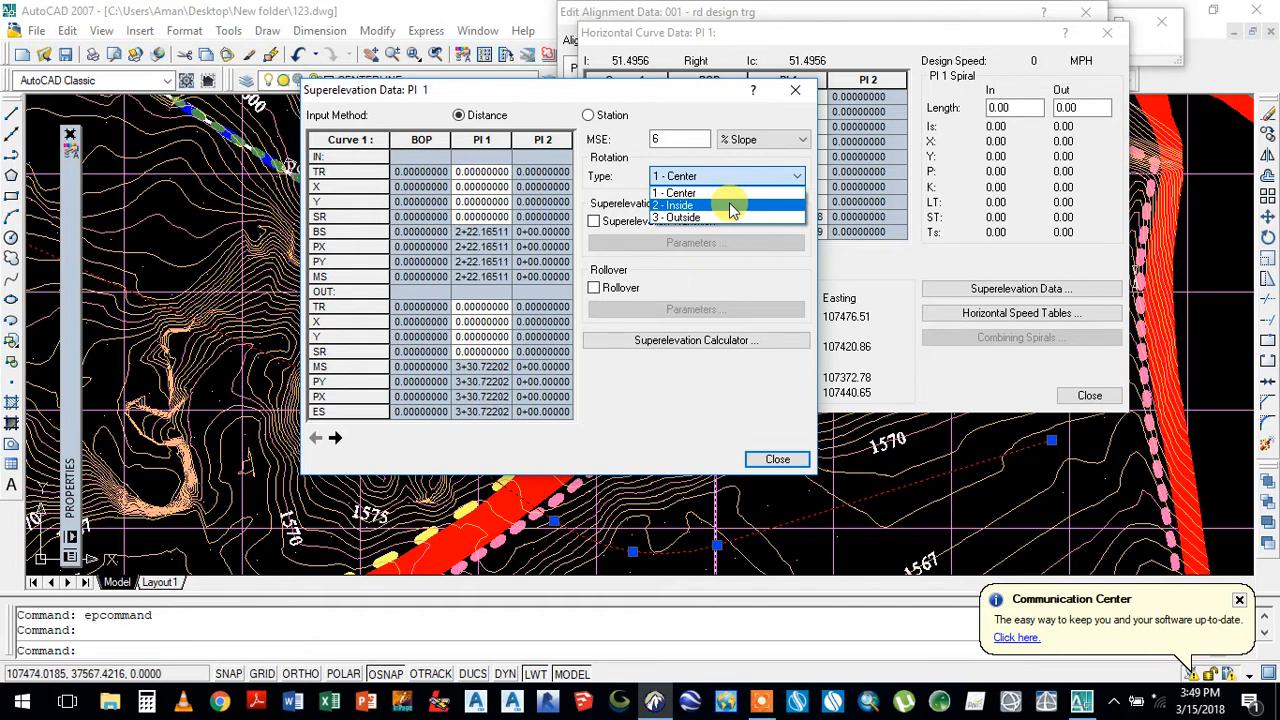
{"action": "left_click", "coordinate": [733, 206]}
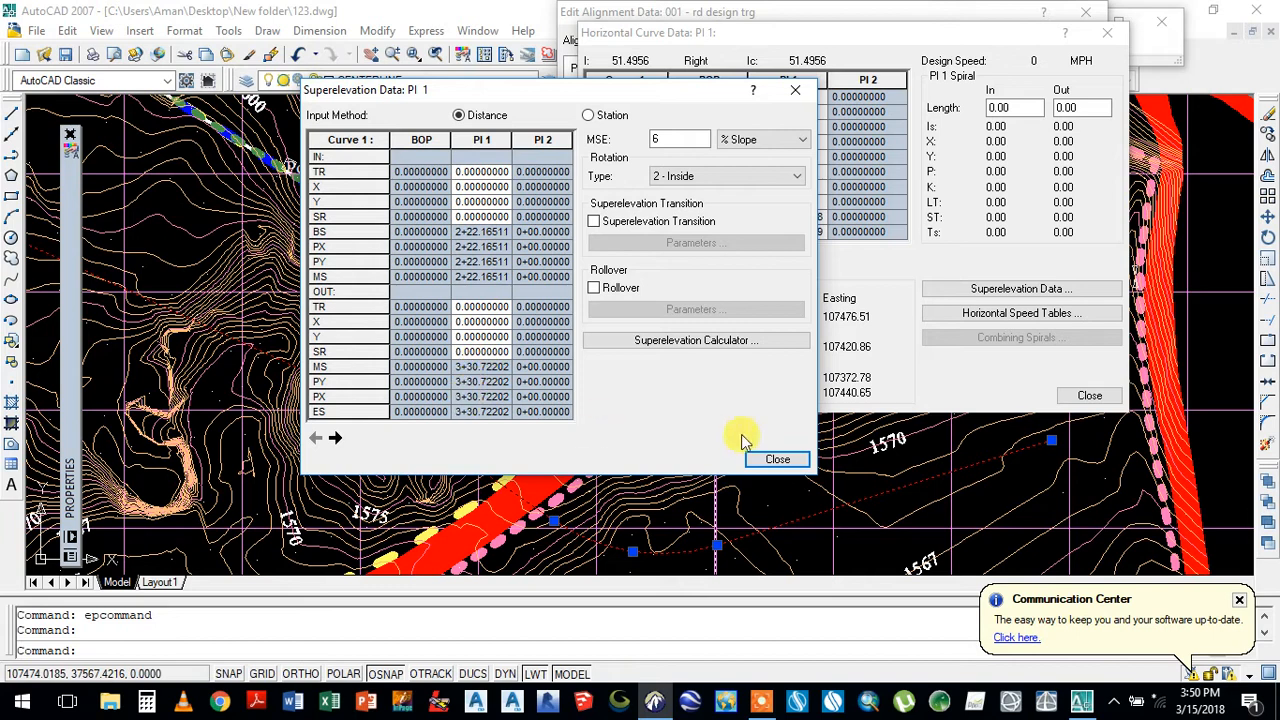
{"action": "left_click", "coordinate": [777, 460]}
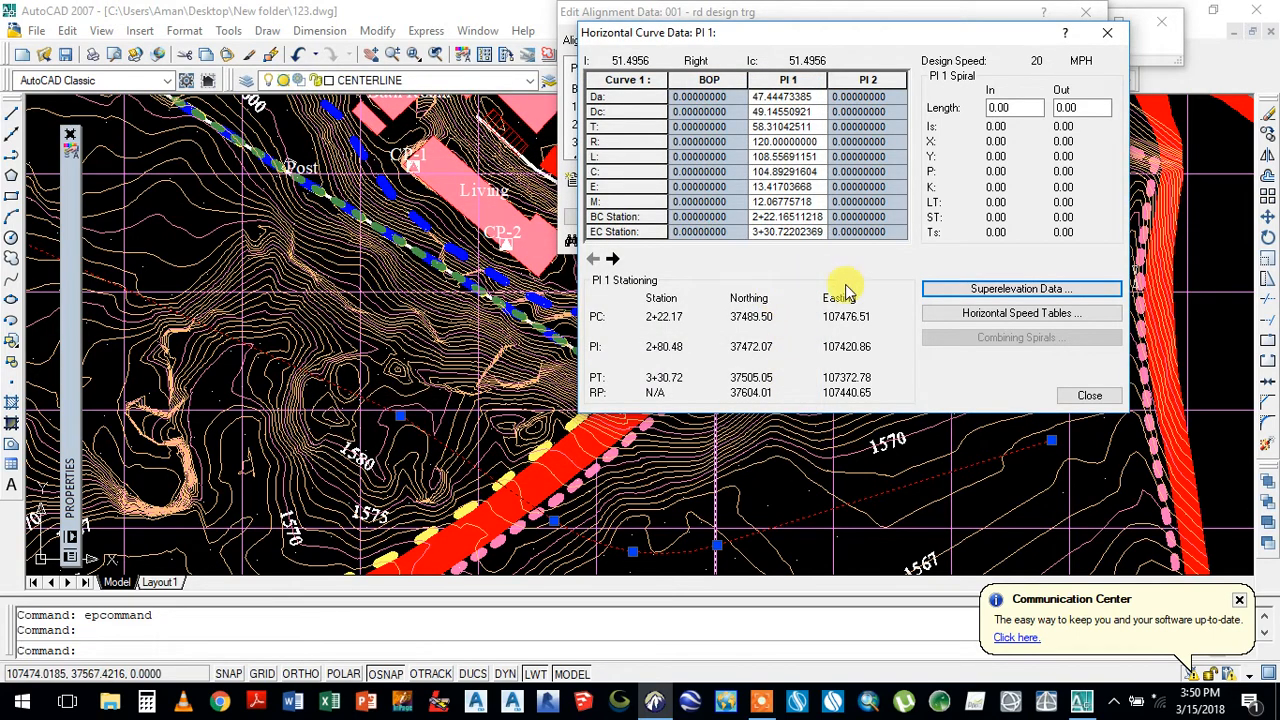
- Look up the speed 20 parameters in the AASHTO 6% MSE MAX, 2% CROWN horizontal speed table
{"action": "left_click", "coordinate": [967, 314]}
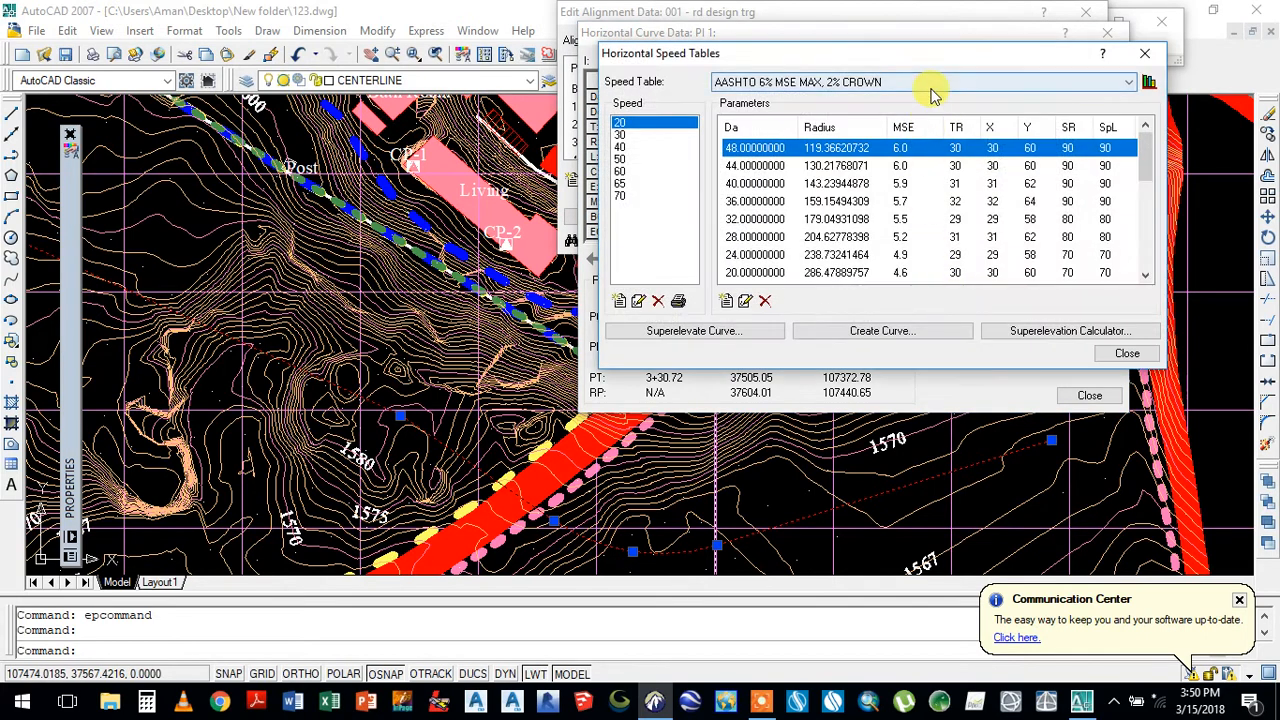
{"action": "left_click_drag", "start_coordinate": [929, 57], "coordinate": [775, 34]}
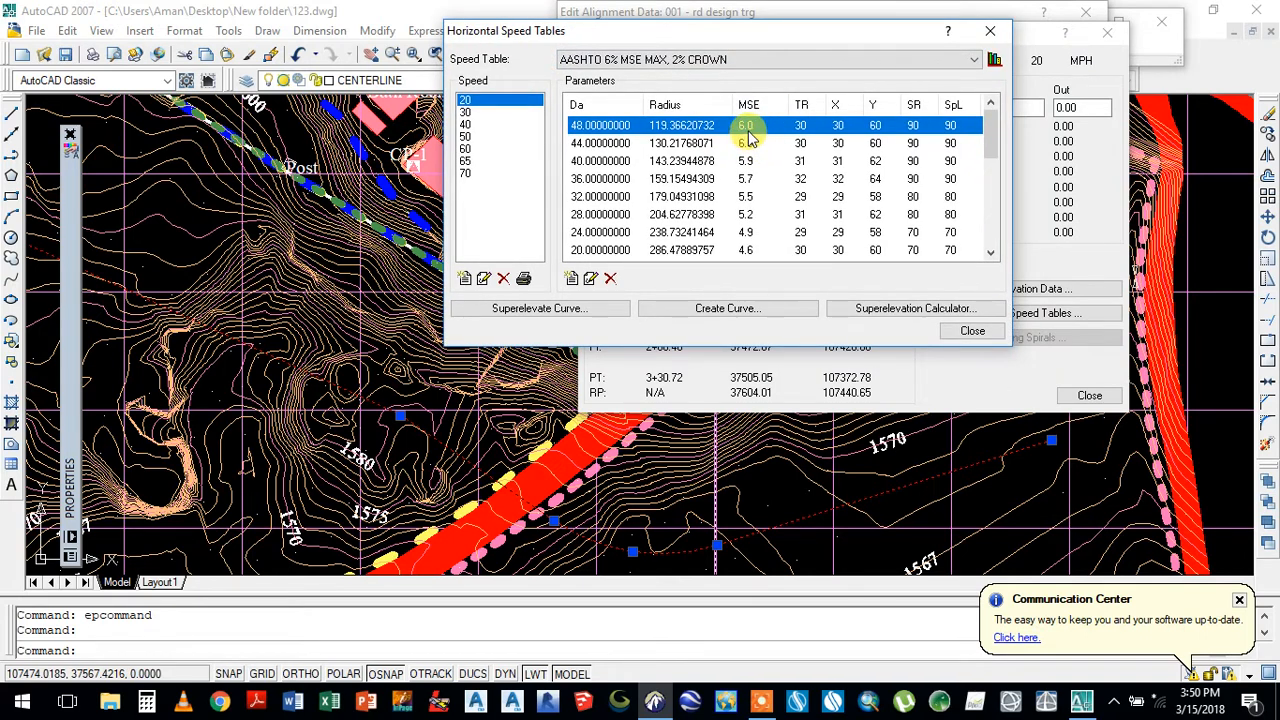
{"action": "left_click", "coordinate": [761, 703]}
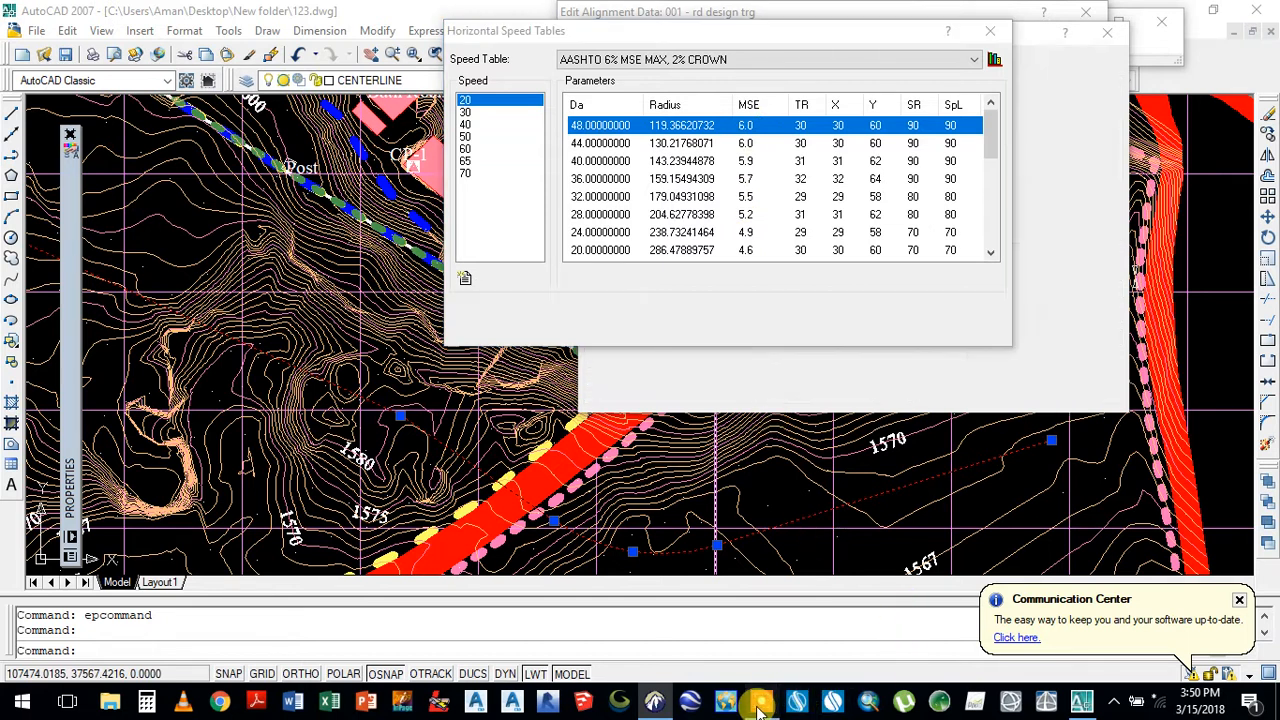
{"action": "left_click", "coordinate": [693, 673]}
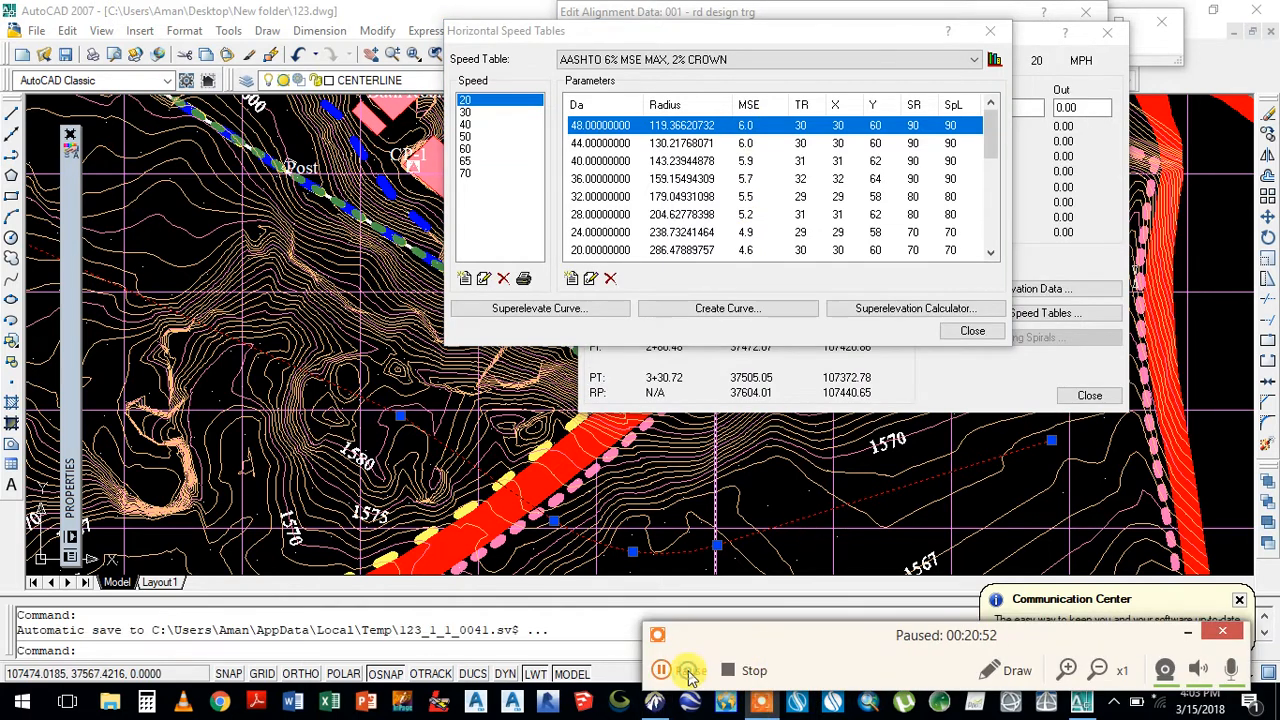
{"action": "left_click", "coordinate": [687, 672]}
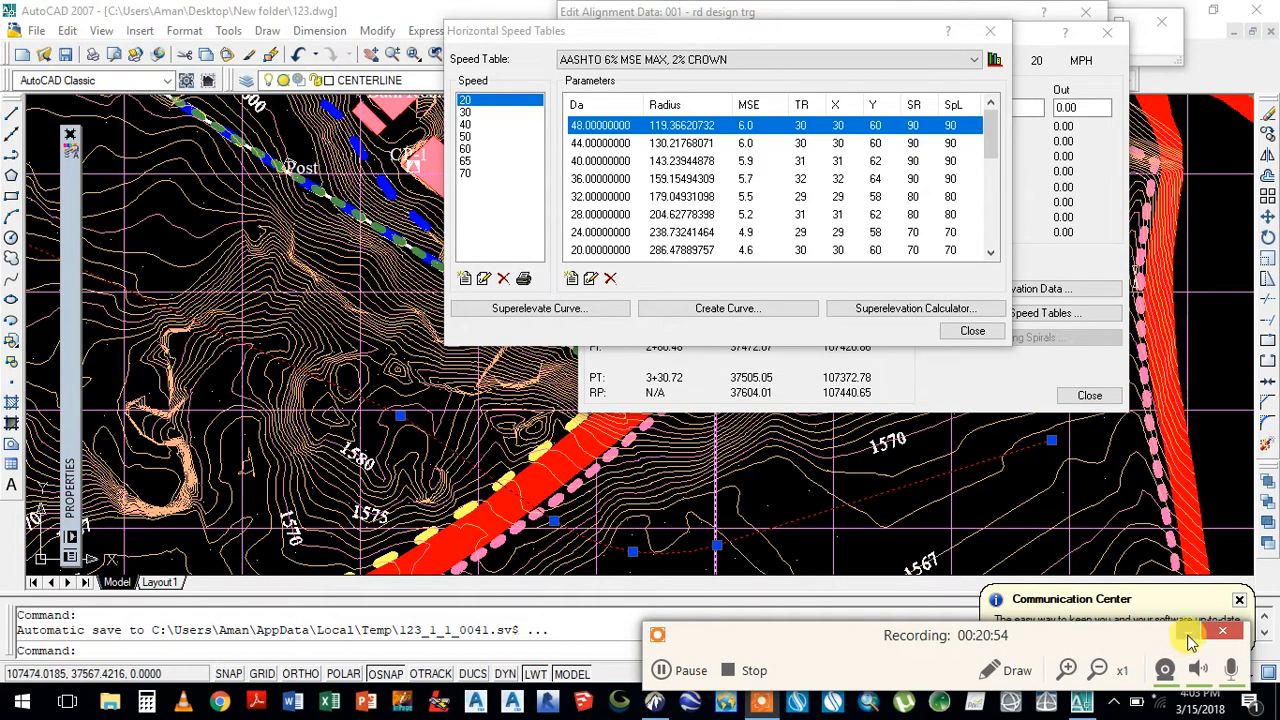
{"action": "left_click", "coordinate": [1188, 633]}
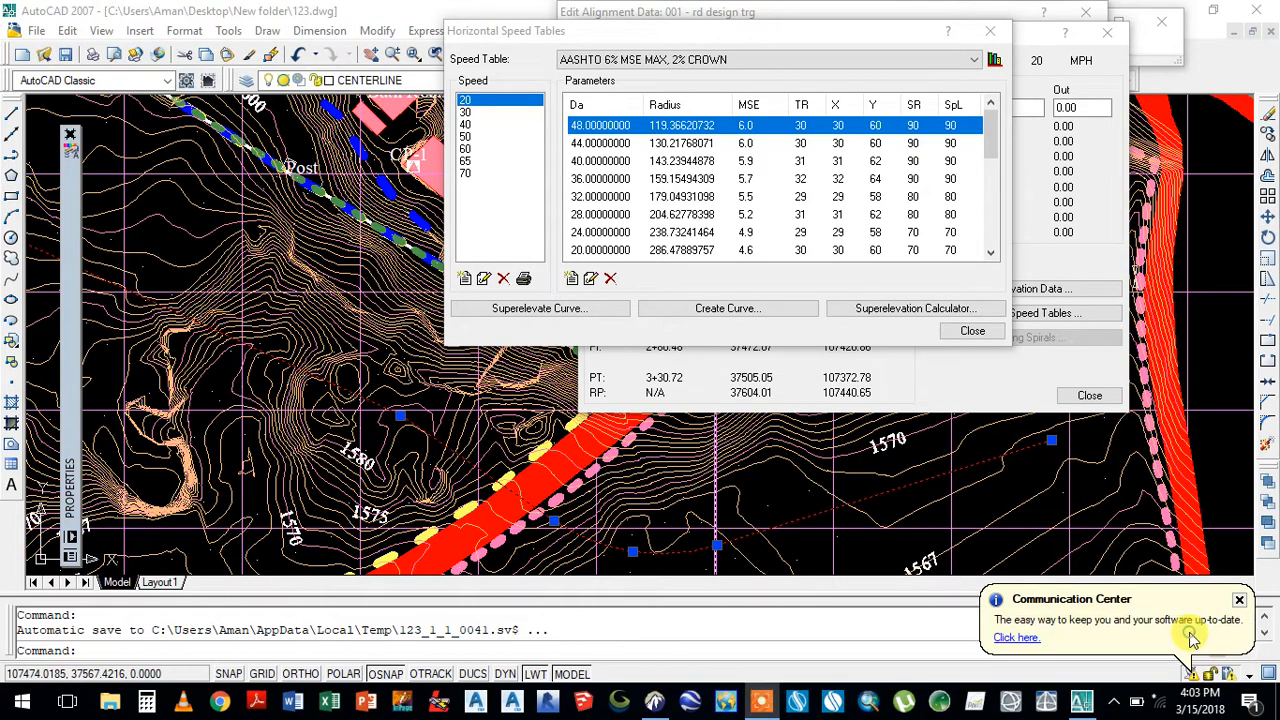
{"action": "left_click", "coordinate": [1239, 601]}
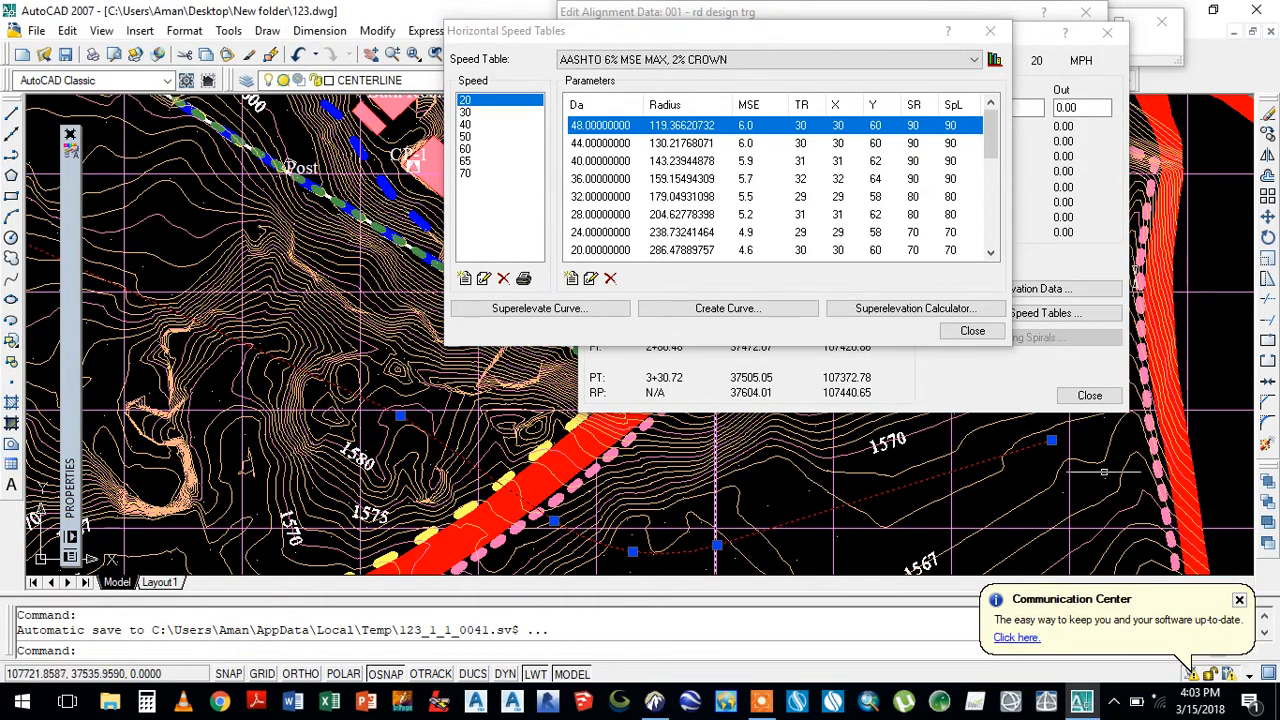
- Close the speed tables and set the PI 1 superelevation In distances to TR 30, X 30, Y 60 and SR 90
{"action": "left_click", "coordinate": [970, 332]}
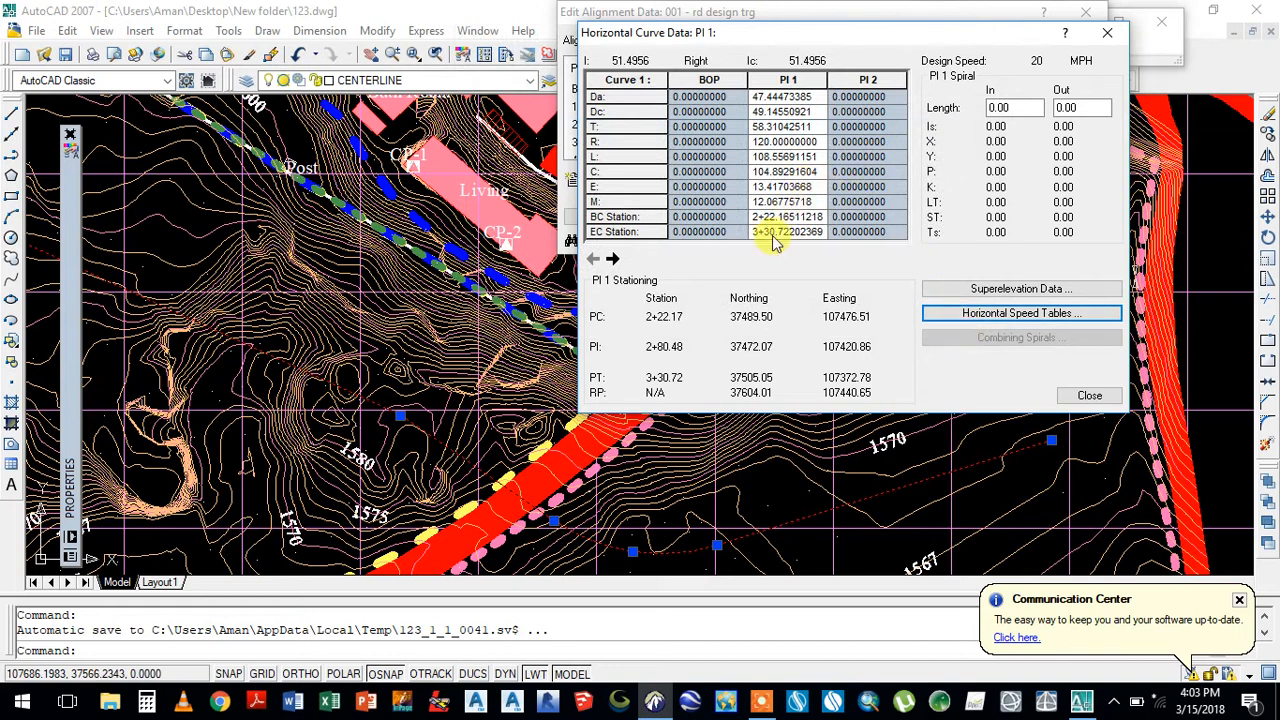
{"action": "left_click", "coordinate": [1005, 291]}
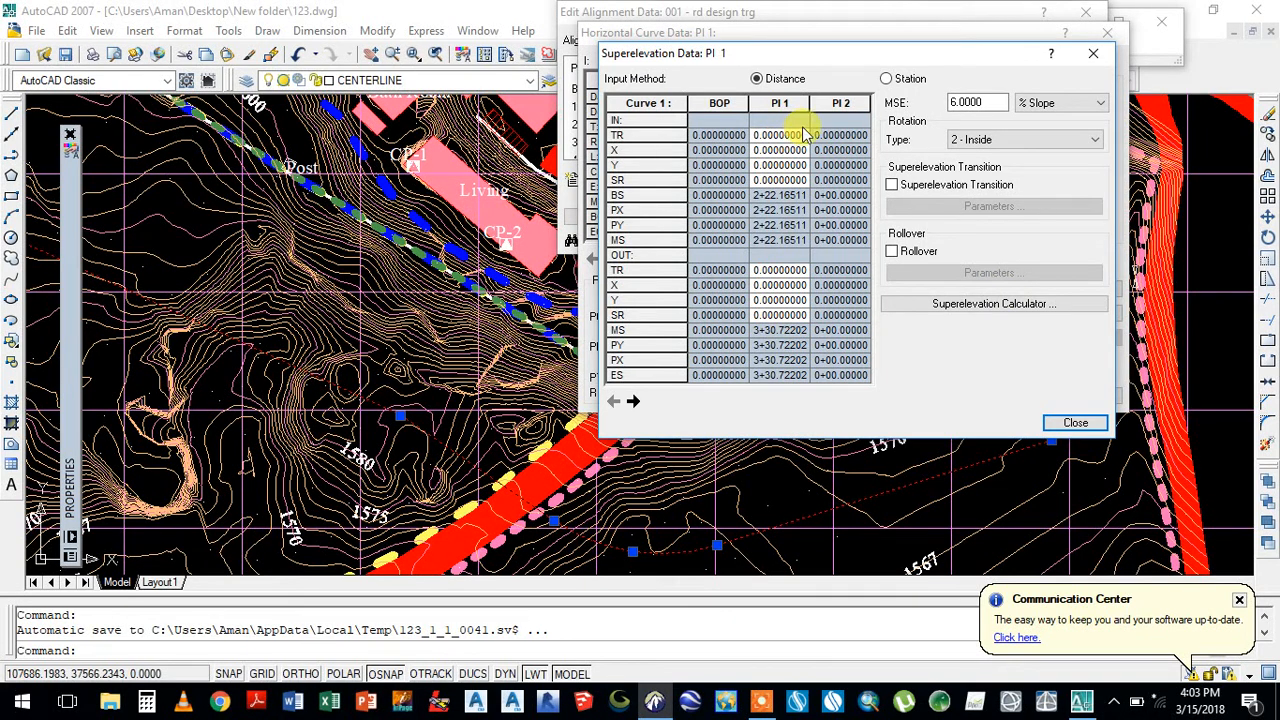
{"action": "left_click", "coordinate": [806, 132]}
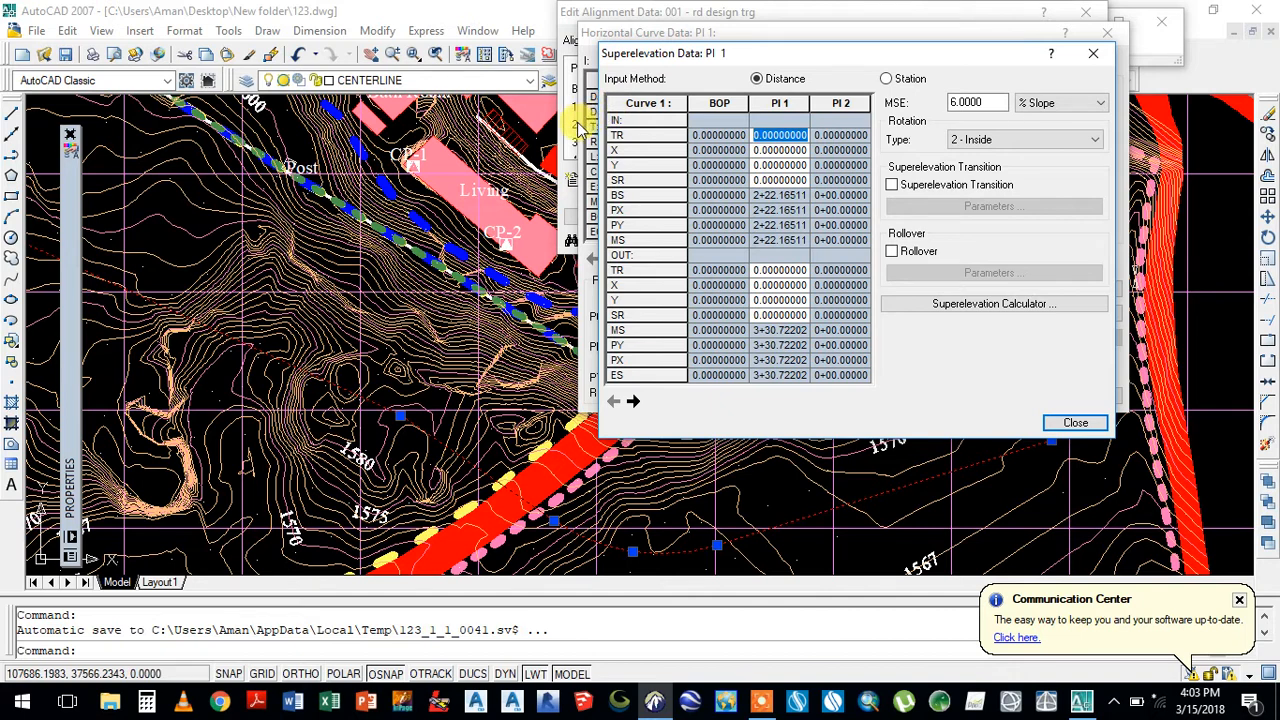
{"action": "type", "text": "3"}
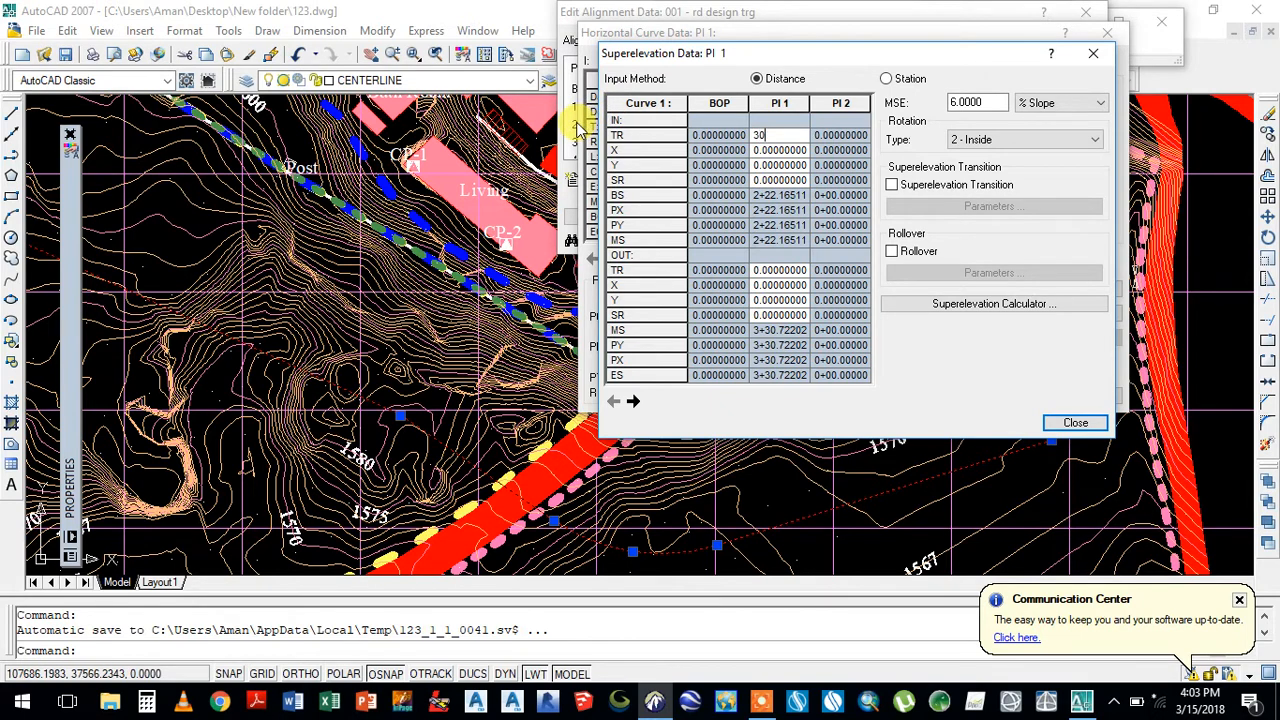
{"action": "type", "text": "0"}
{"action": "left_click", "coordinate": [780, 150]}
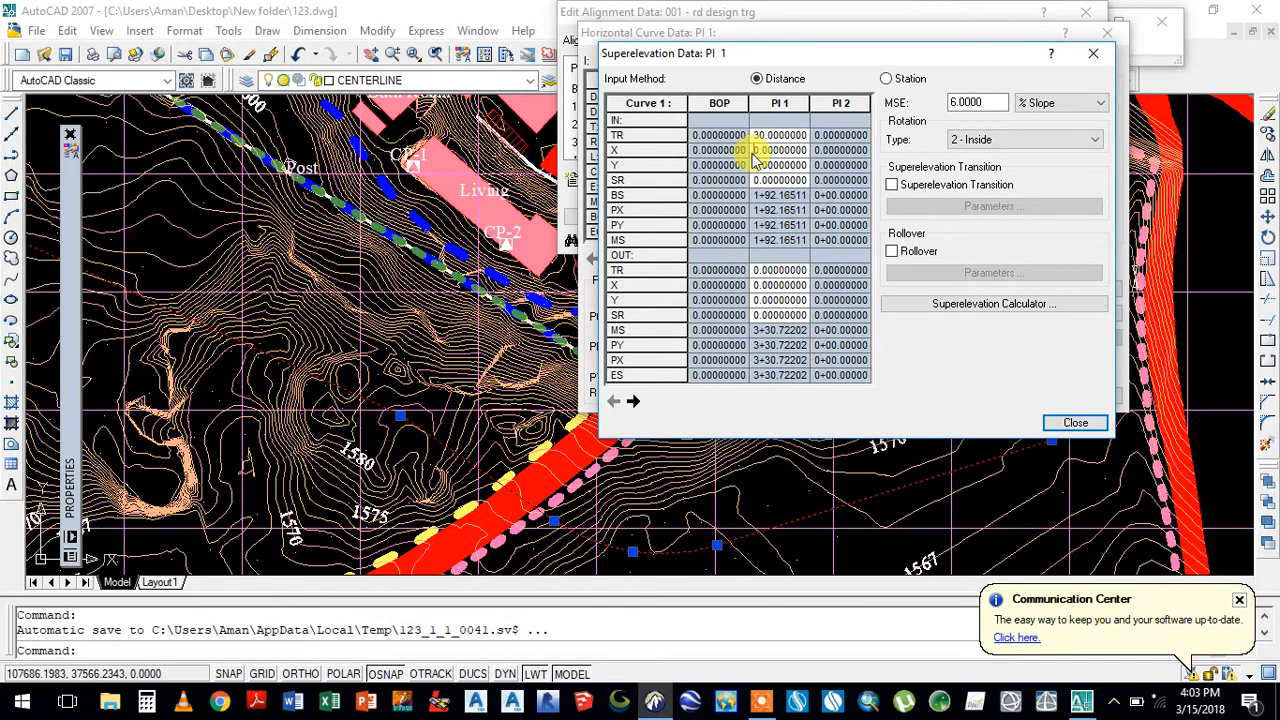
{"action": "left_click", "coordinate": [757, 165]}
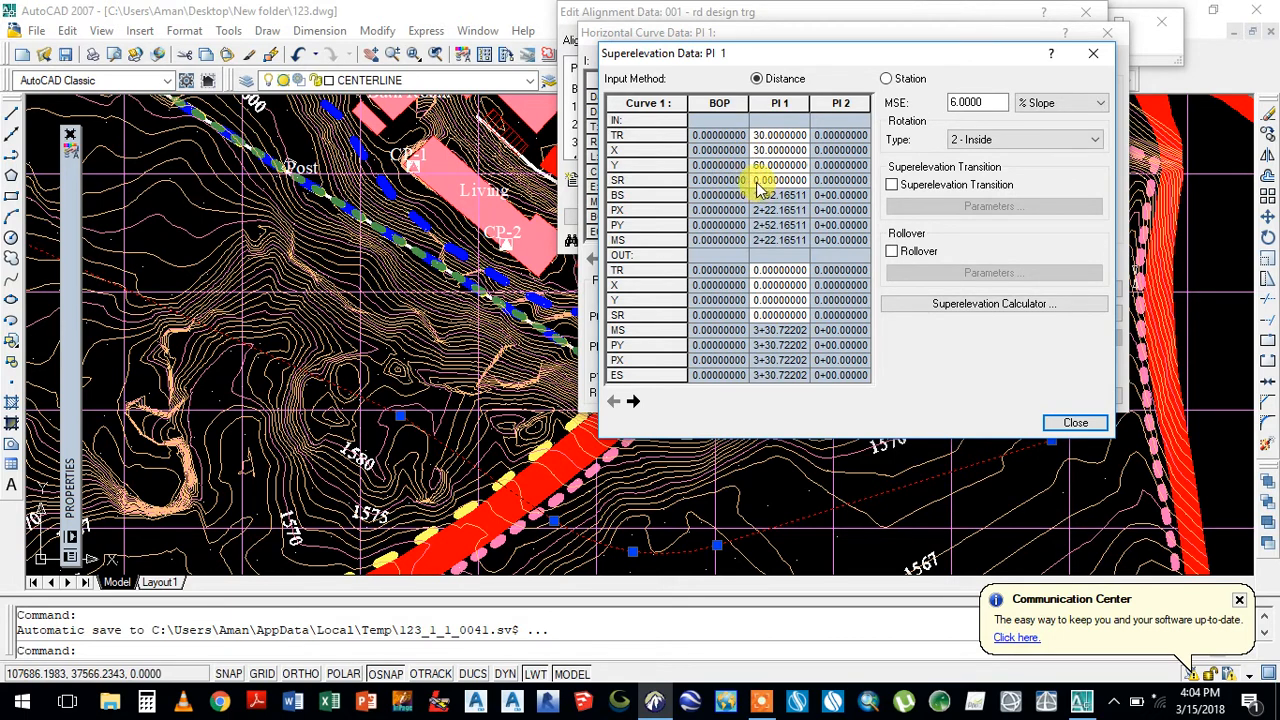
{"action": "left_click", "coordinate": [756, 182]}
- Set the PI 1 superelevation Out distances to TR 30, X 30, Y 60 and SR 90
{"action": "left_click", "coordinate": [768, 273]}
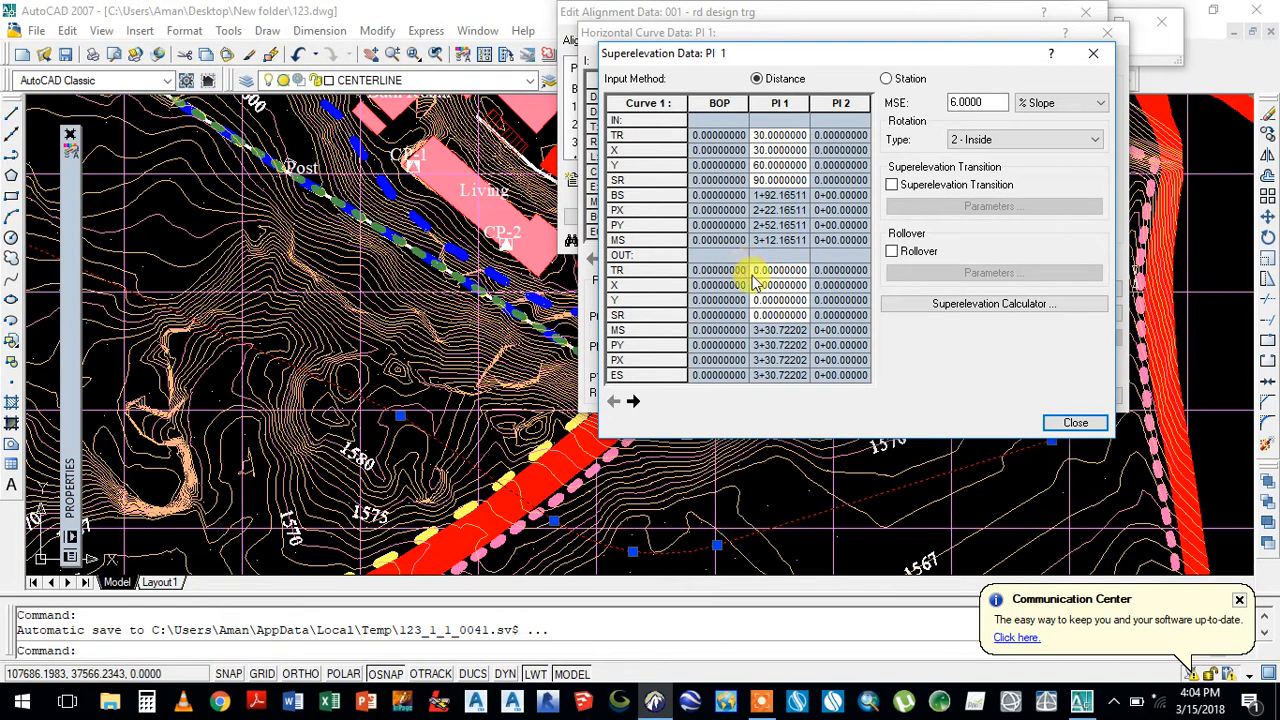
{"action": "type", "text": "0"}
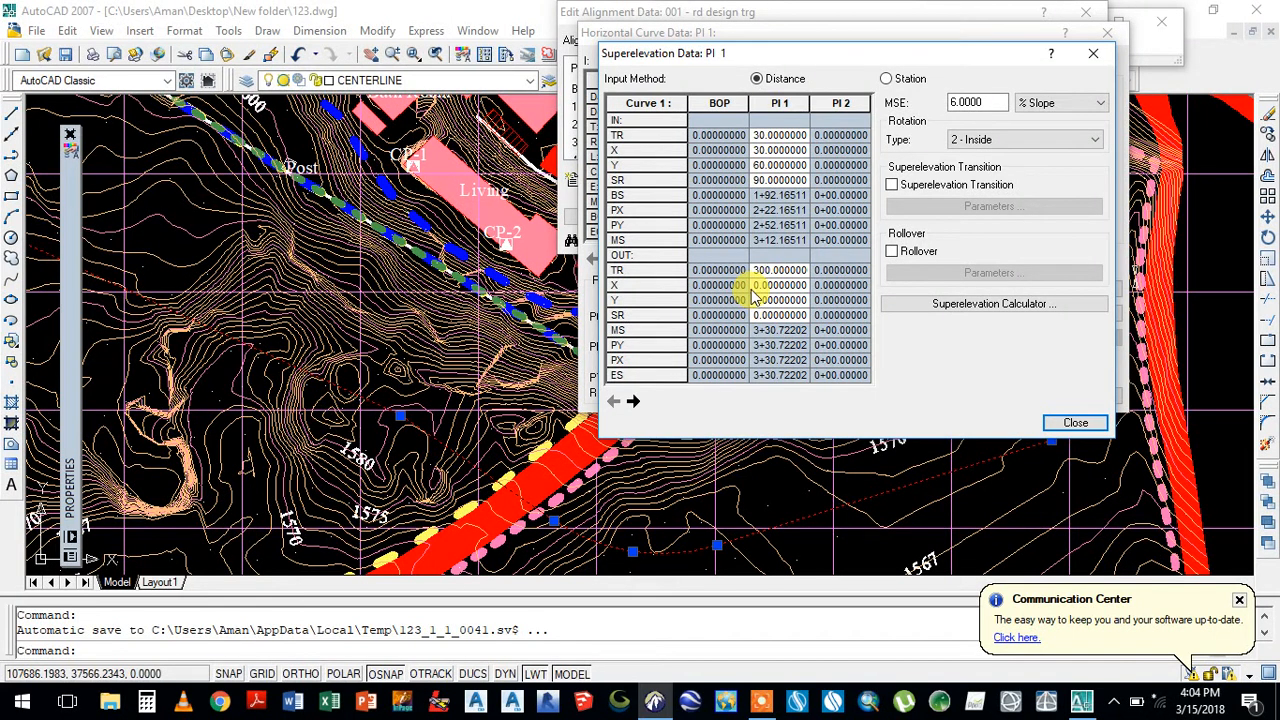
{"action": "key", "text": "BackSpace"}
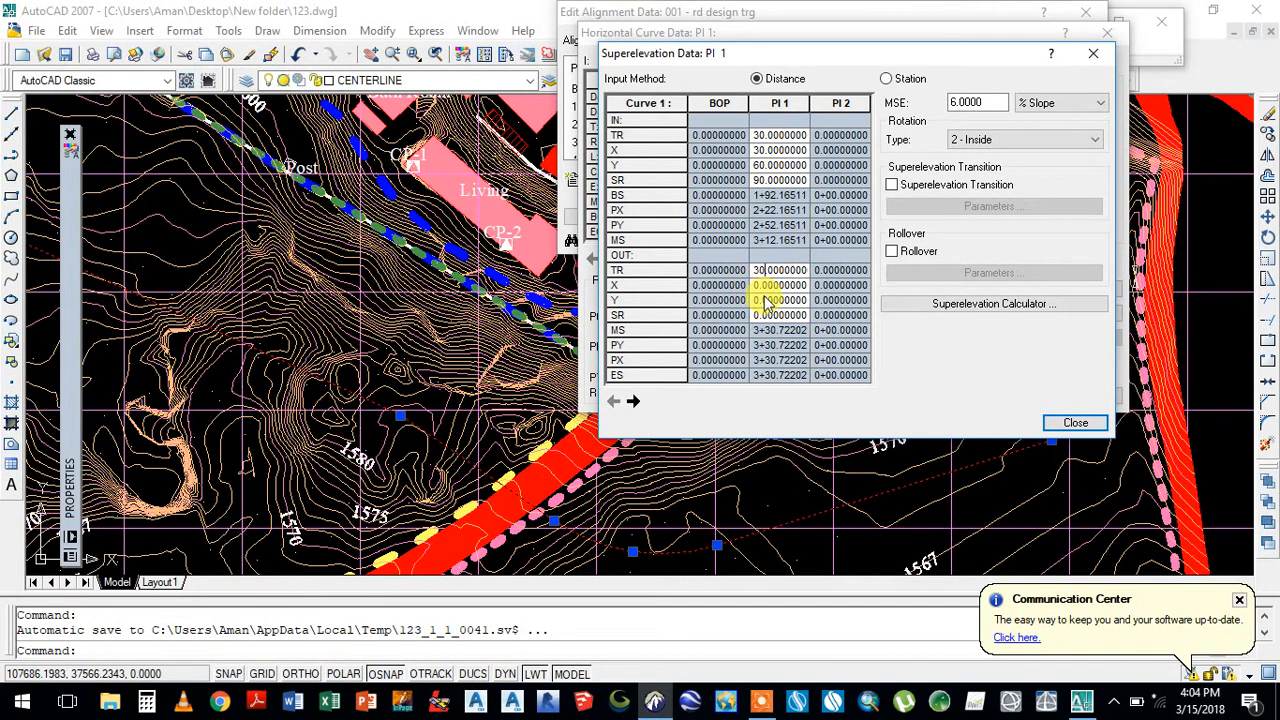
{"action": "double_click", "coordinate": [755, 288]}
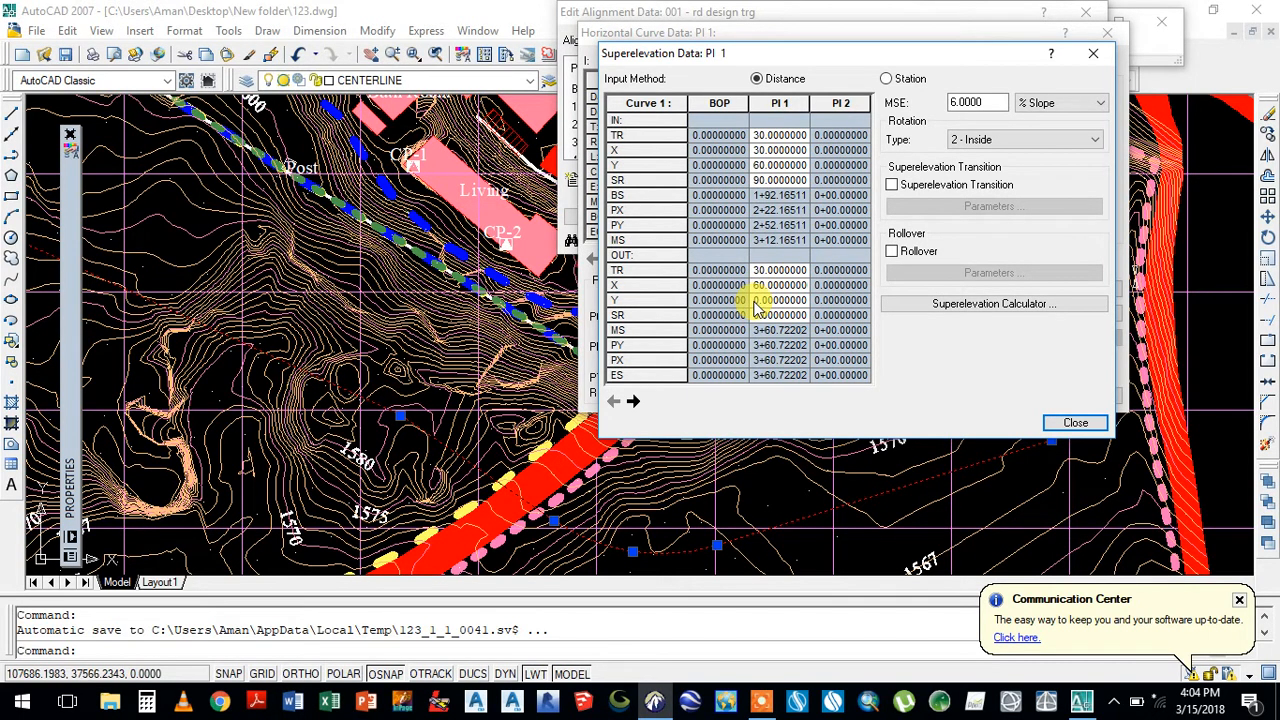
{"action": "left_click", "coordinate": [754, 303]}
{"action": "type", "text": "6"}
{"action": "left_click", "coordinate": [763, 316]}
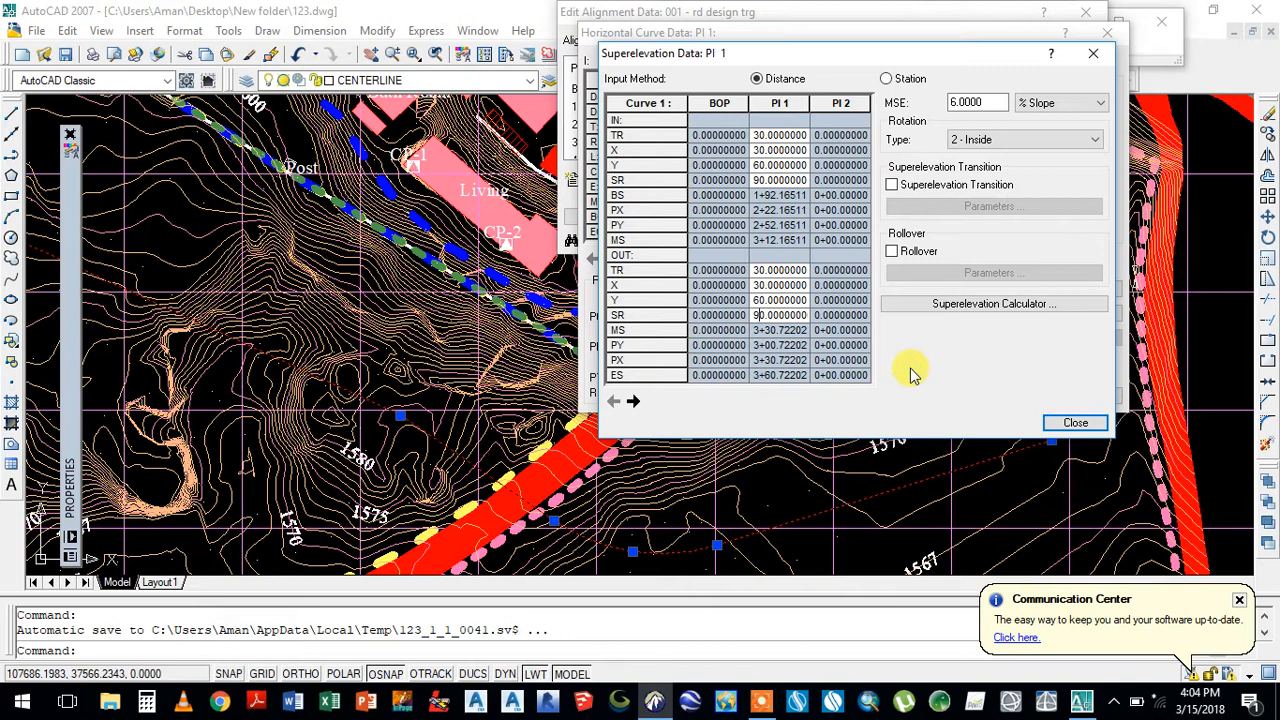
- Leave the superelevation data and bring up the horizontal curve data for PI 2
{"action": "left_click", "coordinate": [633, 401]}
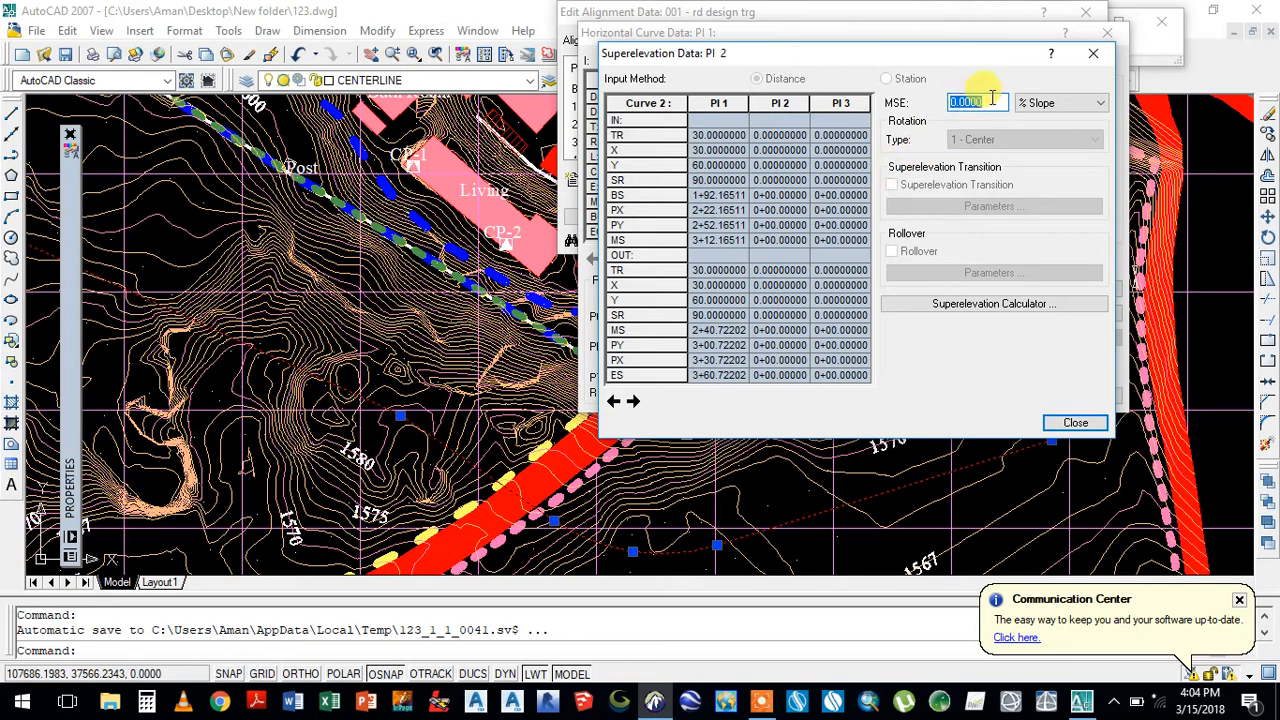
{"action": "left_click", "coordinate": [1075, 424]}
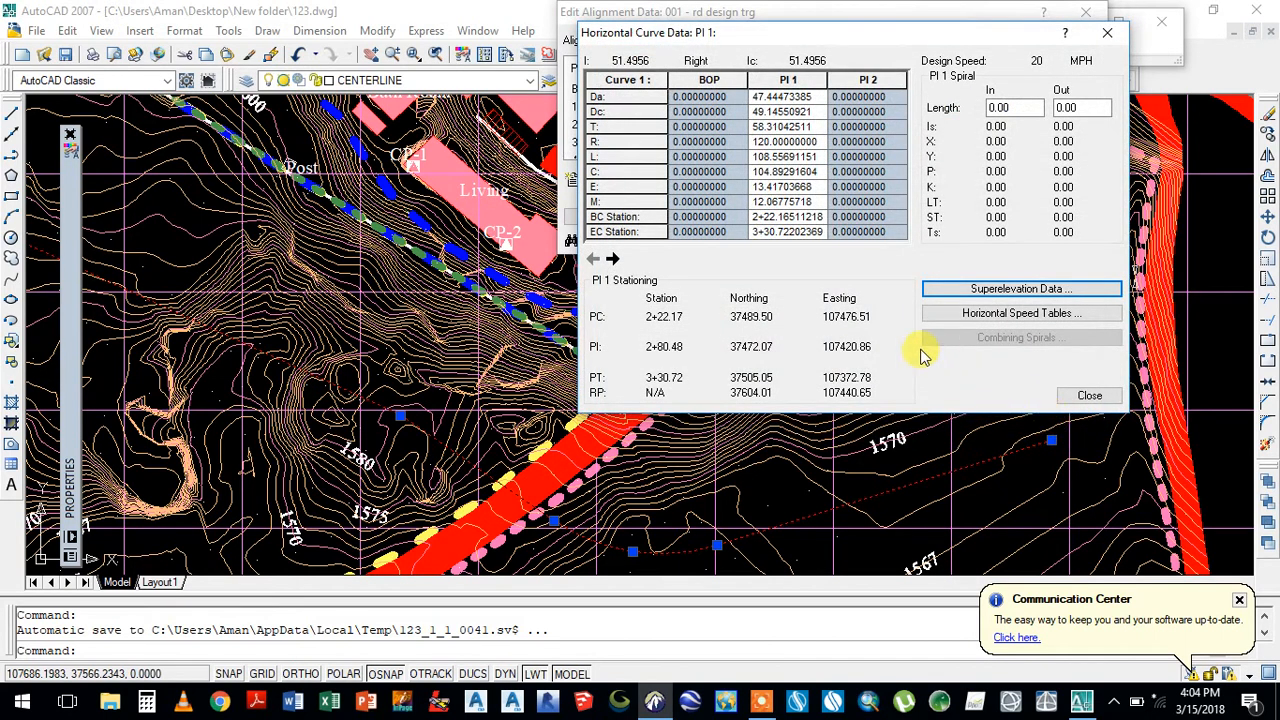
{"action": "left_click", "coordinate": [612, 260]}
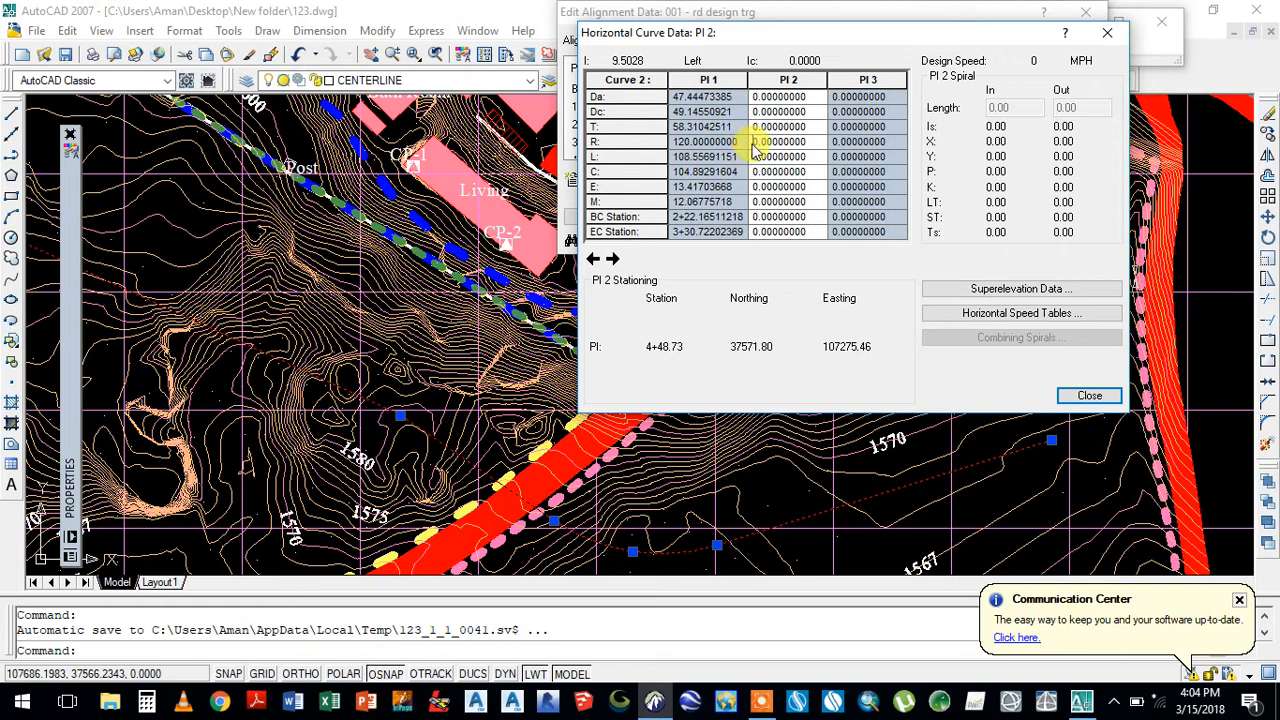
- Set the radius of the horizontal curve at PI 2 to 100 and select the redrawn centerline to inspect it
{"action": "type", "text": "00"}
{"action": "key", "text": "Return"}
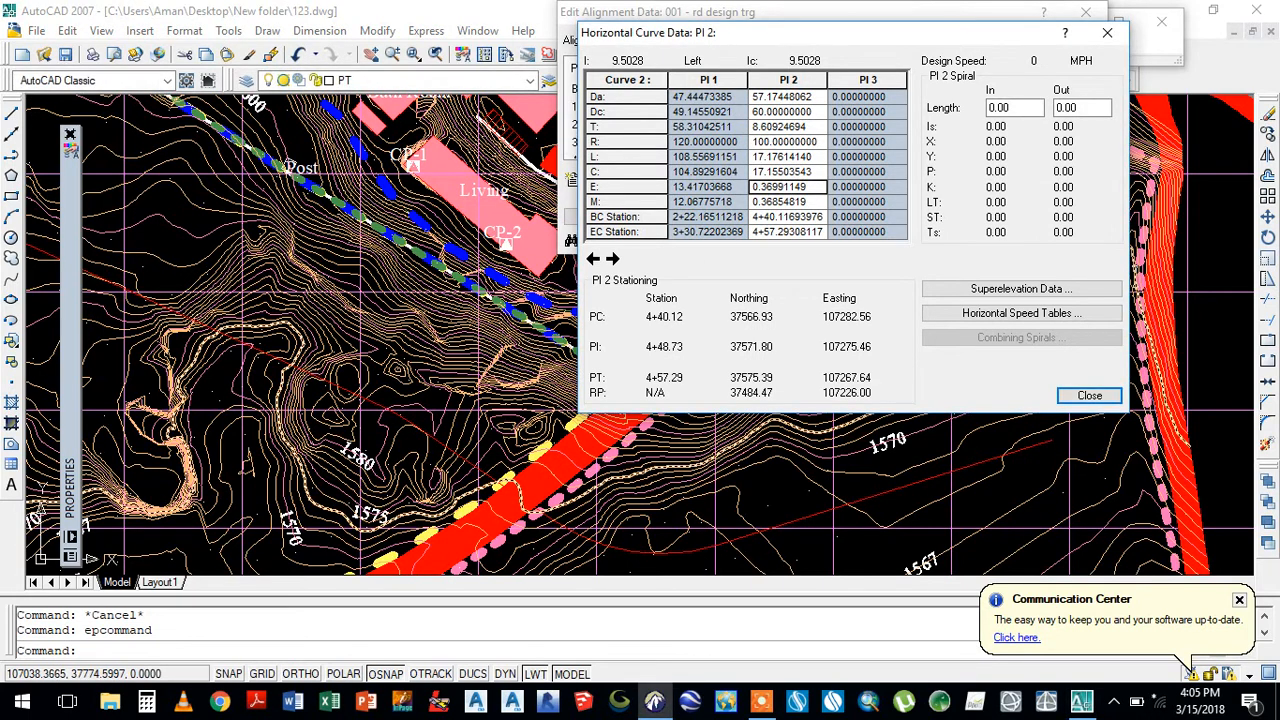
{"action": "left_click", "coordinate": [433, 403]}
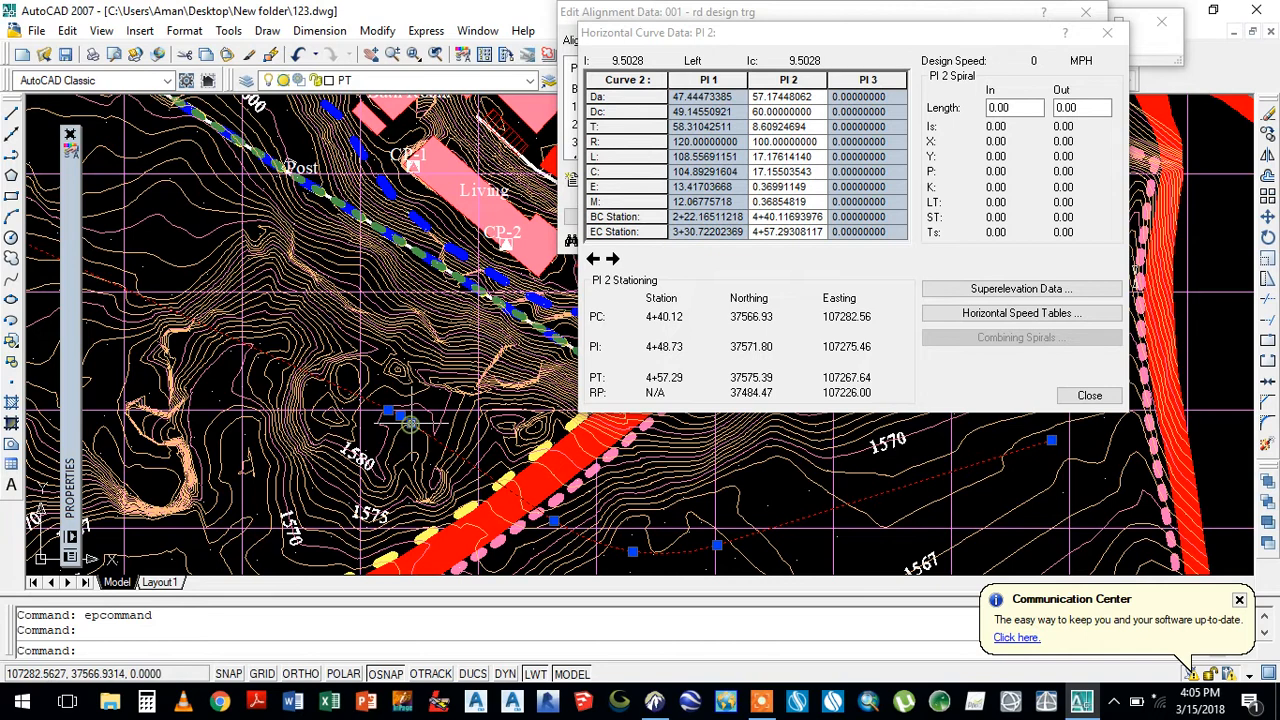
{"action": "scroll", "coordinate": [398, 444], "scroll_direction": "up", "scroll_amount": 2}
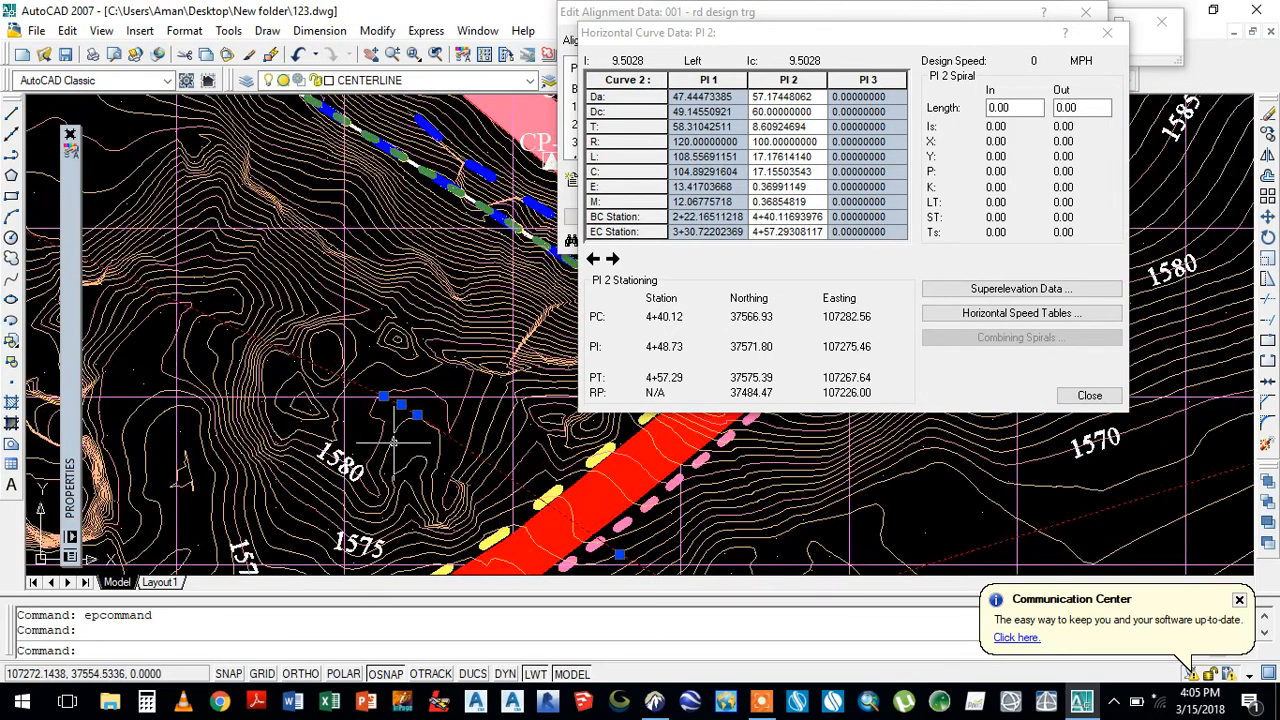
- Set the radius of the curve at PI 2 to 300 and select the redrawn centerline to inspect the curve
{"action": "left_click", "coordinate": [755, 143]}
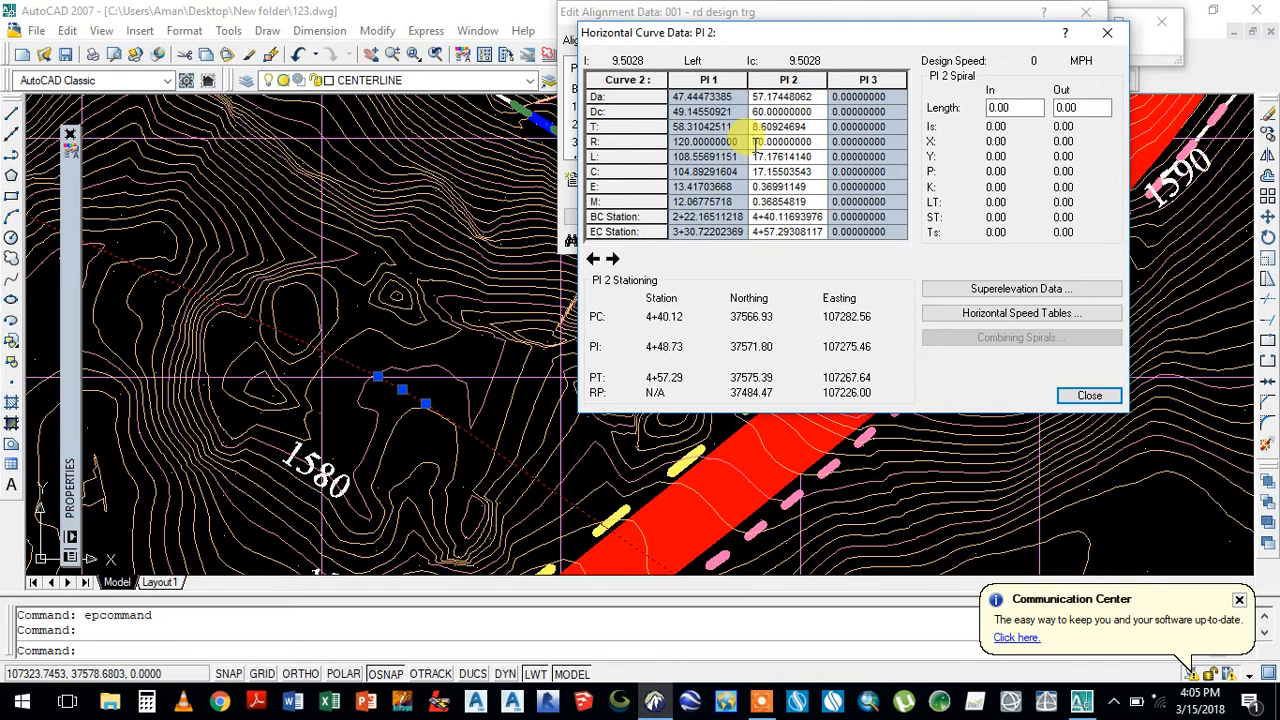
{"action": "key", "text": "BackSpace"}
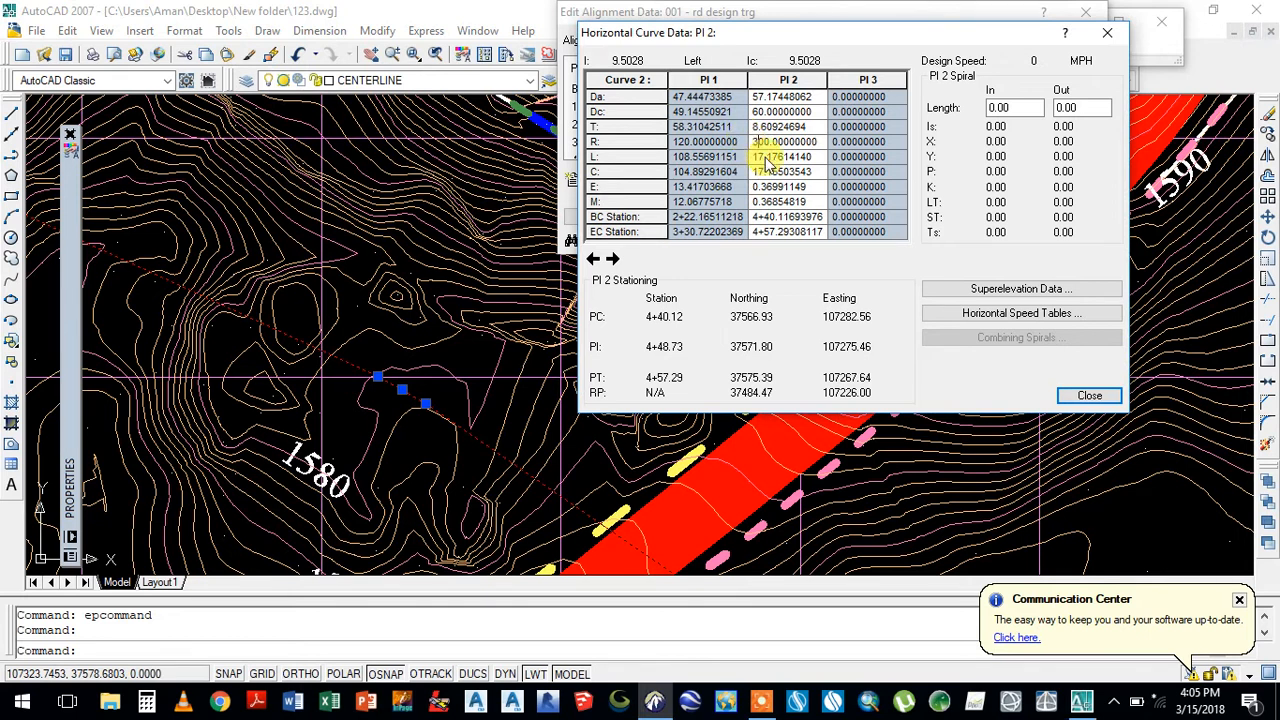
{"action": "type", "text": "3"}
{"action": "key", "text": "Return"}
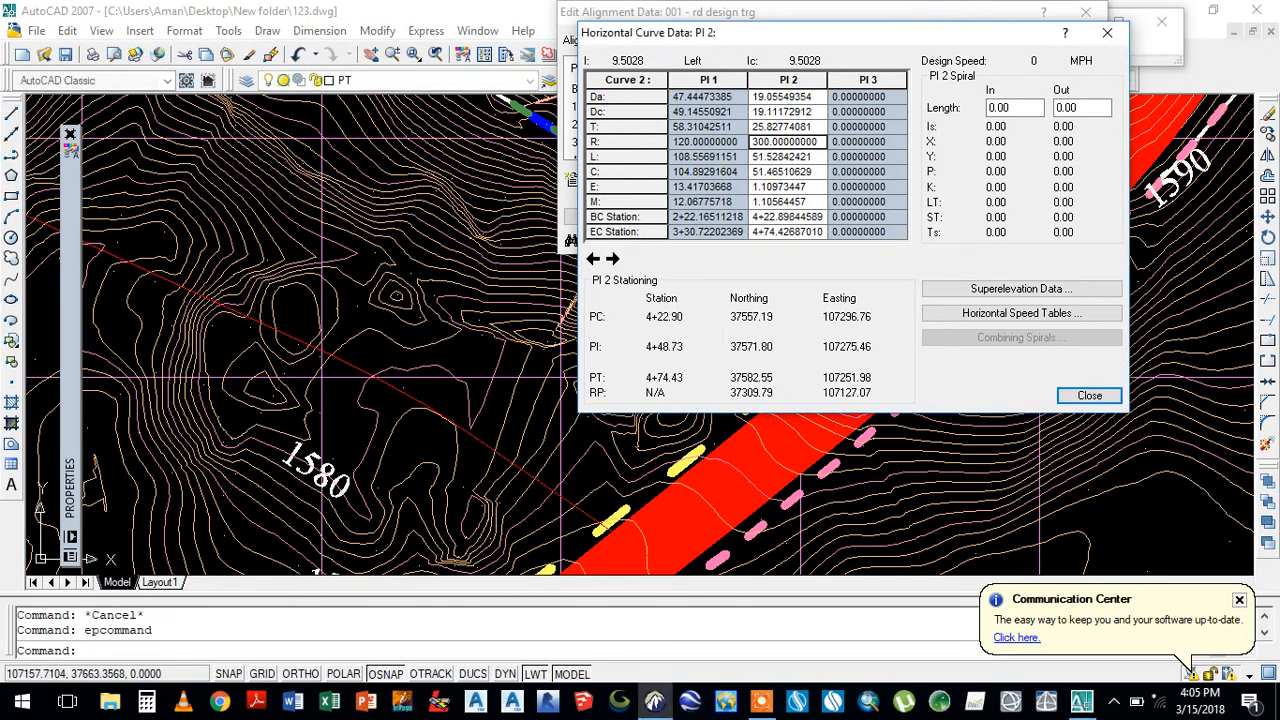
{"action": "left_click", "coordinate": [368, 372]}
{"action": "scroll", "coordinate": [589, 445], "scroll_direction": "down", "scroll_amount": 2}
{"action": "scroll", "coordinate": [589, 445], "scroll_direction": "down", "scroll_amount": 2}
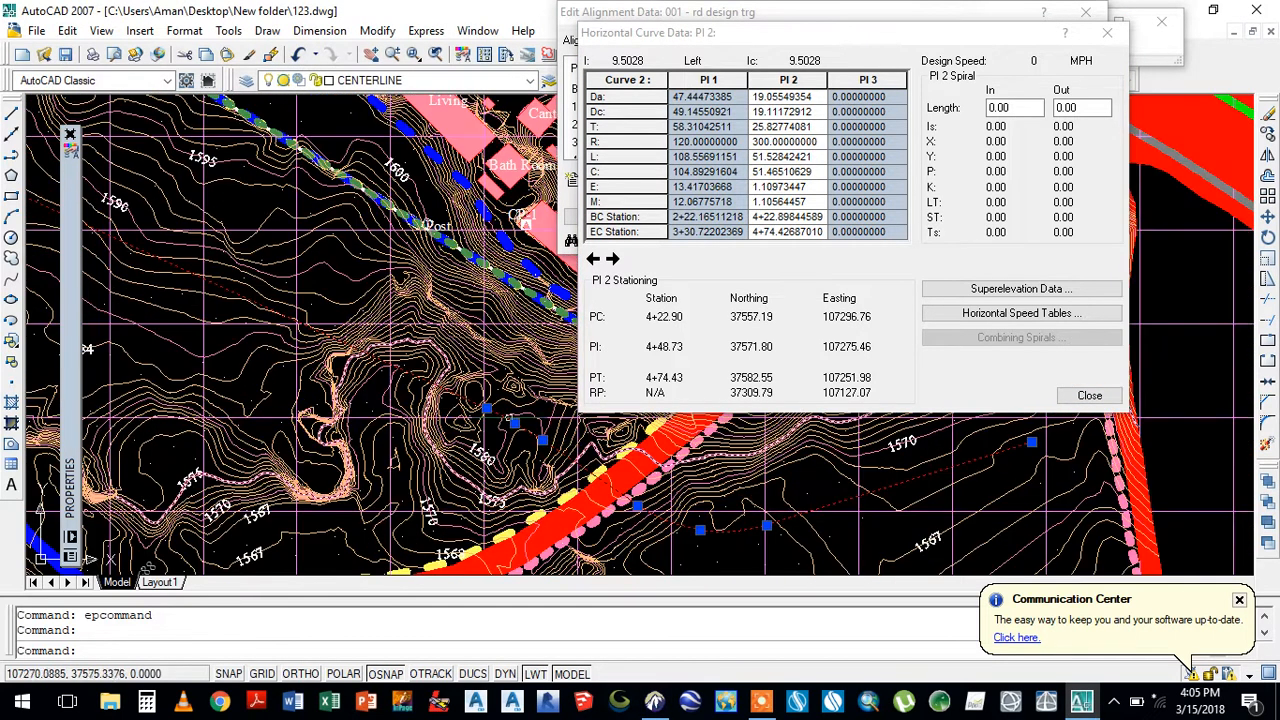
{"action": "scroll", "coordinate": [589, 445], "scroll_direction": "down", "scroll_amount": 1}
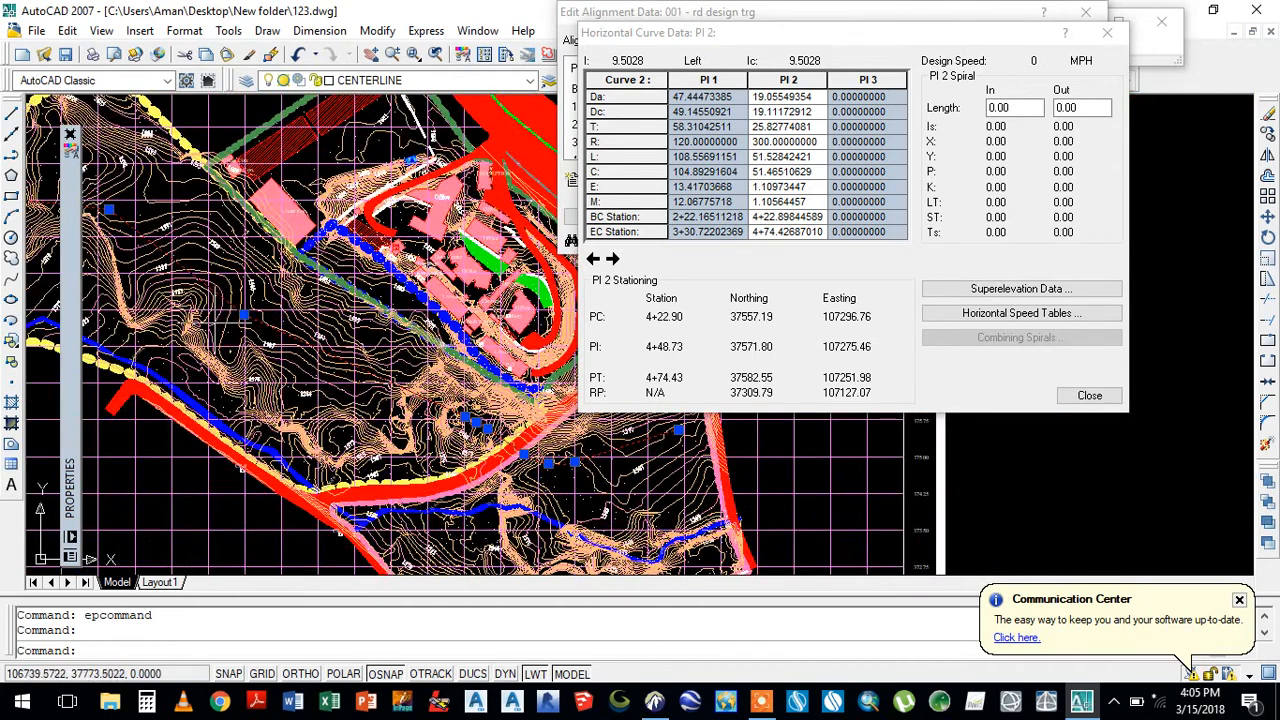
{"action": "scroll", "coordinate": [140, 270], "scroll_direction": "up", "scroll_amount": 2}
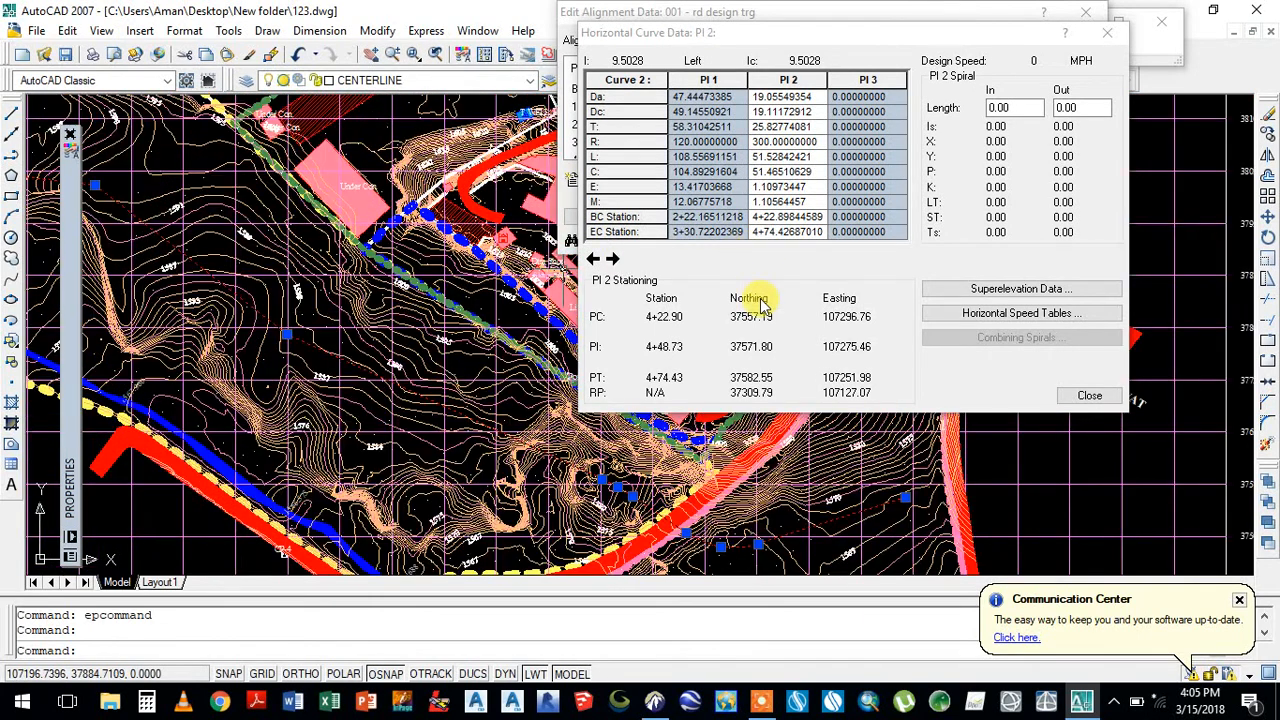
- Set the horizontal curve radius at PI 3 to 500 and select the centerline to check the curve
{"action": "scroll", "coordinate": [440, 360], "scroll_direction": "down", "scroll_amount": 3}
{"action": "scroll", "coordinate": [285, 320], "scroll_direction": "up", "scroll_amount": 2}
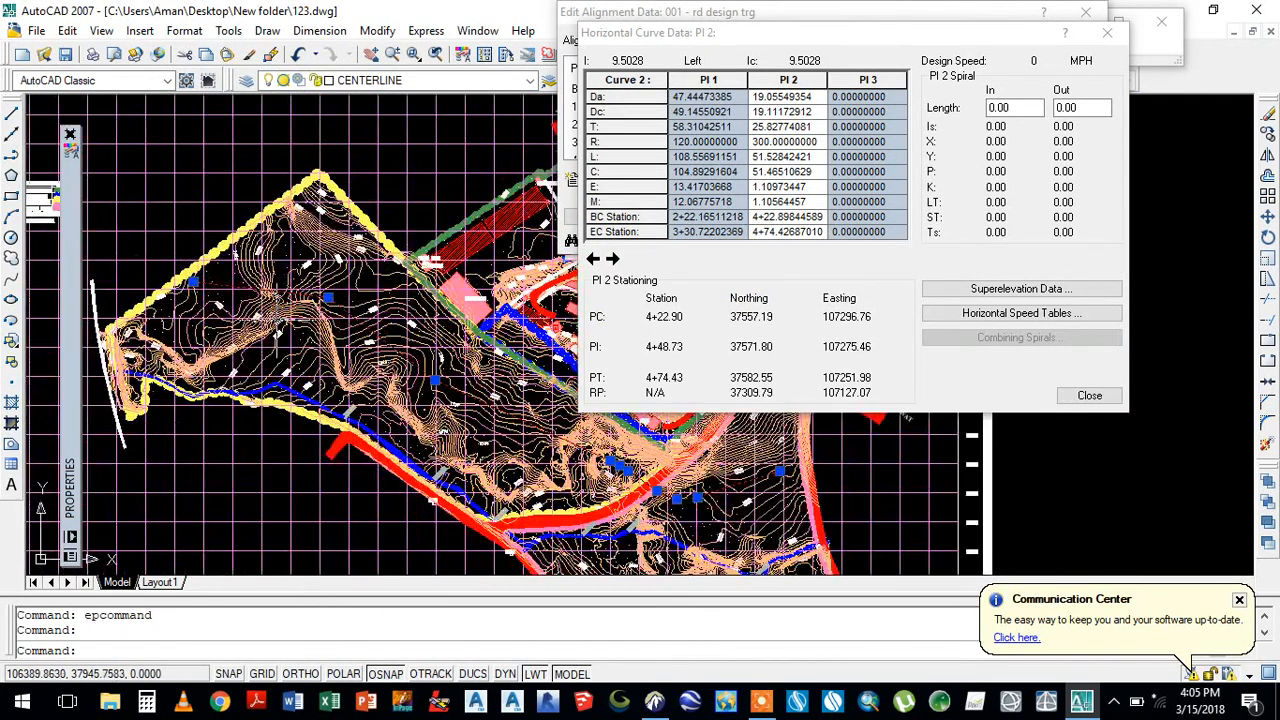
{"action": "left_click", "coordinate": [612, 258]}
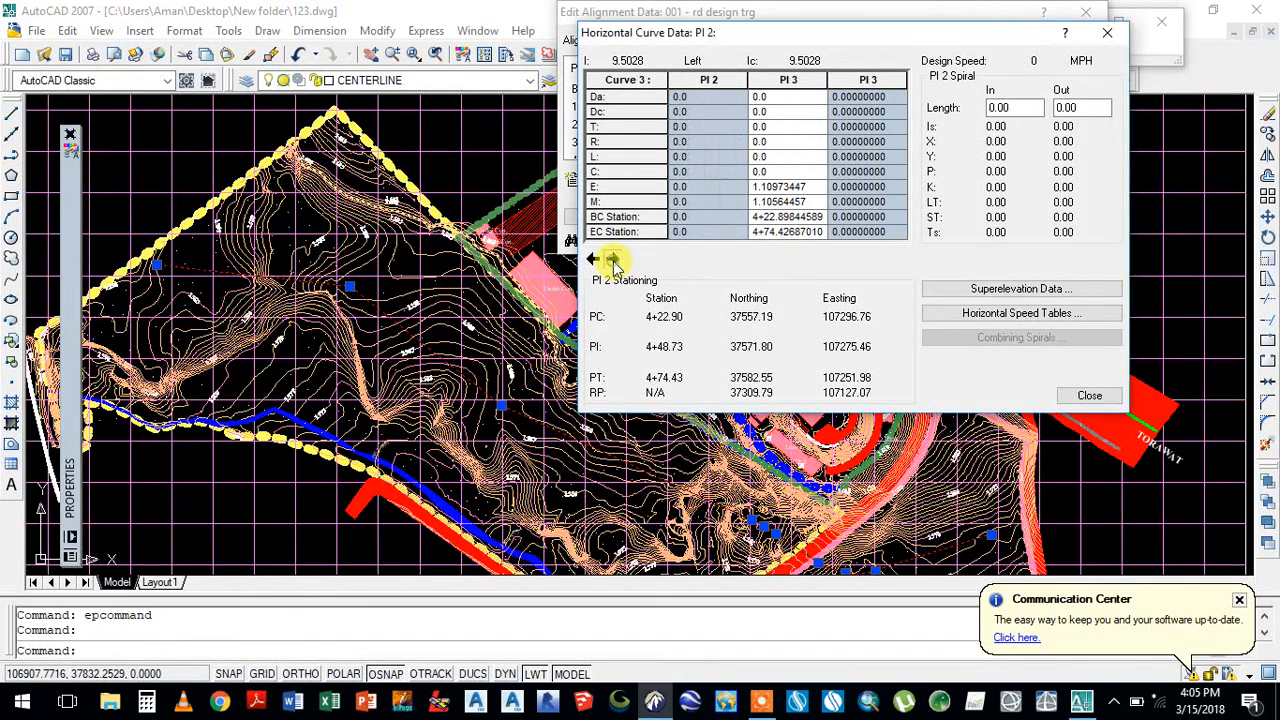
{"action": "left_click", "coordinate": [753, 142]}
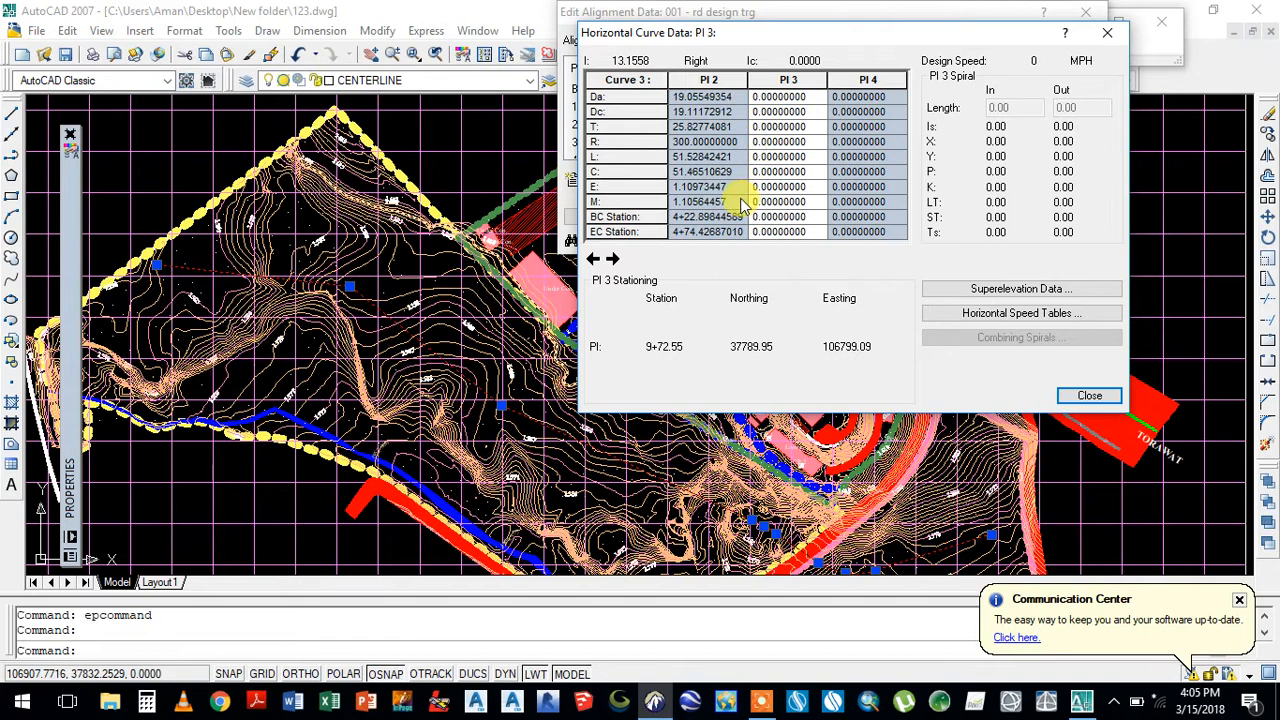
{"action": "key", "text": "Return"}
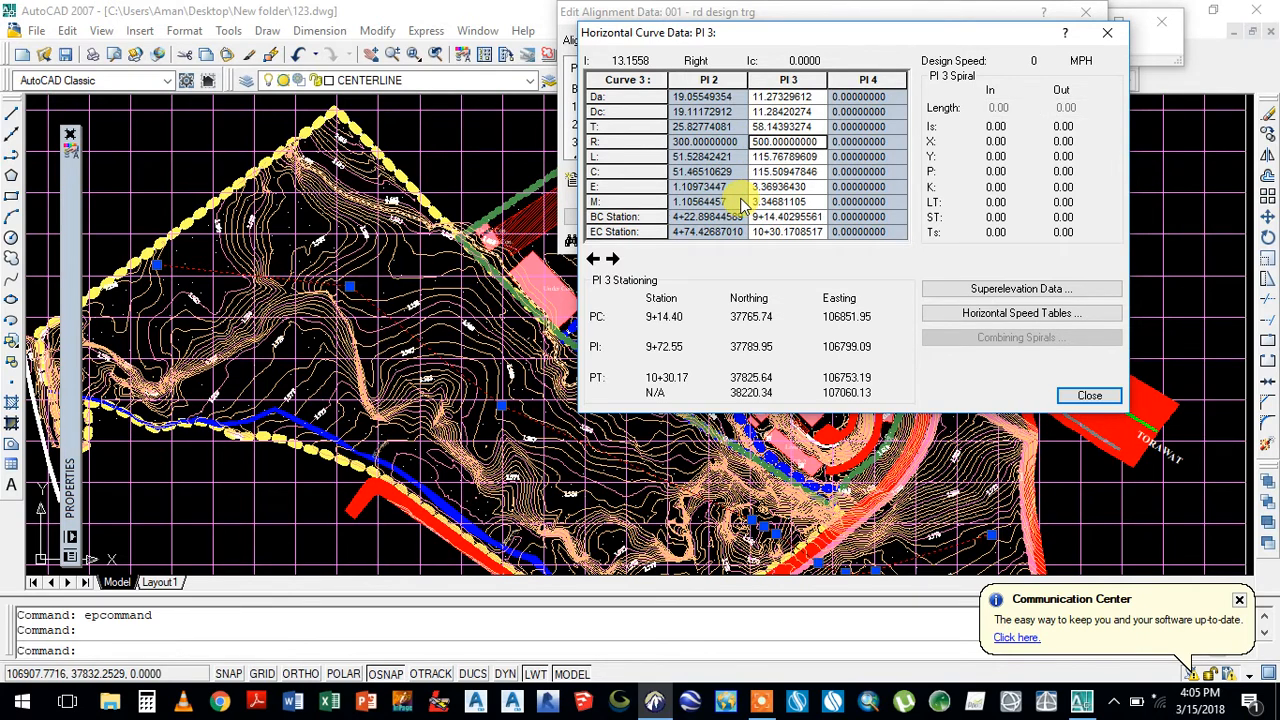
{"action": "left_click", "coordinate": [350, 288]}
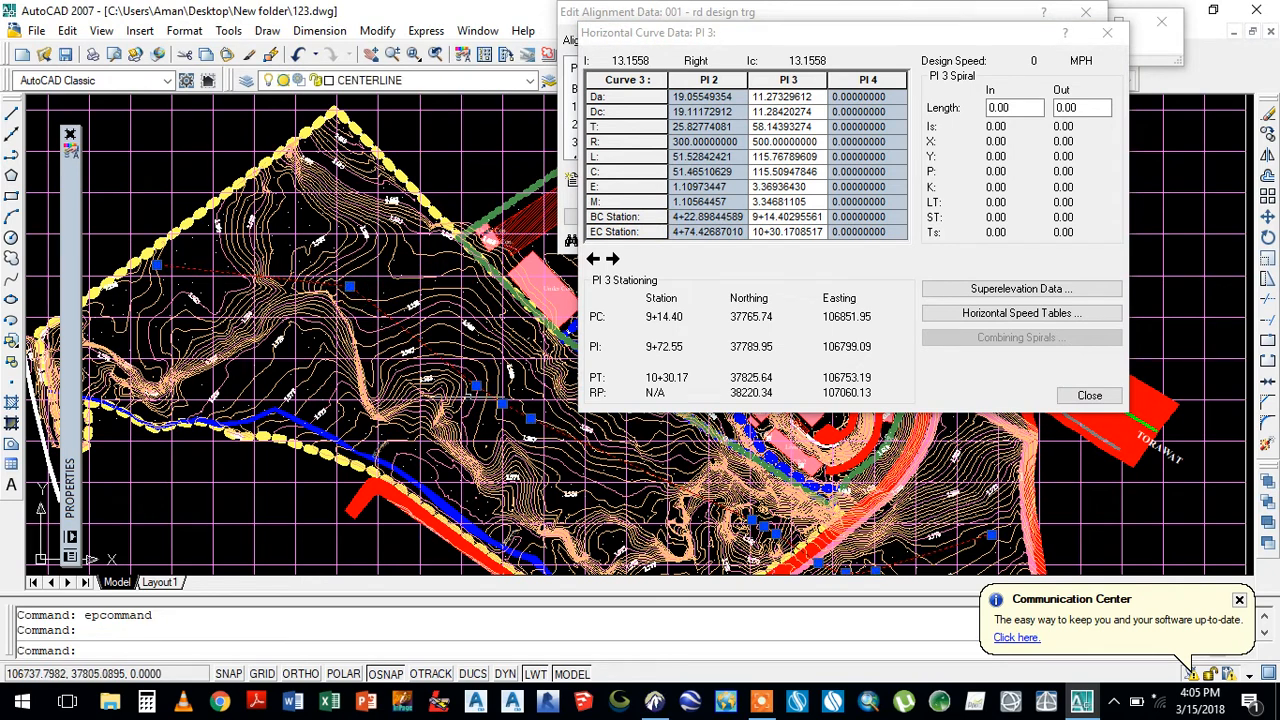
- Set the horizontal curve radius at PI 4 to 150 and select the centerline to check the curve
{"action": "left_click", "coordinate": [613, 260]}
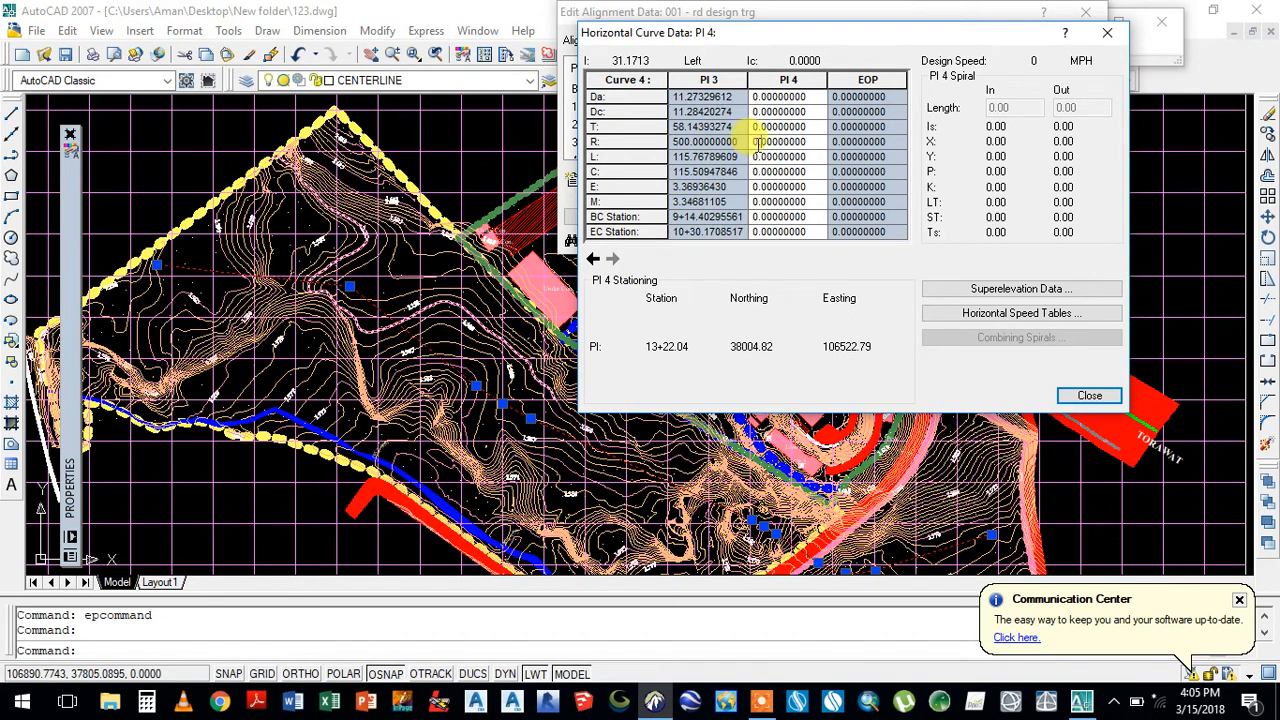
{"action": "left_click", "coordinate": [752, 142]}
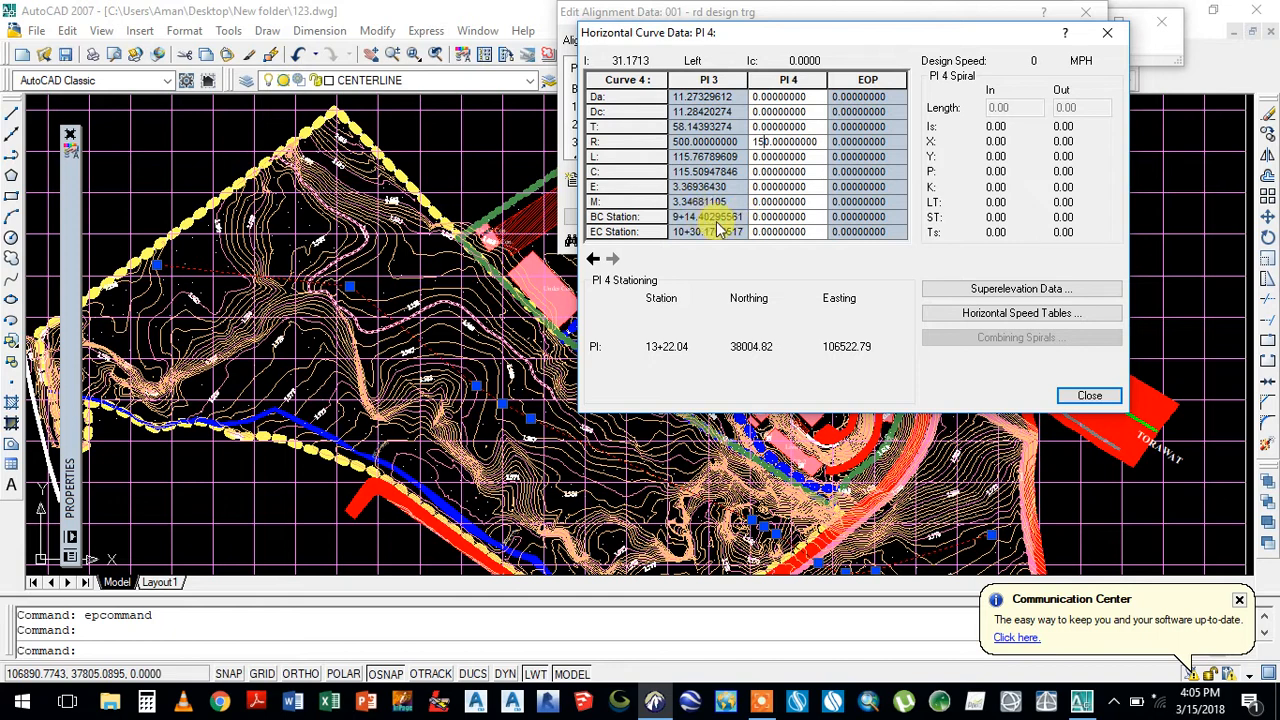
{"action": "key", "text": "Return"}
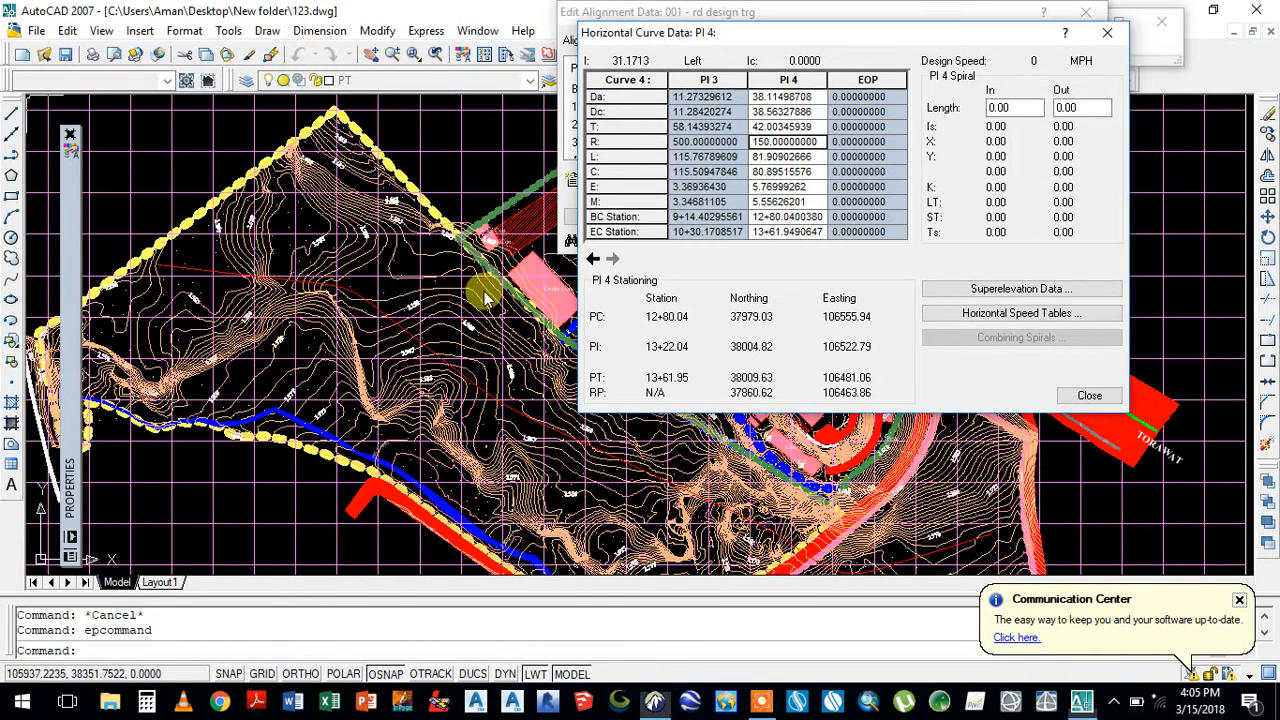
{"action": "left_click", "coordinate": [352, 293]}
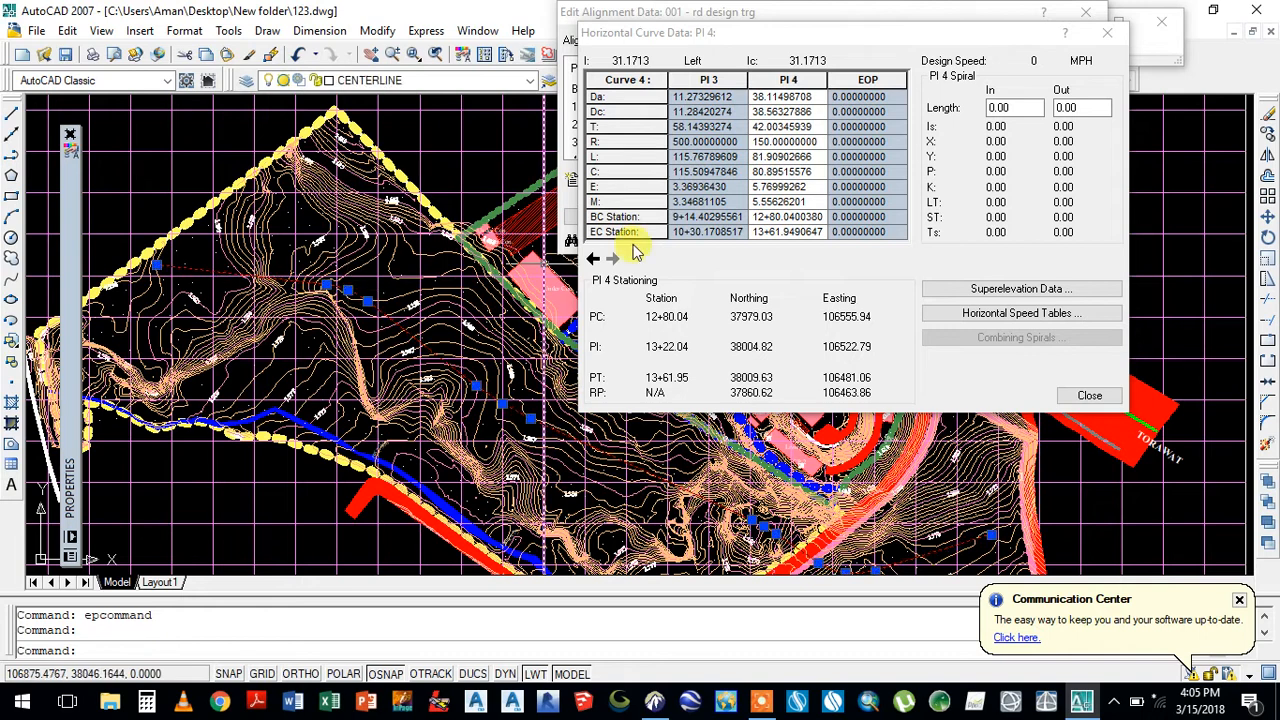
- Change the PI 4 curve radius to 250 and check the updated centerline in the drawing
{"action": "left_click", "coordinate": [753, 140]}
{"action": "left_click_drag", "start_coordinate": [760, 141], "coordinate": [733, 143]}
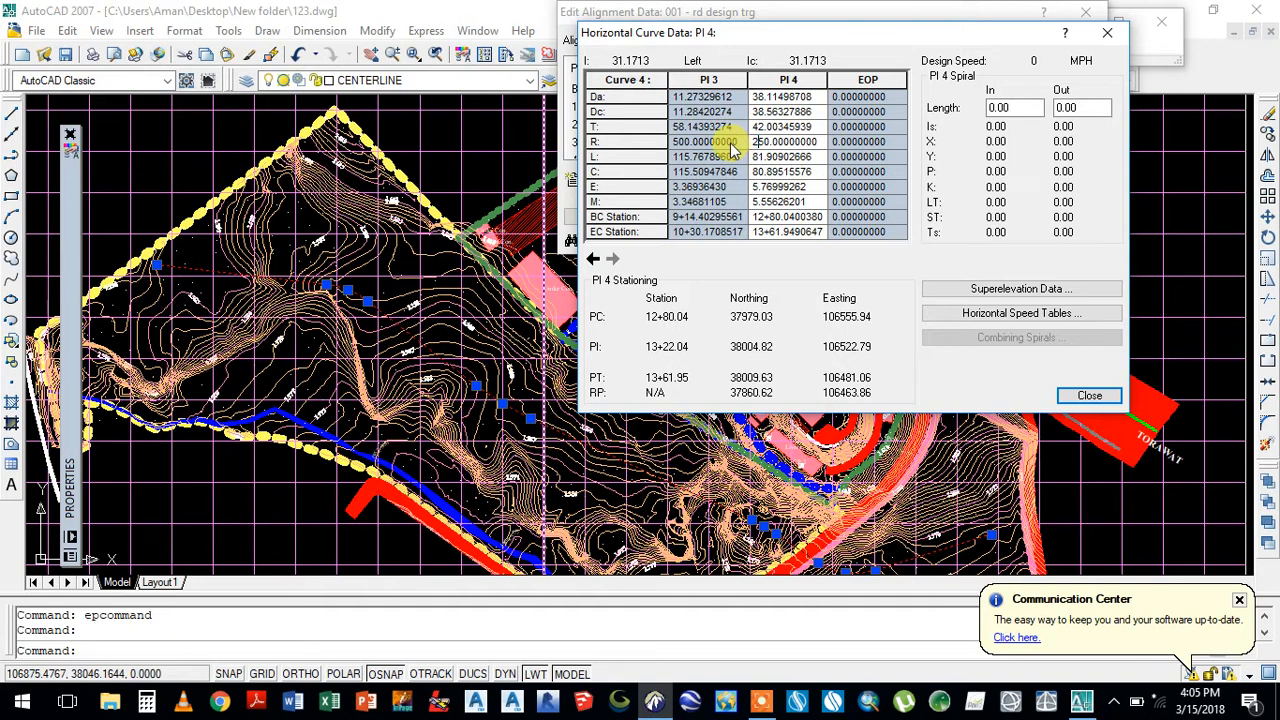
{"action": "key", "text": "Return"}
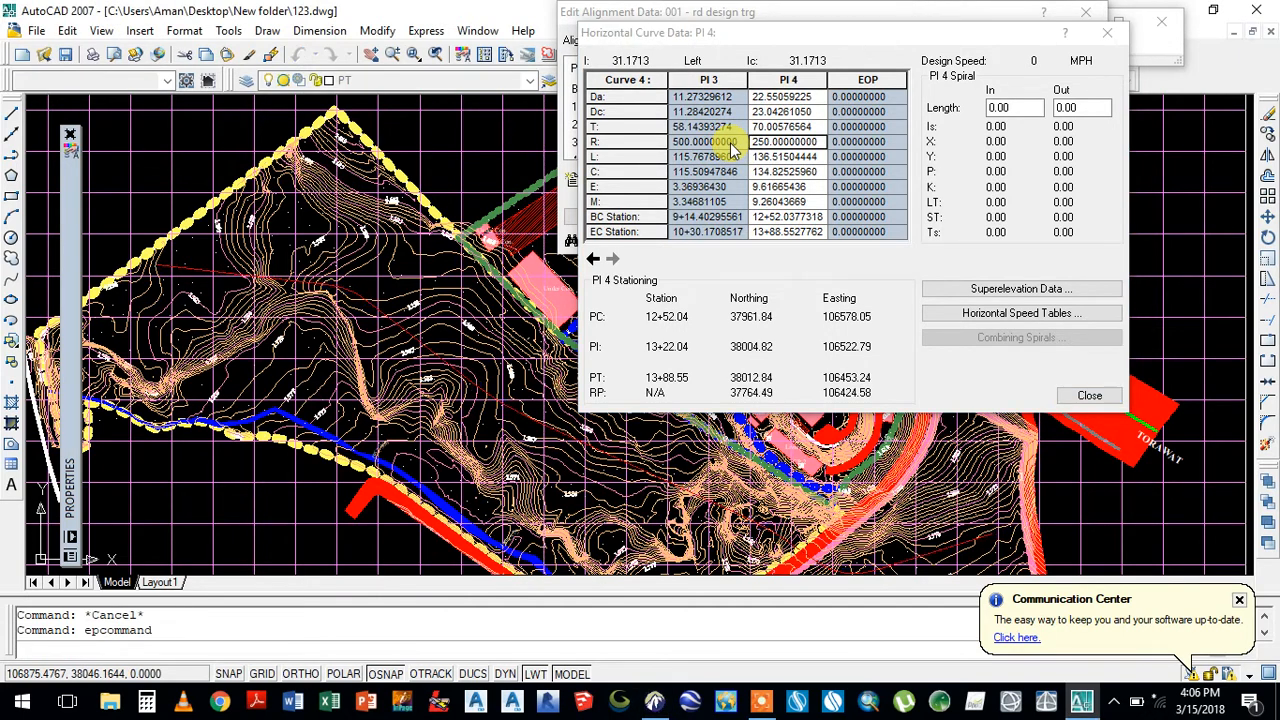
{"action": "left_click", "coordinate": [471, 184]}
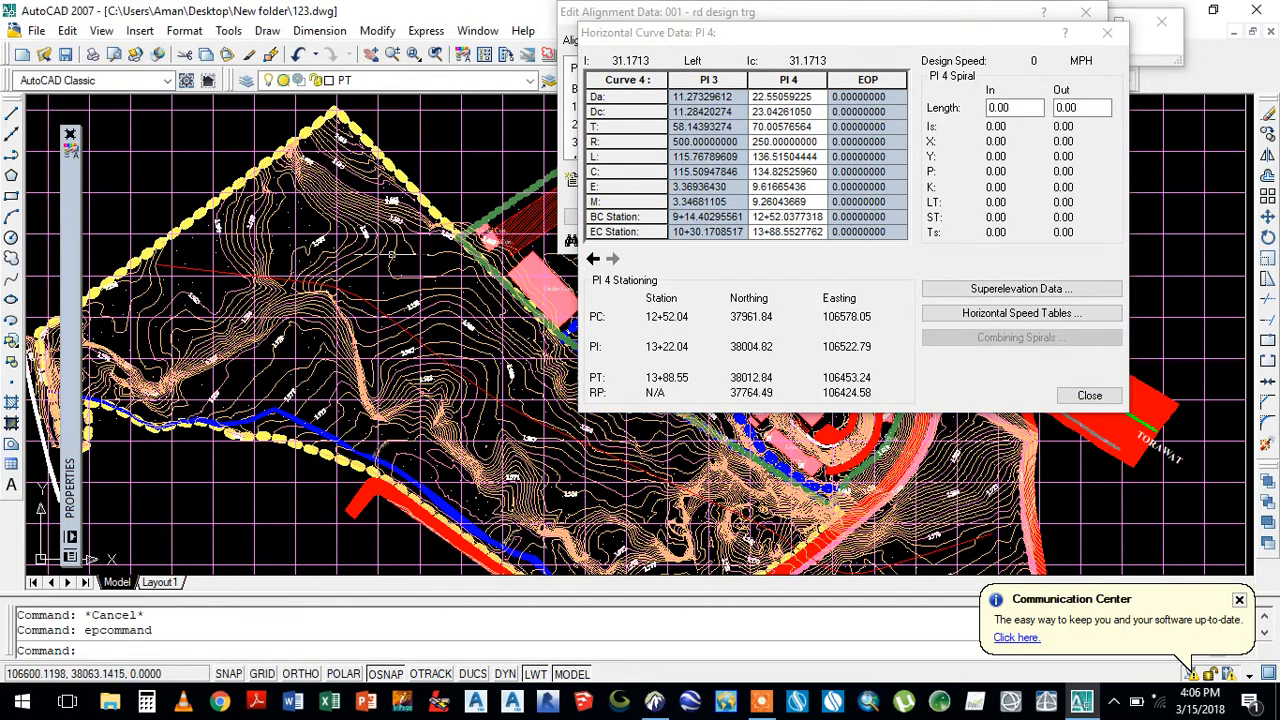
{"action": "left_click", "coordinate": [357, 294]}
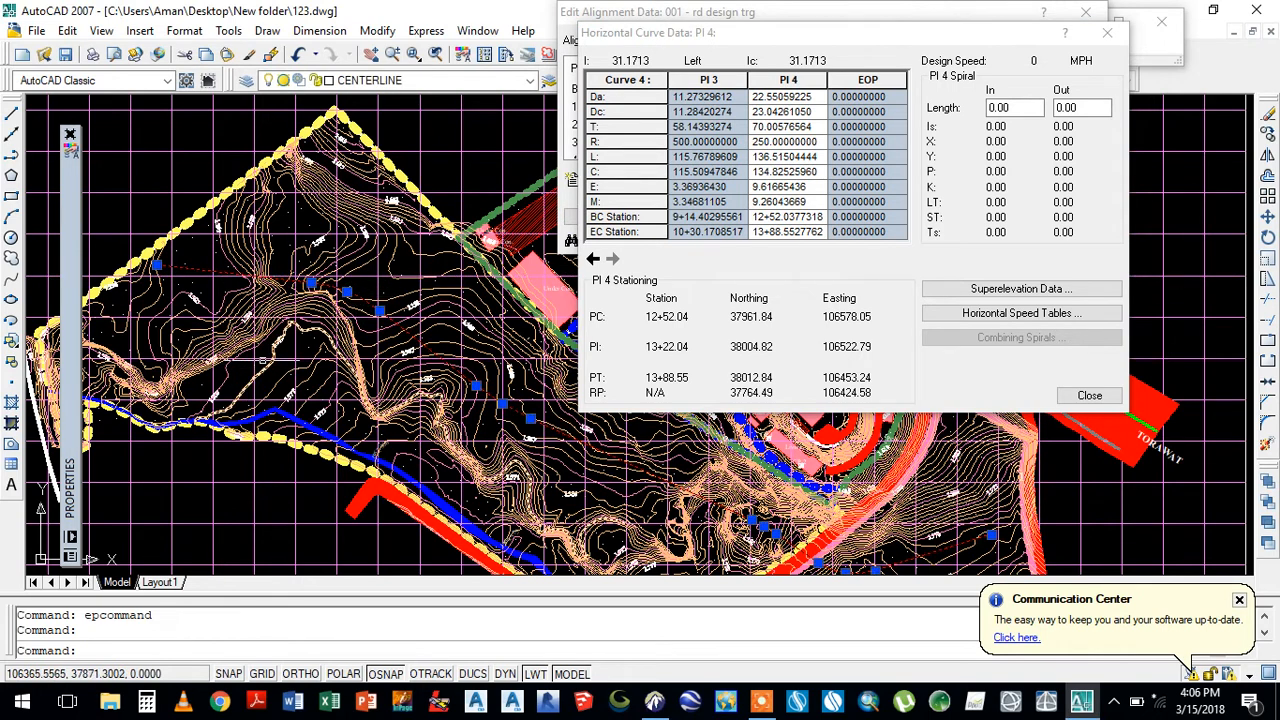
{"action": "scroll", "coordinate": [263, 352], "scroll_direction": "down", "scroll_amount": 2}
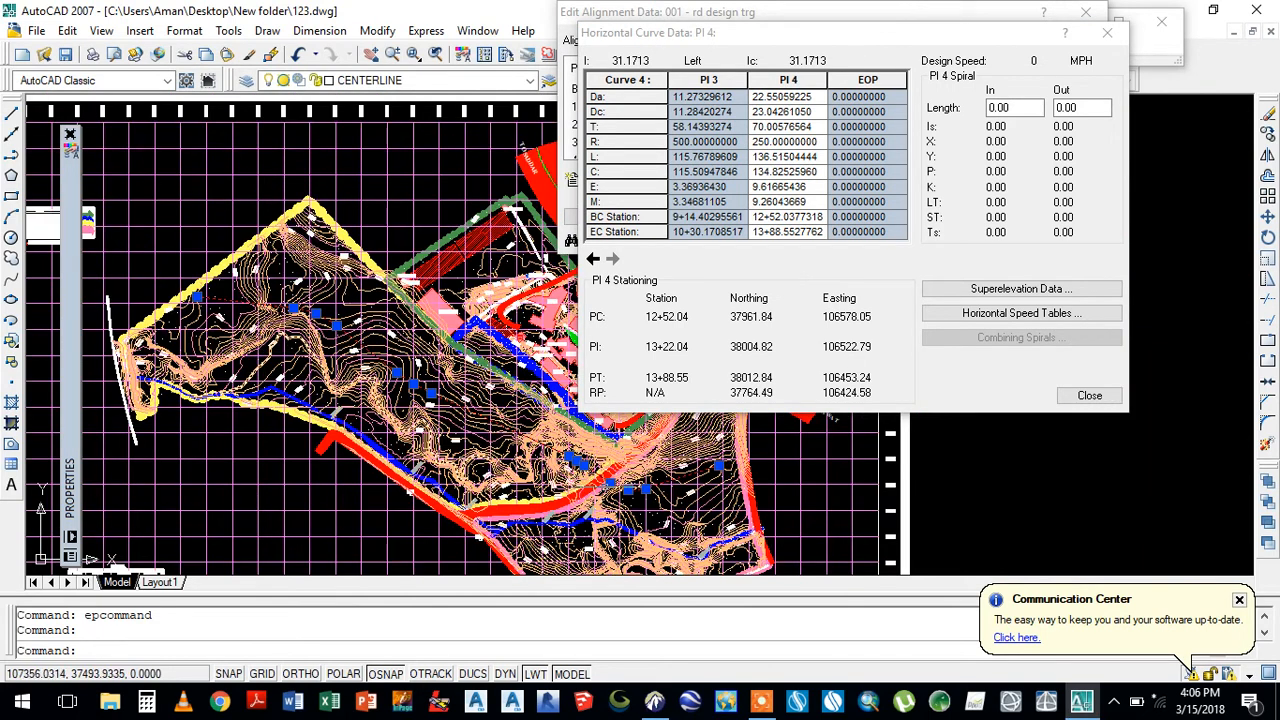
{"action": "scroll", "coordinate": [712, 498], "scroll_direction": "up", "scroll_amount": 2}
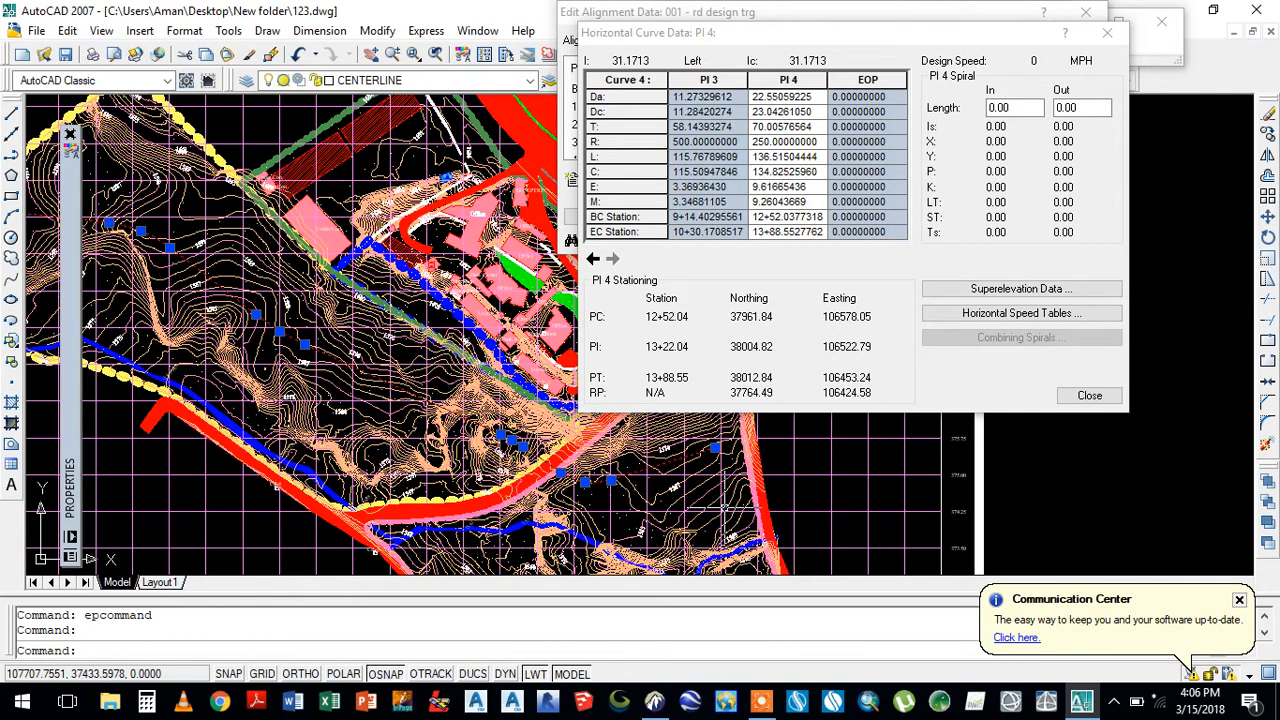
{"action": "key", "text": "Escape"}
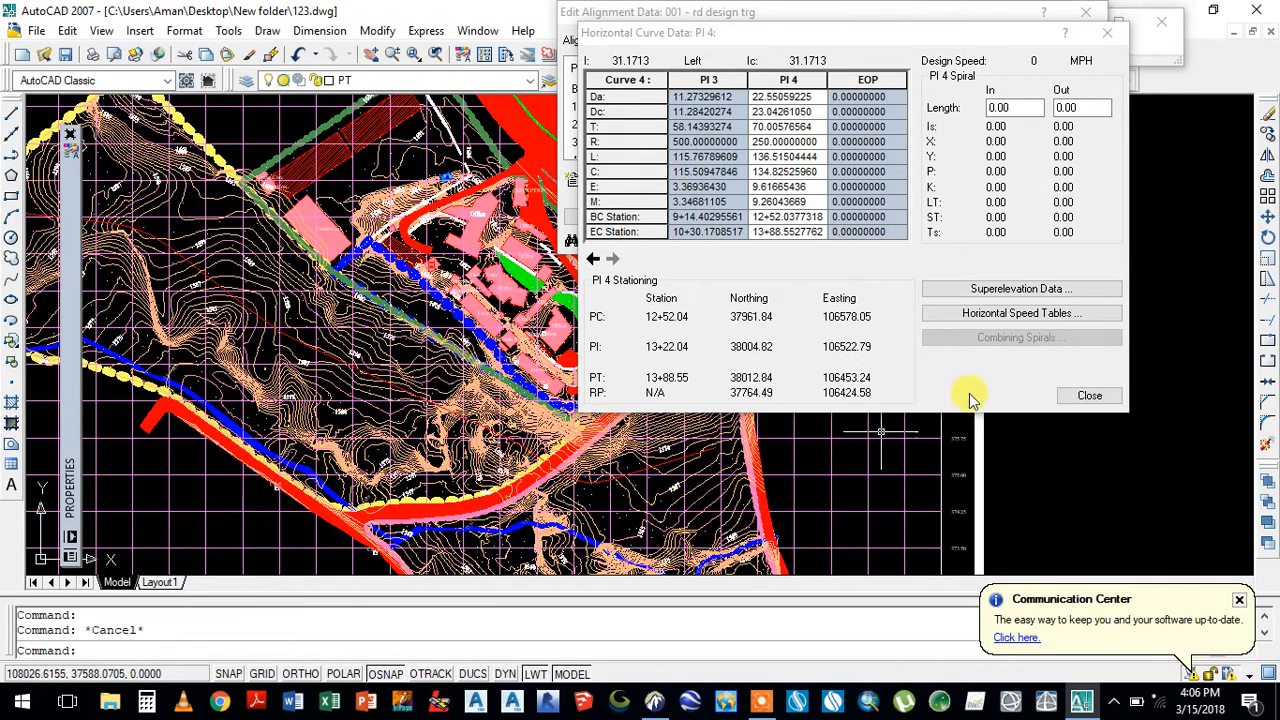
- Close the horizontal curve data and the alignment data editor, and inspect the curved centerline
{"action": "left_click", "coordinate": [1082, 395]}
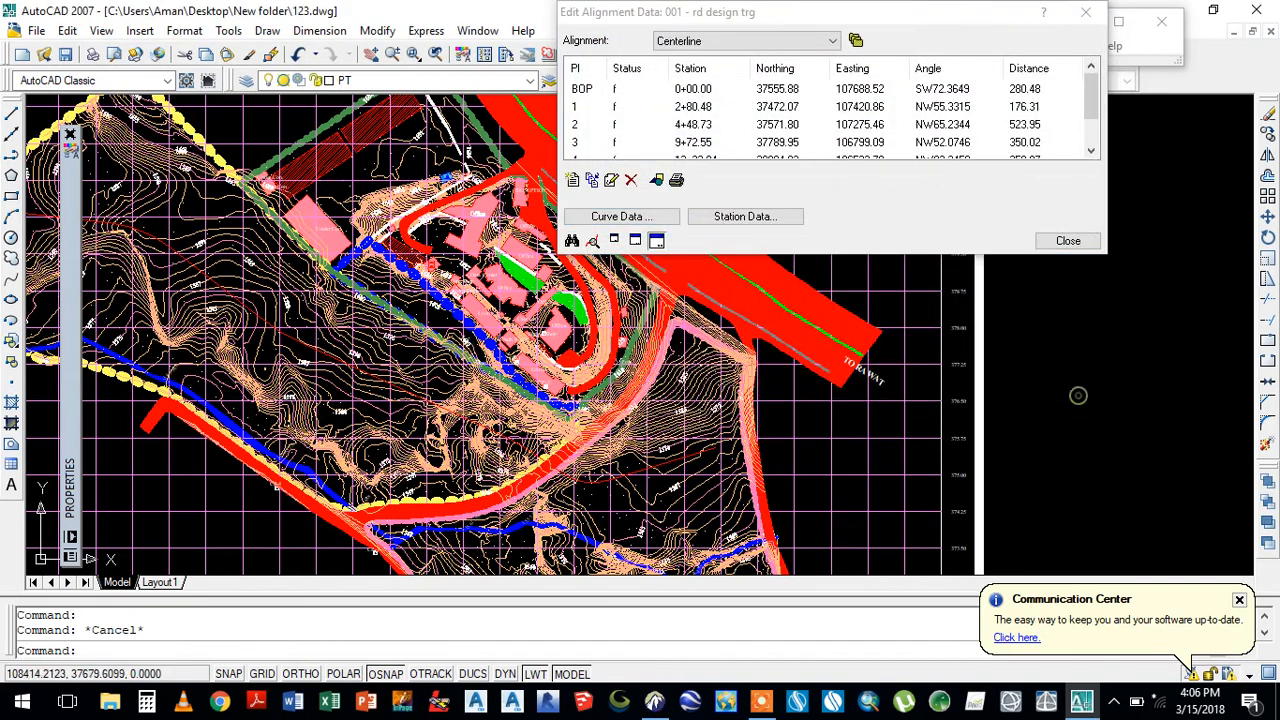
{"action": "left_click", "coordinate": [1067, 240]}
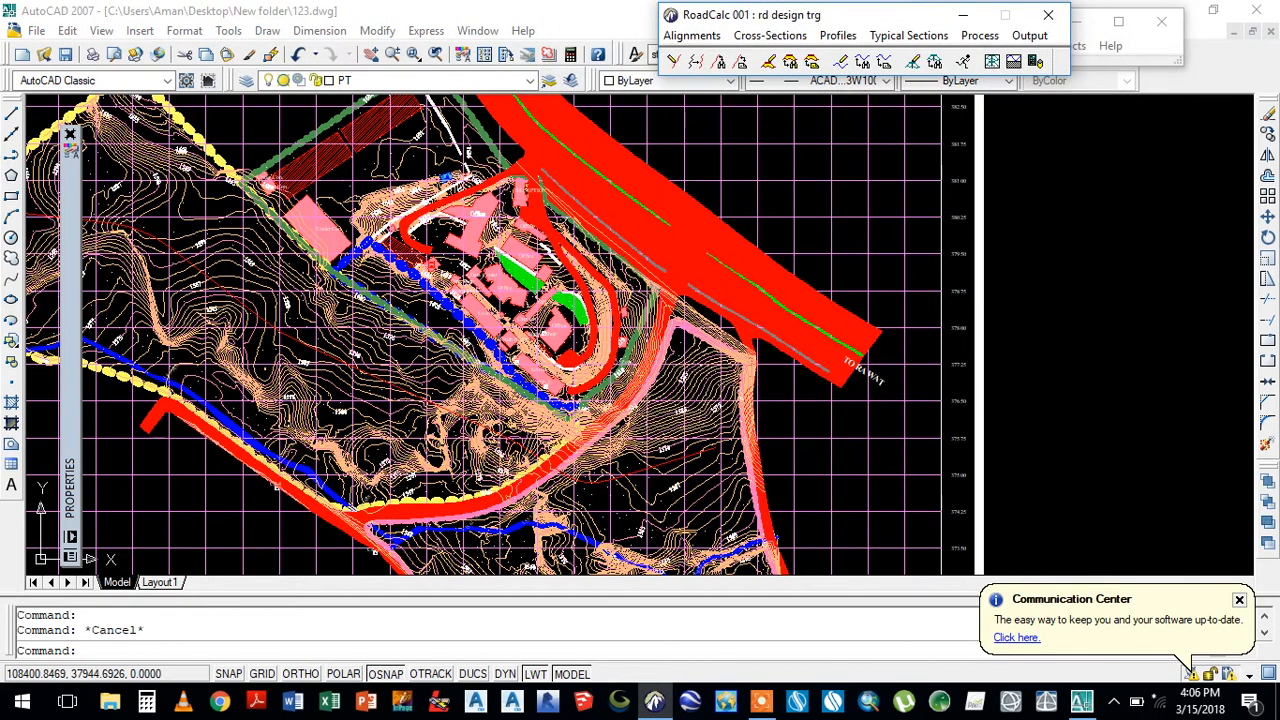
{"action": "scroll", "coordinate": [1010, 360], "scroll_direction": "down", "scroll_amount": 2}
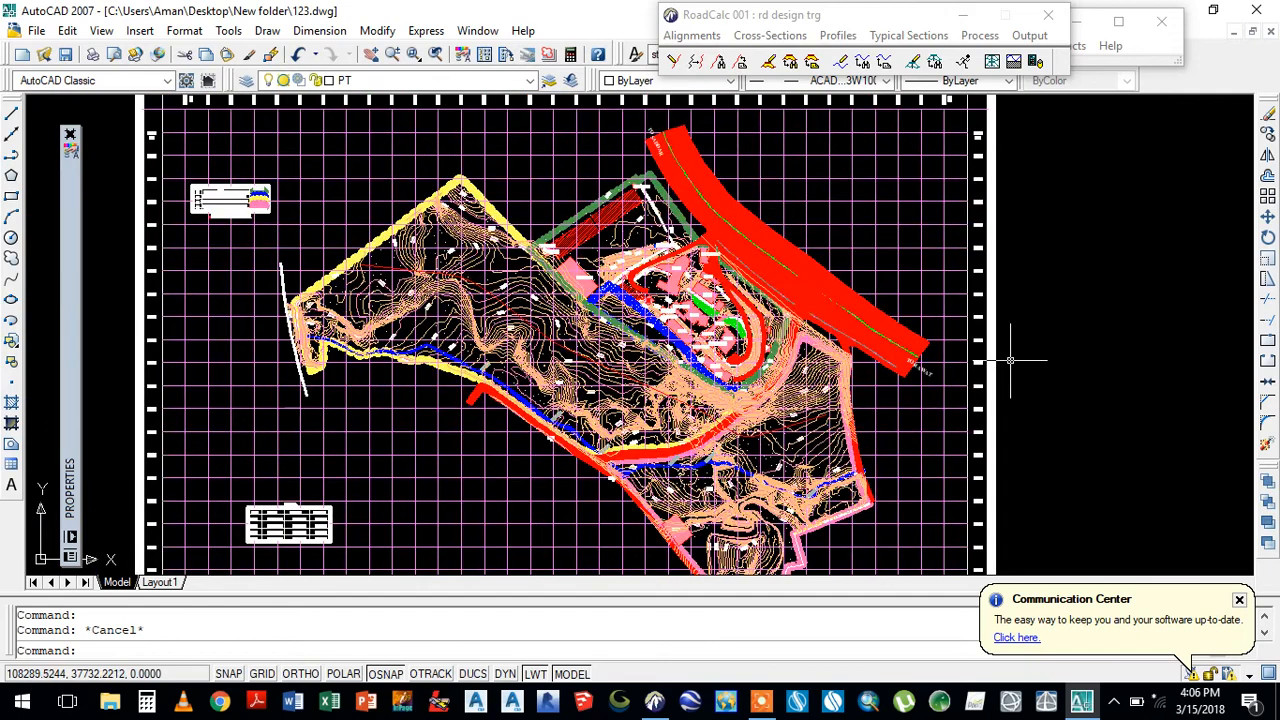
{"action": "scroll", "coordinate": [765, 452], "scroll_direction": "up", "scroll_amount": 5}
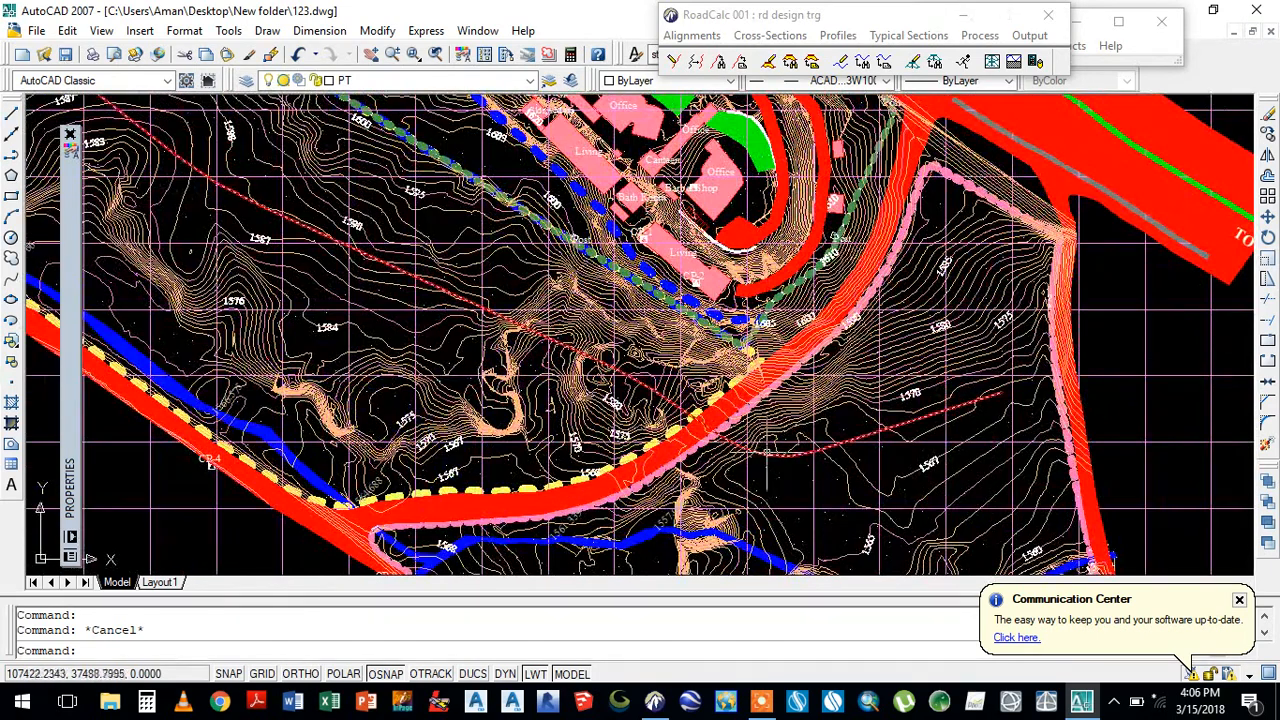
- Review the Centerline alignment's PI data and its report options, leaving both without generating a report
{"action": "left_click", "coordinate": [691, 35]}
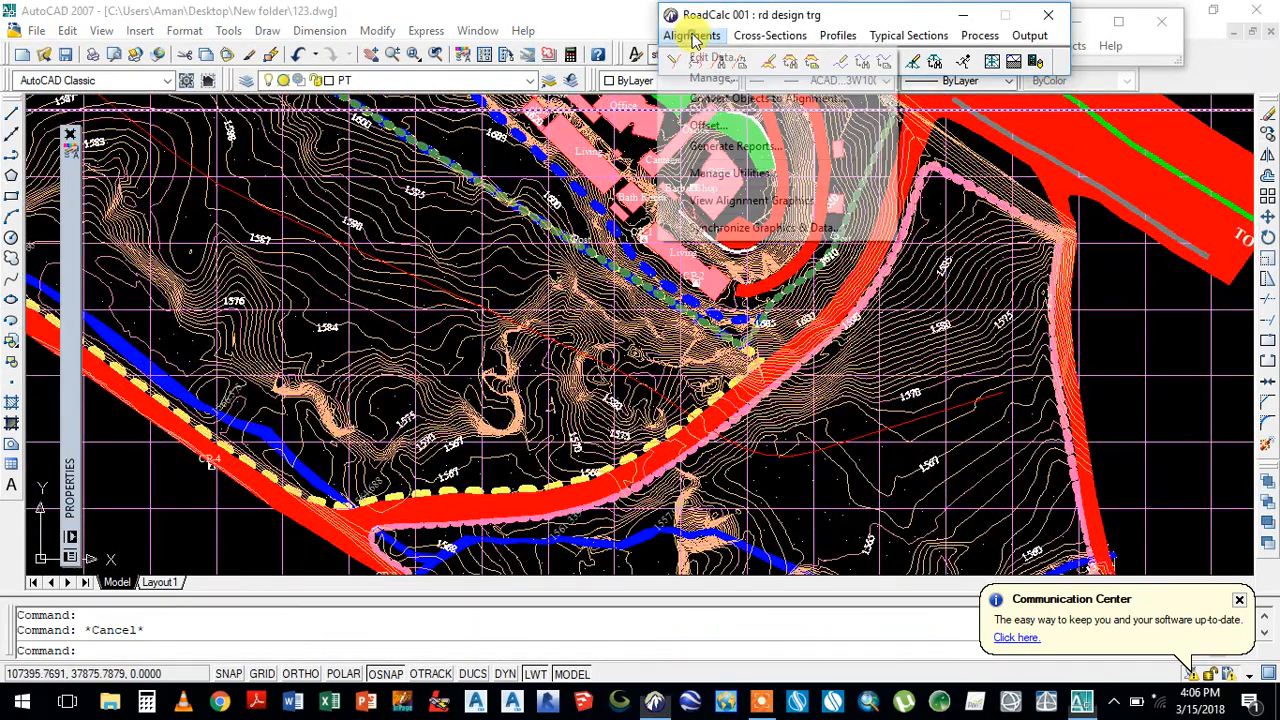
{"action": "left_click", "coordinate": [700, 60]}
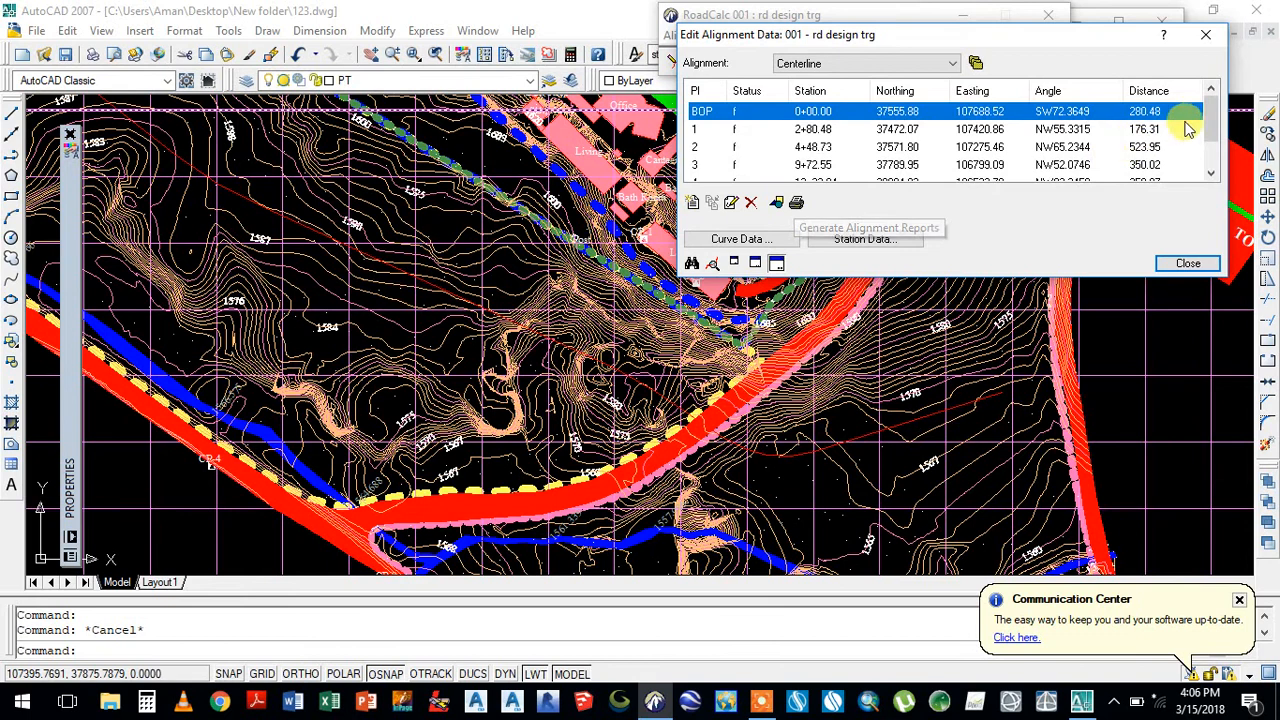
{"action": "scroll", "coordinate": [1212, 118], "scroll_direction": "down", "scroll_amount": 1}
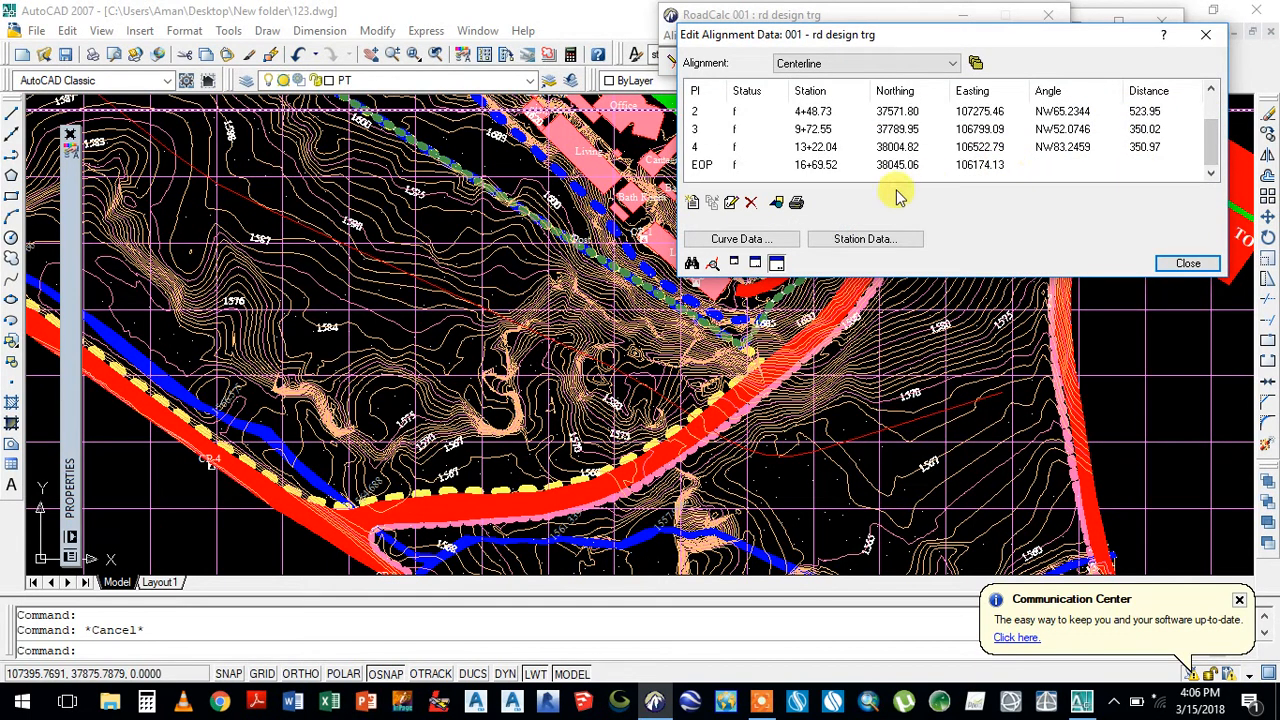
{"action": "left_click", "coordinate": [796, 204]}
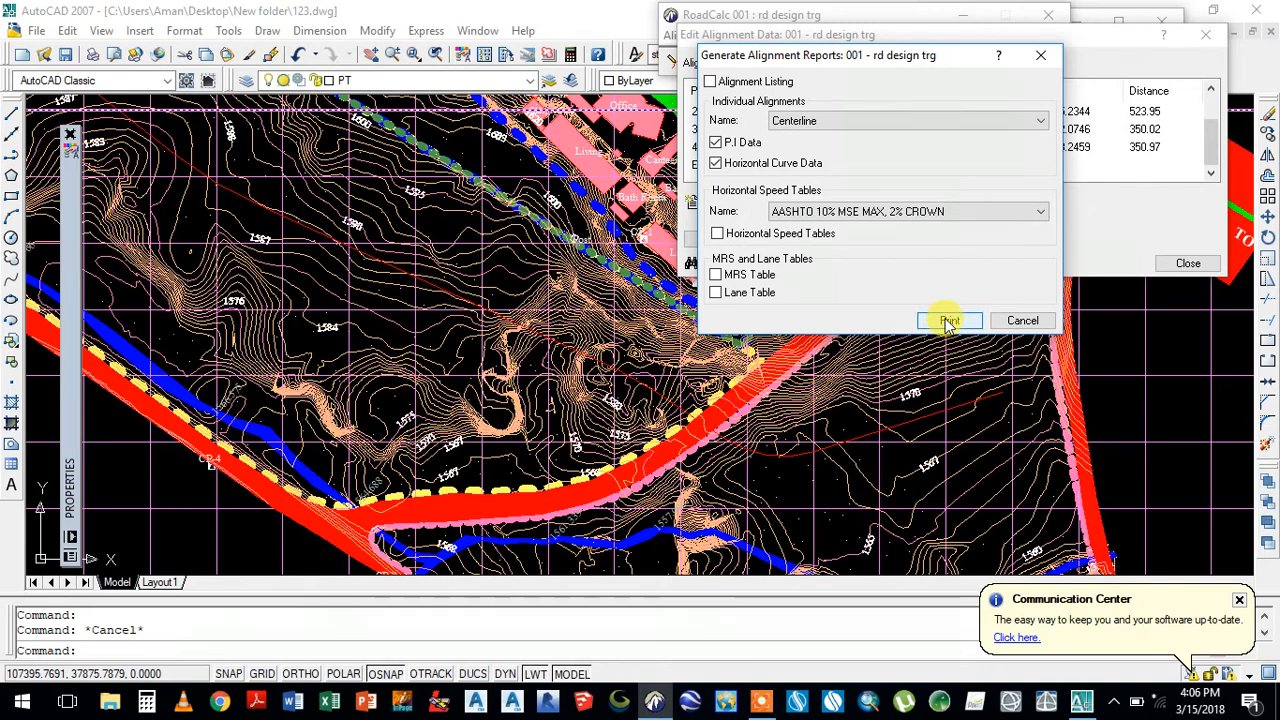
{"action": "left_click", "coordinate": [1022, 321]}
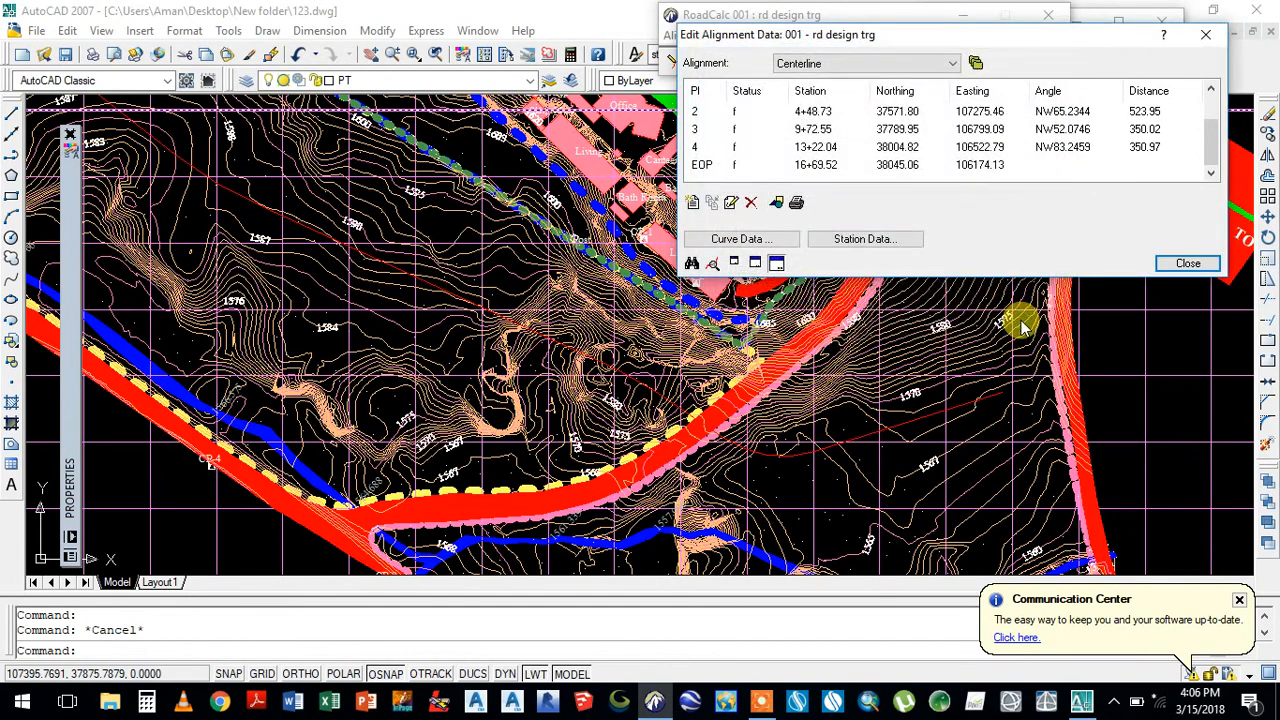
{"action": "left_click", "coordinate": [1192, 264]}
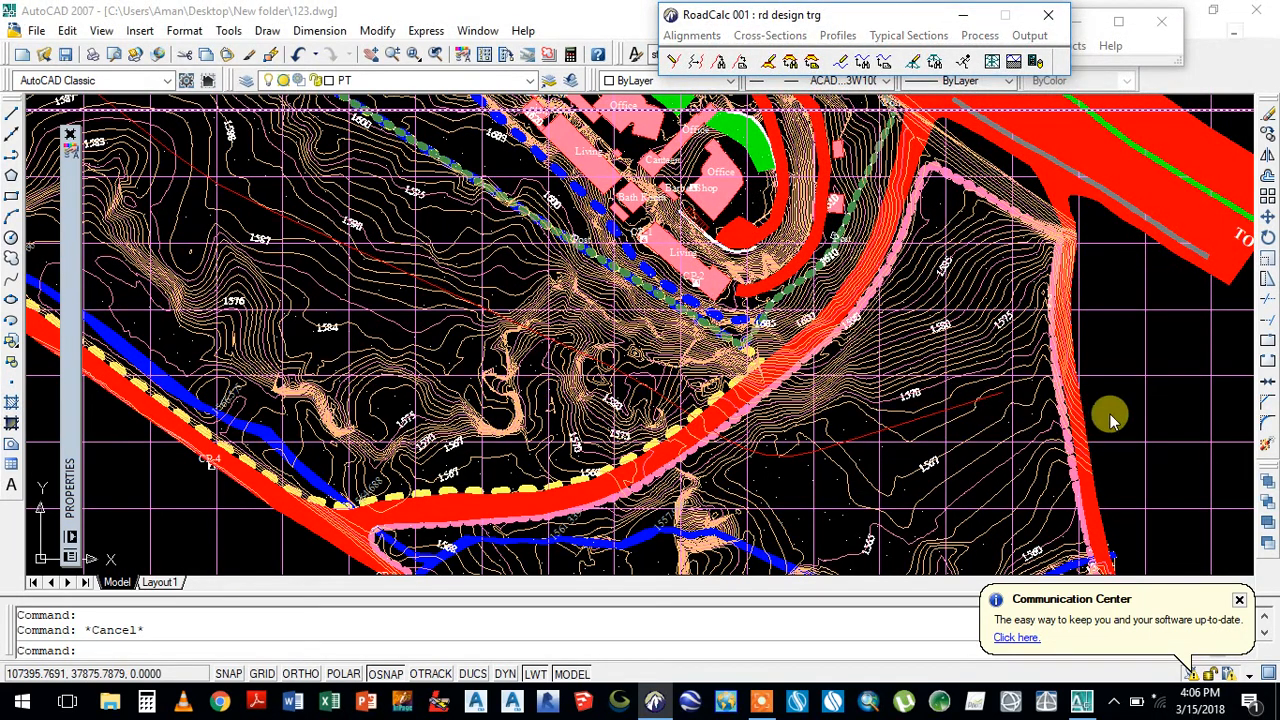
- Offset the road centerline by 20 to both sides with the OFFSET command
{"action": "scroll", "coordinate": [852, 445], "scroll_direction": "up", "scroll_amount": 3}
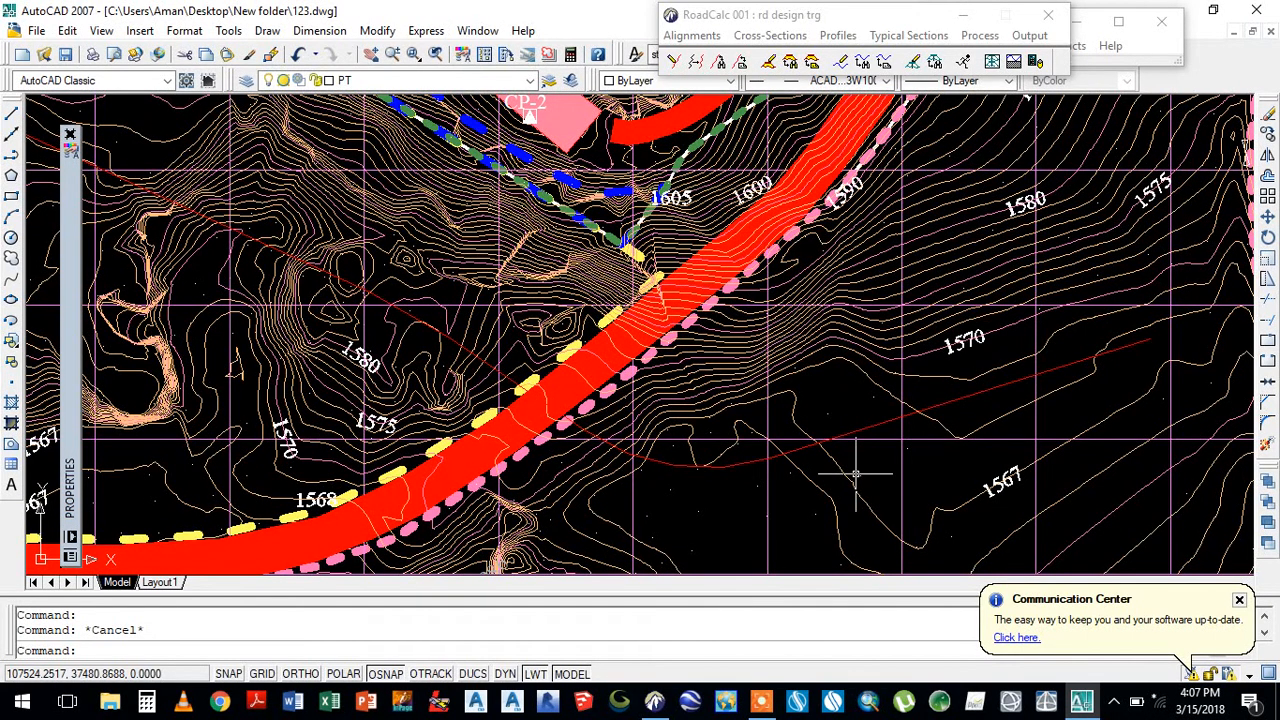
{"action": "key", "text": "Return"}
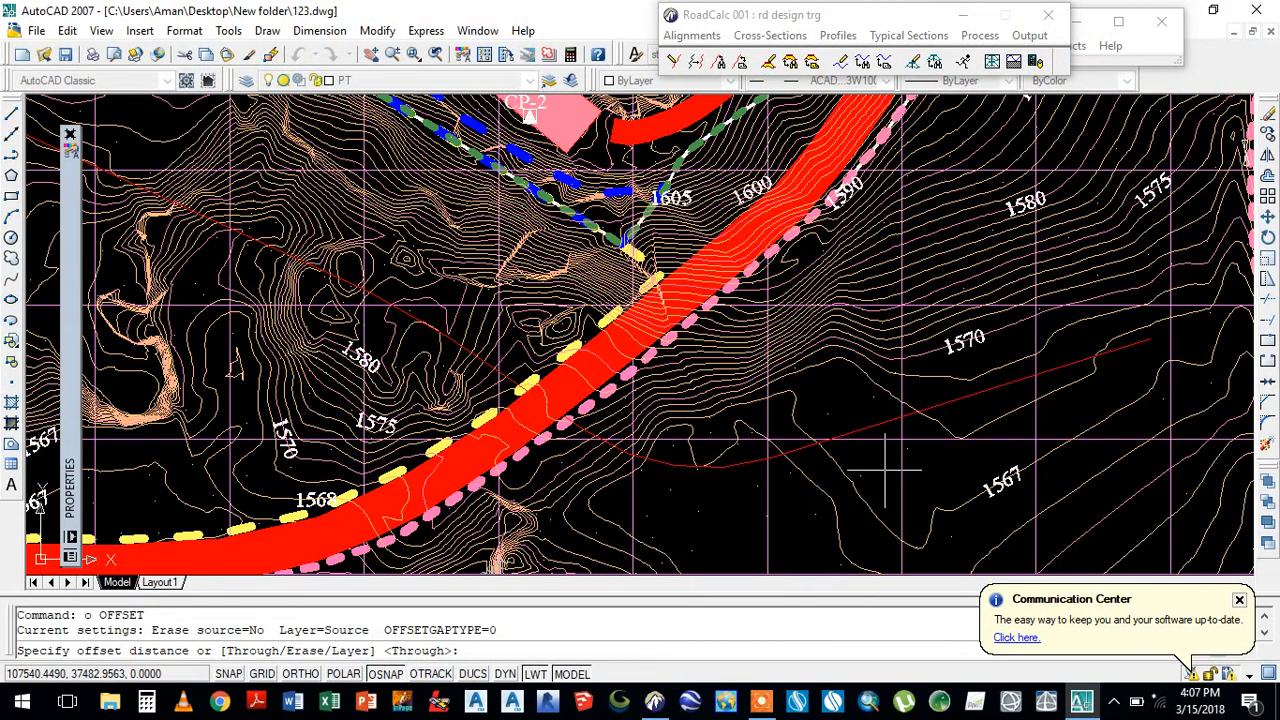
{"action": "key", "text": "Return"}
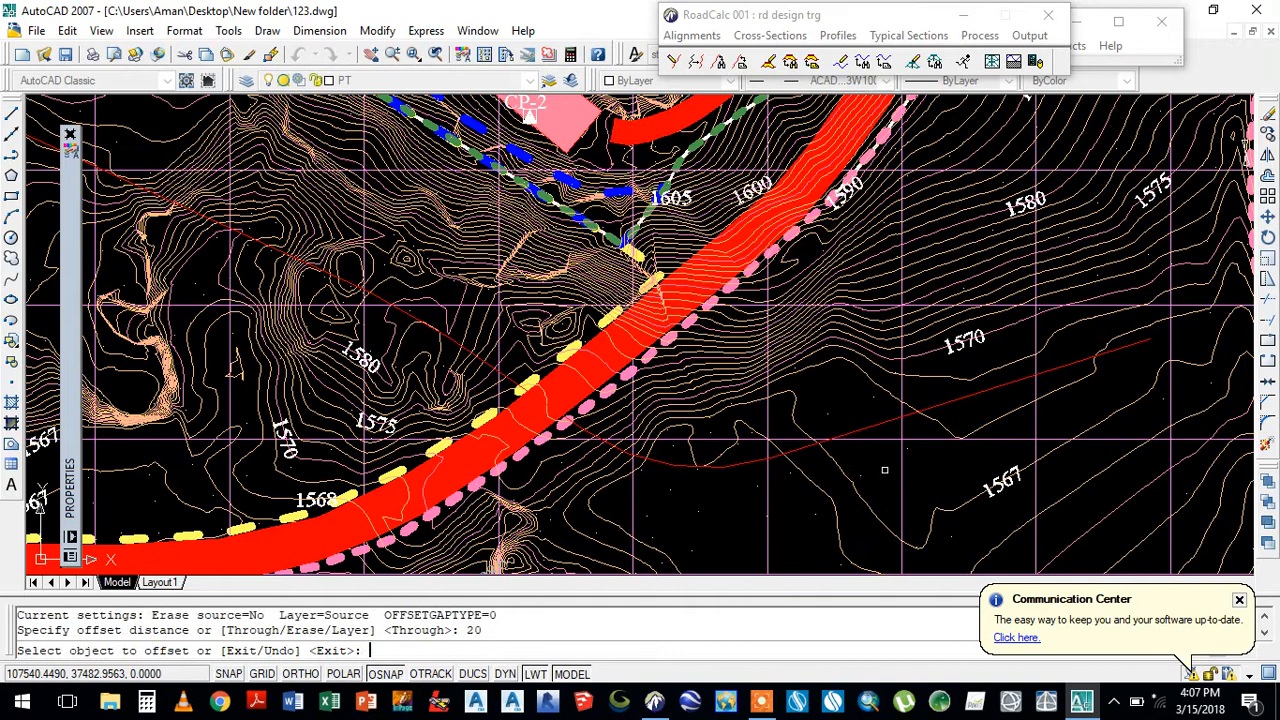
{"action": "left_click", "coordinate": [860, 402]}
{"action": "left_click", "coordinate": [847, 385]}
{"action": "left_click", "coordinate": [862, 426]}
{"action": "left_click", "coordinate": [866, 468]}
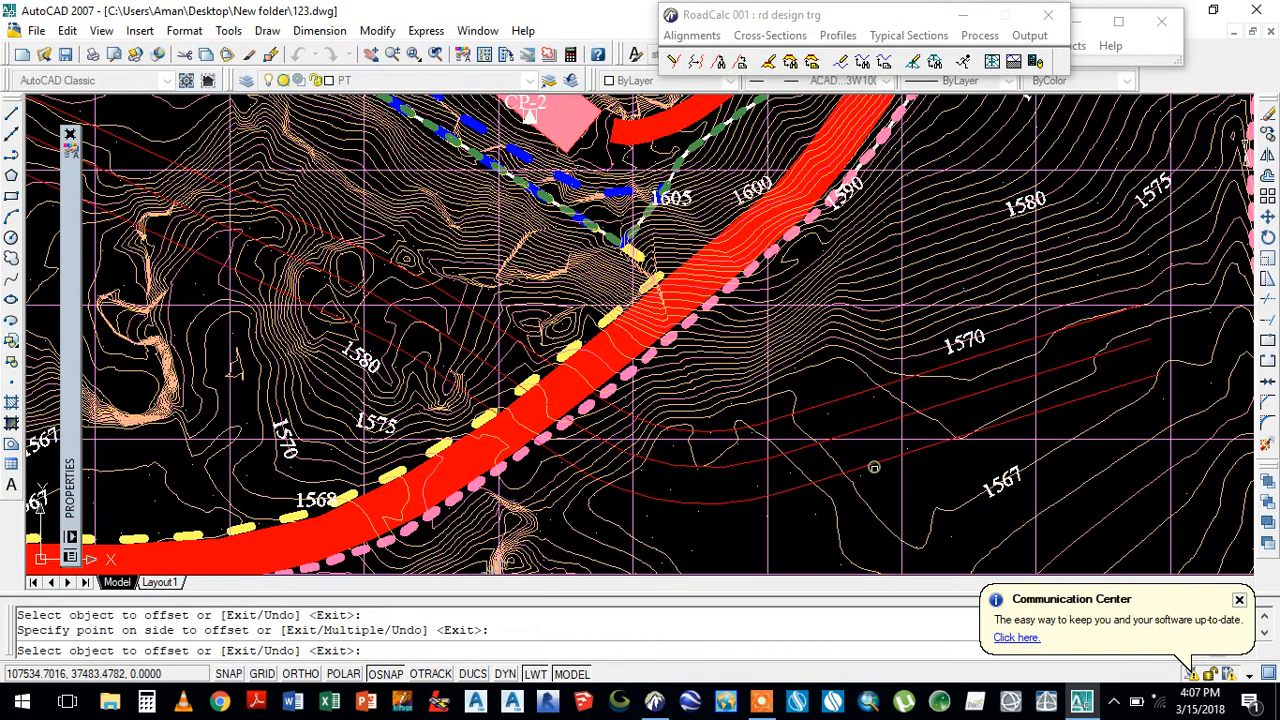
{"action": "right_click", "coordinate": [884, 487]}
{"action": "left_click", "coordinate": [914, 494]}
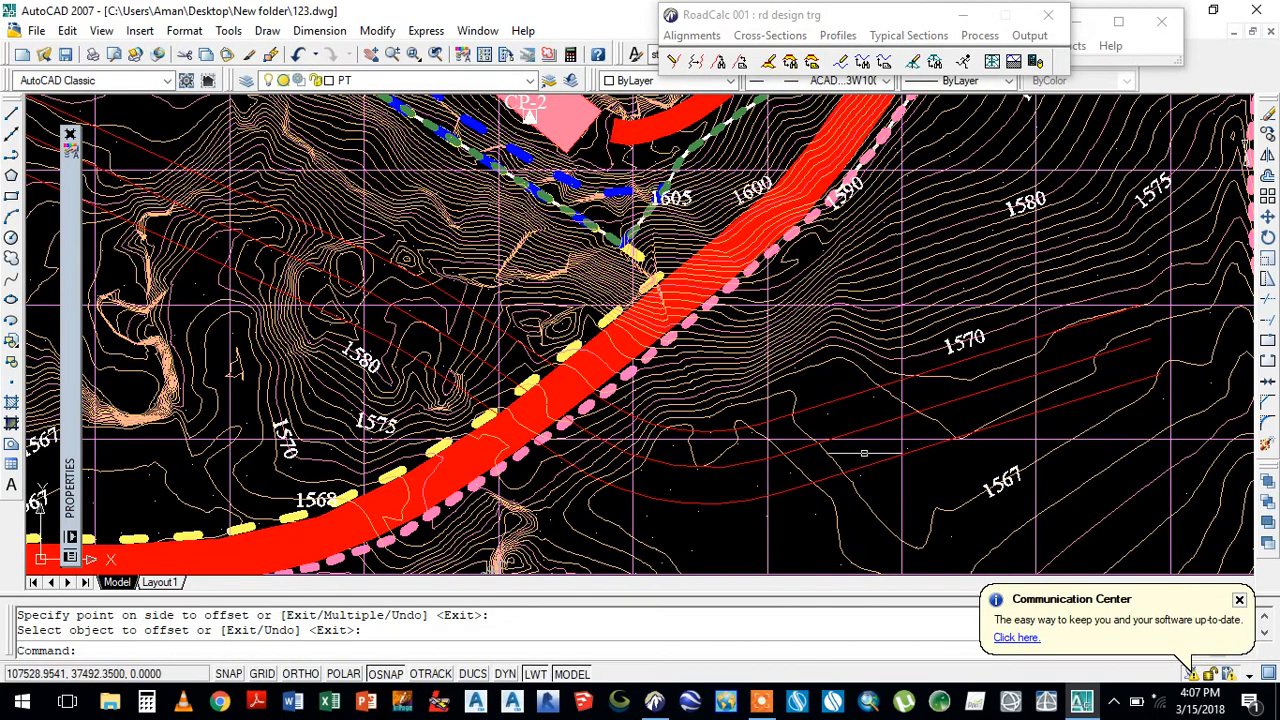
- Delete the two offset copies of the centerline
{"action": "left_click", "coordinate": [867, 463]}
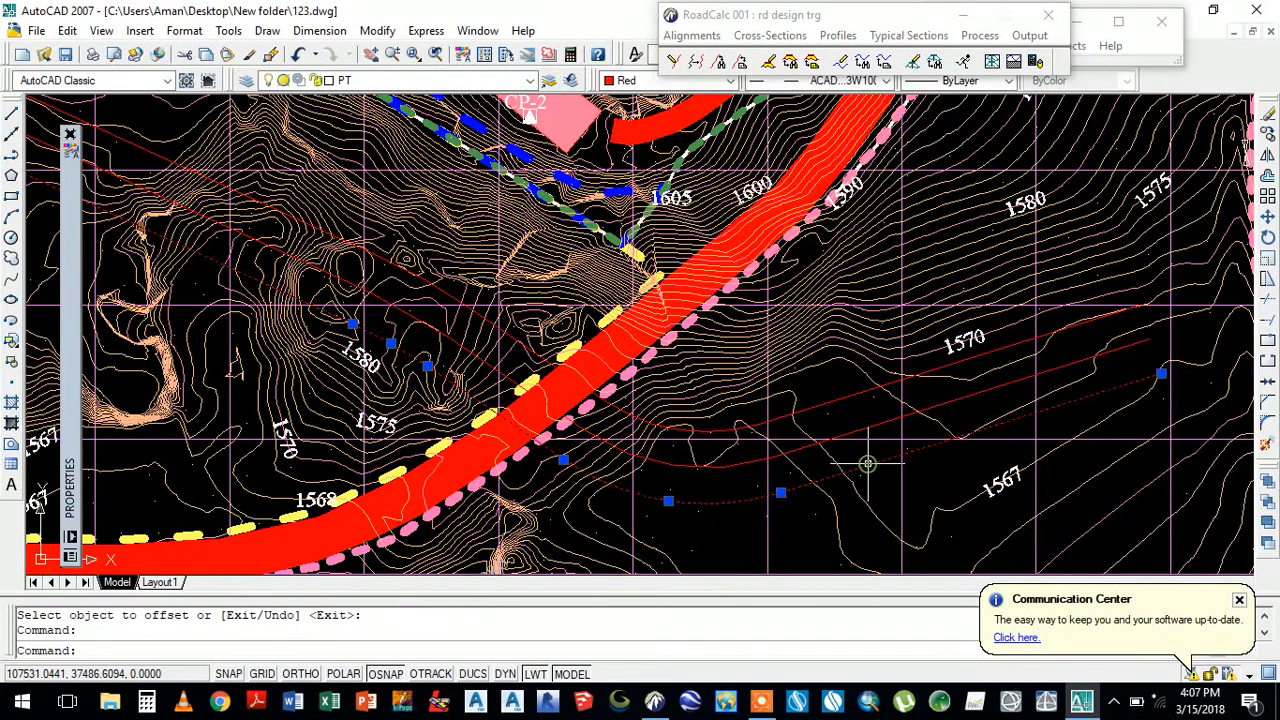
{"action": "left_click", "coordinate": [845, 397]}
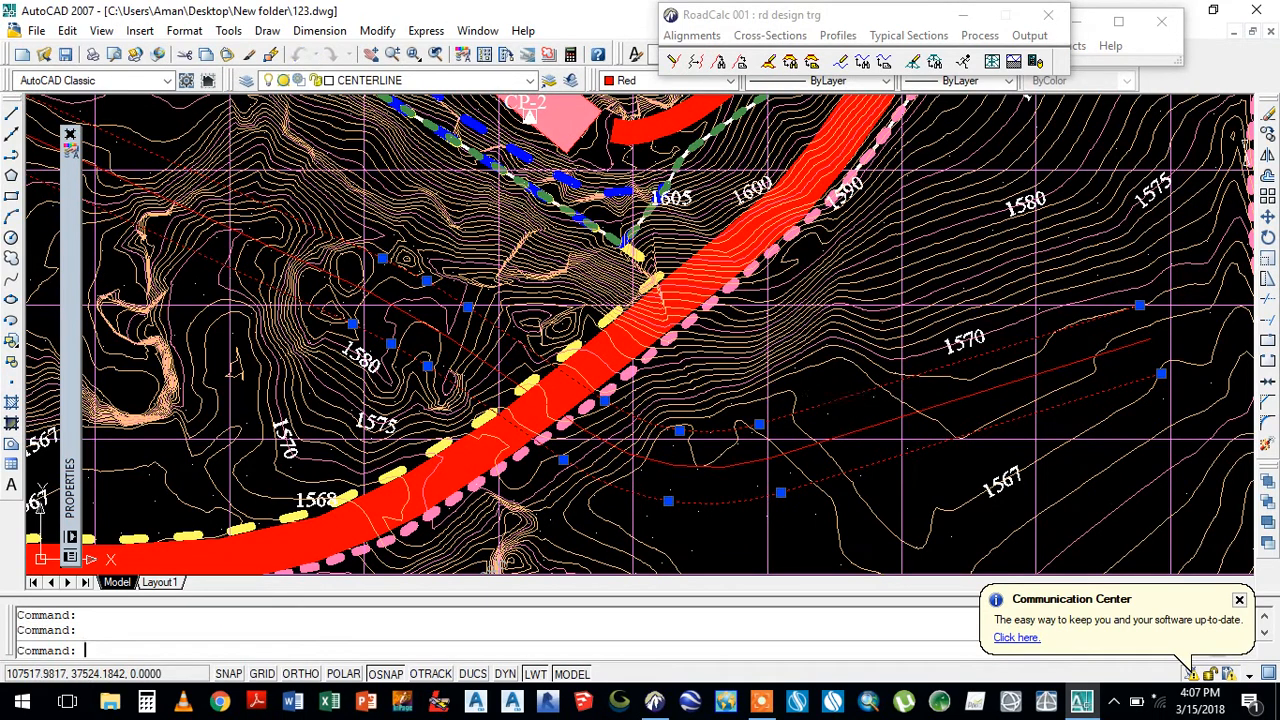
{"action": "key", "text": "Delete"}
- Offset the Centerline alignment by 20 from station 0+00 to 16+69.51945764, following the curve
{"action": "left_click", "coordinate": [697, 37]}
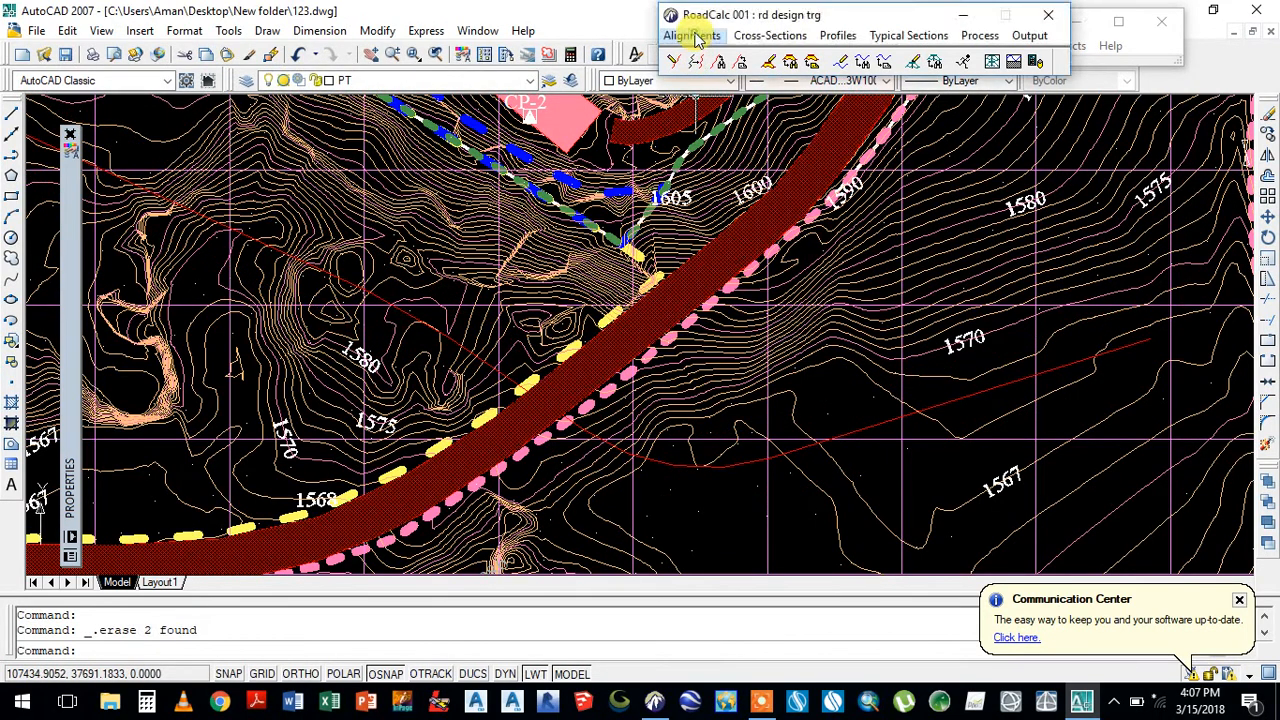
{"action": "left_click", "coordinate": [697, 37]}
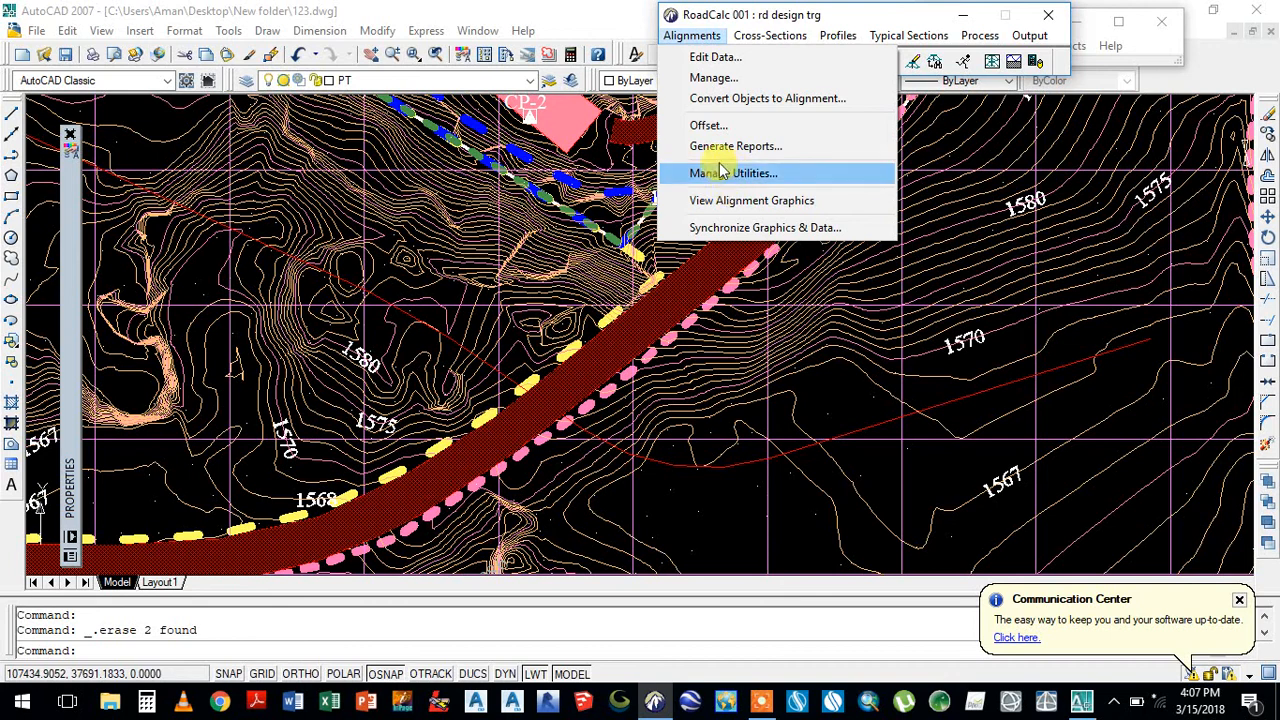
{"action": "left_click", "coordinate": [712, 125]}
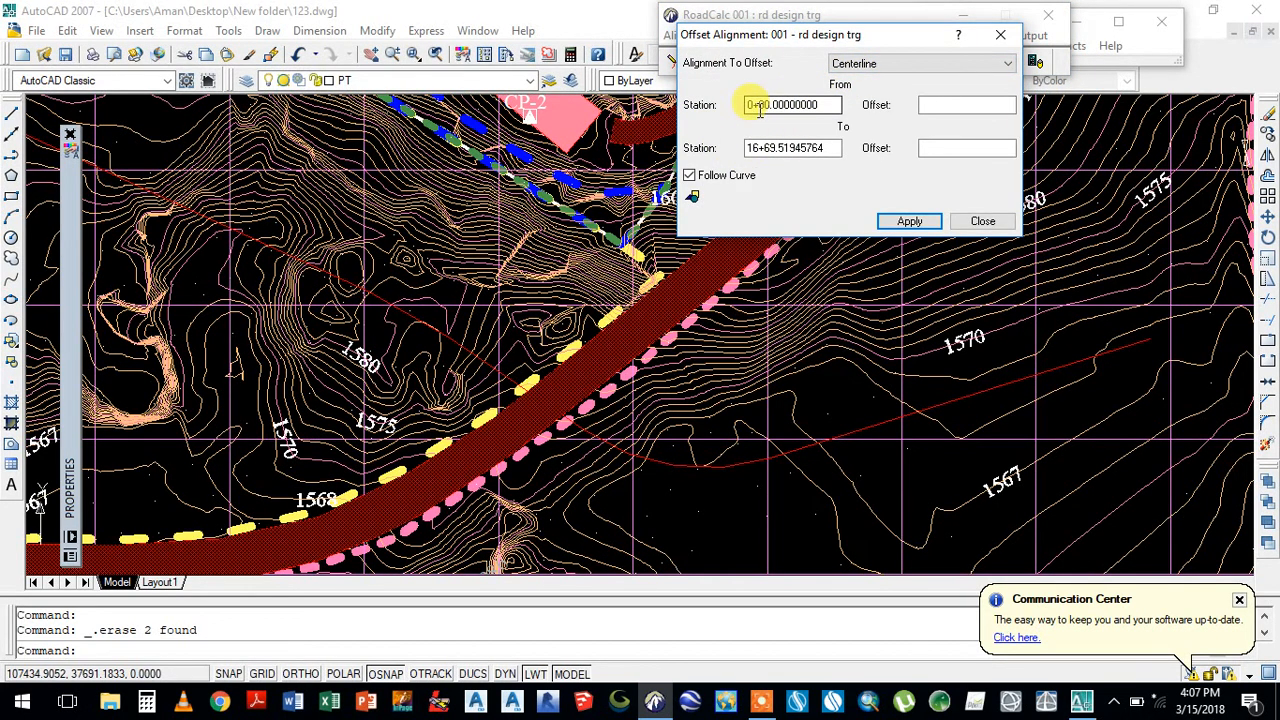
{"action": "left_click", "coordinate": [923, 105]}
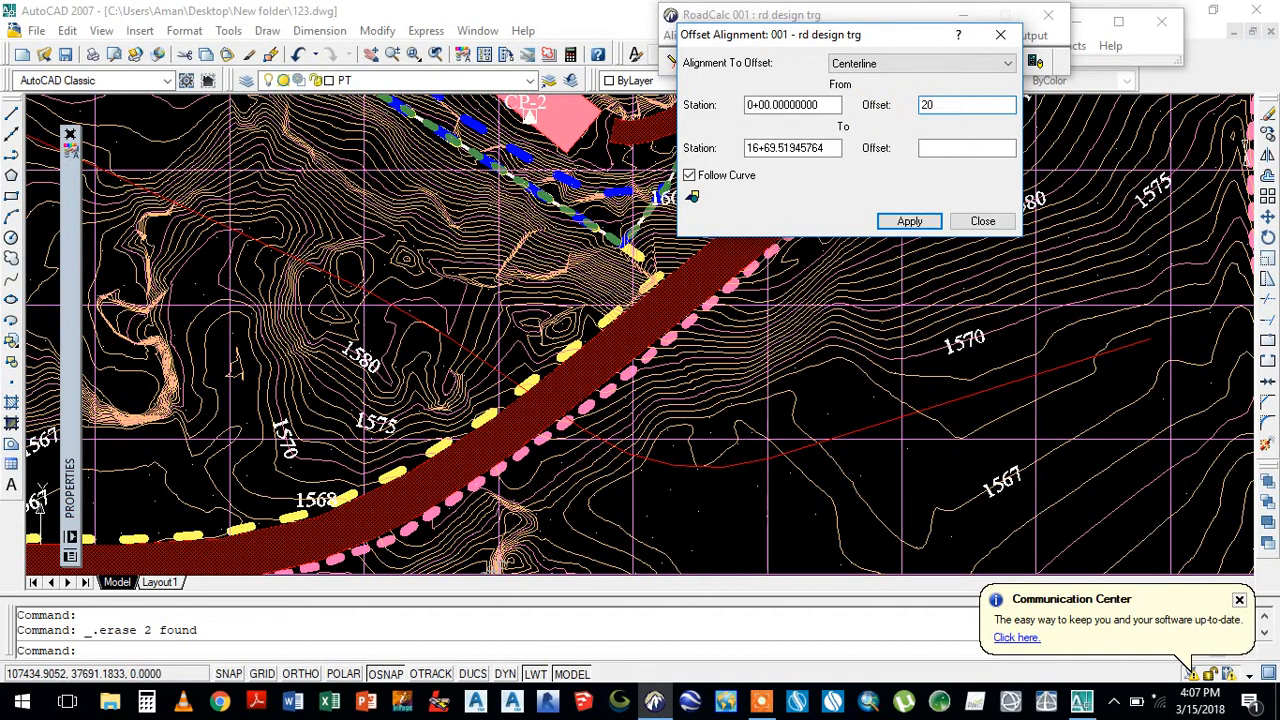
{"action": "left_click", "coordinate": [933, 150]}
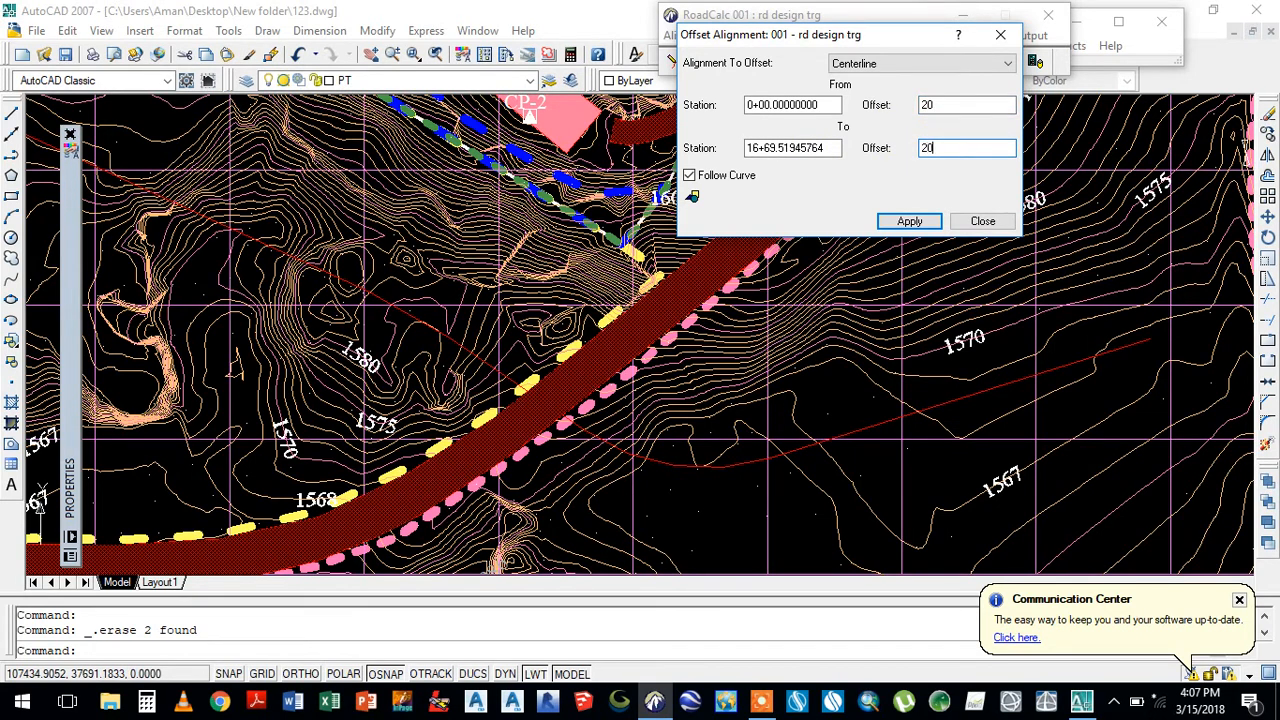
{"action": "left_click", "coordinate": [910, 222]}
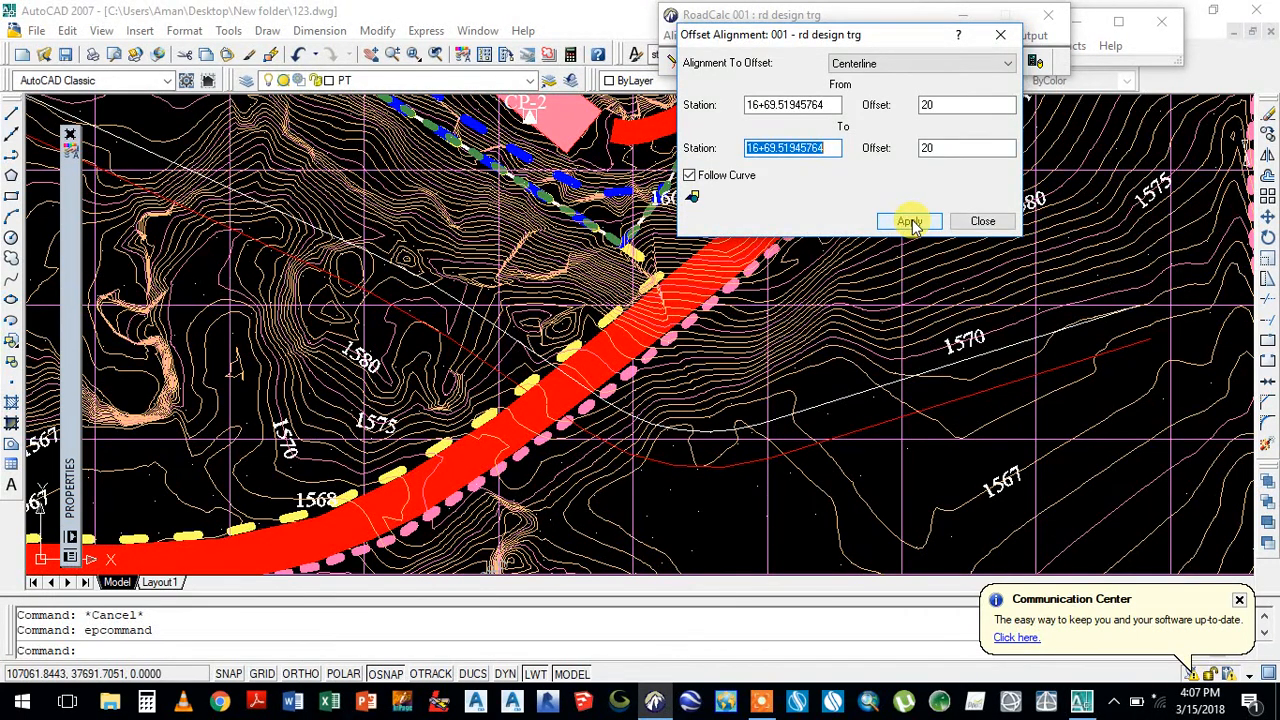
- Offset the Centerline alignment by -20 from station 00 to 16+69.51945764 and close the offset settings
{"action": "left_click_drag", "start_coordinate": [832, 106], "coordinate": [694, 104]}
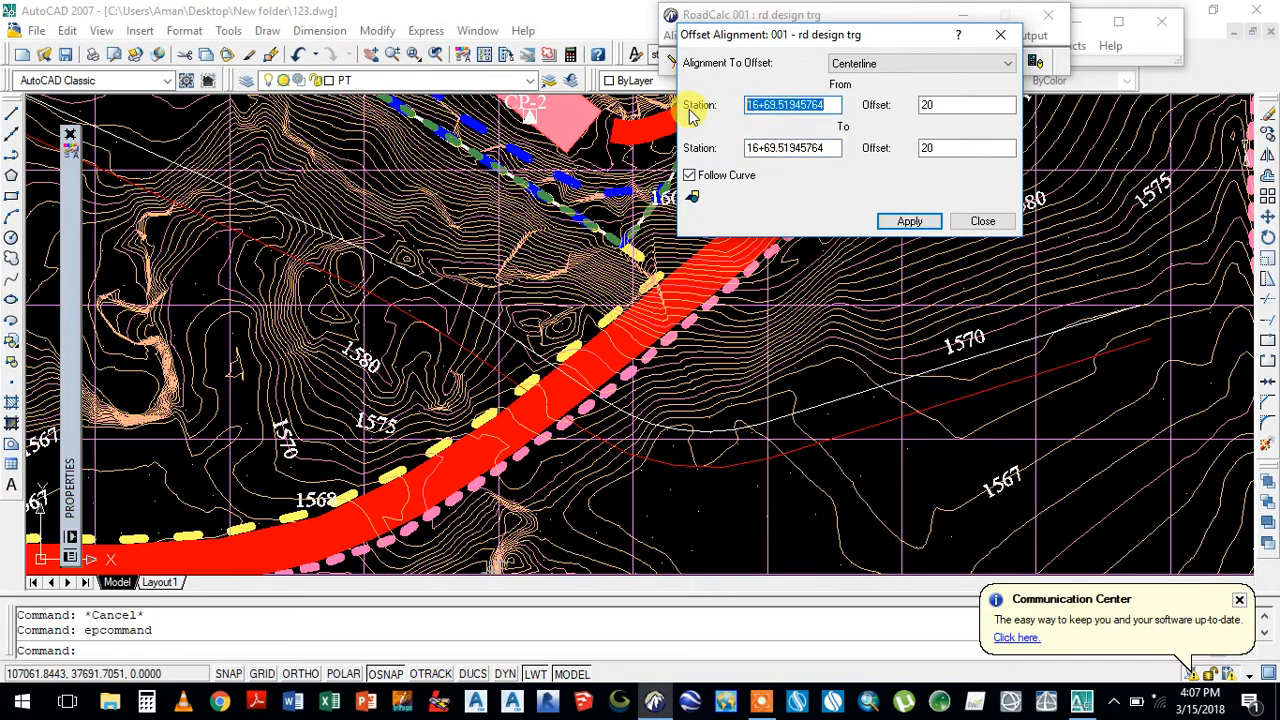
{"action": "type", "text": "00"}
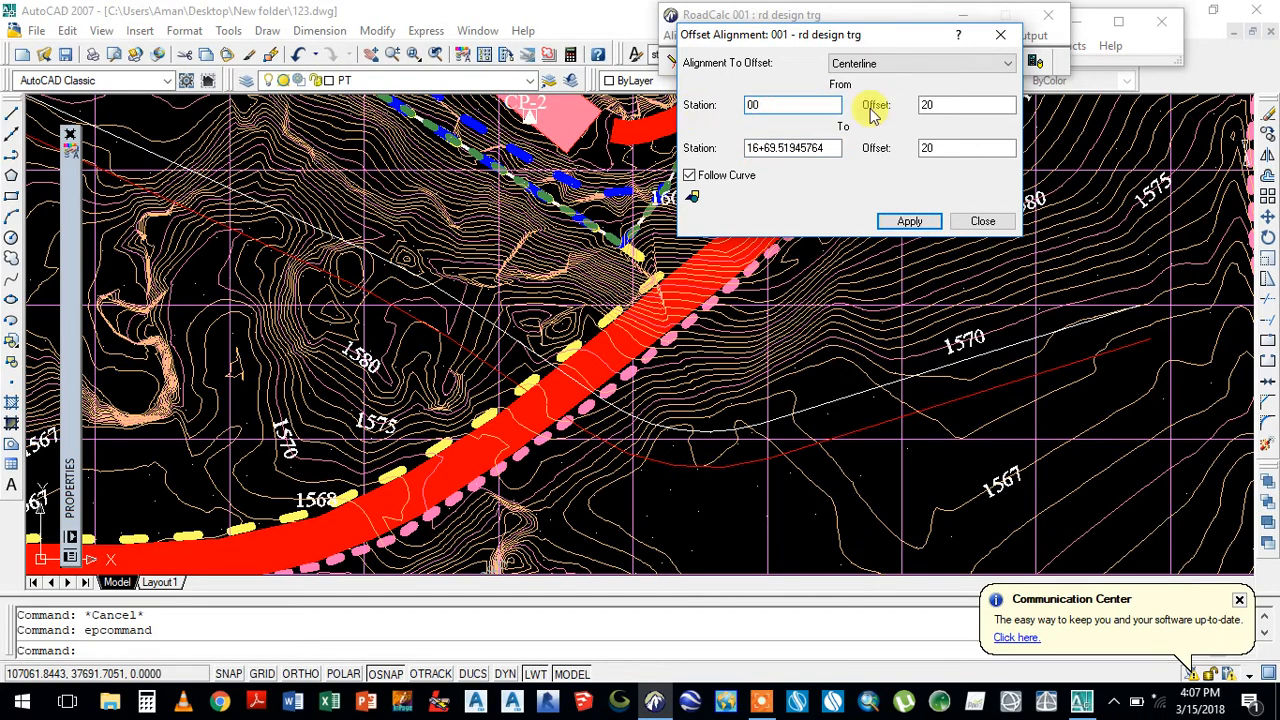
{"action": "left_click", "coordinate": [925, 105]}
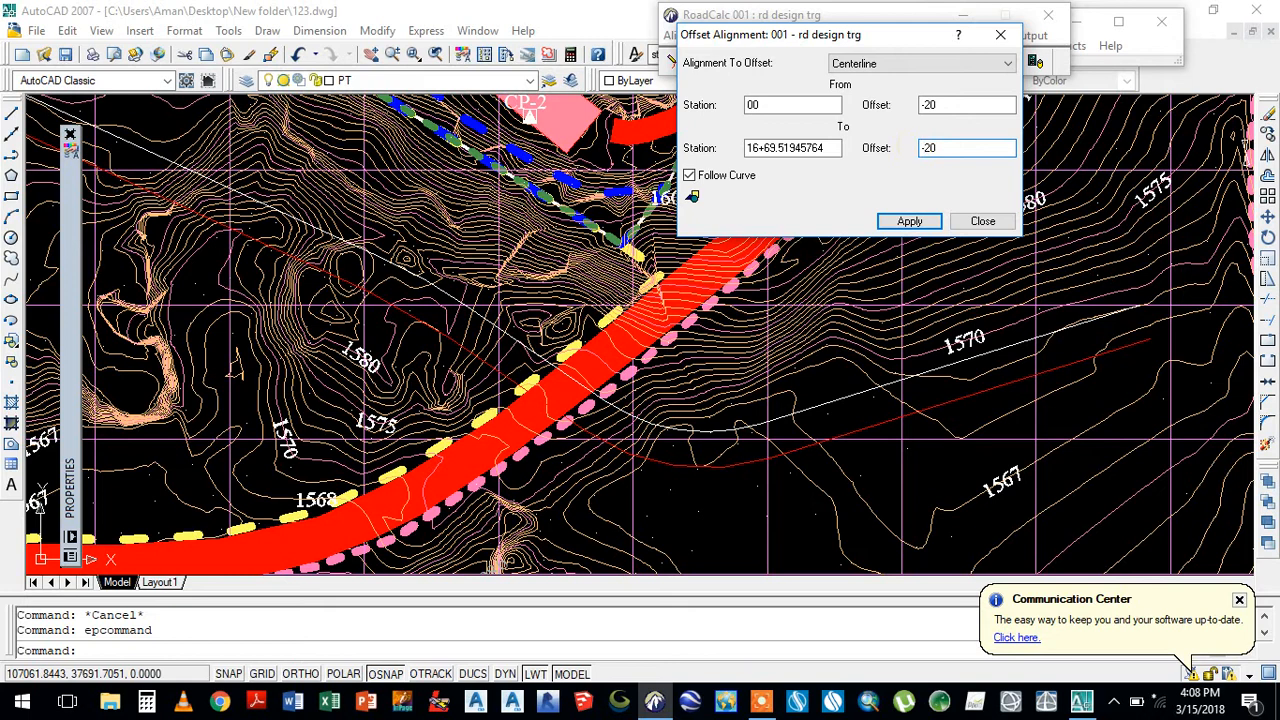
{"action": "left_click", "coordinate": [912, 222]}
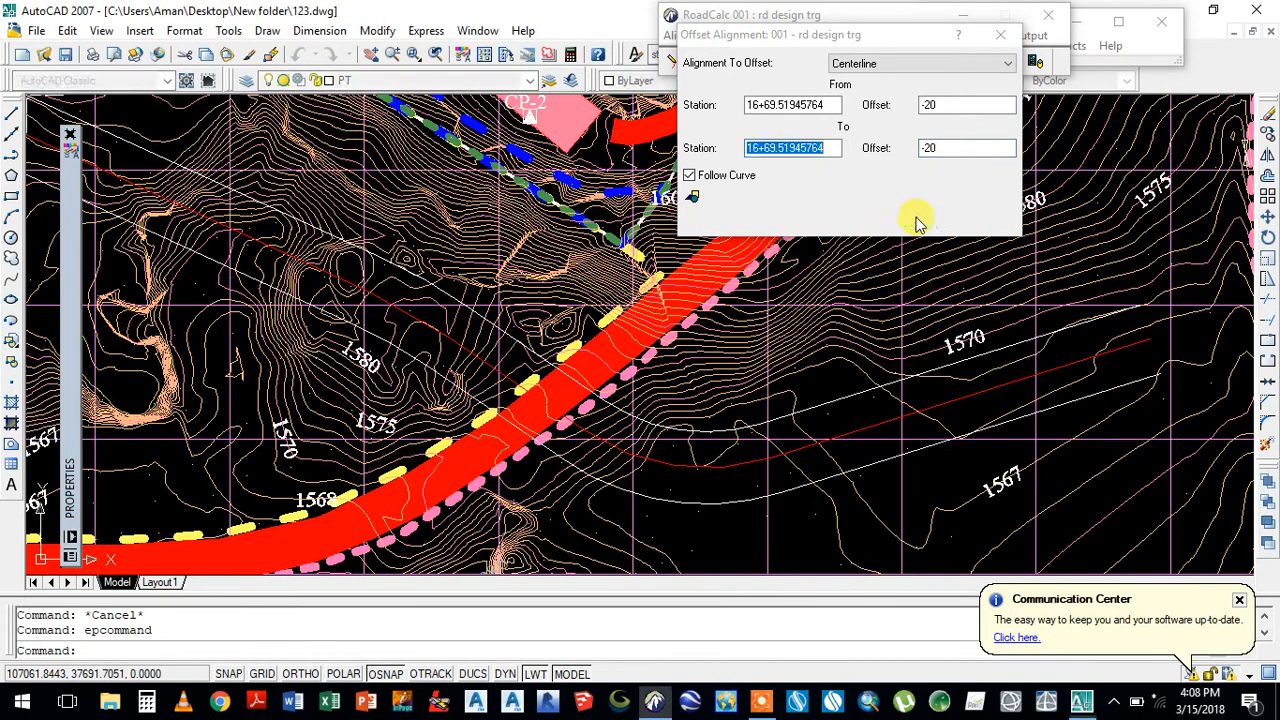
{"action": "left_click", "coordinate": [980, 221]}
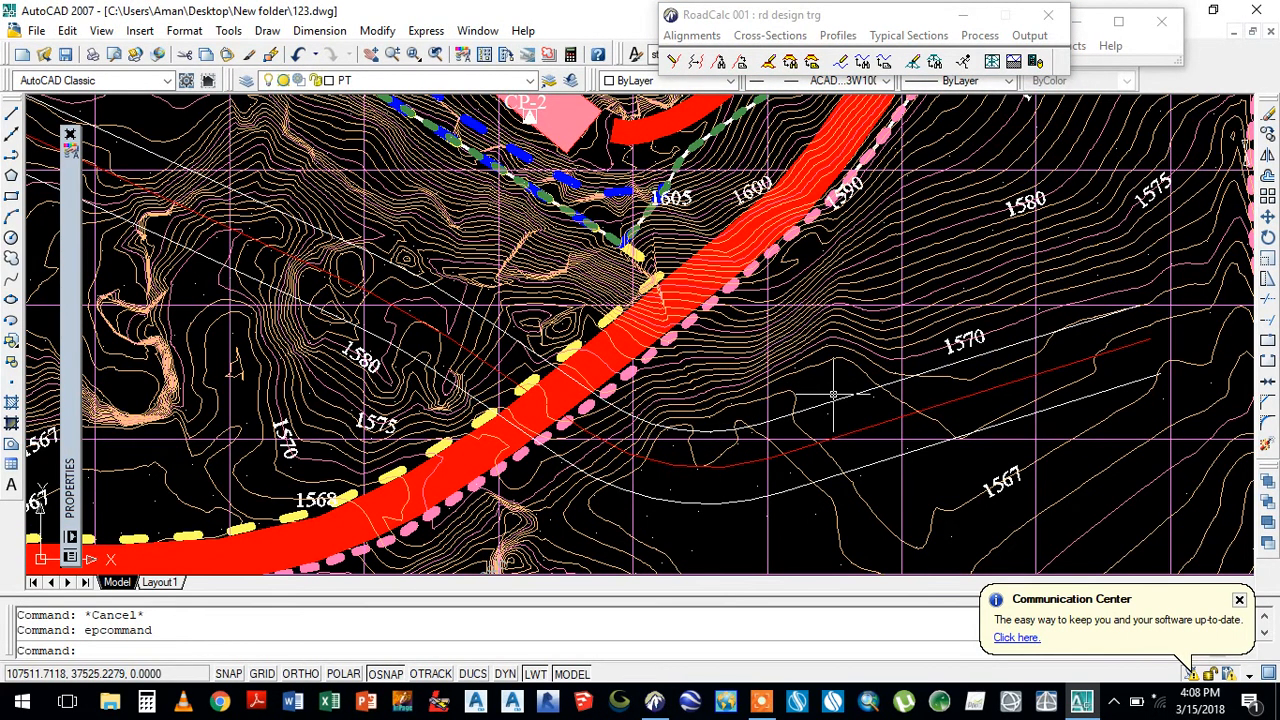
- Convert the offset line north of the centerline to the ROW Left alignment, starting from its eastern end
{"action": "left_click", "coordinate": [687, 36]}
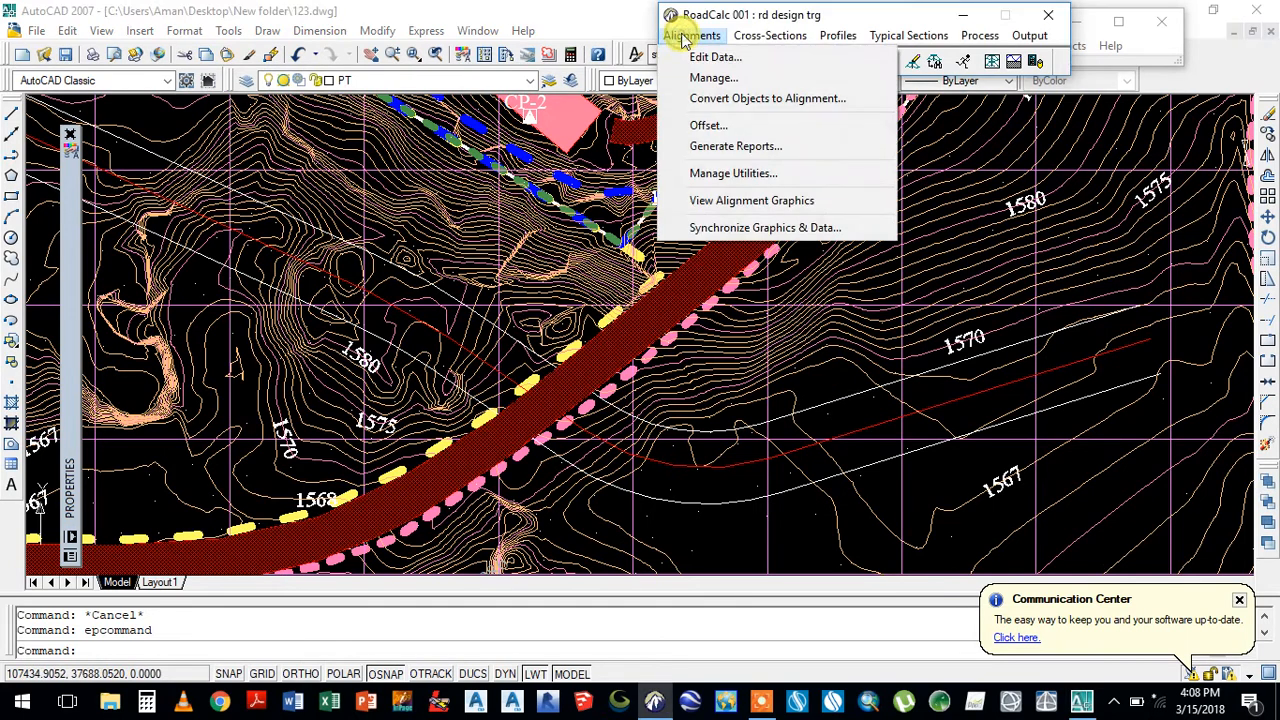
{"action": "left_click", "coordinate": [672, 98]}
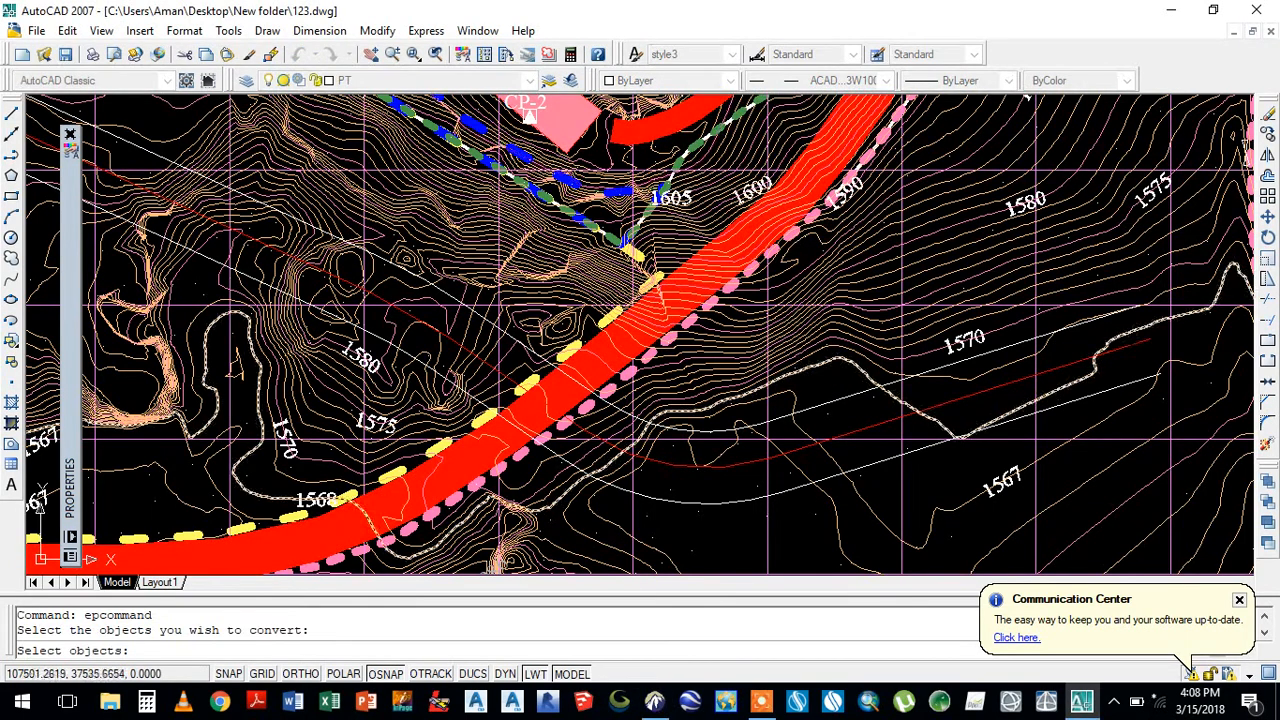
{"action": "left_click", "coordinate": [836, 400]}
{"action": "key", "text": "Return"}
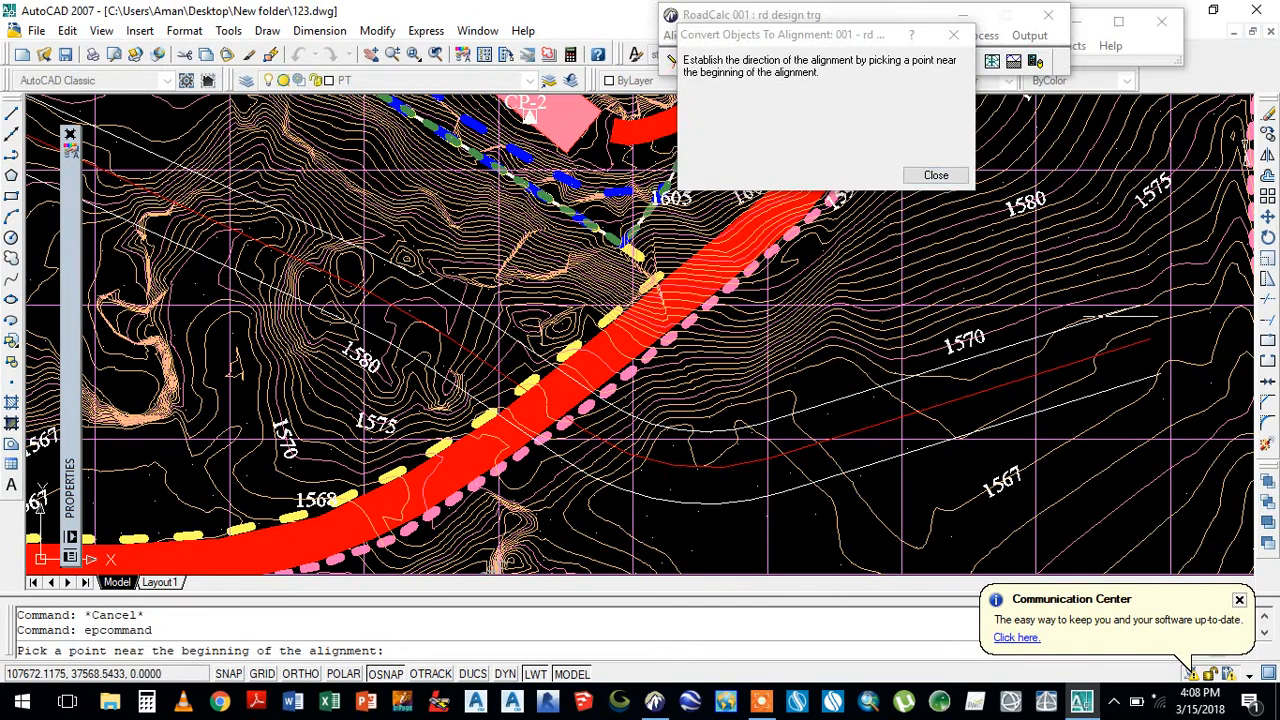
{"action": "left_click", "coordinate": [1124, 310]}
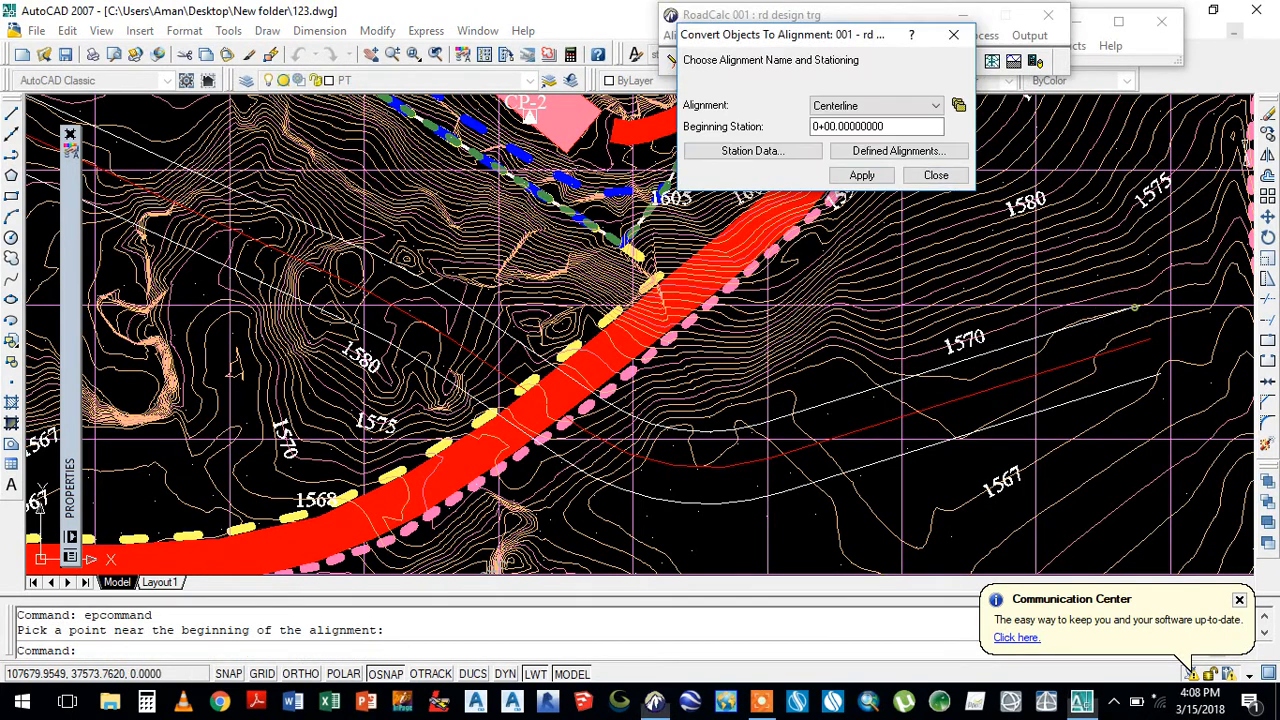
{"action": "left_click", "coordinate": [933, 105]}
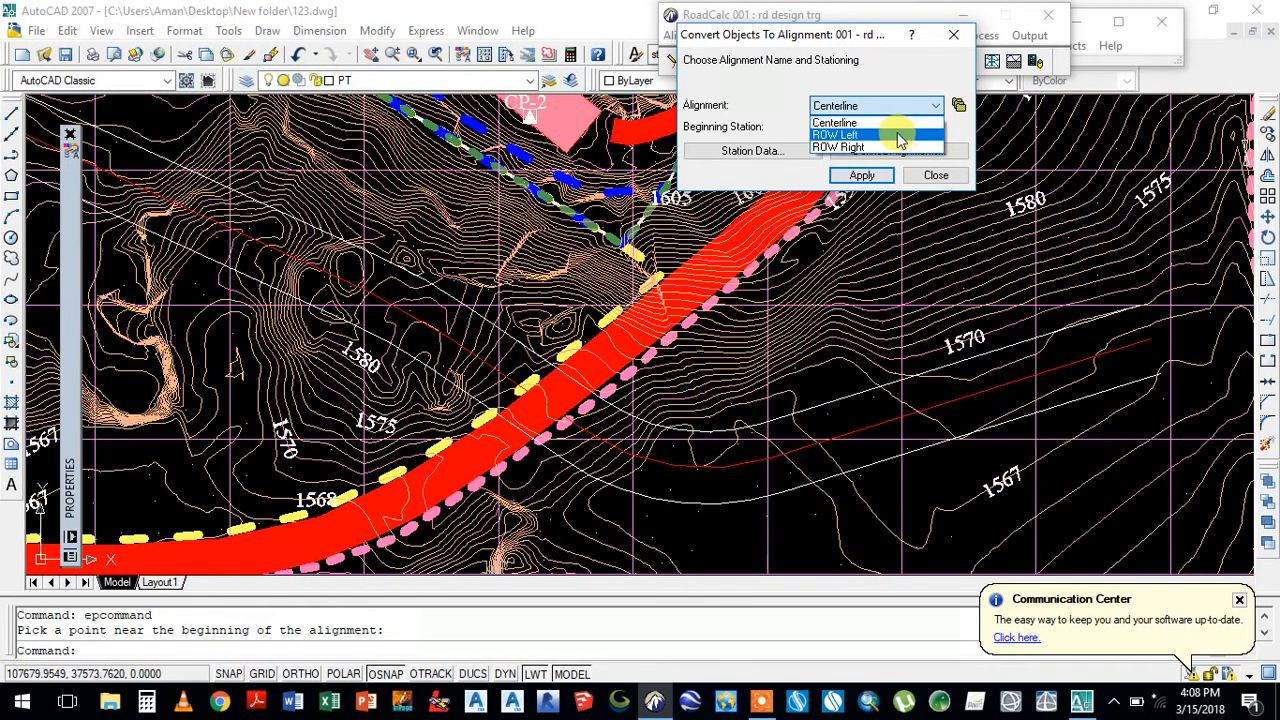
{"action": "left_click", "coordinate": [899, 137]}
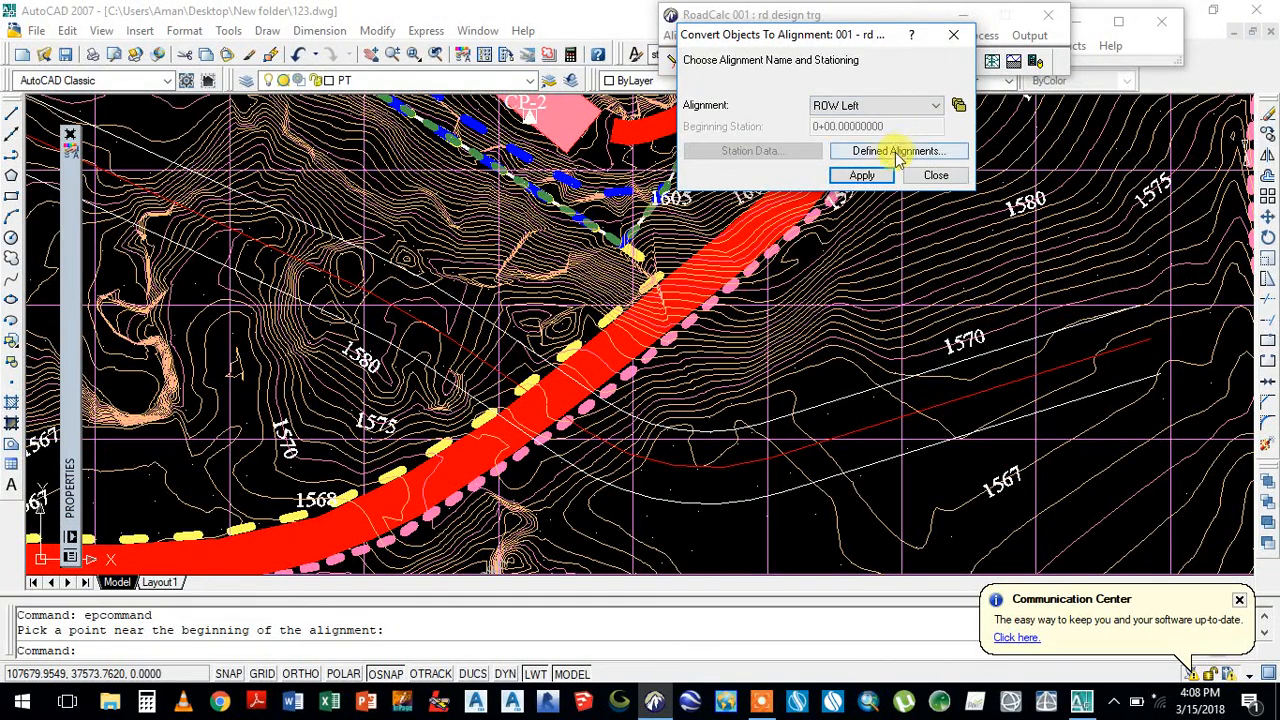
{"action": "left_click", "coordinate": [866, 176]}
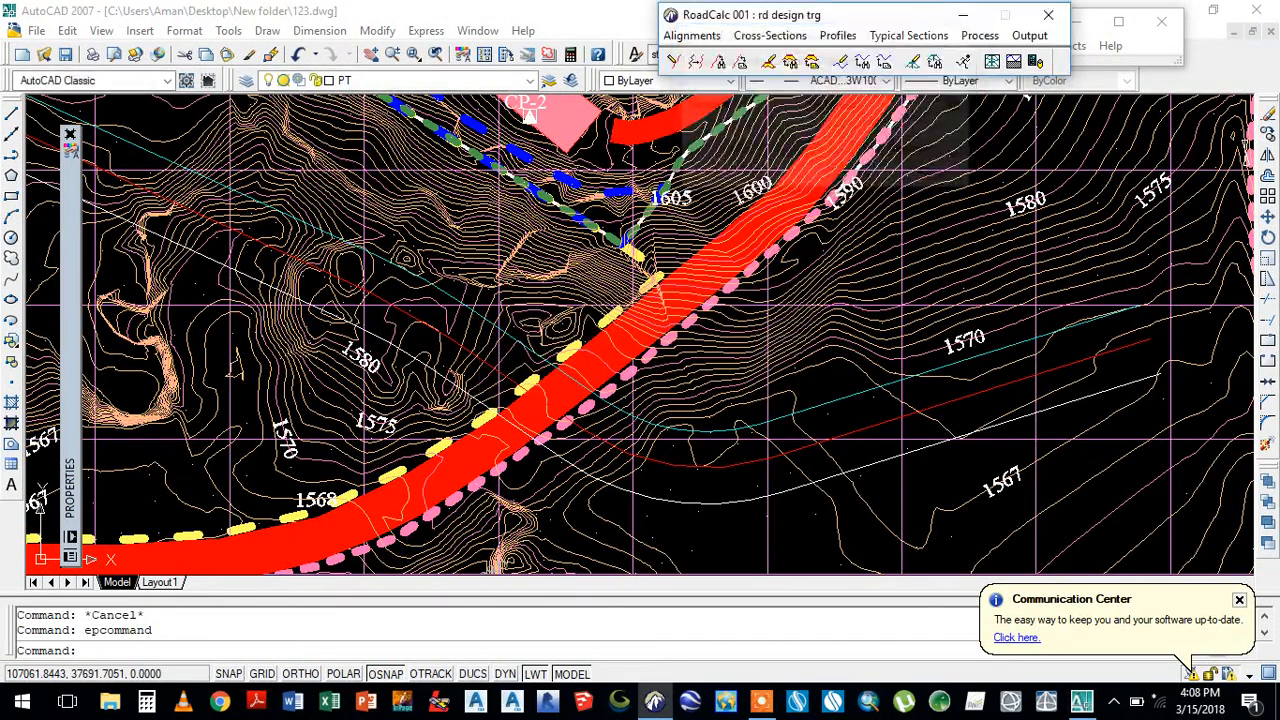
- Convert the offset line south of the centerline to the ROW Right alignment, starting from its eastern end
{"action": "left_click", "coordinate": [711, 42]}
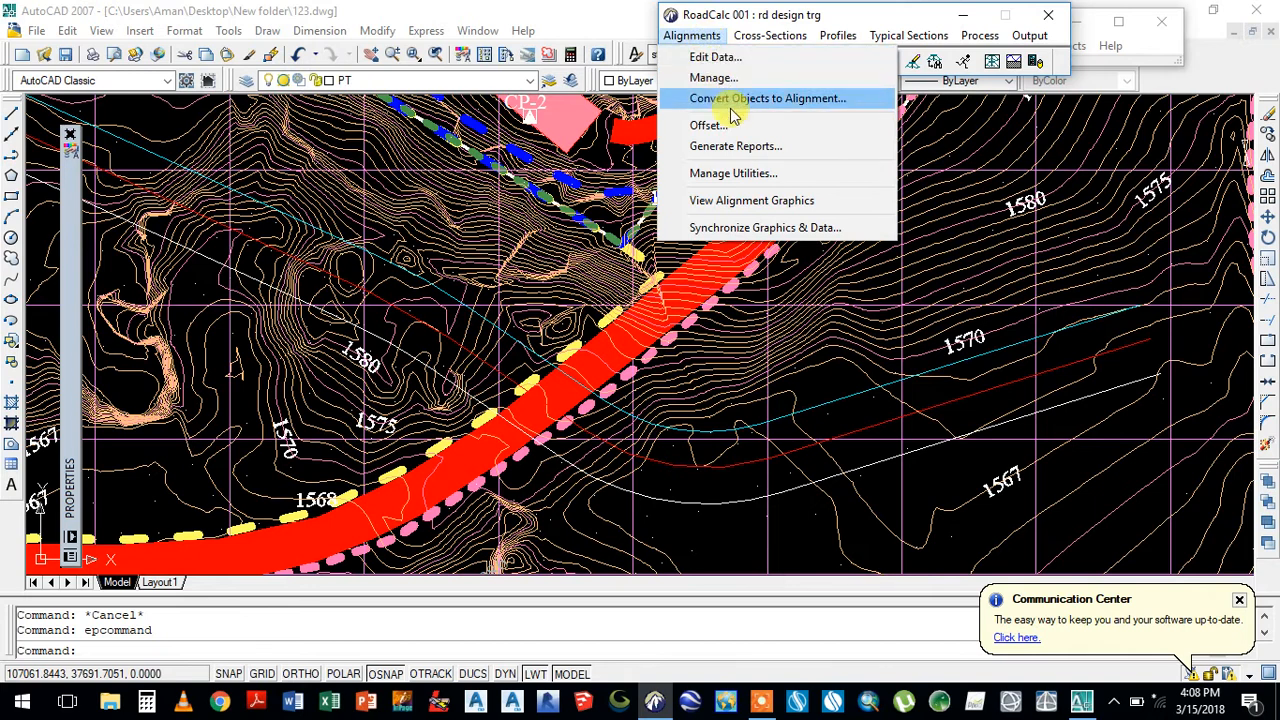
{"action": "left_click", "coordinate": [725, 96]}
{"action": "left_click", "coordinate": [1082, 401]}
{"action": "key", "text": "Return"}
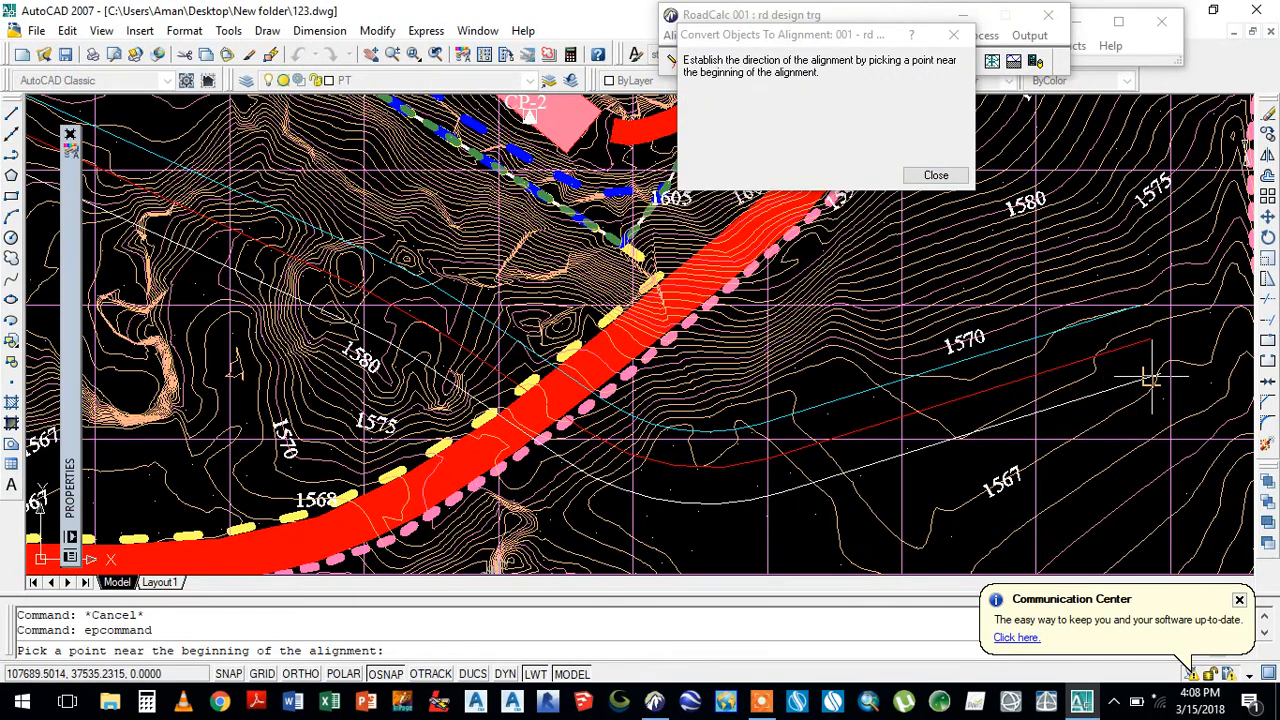
{"action": "left_click", "coordinate": [1150, 378]}
{"action": "left_click", "coordinate": [858, 108]}
{"action": "left_click", "coordinate": [850, 142]}
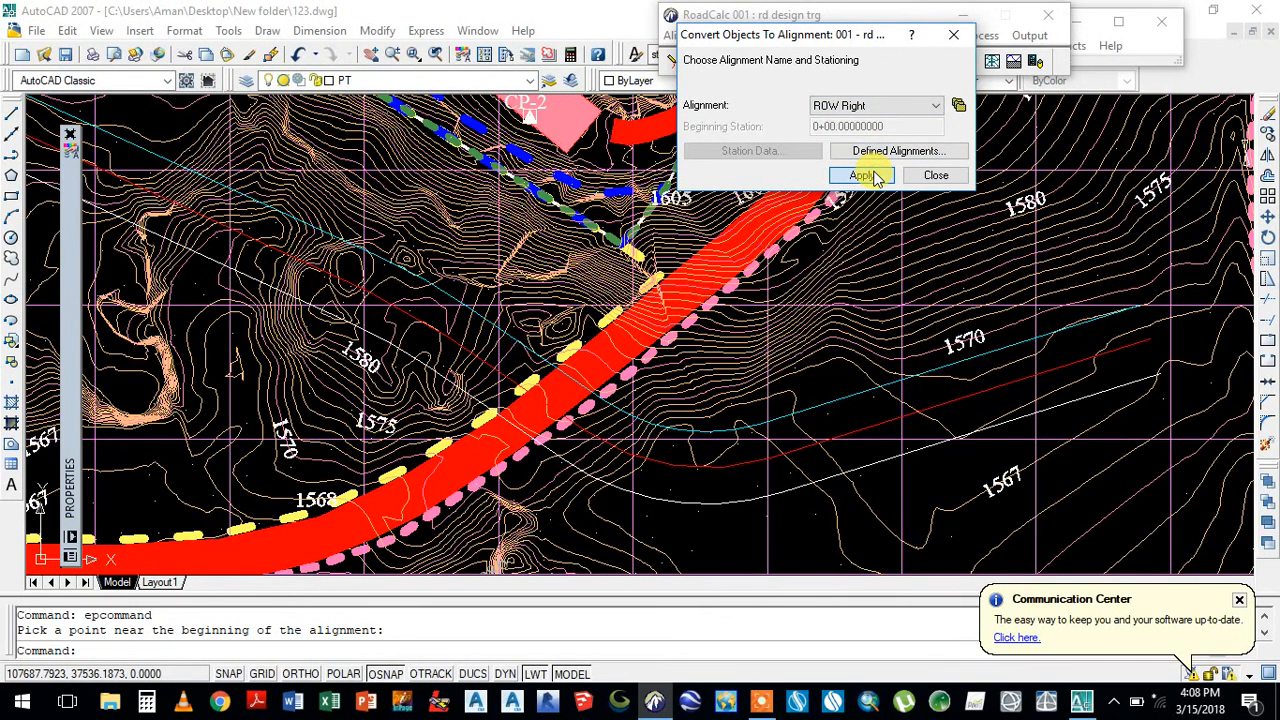
{"action": "left_click", "coordinate": [862, 176]}
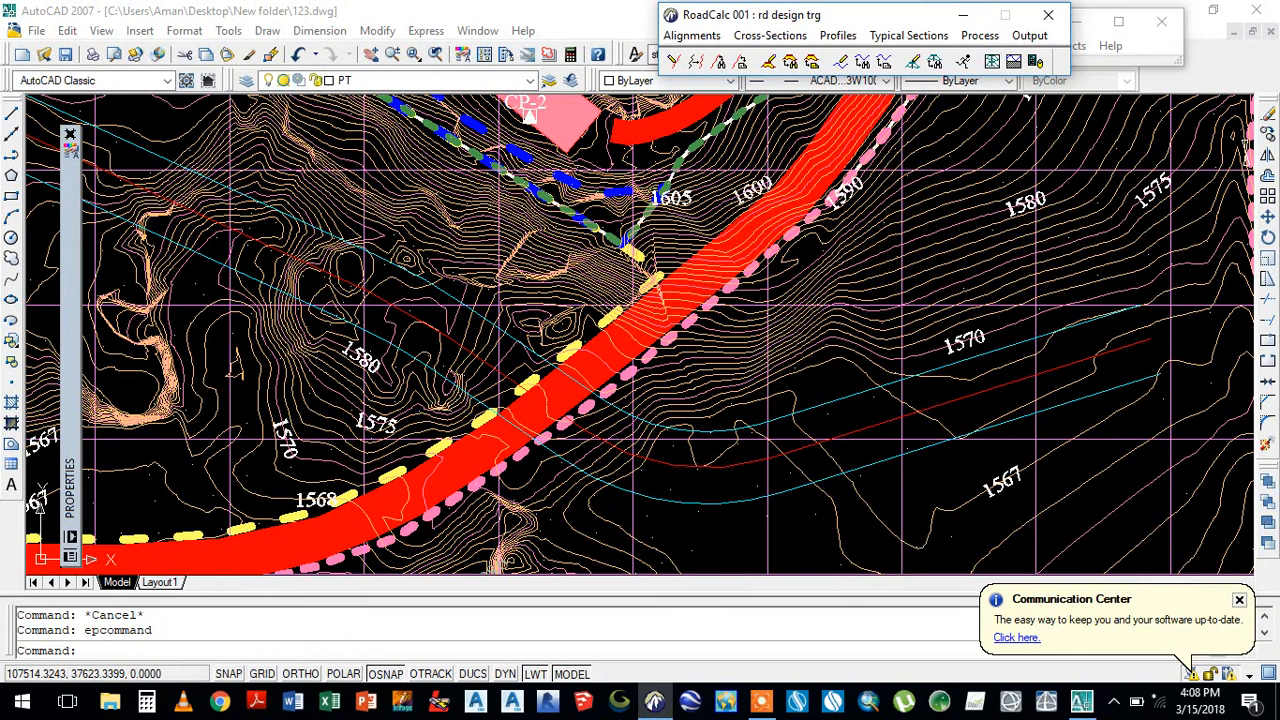
- Review the PI data of the ROW Left and ROW Right alignments, and close the alignment data editor
{"action": "left_click", "coordinate": [692, 36]}
{"action": "left_click", "coordinate": [712, 57]}
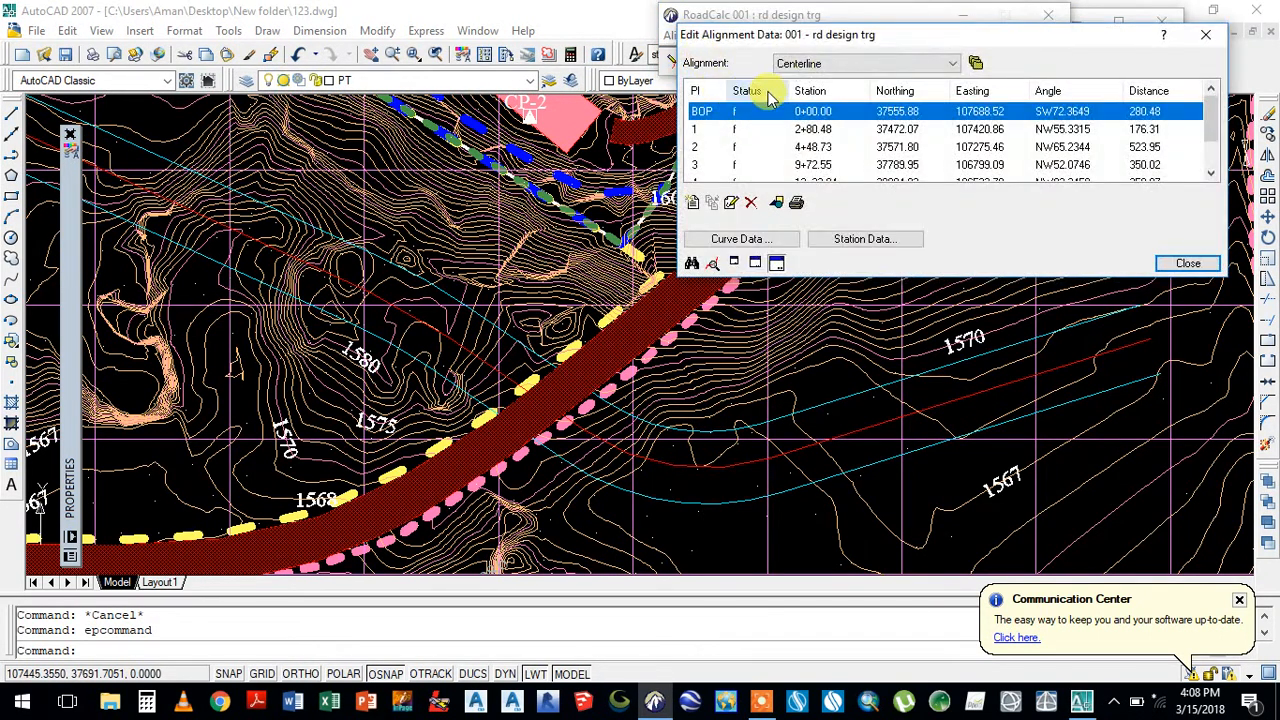
{"action": "left_click", "coordinate": [808, 66]}
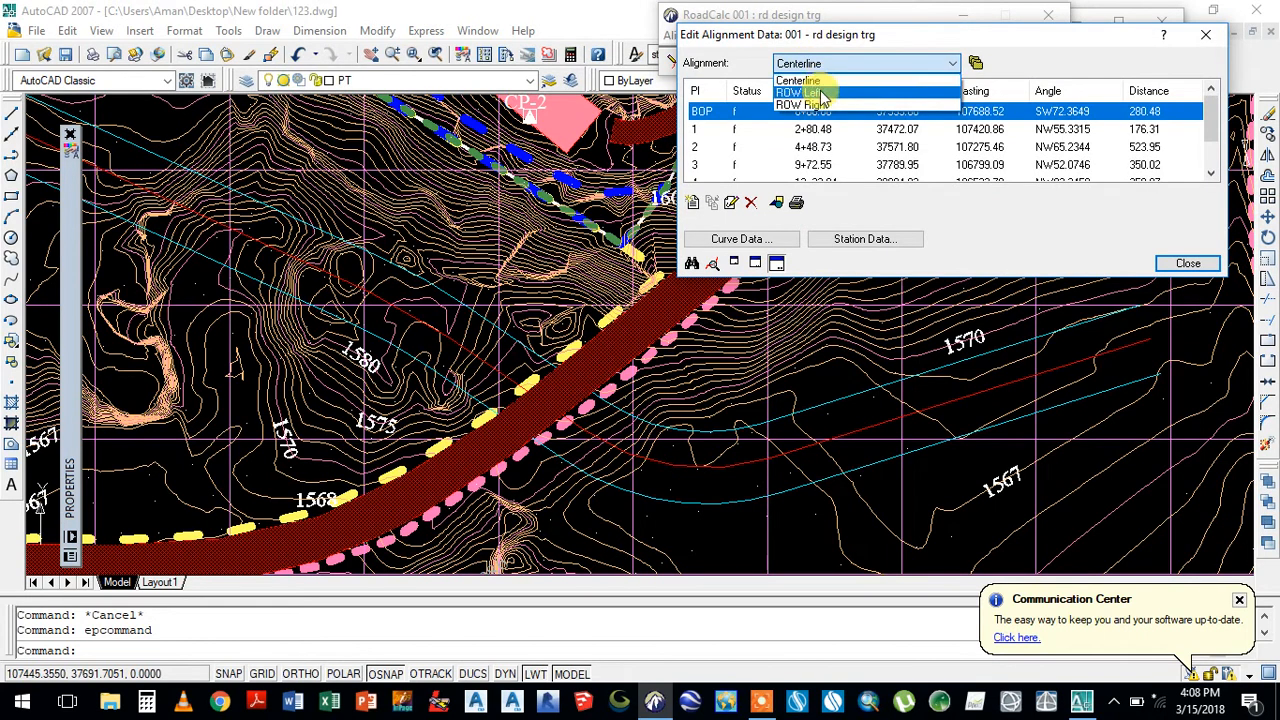
{"action": "left_click", "coordinate": [806, 90]}
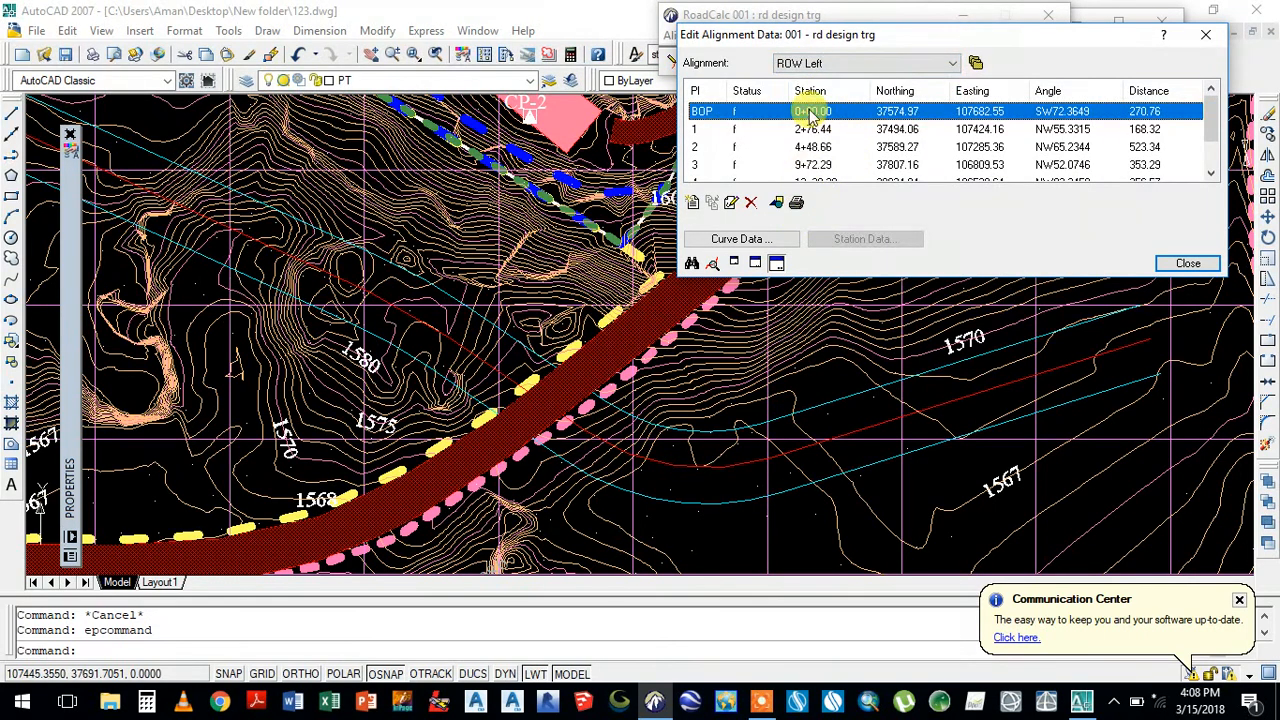
{"action": "left_click", "coordinate": [816, 64]}
{"action": "left_click", "coordinate": [805, 104]}
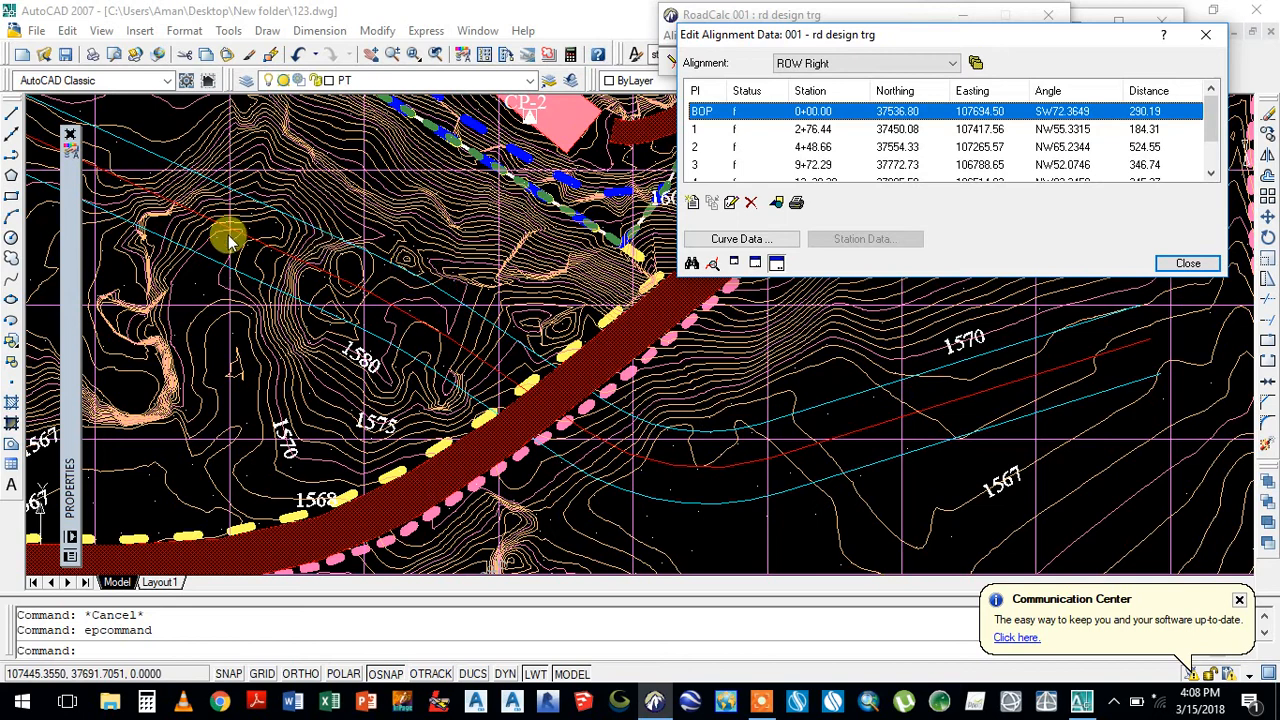
{"action": "left_click", "coordinate": [1186, 264]}
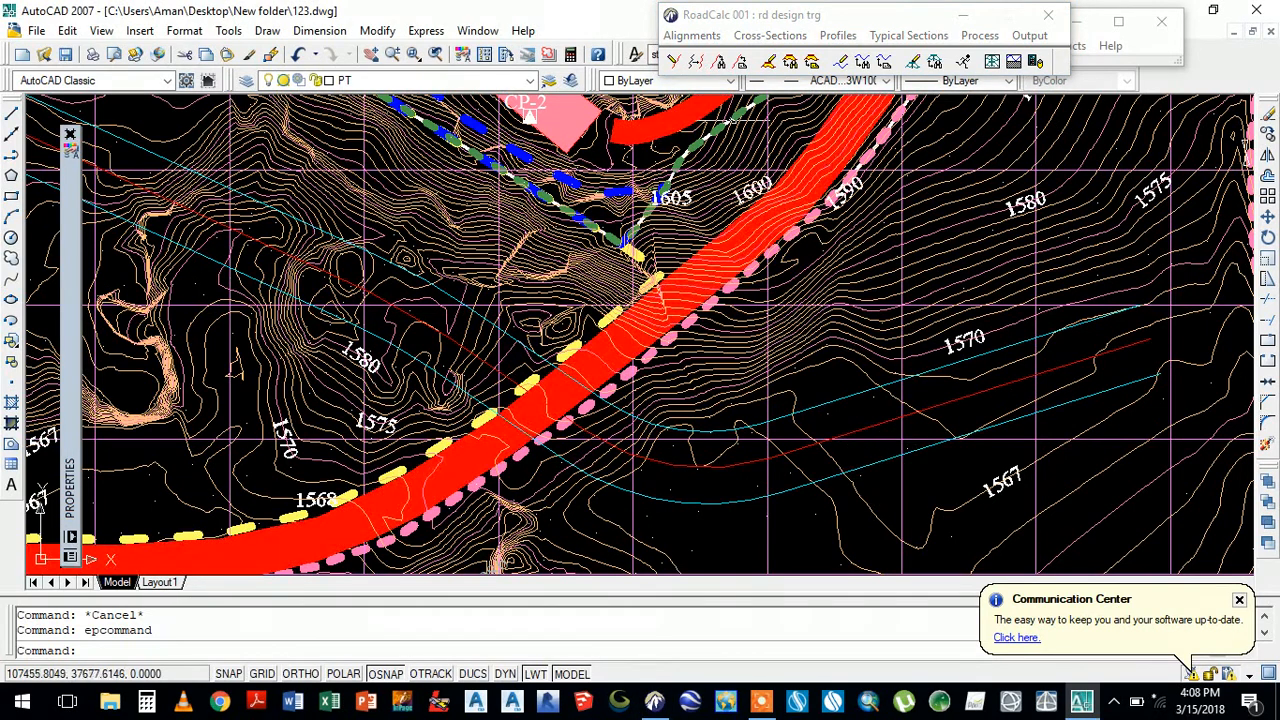
{"action": "left_click", "coordinate": [689, 36]}
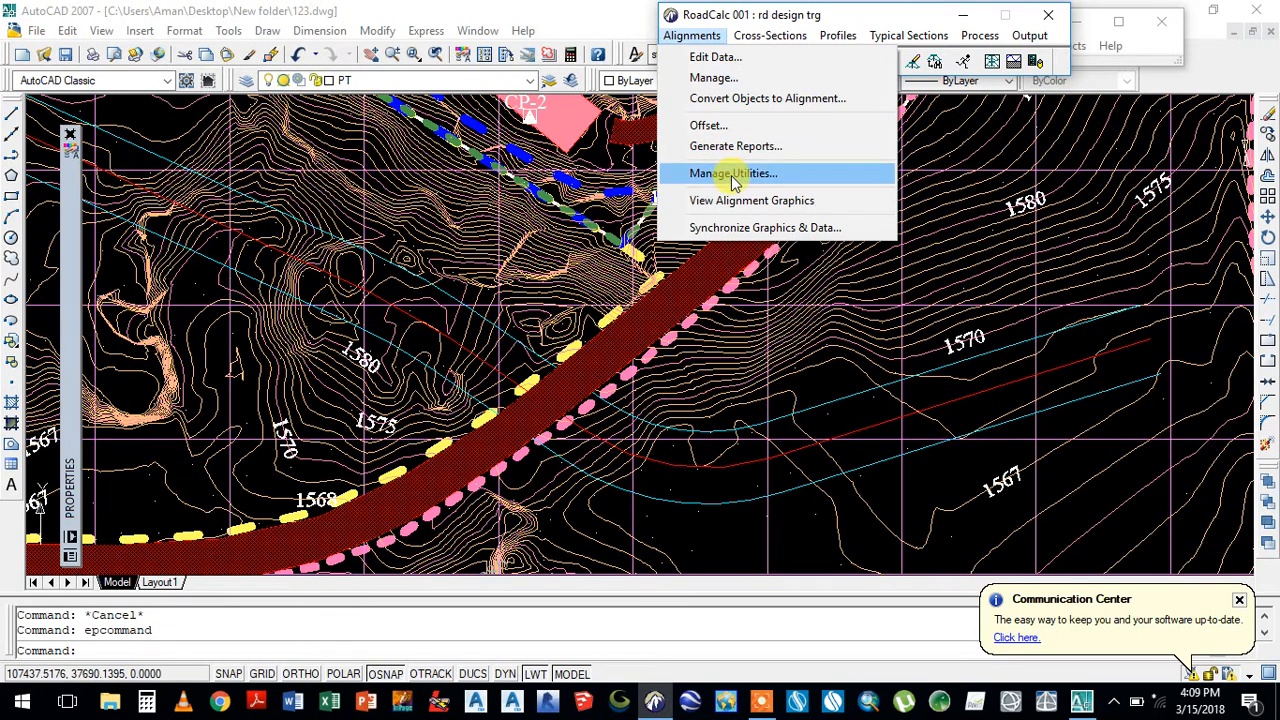
{"action": "left_click", "coordinate": [825, 500]}
{"action": "scroll", "coordinate": [505, 430], "scroll_direction": "down", "scroll_amount": 2}
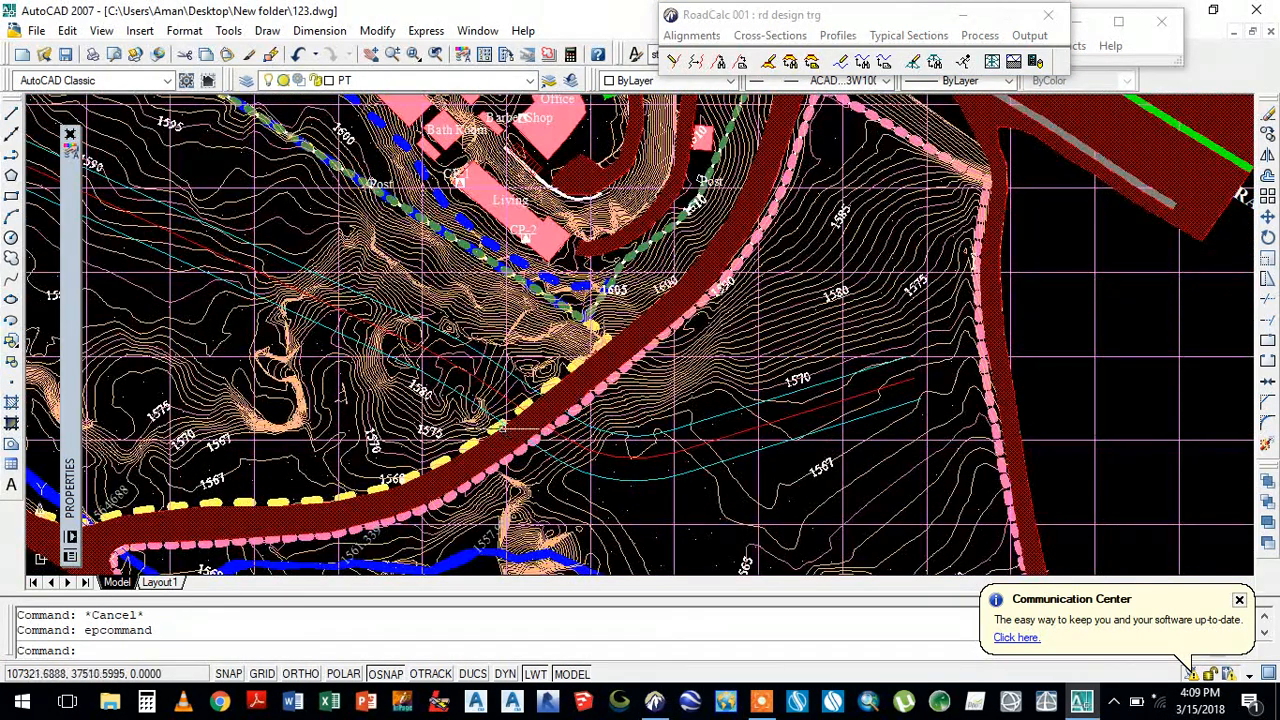
{"action": "scroll", "coordinate": [502, 429], "scroll_direction": "down", "scroll_amount": 2}
{"action": "scroll", "coordinate": [505, 430], "scroll_direction": "down", "scroll_amount": 1}
{"action": "scroll", "coordinate": [713, 430], "scroll_direction": "up", "scroll_amount": 3}
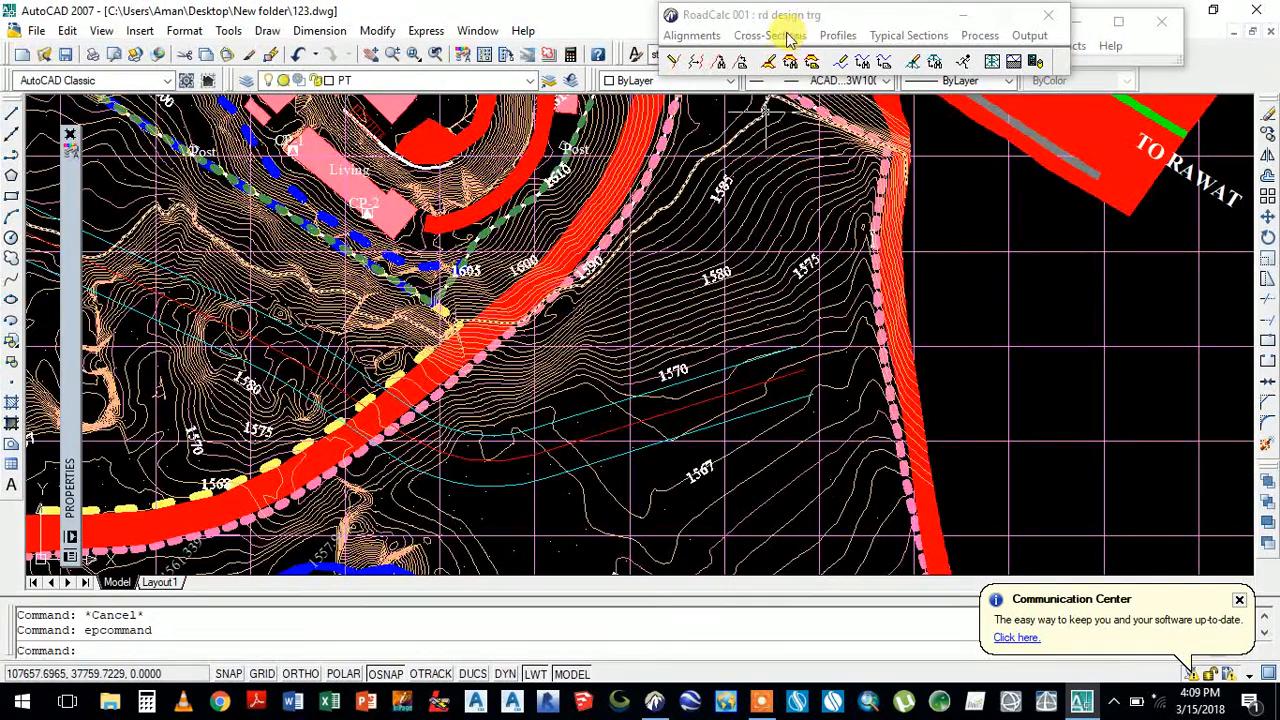
- Build the cross-section extraction station list with a stationing interval of 50.0, curve stations included and equation stations excluded
{"action": "left_click", "coordinate": [770, 36]}
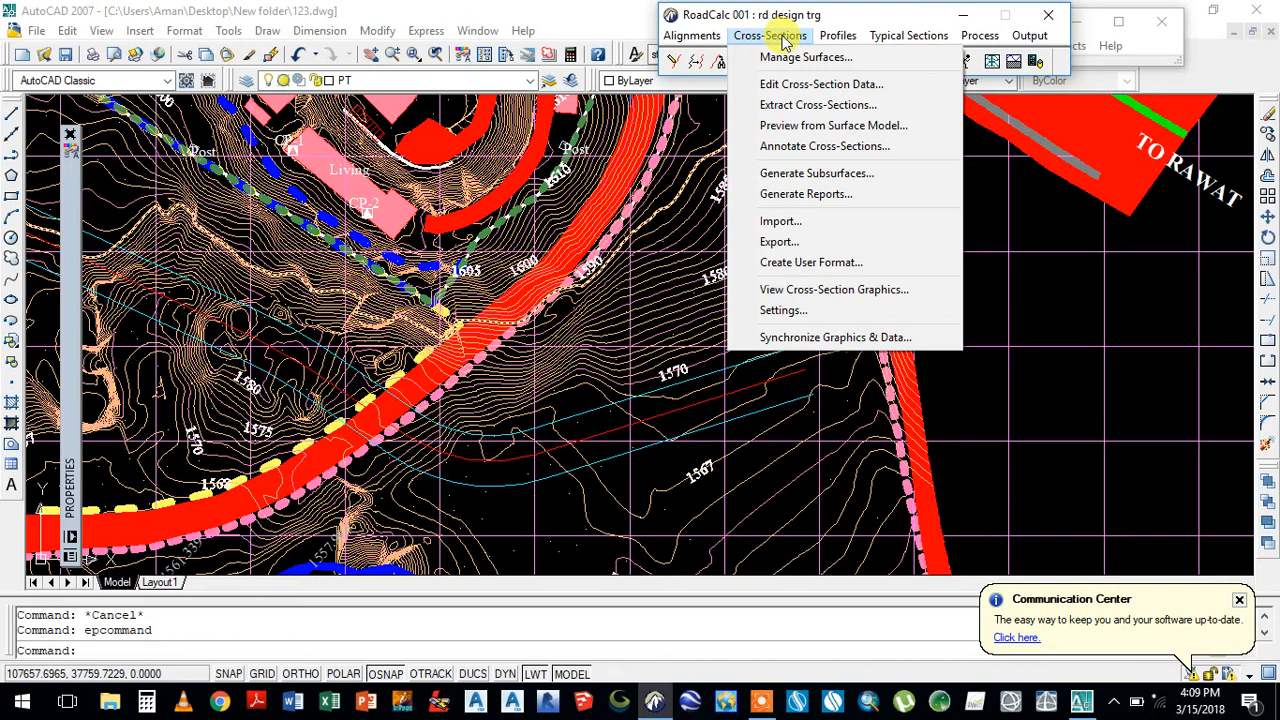
{"action": "left_click", "coordinate": [772, 108]}
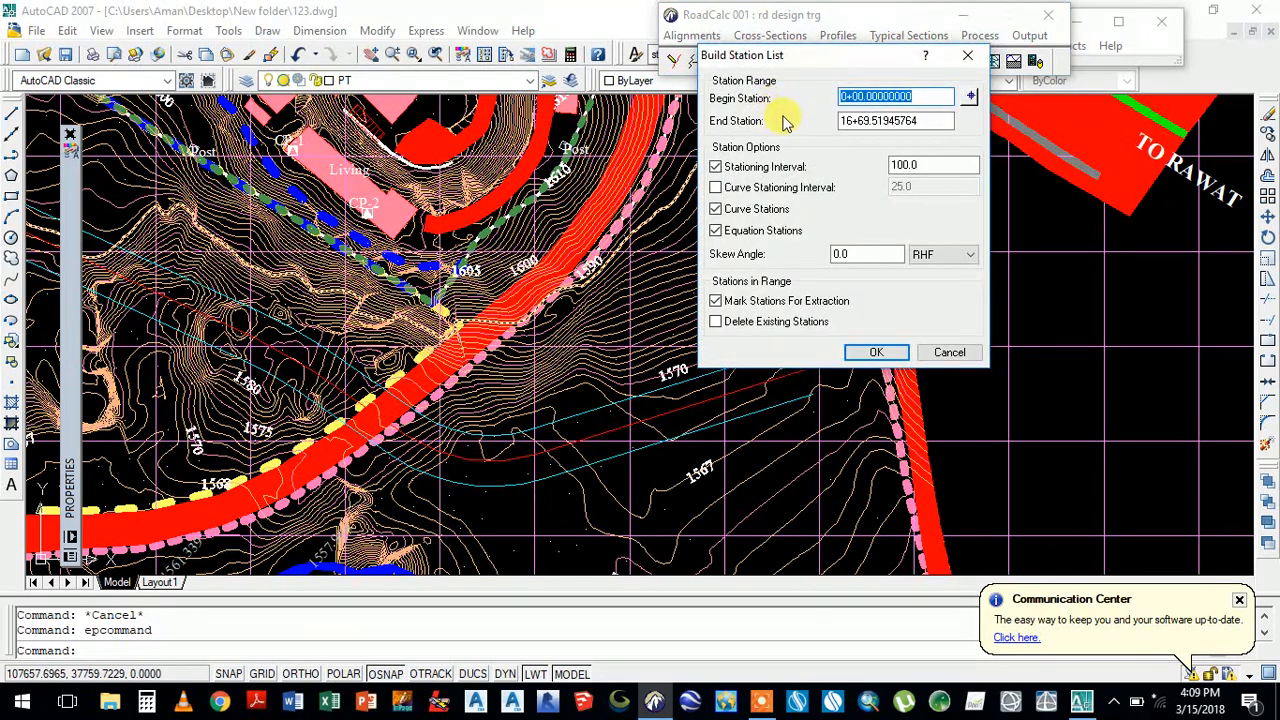
{"action": "left_click_drag", "start_coordinate": [903, 164], "coordinate": [876, 190]}
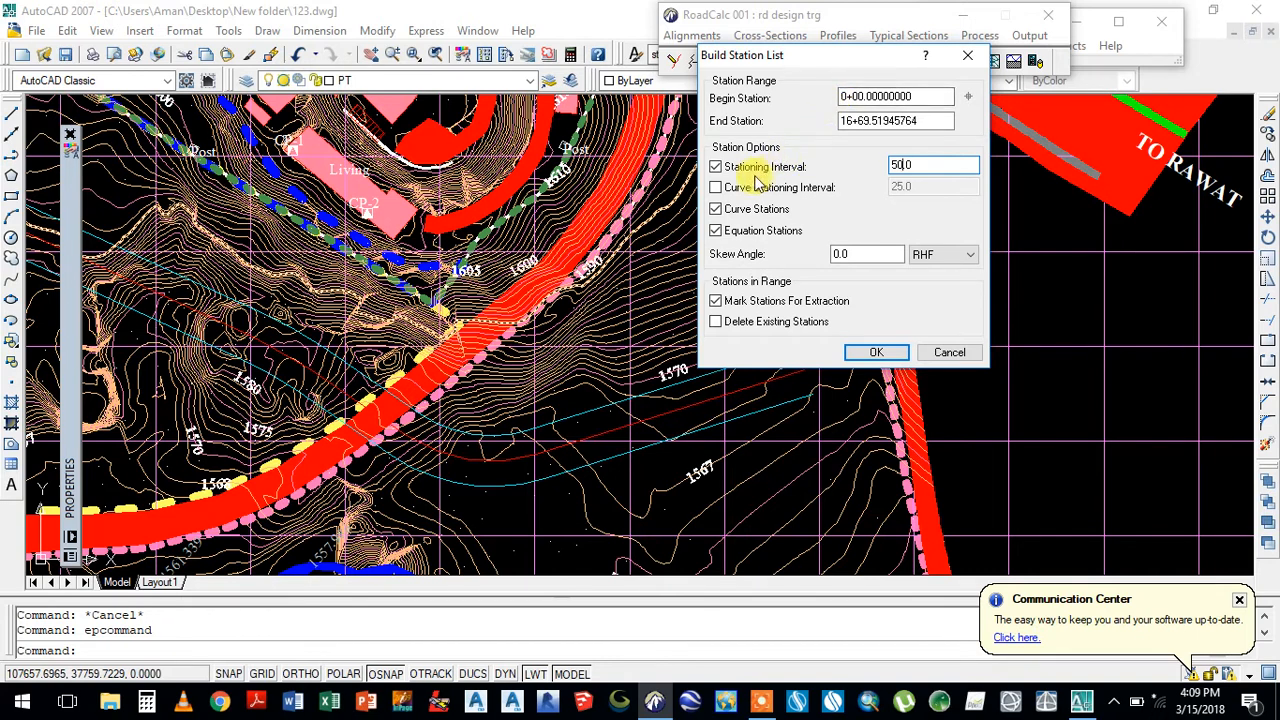
{"action": "left_click", "coordinate": [717, 231]}
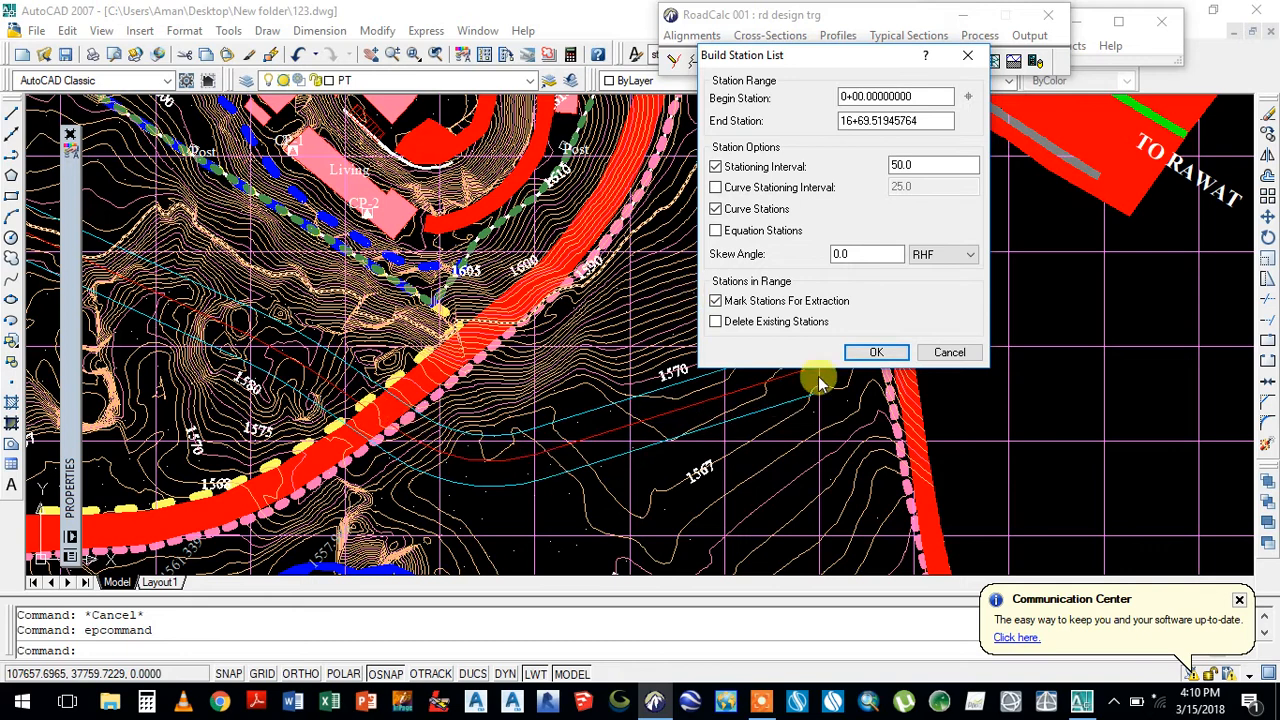
{"action": "left_click", "coordinate": [876, 353]}
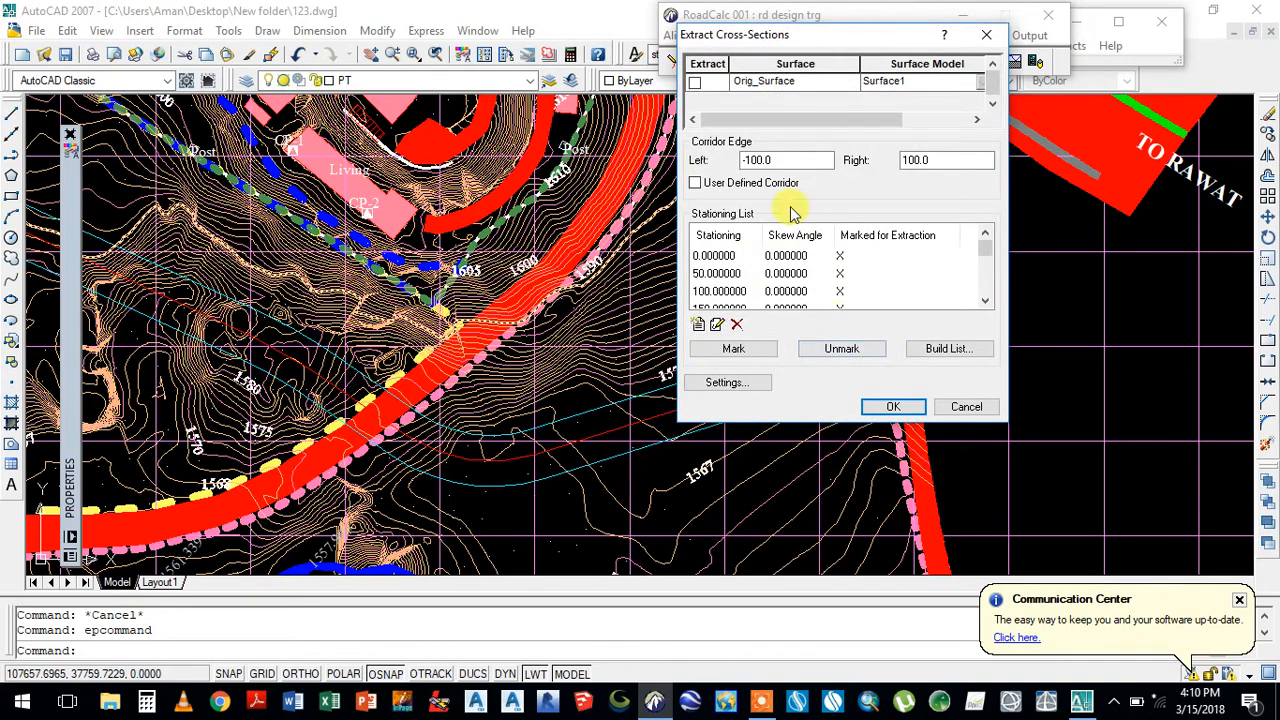
- Extract cross-sections from Orig_Surface with the corridor edges set to -60.0 on the left and 60.0 on the right
{"action": "left_click", "coordinate": [695, 84]}
{"action": "left_click_drag", "start_coordinate": [745, 161], "coordinate": [762, 161]}
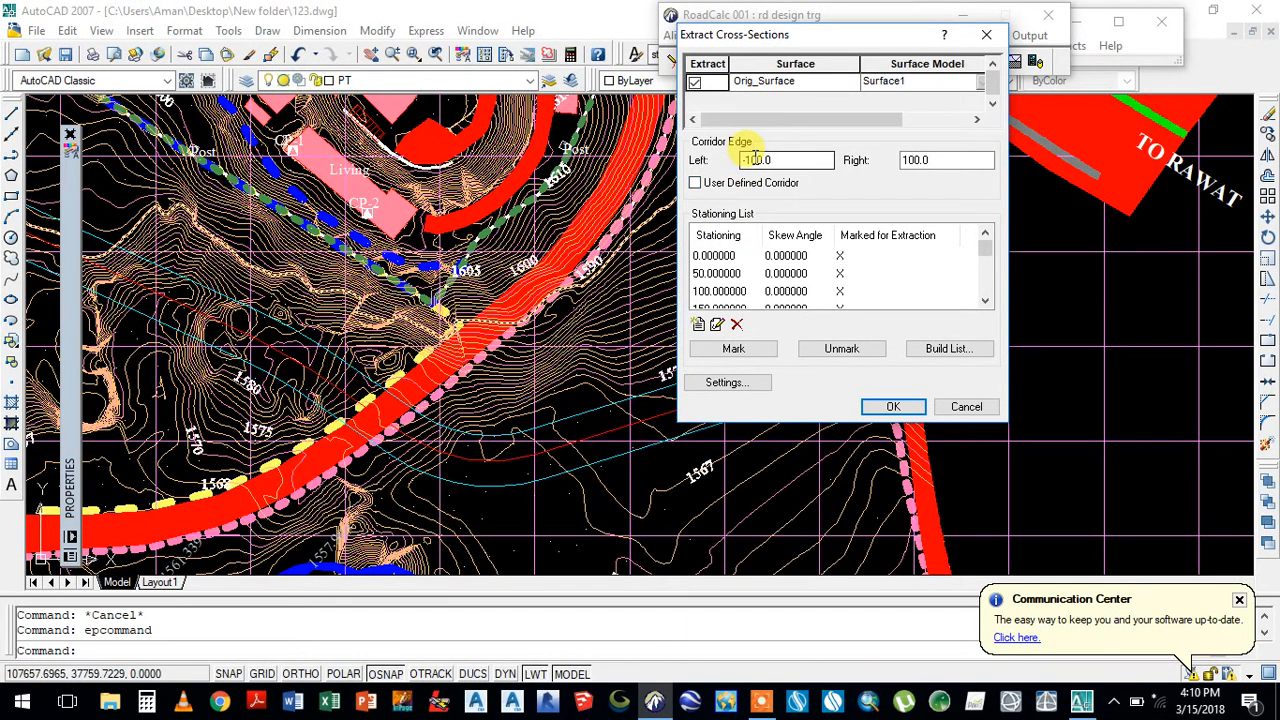
{"action": "left_click_drag", "start_coordinate": [757, 160], "coordinate": [749, 160]}
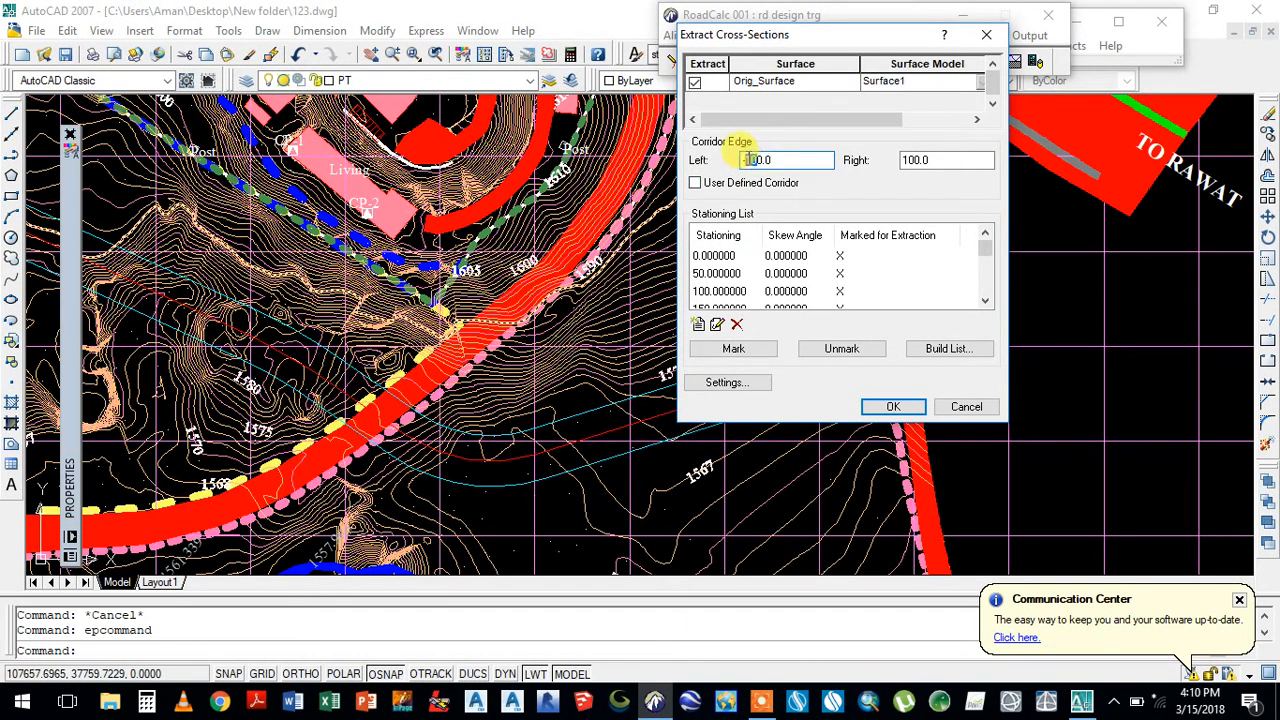
{"action": "type", "text": "6"}
{"action": "left_click", "coordinate": [914, 160]}
{"action": "left_click_drag", "start_coordinate": [914, 160], "coordinate": [880, 175]}
{"action": "type", "text": "6"}
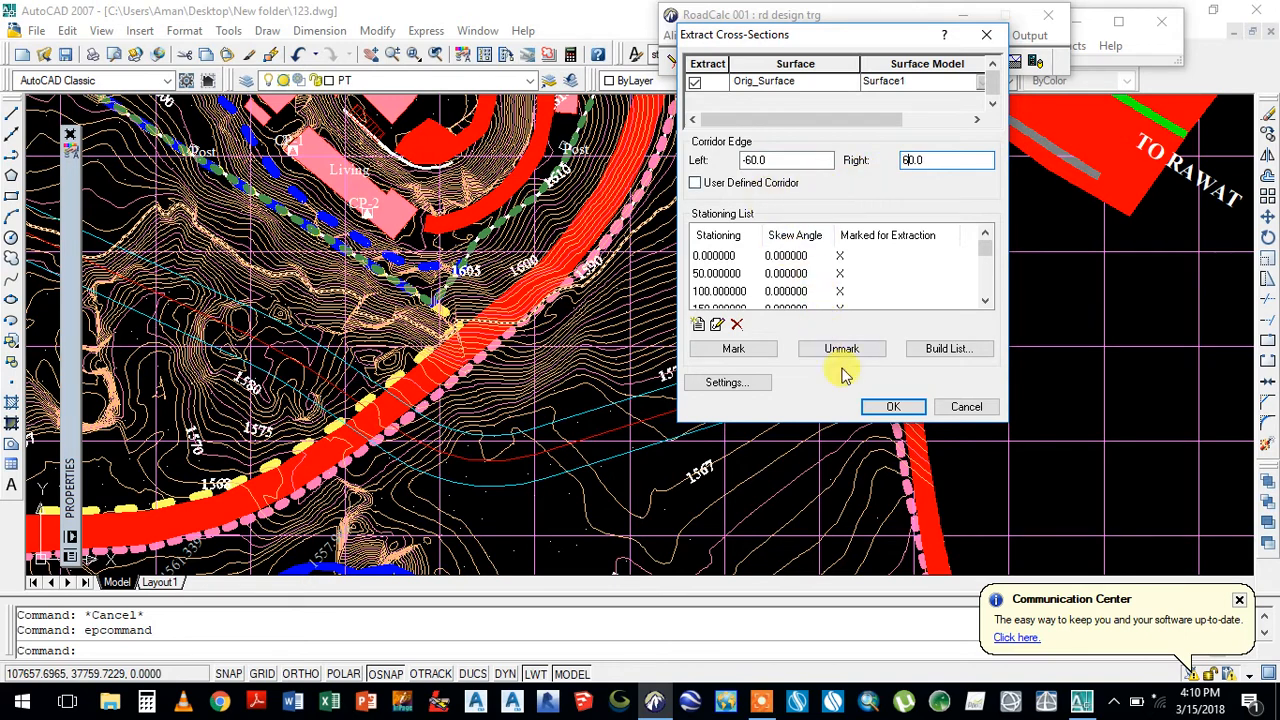
{"action": "left_click", "coordinate": [878, 412]}
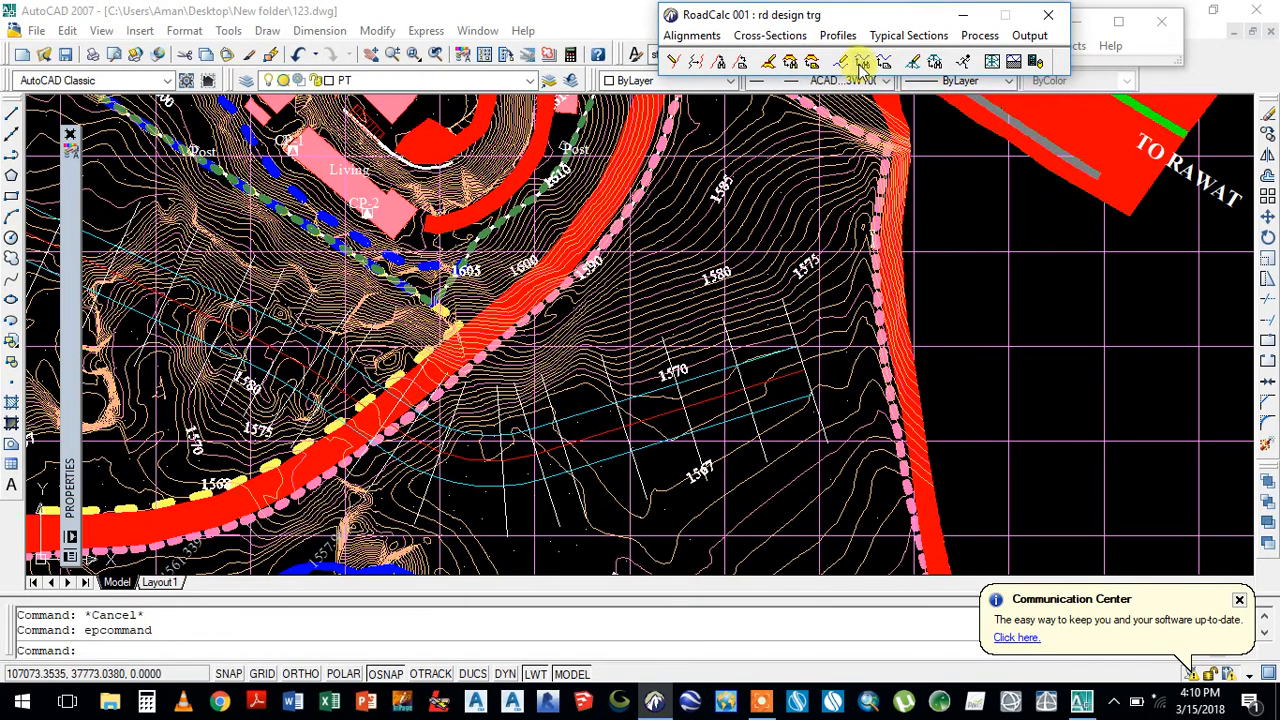
- Annotate the cross-sections with their numbers and stations at a 50% text height displacement, and inspect the labels along the centerline
{"action": "left_click", "coordinate": [780, 40]}
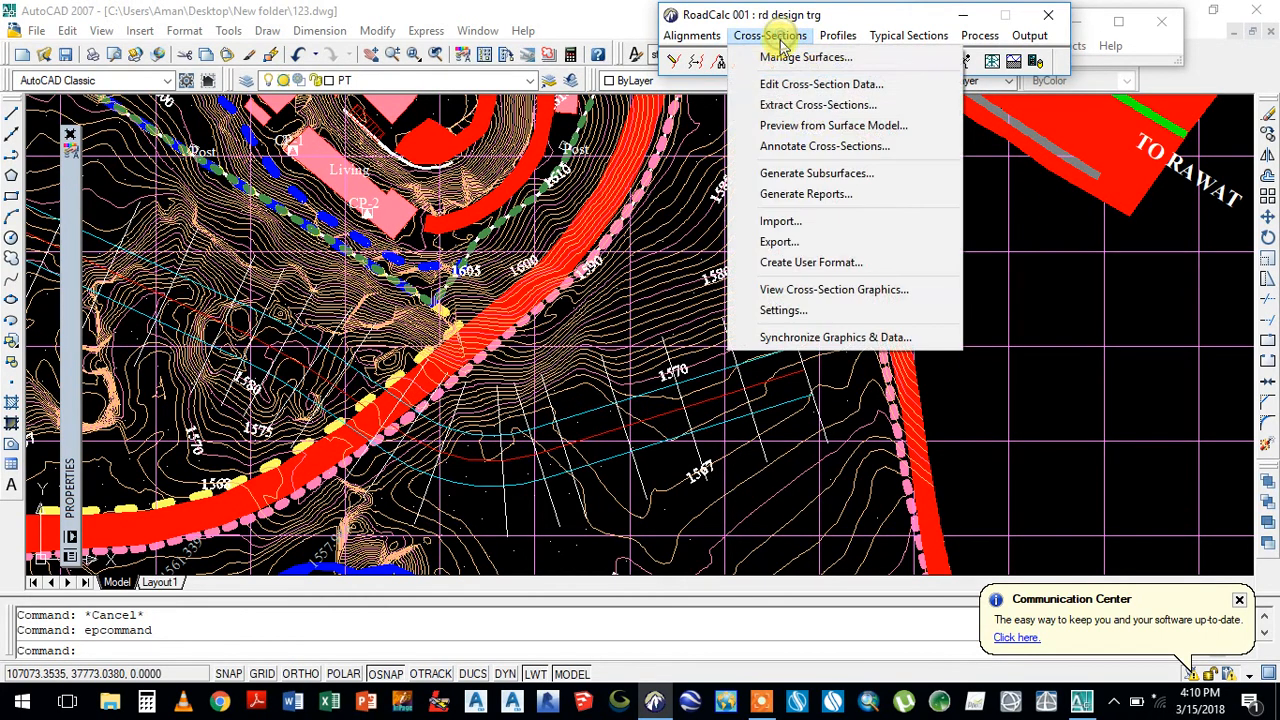
{"action": "left_click", "coordinate": [818, 148]}
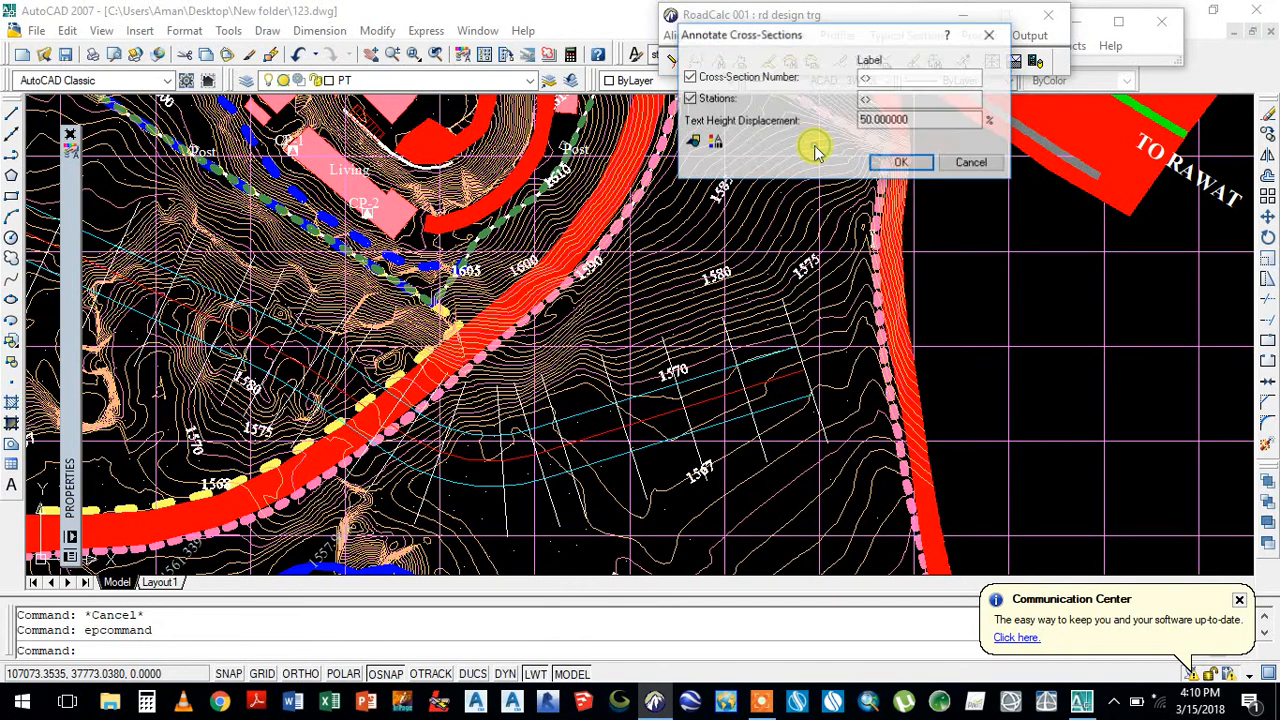
{"action": "left_click", "coordinate": [903, 165]}
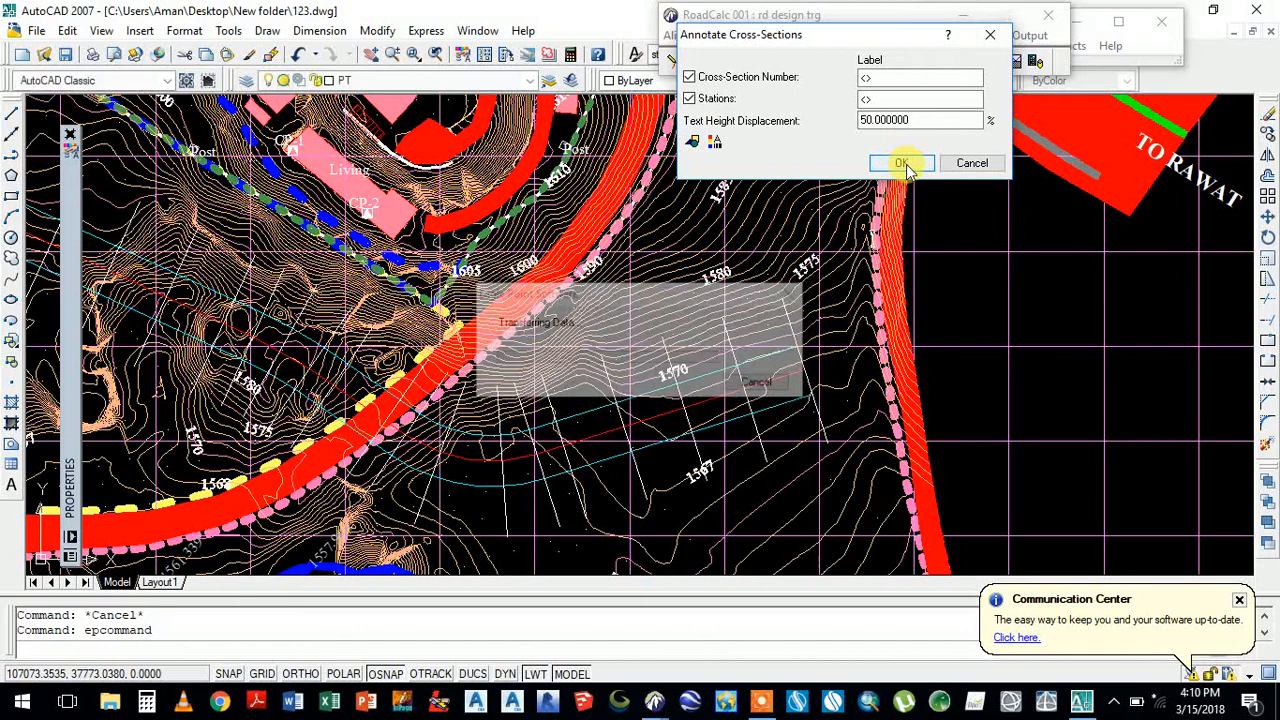
{"action": "left_click", "coordinate": [974, 279]}
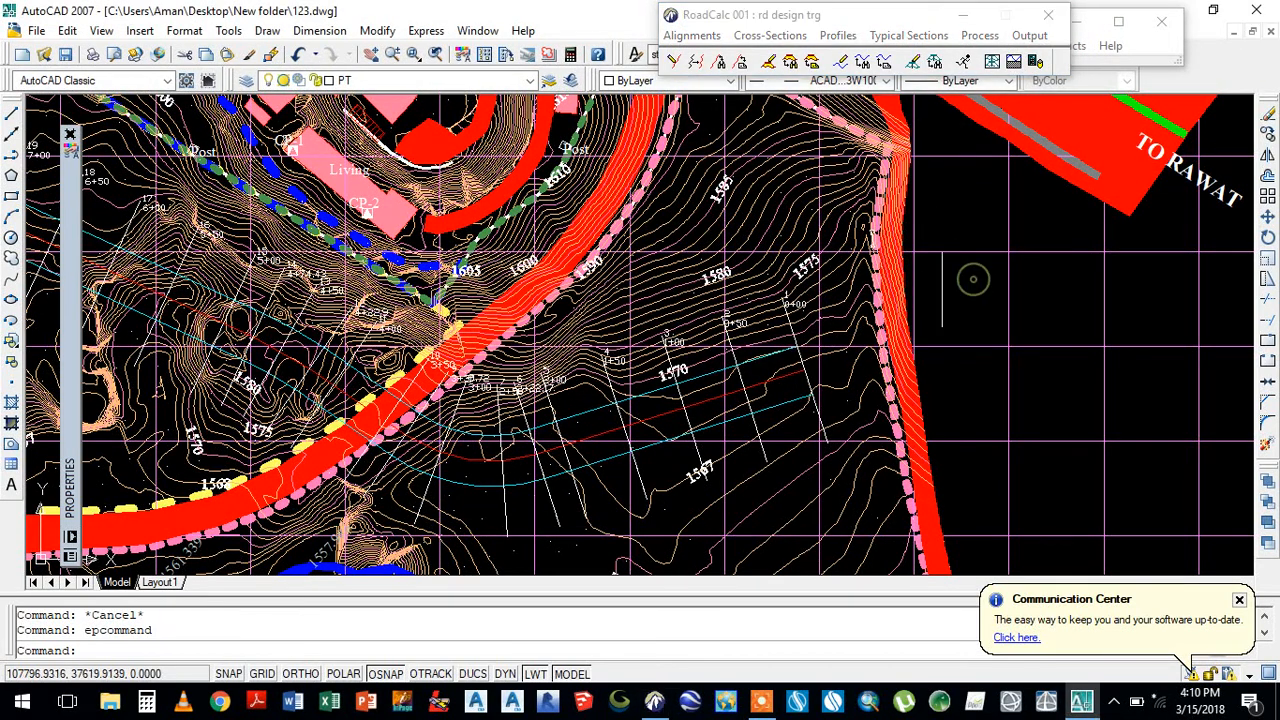
{"action": "scroll", "coordinate": [790, 302], "scroll_direction": "up", "scroll_amount": 6}
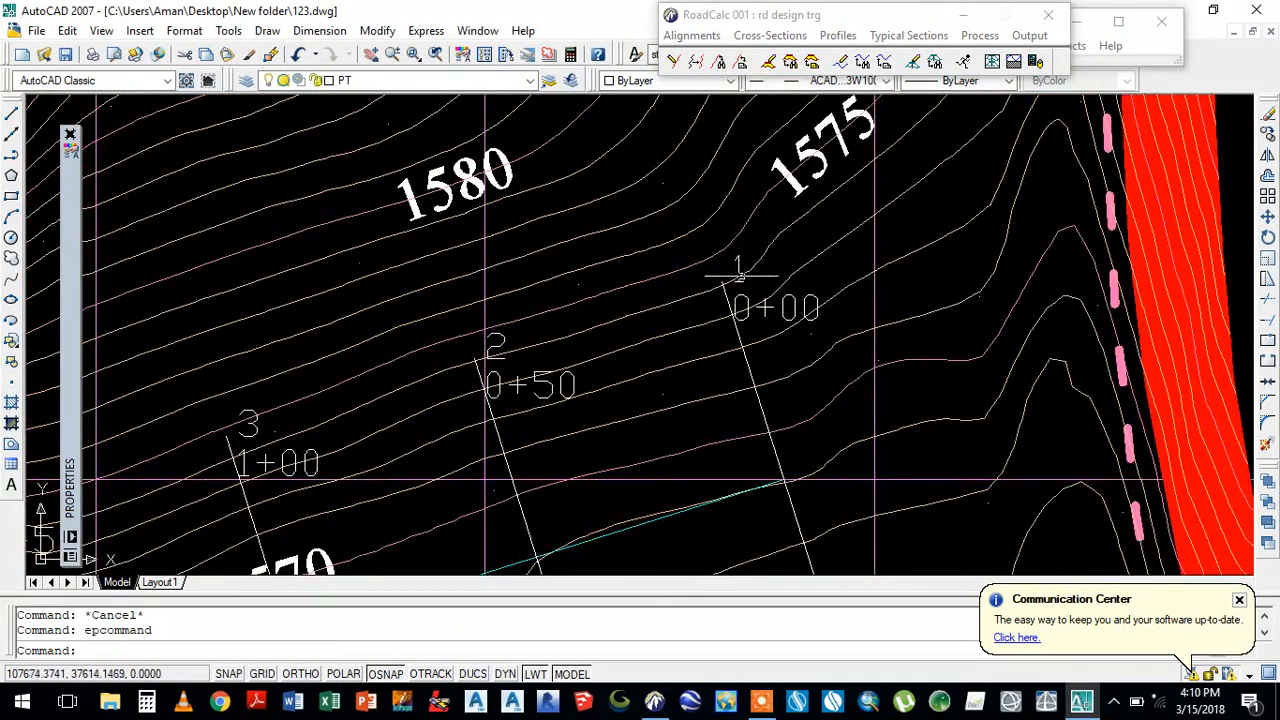
{"action": "scroll", "coordinate": [787, 300], "scroll_direction": "down", "scroll_amount": 3}
{"action": "scroll", "coordinate": [780, 328], "scroll_direction": "down", "scroll_amount": 2}
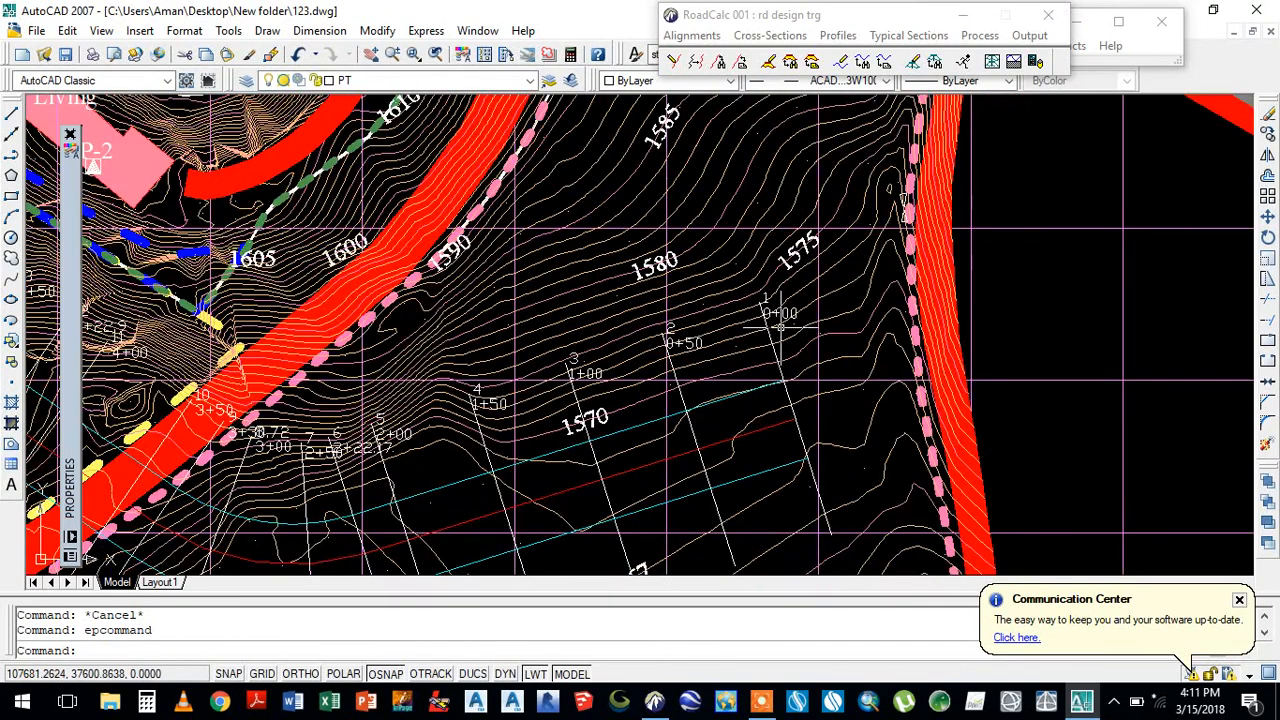
{"action": "scroll", "coordinate": [305, 477], "scroll_direction": "up", "scroll_amount": 5}
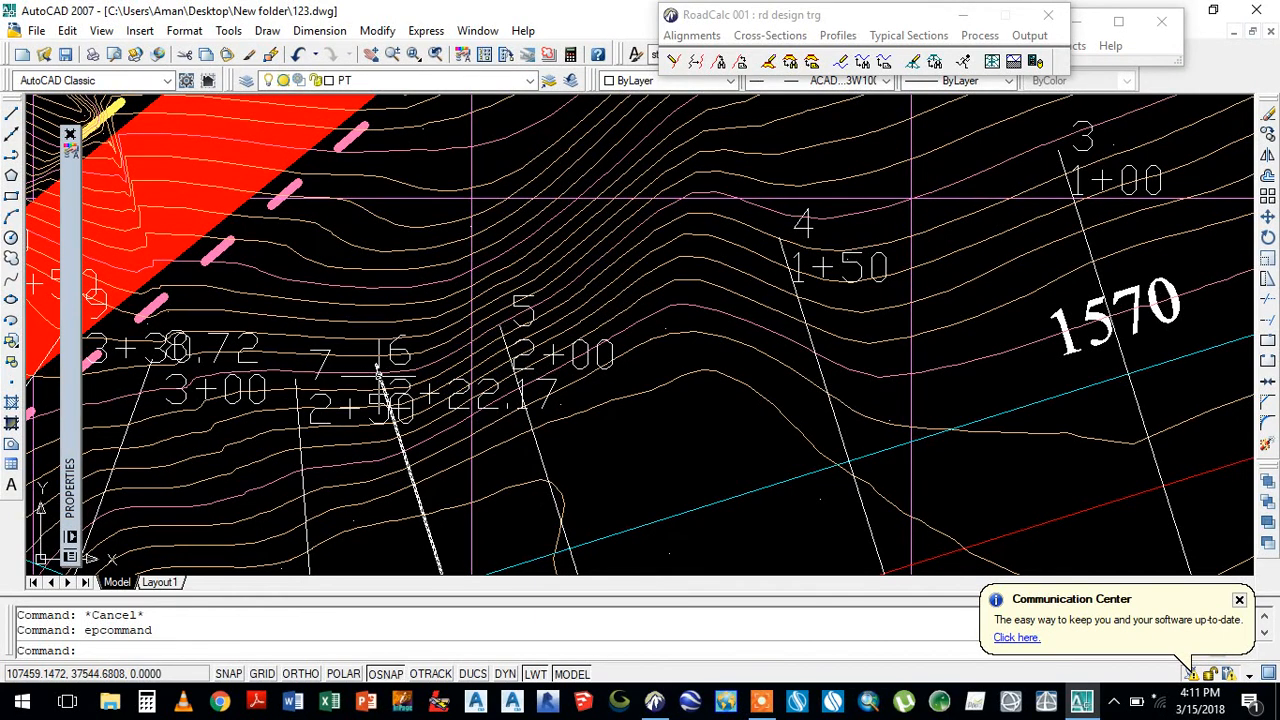
{"action": "scroll", "coordinate": [378, 372], "scroll_direction": "down", "scroll_amount": 5}
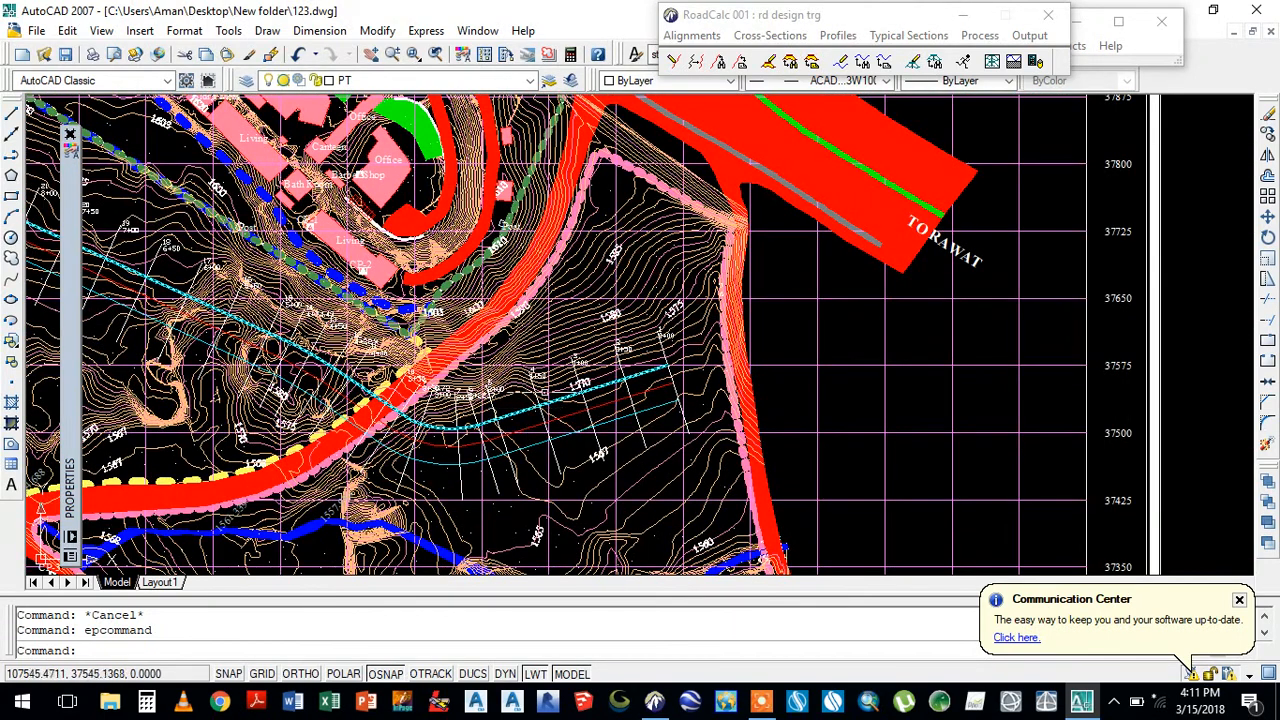
- Open the cross-section data for editing and review the ground profile and shots station by station from 0+00.00 onward
{"action": "left_click", "coordinate": [770, 36]}
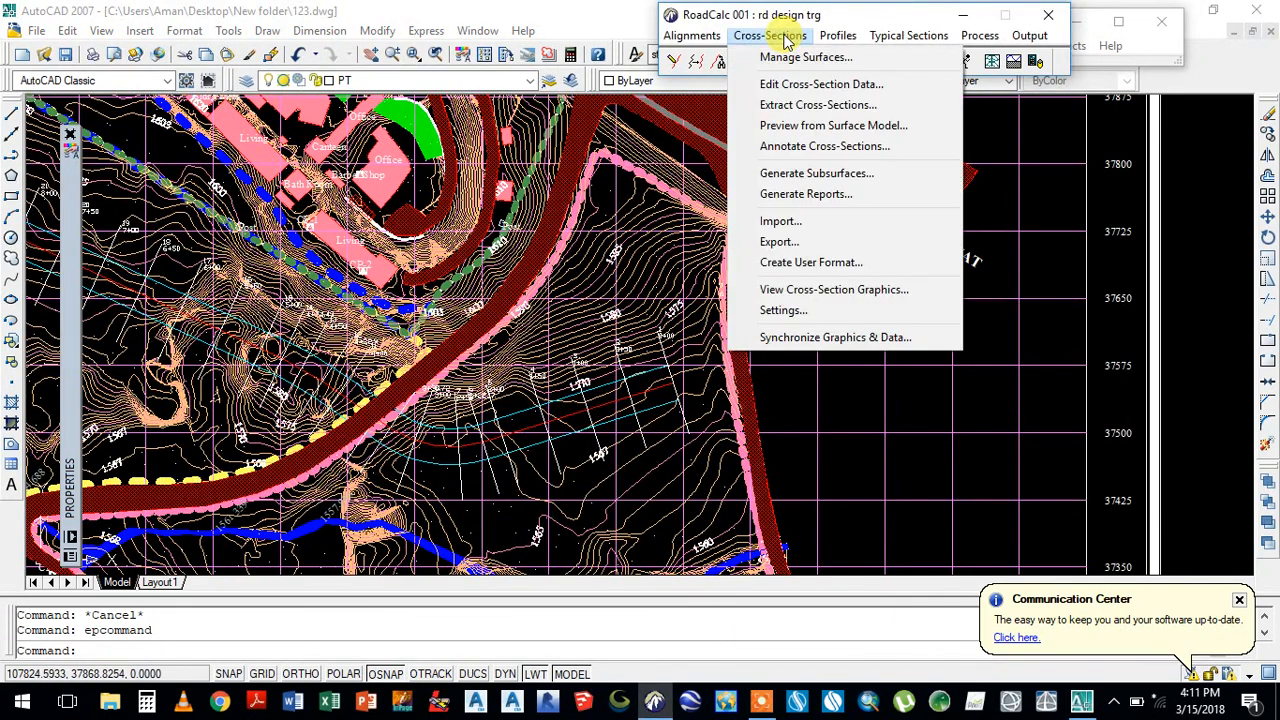
{"action": "left_click", "coordinate": [787, 88]}
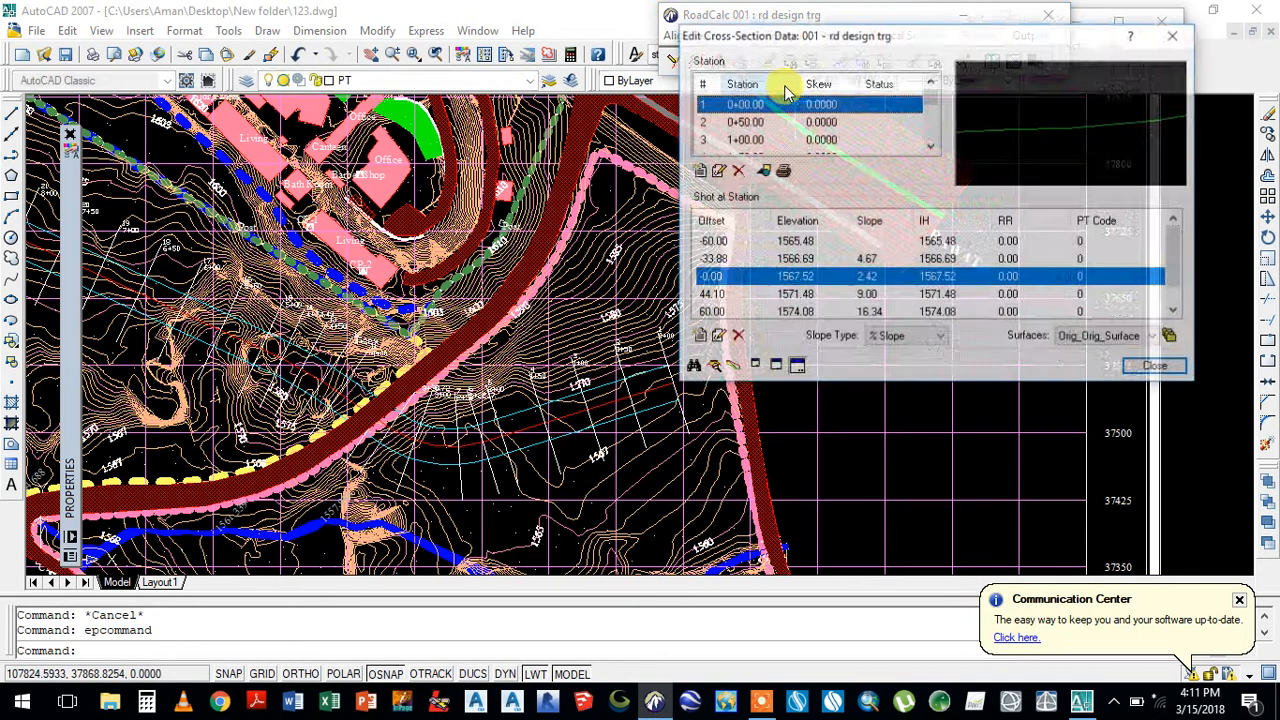
{"action": "left_click_drag", "start_coordinate": [878, 44], "coordinate": [668, 47]}
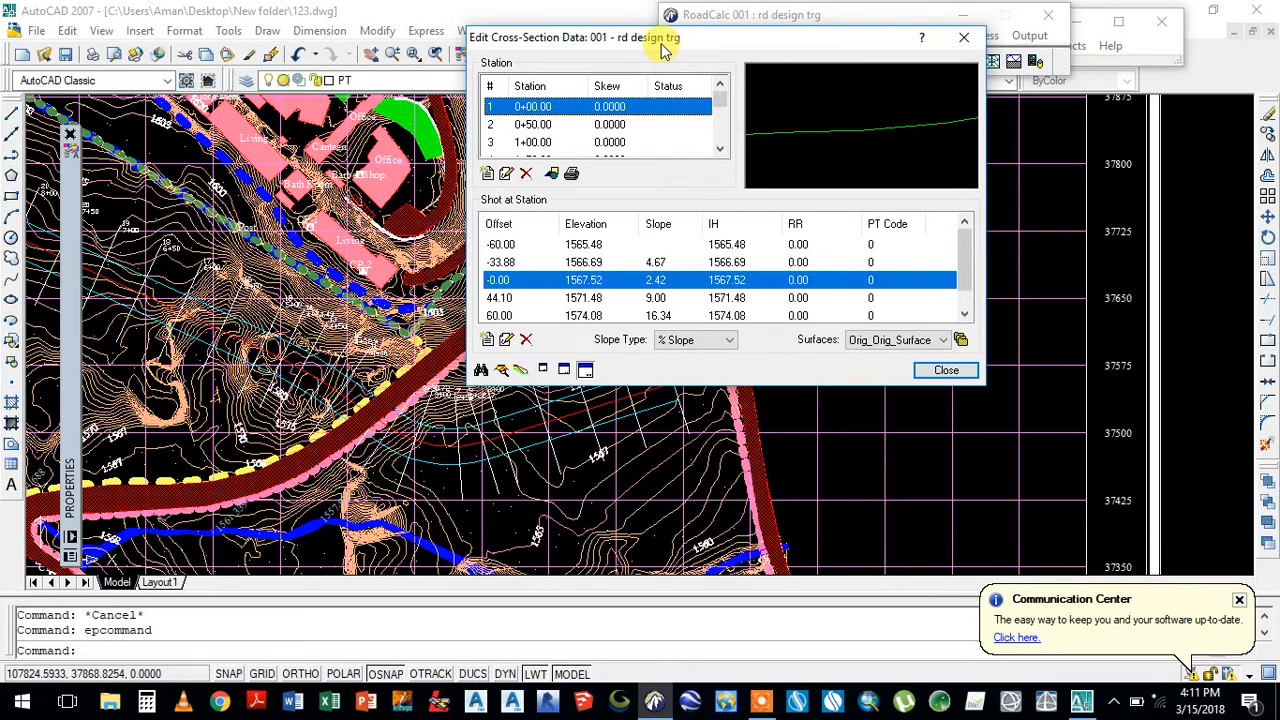
{"action": "left_click", "coordinate": [539, 126]}
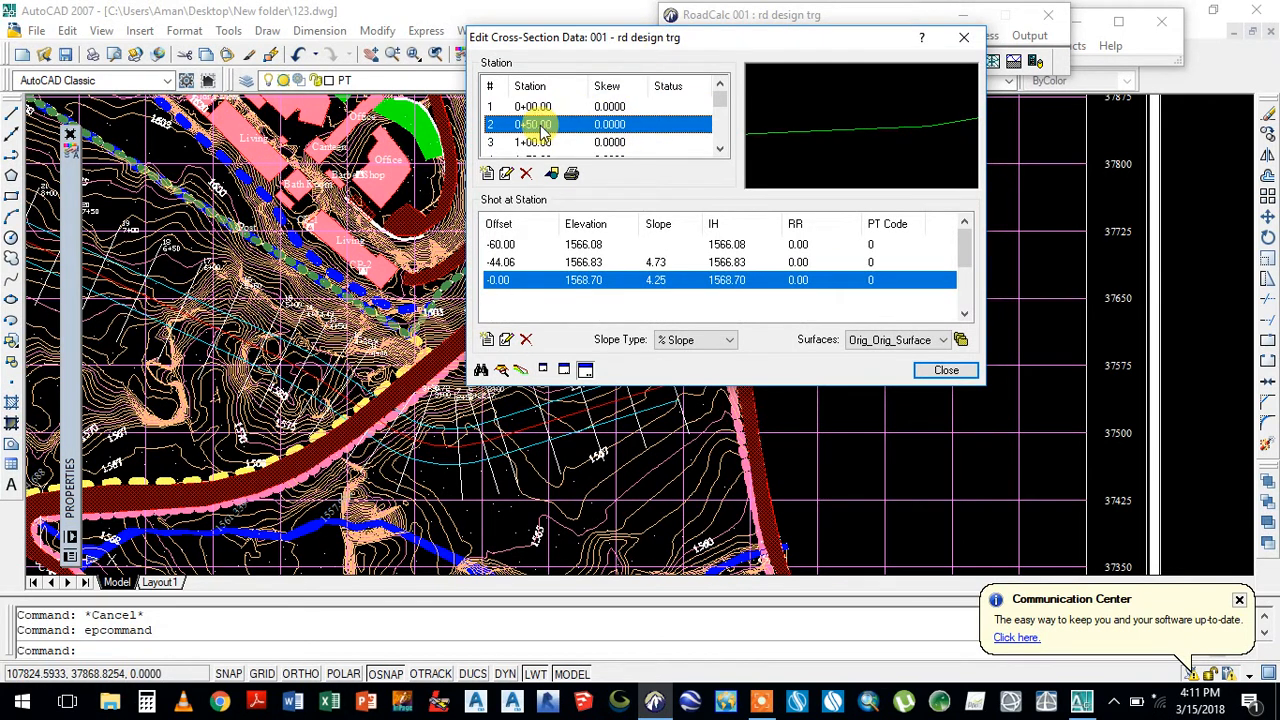
{"action": "key", "text": "Down"}
{"action": "key", "text": "Down"}
{"action": "key", "text": "Down"}
{"action": "key", "text": "Down"}
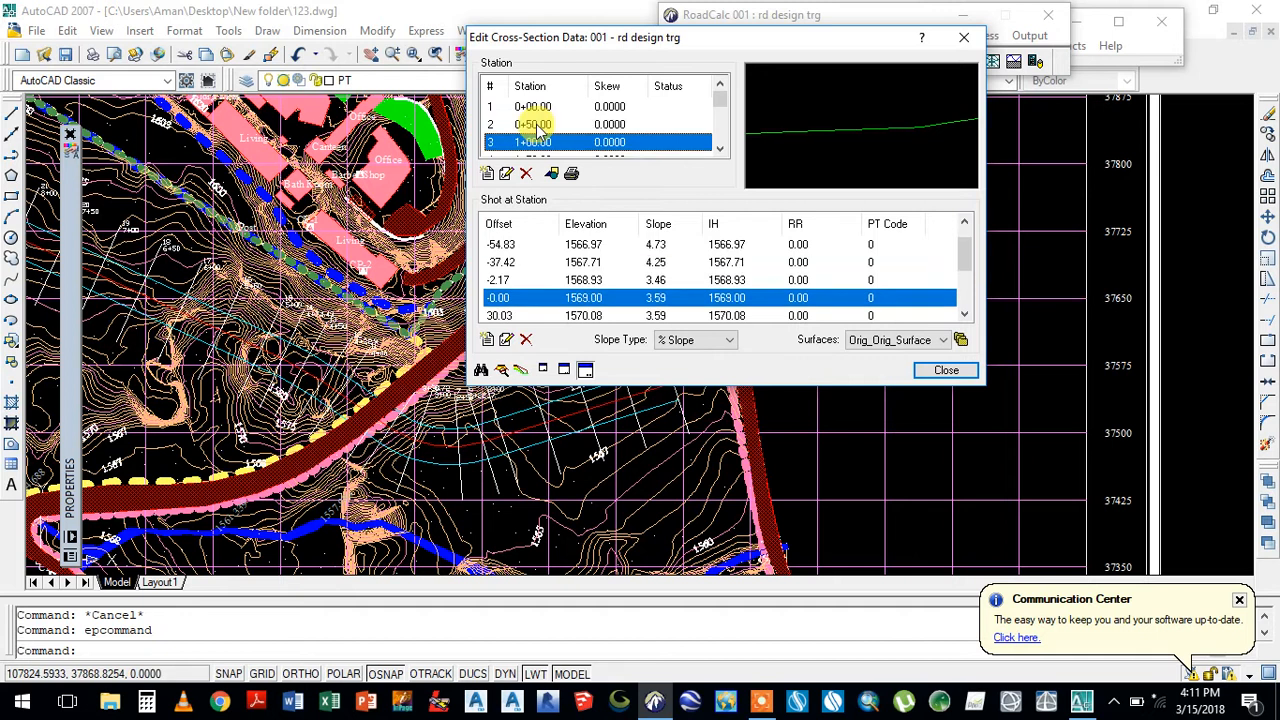
{"action": "key", "text": "Down"}
{"action": "key", "text": "Down"}
{"action": "key", "text": "Down"}
{"action": "key", "text": "Down"}
{"action": "key", "text": "Down"}
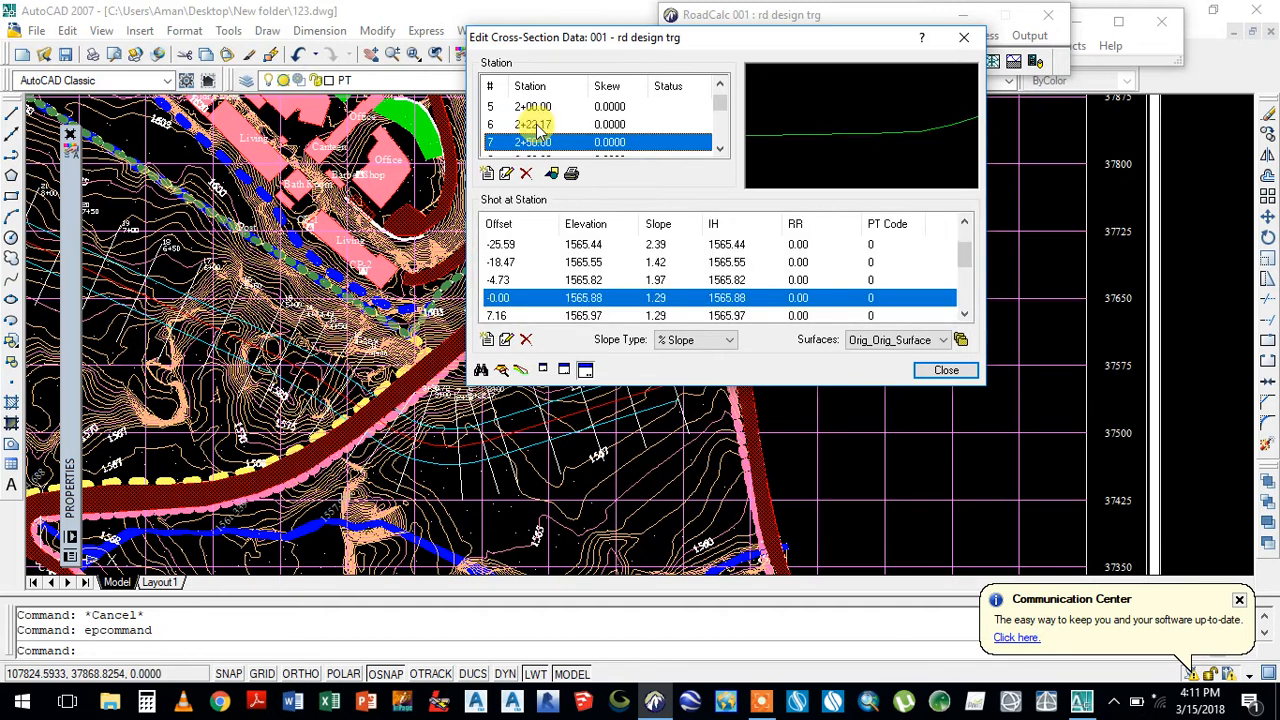
{"action": "key", "text": "Down"}
{"action": "key", "text": "Down"}
{"action": "key", "text": "Down"}
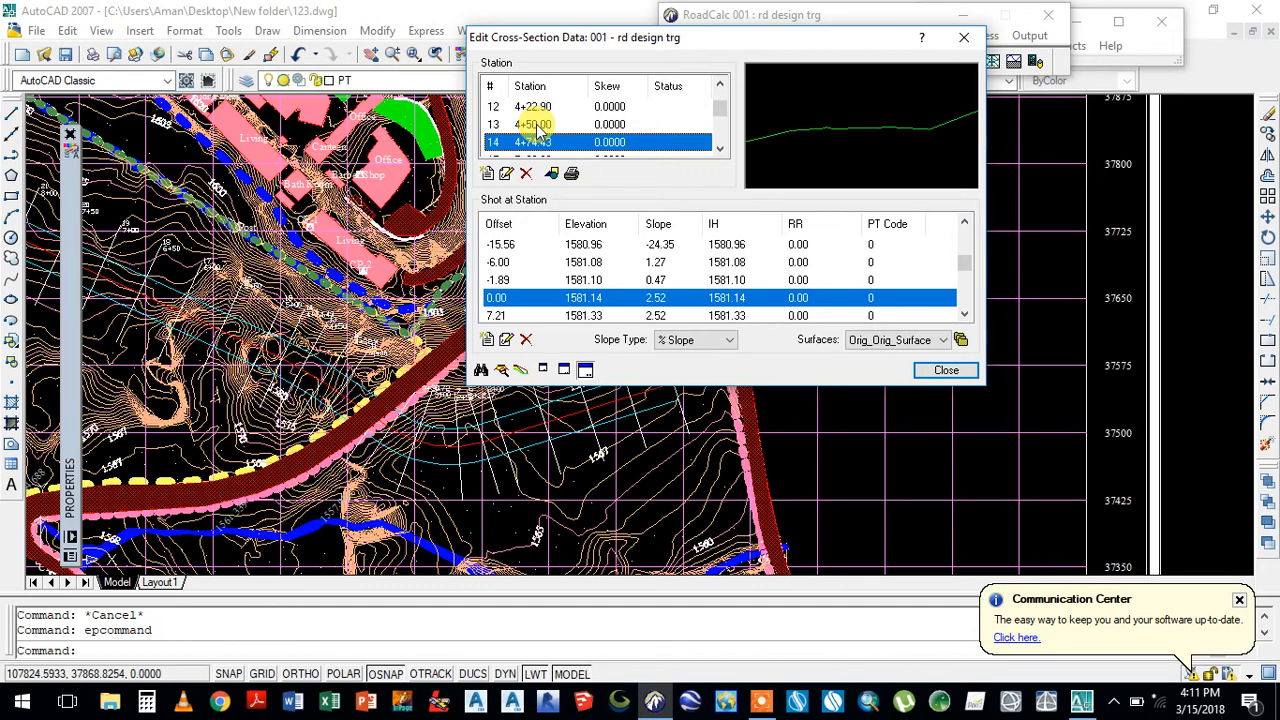
{"action": "key", "text": "Down"}
{"action": "key", "text": "Down"}
{"action": "key", "text": "Down"}
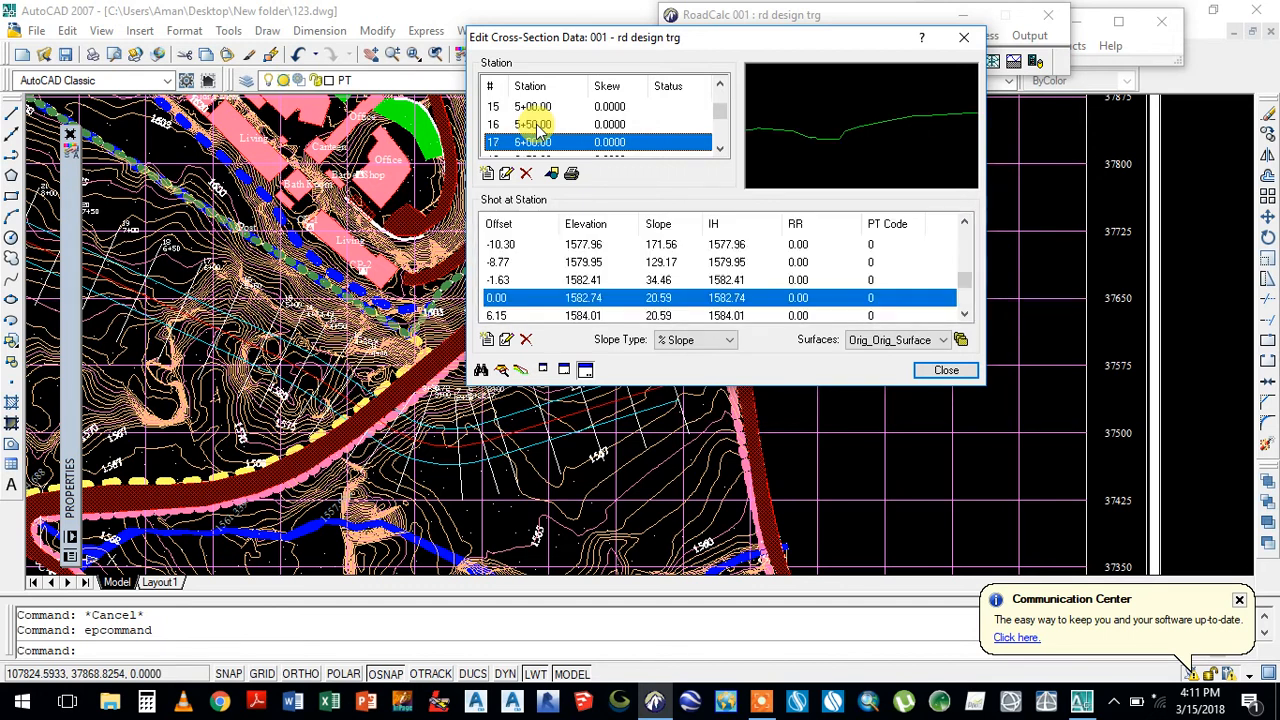
{"action": "key", "text": "Down"}
{"action": "key", "text": "Down"}
{"action": "key", "text": "Down"}
{"action": "key", "text": "Down"}
{"action": "key", "text": "Down"}
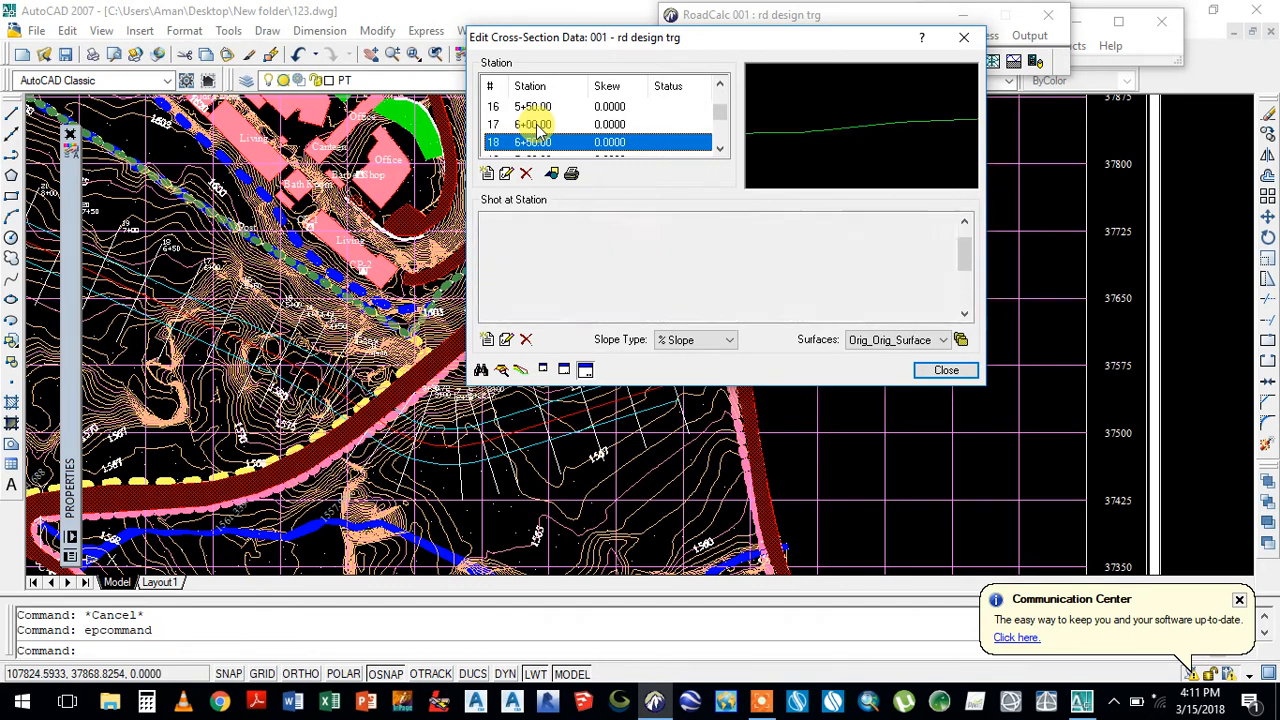
{"action": "key", "text": "Down"}
{"action": "key", "text": "Down"}
{"action": "key", "text": "Down"}
{"action": "key", "text": "Down"}
{"action": "key", "text": "Down"}
{"action": "key", "text": "Down"}
{"action": "key", "text": "Down"}
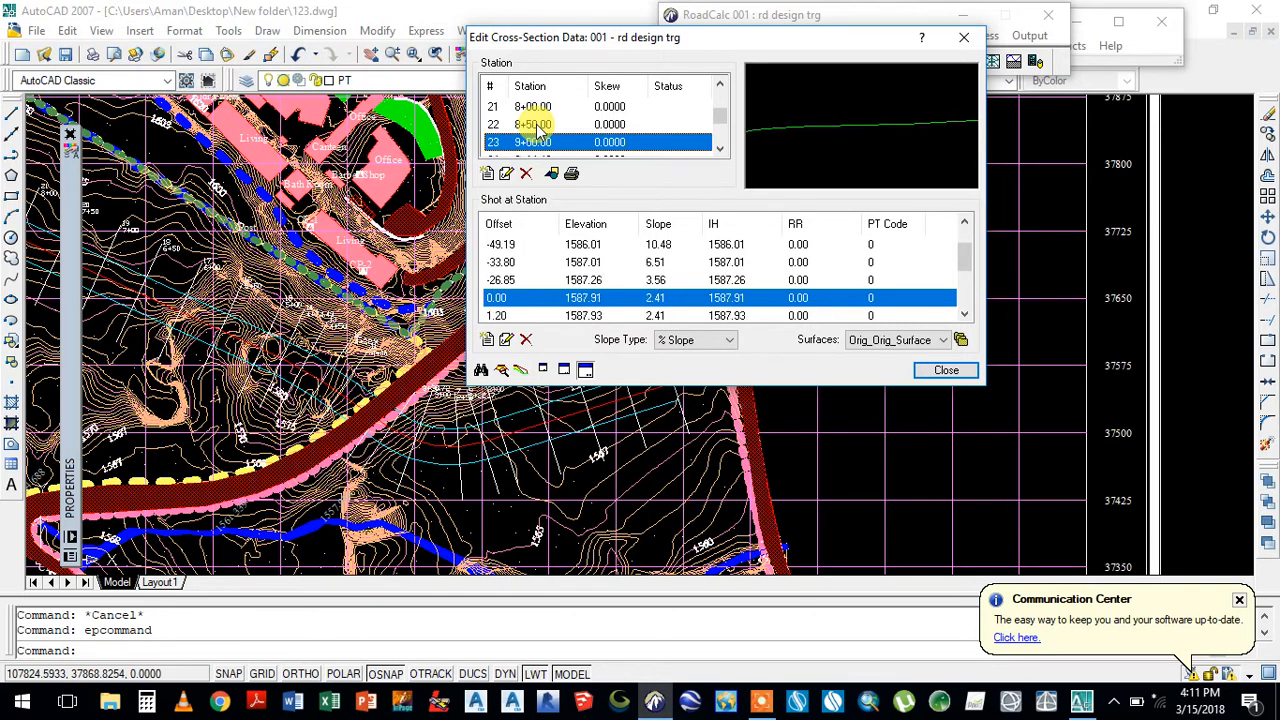
{"action": "key", "text": "Down"}
{"action": "key", "text": "Down"}
{"action": "key", "text": "Down"}
{"action": "key", "text": "Down"}
{"action": "key", "text": "Down"}
{"action": "key", "text": "Down"}
{"action": "key", "text": "Down"}
{"action": "key", "text": "Down"}
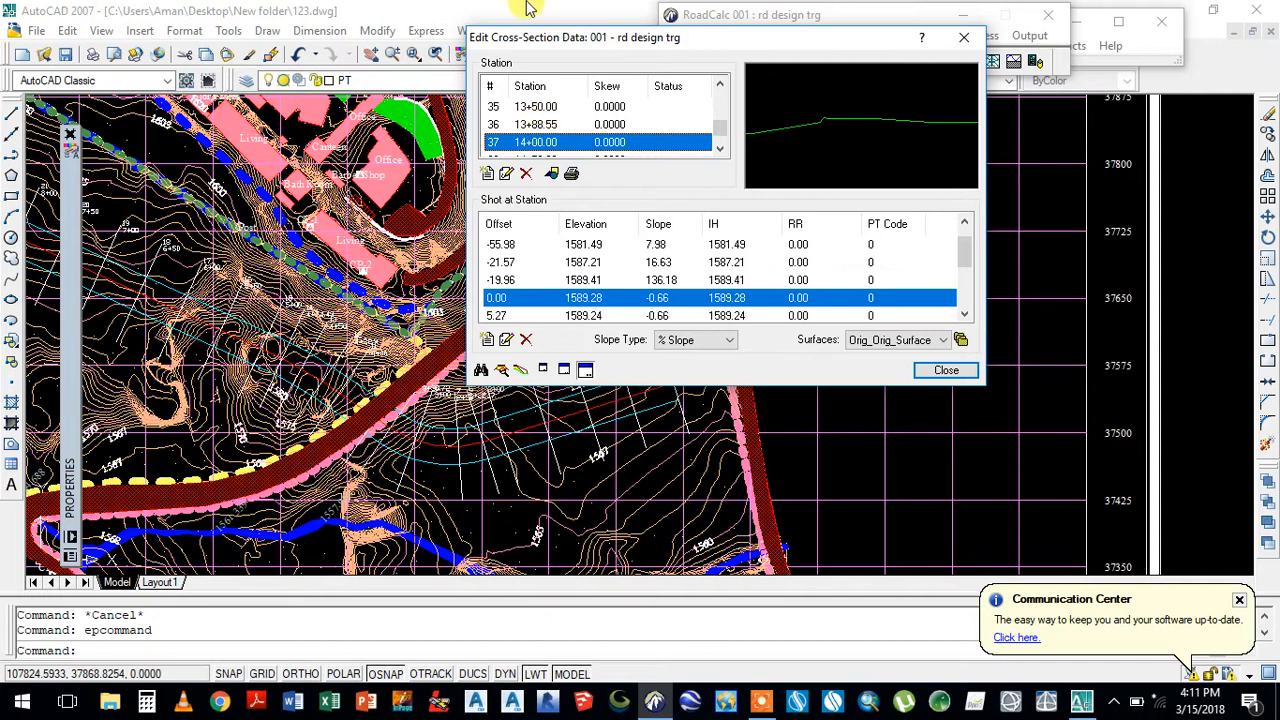
- Examine the offsets and elevations of the shots at station 13+50.00, from the left corridor edge to the right one
{"action": "left_click", "coordinate": [533, 110]}
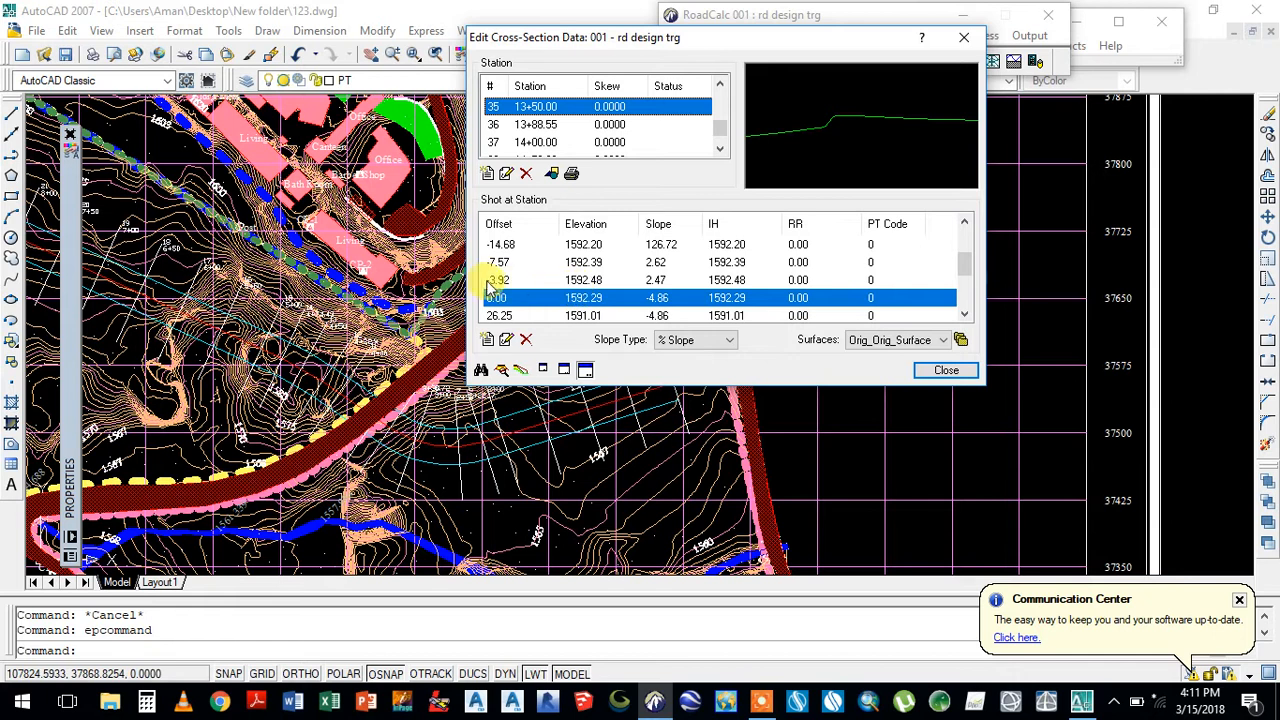
{"action": "left_click", "coordinate": [574, 281]}
{"action": "left_click", "coordinate": [548, 262]}
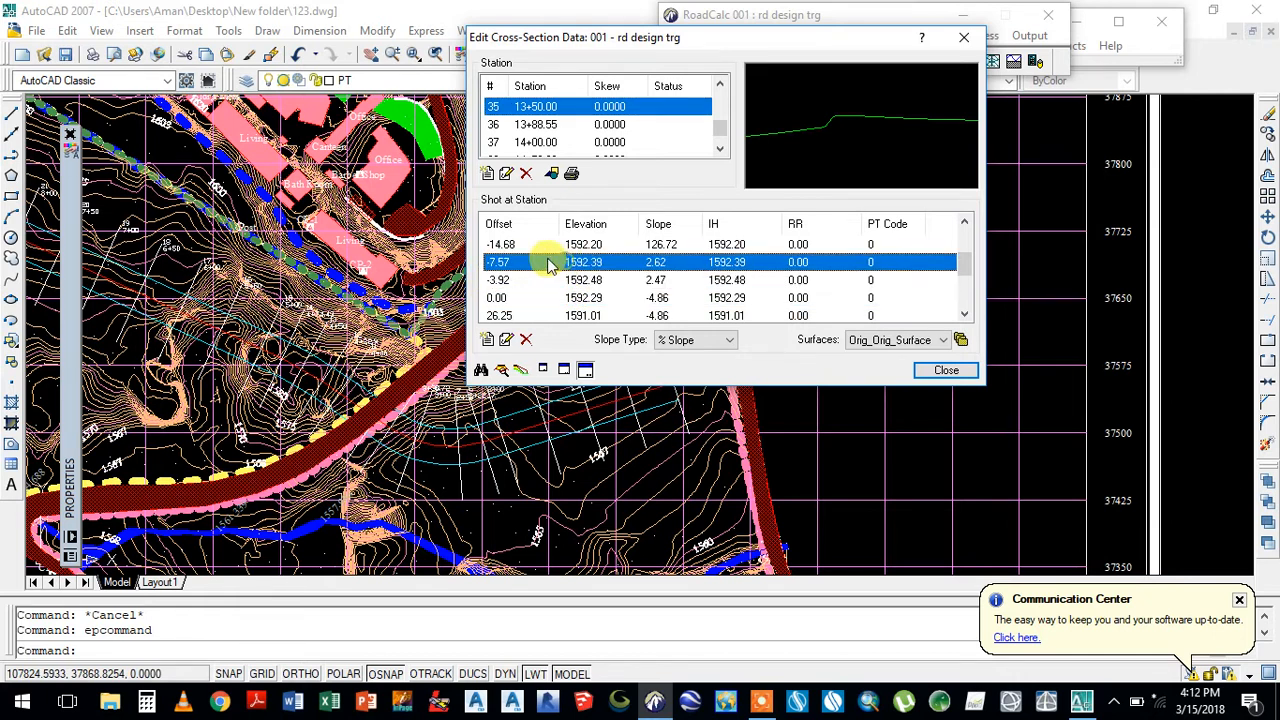
{"action": "left_click", "coordinate": [575, 245]}
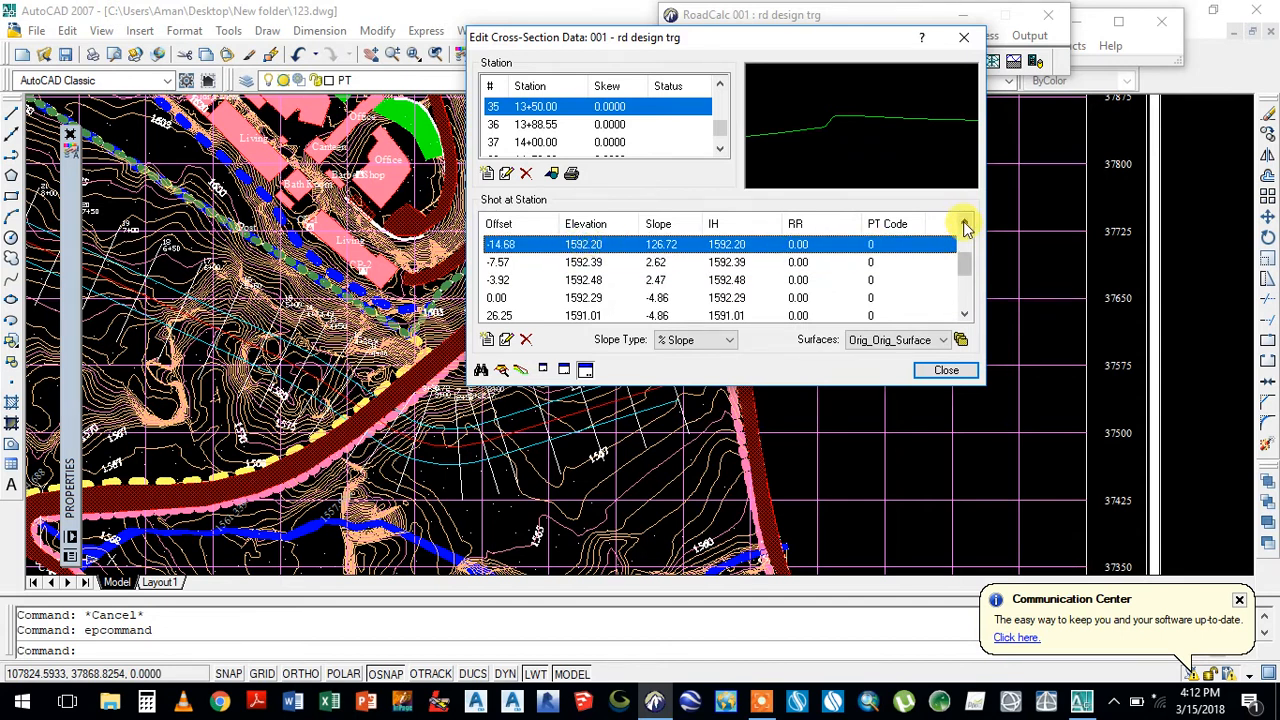
{"action": "left_click", "coordinate": [965, 224]}
{"action": "left_click", "coordinate": [965, 224]}
{"action": "left_click", "coordinate": [965, 224]}
{"action": "left_click", "coordinate": [965, 224]}
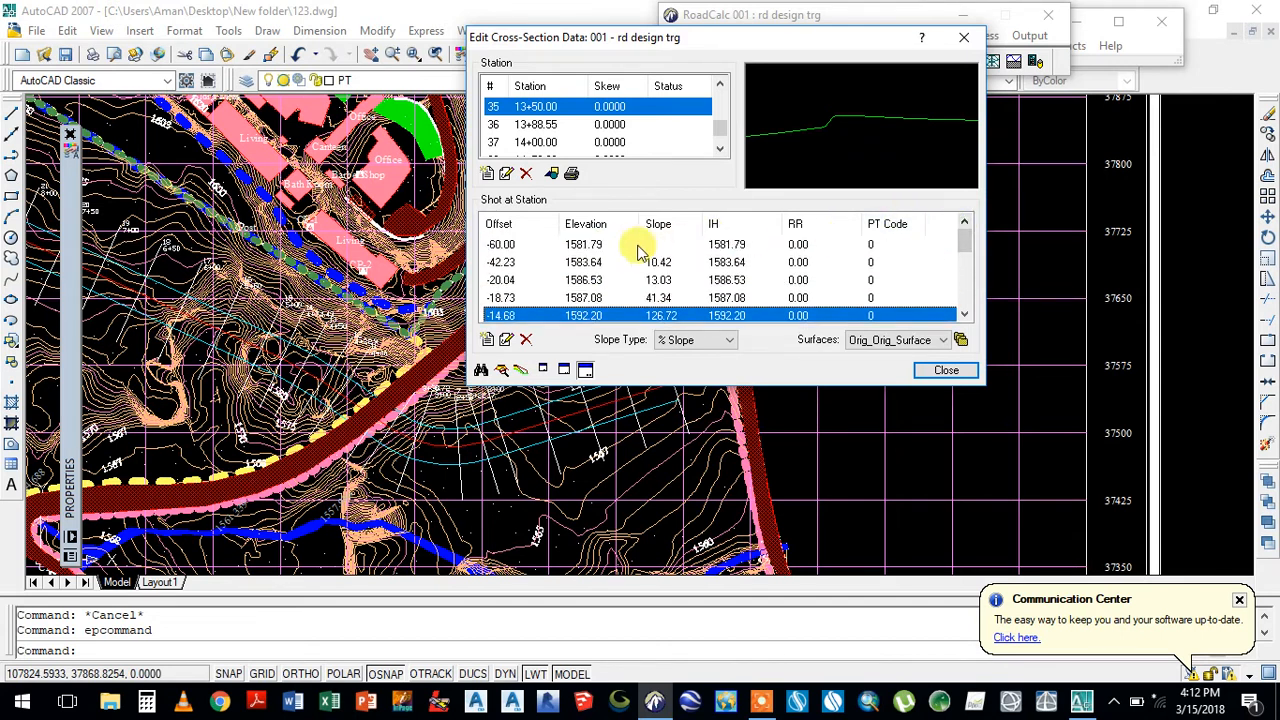
{"action": "left_click", "coordinate": [579, 250]}
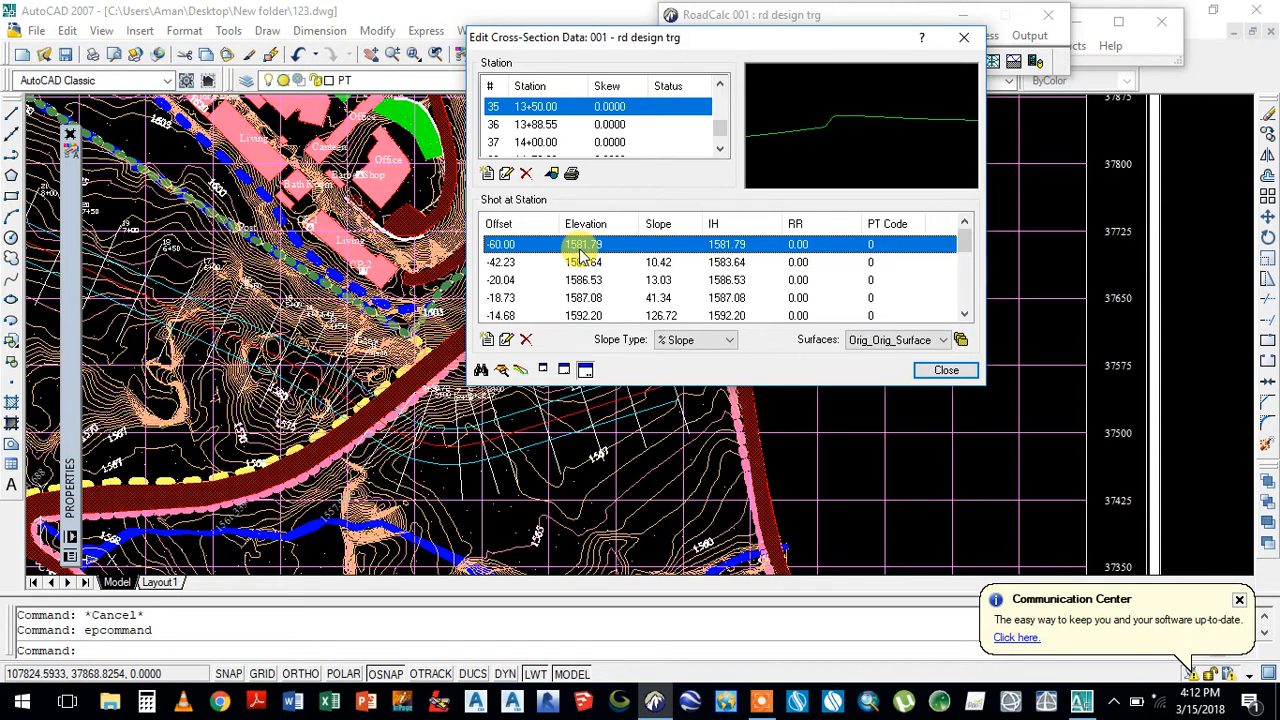
{"action": "left_click_drag", "start_coordinate": [962, 245], "coordinate": [970, 300]}
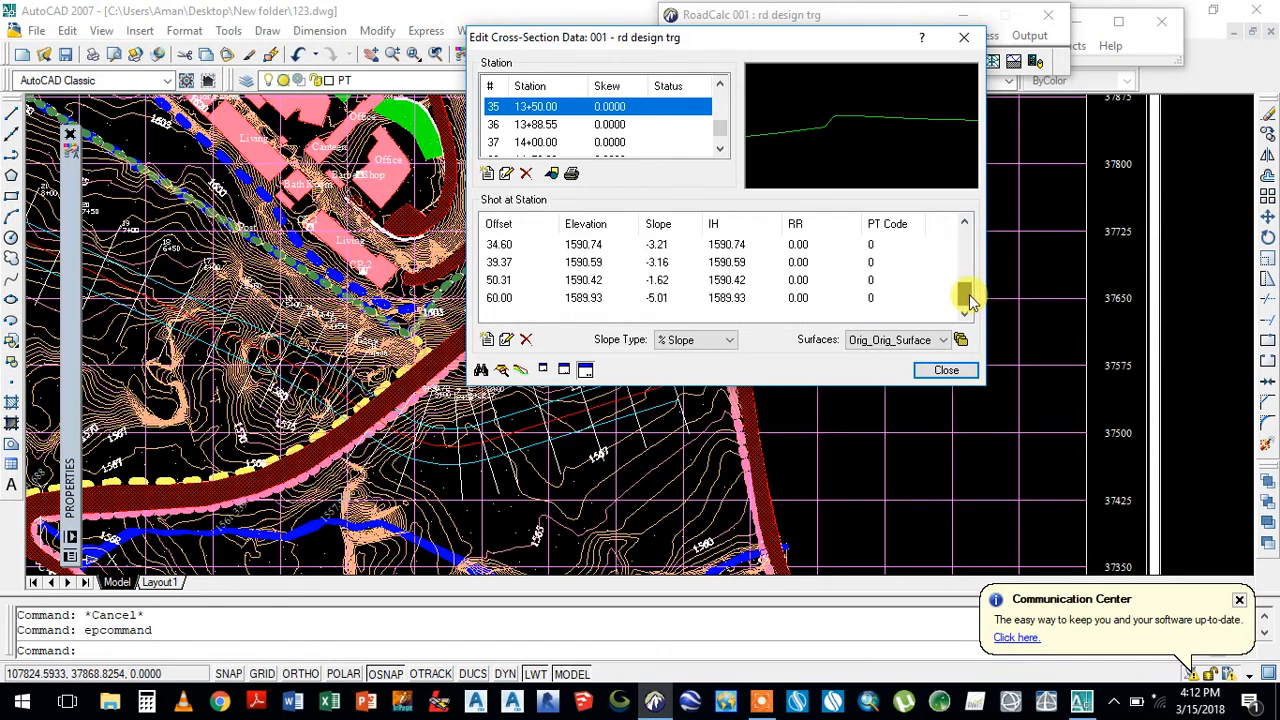
{"action": "left_click", "coordinate": [581, 300]}
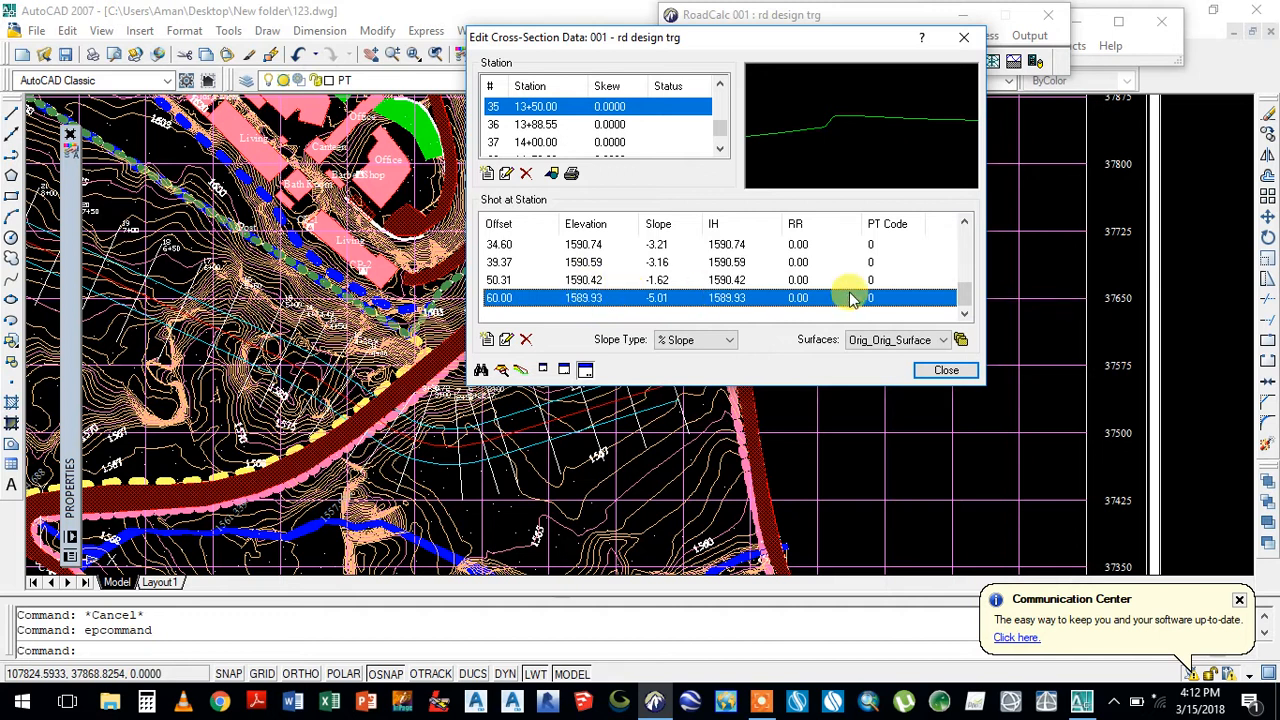
{"action": "left_click_drag", "start_coordinate": [963, 300], "coordinate": [895, 200]}
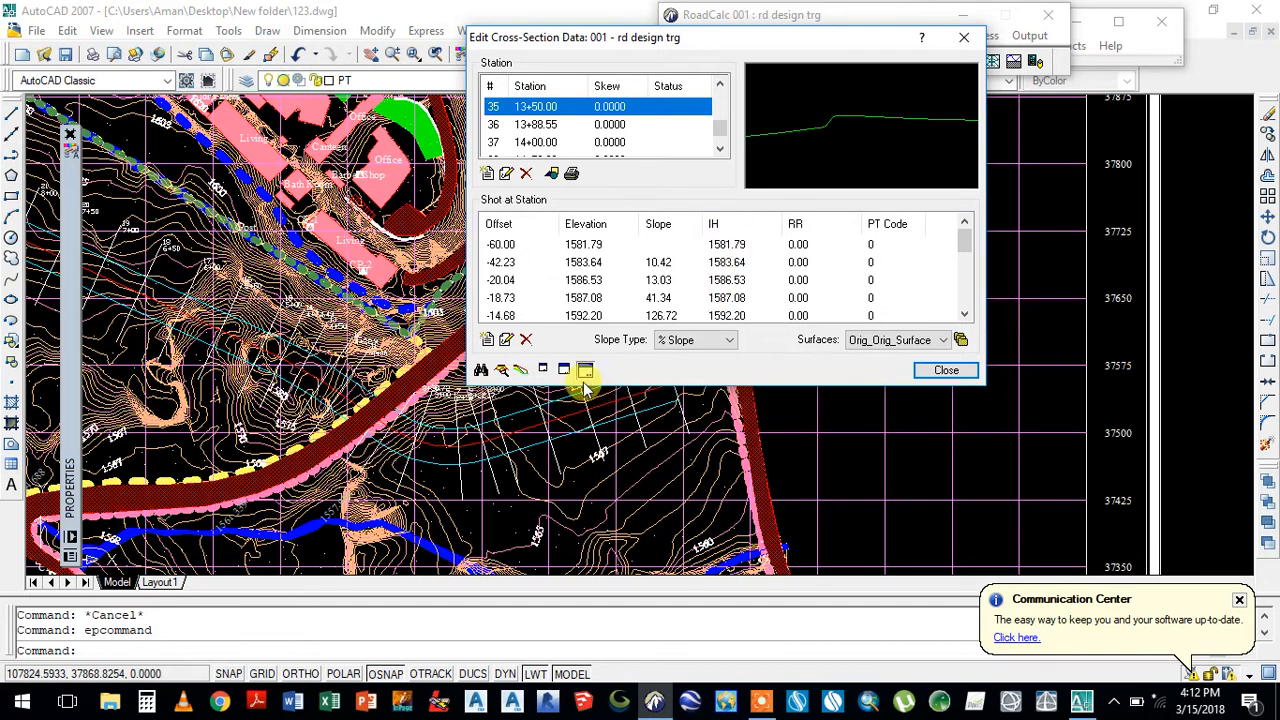
- Display the graphic of the 13+50.00 cross-section in the drawing area and close the cross-section data editor
{"action": "left_click", "coordinate": [481, 372]}
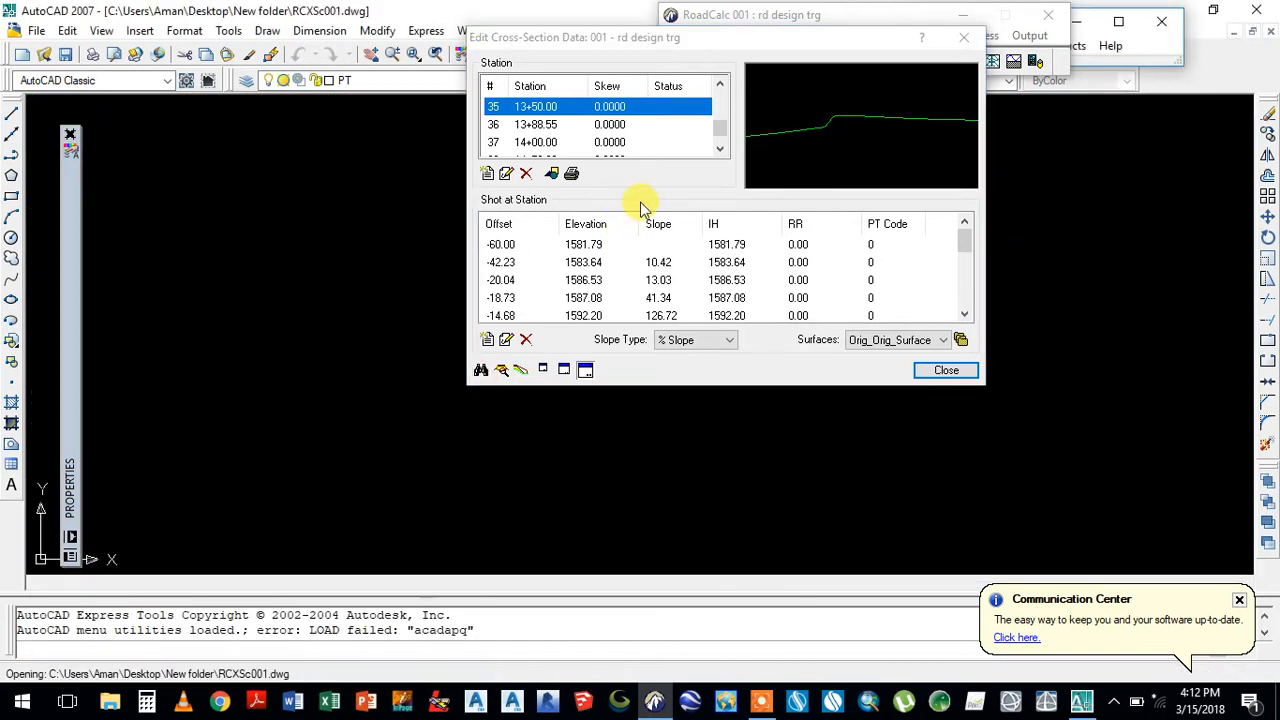
{"action": "left_click", "coordinate": [930, 372]}
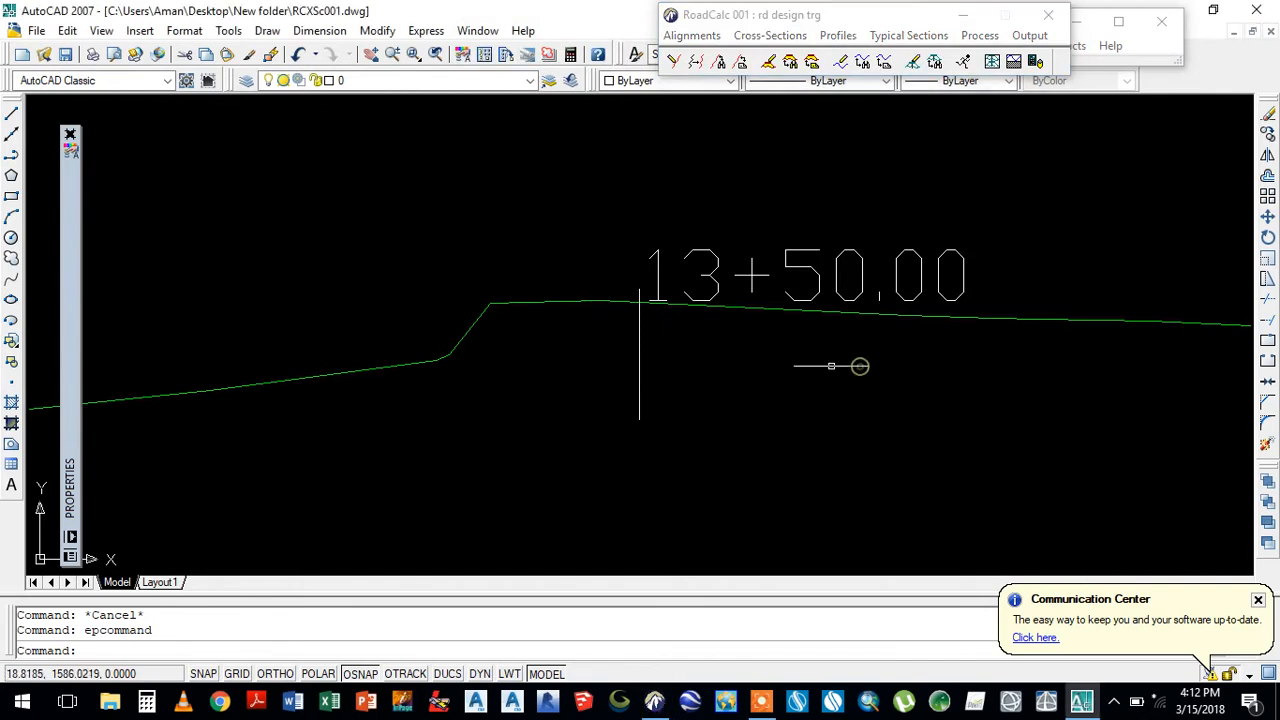
{"action": "scroll", "coordinate": [748, 350], "scroll_direction": "down", "scroll_amount": 1}
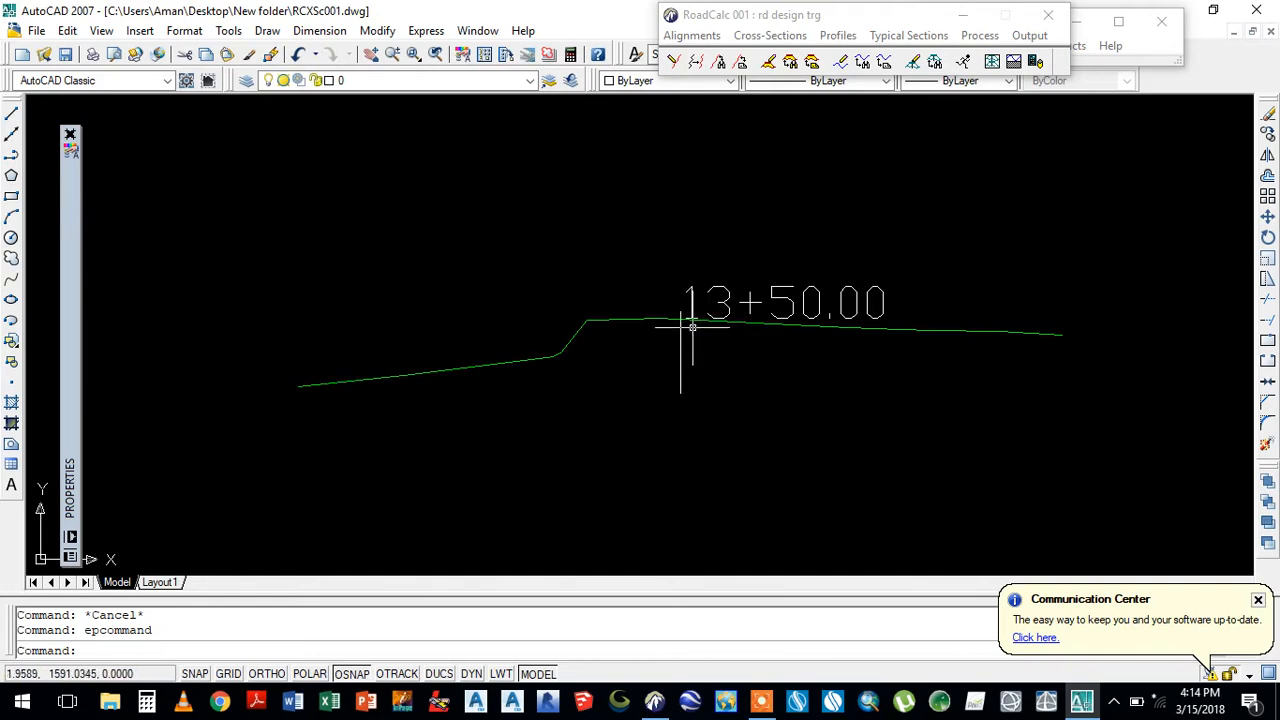
- Sketch a trapezoidal road cut below the 13+50.00 ground line with two polylines, a flat bed and side slopes meeting the ground on both sides
{"action": "left_click", "coordinate": [11, 155]}
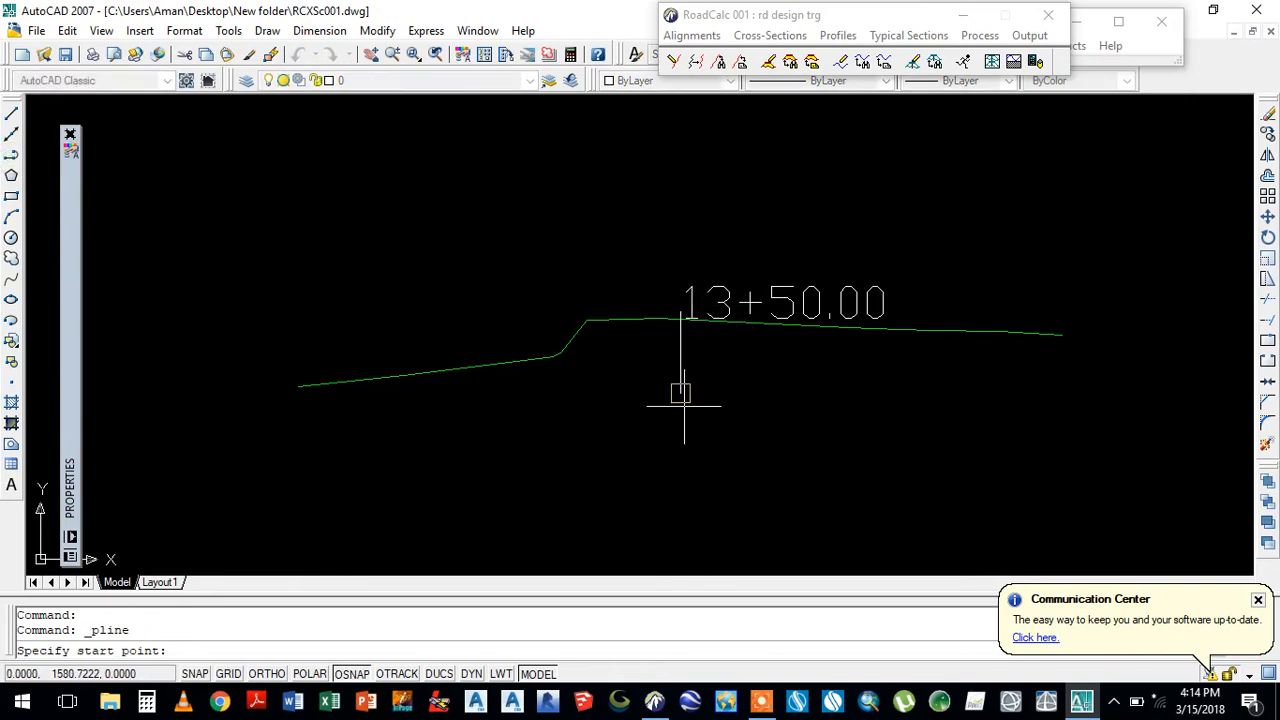
{"action": "left_click", "coordinate": [661, 458]}
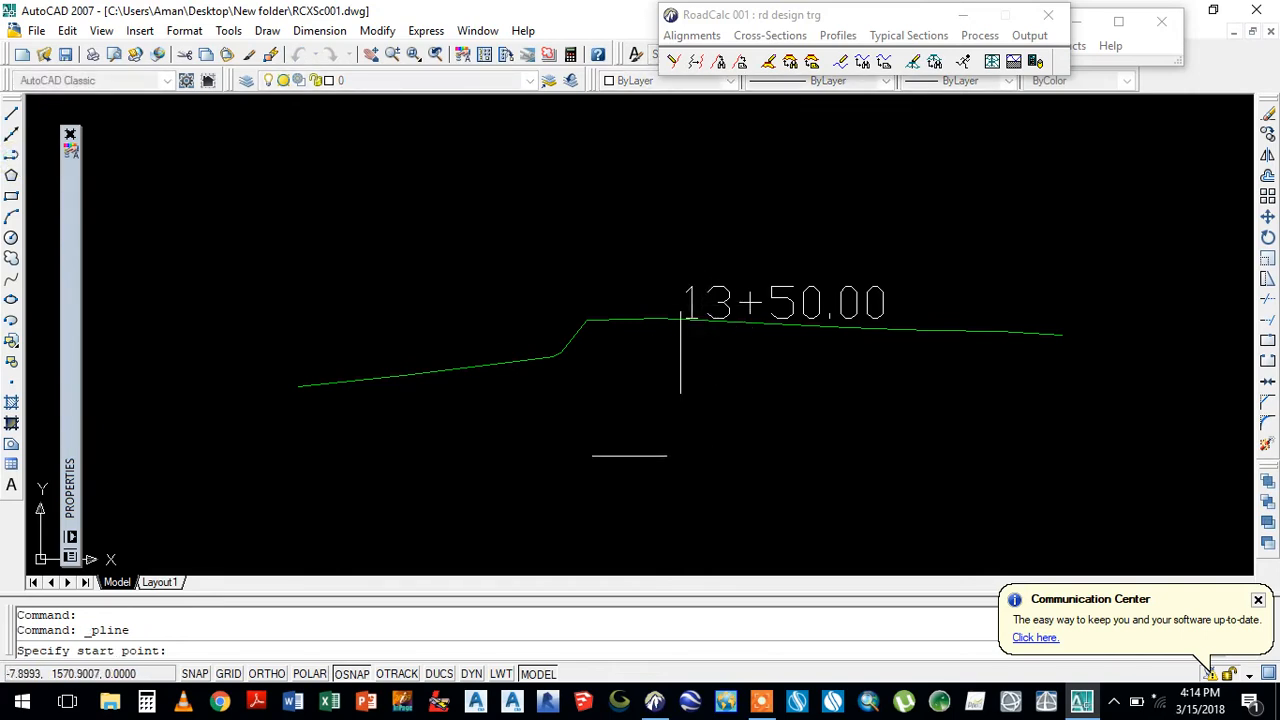
{"action": "left_click", "coordinate": [843, 458]}
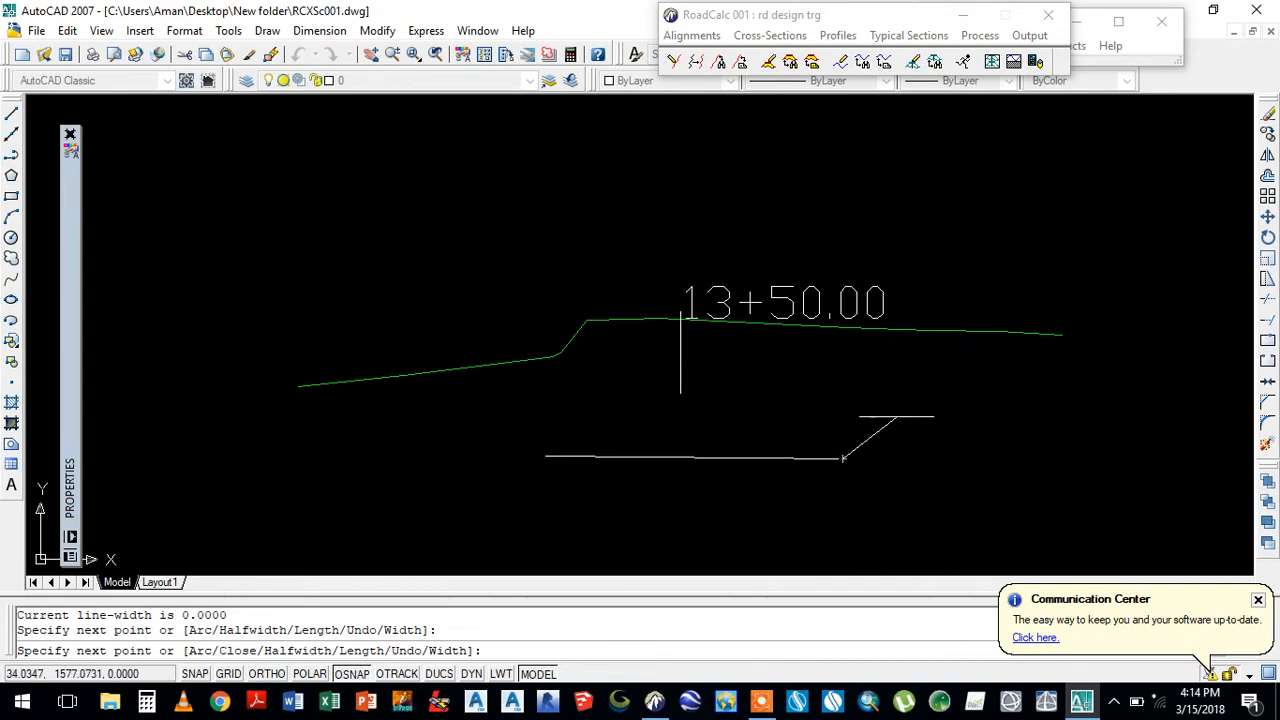
{"action": "left_click", "coordinate": [984, 331]}
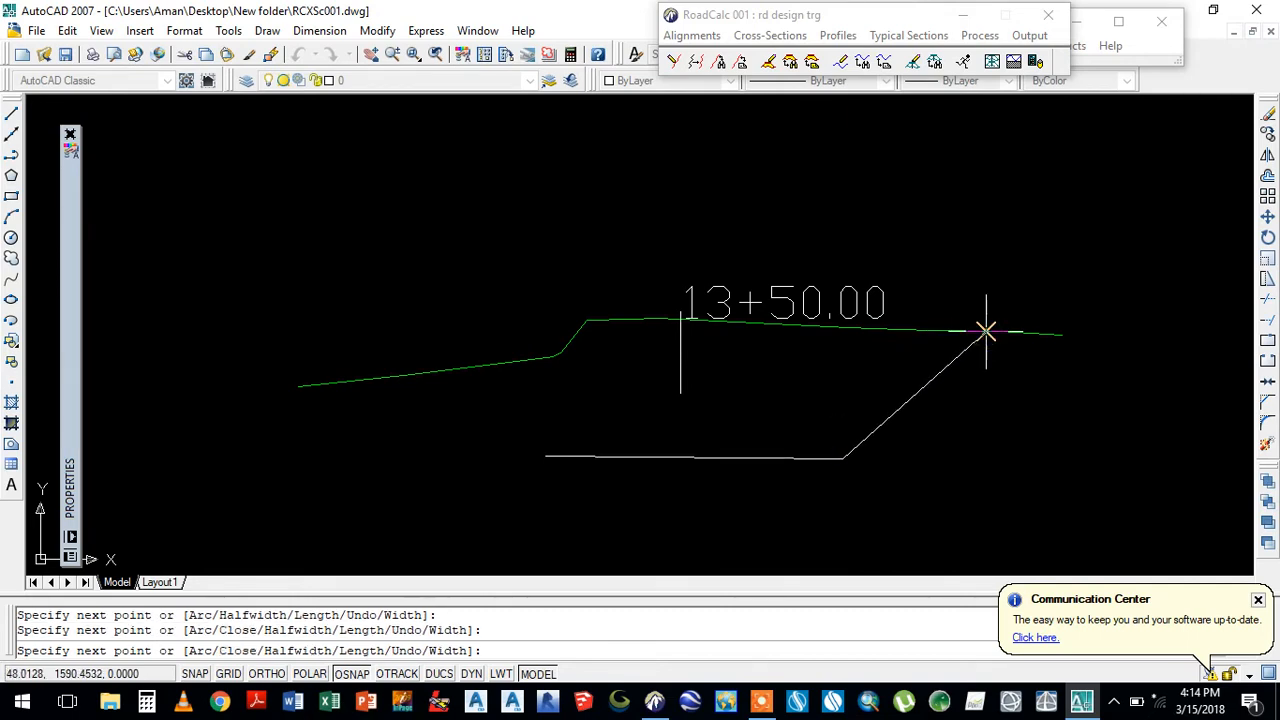
{"action": "key", "text": "Return"}
{"action": "key", "text": "Return"}
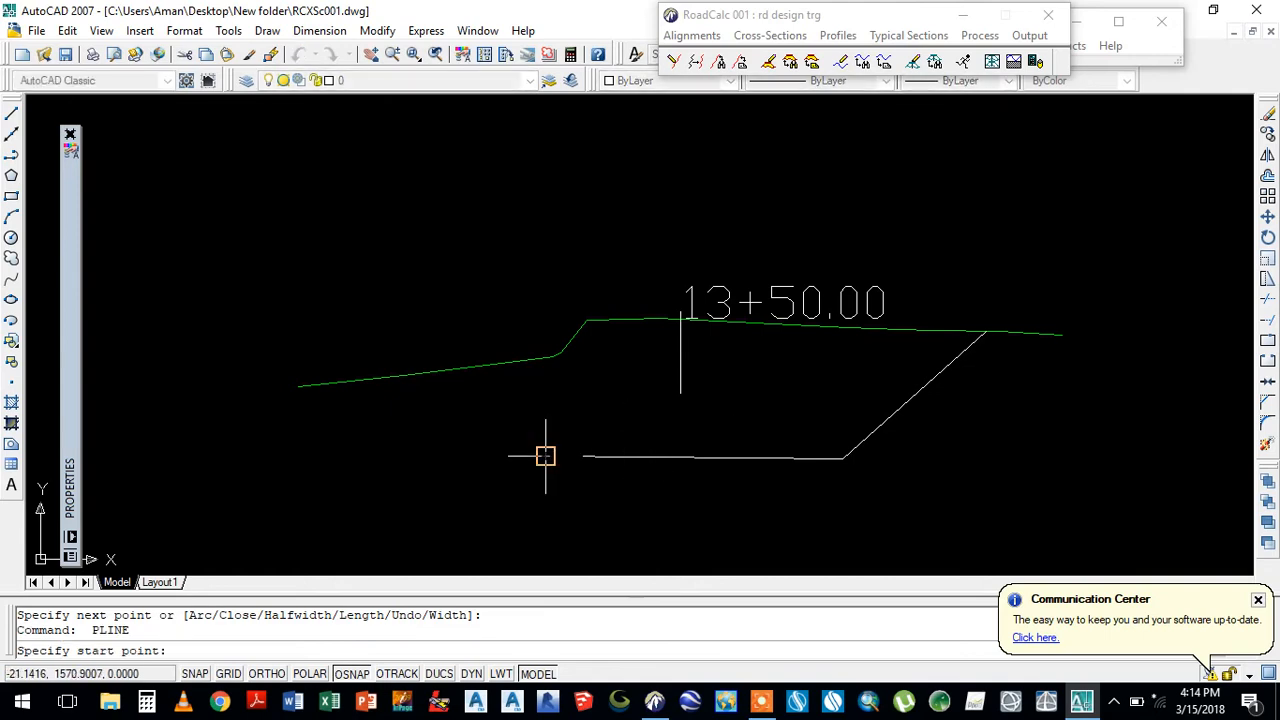
{"action": "left_click", "coordinate": [545, 456]}
{"action": "left_click", "coordinate": [433, 373]}
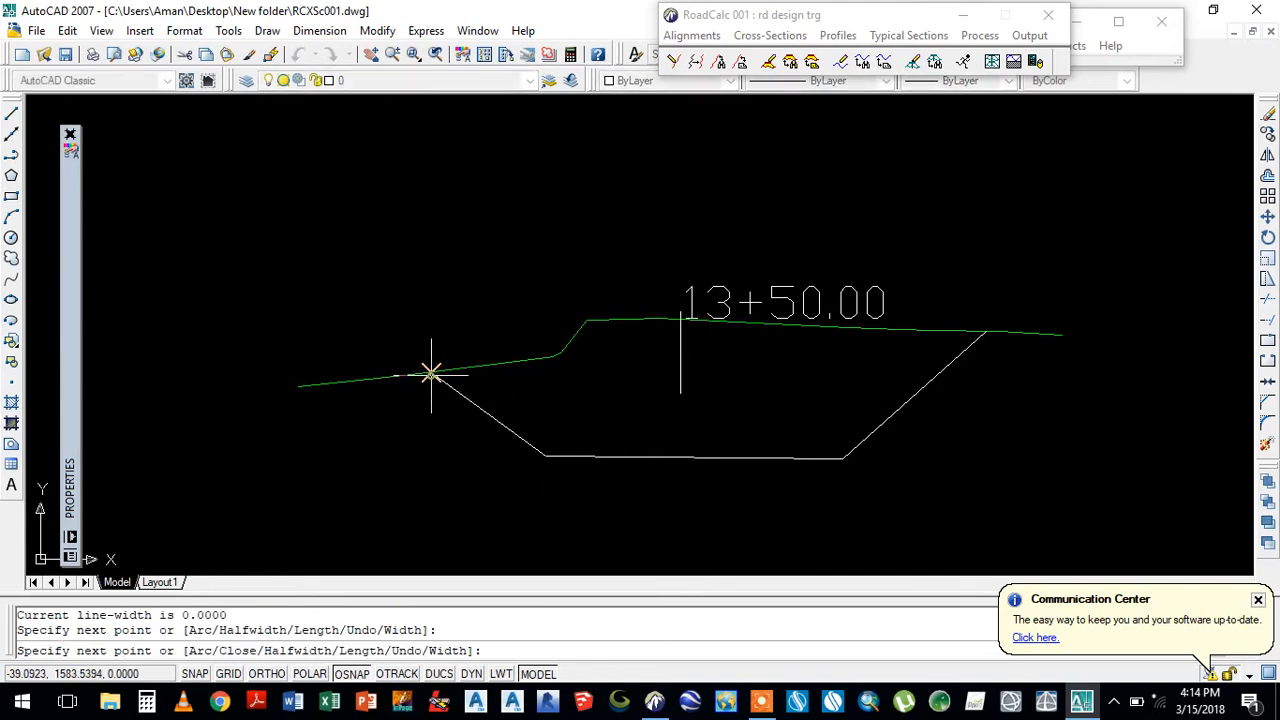
{"action": "key", "text": "Escape"}
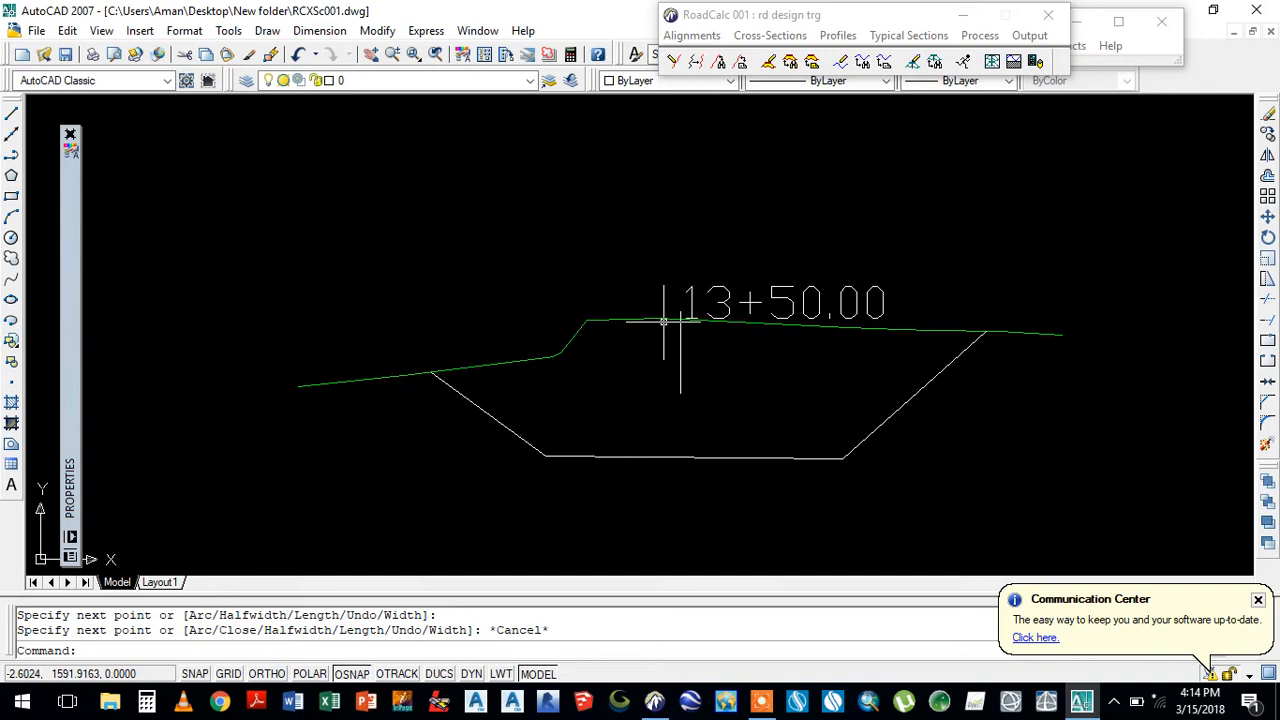
- Erase both sketched cut polylines from the 13+50.00 cross-section
{"action": "left_click", "coordinate": [859, 474]}
{"action": "left_click", "coordinate": [827, 441]}
{"action": "left_click", "coordinate": [584, 491]}
{"action": "left_click", "coordinate": [520, 437]}
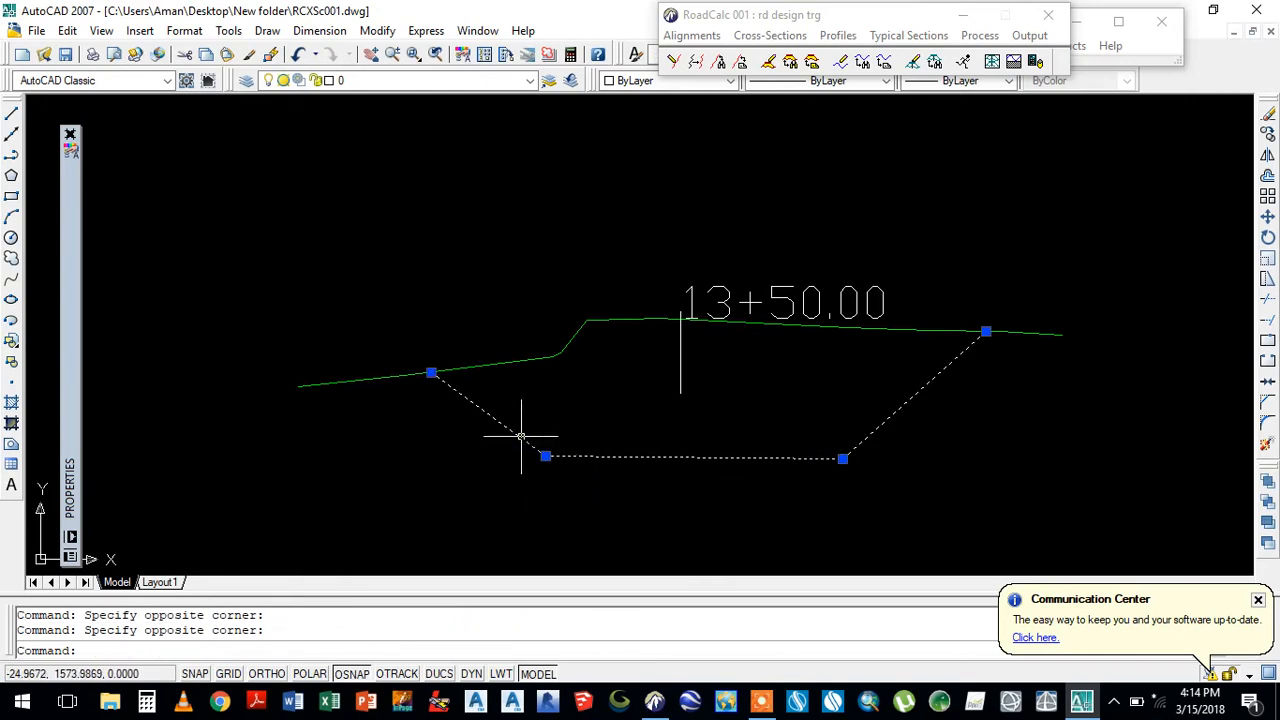
{"action": "key", "text": "Delete"}
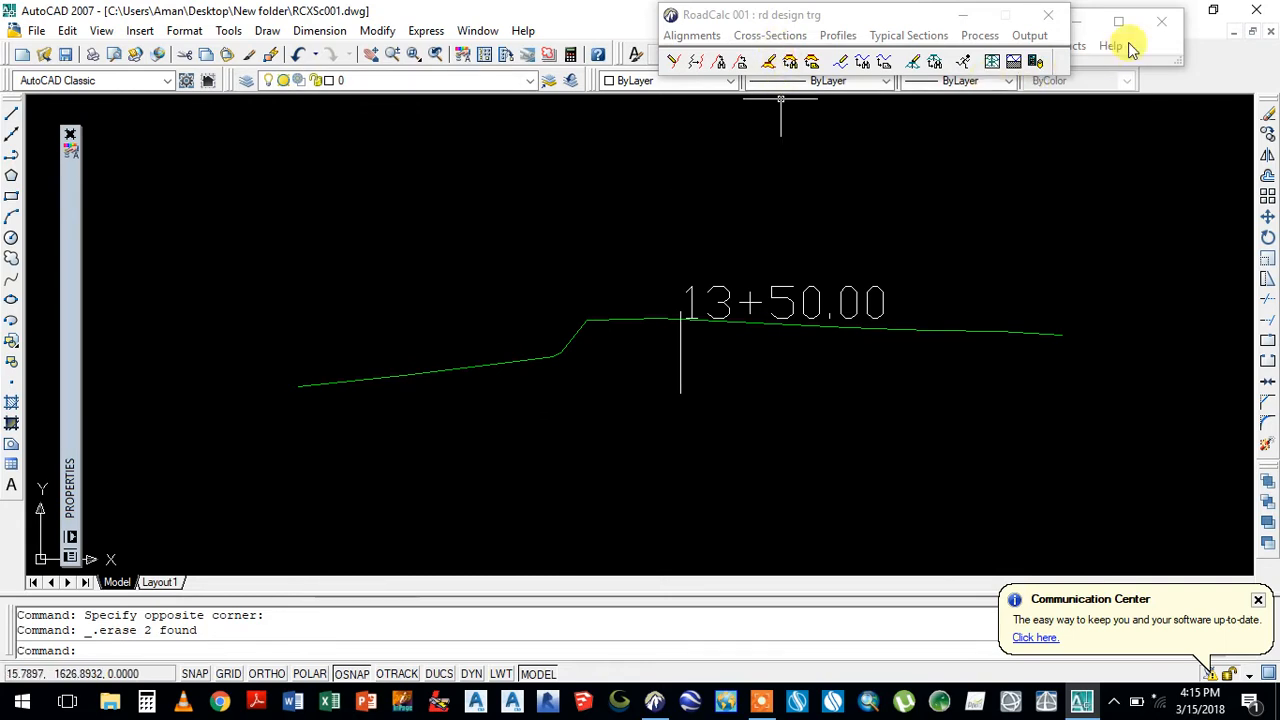
- Close the section drawing RCXSc001.dwg without saving and reopen the cross-section data for editing
{"action": "left_click", "coordinate": [1270, 31]}
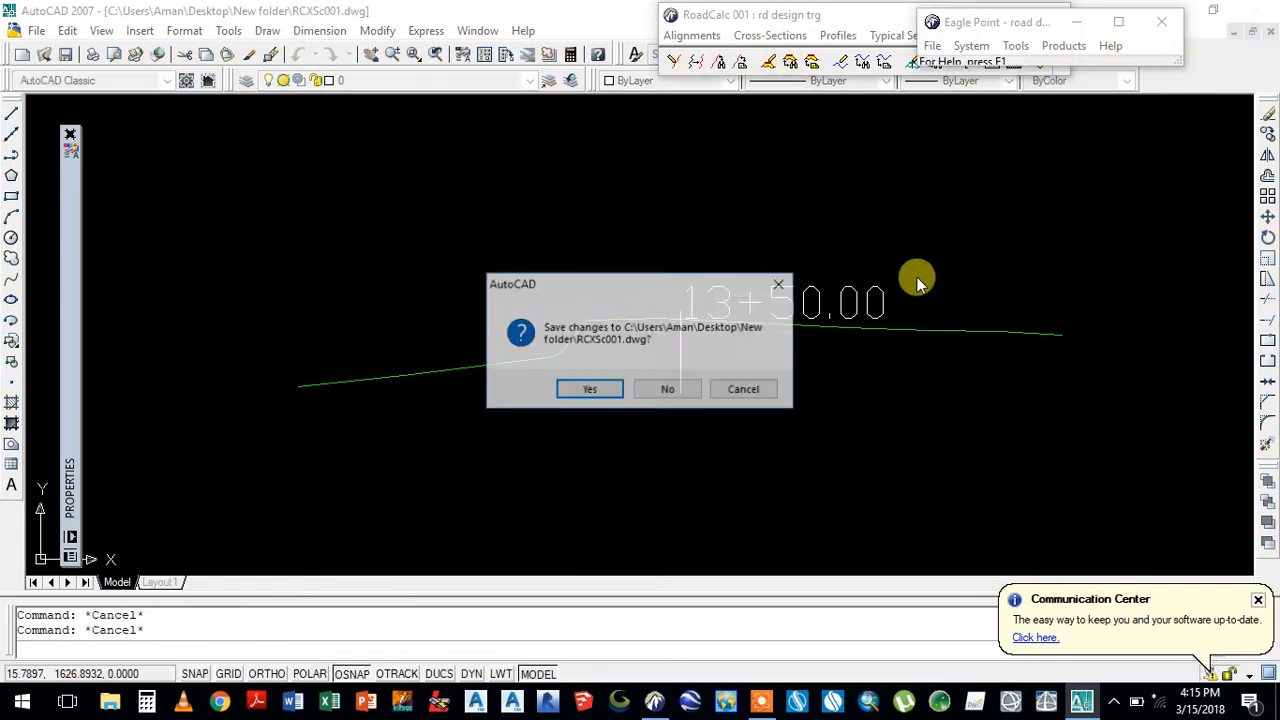
{"action": "left_click", "coordinate": [684, 396]}
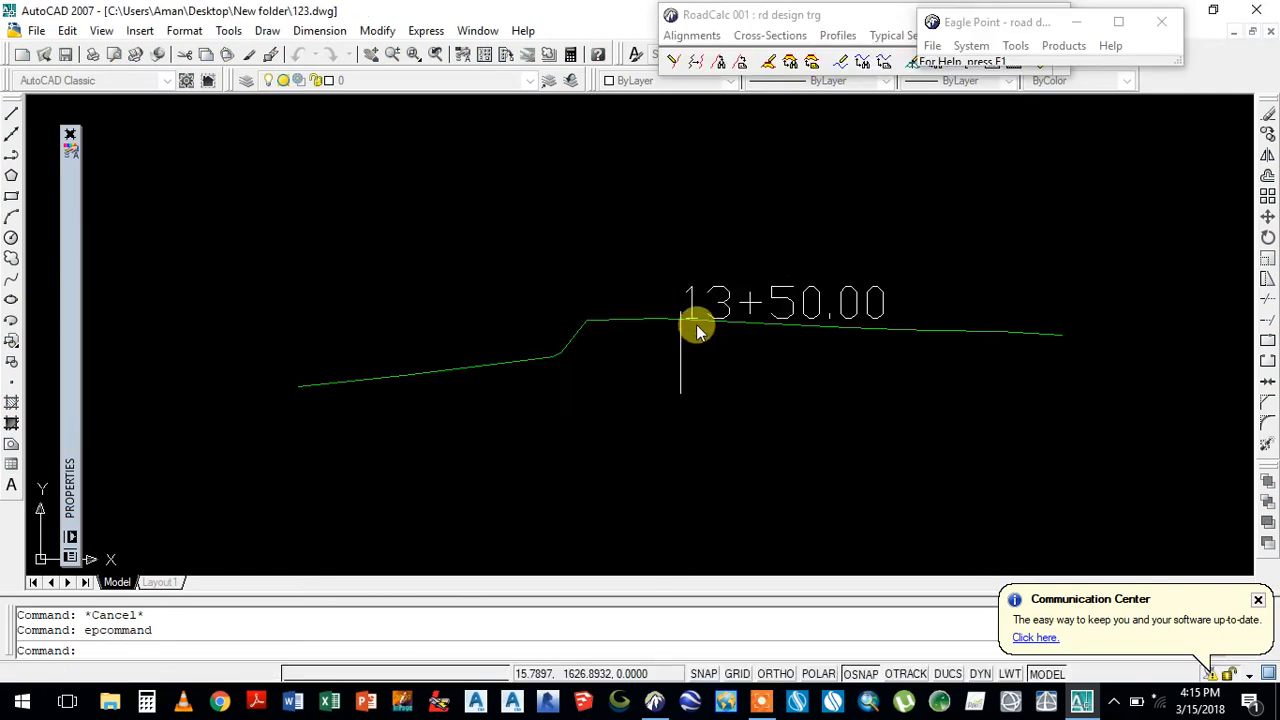
{"action": "left_click", "coordinate": [745, 37]}
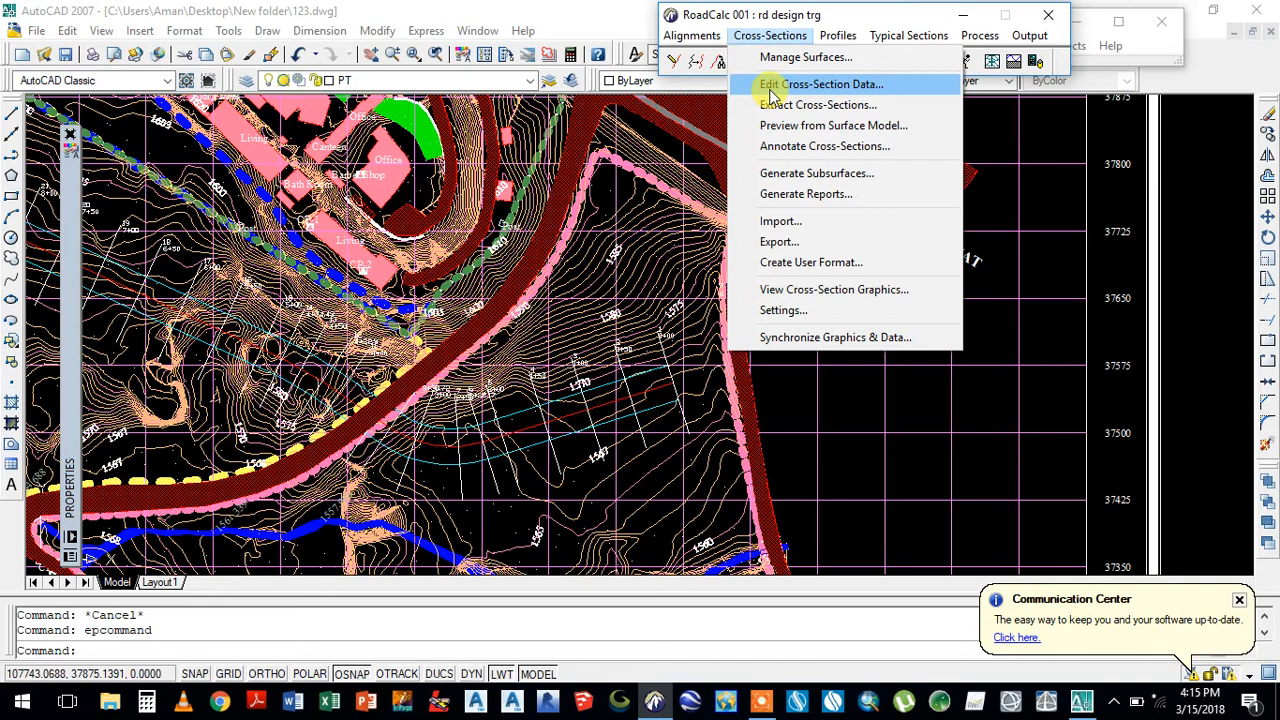
{"action": "left_click", "coordinate": [771, 90]}
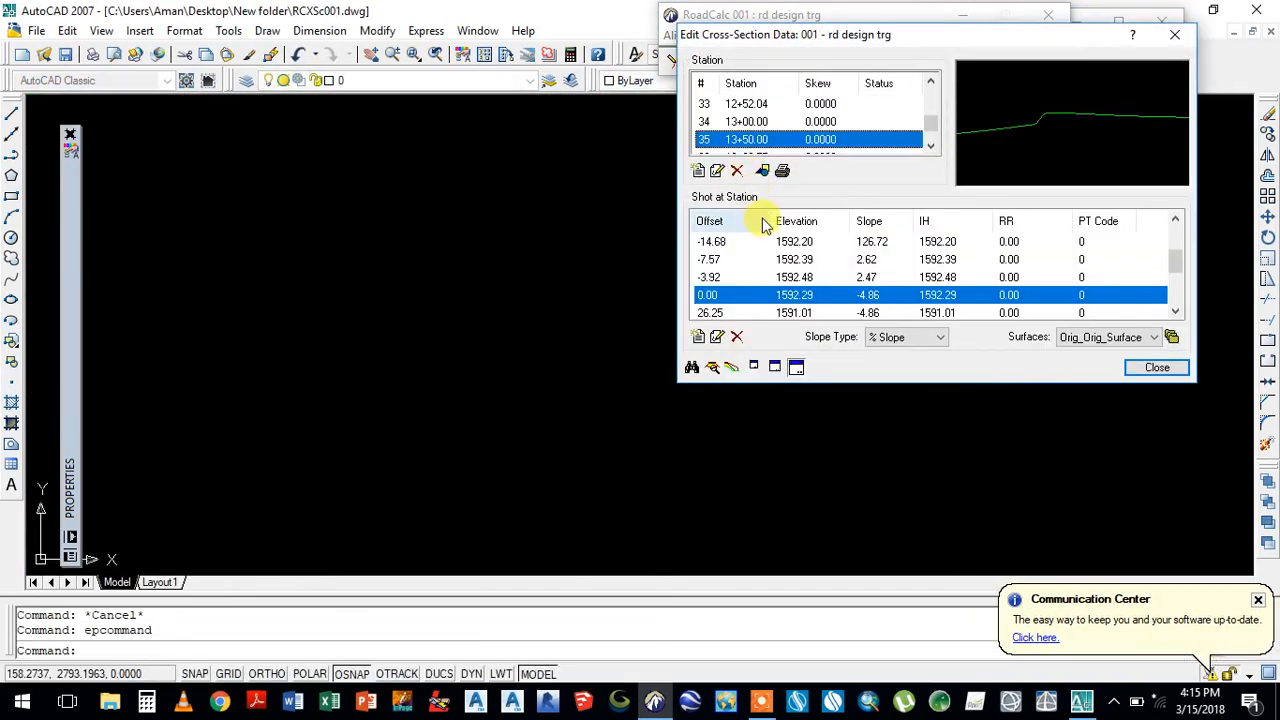
- Select station 13+00.00 in the cross-section data and look through the remaining stations up to 16+69.52
{"action": "left_click", "coordinate": [748, 104]}
{"action": "left_click", "coordinate": [748, 122]}
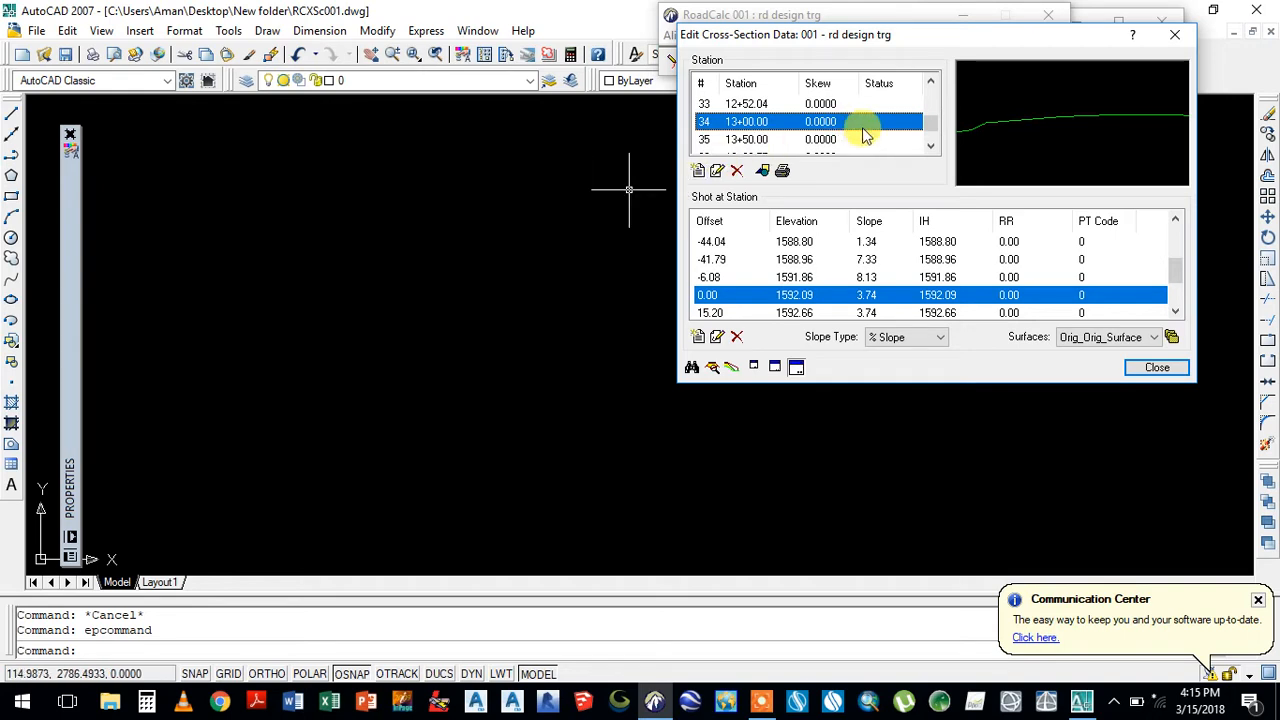
{"action": "left_click_drag", "start_coordinate": [923, 126], "coordinate": [940, 157]}
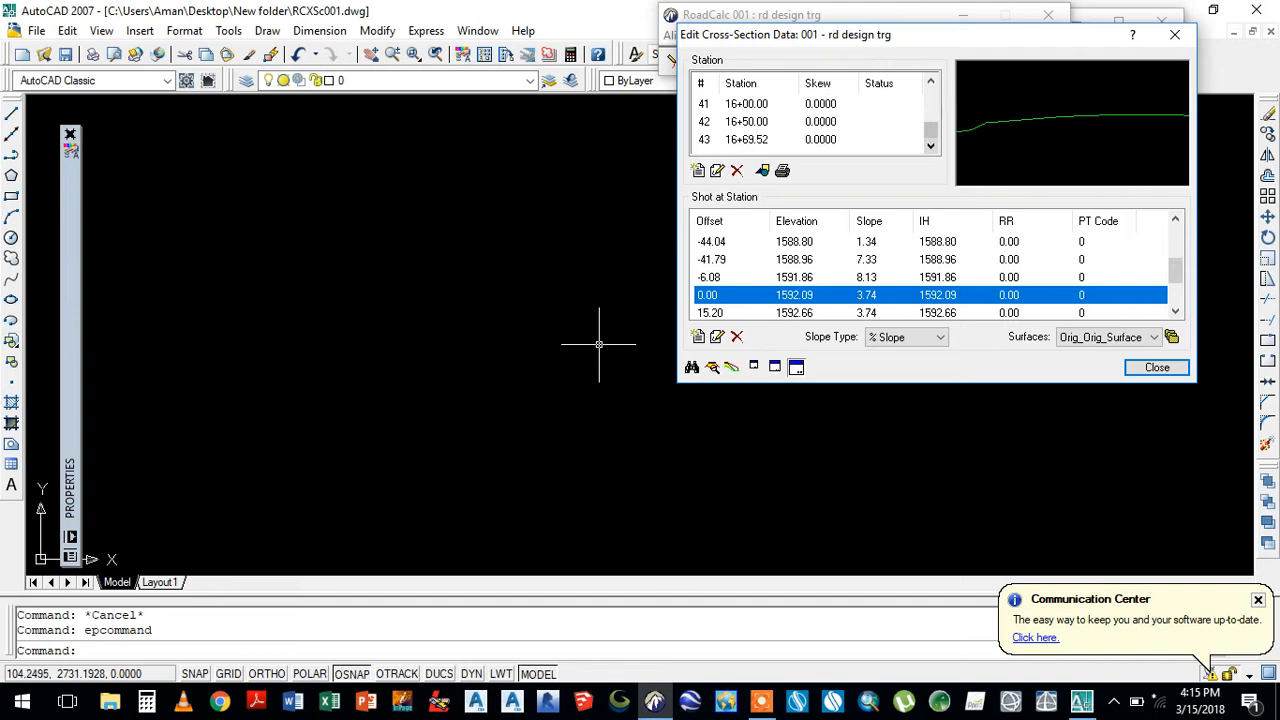
- Display the graphic of the 13+00.00 cross-section in the drawing area, zoomed to its extents
{"action": "right_click", "coordinate": [599, 344]}
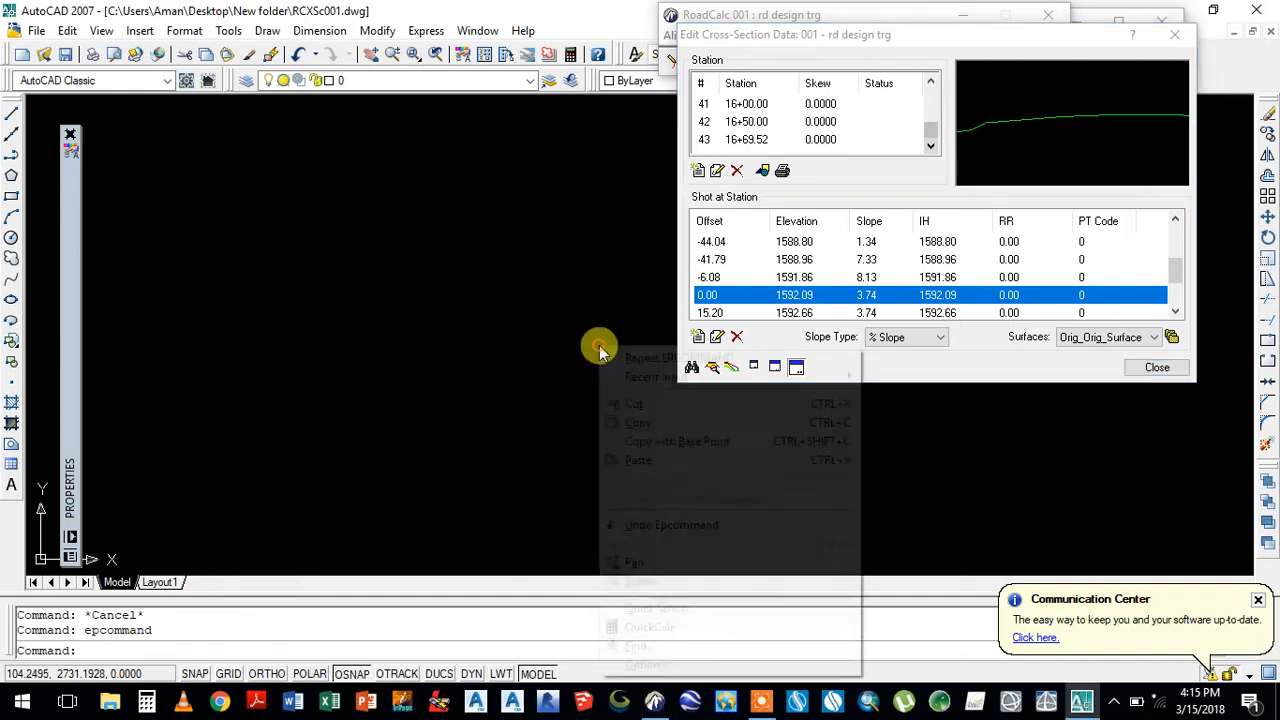
{"action": "left_click", "coordinate": [636, 259]}
{"action": "left_click", "coordinate": [611, 242]}
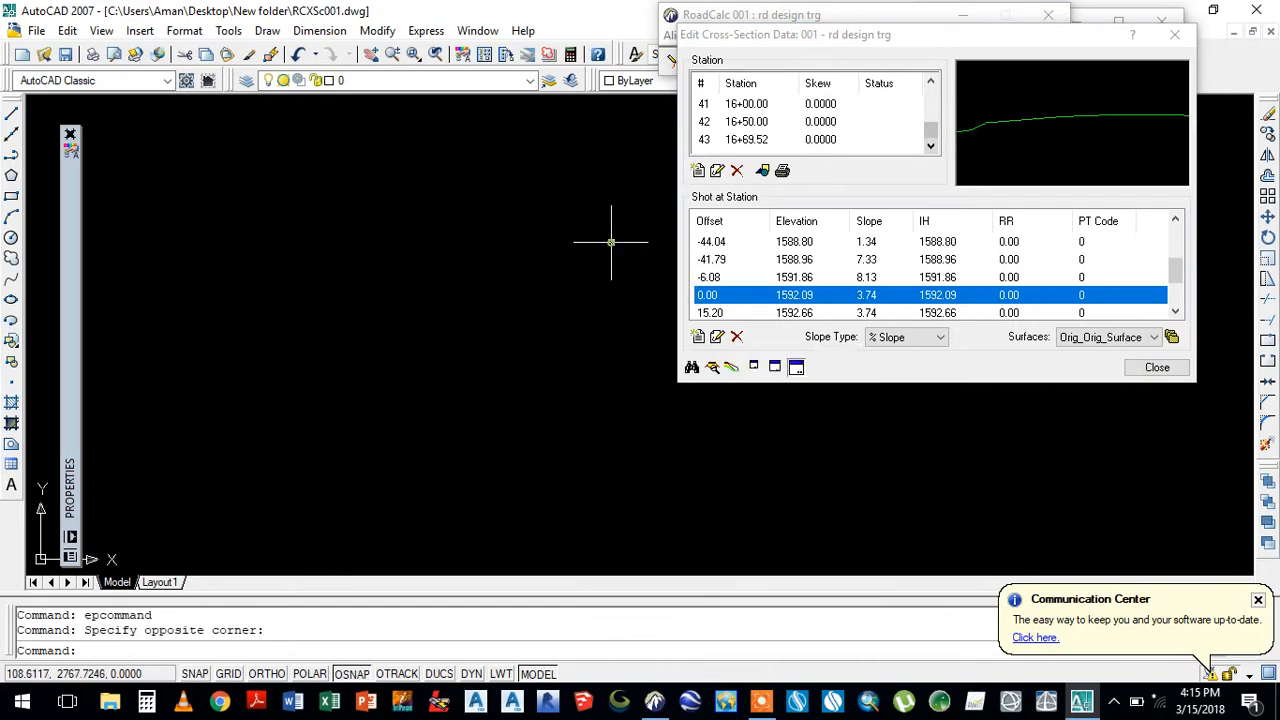
{"action": "left_click", "coordinate": [691, 369]}
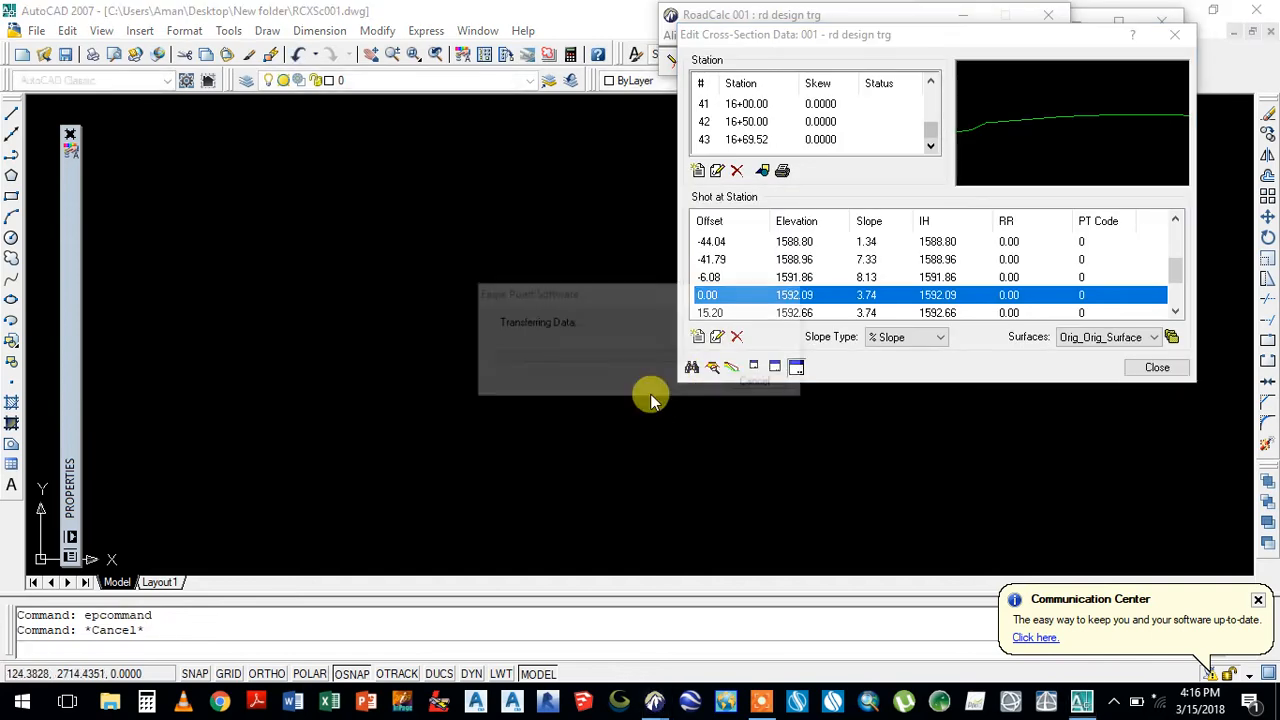
{"action": "left_click", "coordinate": [577, 418]}
{"action": "type", "text": "z"}
{"action": "key", "text": "Return"}
{"action": "type", "text": "e"}
{"action": "key", "text": "Return"}
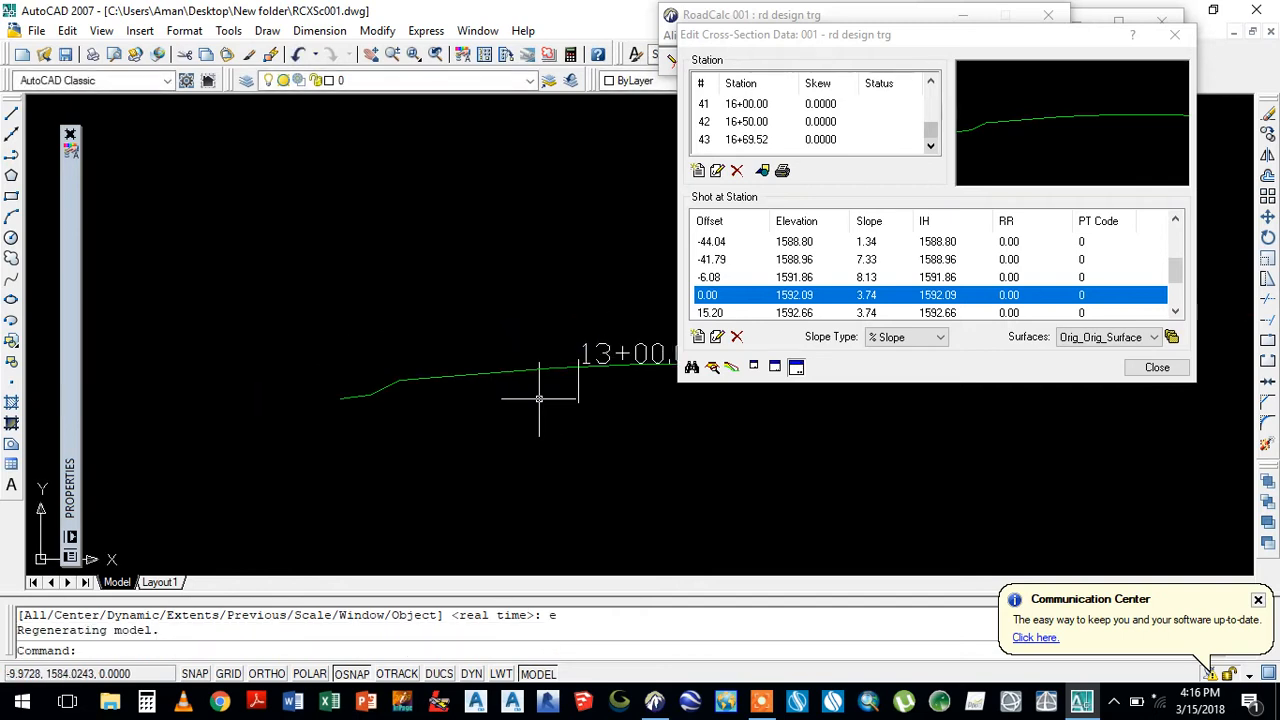
{"action": "scroll", "coordinate": [665, 375], "scroll_direction": "up", "scroll_amount": 3}
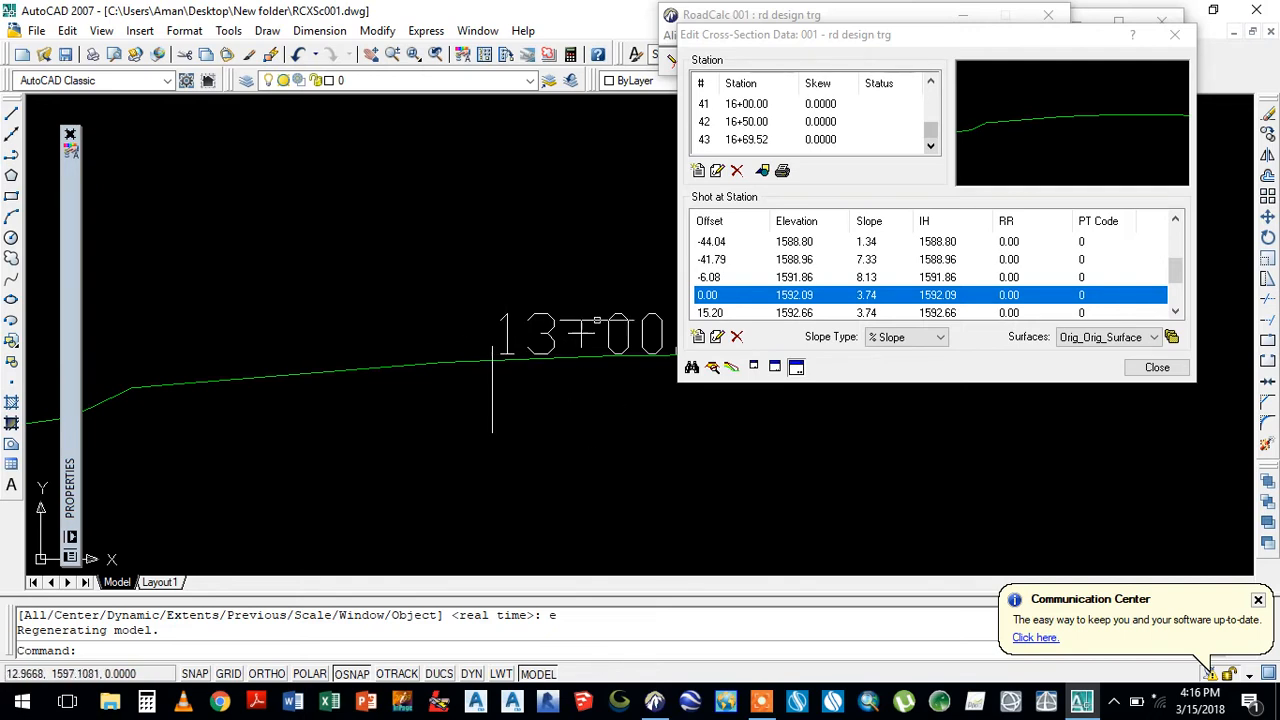
{"action": "scroll", "coordinate": [320, 443], "scroll_direction": "down", "scroll_amount": 1}
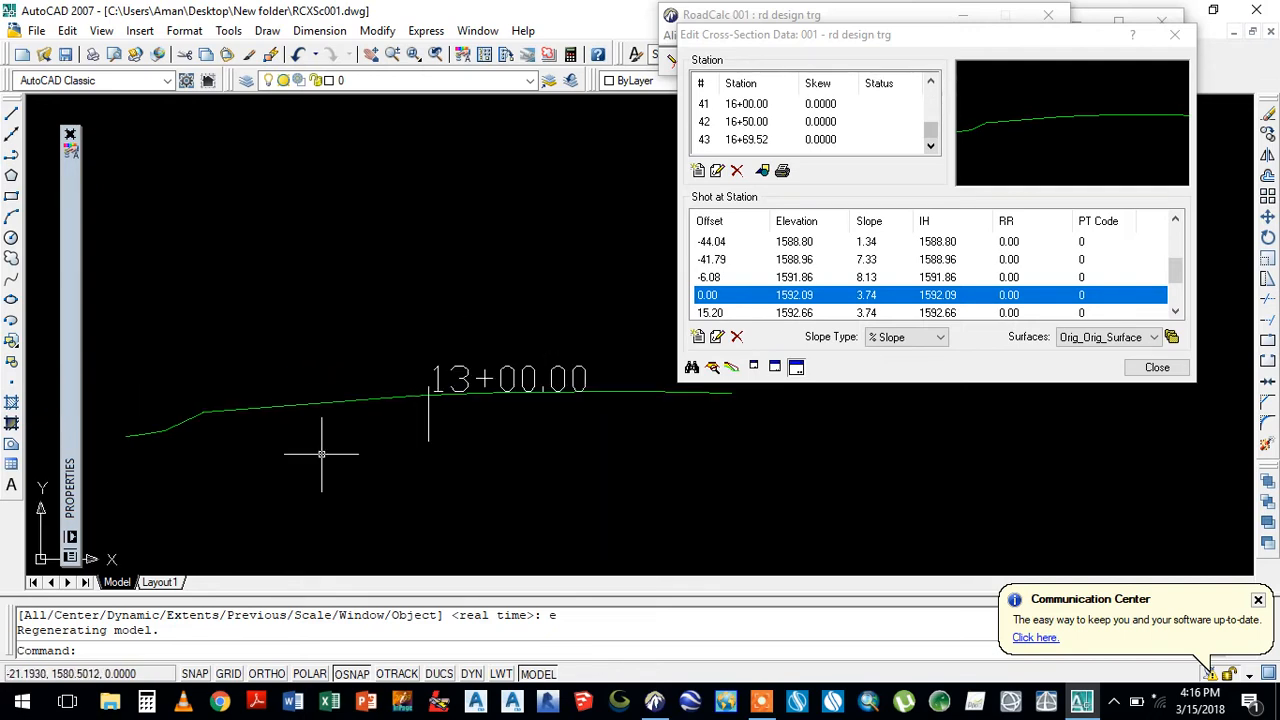
- Sketch a trapezoidal road cut below the 13+00.00 ground line with two polylines, a flat bed and side slopes ending on the ground
{"action": "left_click", "coordinate": [11, 155]}
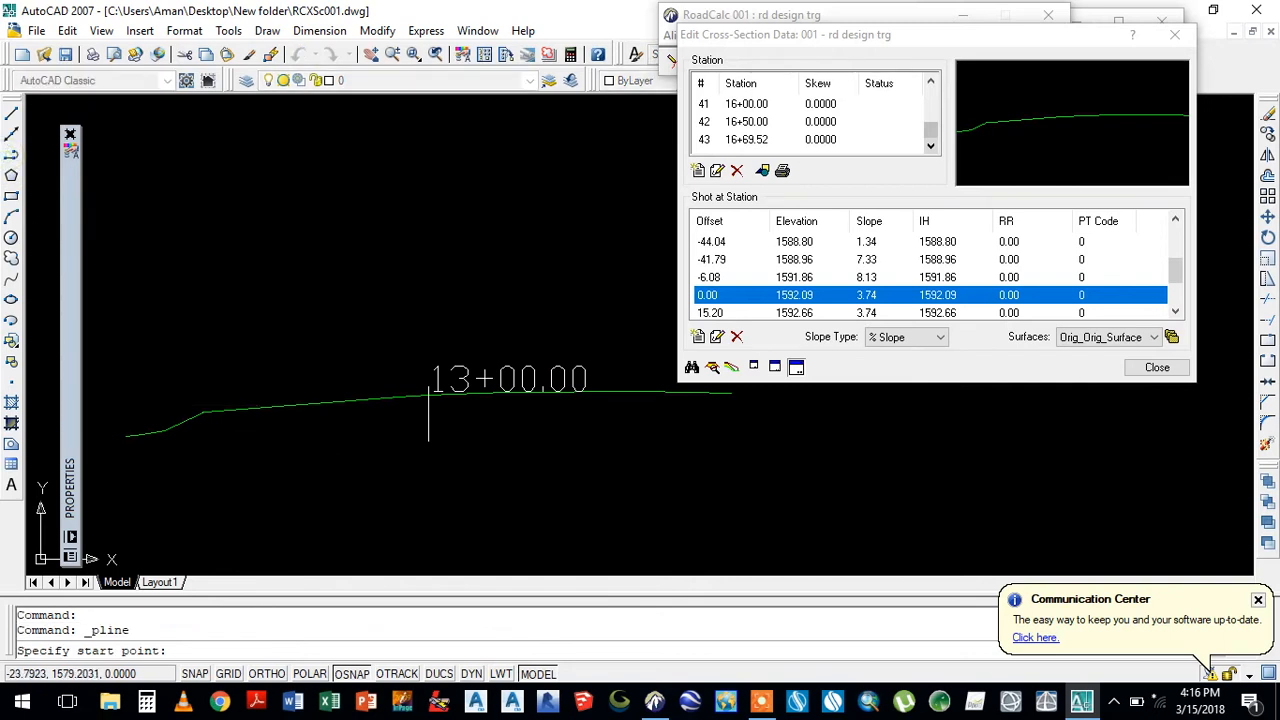
{"action": "left_click", "coordinate": [343, 485]}
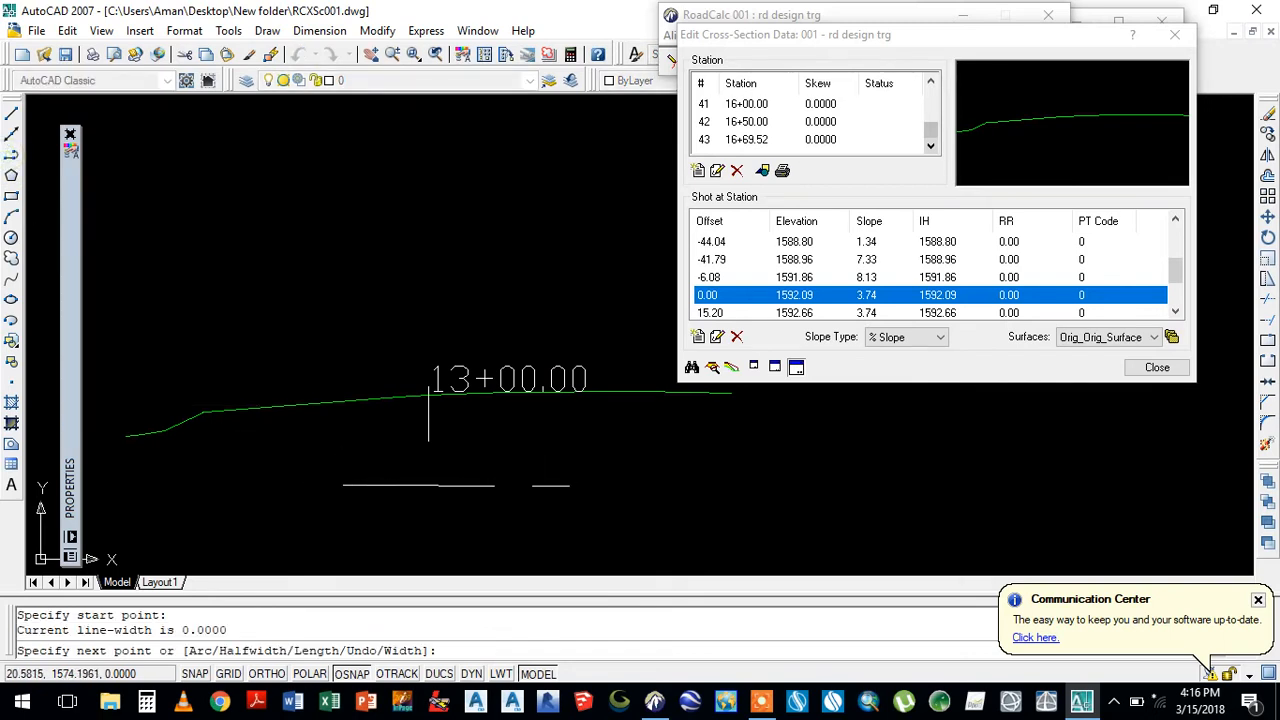
{"action": "left_click", "coordinate": [527, 485]}
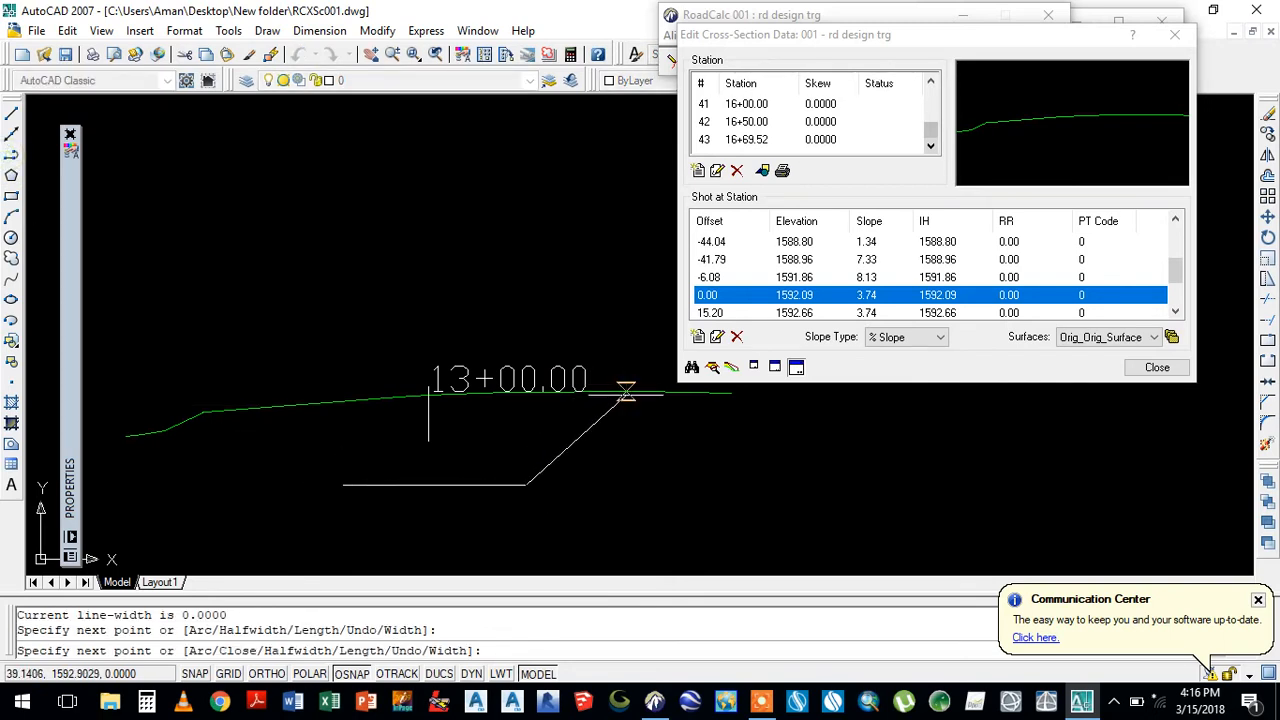
{"action": "left_click", "coordinate": [627, 392]}
{"action": "key", "text": "Return"}
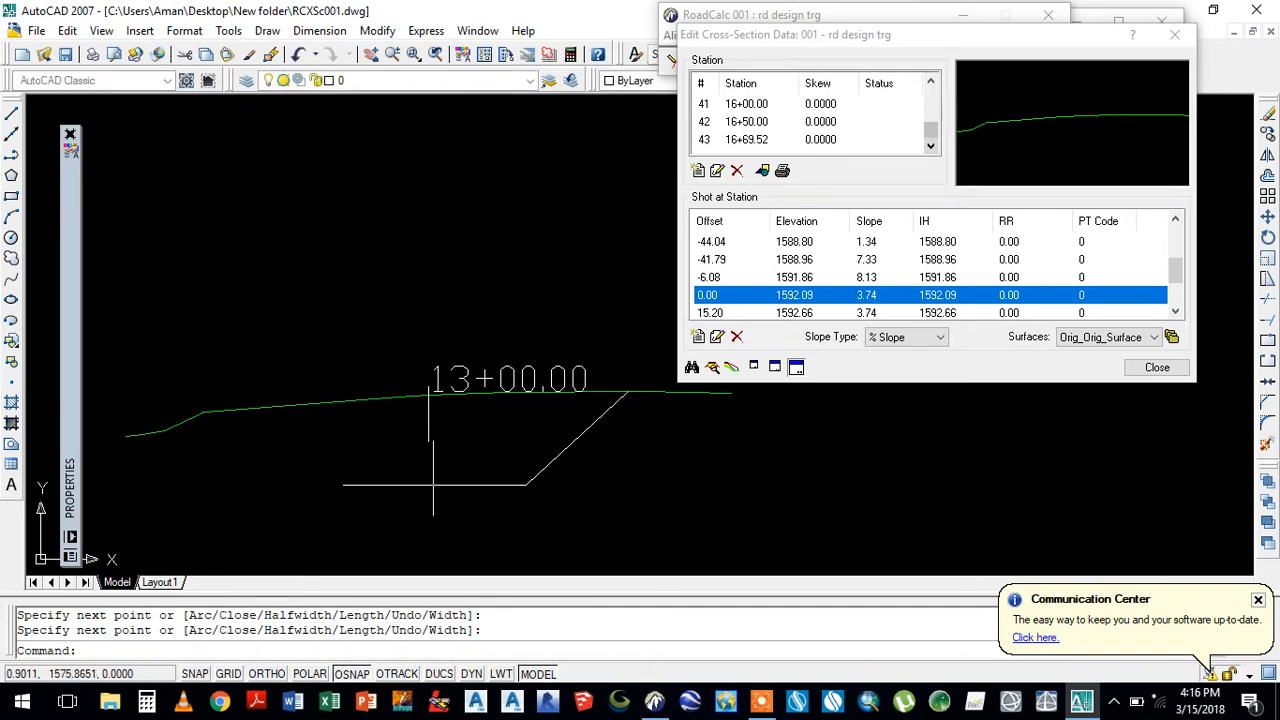
{"action": "key", "text": "Return"}
{"action": "left_click", "coordinate": [340, 486]}
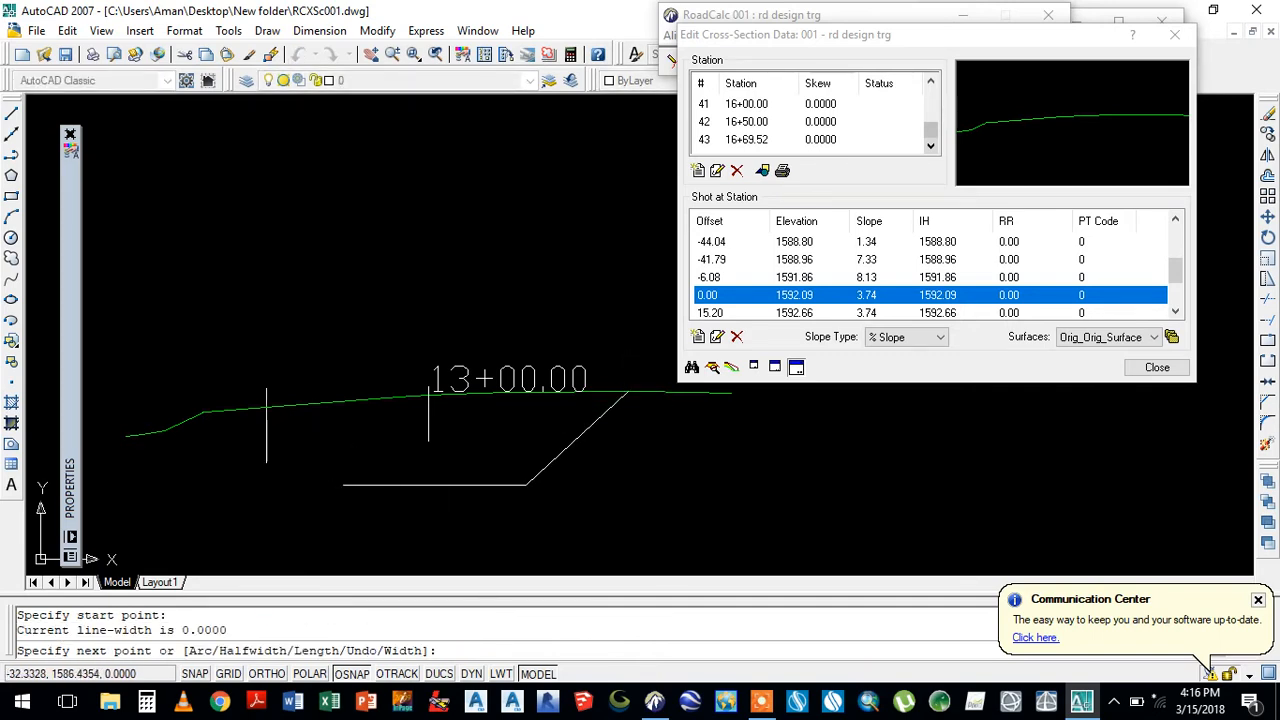
{"action": "left_click", "coordinate": [252, 408]}
{"action": "key", "text": "Escape"}
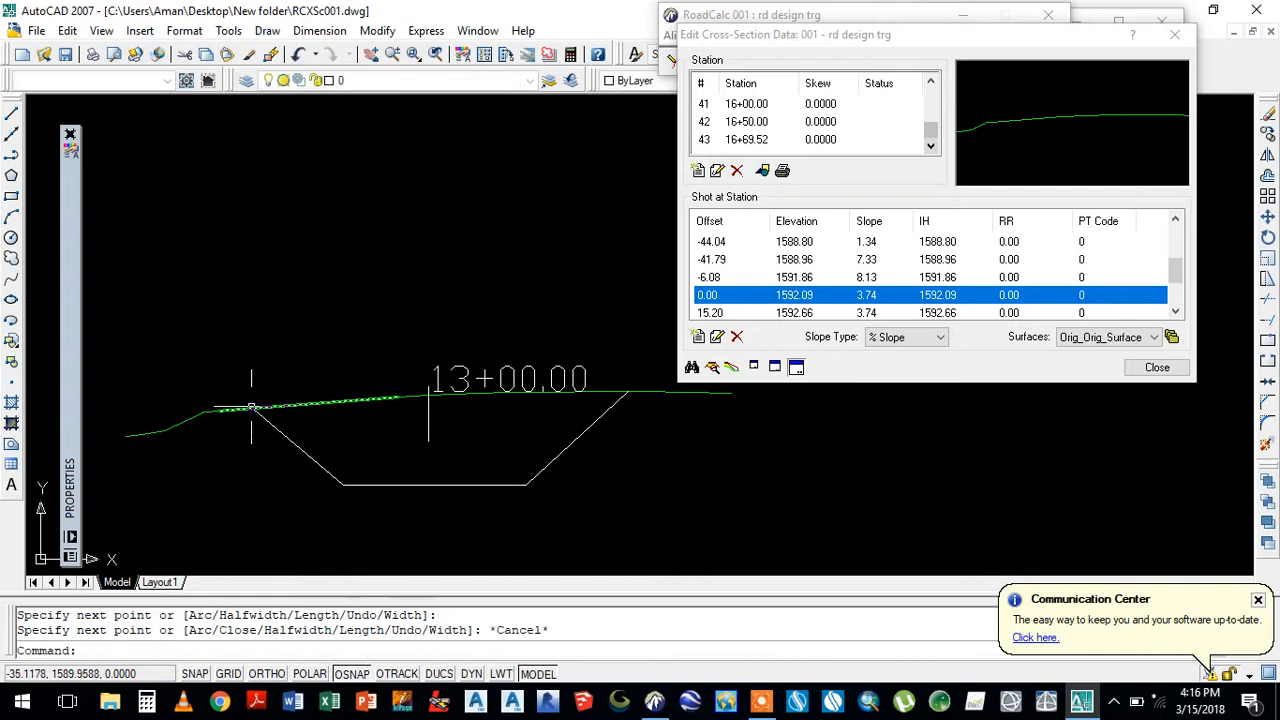
- Create a closed polyline boundary from the area enclosed by the ground line and the sketched cut at 13+00.00
{"action": "left_click", "coordinate": [267, 33]}
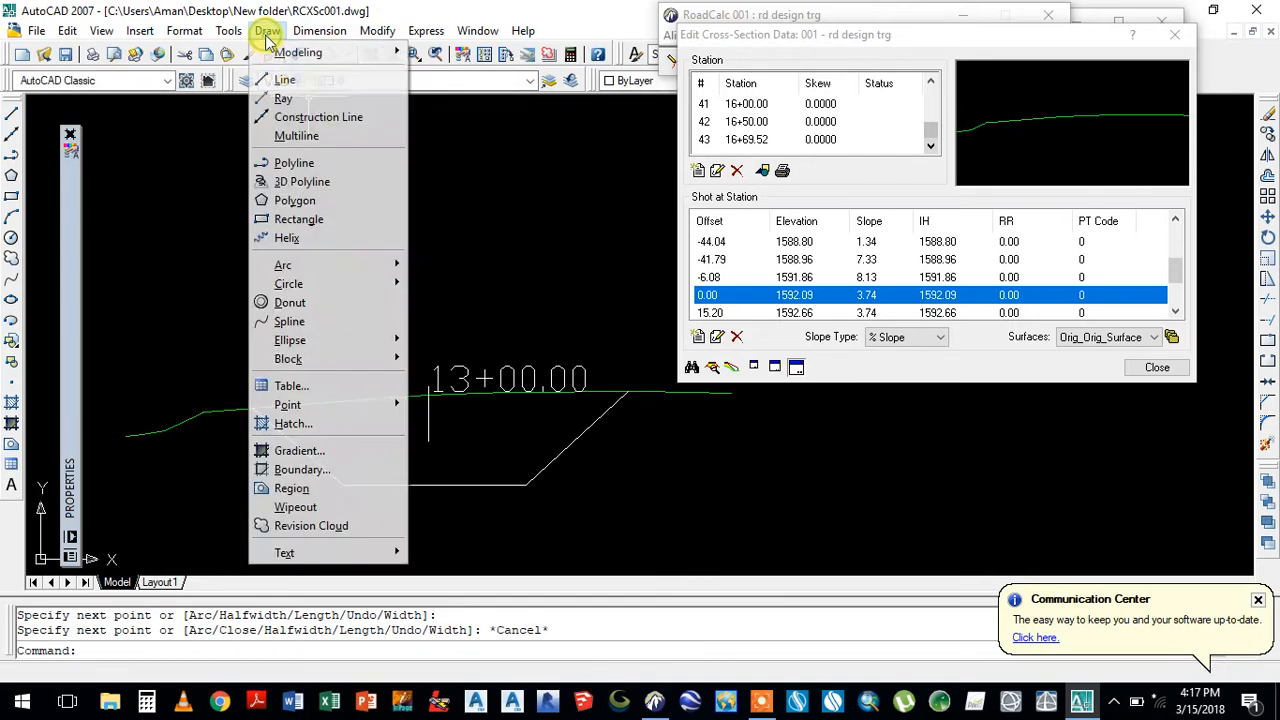
{"action": "left_click", "coordinate": [303, 470]}
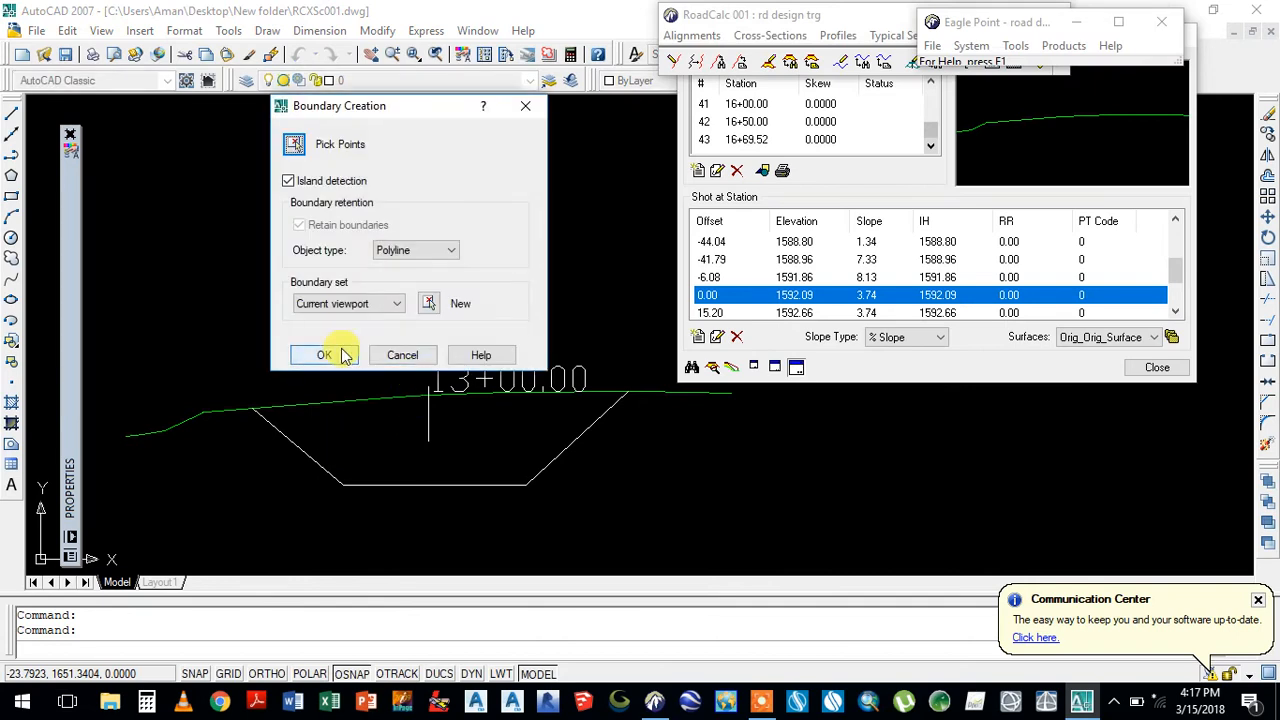
{"action": "left_click", "coordinate": [335, 352]}
{"action": "left_click", "coordinate": [370, 427]}
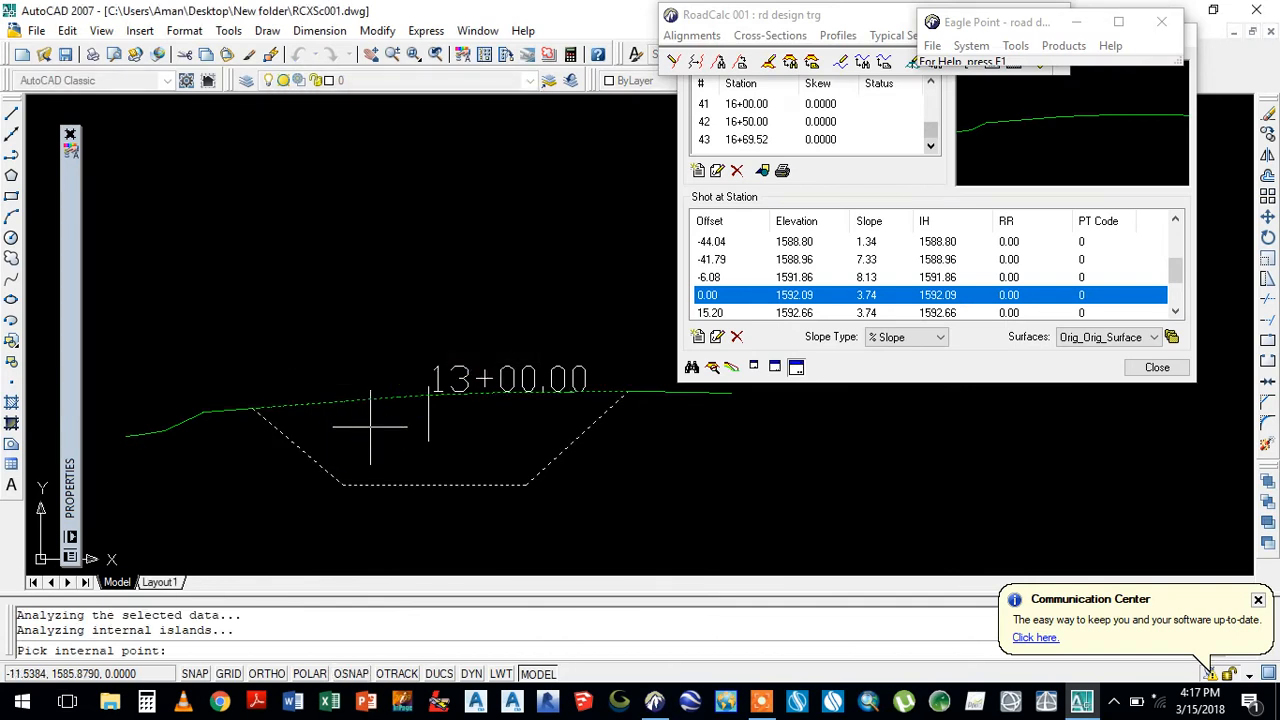
{"action": "key", "text": "Return"}
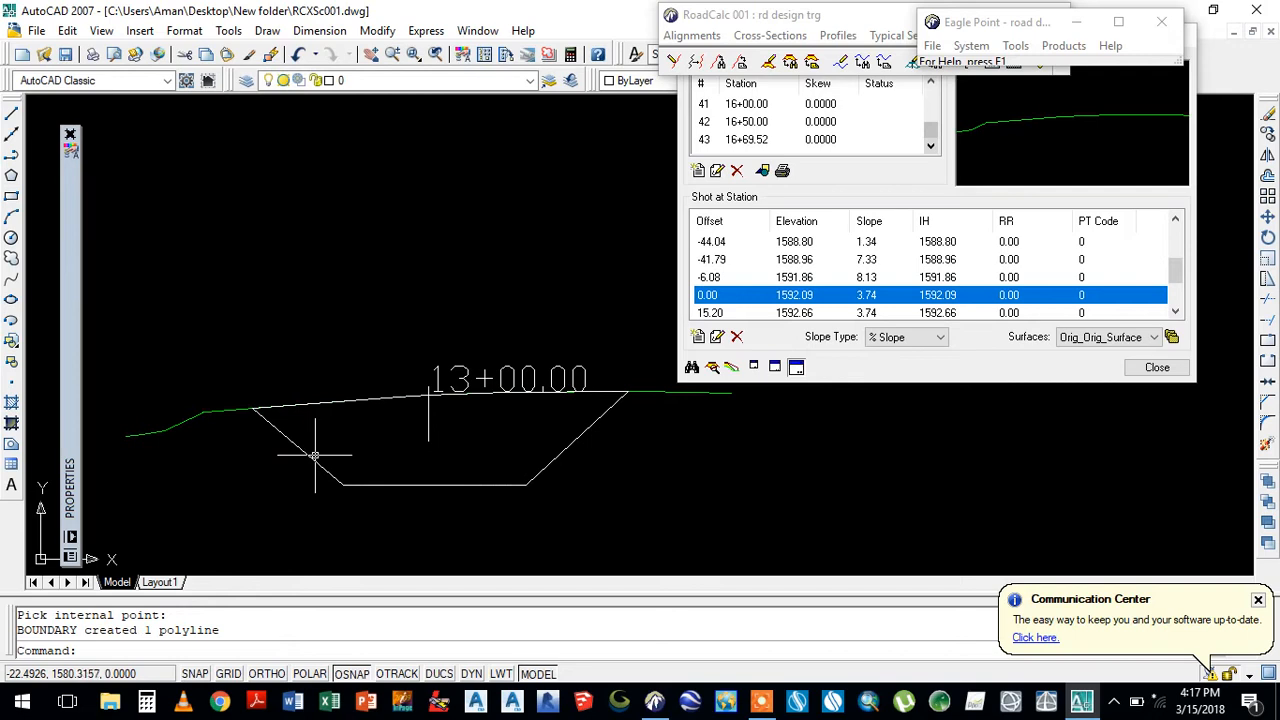
- Examine the geometry properties of the closed cut boundary and return to station 13+00.00 in the station list
{"action": "left_click", "coordinate": [314, 456]}
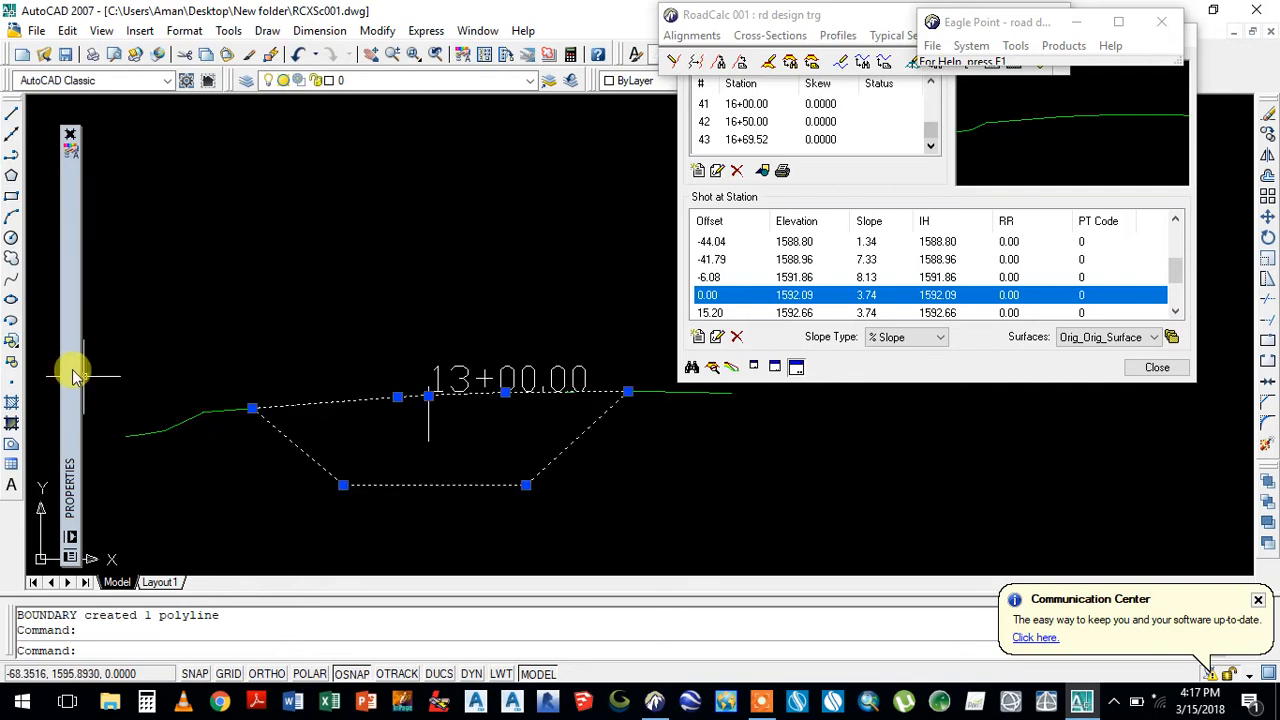
{"action": "mouse_move", "coordinate": [72, 372]}
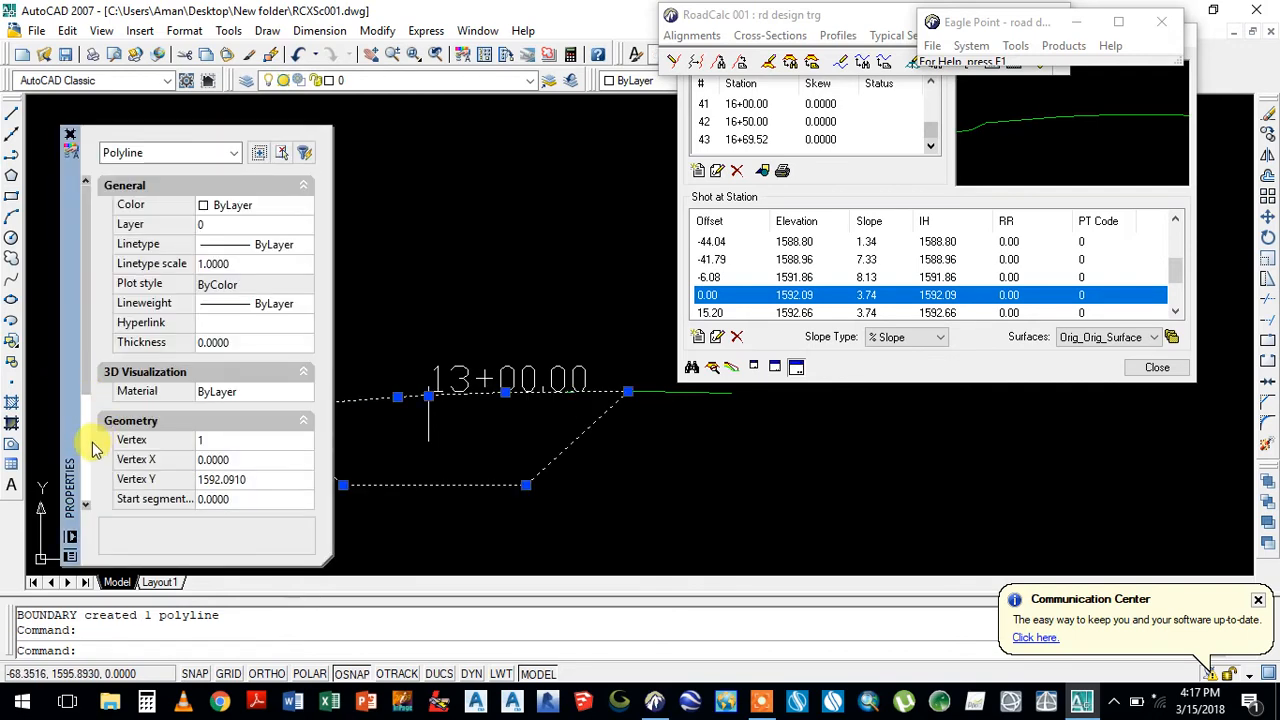
{"action": "scroll", "coordinate": [91, 448], "scroll_direction": "down", "scroll_amount": 5}
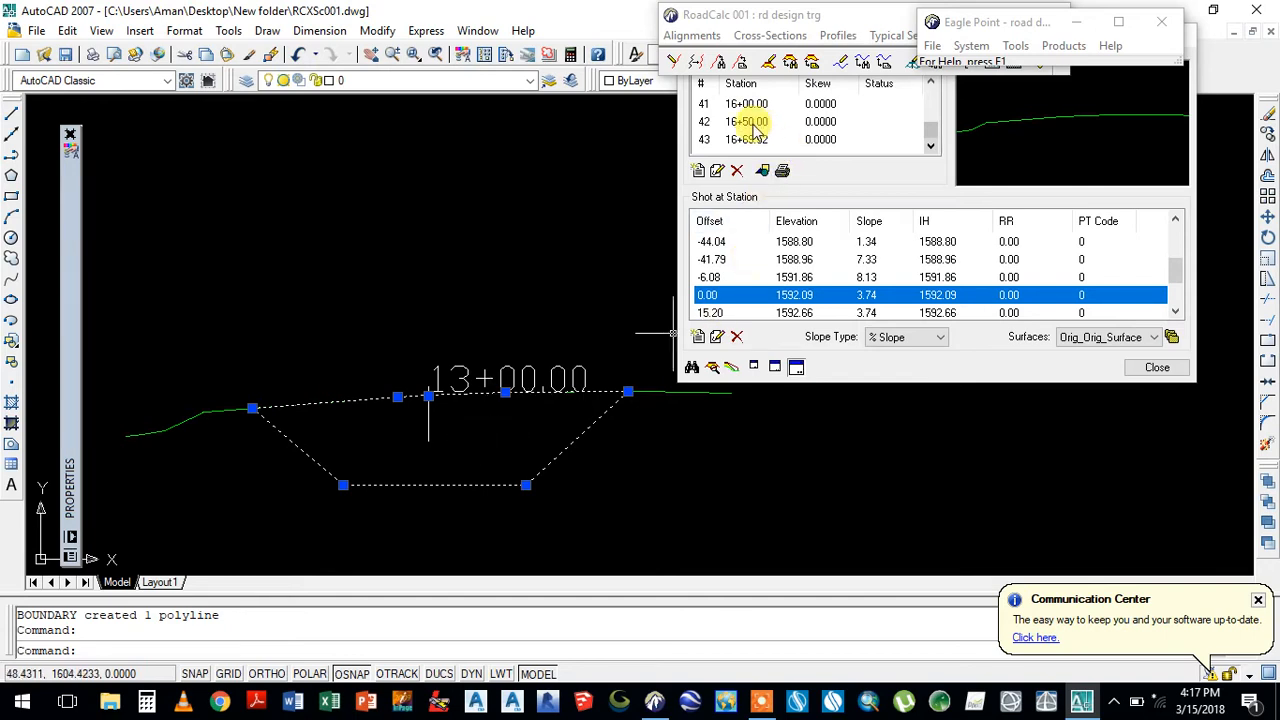
{"action": "left_click_drag", "start_coordinate": [930, 131], "coordinate": [930, 124]}
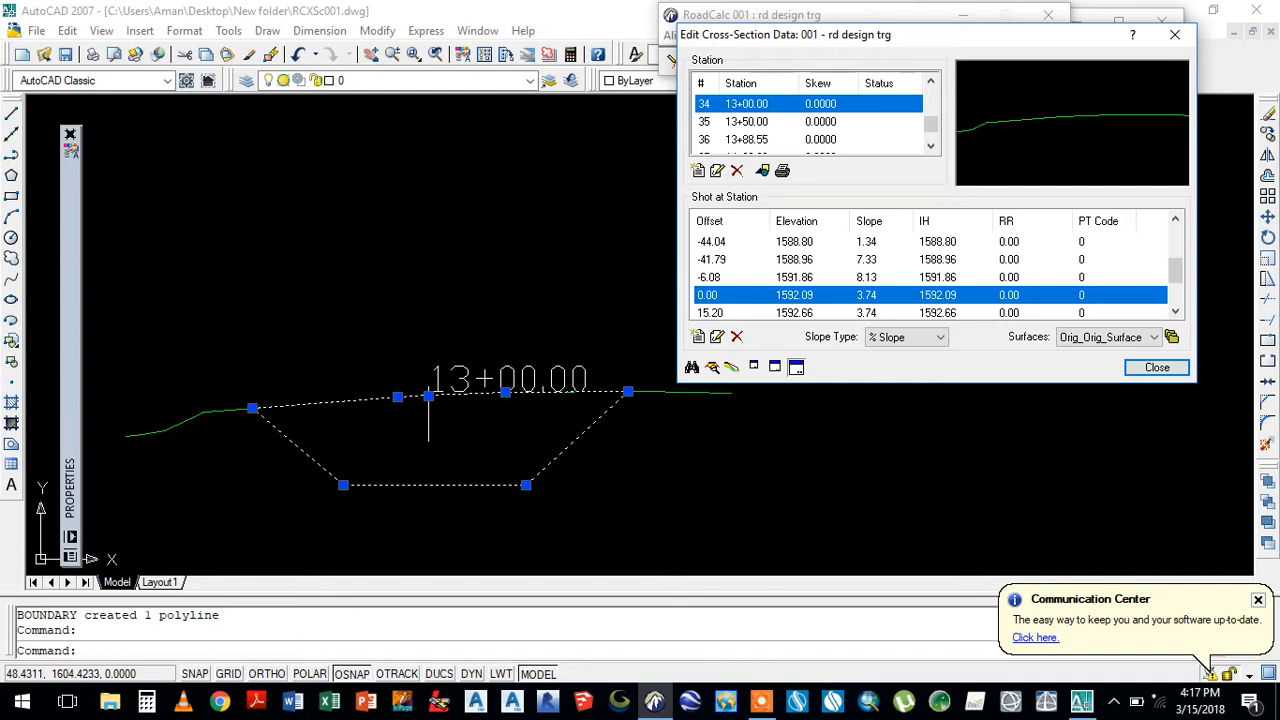
- Clear the boundary selection at 13+00.00 and reopen the cross-section data for editing
{"action": "key", "text": "Escape"}
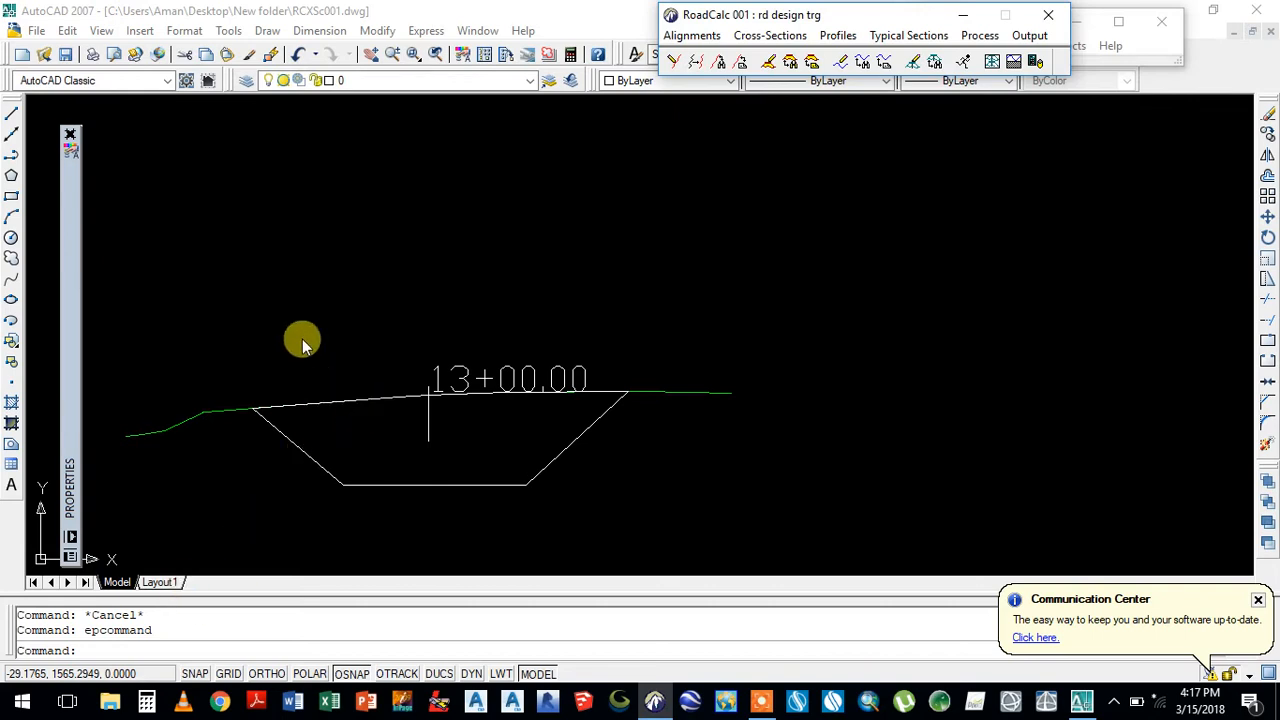
{"action": "left_click", "coordinate": [253, 289]}
{"action": "left_click", "coordinate": [238, 255]}
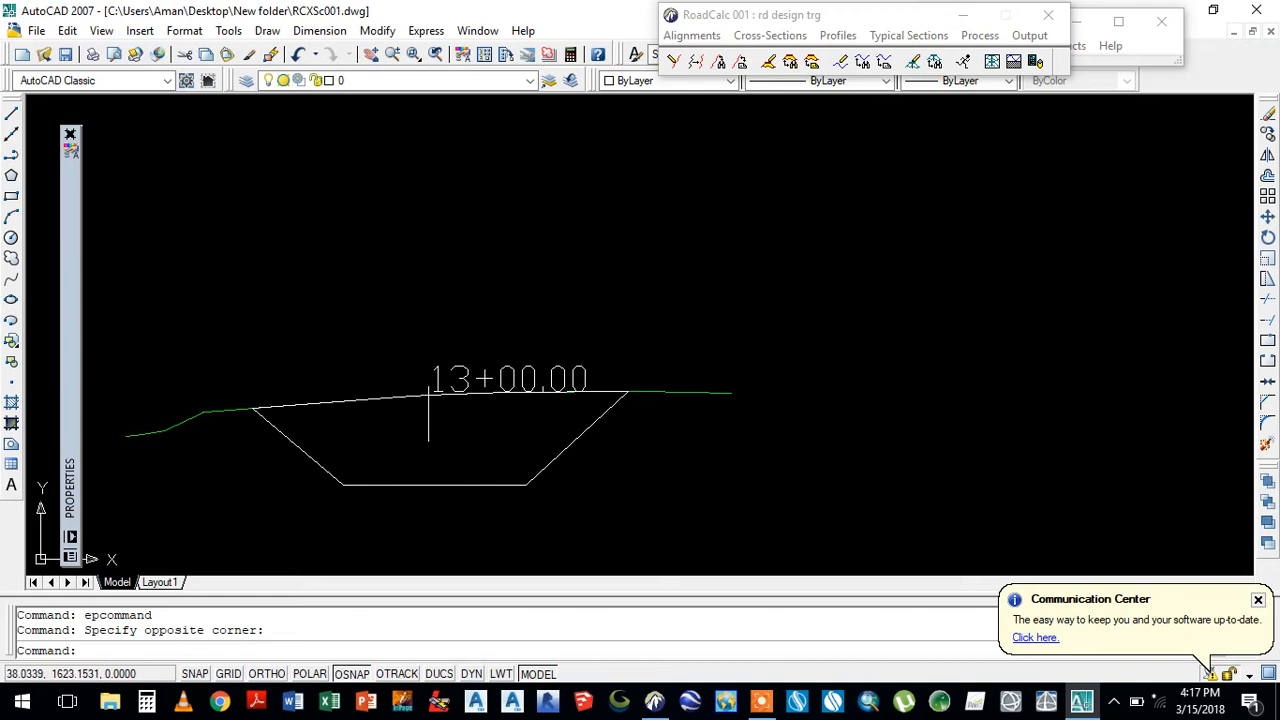
{"action": "left_click", "coordinate": [745, 37]}
{"action": "left_click", "coordinate": [778, 88]}
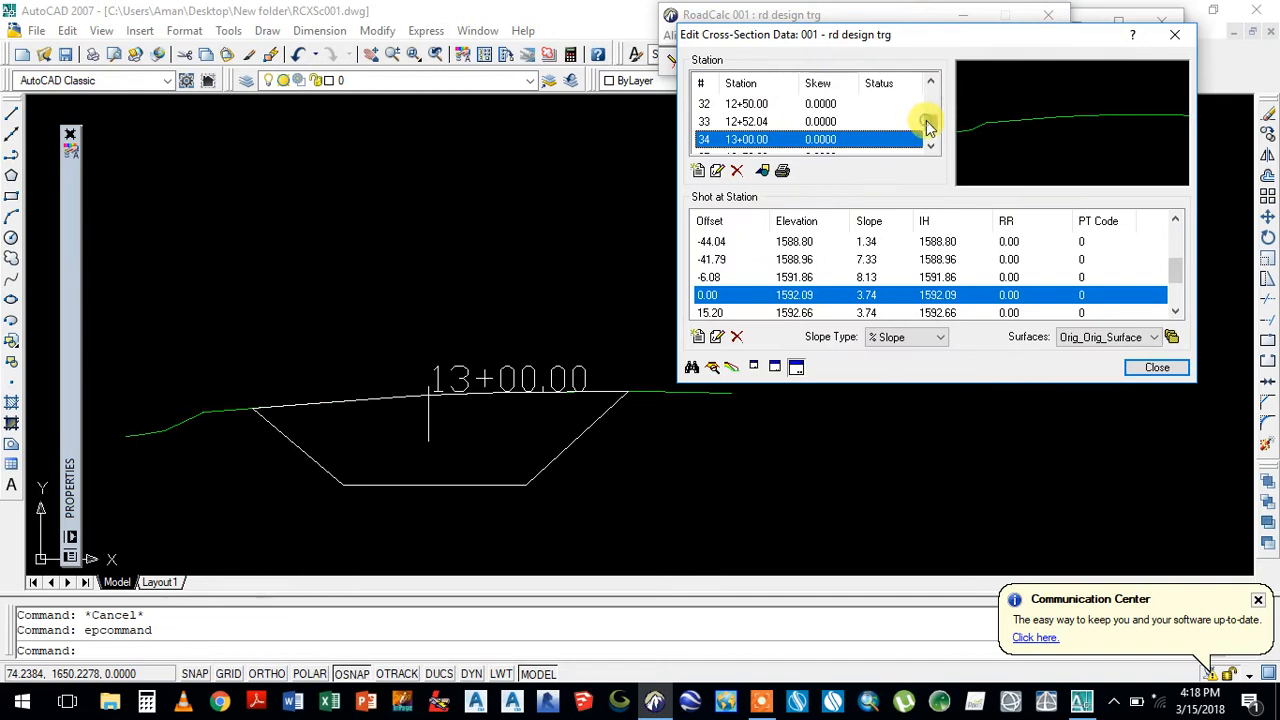
- Review the ground profiles of the stations one by one from 11+00.00 through 16+69.52
{"action": "left_click_drag", "start_coordinate": [928, 125], "coordinate": [923, 114]}
{"action": "left_click", "coordinate": [834, 124]}
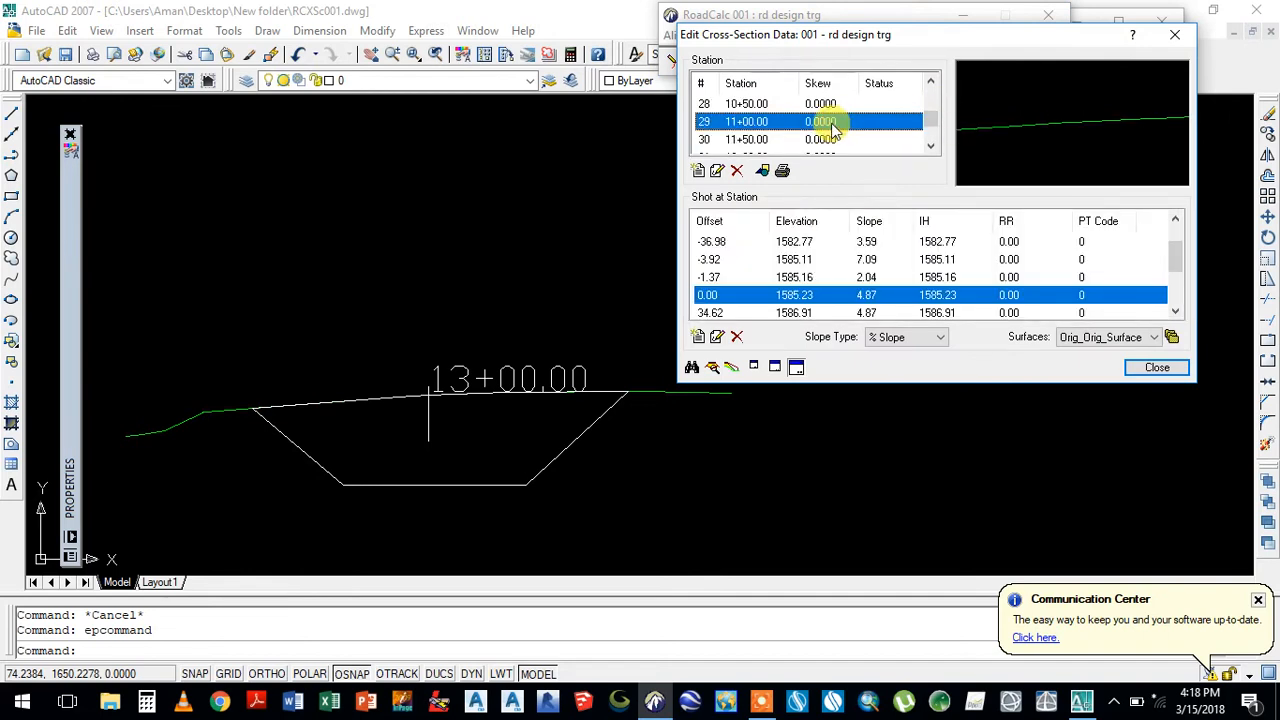
{"action": "key", "text": "Down"}
{"action": "key", "text": "Down"}
{"action": "key", "text": "Down"}
{"action": "key", "text": "Down"}
{"action": "key", "text": "Down"}
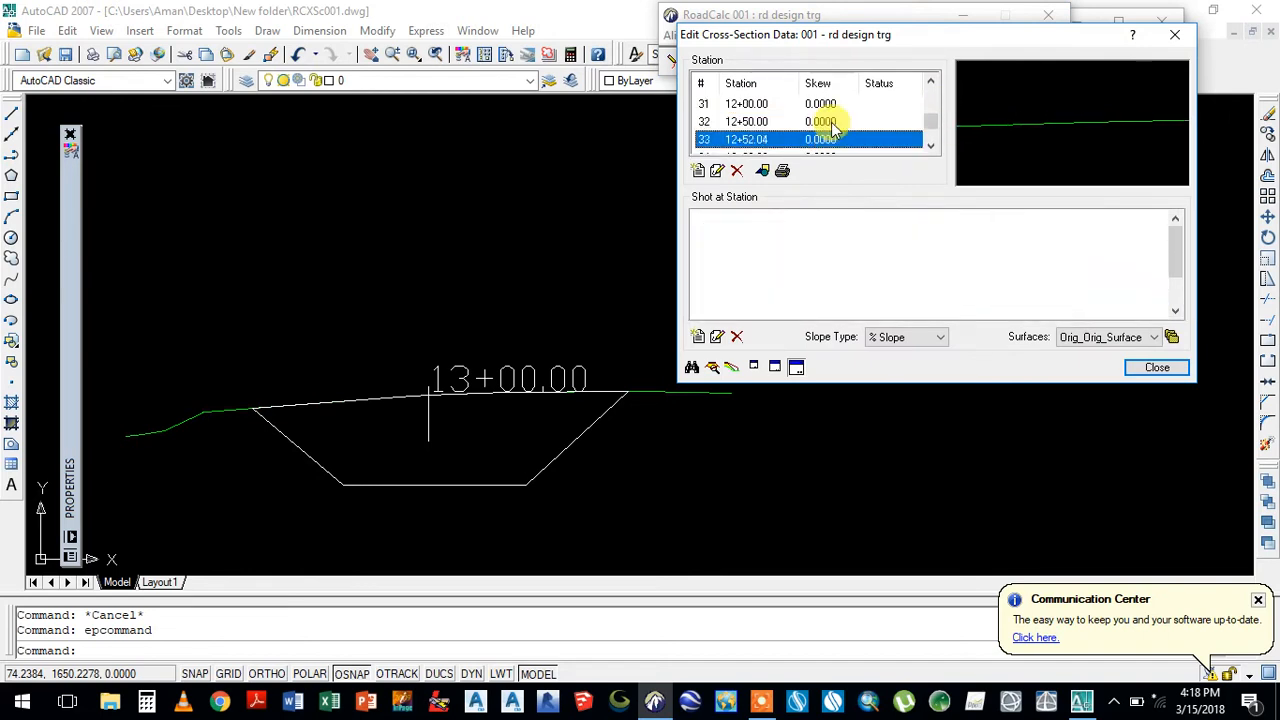
{"action": "key", "text": "Down"}
{"action": "key", "text": "Down"}
{"action": "key", "text": "Down"}
{"action": "key", "text": "Down"}
{"action": "key", "text": "Down"}
{"action": "key", "text": "Down"}
{"action": "key", "text": "Down"}
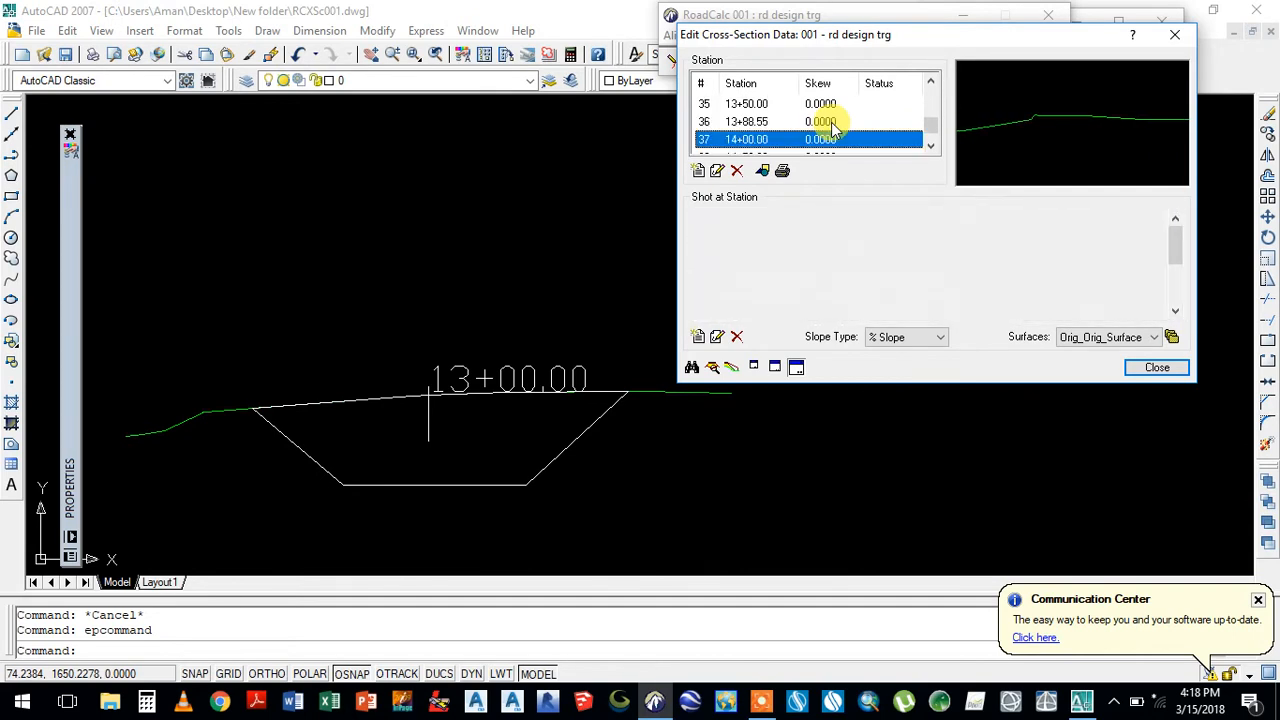
{"action": "key", "text": "Down"}
{"action": "key", "text": "Down"}
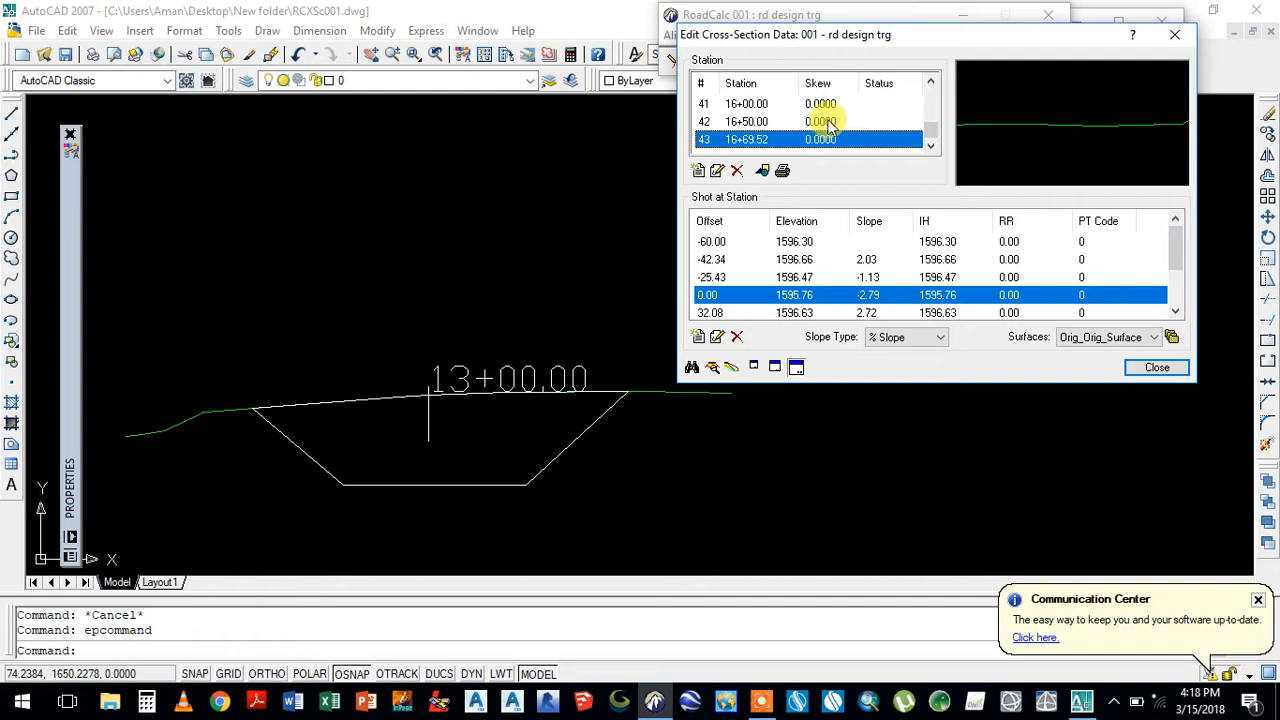
- Erase the cut boundary and sketched polylines at 13+00.00 and close the section drawing without saving
{"action": "left_click", "coordinate": [595, 435]}
{"action": "left_click", "coordinate": [569, 417]}
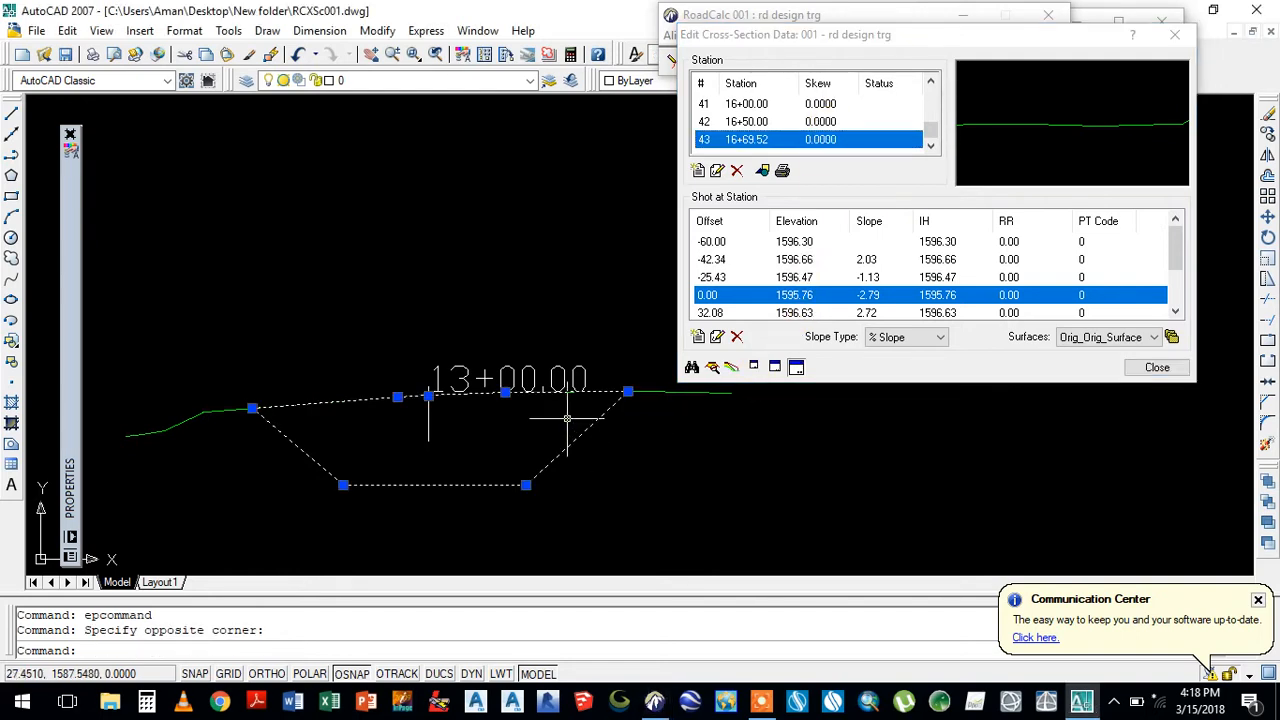
{"action": "key", "text": "Delete"}
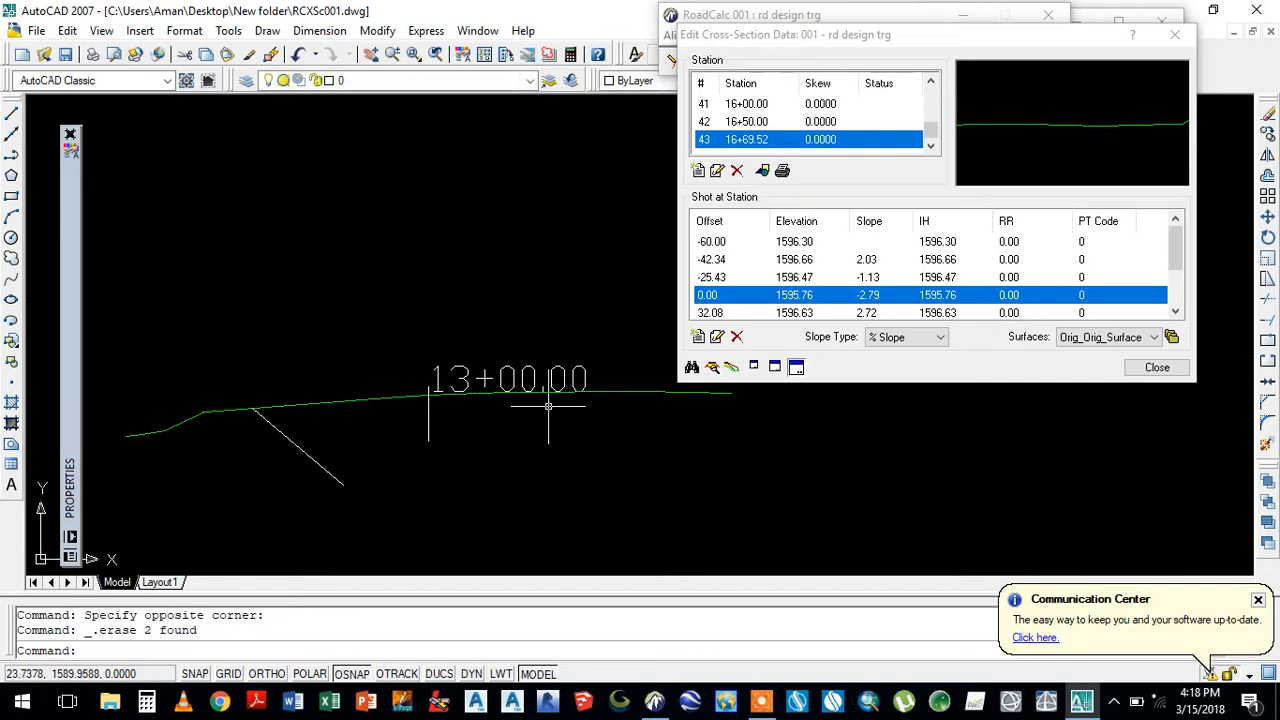
{"action": "left_click", "coordinate": [384, 480]}
{"action": "left_click", "coordinate": [314, 534]}
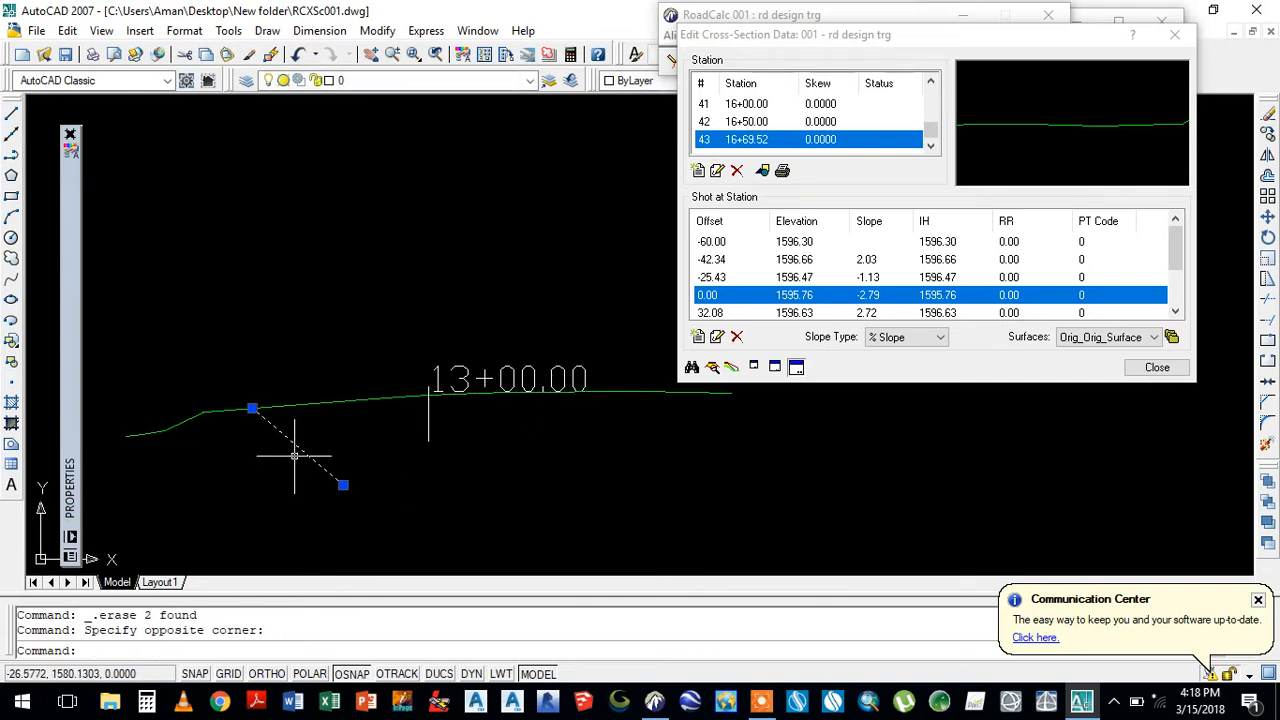
{"action": "key", "text": "Delete"}
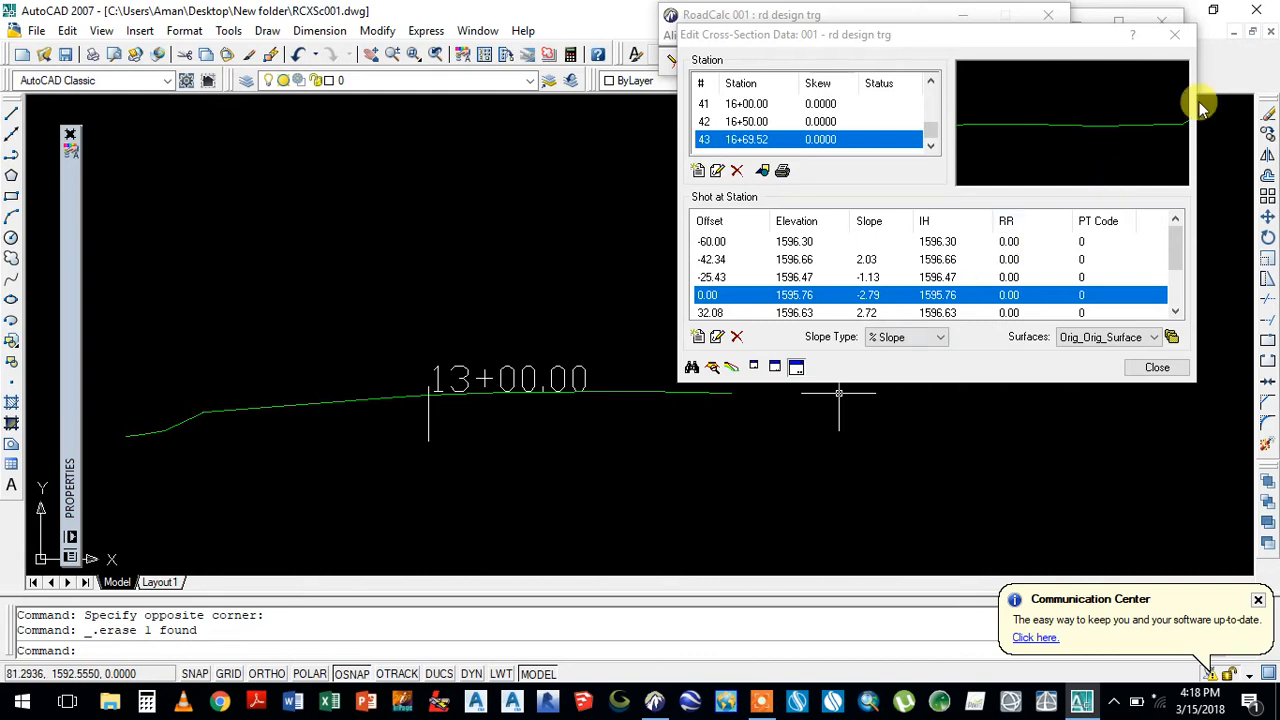
{"action": "left_click", "coordinate": [1268, 34]}
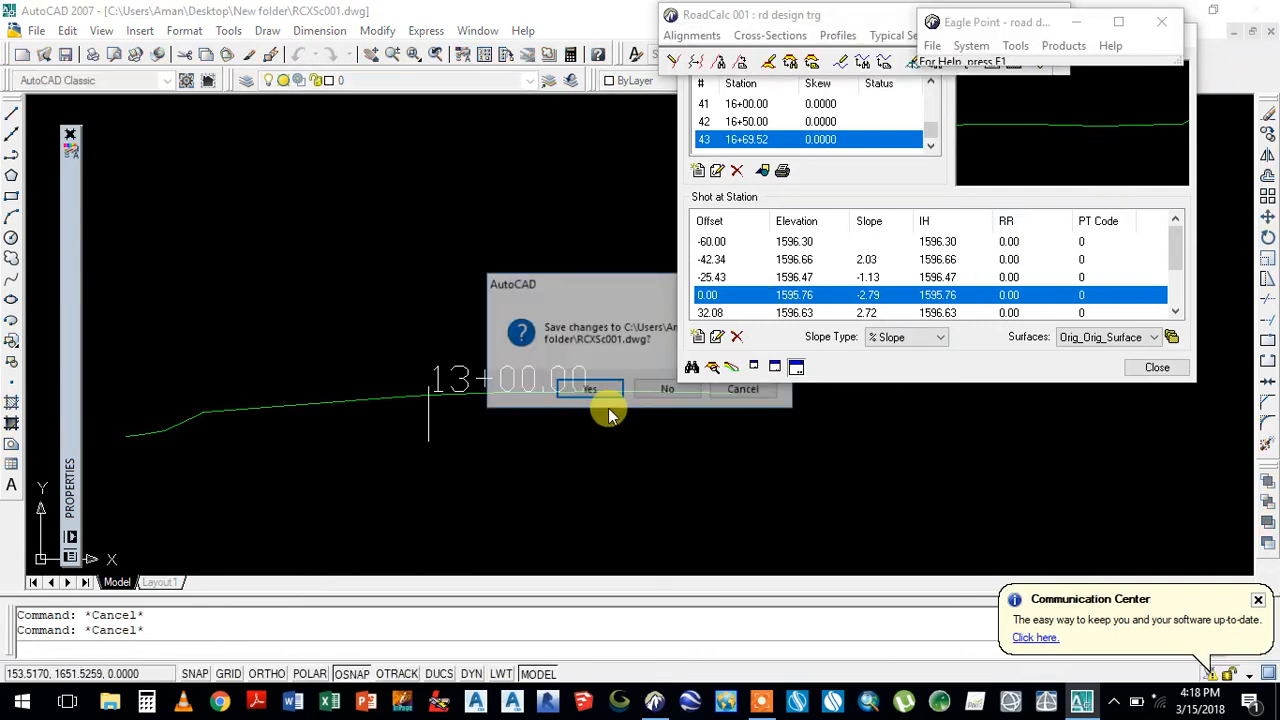
{"action": "left_click", "coordinate": [660, 392]}
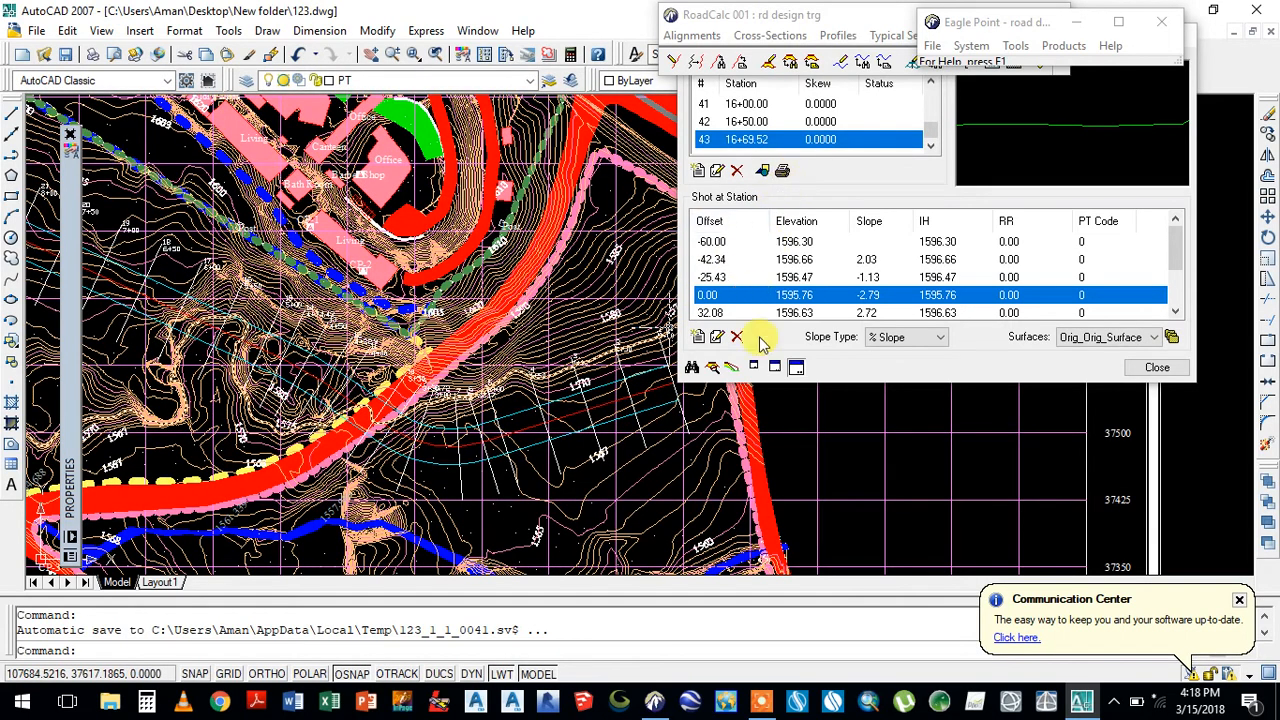
- Set up a cross-section report for stations 0+00.00 to 16+69.52, including I.H./R.R., PT codes and surface extensions
{"action": "left_click", "coordinate": [782, 174]}
{"action": "left_click", "coordinate": [782, 172]}
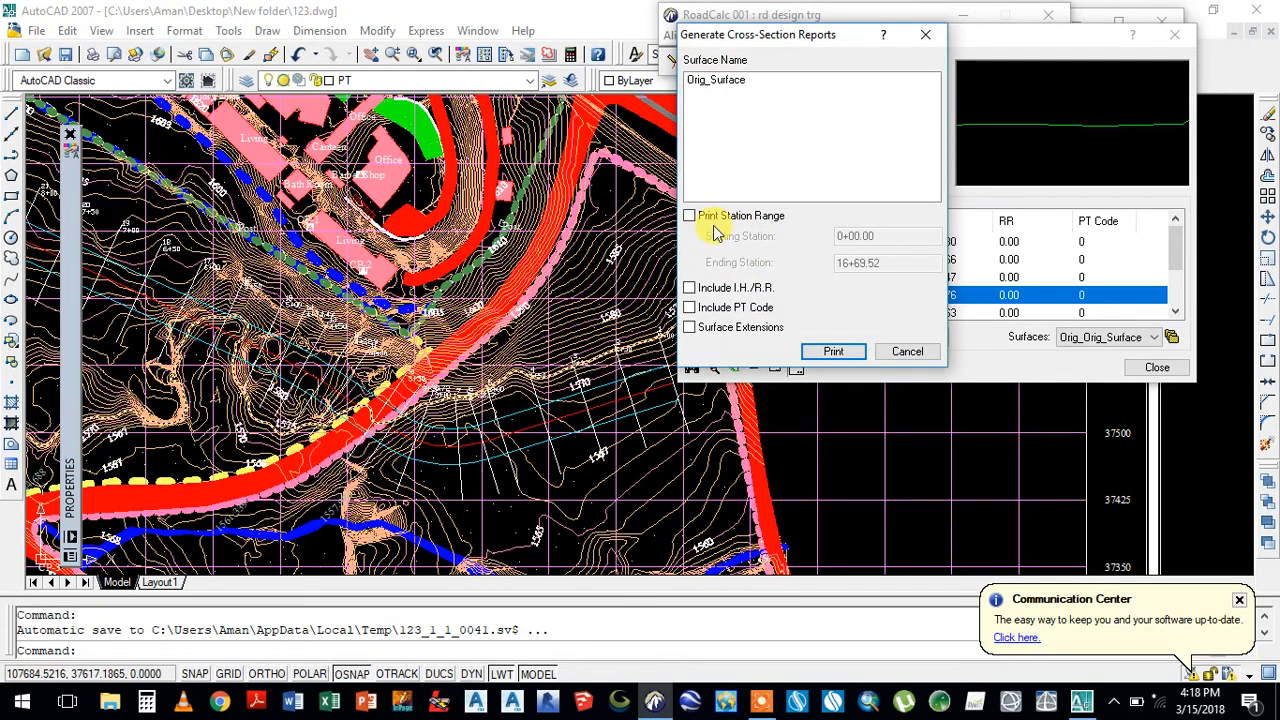
{"action": "left_click_drag", "start_coordinate": [733, 38], "coordinate": [537, 21]}
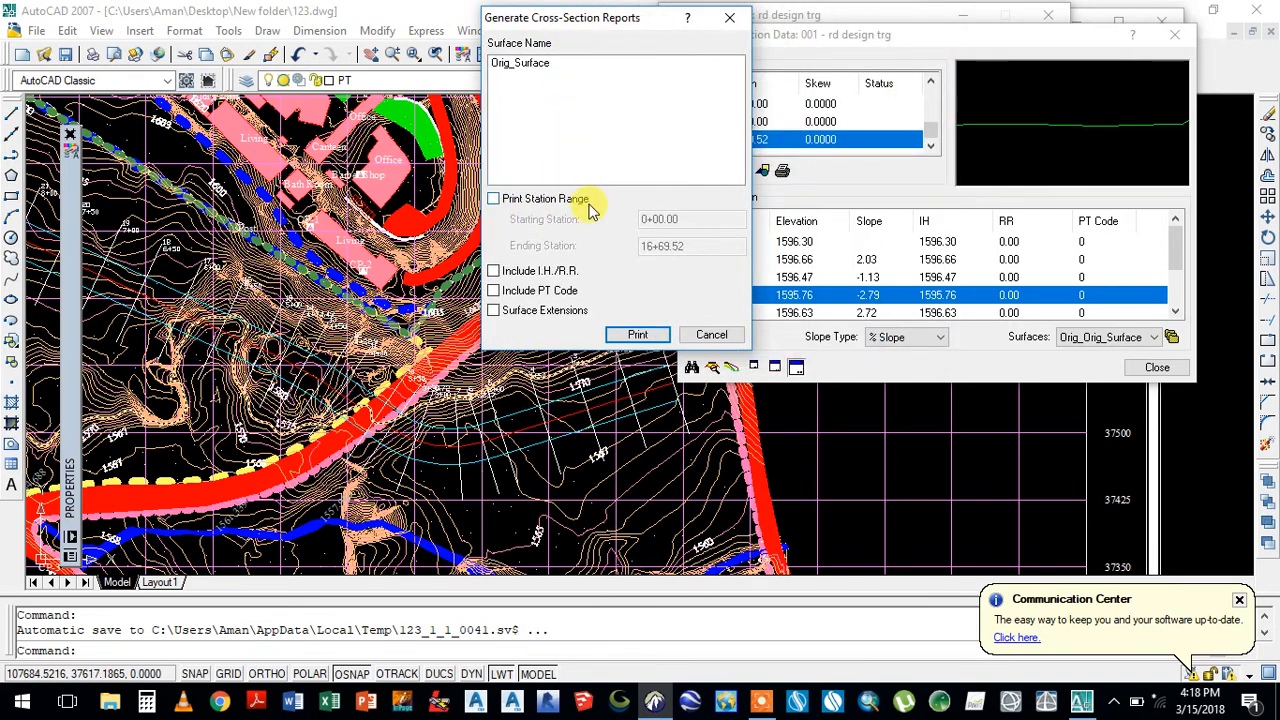
{"action": "left_click", "coordinate": [493, 198]}
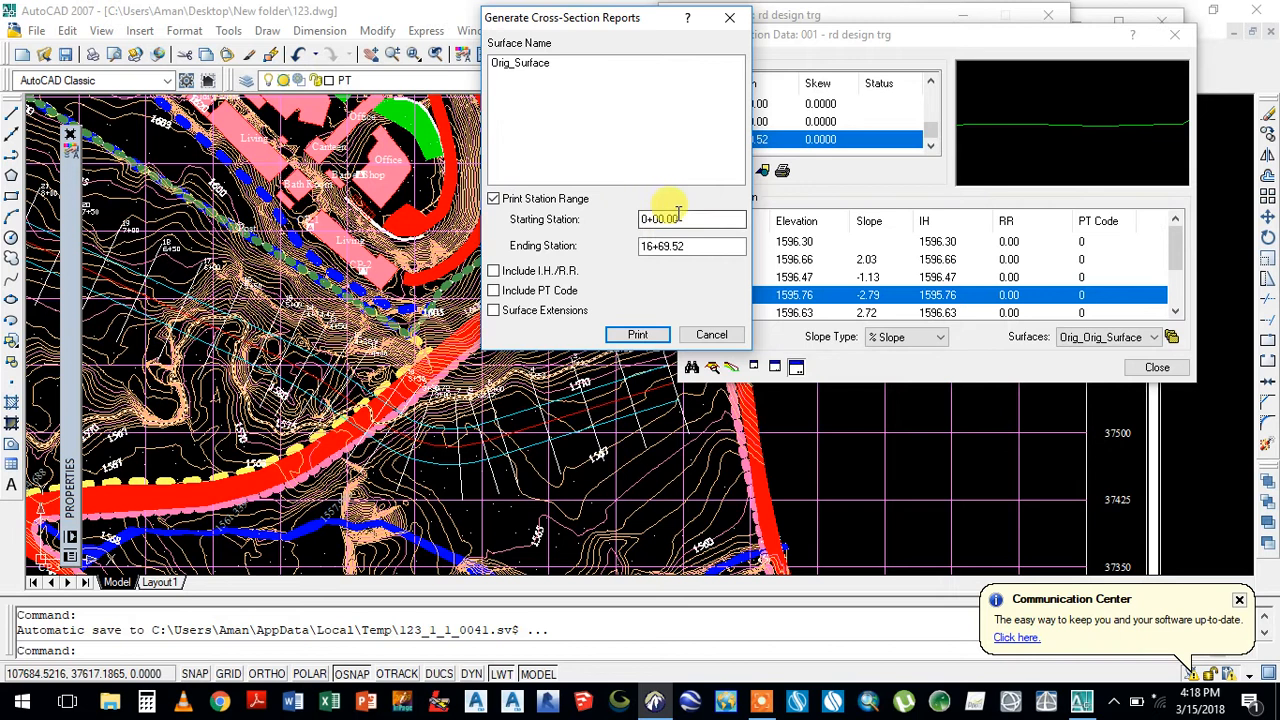
{"action": "left_click", "coordinate": [717, 246]}
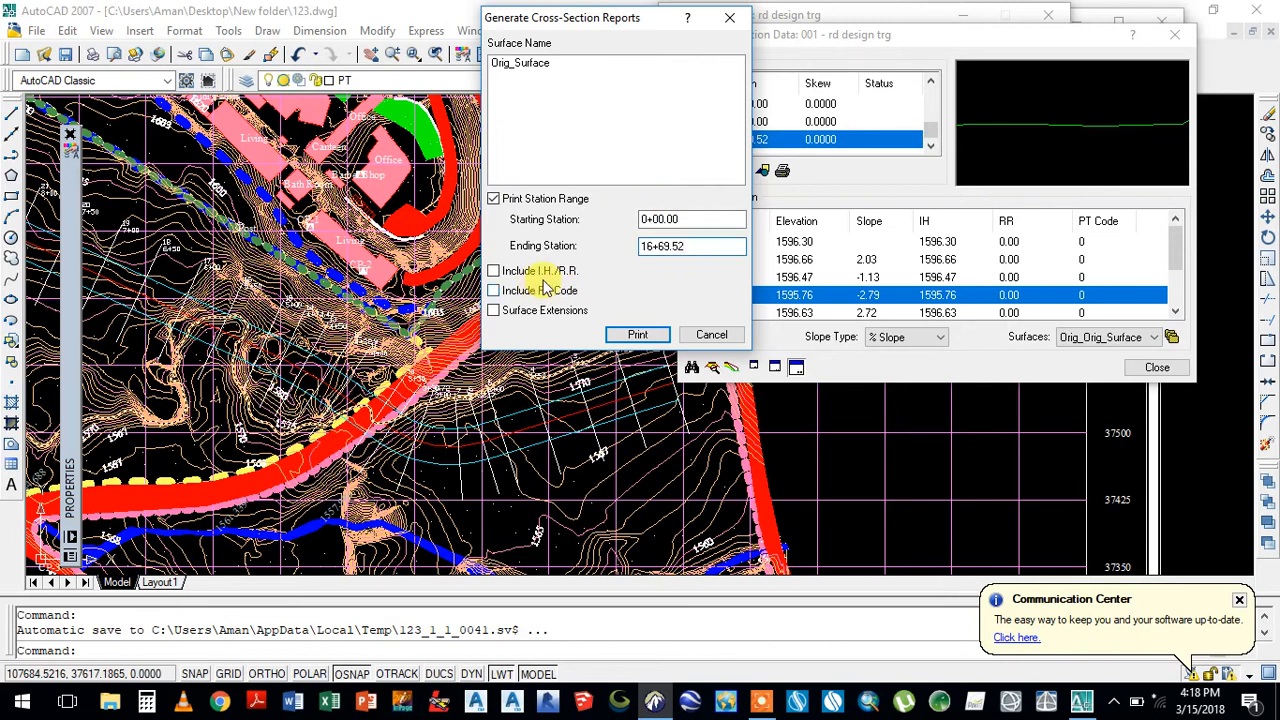
{"action": "left_click", "coordinate": [493, 272]}
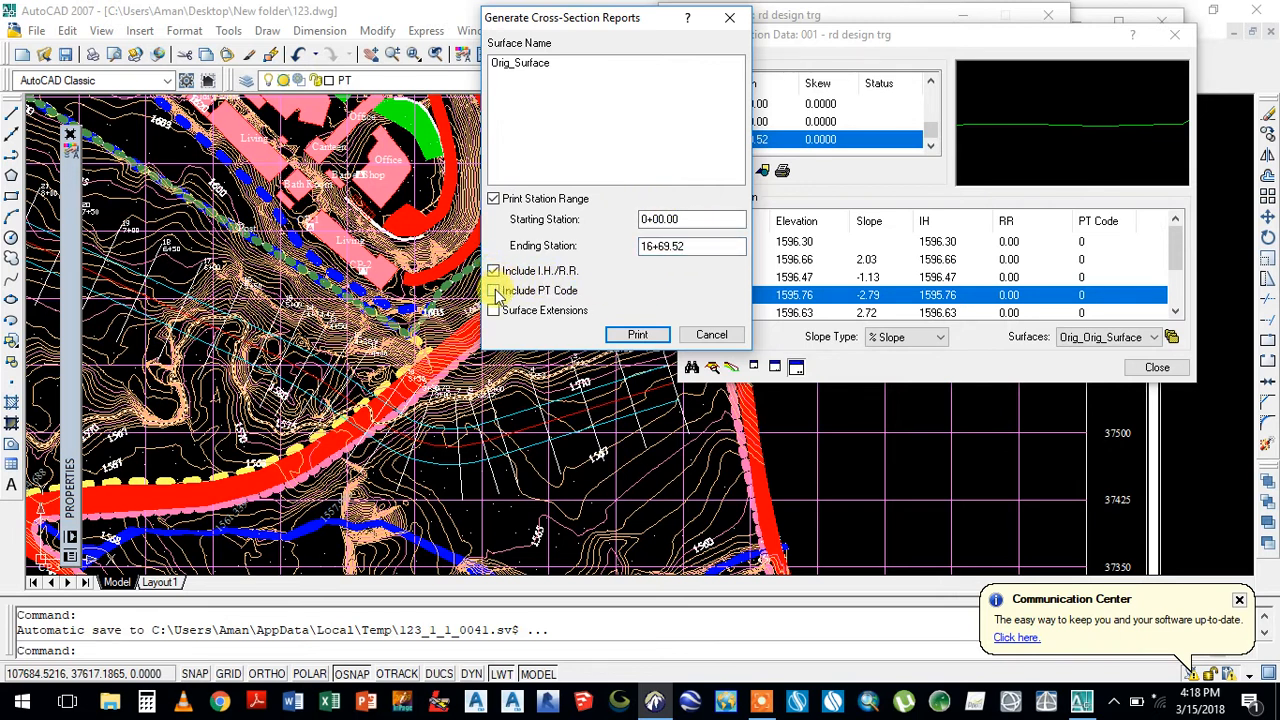
{"action": "left_click", "coordinate": [494, 291]}
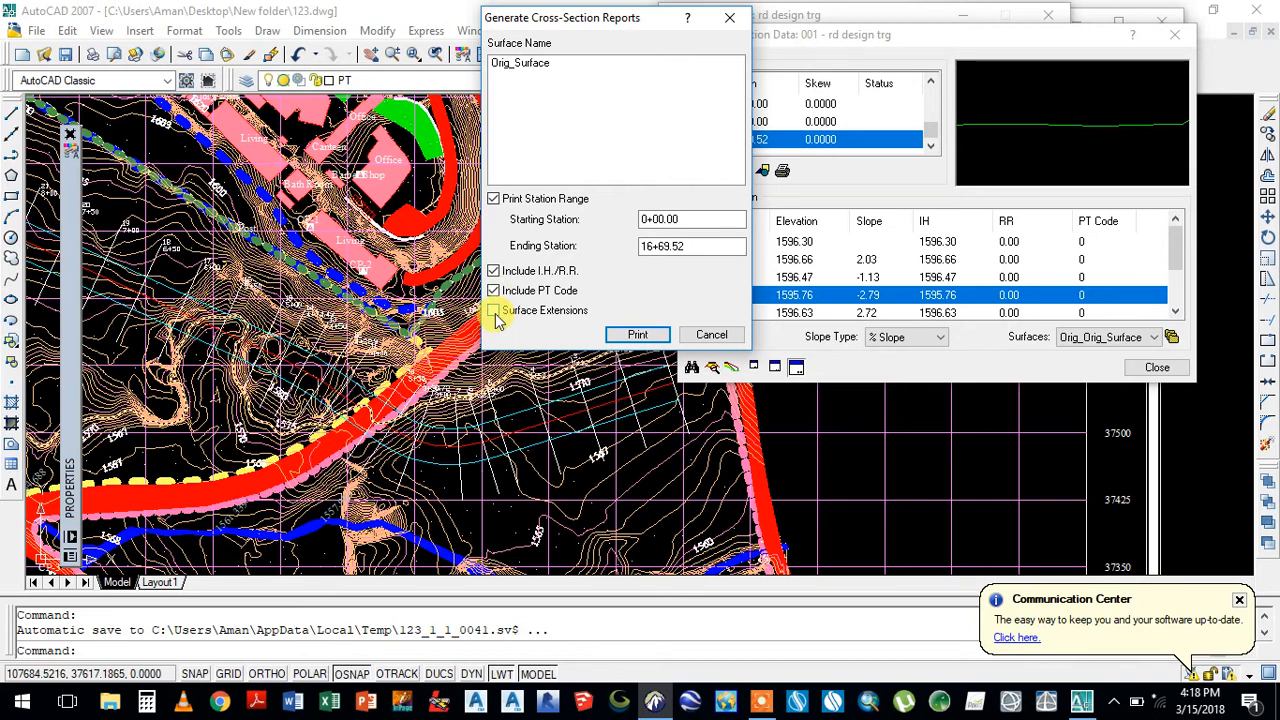
{"action": "left_click", "coordinate": [493, 311]}
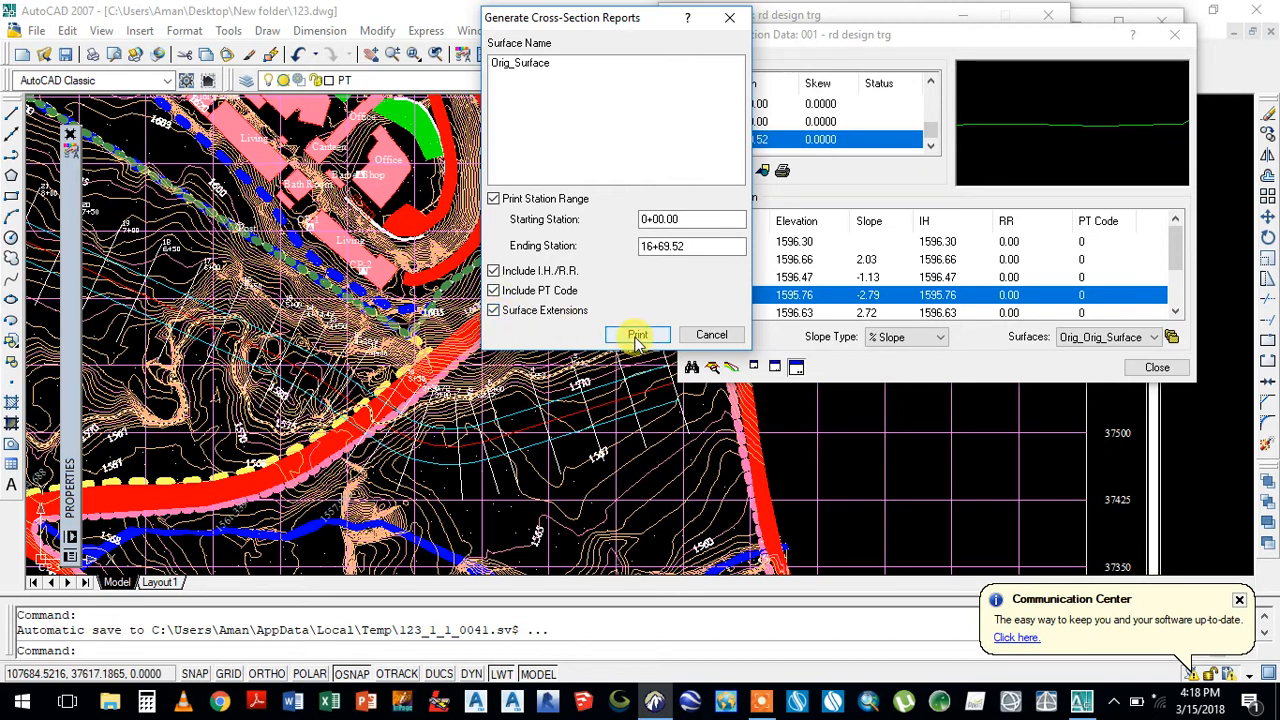
- Try to print the surface extensions and the cross-section report without a surface selected
{"action": "left_click", "coordinate": [637, 334]}
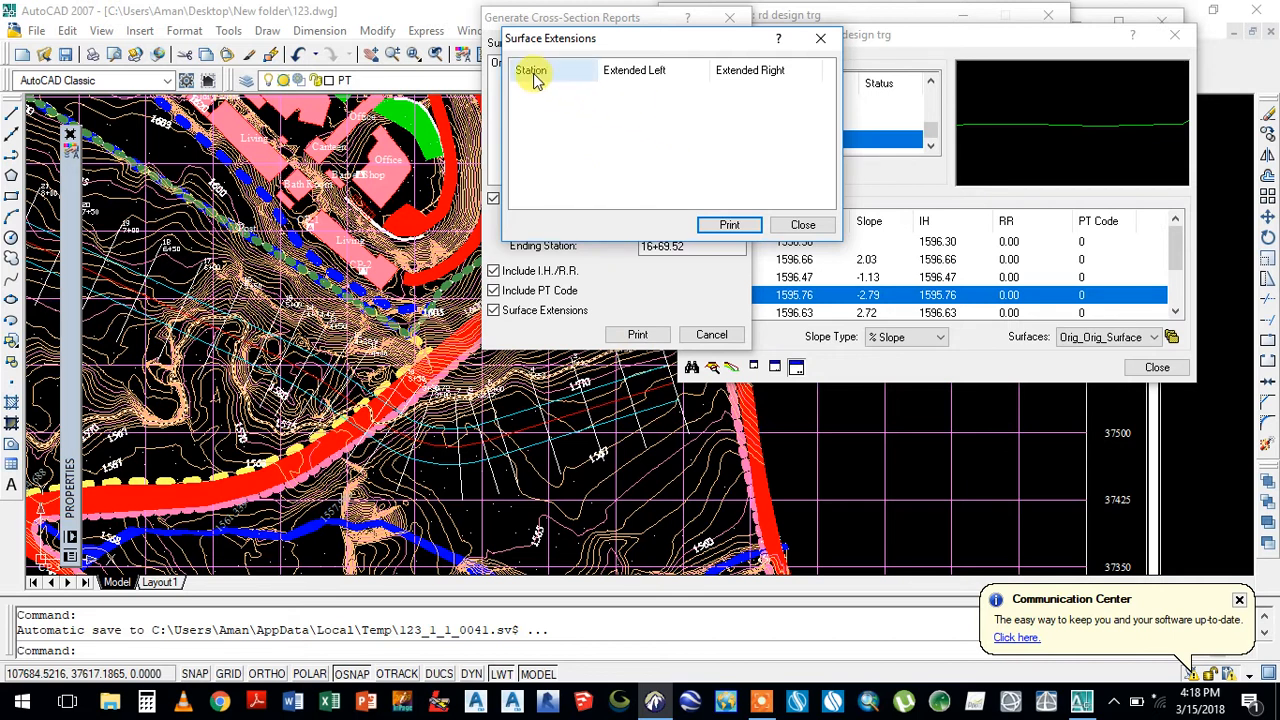
{"action": "left_click", "coordinate": [731, 225]}
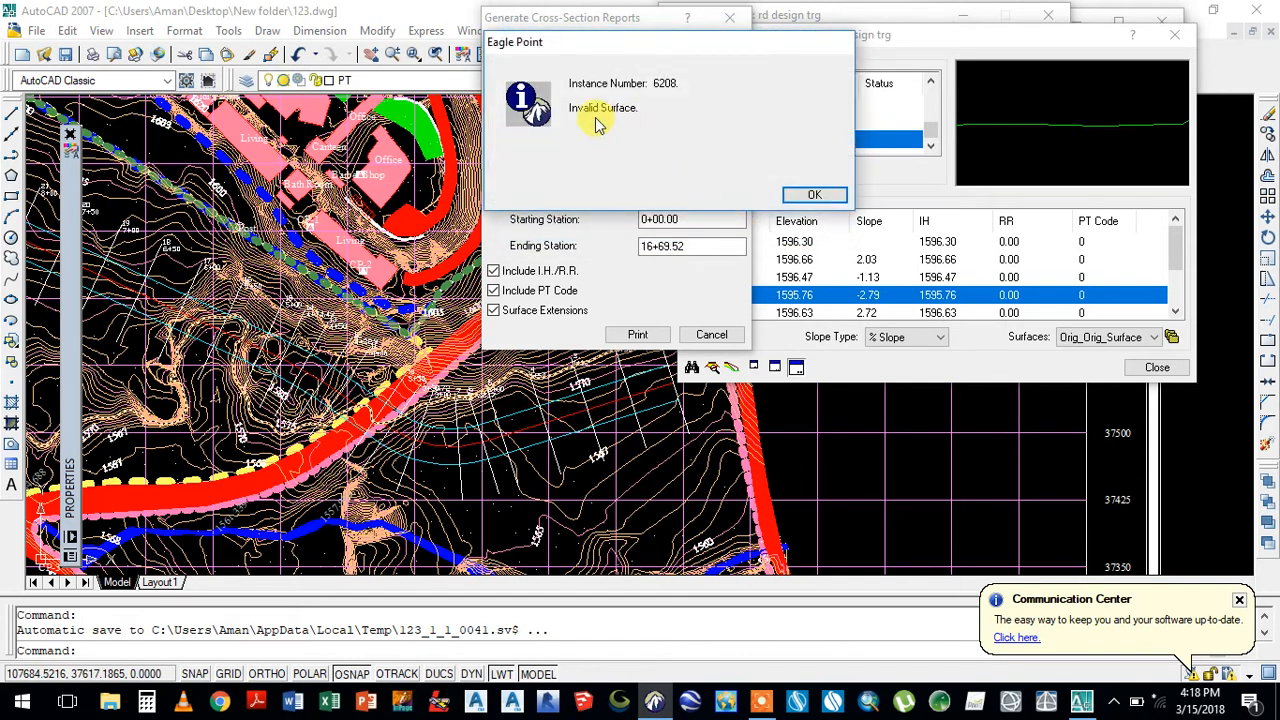
{"action": "left_click", "coordinate": [791, 193]}
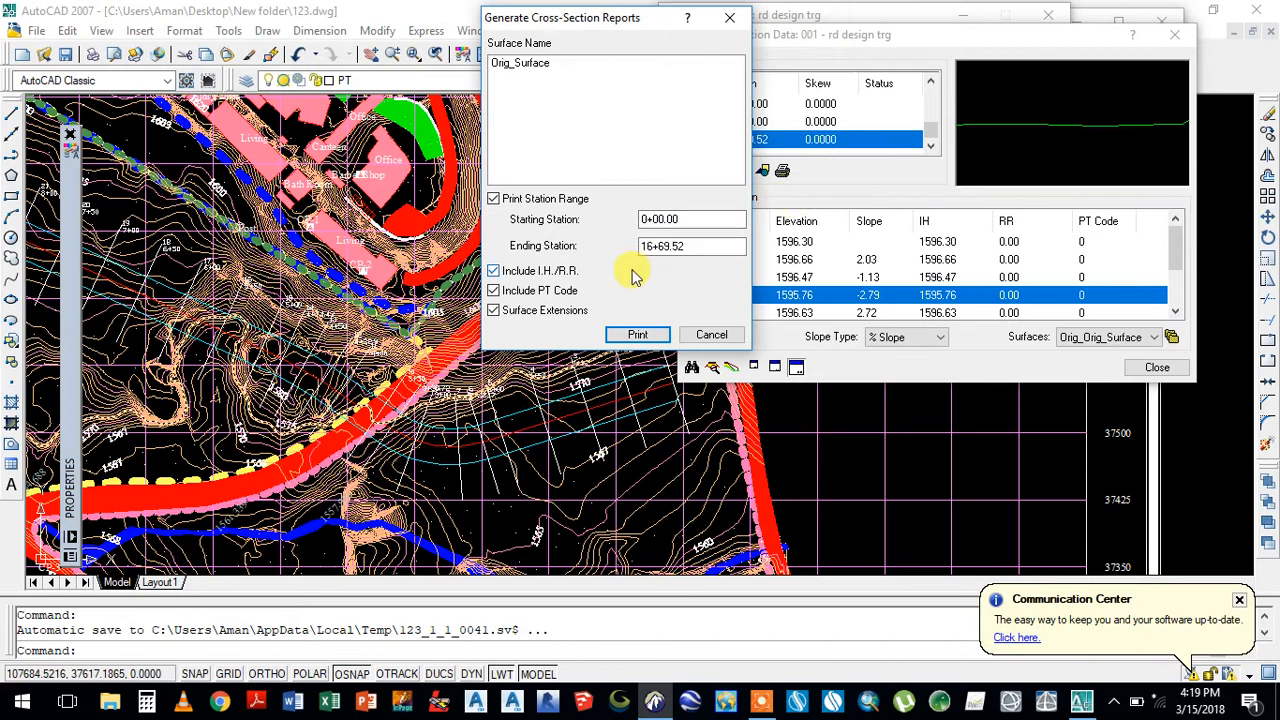
- Select Orig_Surface and try to print the report again, agreeing to create the missing output directory
{"action": "left_click", "coordinate": [515, 66]}
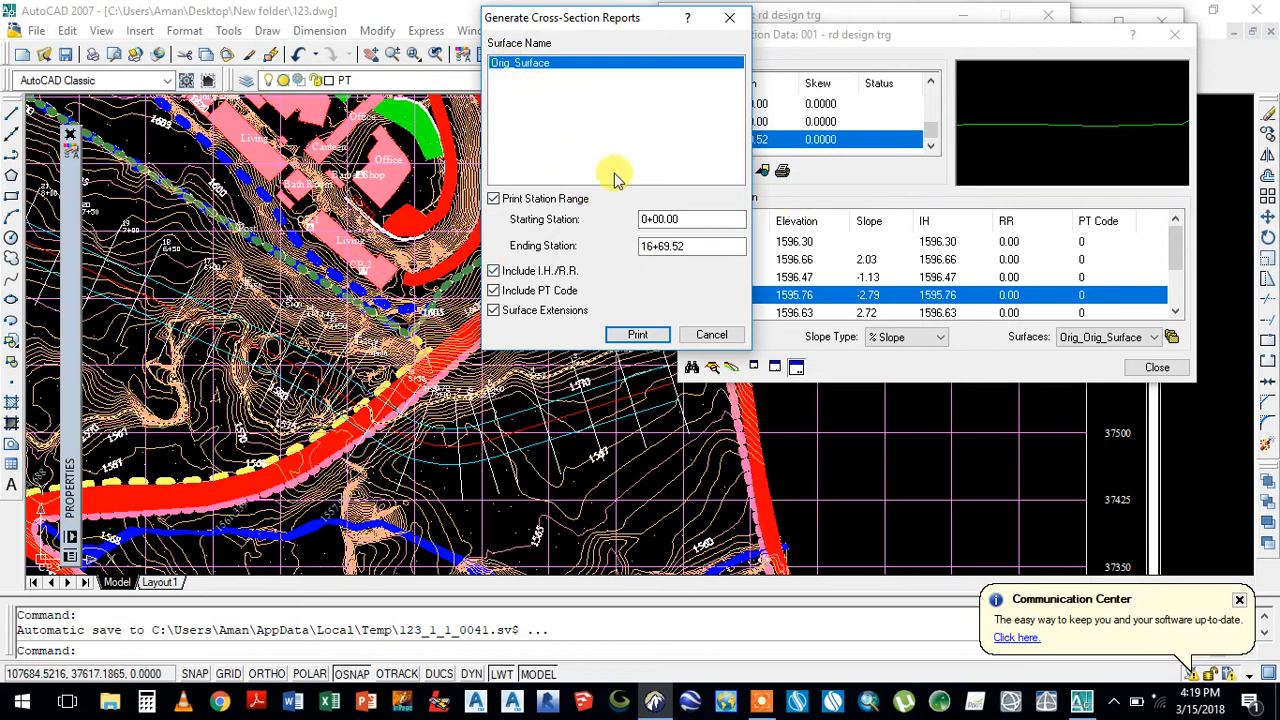
{"action": "left_click", "coordinate": [651, 333]}
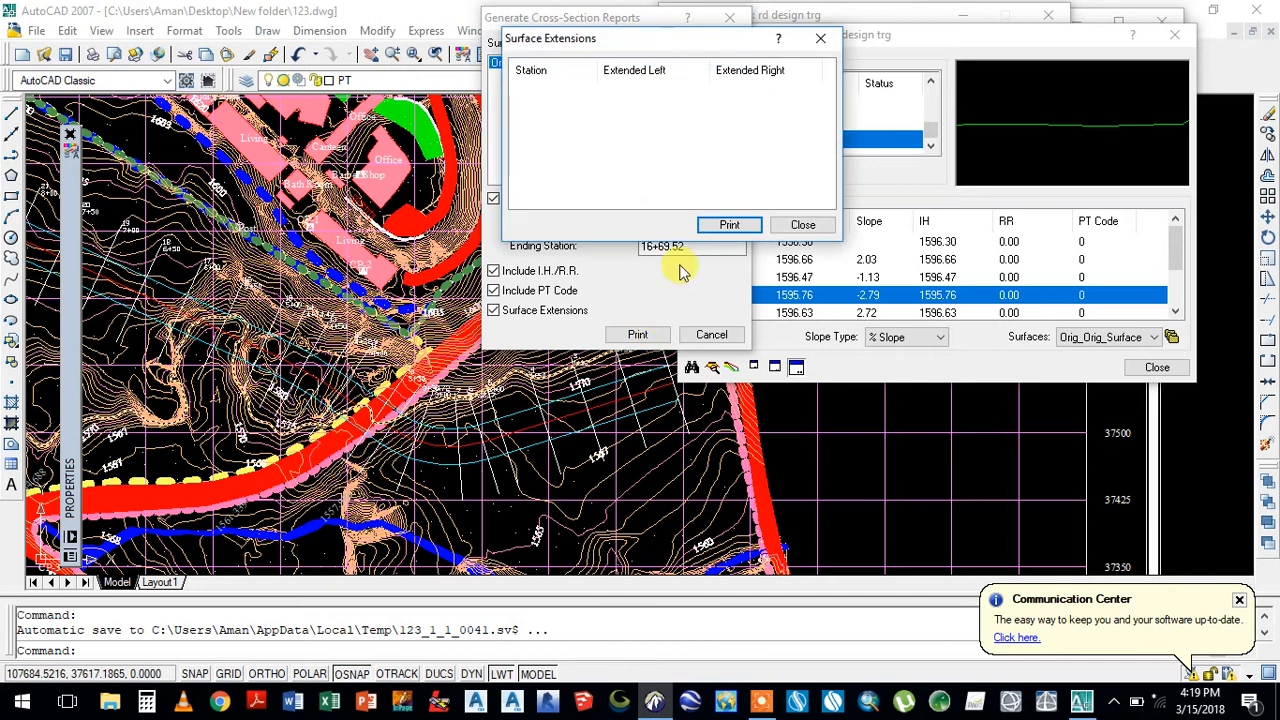
{"action": "left_click", "coordinate": [730, 223]}
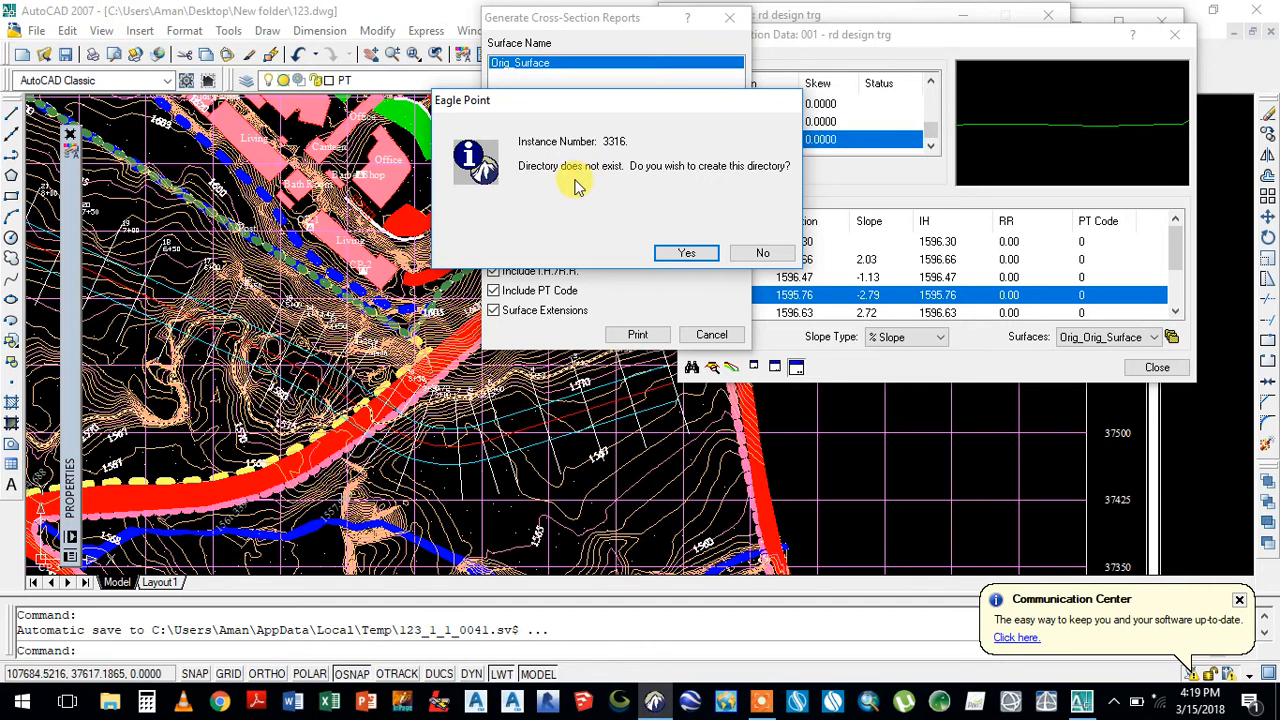
{"action": "left_click", "coordinate": [690, 255]}
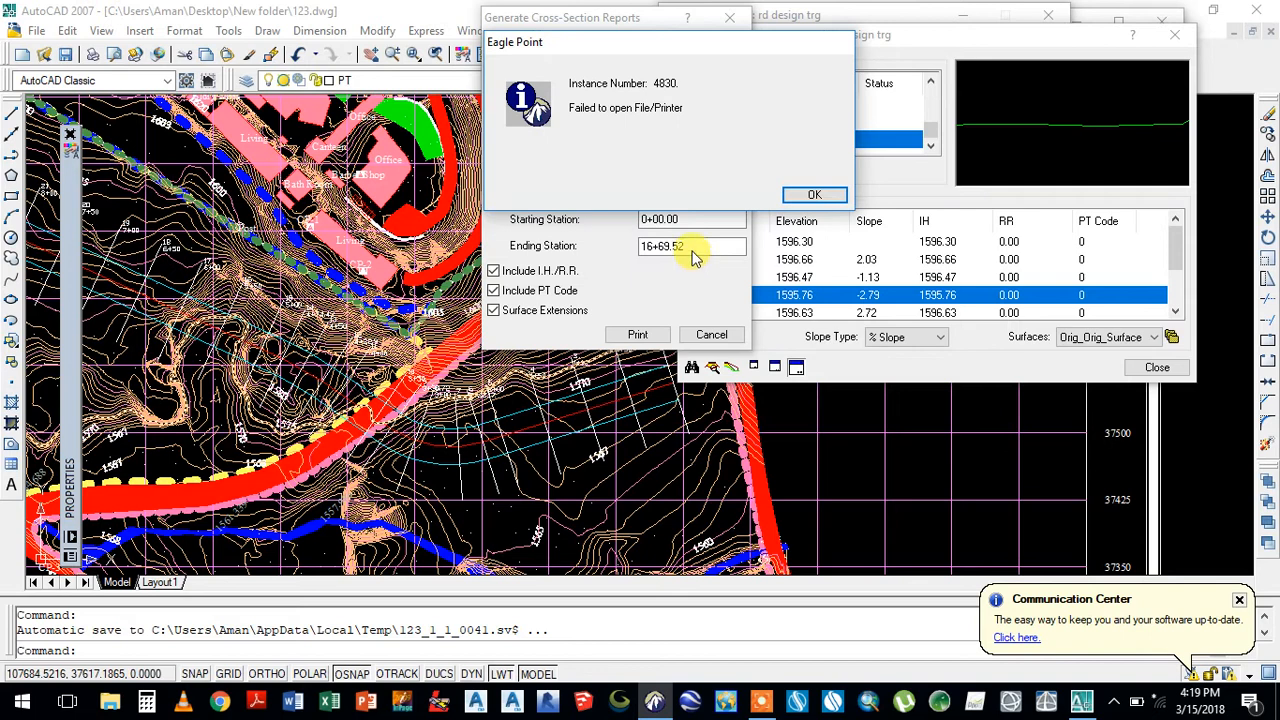
{"action": "left_click", "coordinate": [792, 195]}
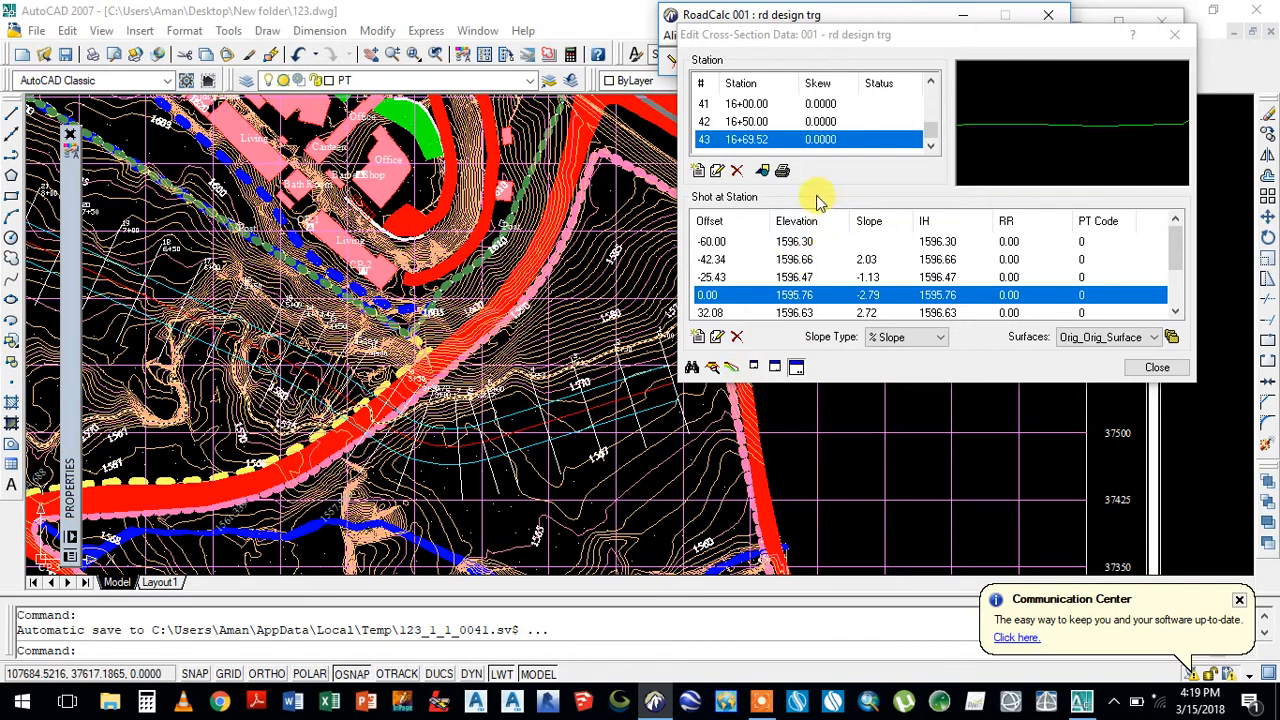
- Open the cross-section query for station 0+00.00 and place the data editor beside the query graphic
{"action": "left_click_drag", "start_coordinate": [929, 130], "coordinate": [918, 80]}
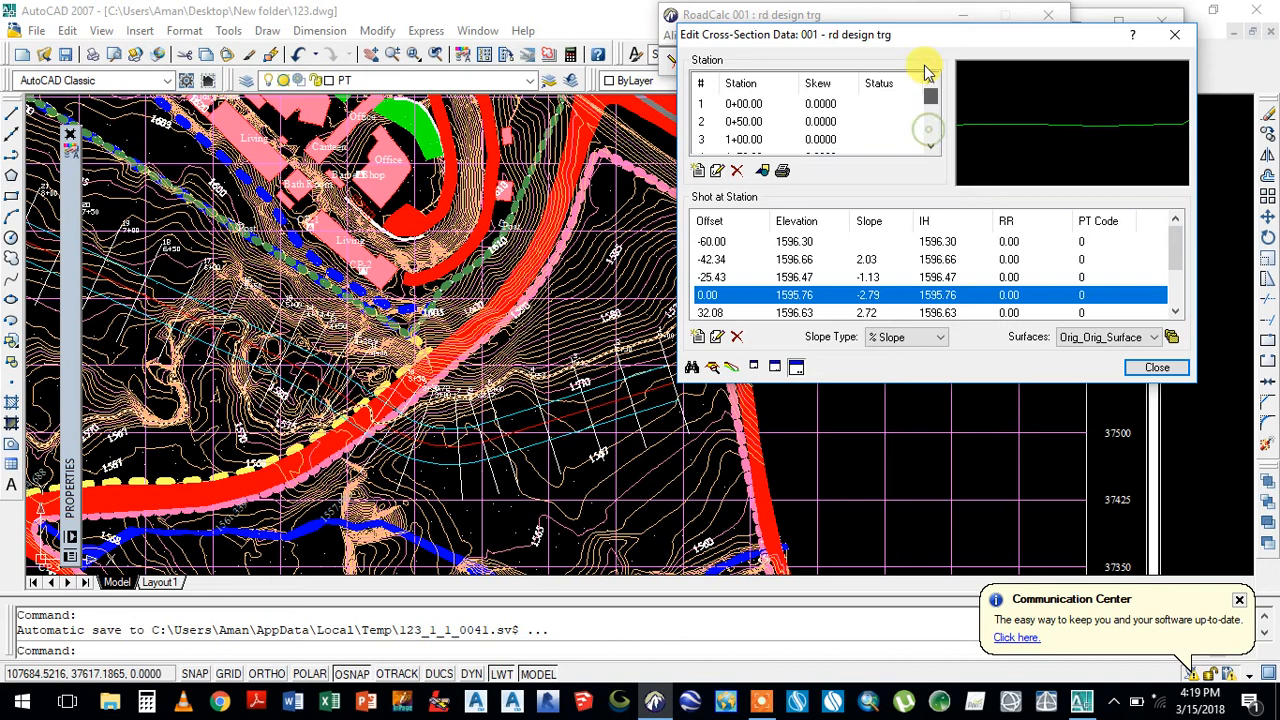
{"action": "left_click", "coordinate": [773, 108]}
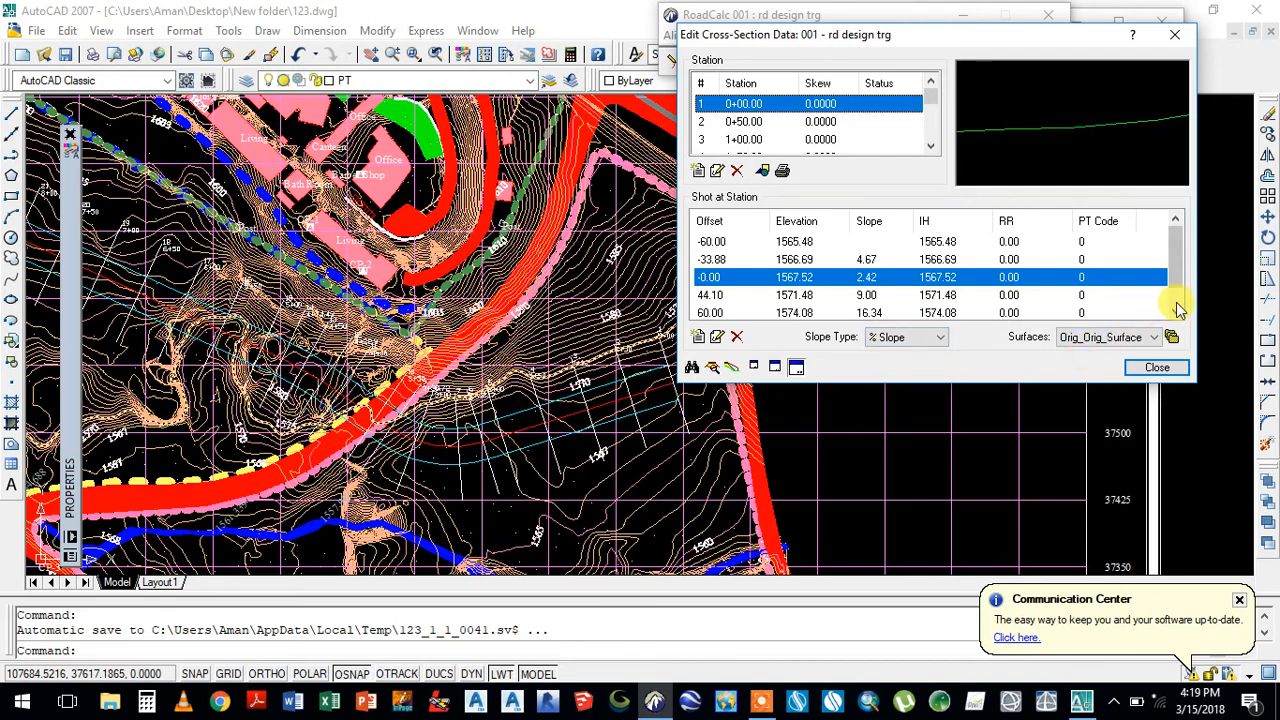
{"action": "left_click", "coordinate": [712, 368]}
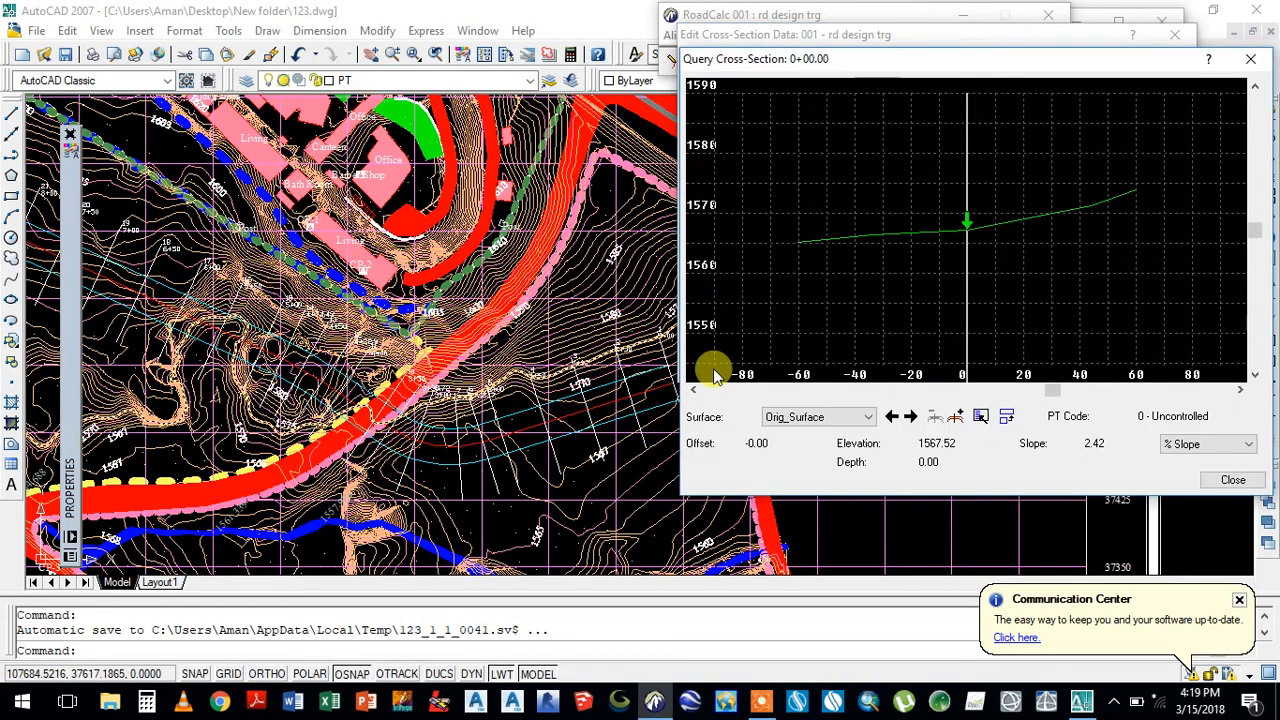
{"action": "left_click_drag", "start_coordinate": [945, 45], "coordinate": [430, 26]}
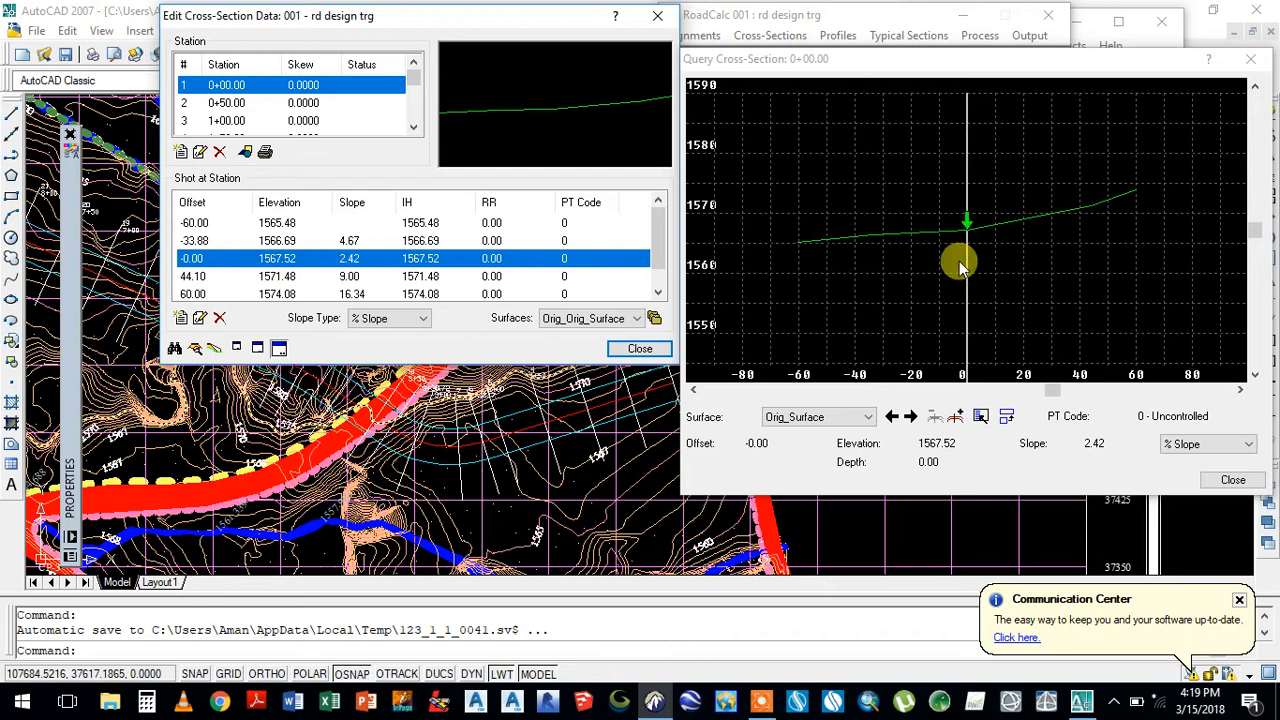
- Query each shot on the 0+00.00 cross-section out to offsets -60.00 and 60.00, comparing them with the station's shot list
{"action": "left_click", "coordinate": [892, 417]}
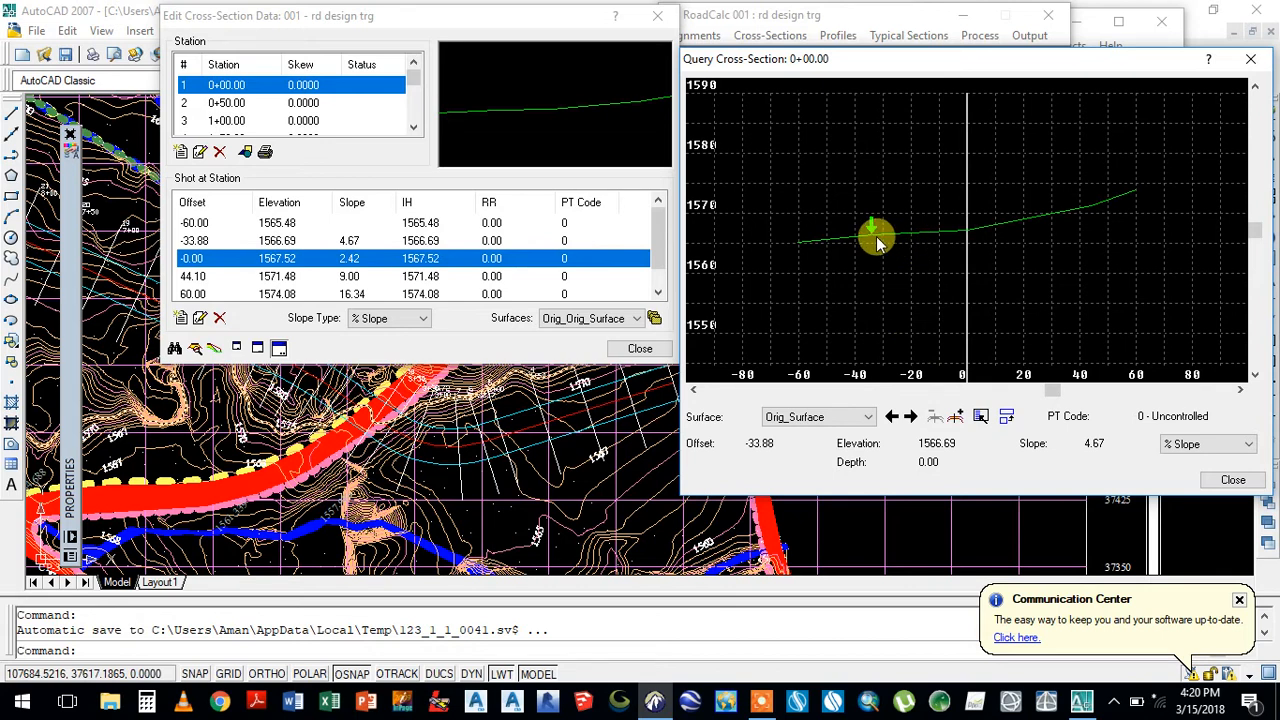
{"action": "left_click", "coordinate": [891, 417]}
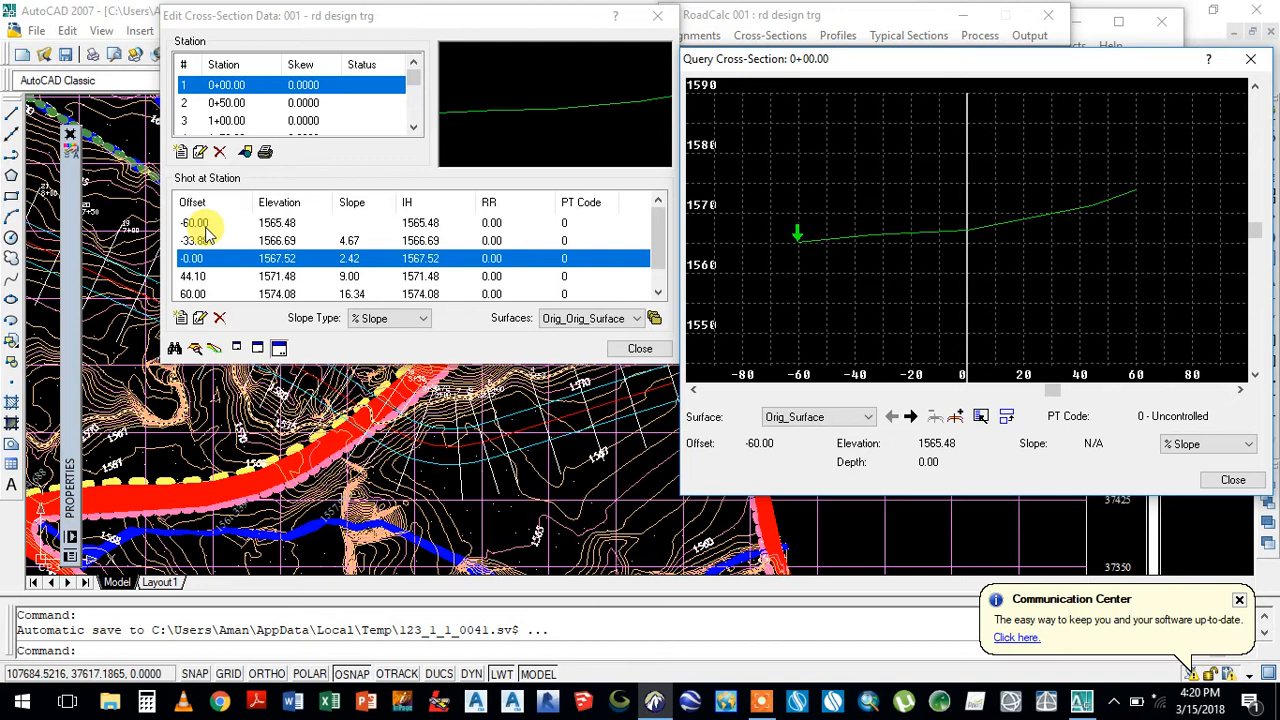
{"action": "left_click", "coordinate": [268, 244]}
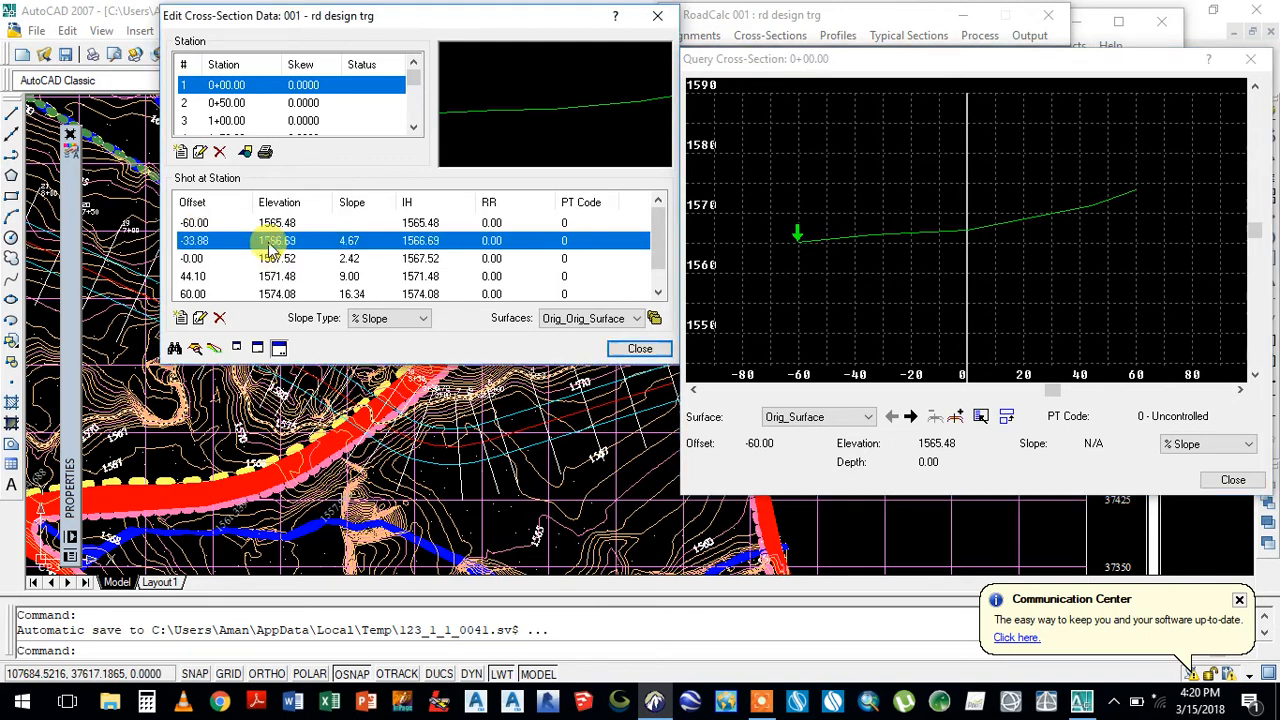
{"action": "left_click", "coordinate": [276, 222]}
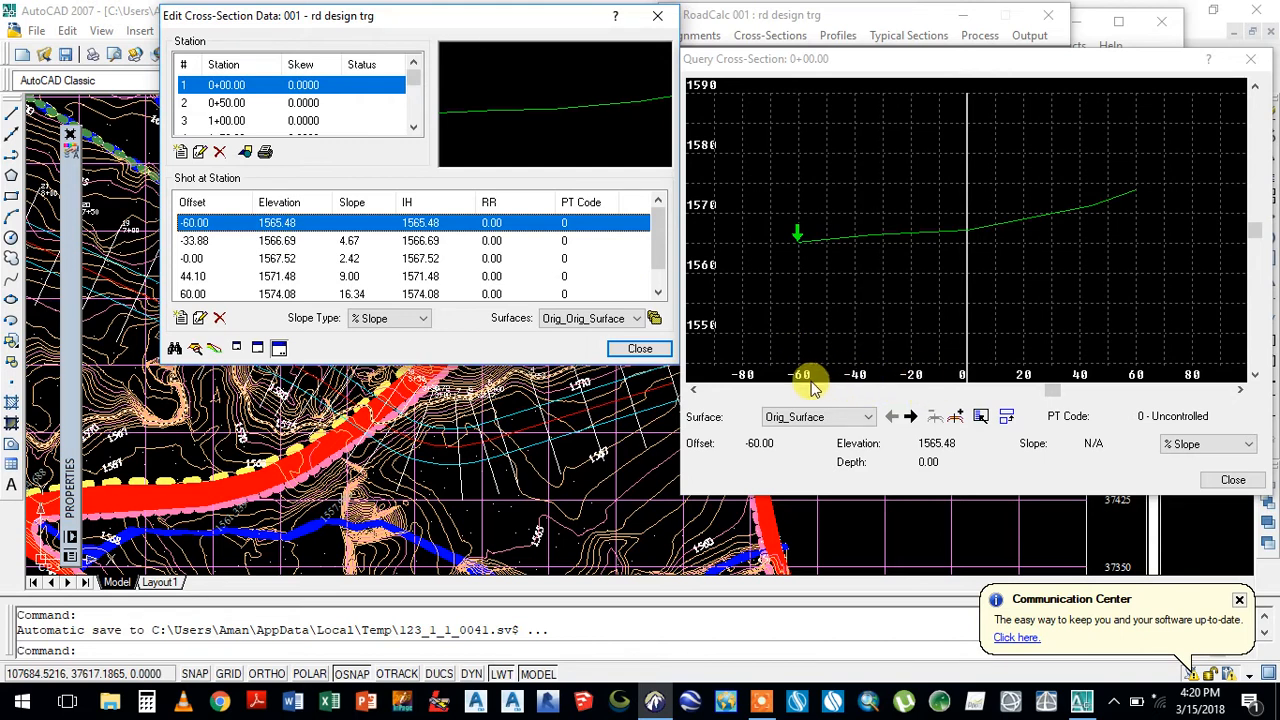
{"action": "left_click", "coordinate": [911, 417]}
{"action": "left_click", "coordinate": [911, 417]}
{"action": "left_click", "coordinate": [911, 417]}
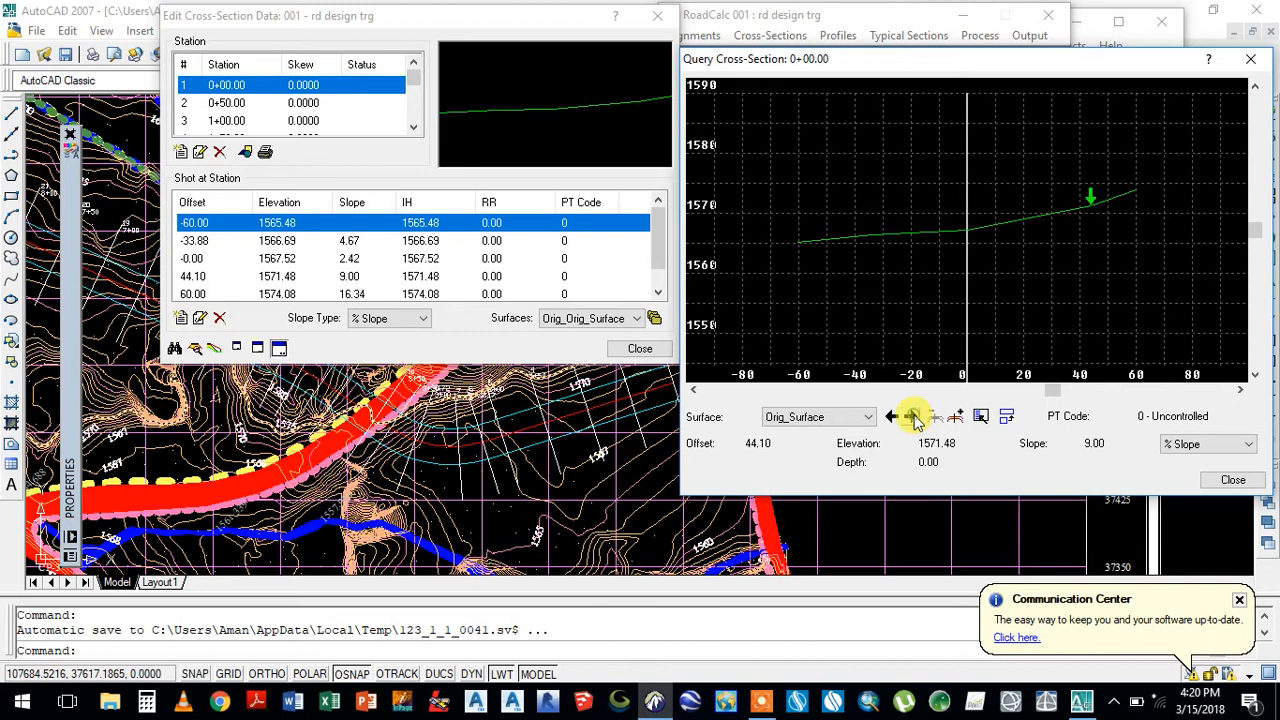
{"action": "left_click", "coordinate": [911, 417]}
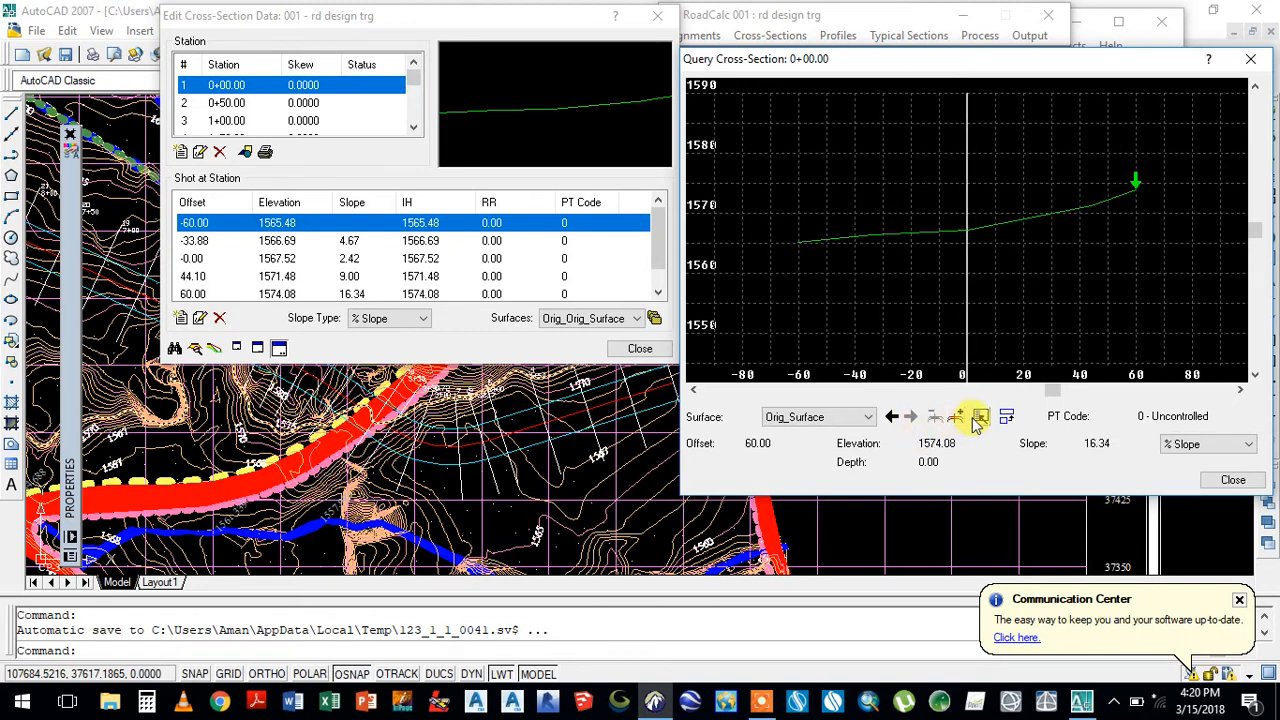
- Browse the queried cross-sections forward from station 0+50.00 to 2+50.00 and beyond, and return to station 1+50.00
{"action": "left_click", "coordinate": [957, 418]}
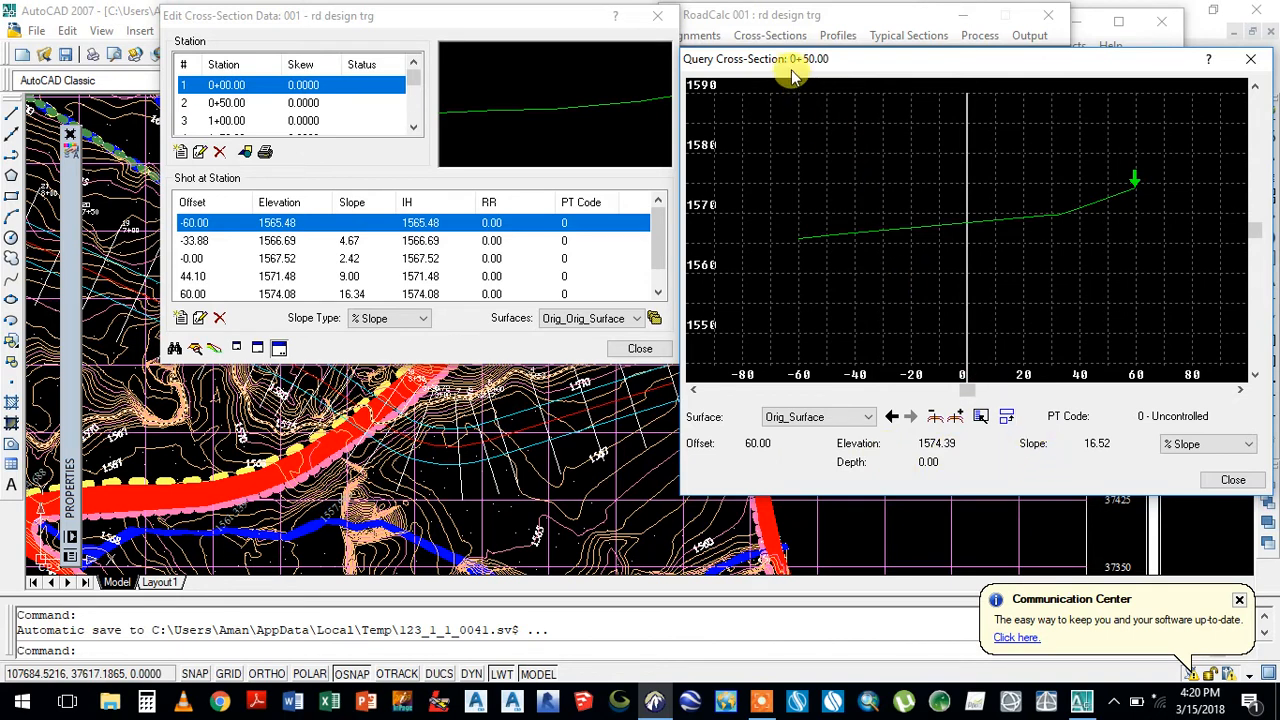
{"action": "left_click", "coordinate": [955, 417]}
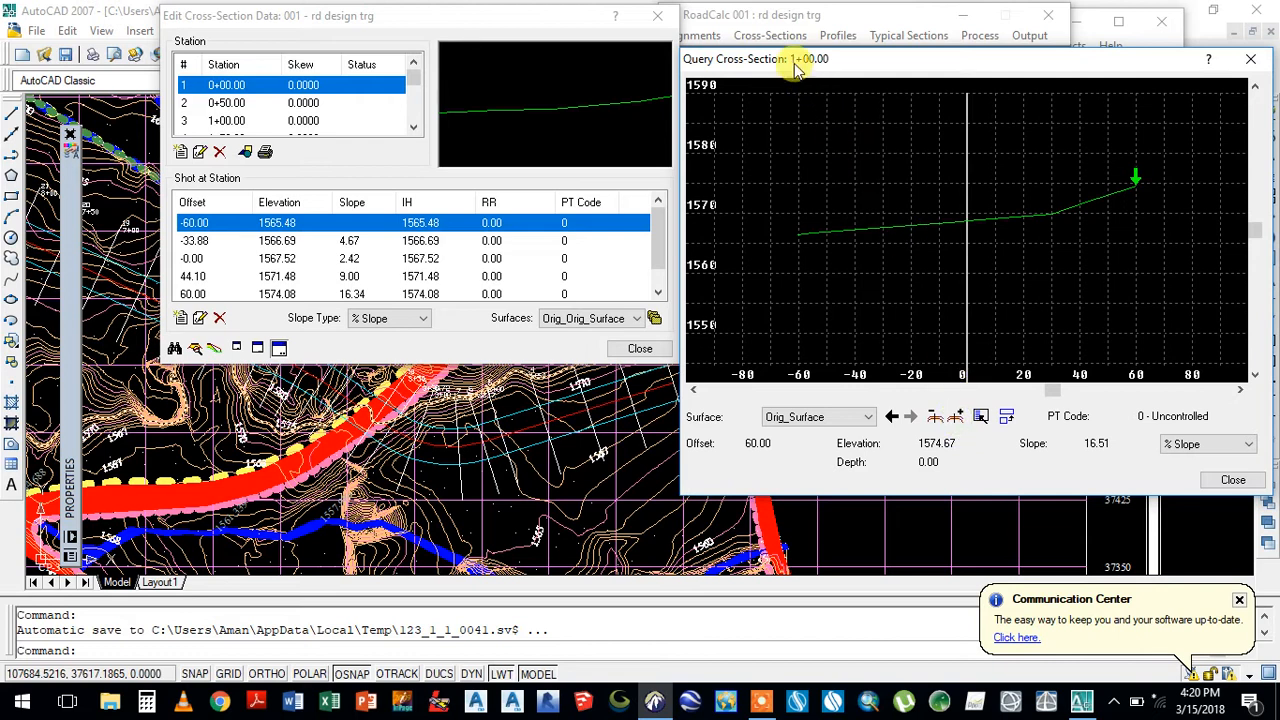
{"action": "left_click", "coordinate": [957, 417]}
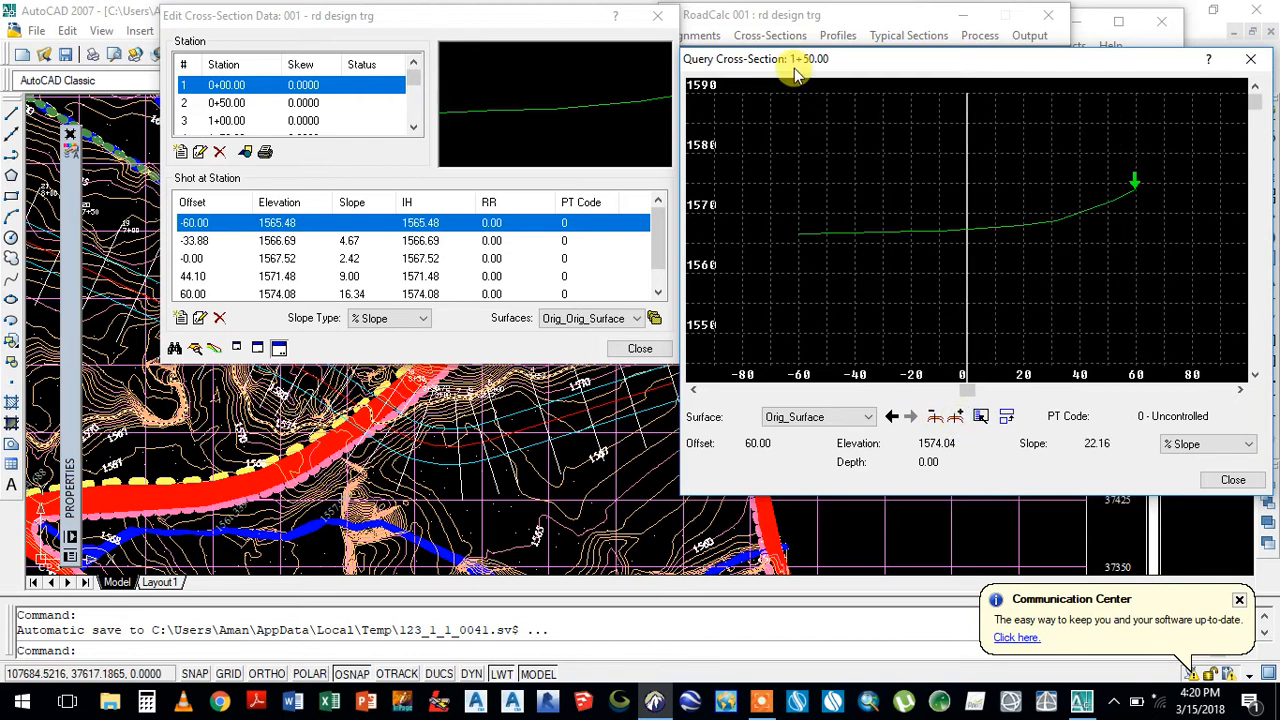
{"action": "left_click", "coordinate": [956, 418]}
{"action": "left_click", "coordinate": [956, 418]}
{"action": "left_click", "coordinate": [956, 418]}
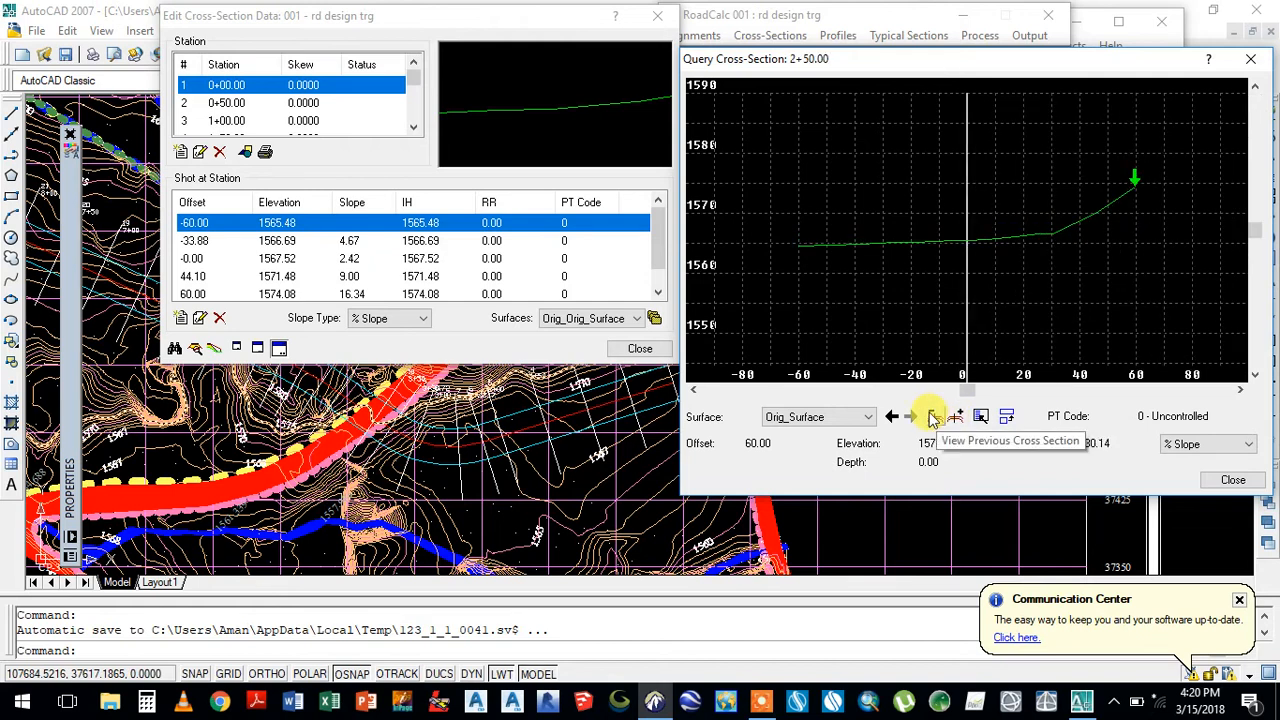
{"action": "left_click", "coordinate": [931, 417]}
{"action": "left_click", "coordinate": [931, 417]}
{"action": "left_click", "coordinate": [931, 417]}
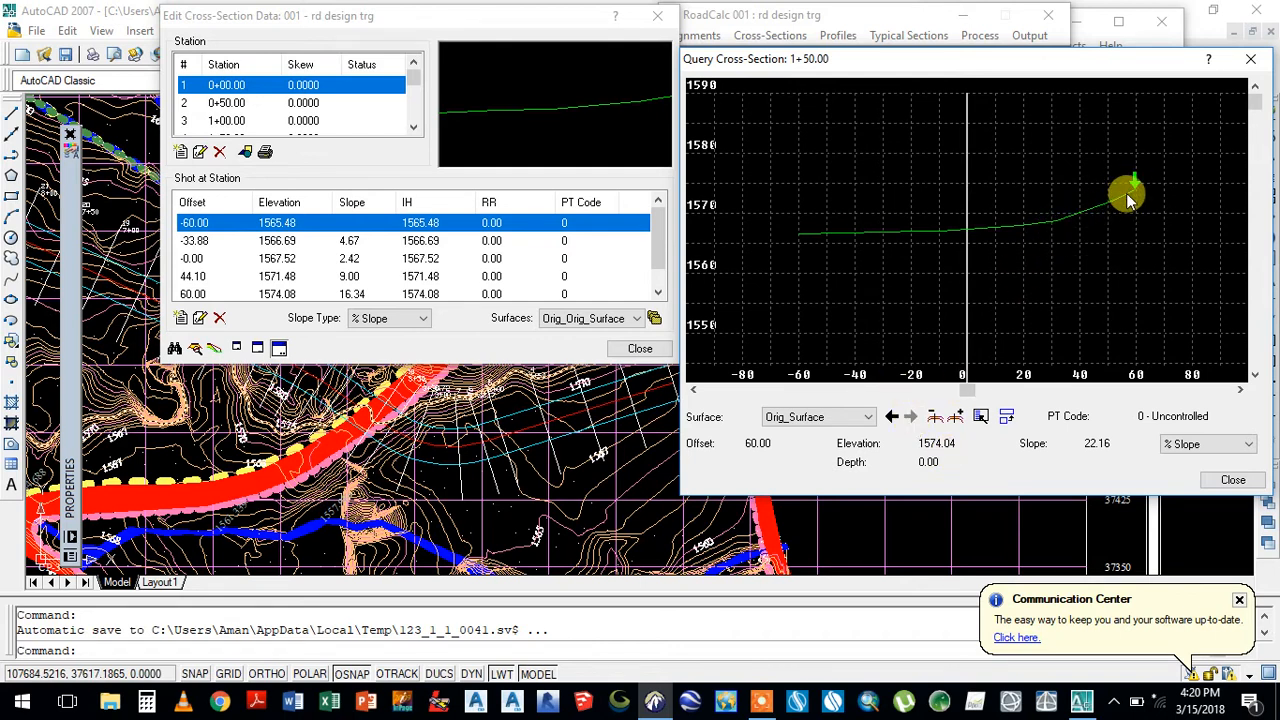
- Query the shots of the 1+50.00 cross-section from offset 60.00 back across the centreline to offset -9.32
{"action": "left_click", "coordinate": [891, 416]}
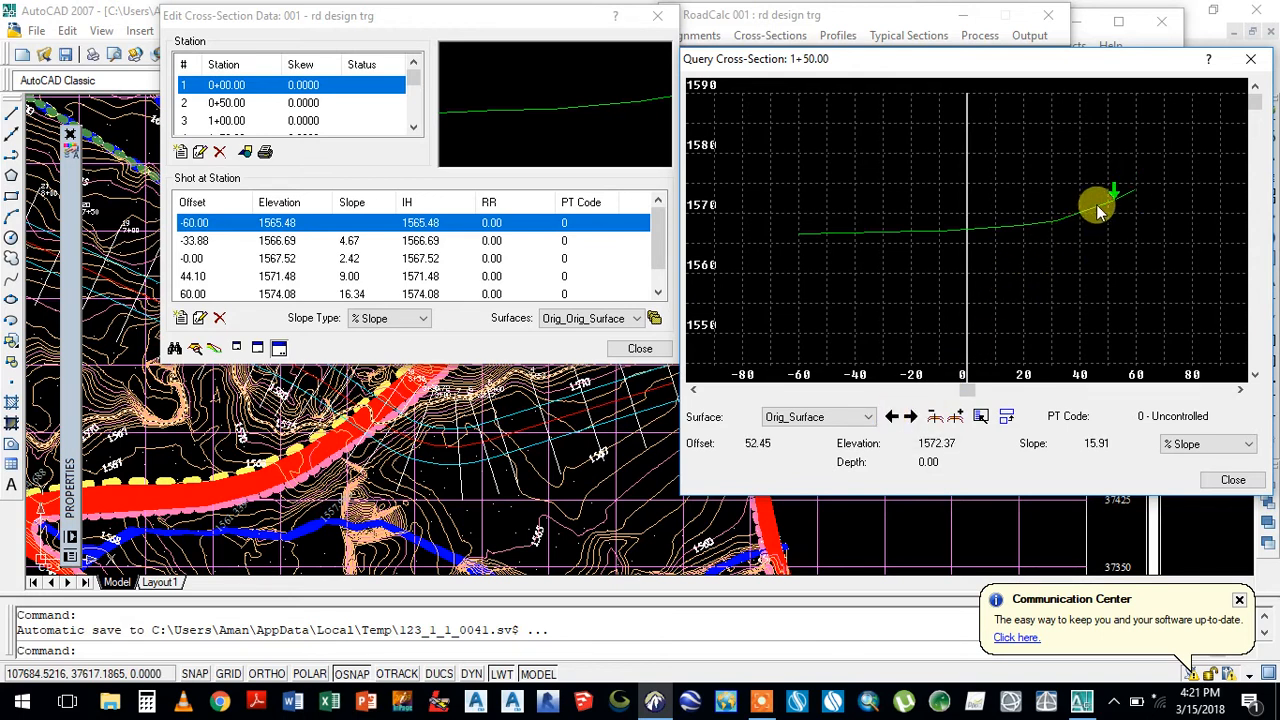
{"action": "left_click", "coordinate": [894, 417]}
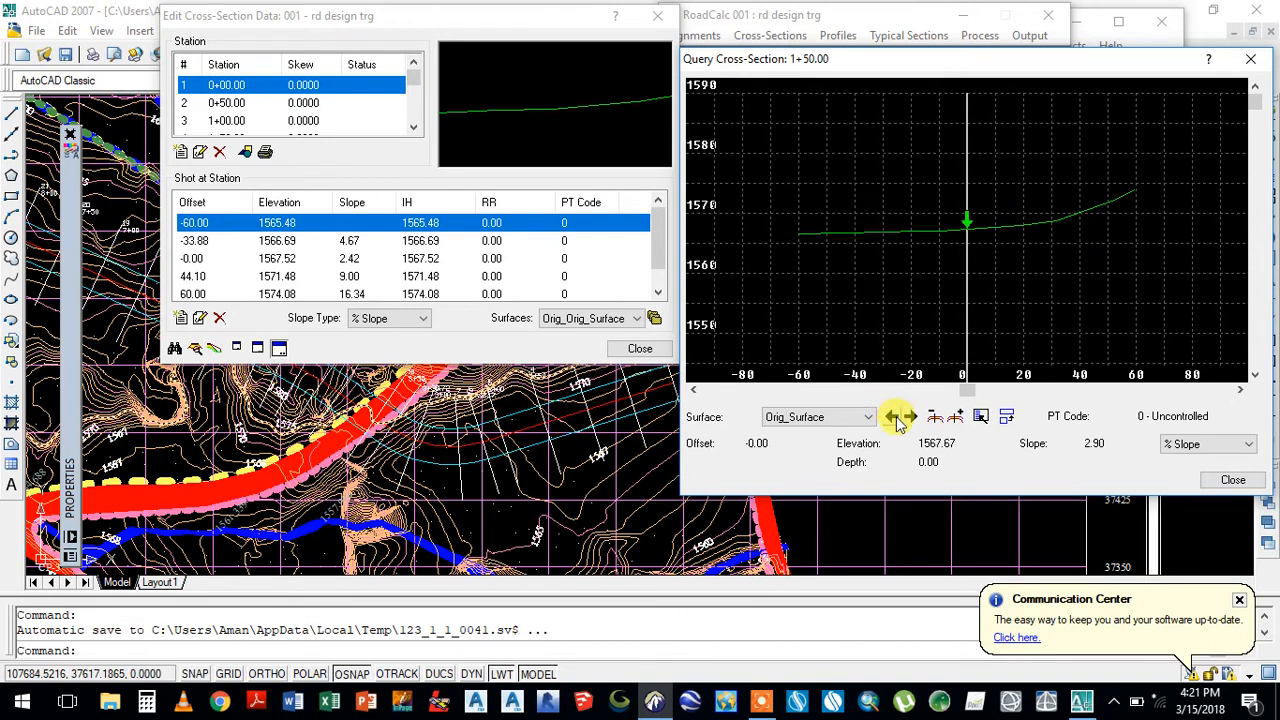
{"action": "left_click", "coordinate": [894, 417]}
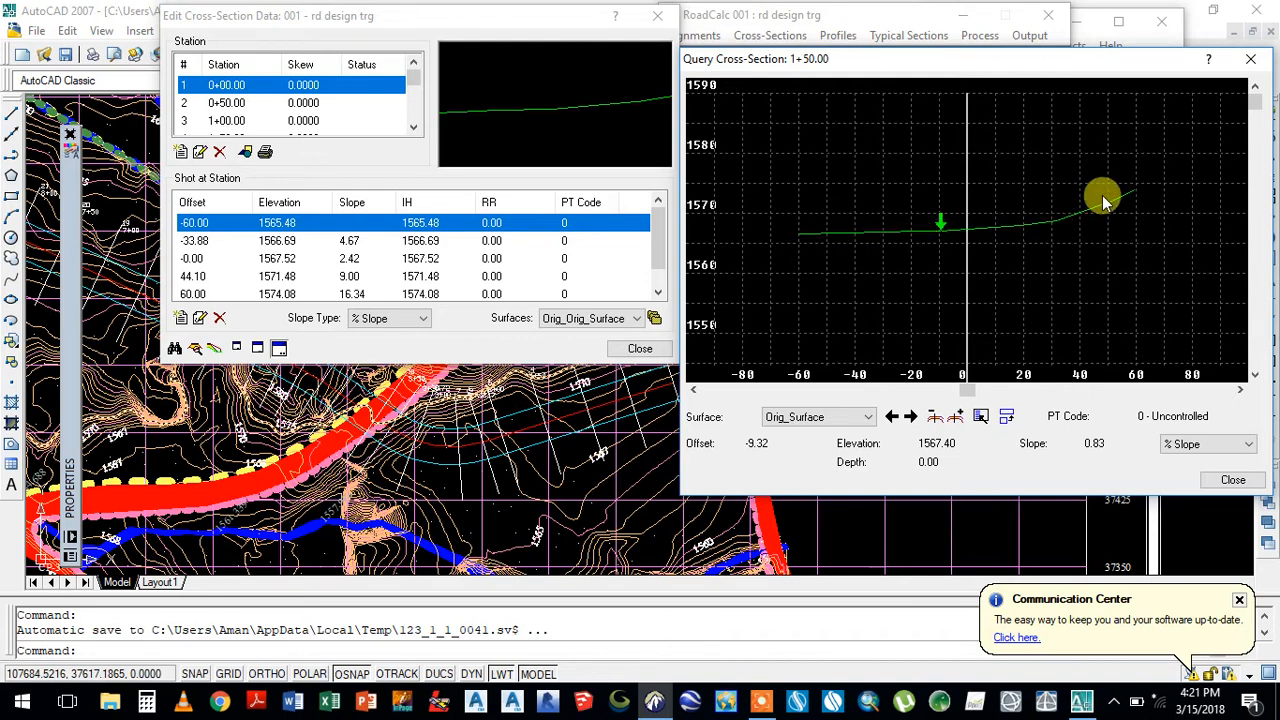
- View the queried slope as H/V and as Unit/Unit, restore % Slope, and close the cross-section query
{"action": "left_click", "coordinate": [1186, 447]}
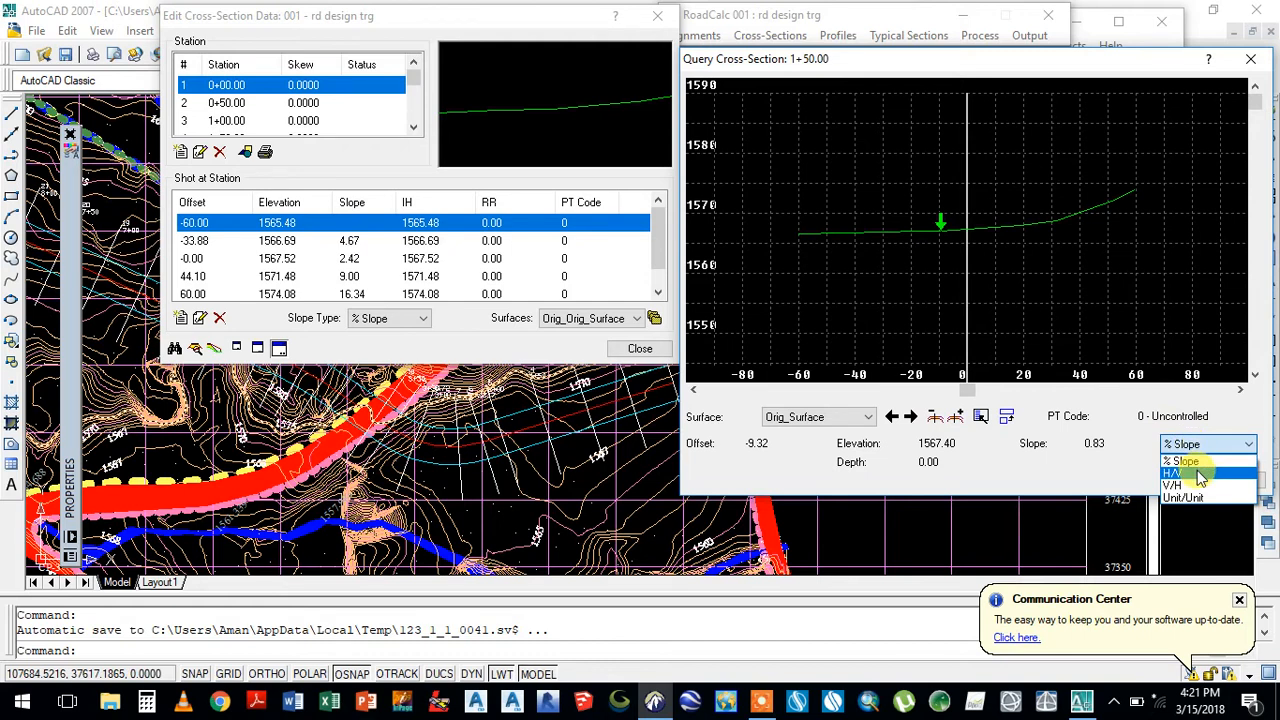
{"action": "left_click", "coordinate": [1199, 474]}
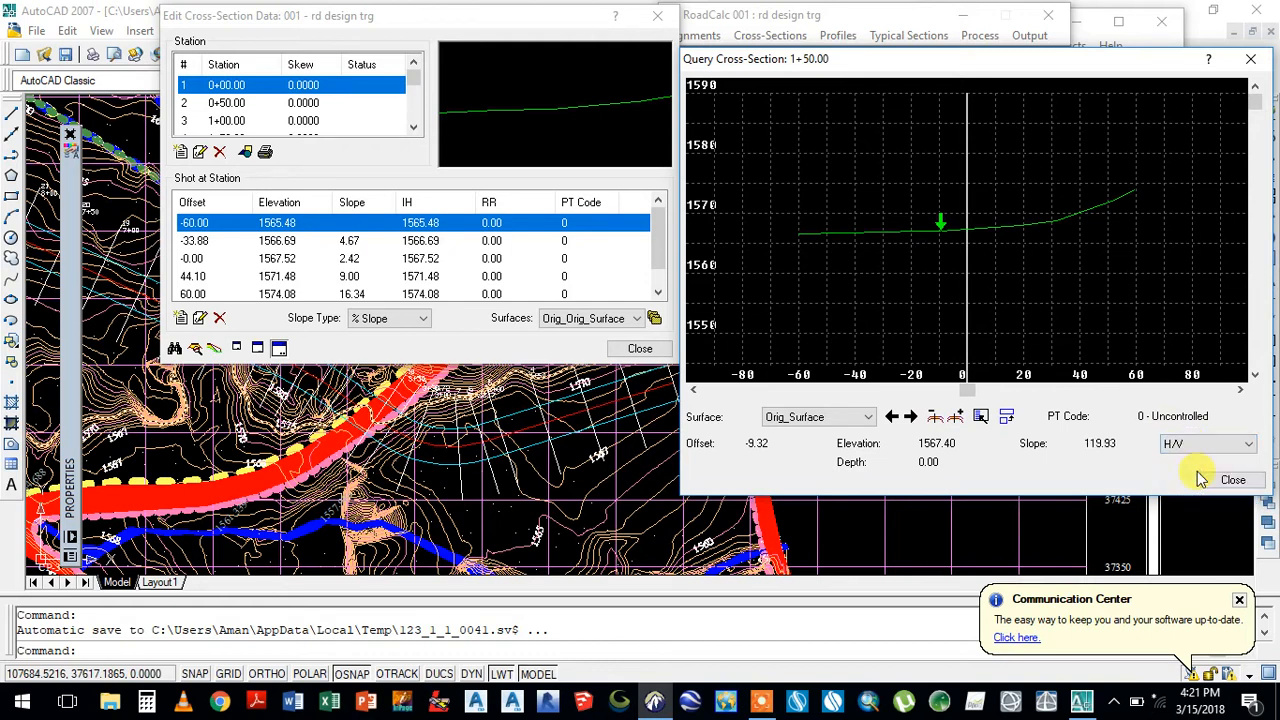
{"action": "left_click", "coordinate": [1172, 445]}
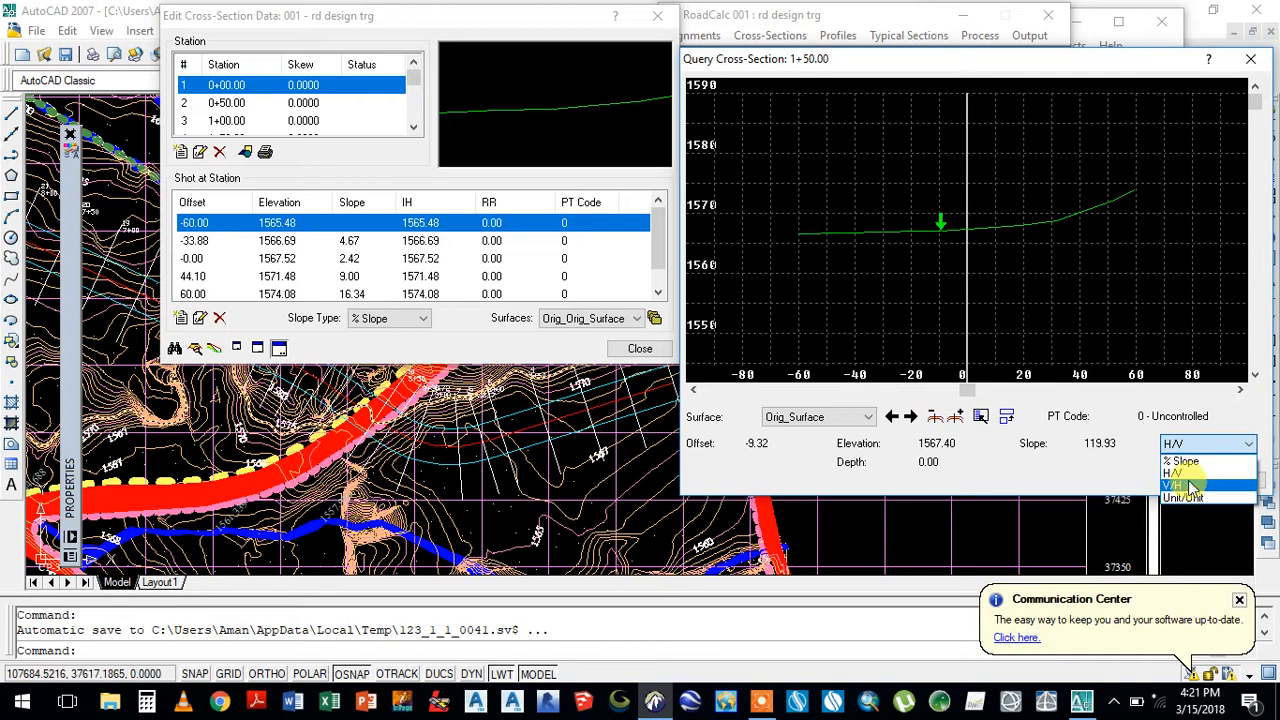
{"action": "left_click", "coordinate": [1192, 499]}
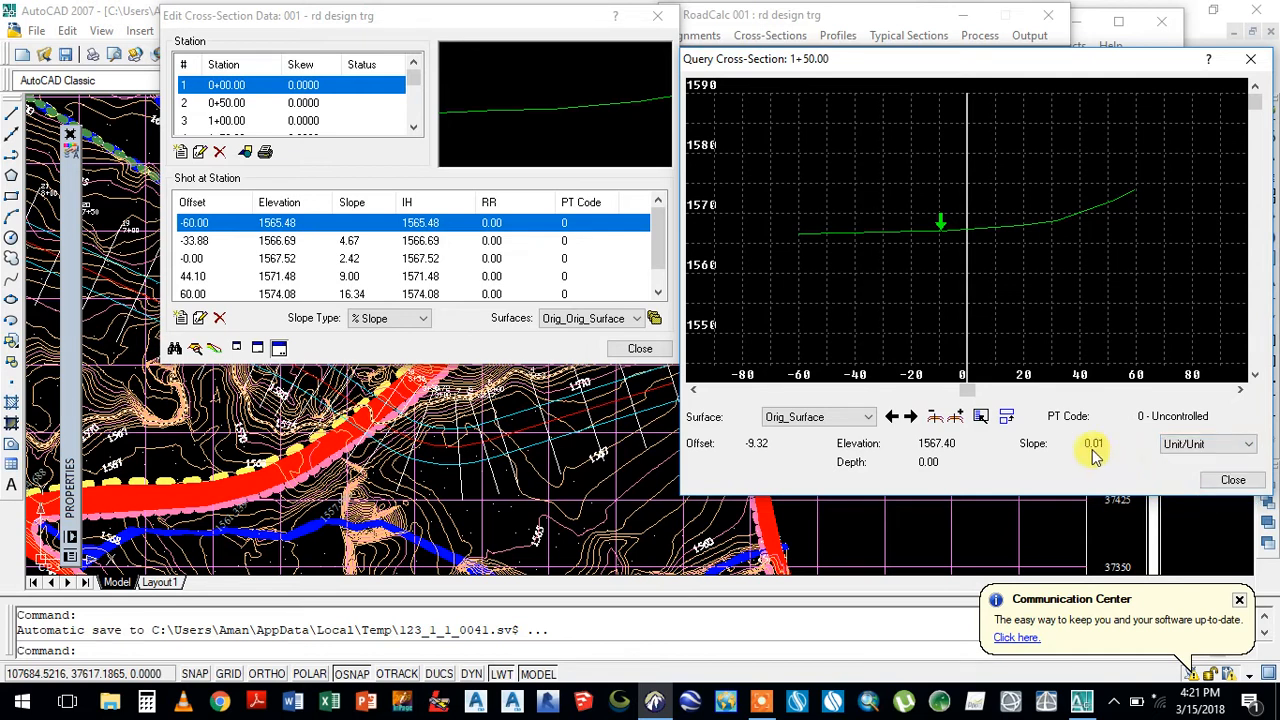
{"action": "left_click", "coordinate": [1187, 450]}
{"action": "left_click", "coordinate": [1185, 460]}
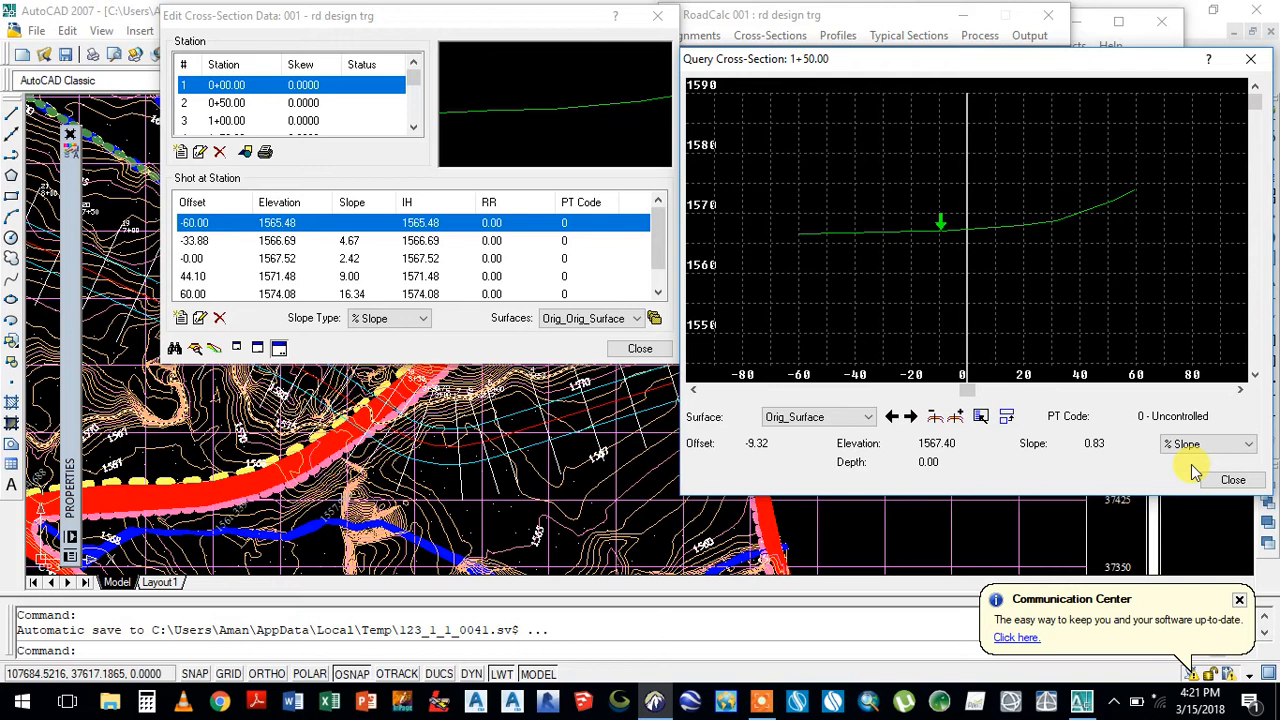
{"action": "left_click", "coordinate": [1229, 481]}
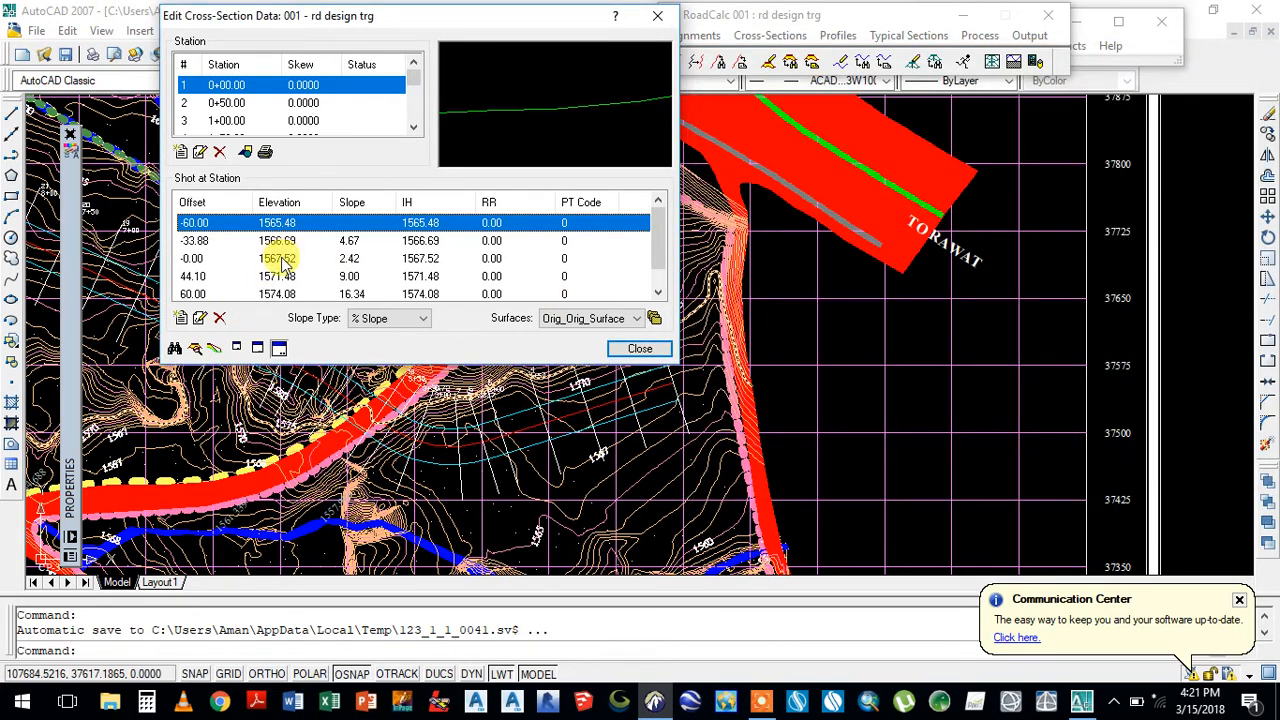
- Select station 0+50.00, close the cross-section data editor, and leave the RCXSc001.dwg drawing without saving changes
{"action": "left_click", "coordinate": [237, 106]}
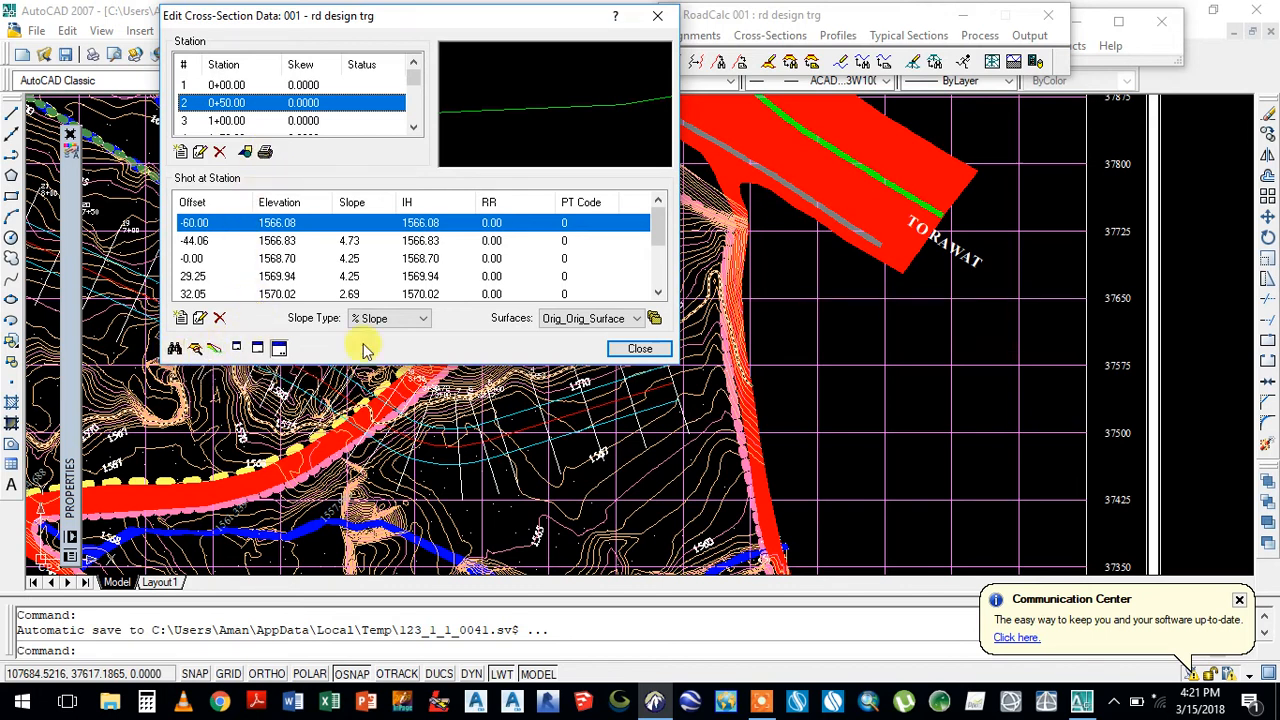
{"action": "left_click", "coordinate": [632, 350]}
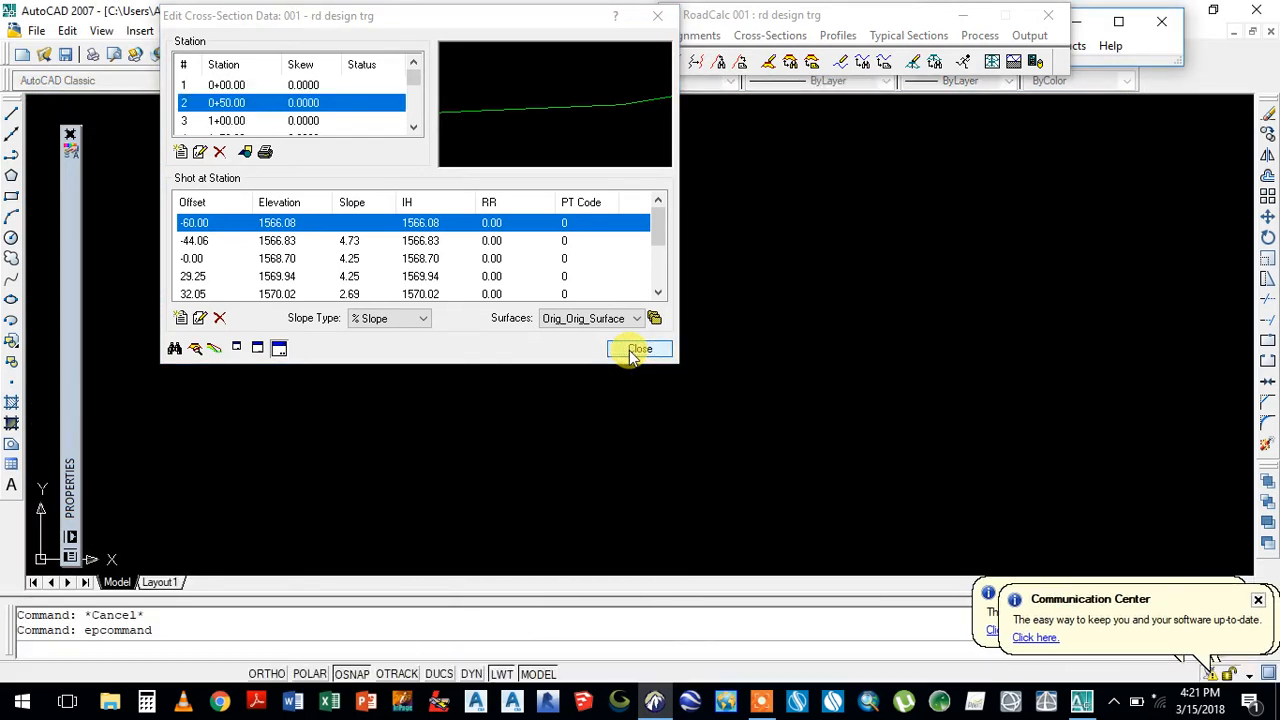
{"action": "left_click", "coordinate": [1270, 31]}
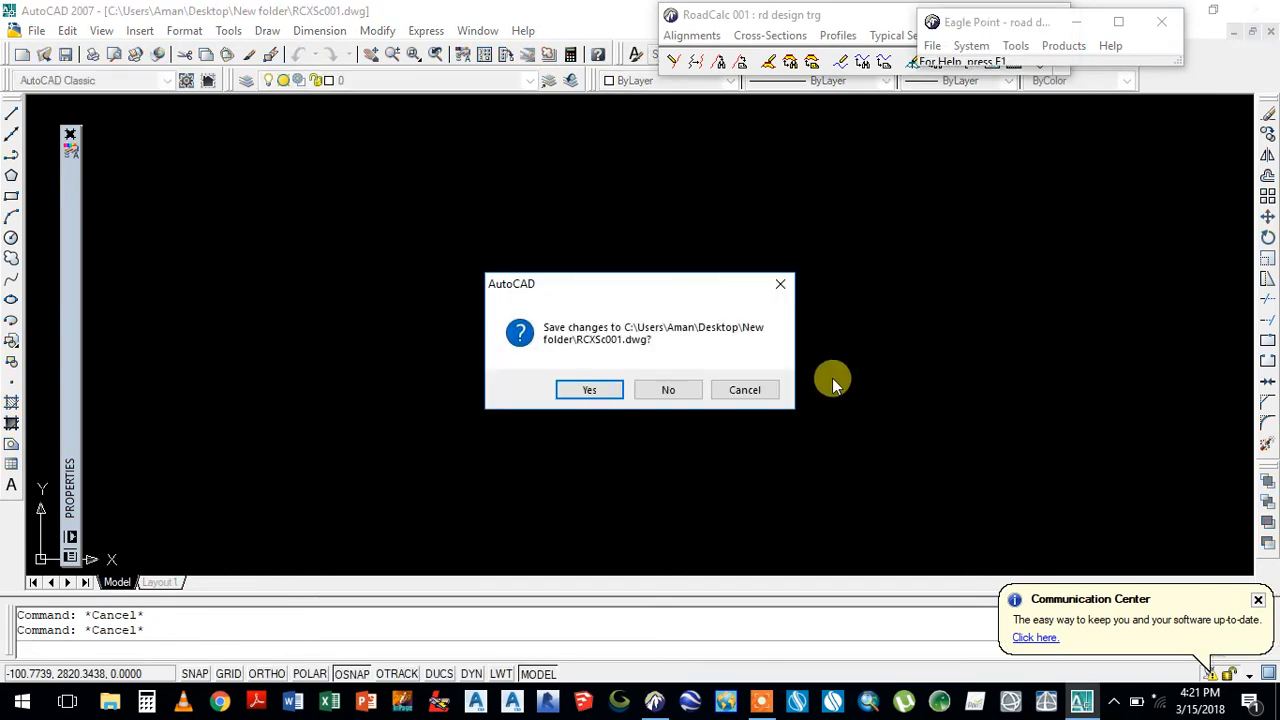
{"action": "left_click", "coordinate": [668, 390]}
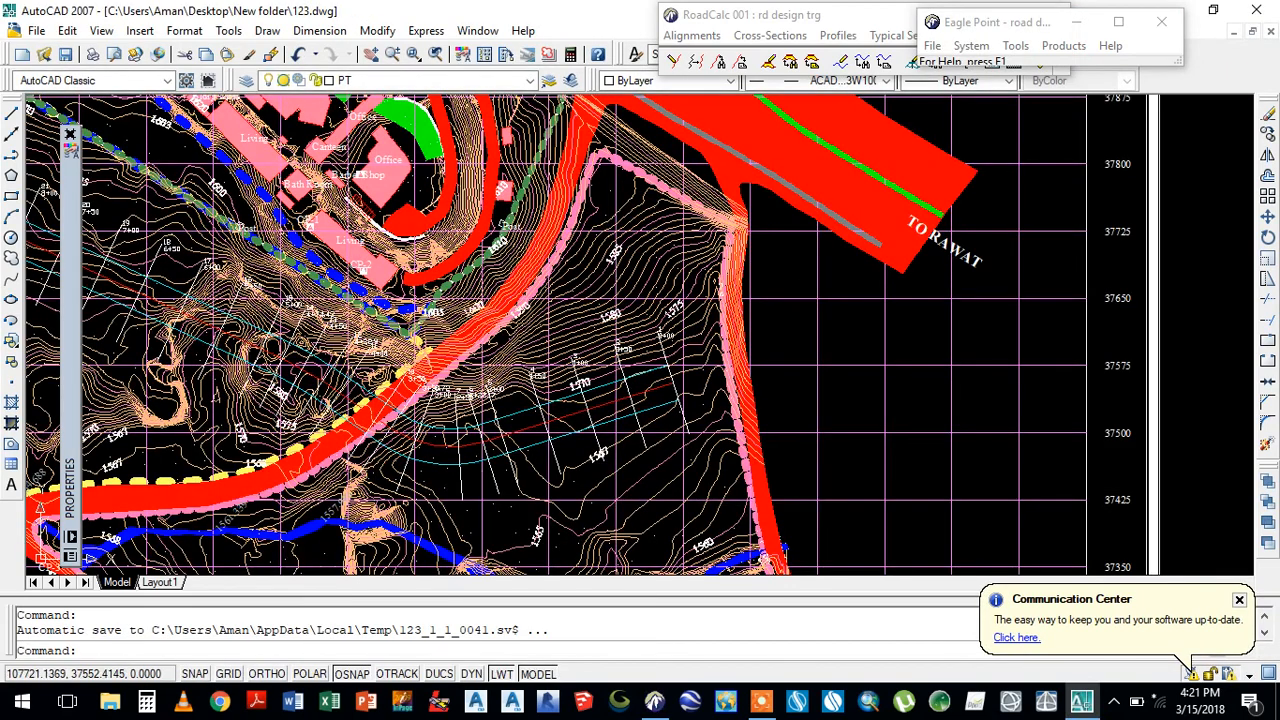
{"action": "left_click", "coordinate": [775, 38]}
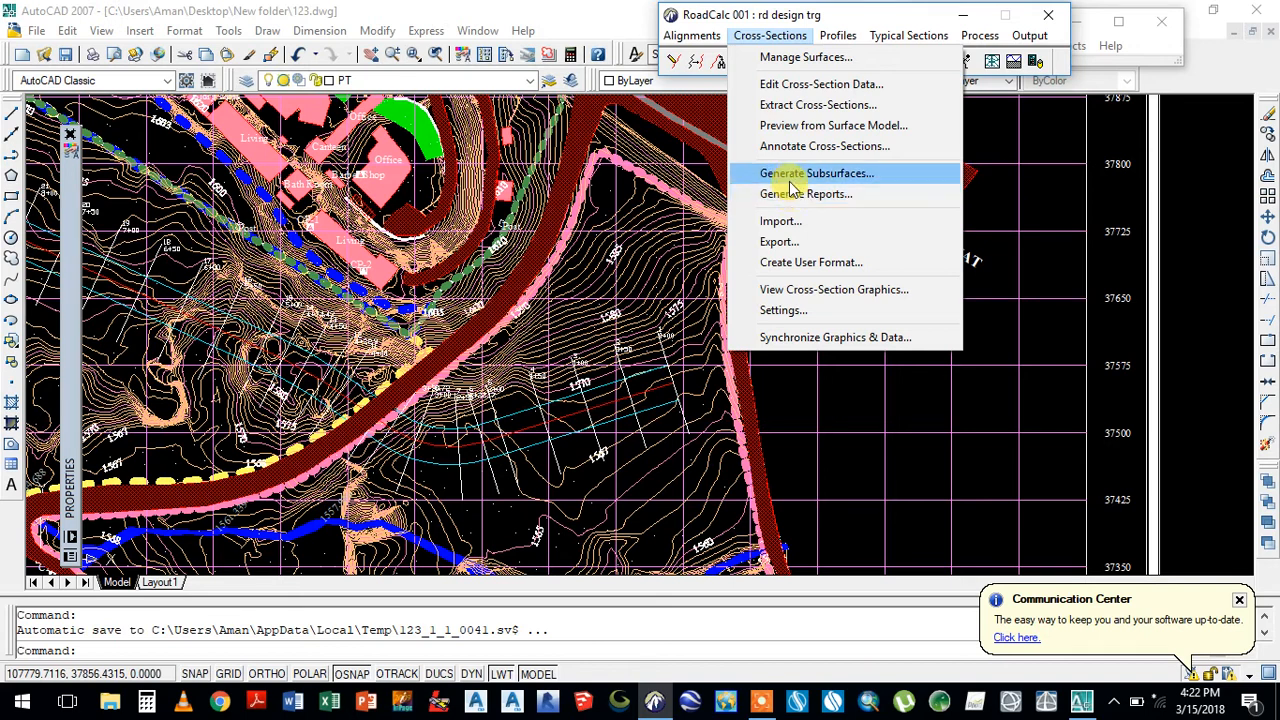
{"action": "left_click", "coordinate": [805, 128]}
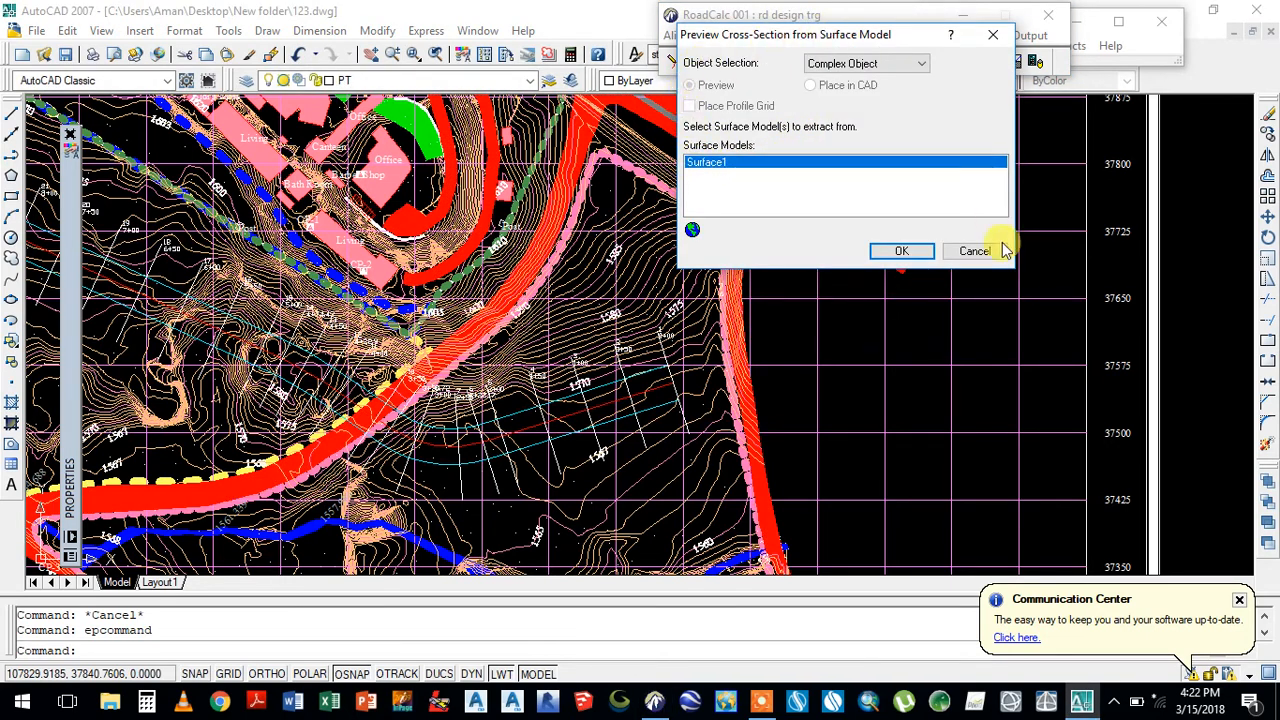
{"action": "left_click", "coordinate": [971, 250]}
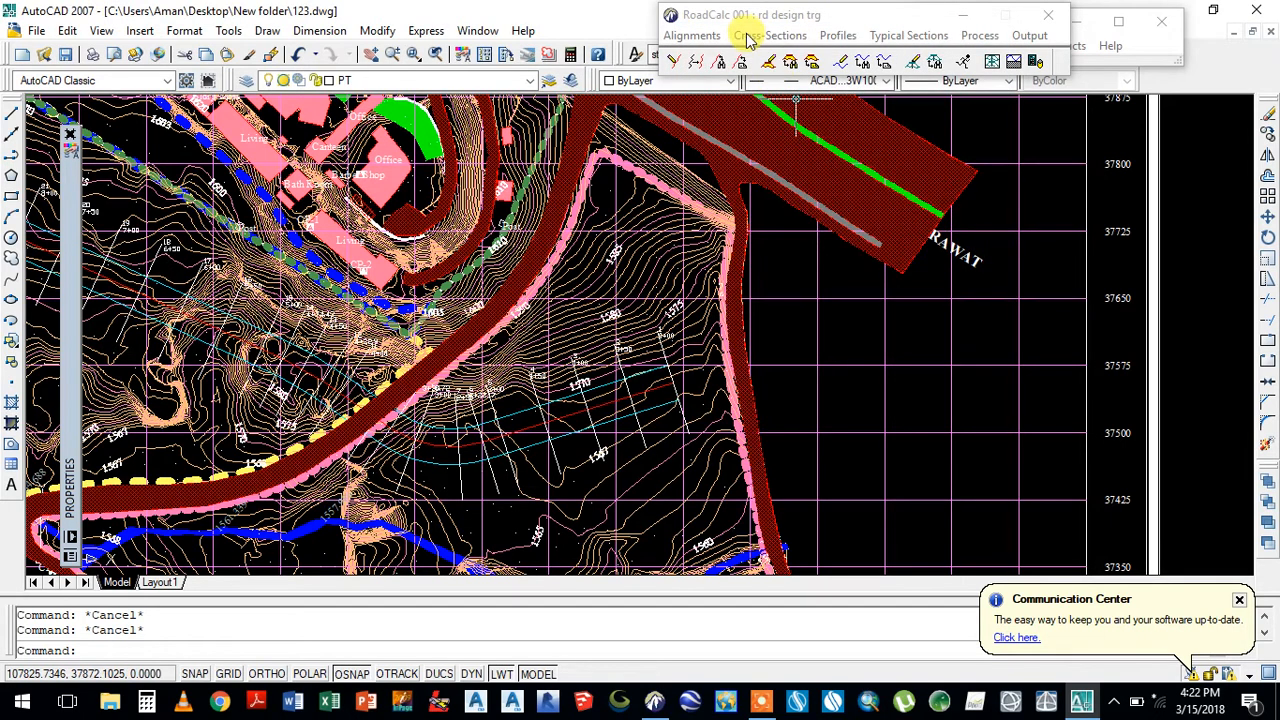
{"action": "left_click", "coordinate": [748, 38]}
{"action": "left_click", "coordinate": [775, 84]}
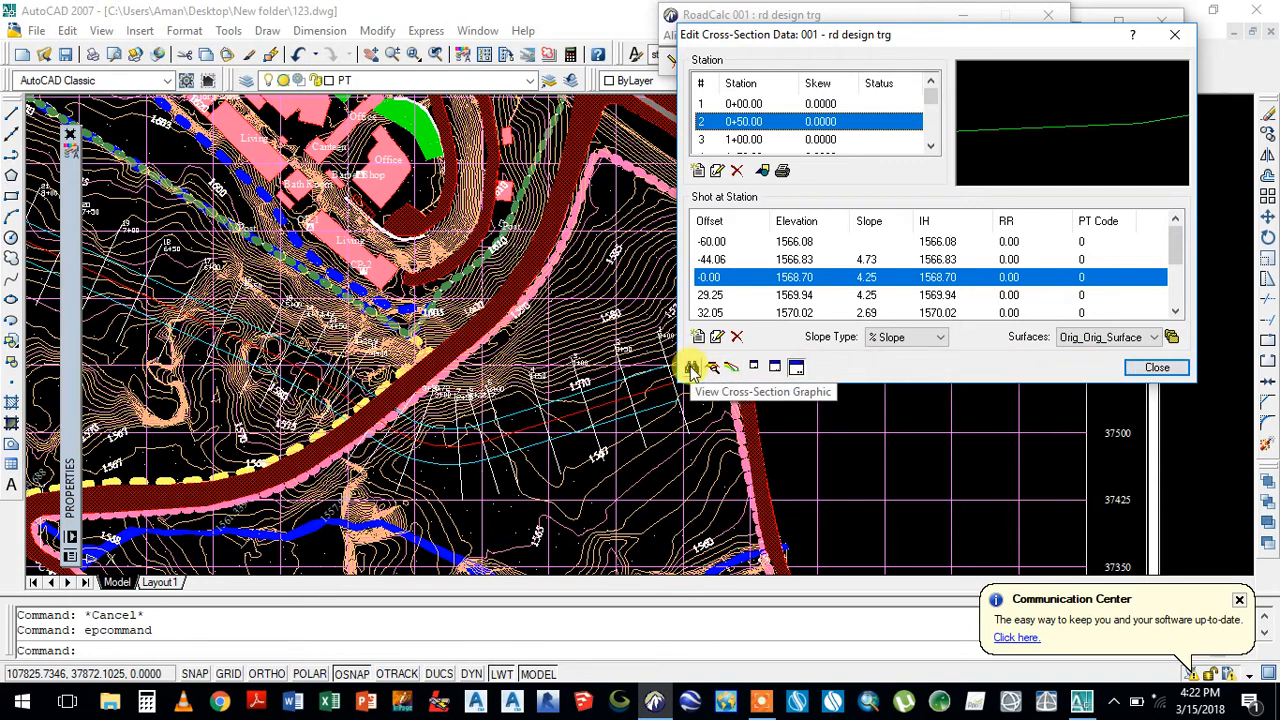
{"action": "left_click", "coordinate": [1150, 367]}
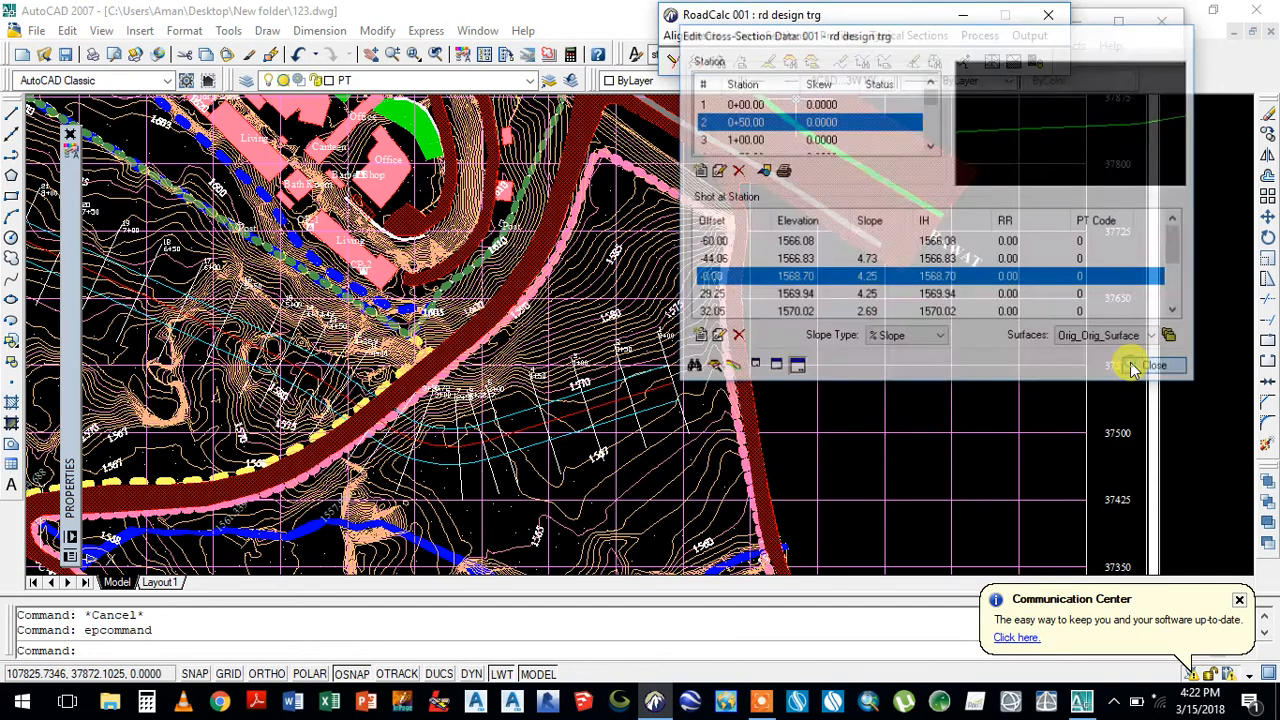
- Start a cross-section export from Orig_Surface and set its format to X, Y, ELEV, DESCR
{"action": "left_click", "coordinate": [776, 34]}
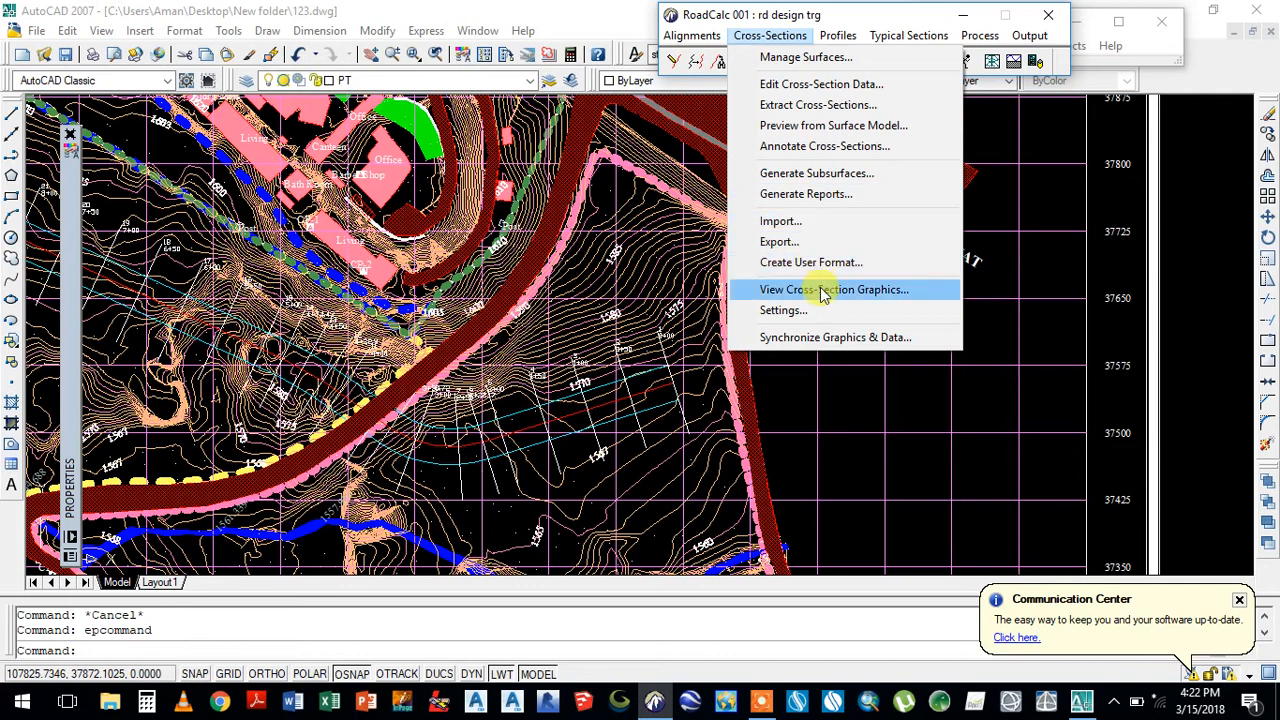
{"action": "left_click", "coordinate": [779, 243]}
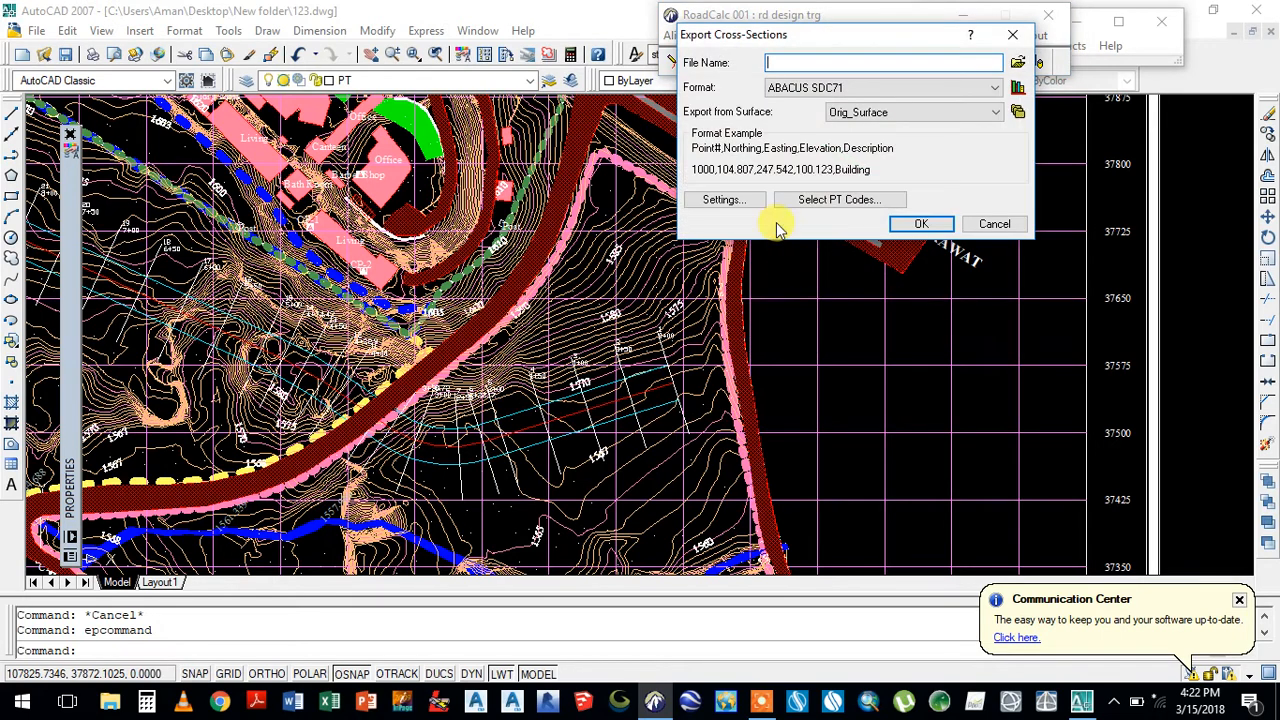
{"action": "left_click", "coordinate": [985, 90]}
{"action": "left_click_drag", "start_coordinate": [997, 158], "coordinate": [1003, 358]}
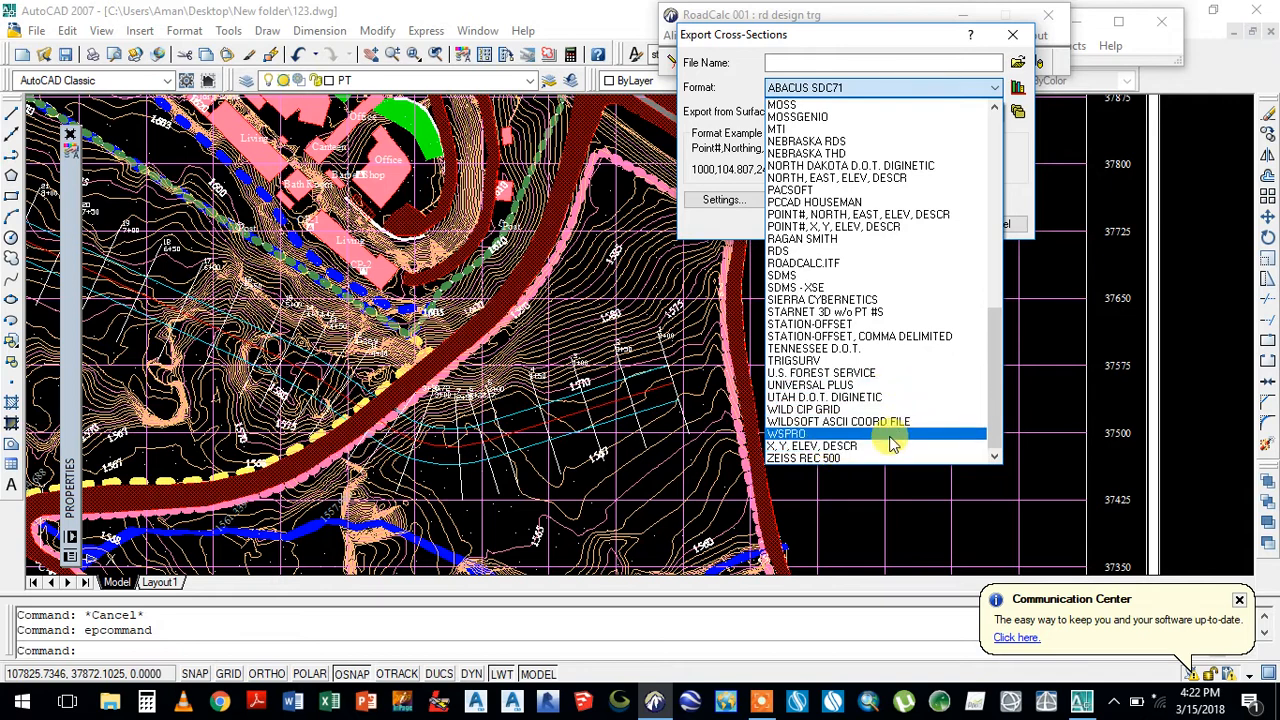
{"action": "left_click", "coordinate": [790, 447]}
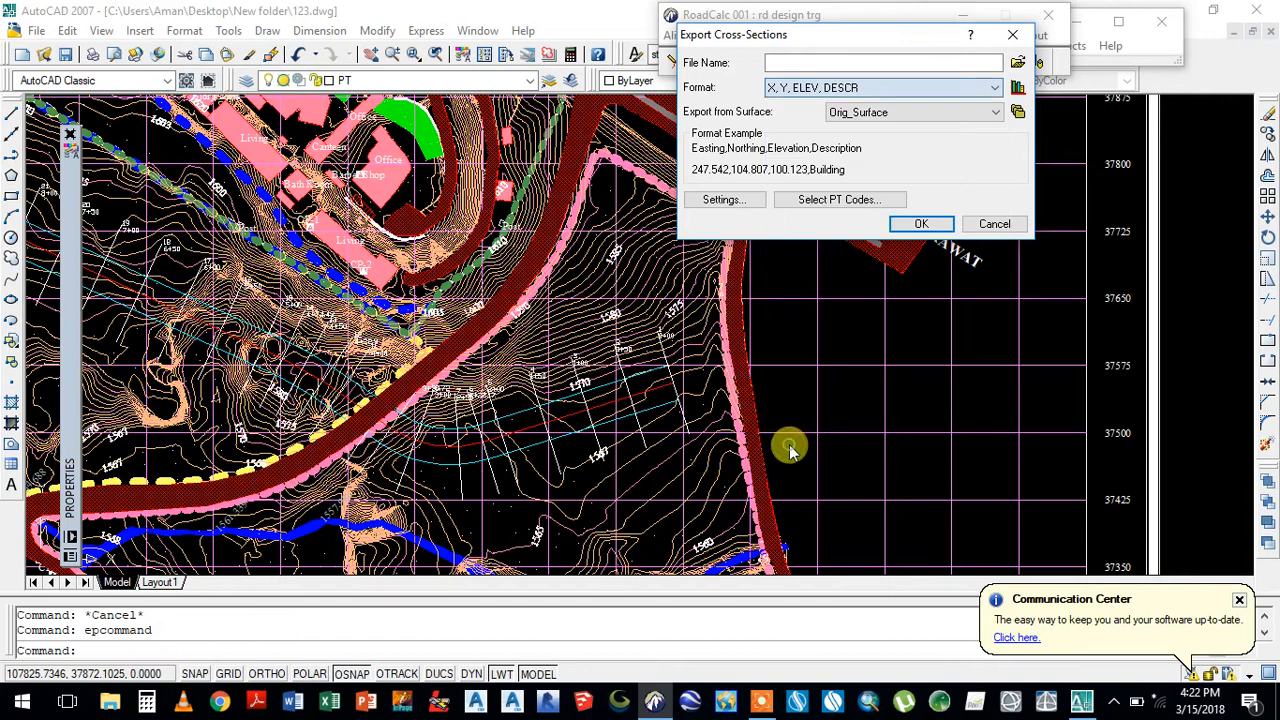
- Name the export file asd.csv in New folder and export the cross-sections to it
{"action": "left_click", "coordinate": [820, 62]}
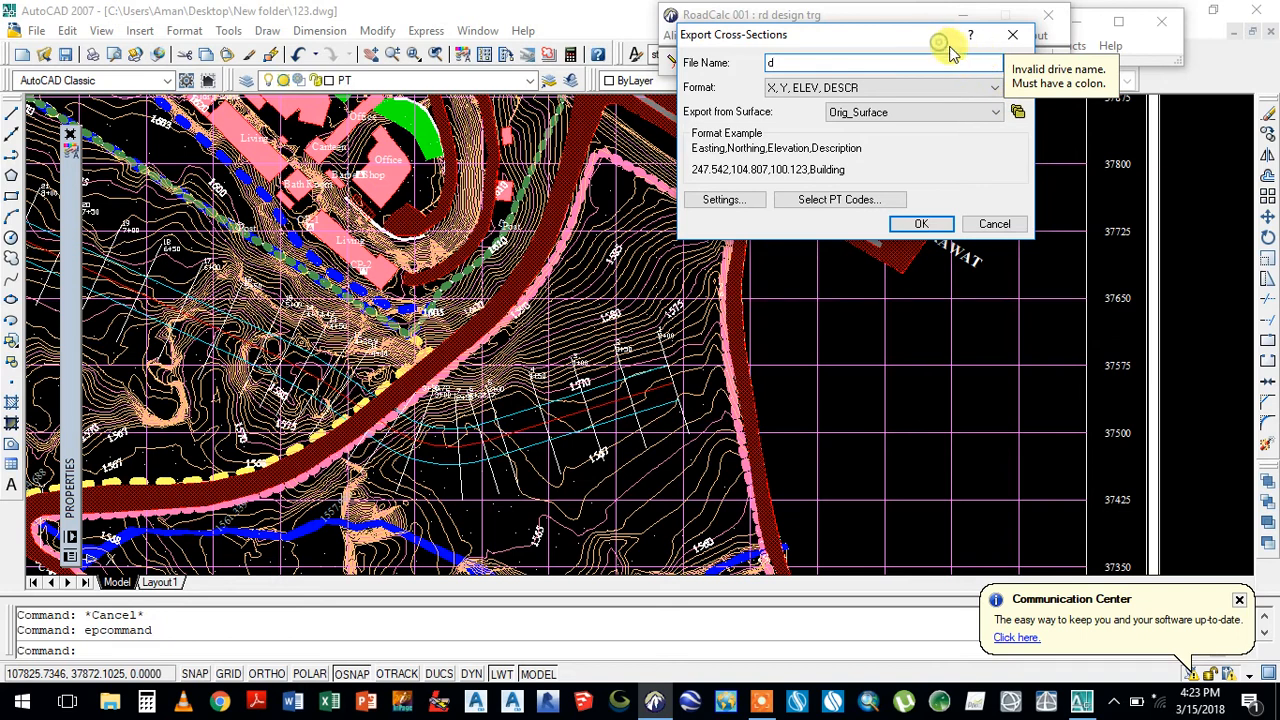
{"action": "left_click_drag", "start_coordinate": [926, 36], "coordinate": [840, 43]}
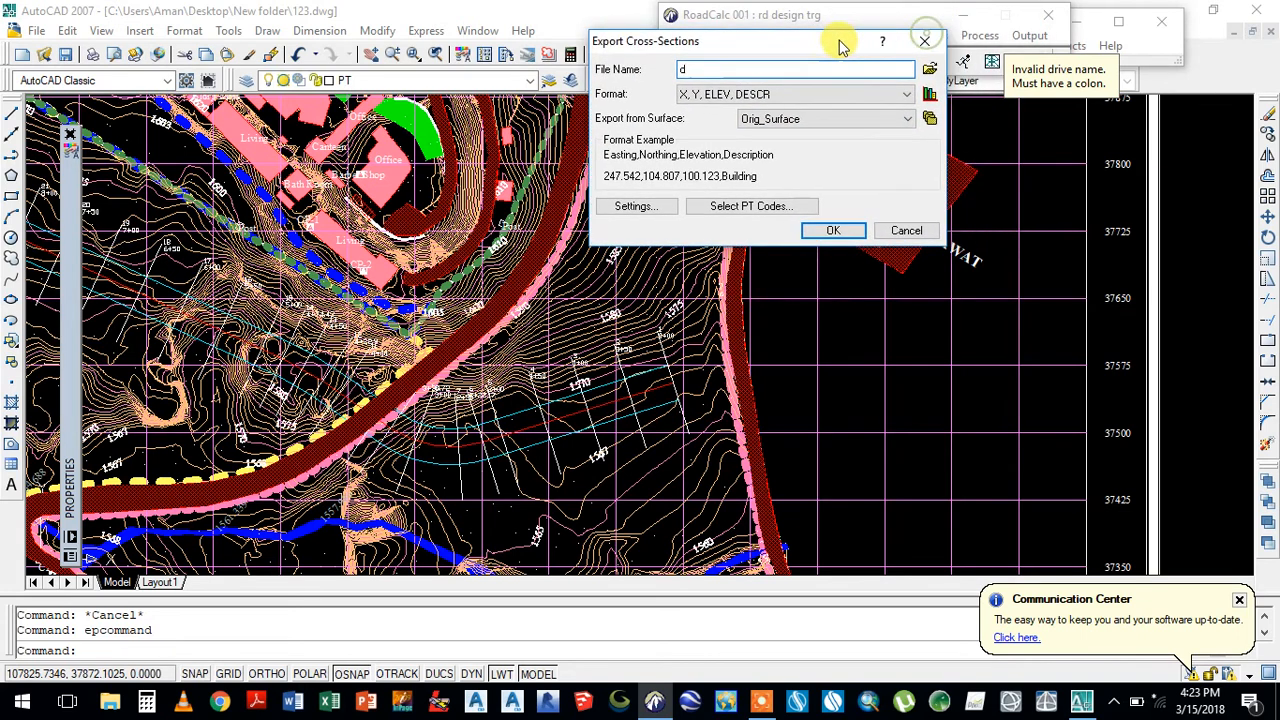
{"action": "left_click", "coordinate": [929, 75]}
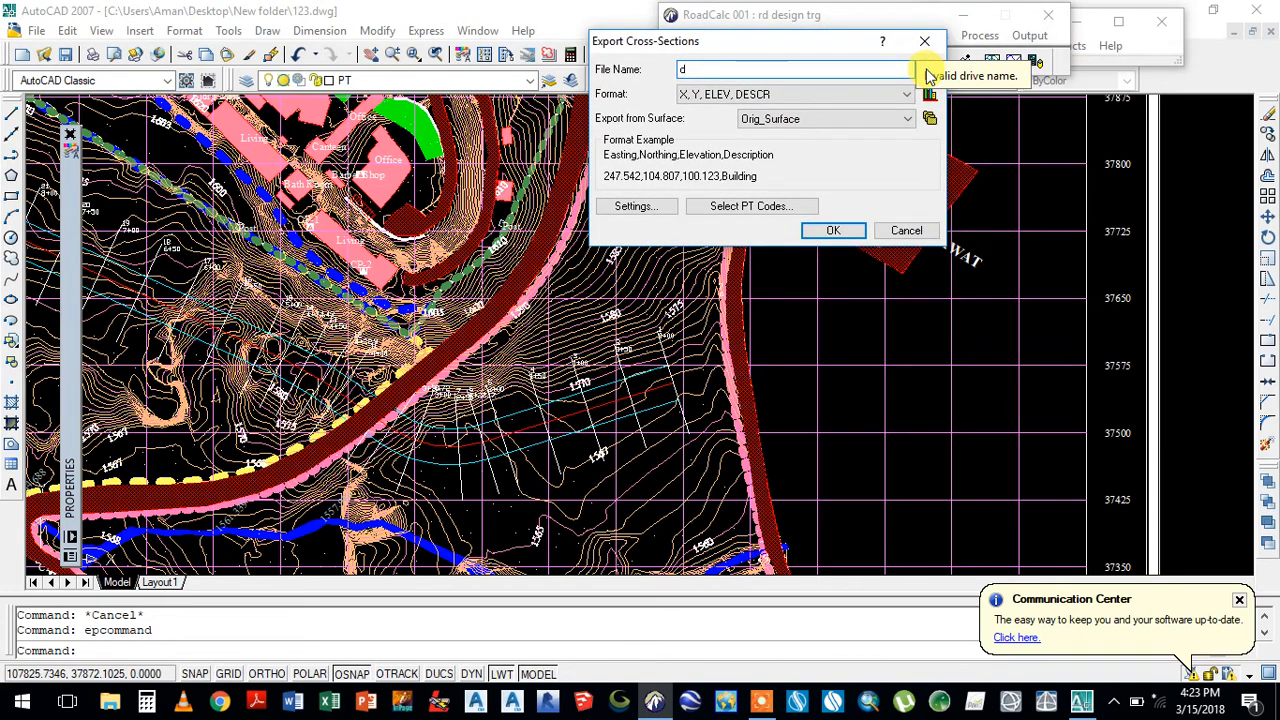
{"action": "left_click", "coordinate": [724, 72]}
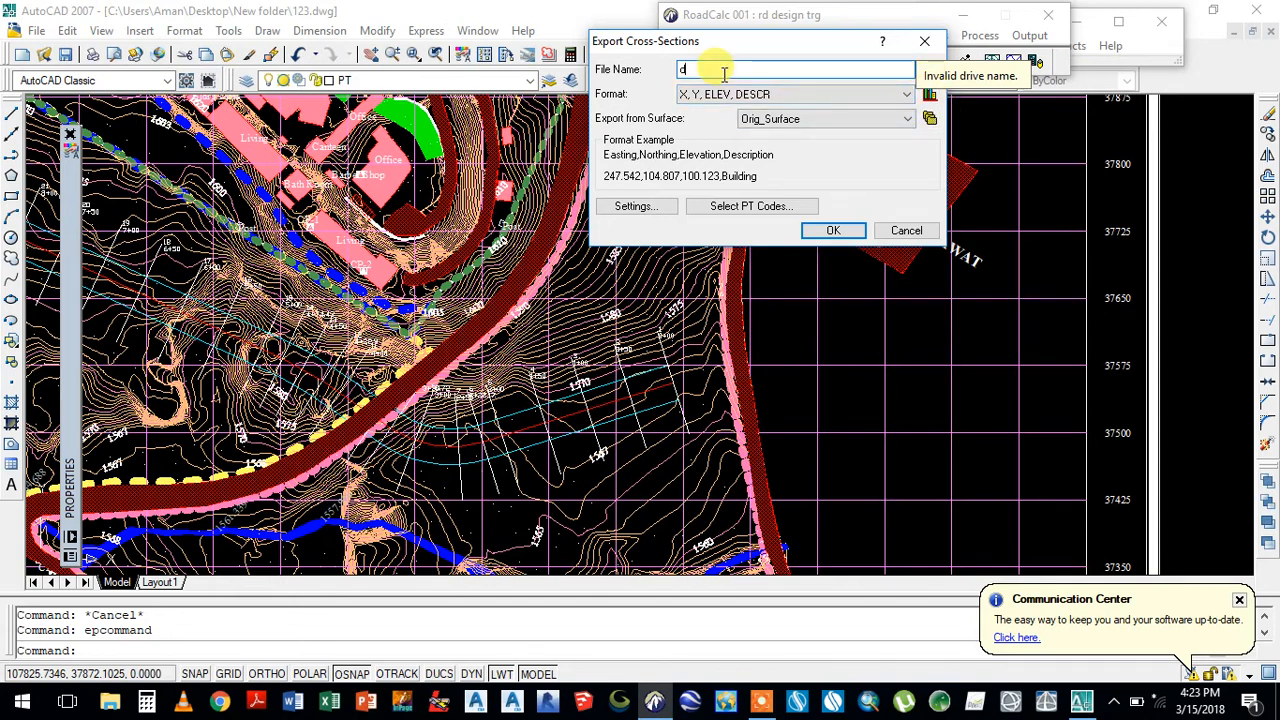
{"action": "left_click", "coordinate": [927, 67]}
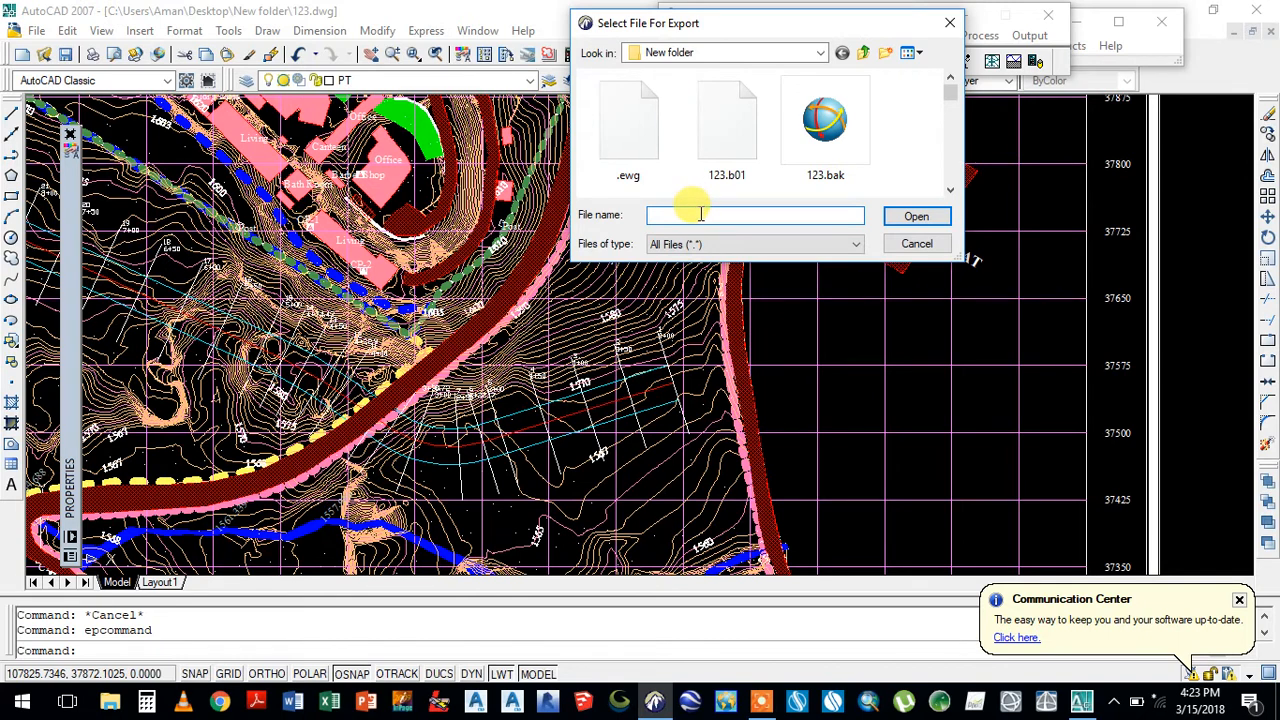
{"action": "type", "text": "asd.c"}
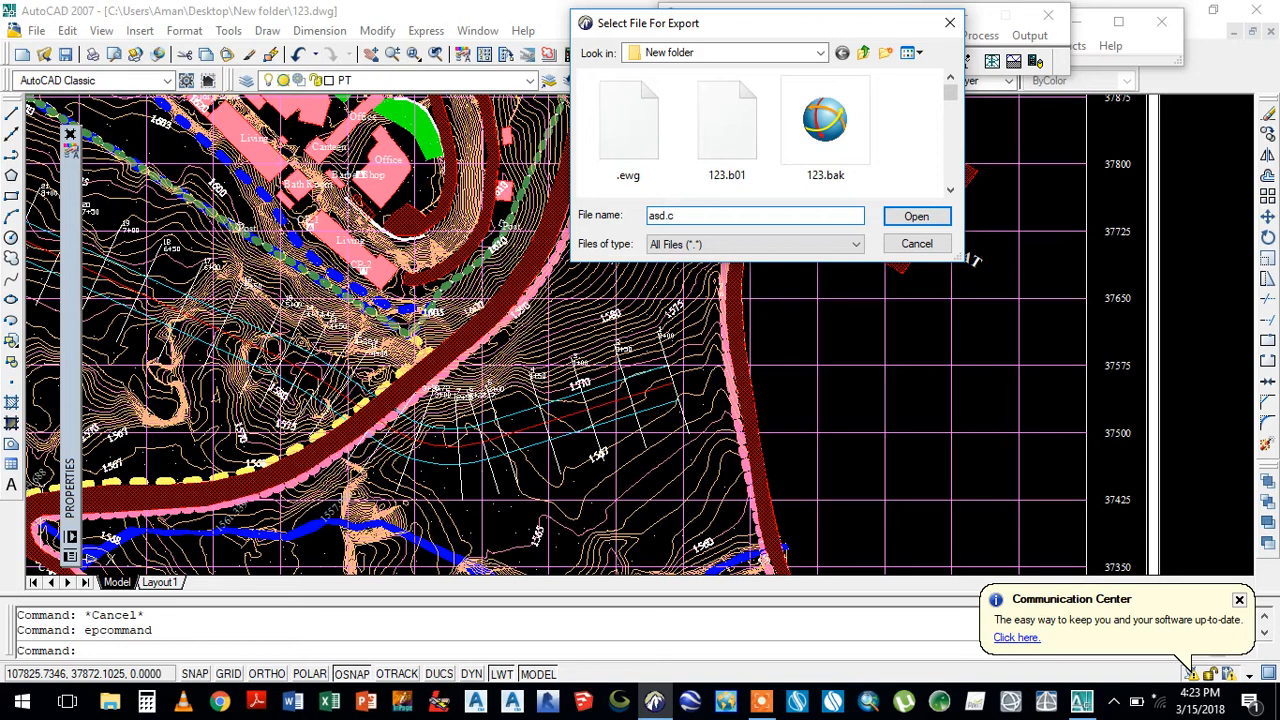
{"action": "type", "text": "sv"}
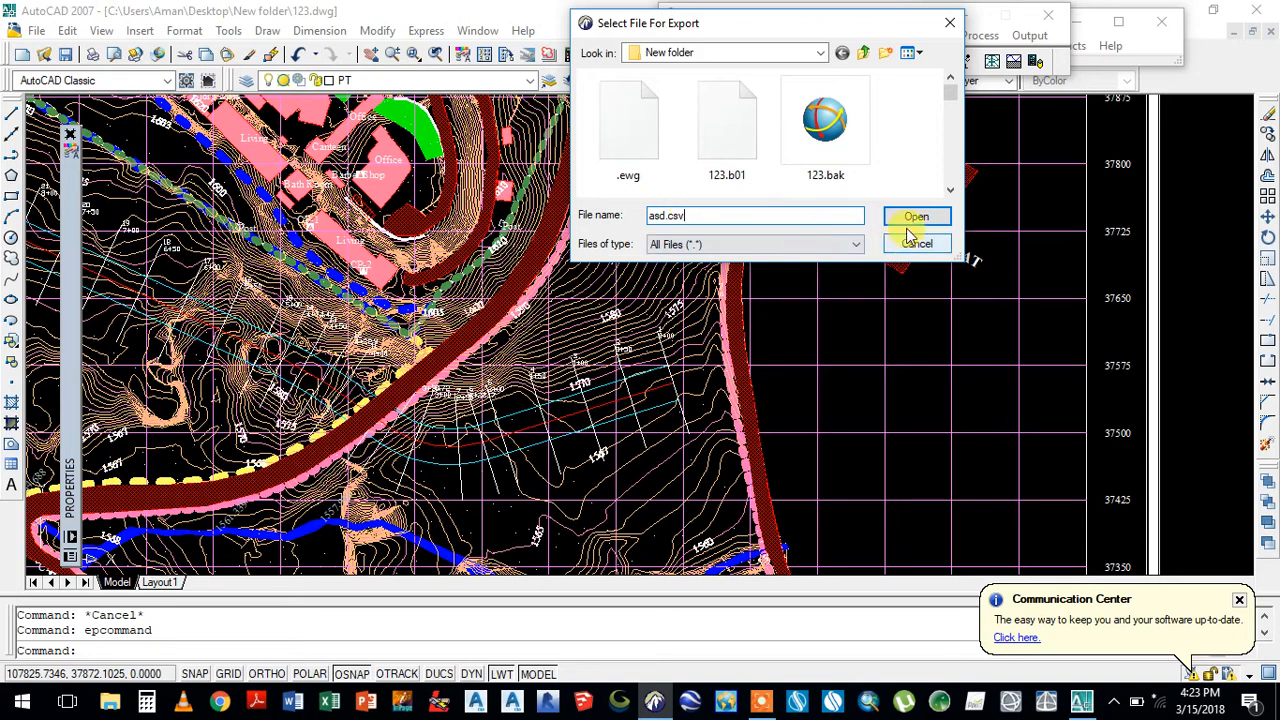
{"action": "left_click", "coordinate": [915, 218]}
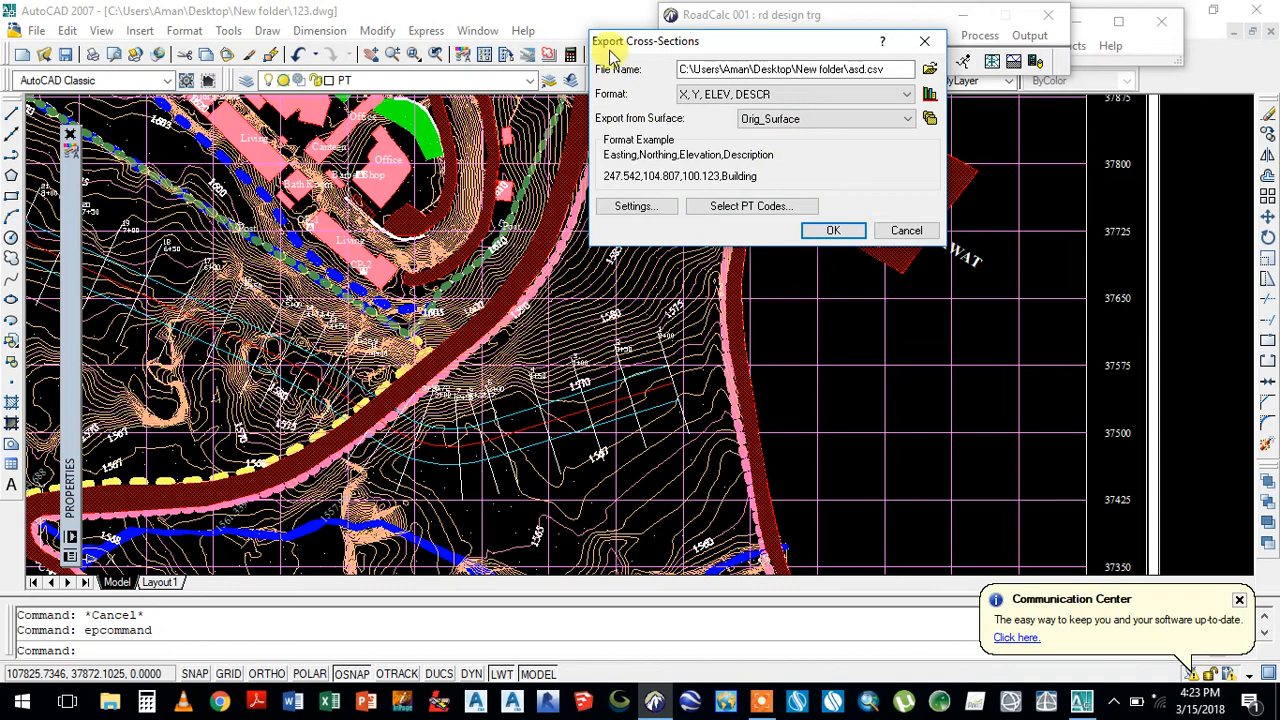
{"action": "left_click", "coordinate": [824, 233]}
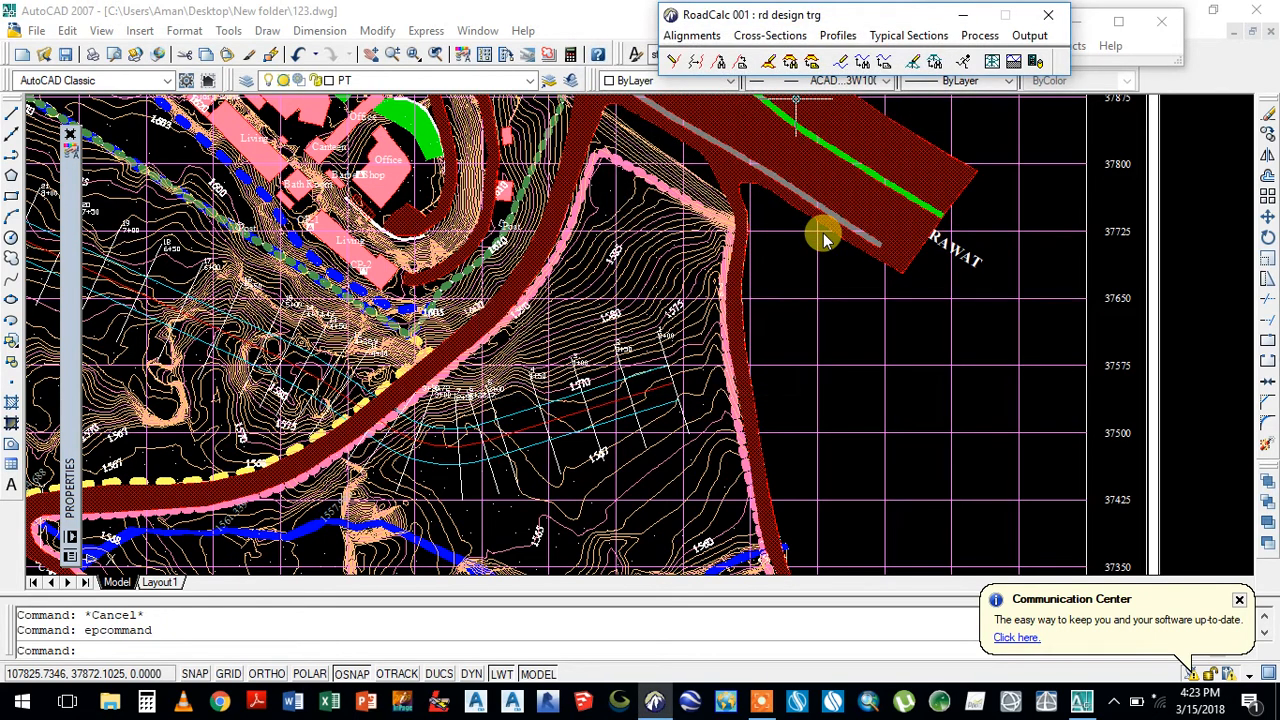
- Minimise the drawing window, open the exported asd.csv from New folder on the desktop in Excel, and dismiss the activation notice
{"action": "left_click", "coordinate": [777, 311]}
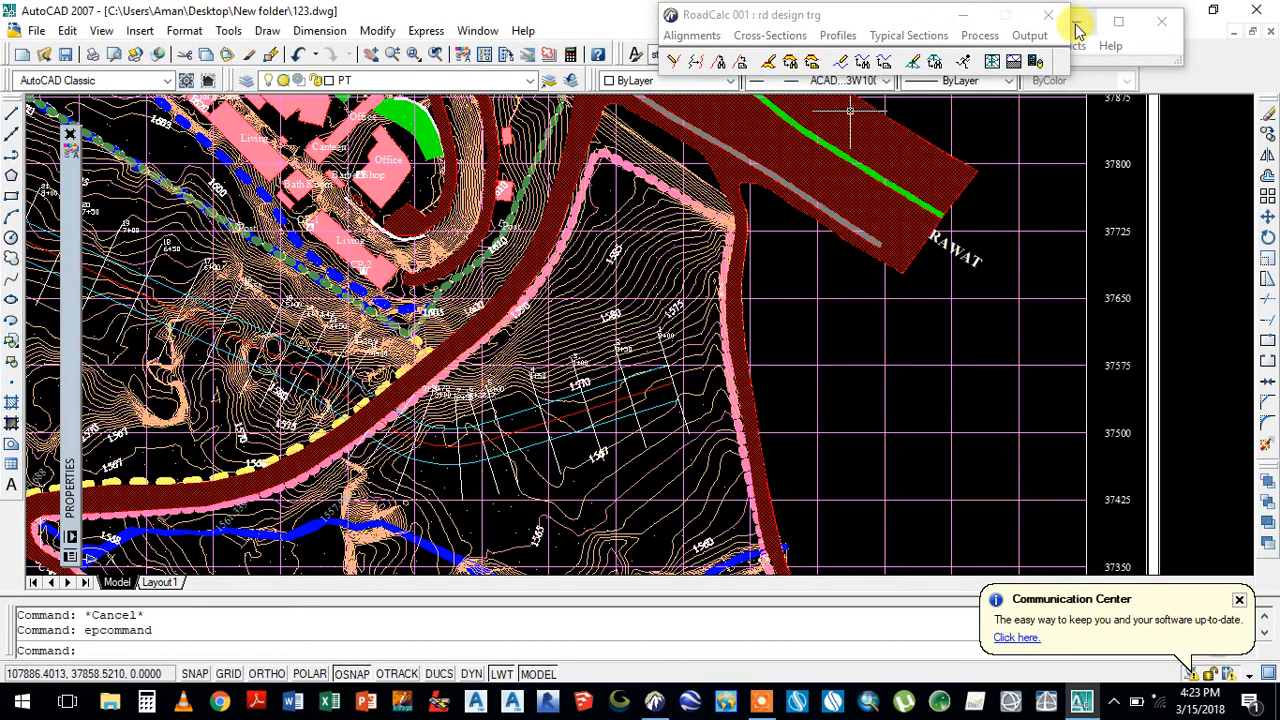
{"action": "left_click_drag", "start_coordinate": [928, 20], "coordinate": [824, 30]}
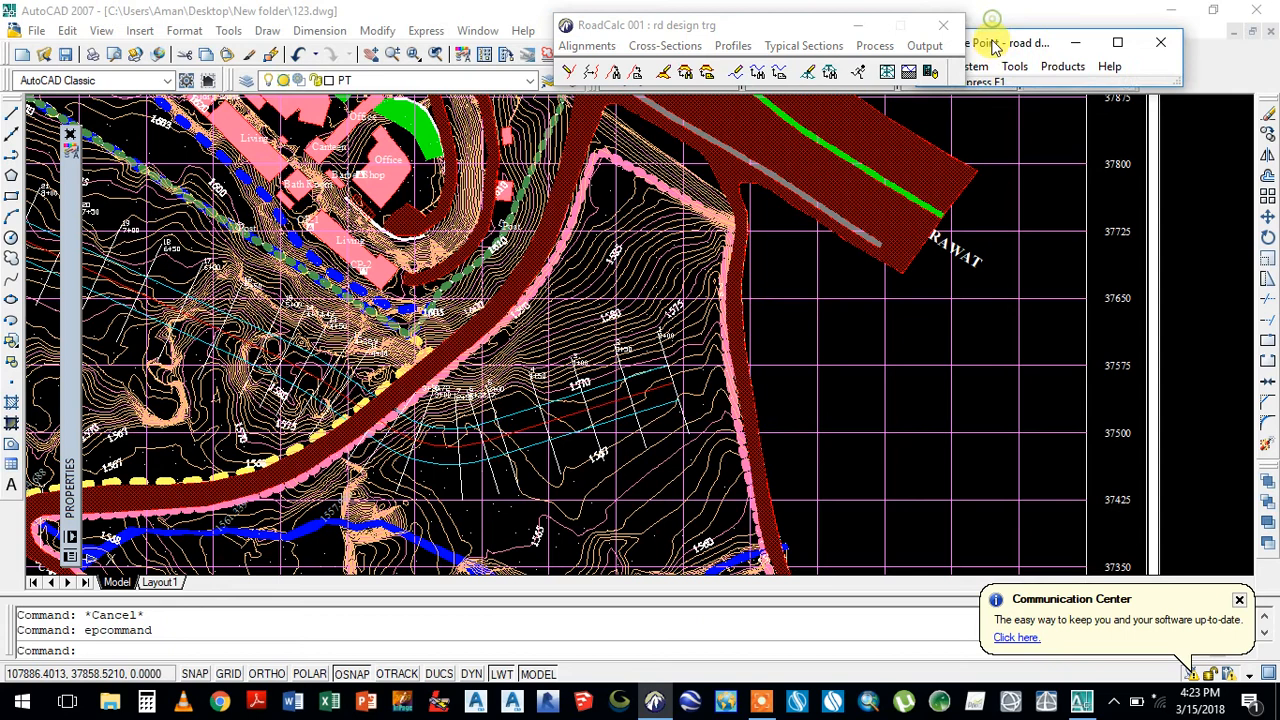
{"action": "left_click", "coordinate": [1157, 14]}
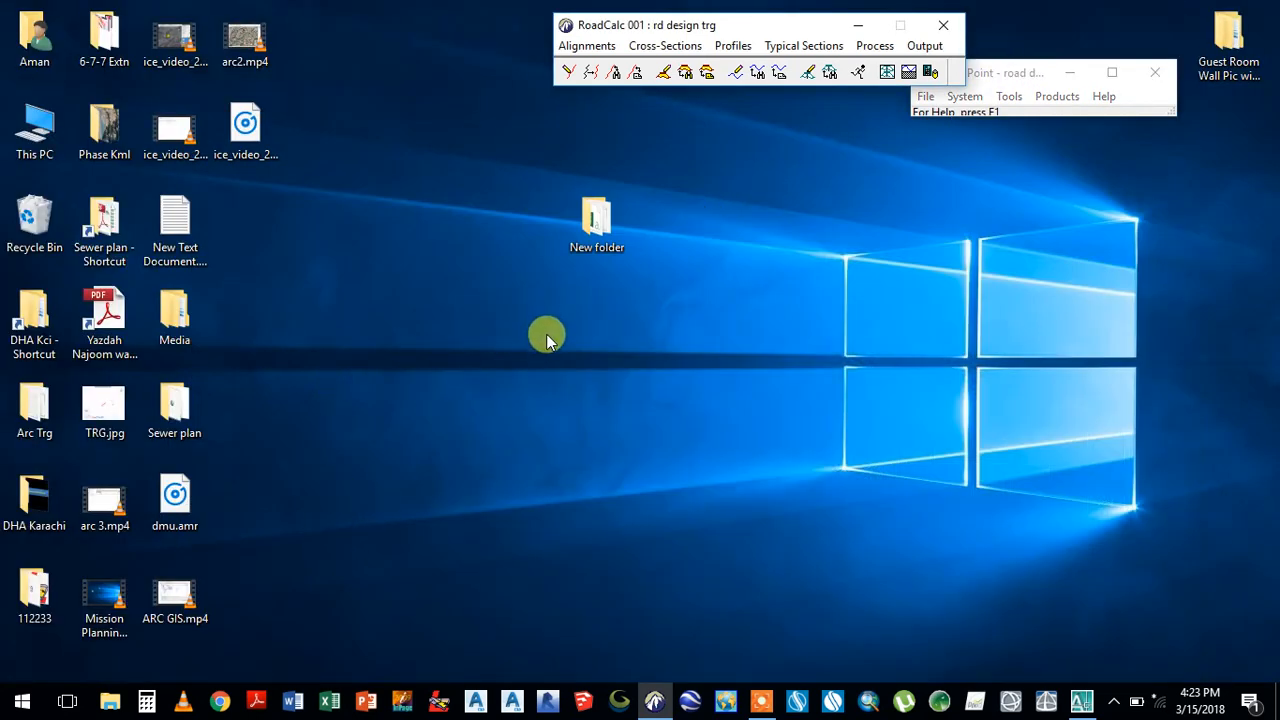
{"action": "left_click", "coordinate": [618, 216]}
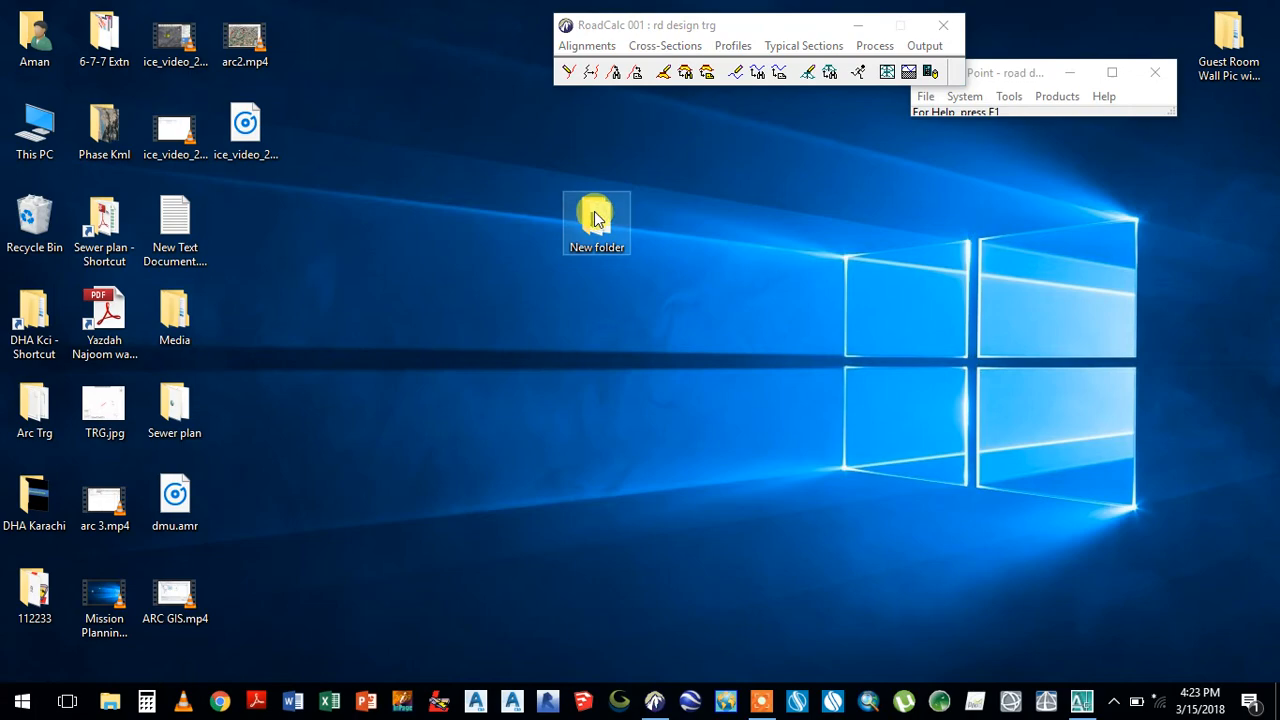
{"action": "double_click", "coordinate": [594, 218]}
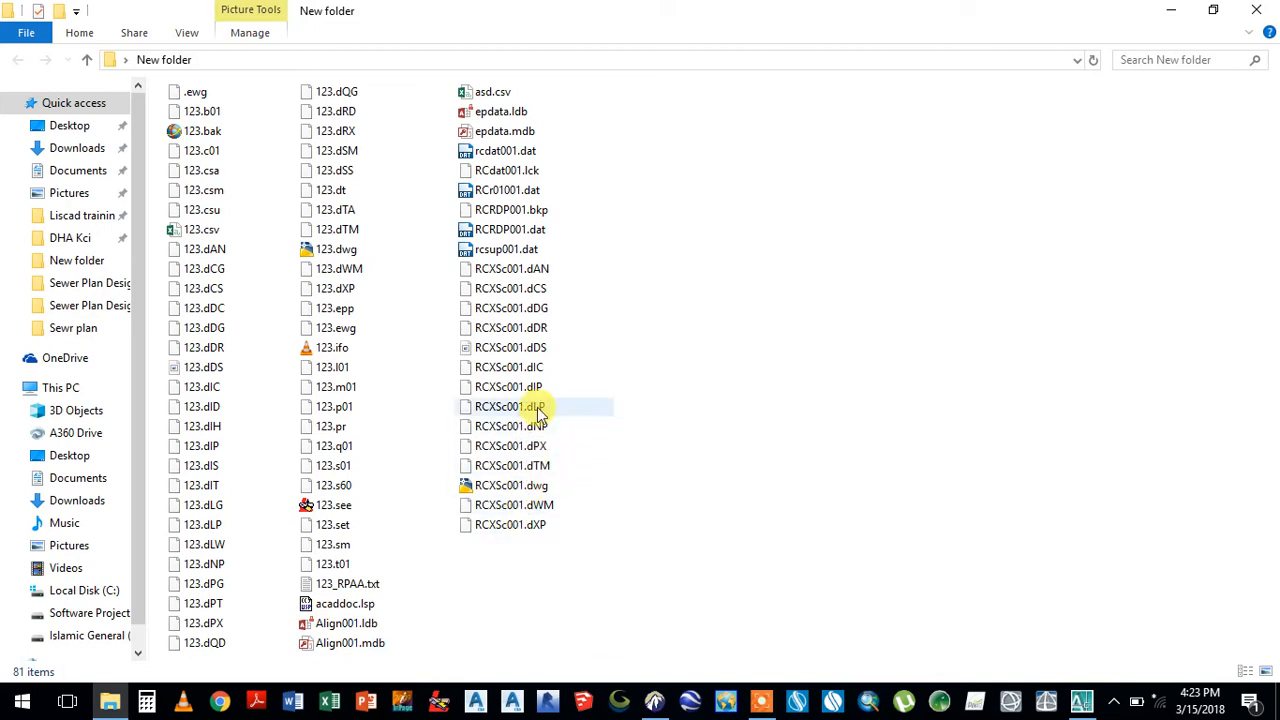
{"action": "double_click", "coordinate": [490, 92]}
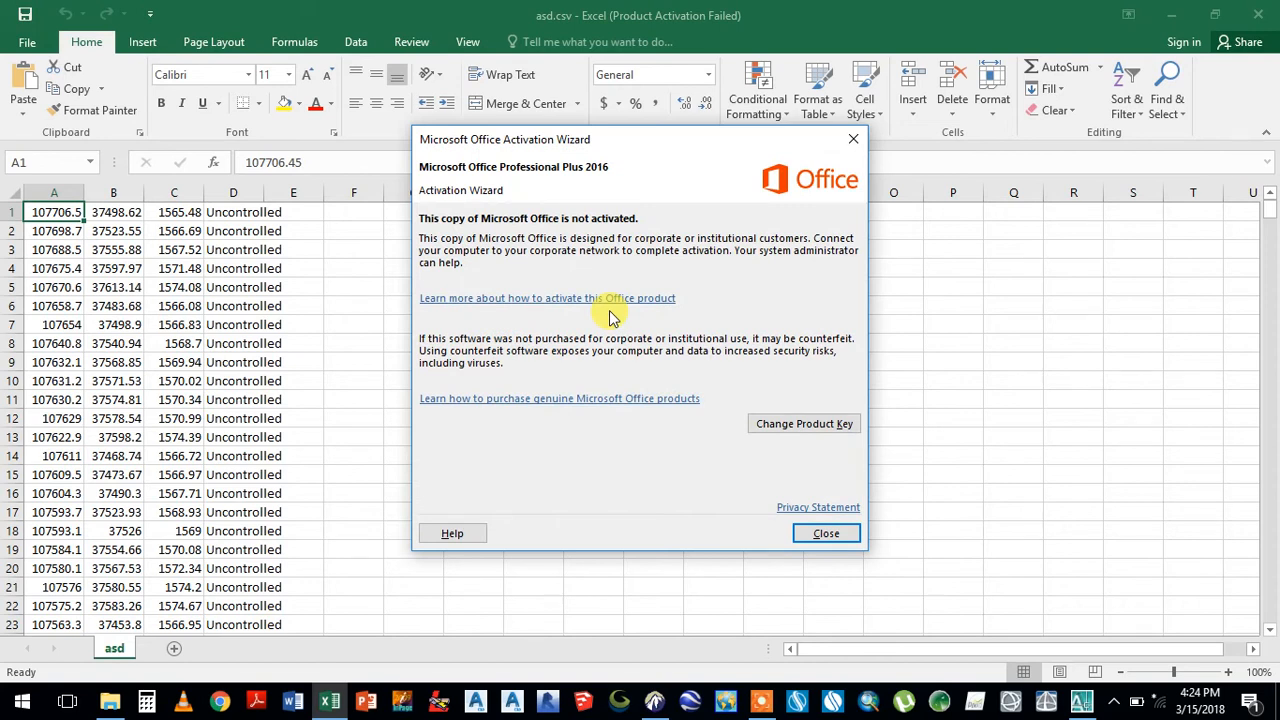
{"action": "left_click", "coordinate": [824, 534]}
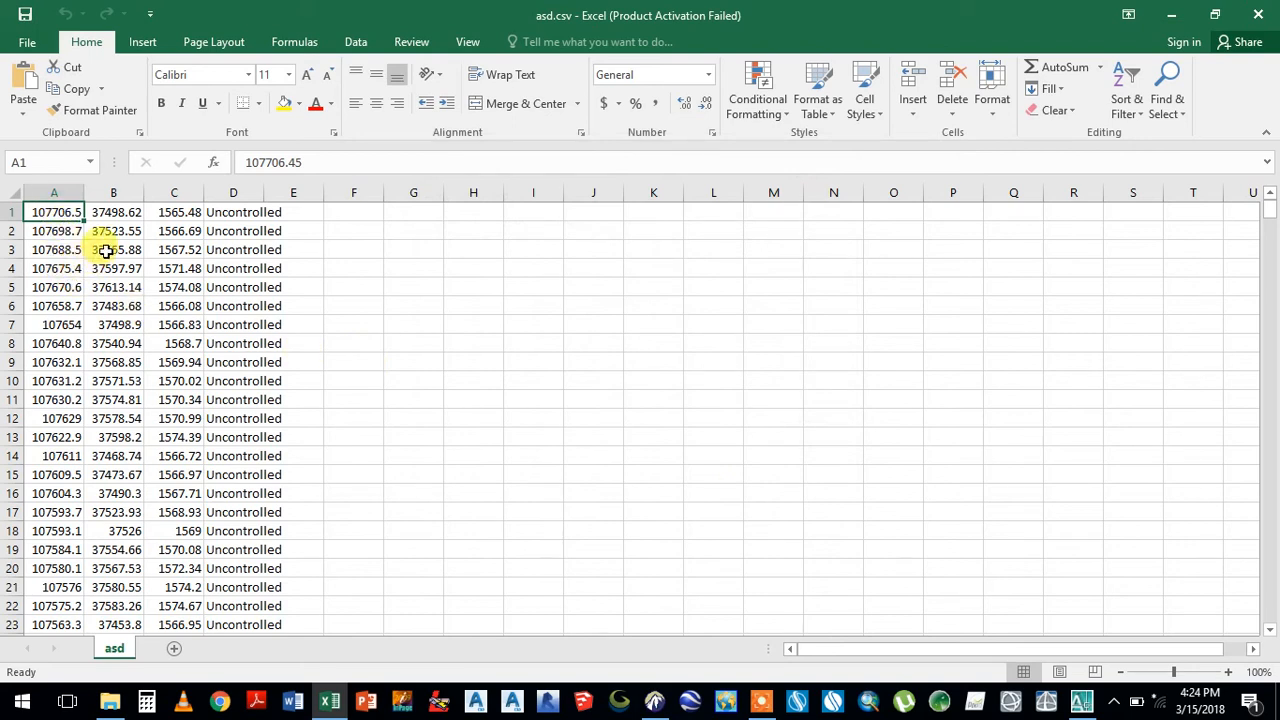
- Examine the easting, northing and elevation columns of the exported cross-section points down through the sheet
{"action": "left_click", "coordinate": [60, 231]}
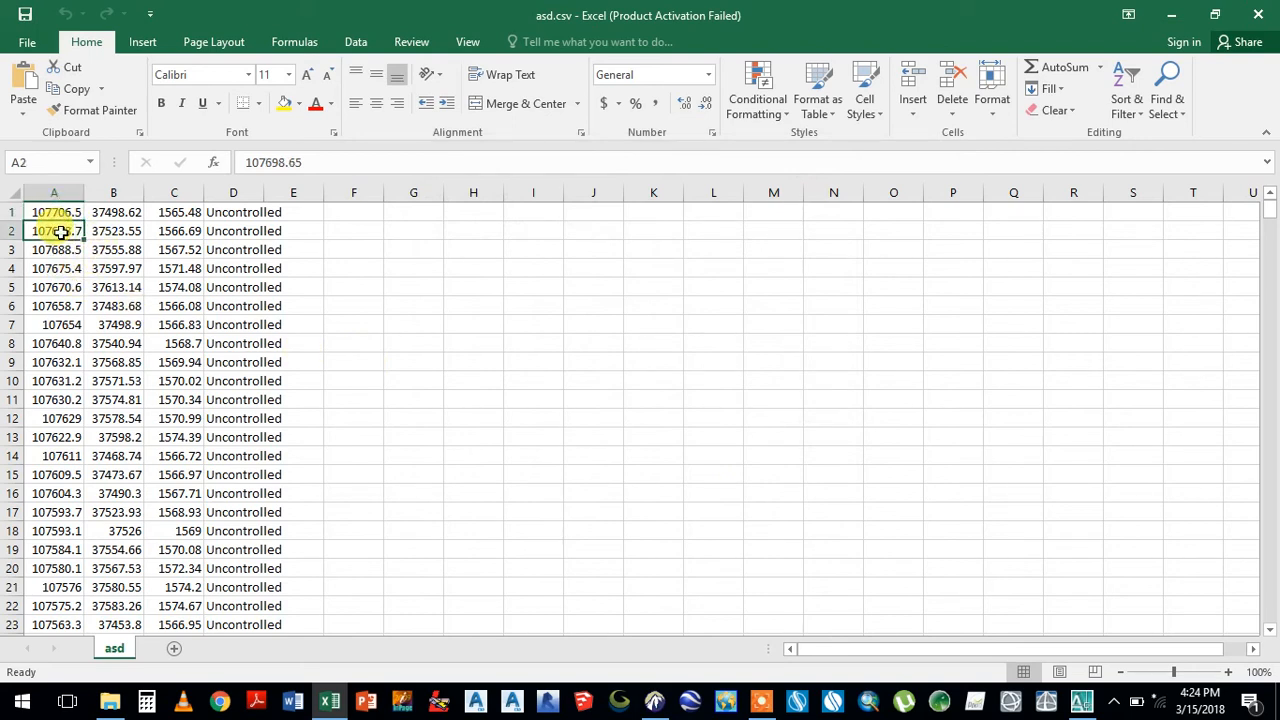
{"action": "left_click", "coordinate": [108, 213]}
{"action": "left_click", "coordinate": [110, 229]}
{"action": "left_click", "coordinate": [178, 213]}
{"action": "left_click", "coordinate": [186, 232]}
{"action": "scroll", "coordinate": [180, 300], "scroll_direction": "down", "scroll_amount": 19}
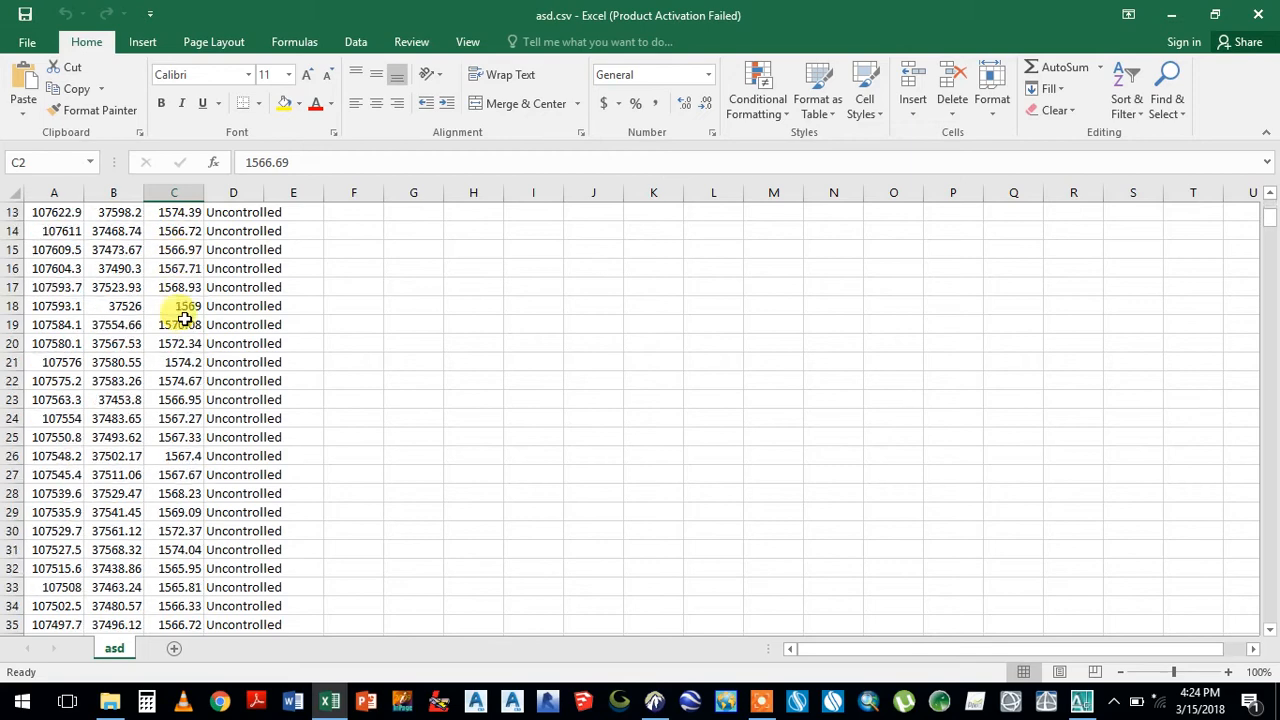
{"action": "scroll", "coordinate": [185, 318], "scroll_direction": "down", "scroll_amount": 20}
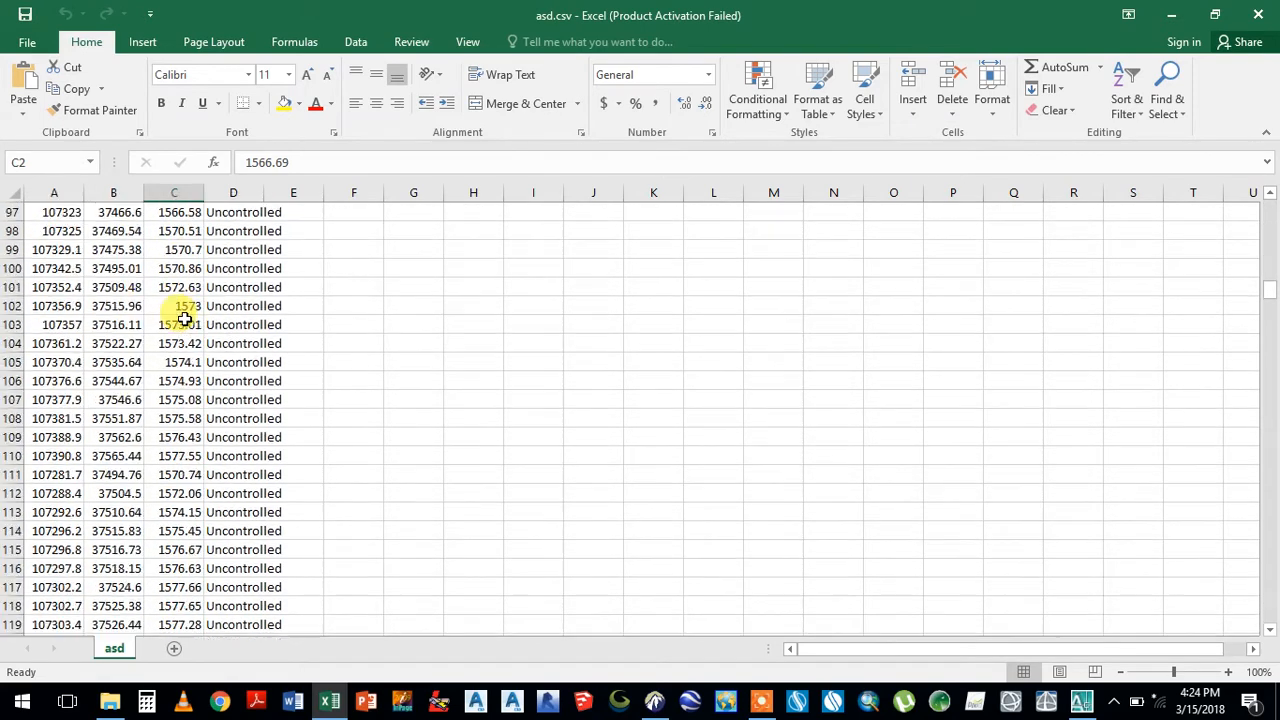
{"action": "scroll", "coordinate": [185, 318], "scroll_direction": "down", "scroll_amount": 7}
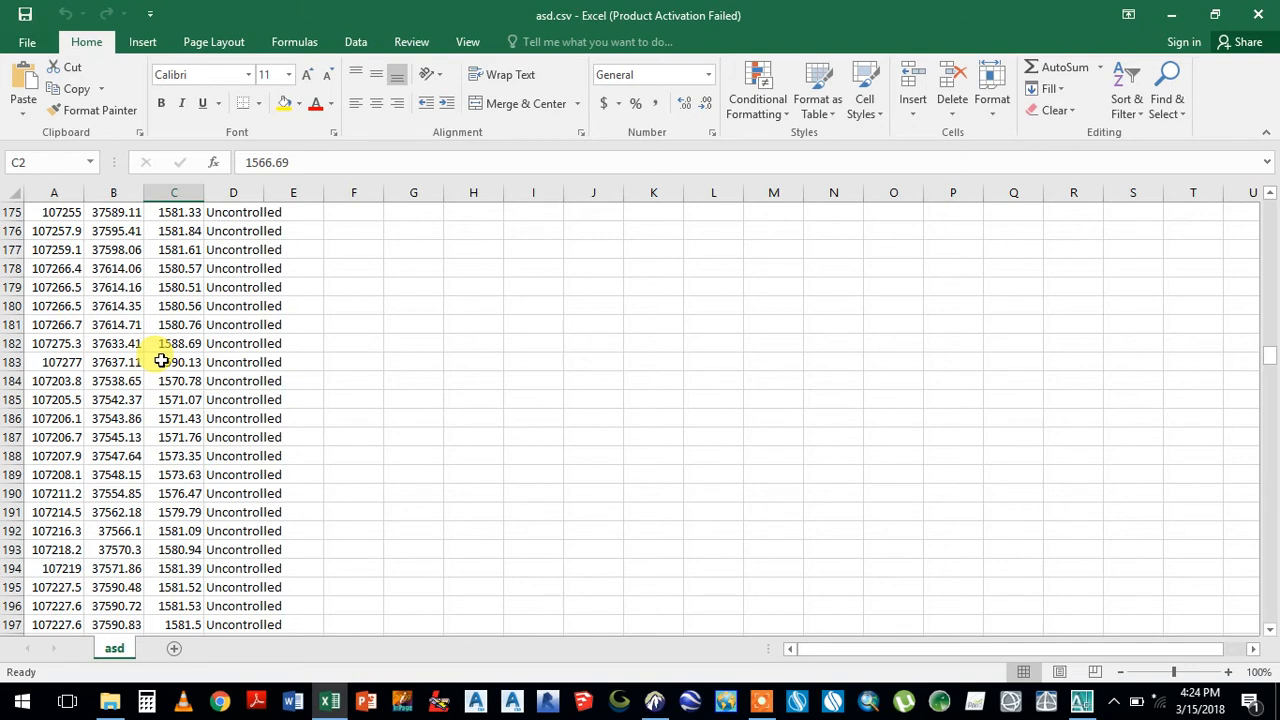
- Close the asd.csv workbook and New folder, and switch back to AutoCAD
{"action": "left_click", "coordinate": [1258, 15]}
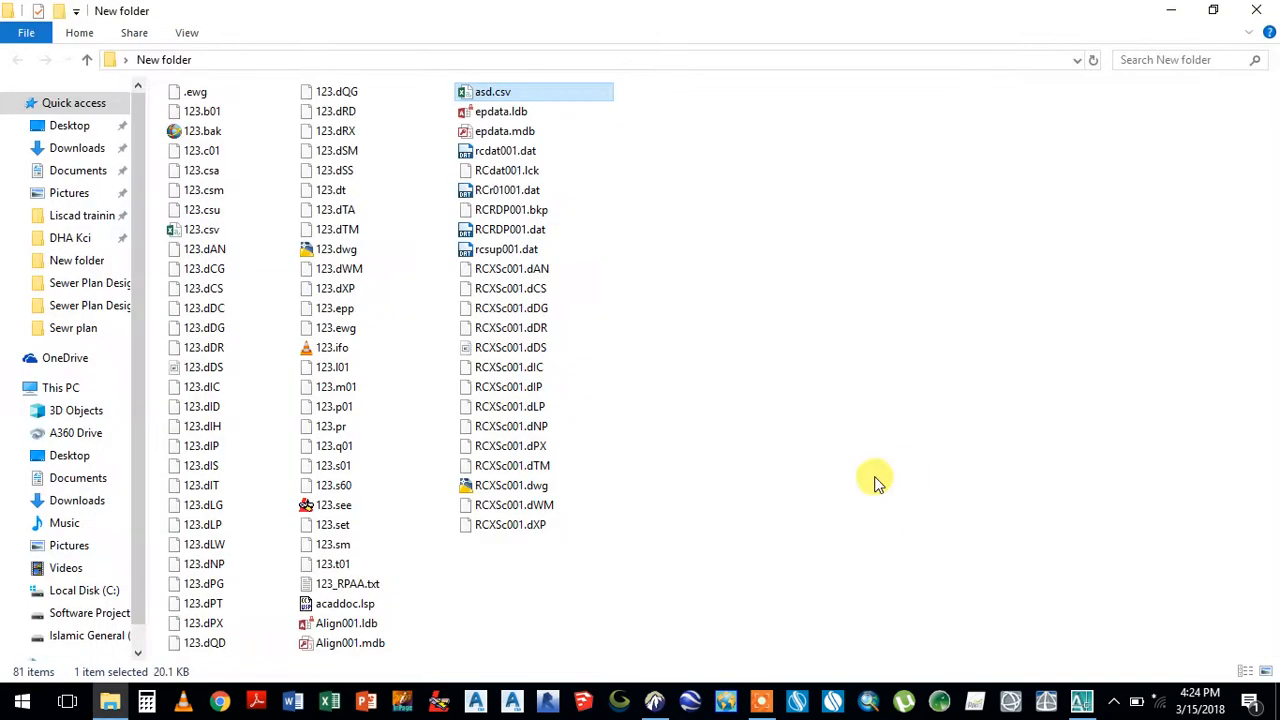
{"action": "left_click", "coordinate": [1256, 10]}
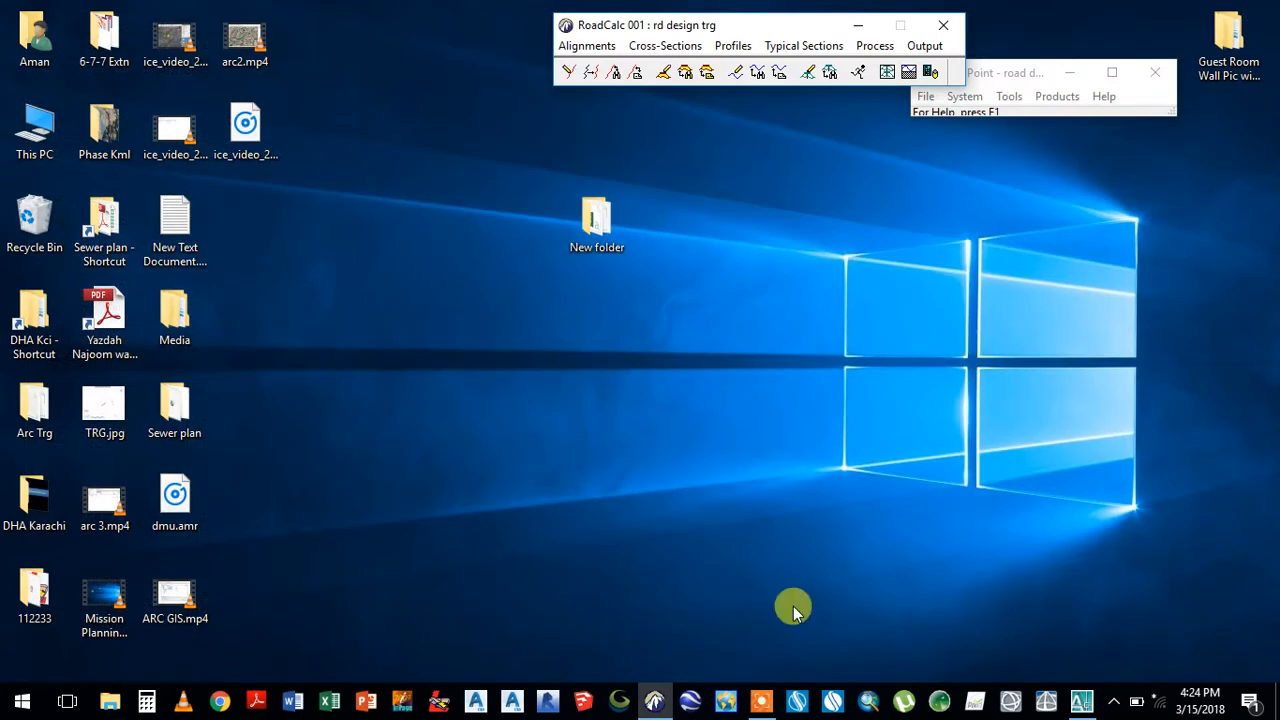
{"action": "left_click", "coordinate": [1081, 704]}
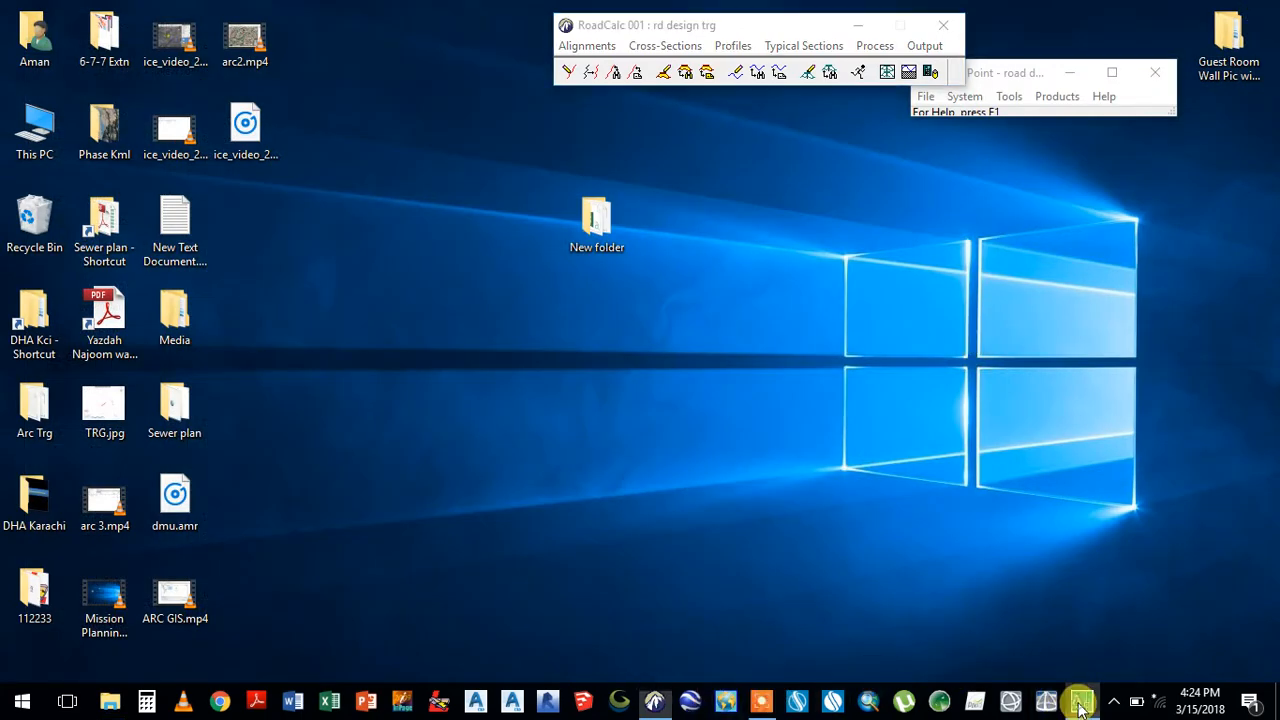
- Set up a cross-section report for Orig_Surface with a print station range, and cancel it without printing
{"action": "left_click", "coordinate": [664, 48]}
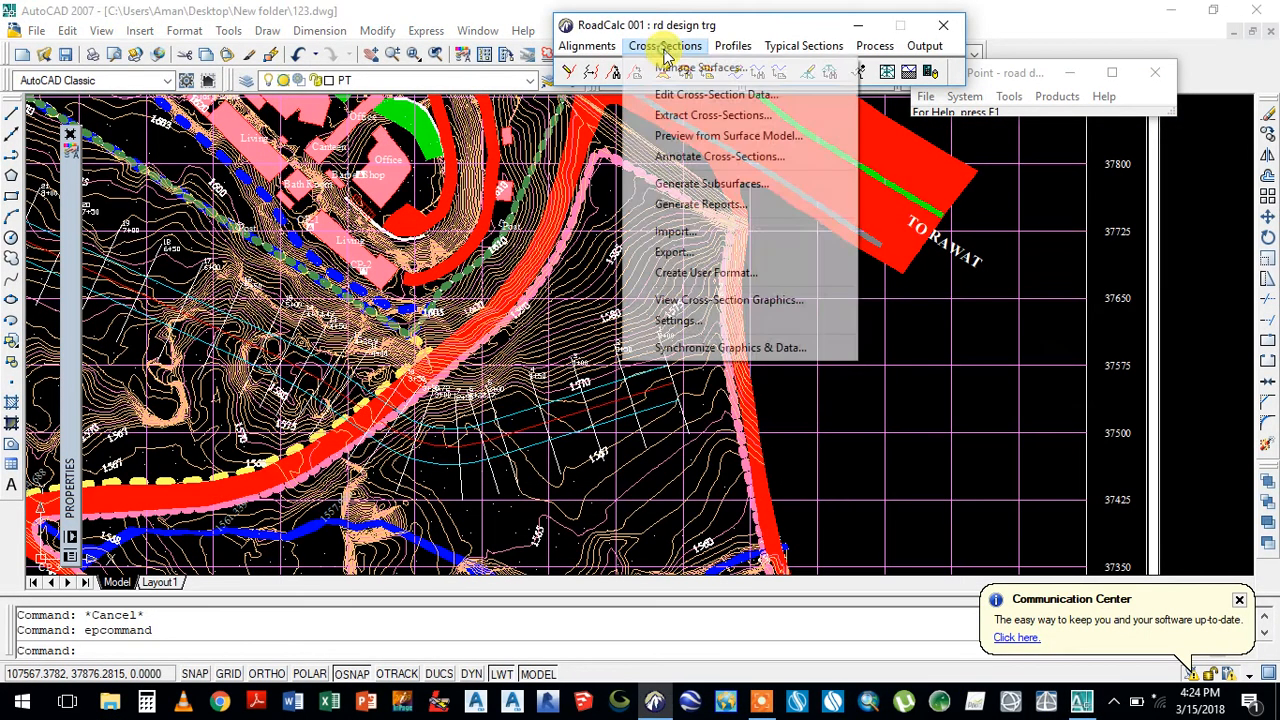
{"action": "left_click", "coordinate": [722, 206]}
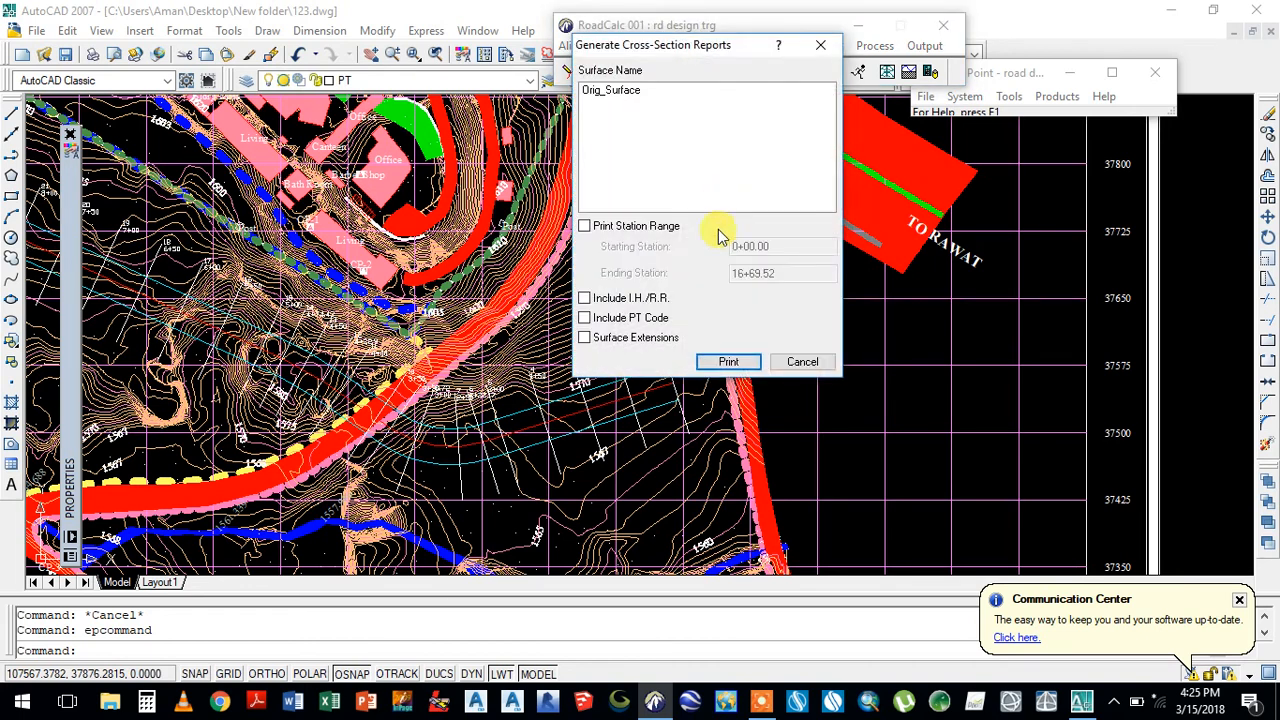
{"action": "left_click", "coordinate": [594, 91]}
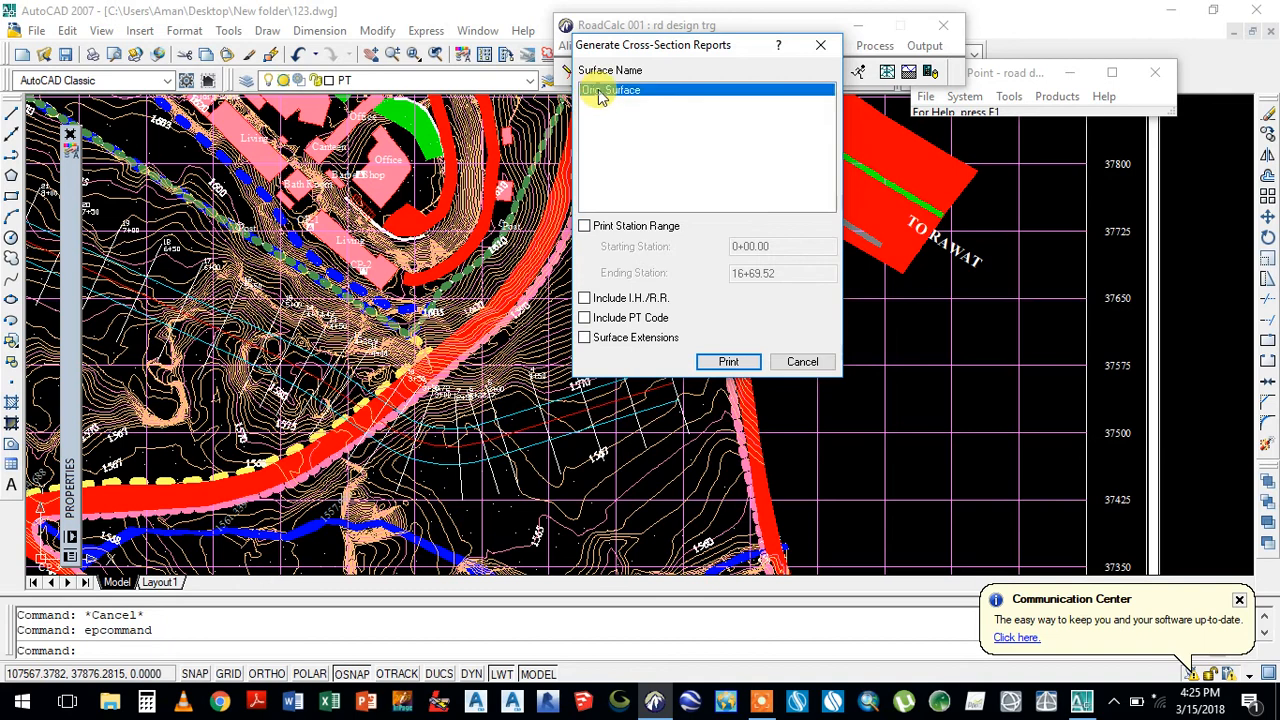
{"action": "left_click", "coordinate": [585, 228]}
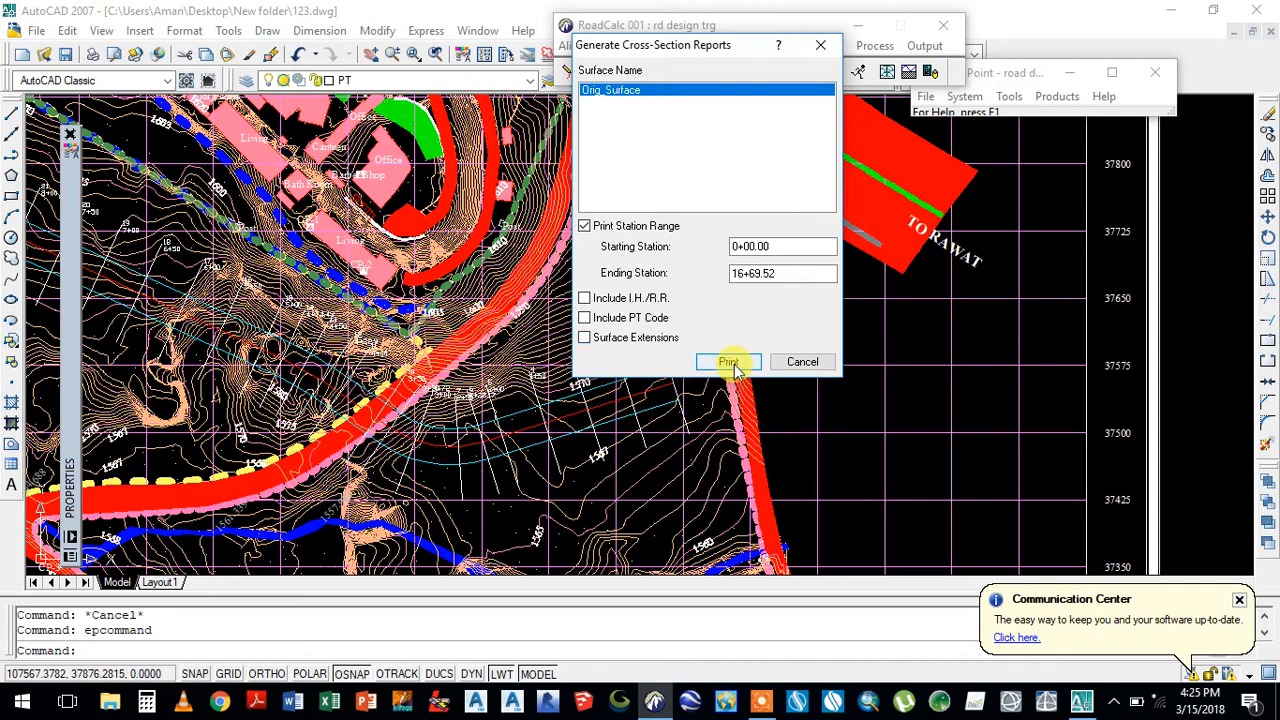
{"action": "left_click", "coordinate": [805, 362]}
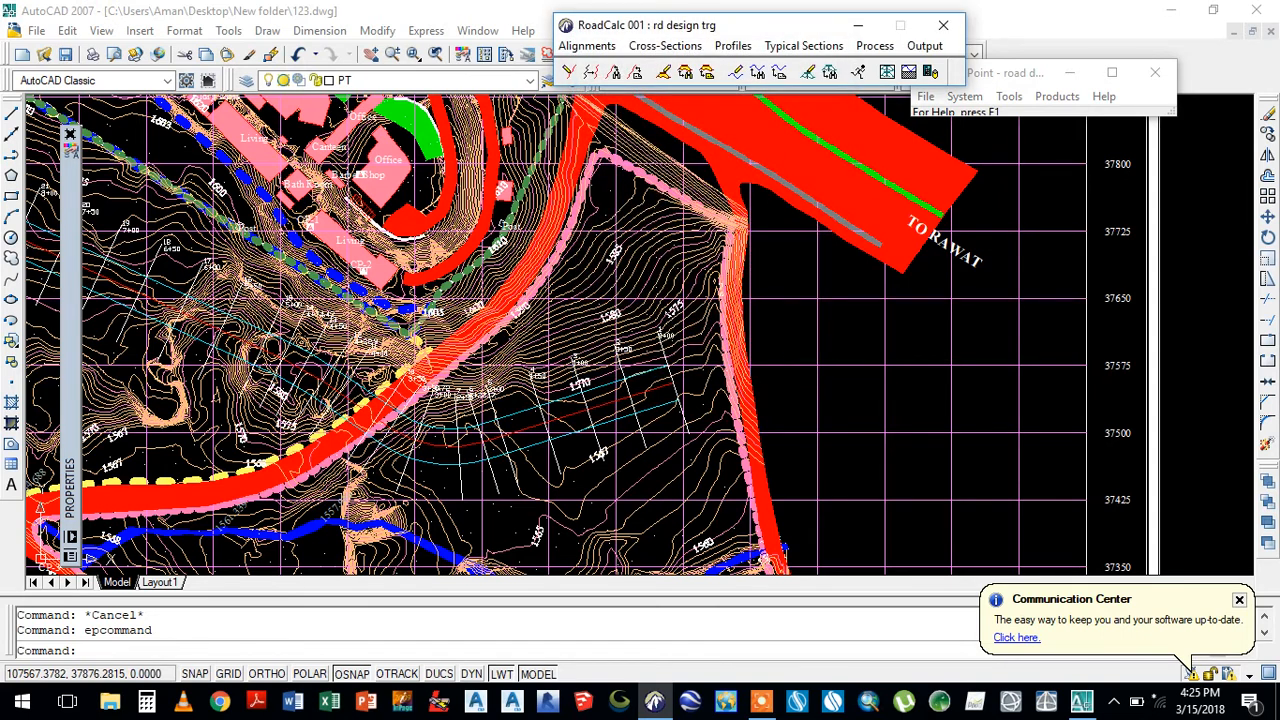
- Try to synchronize the cross-section graphics and data, and dismiss the message
{"action": "left_click", "coordinate": [683, 45]}
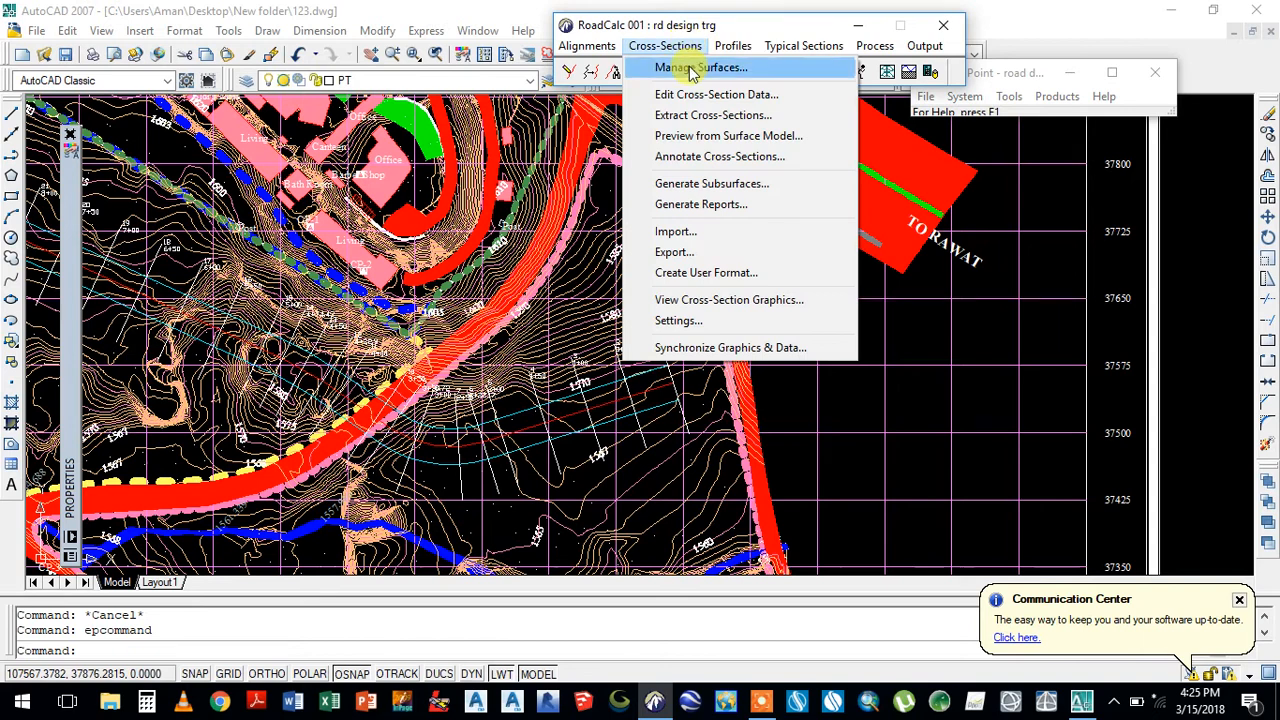
{"action": "left_click", "coordinate": [736, 350]}
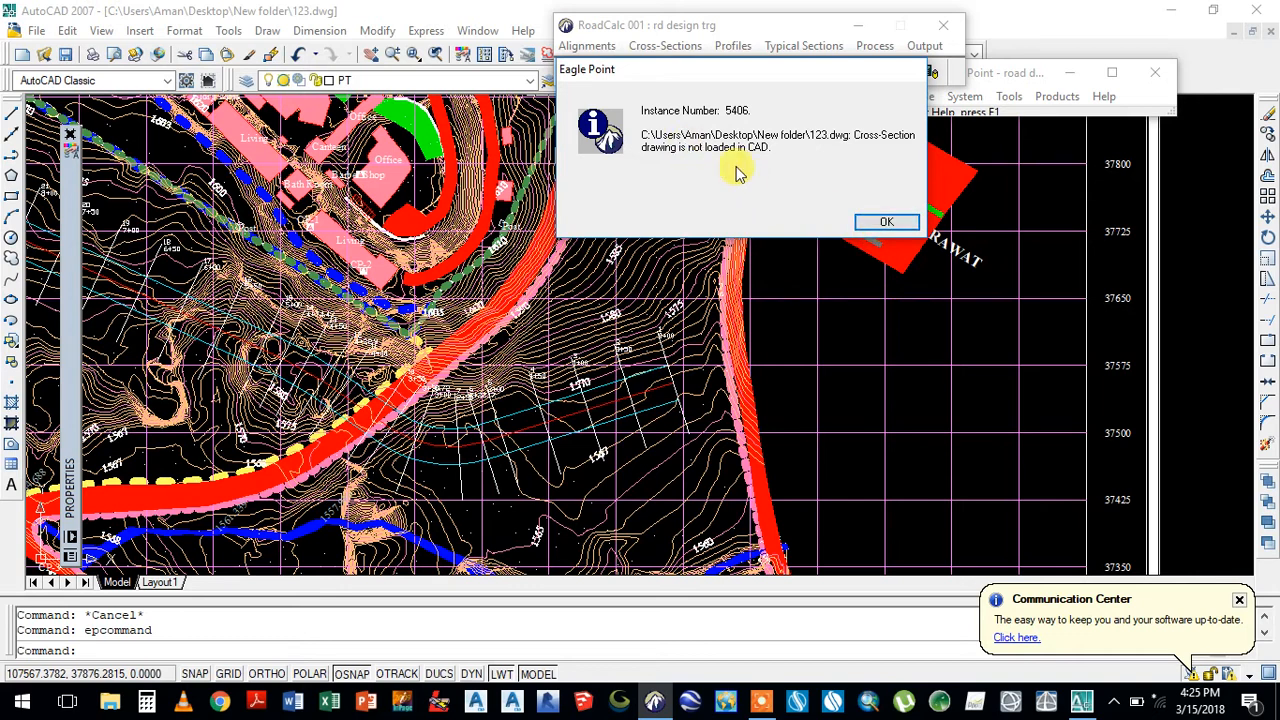
{"action": "left_click", "coordinate": [884, 222]}
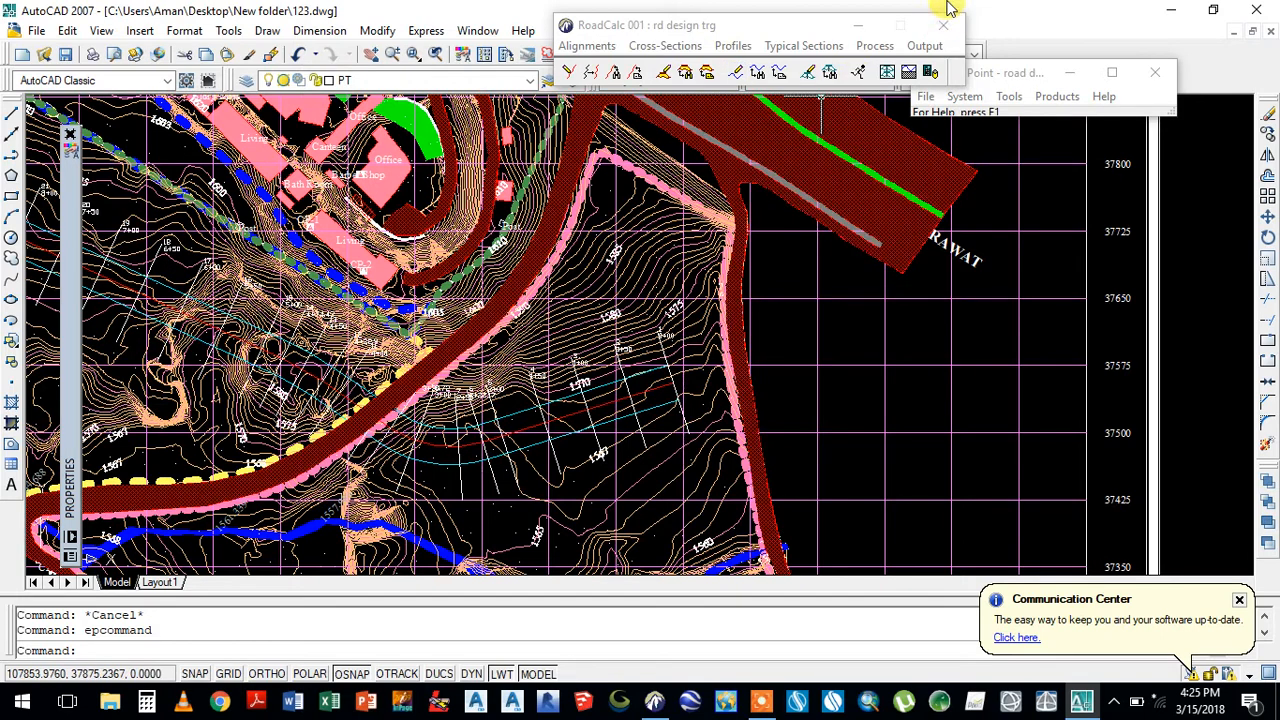
- Generate new cross-section sheets for the full station range from 0+00 to 16+69.52
{"action": "left_click", "coordinate": [924, 46]}
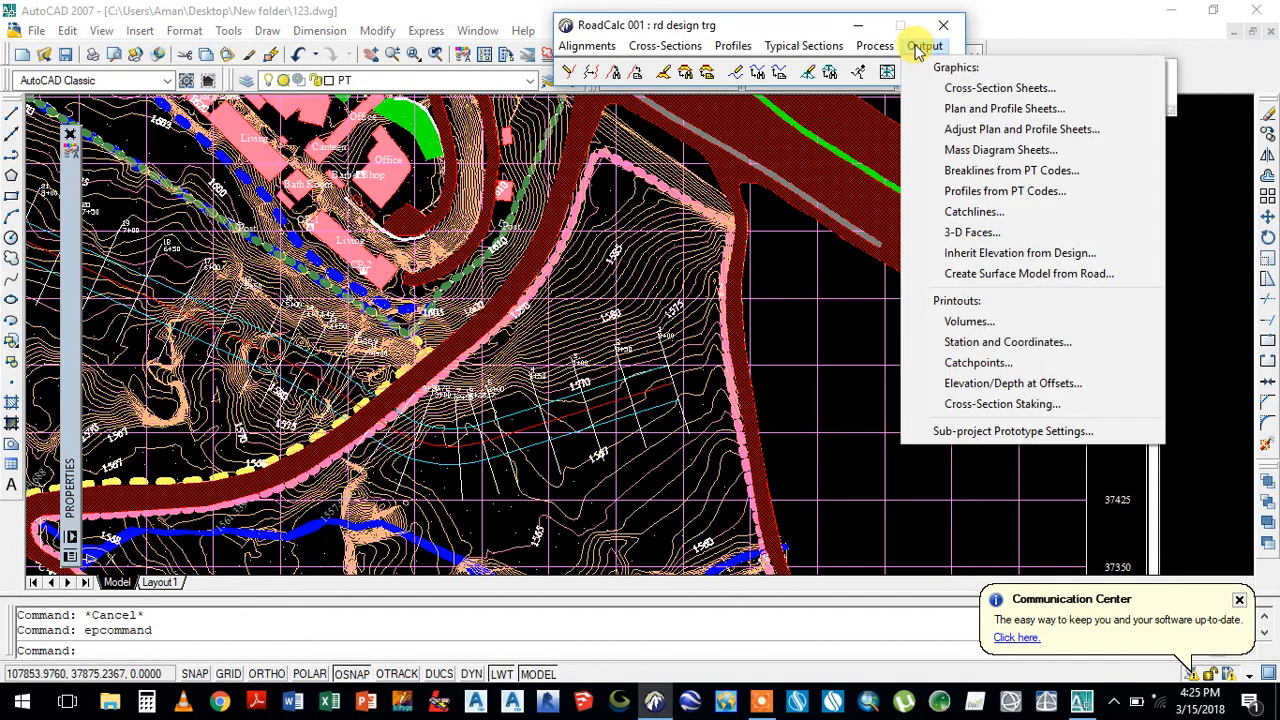
{"action": "left_click", "coordinate": [959, 90]}
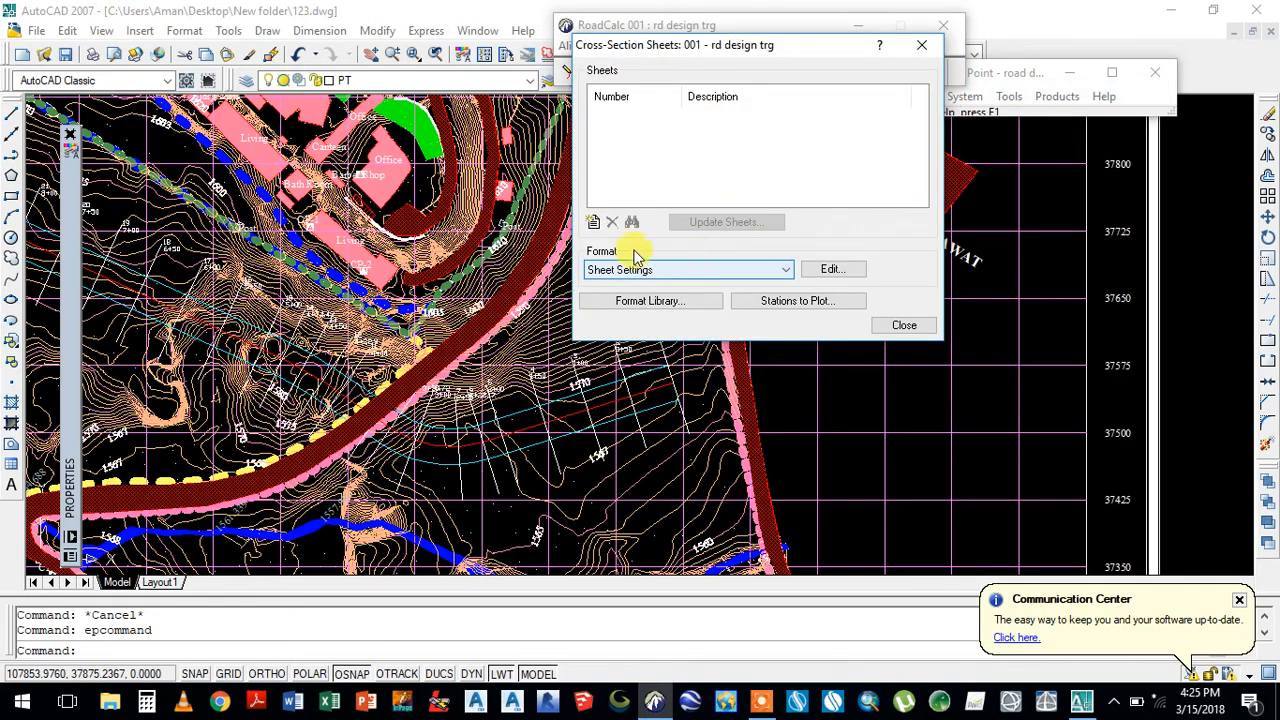
{"action": "left_click", "coordinate": [593, 221]}
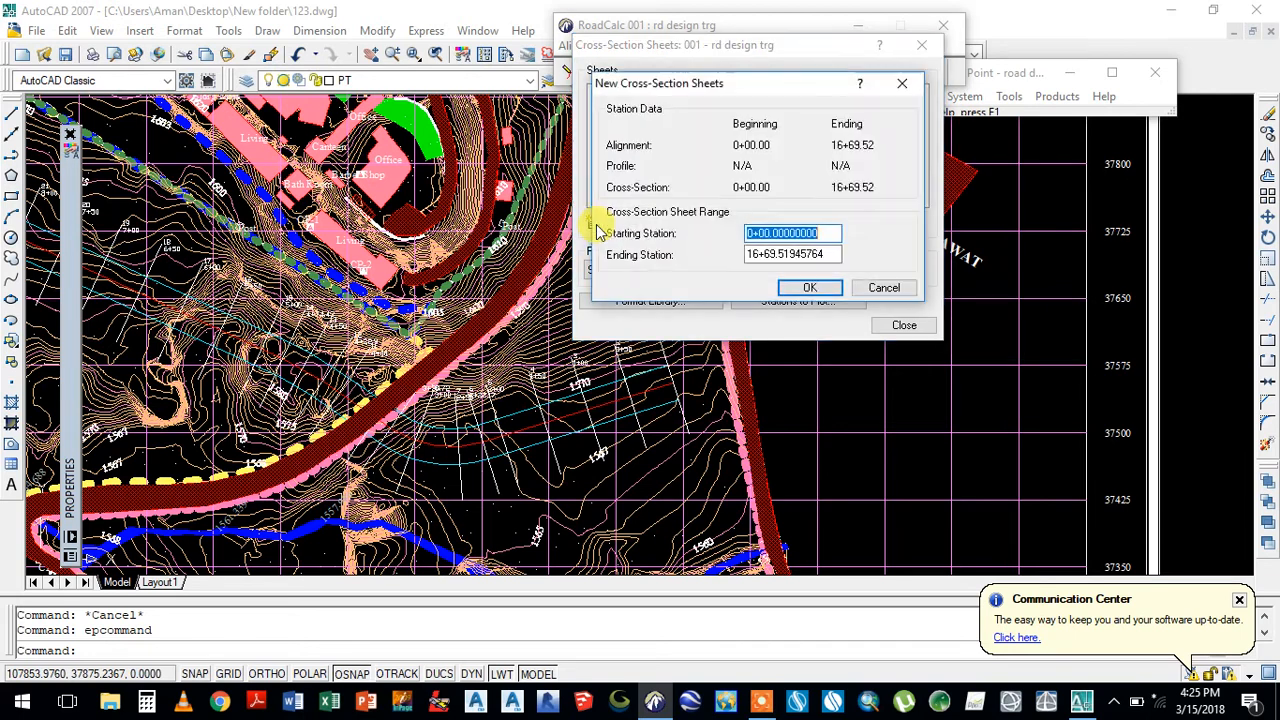
{"action": "left_click", "coordinate": [808, 287]}
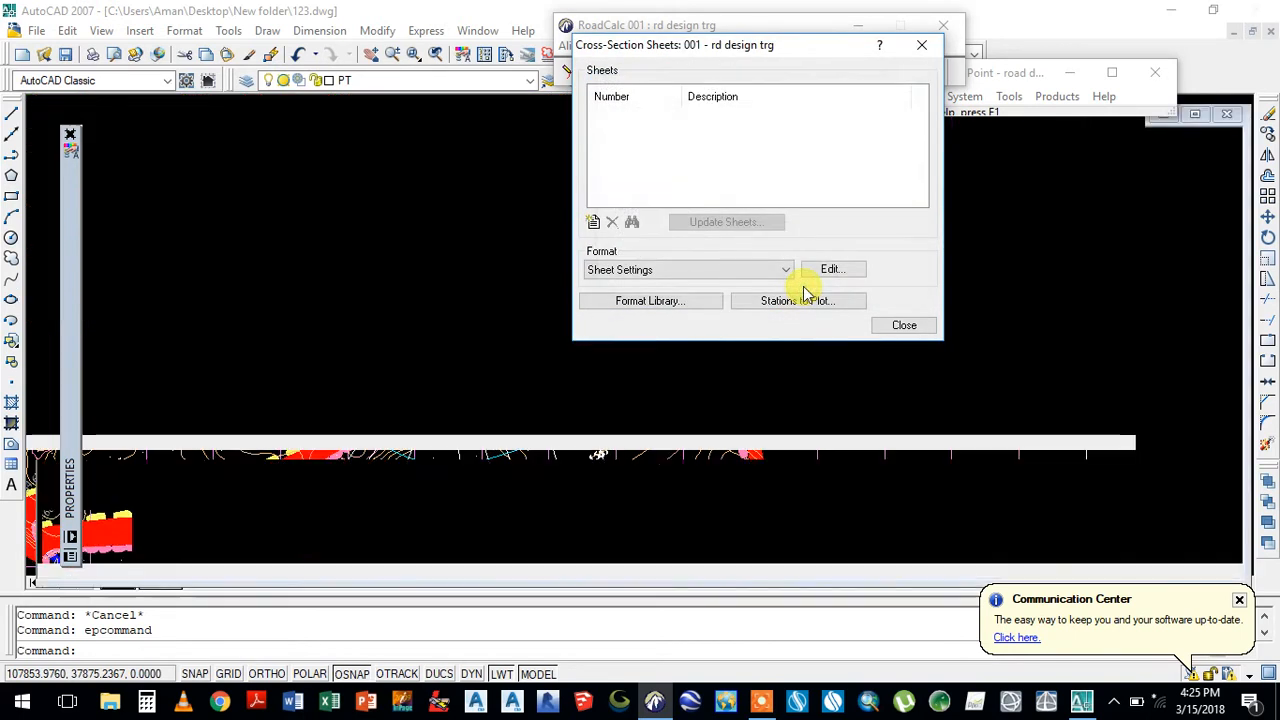
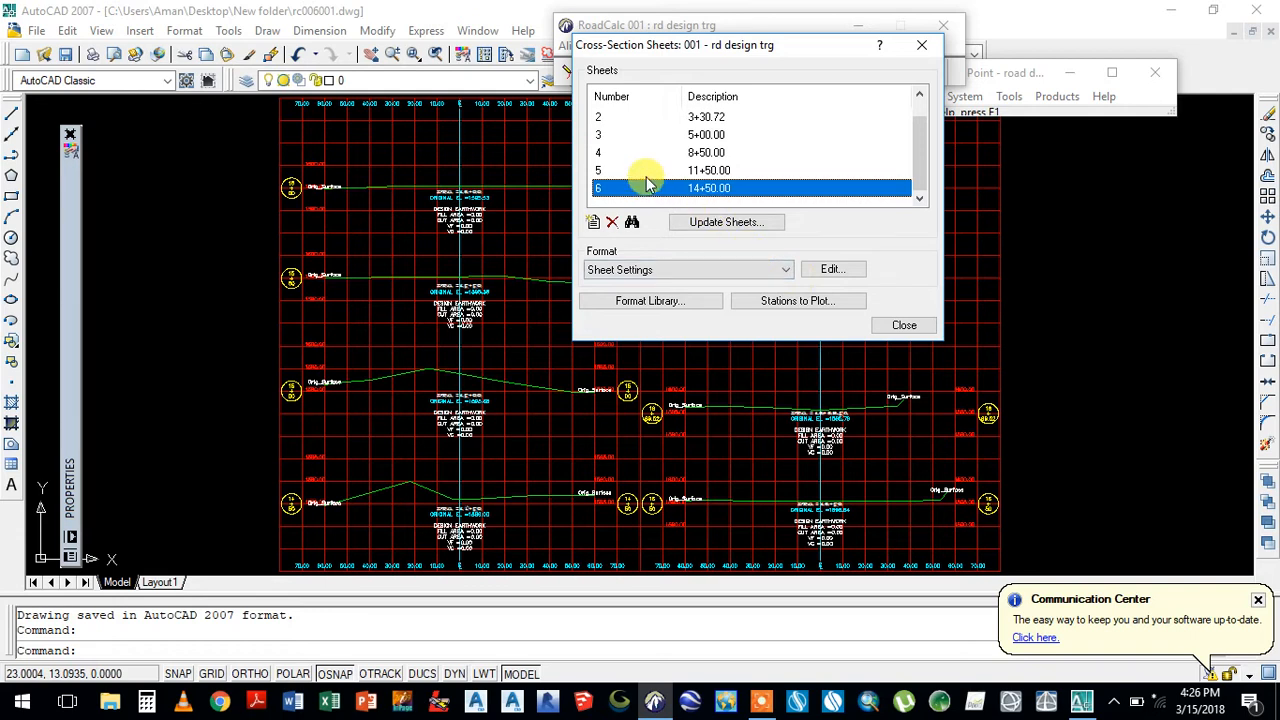
- Go through the generated cross-section sheets in the list and open sheet 4, which starts at station 8+50.00
{"action": "left_click", "coordinate": [693, 120]}
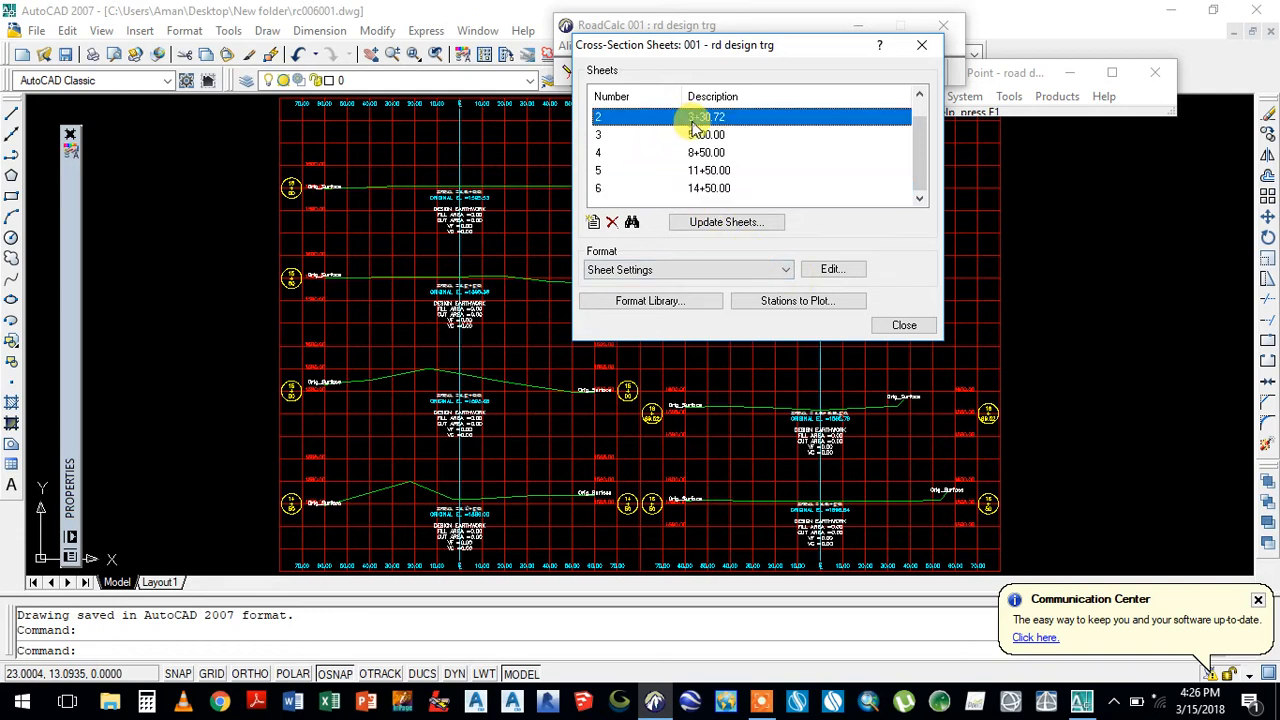
{"action": "left_click", "coordinate": [706, 138]}
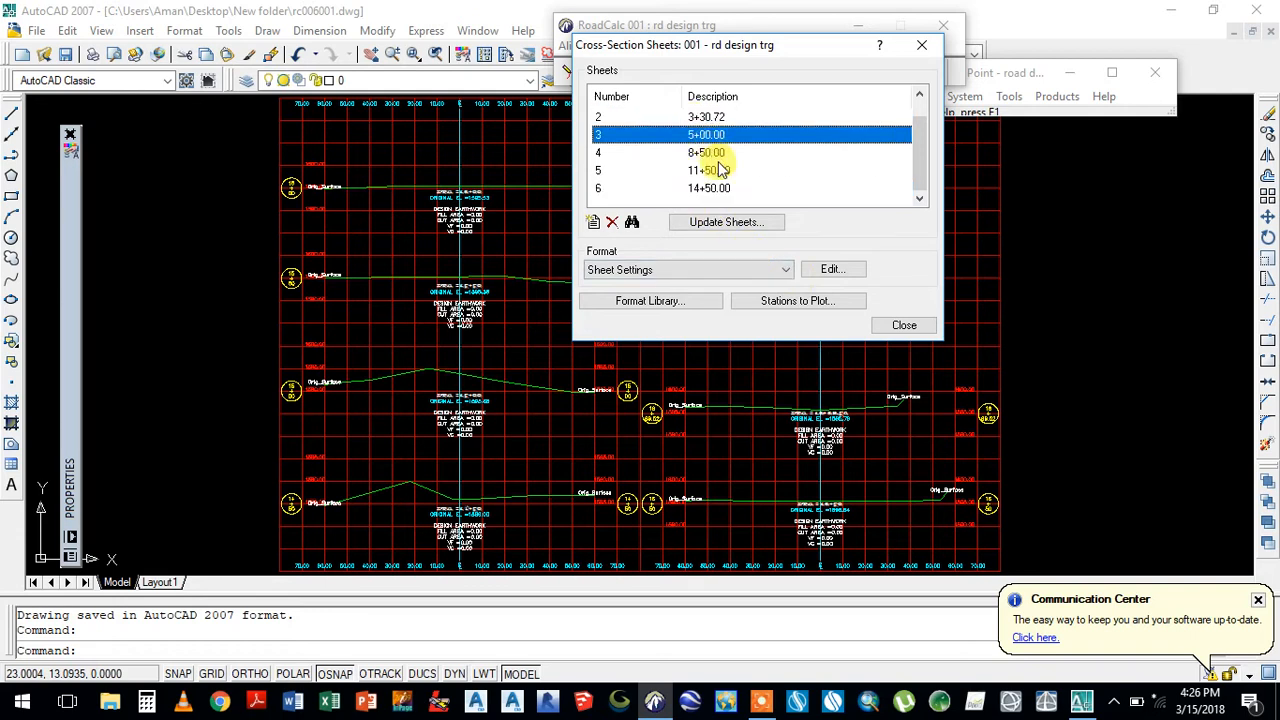
{"action": "left_click", "coordinate": [714, 155]}
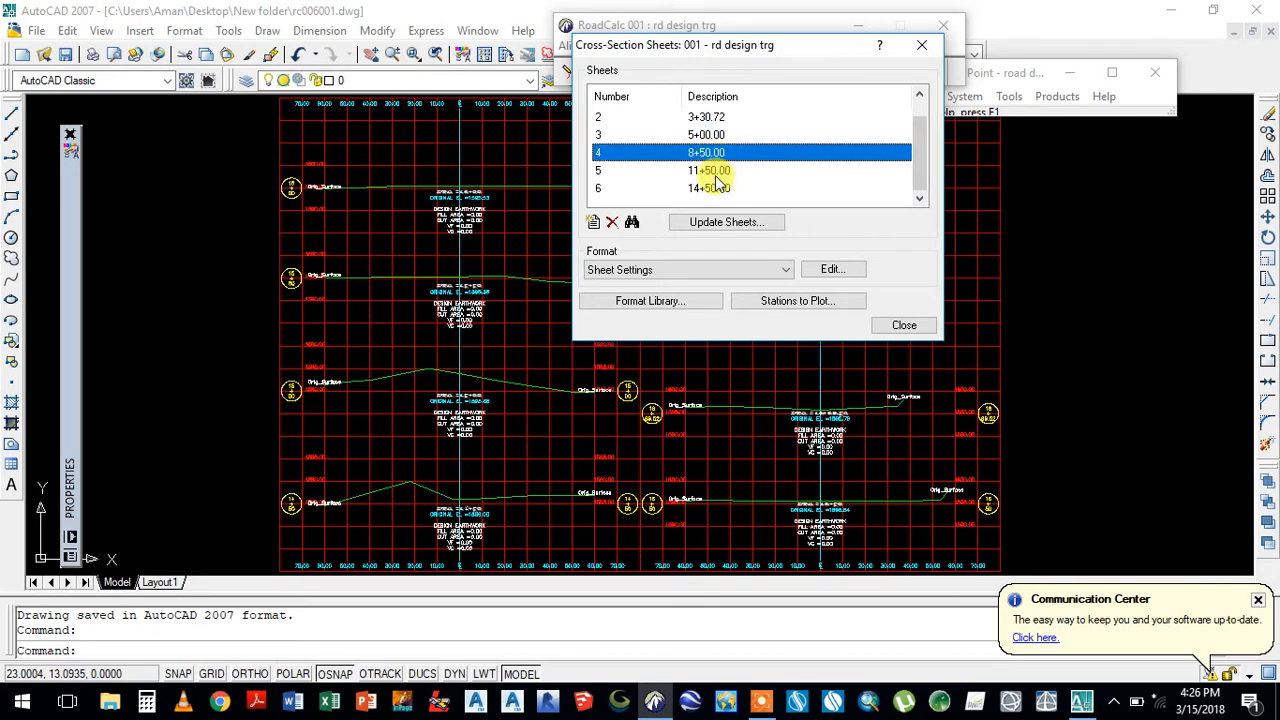
{"action": "left_click", "coordinate": [717, 172]}
{"action": "left_click", "coordinate": [717, 190]}
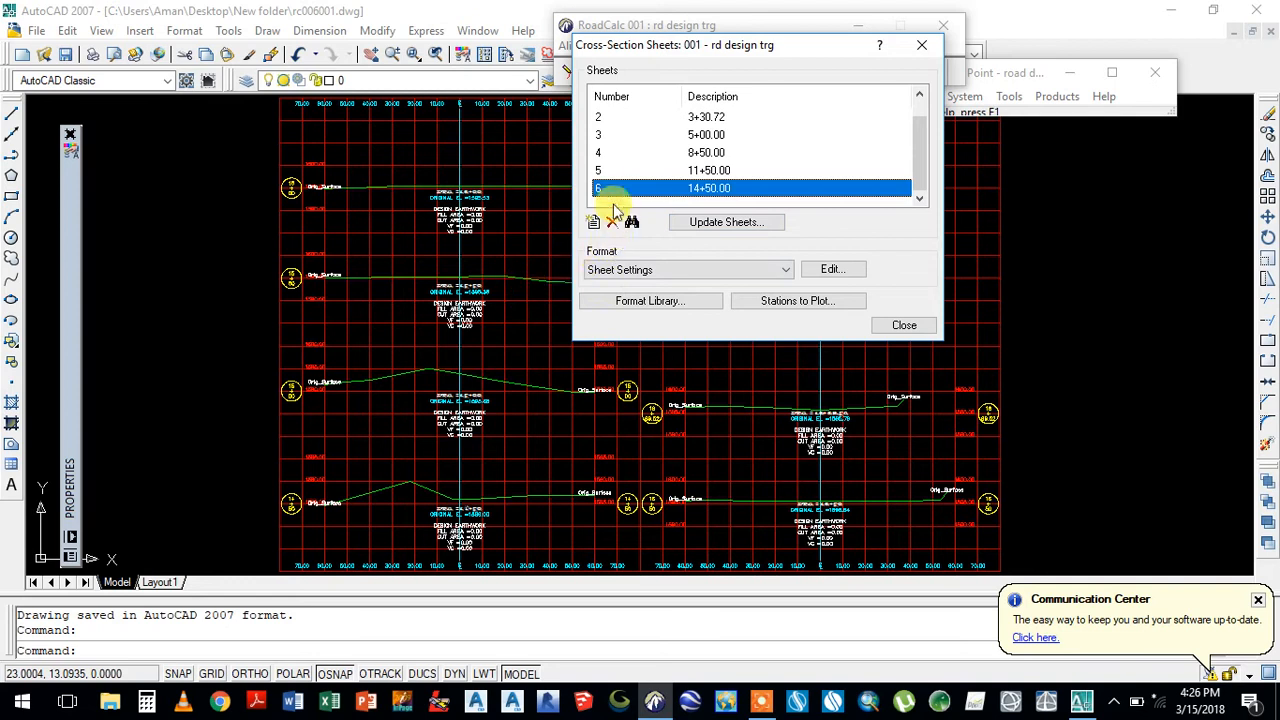
{"action": "left_click", "coordinate": [598, 152]}
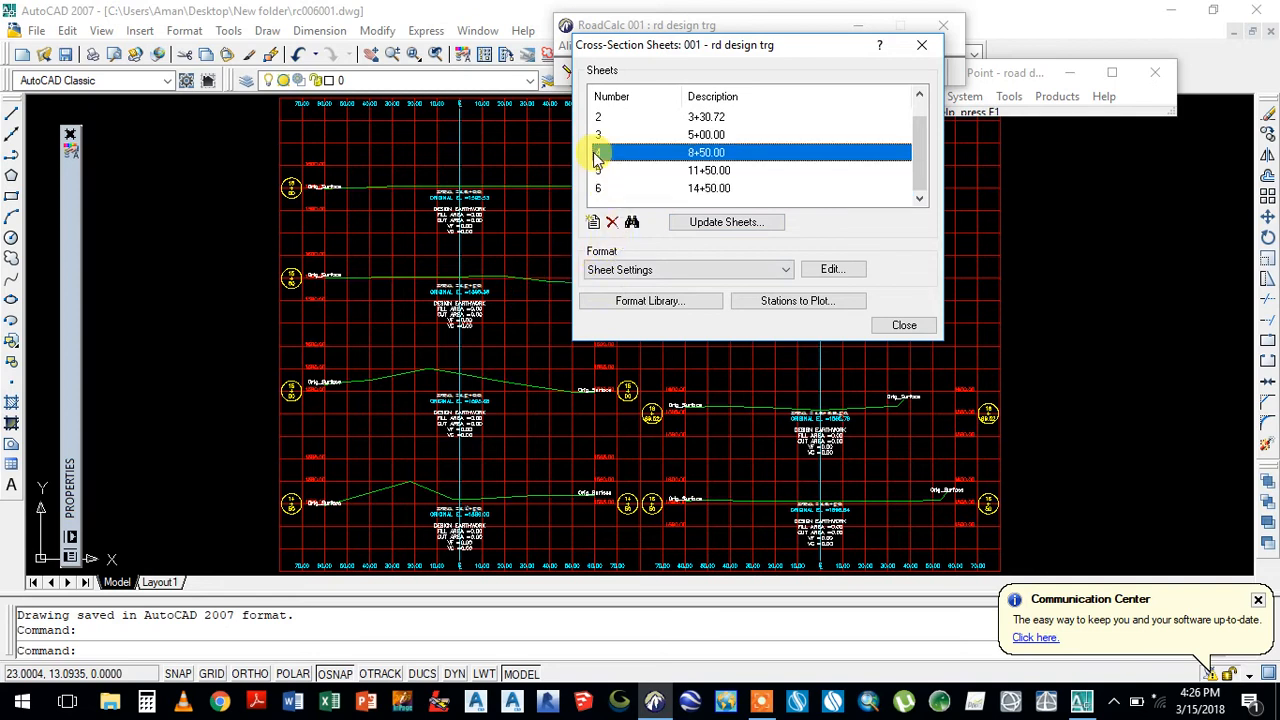
{"action": "left_click", "coordinate": [632, 225]}
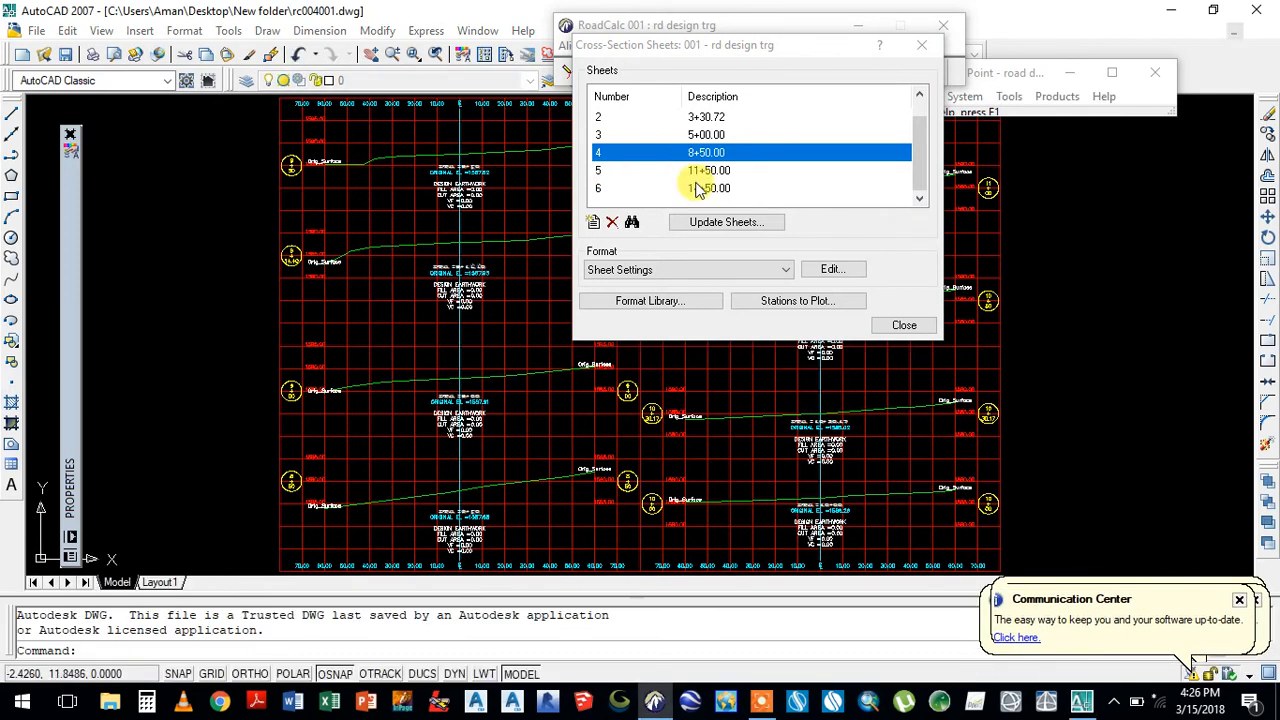
- Examine the station, original elevation and earthwork labels on sheet 4 at stations 11+00 and 8+50
{"action": "left_click", "coordinate": [671, 368]}
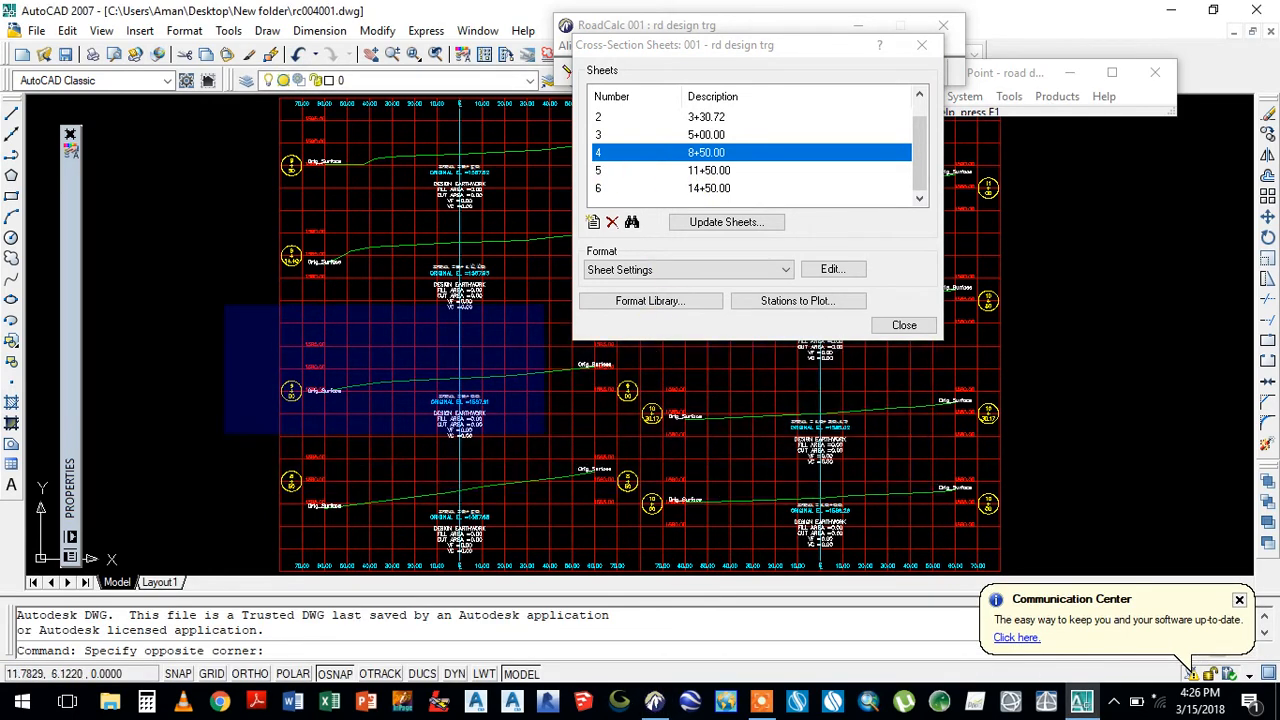
{"action": "left_click", "coordinate": [208, 363]}
{"action": "scroll", "coordinate": [237, 473], "scroll_direction": "down", "scroll_amount": 2}
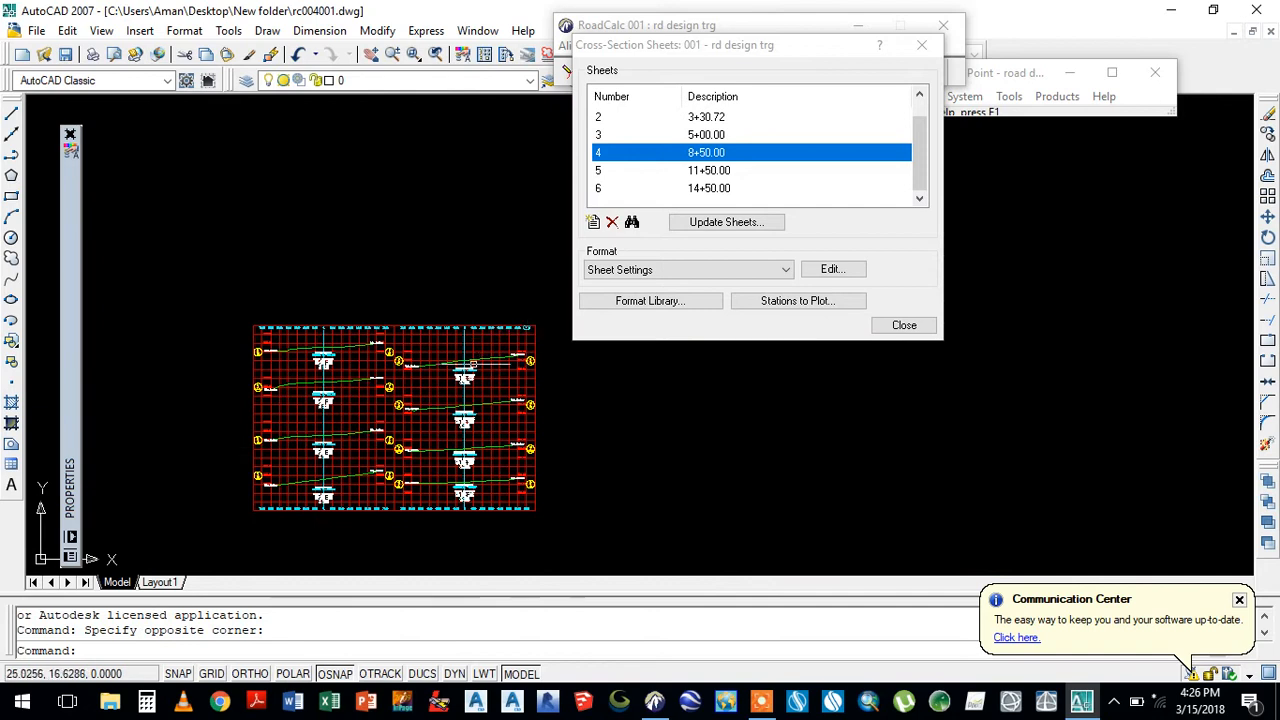
{"action": "scroll", "coordinate": [473, 363], "scroll_direction": "up", "scroll_amount": 5}
{"action": "scroll", "coordinate": [432, 440], "scroll_direction": "up", "scroll_amount": 5}
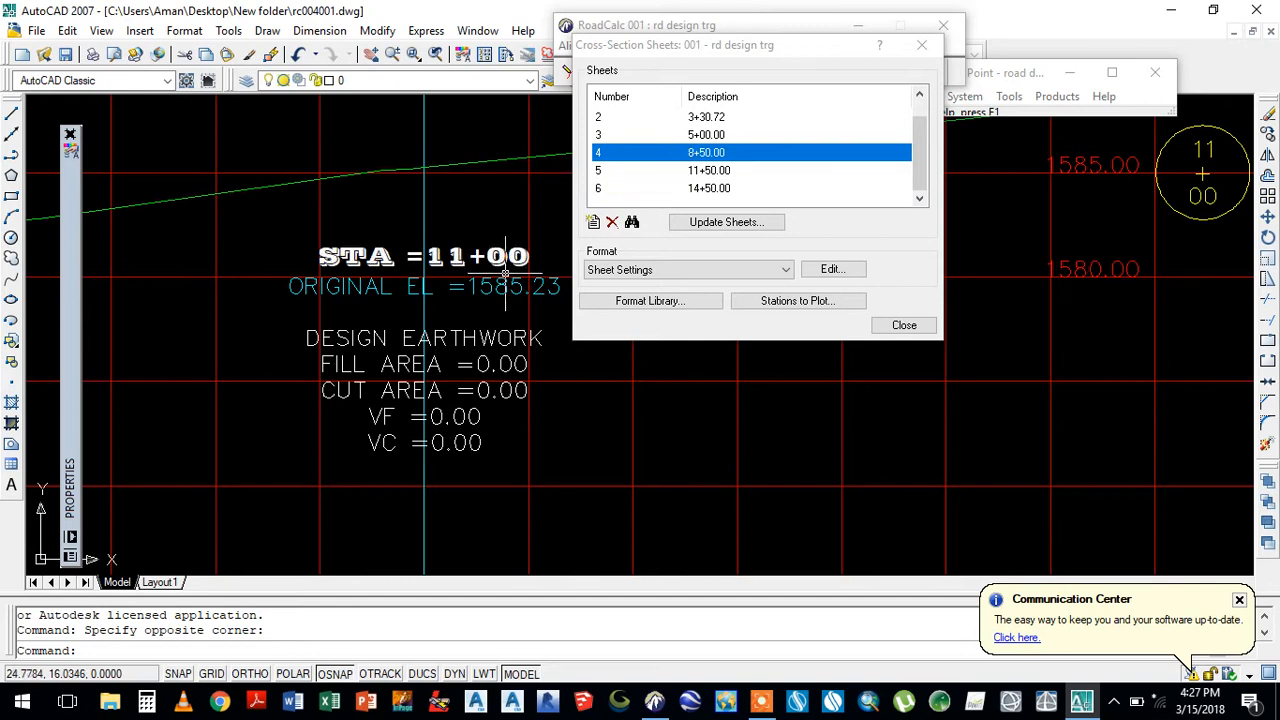
{"action": "scroll", "coordinate": [506, 256], "scroll_direction": "down", "scroll_amount": 6}
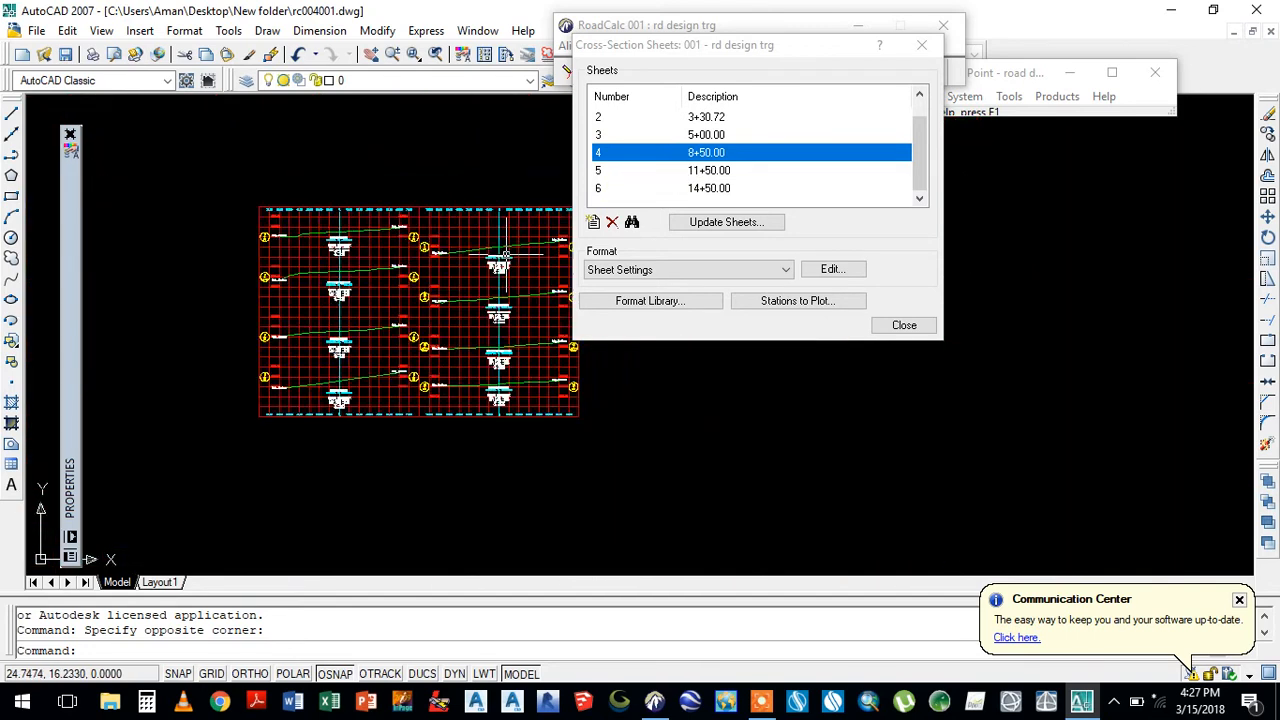
{"action": "scroll", "coordinate": [389, 334], "scroll_direction": "up", "scroll_amount": 8}
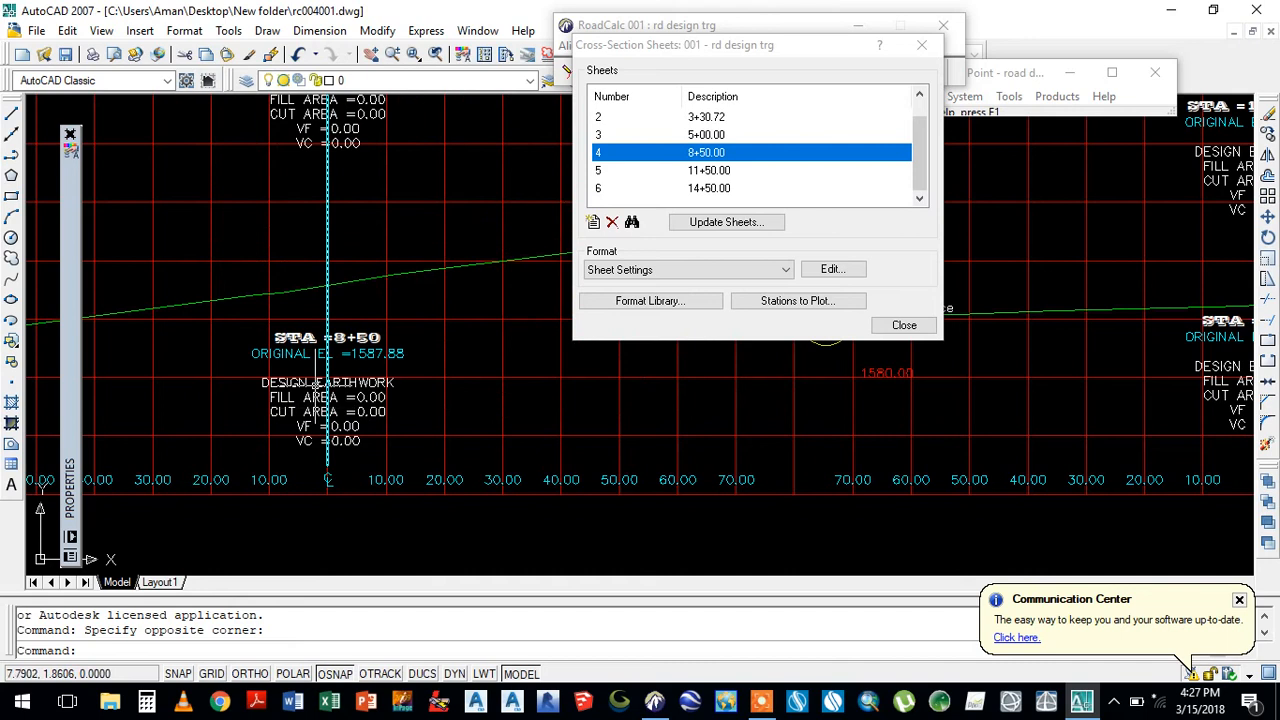
{"action": "scroll", "coordinate": [331, 335], "scroll_direction": "up", "scroll_amount": 5}
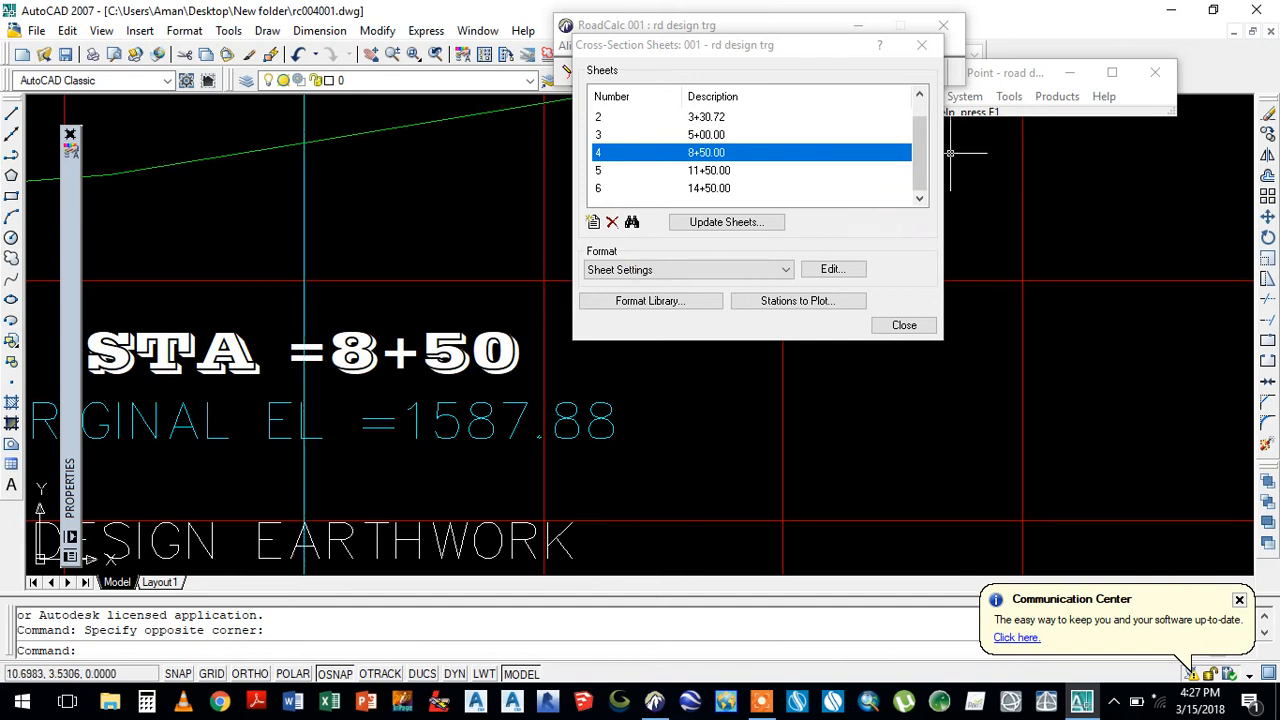
- Select sheet 1 in the sheet list, and inspect the surface line, elevation grid and fill and cut labels of the 8+50 section on sheet 4
{"action": "left_click_drag", "start_coordinate": [922, 155], "coordinate": [920, 106]}
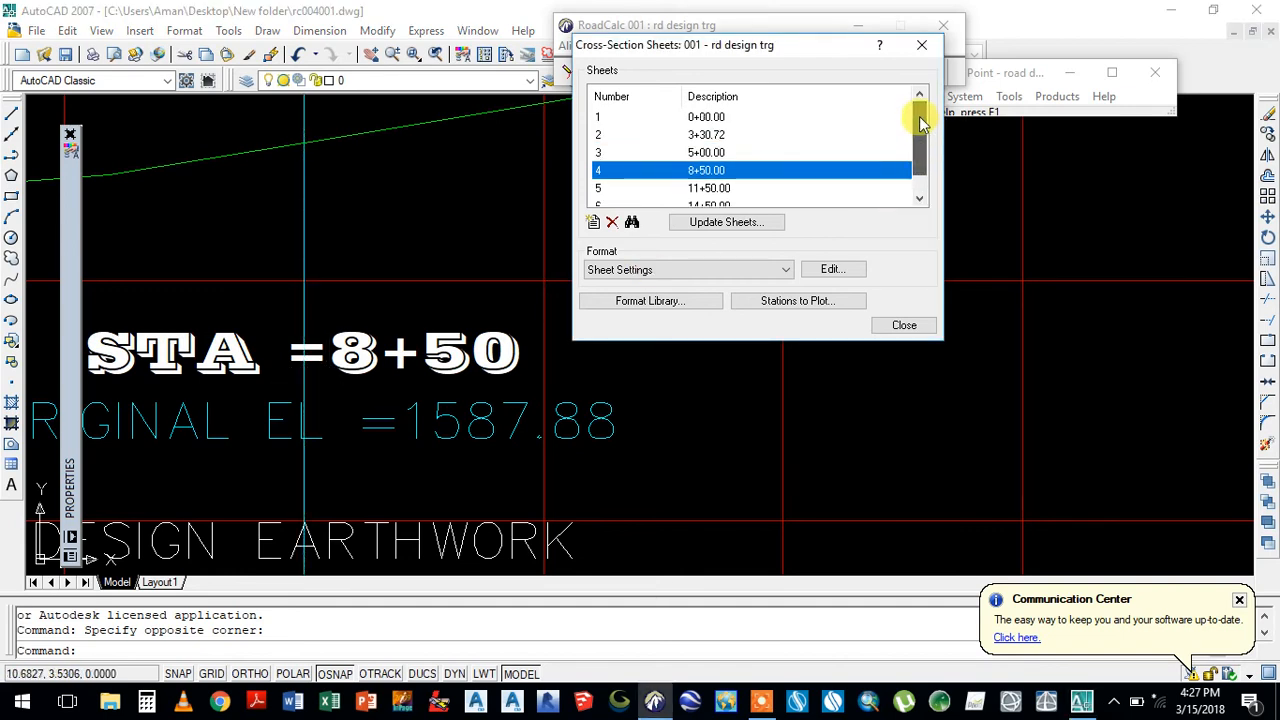
{"action": "left_click", "coordinate": [716, 120]}
{"action": "scroll", "coordinate": [375, 458], "scroll_direction": "down", "scroll_amount": 8}
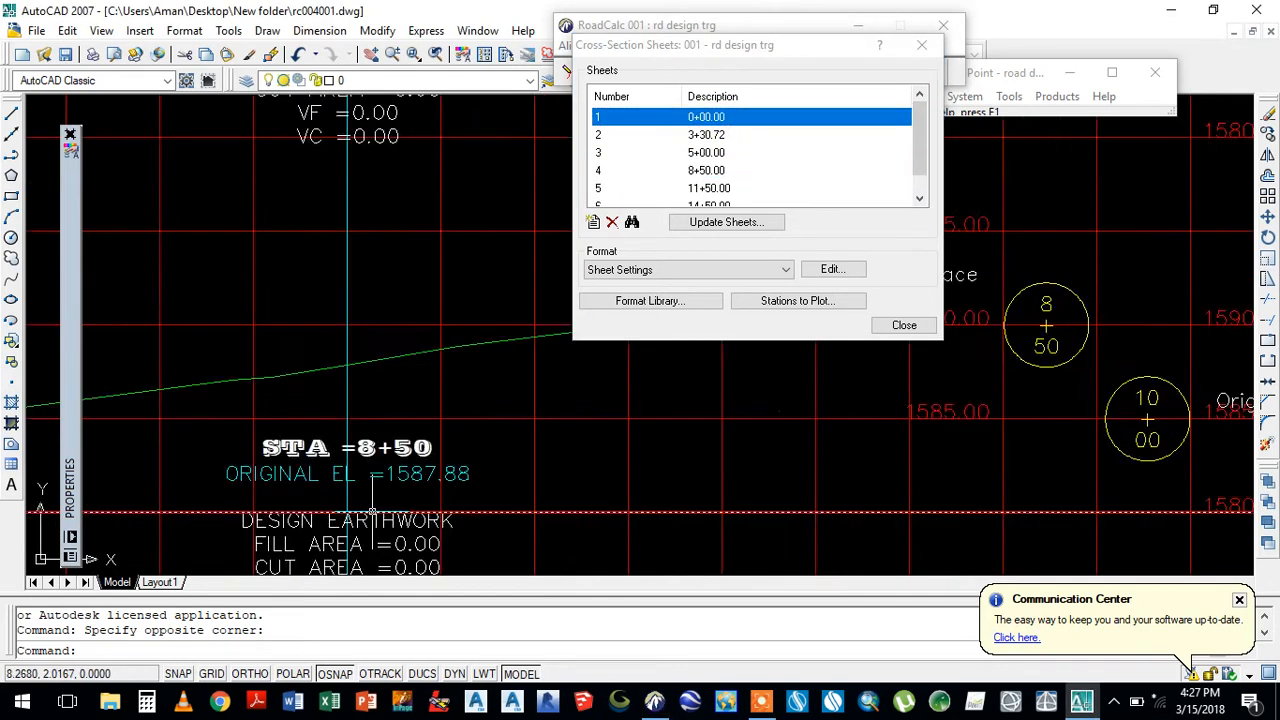
{"action": "scroll", "coordinate": [405, 422], "scroll_direction": "down", "scroll_amount": 4}
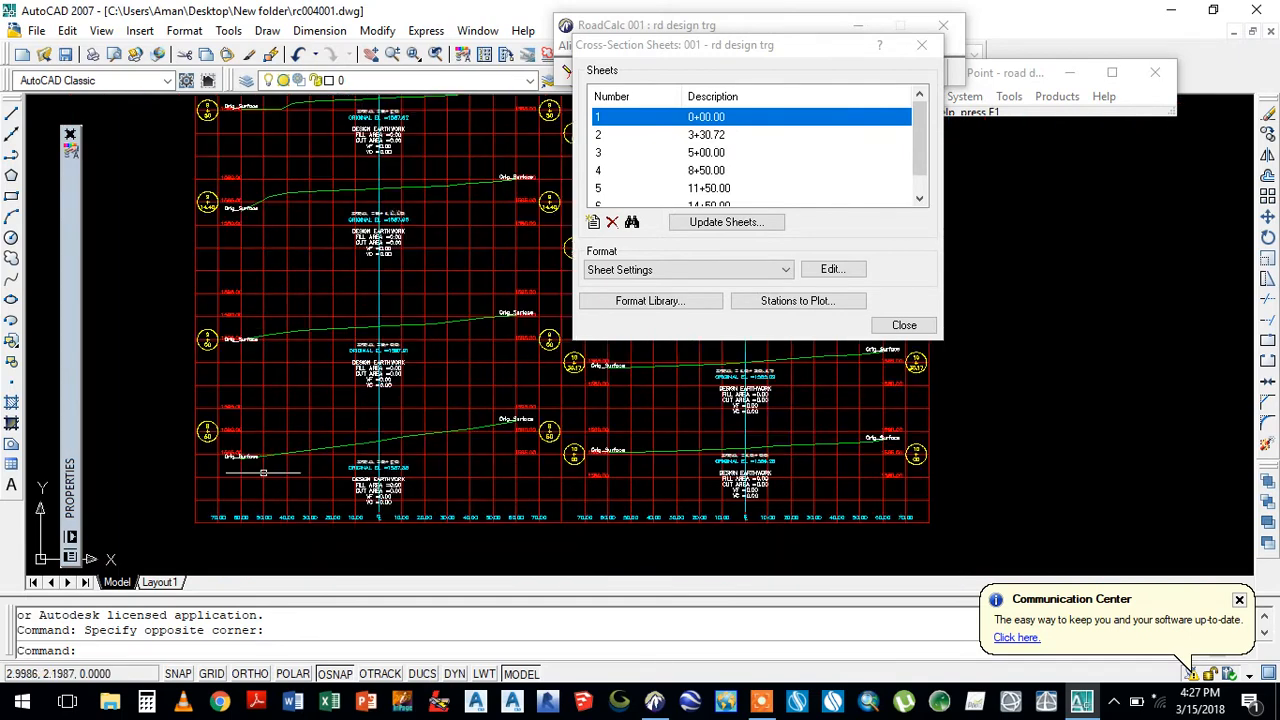
{"action": "scroll", "coordinate": [263, 472], "scroll_direction": "up", "scroll_amount": 5}
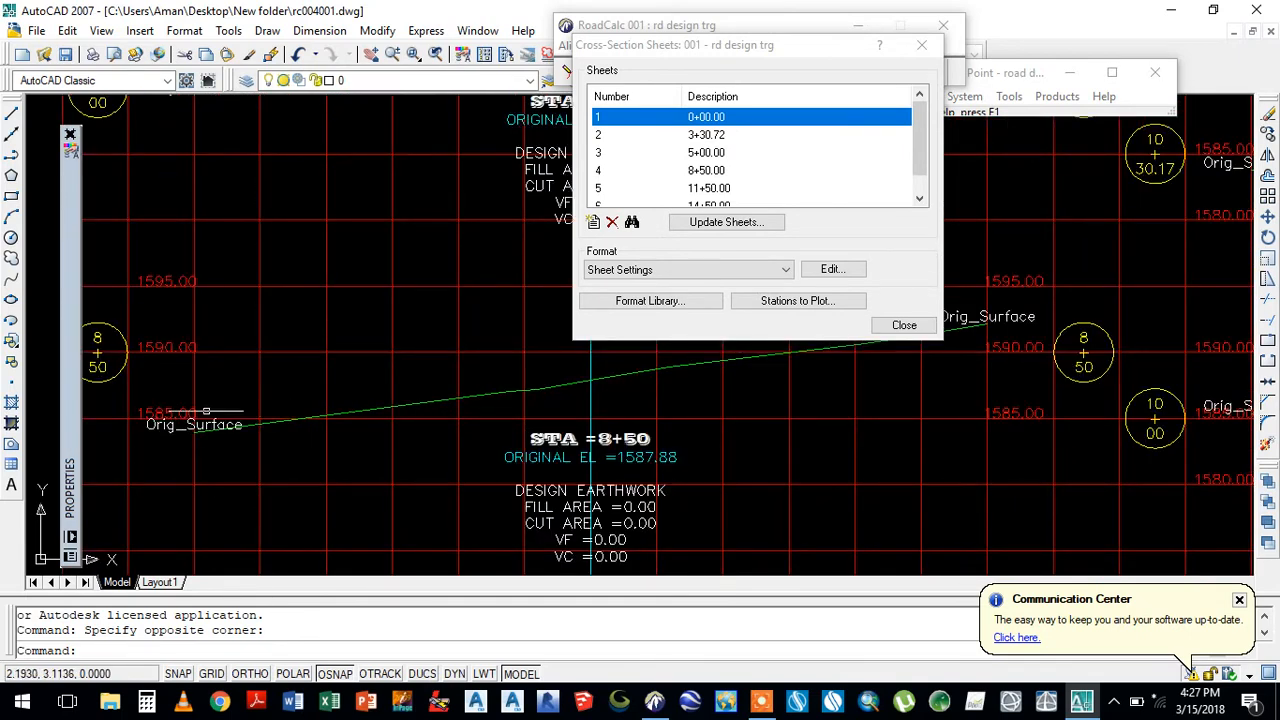
{"action": "scroll", "coordinate": [206, 411], "scroll_direction": "up", "scroll_amount": 4}
{"action": "scroll", "coordinate": [204, 272], "scroll_direction": "down", "scroll_amount": 5}
{"action": "scroll", "coordinate": [578, 370], "scroll_direction": "up", "scroll_amount": 5}
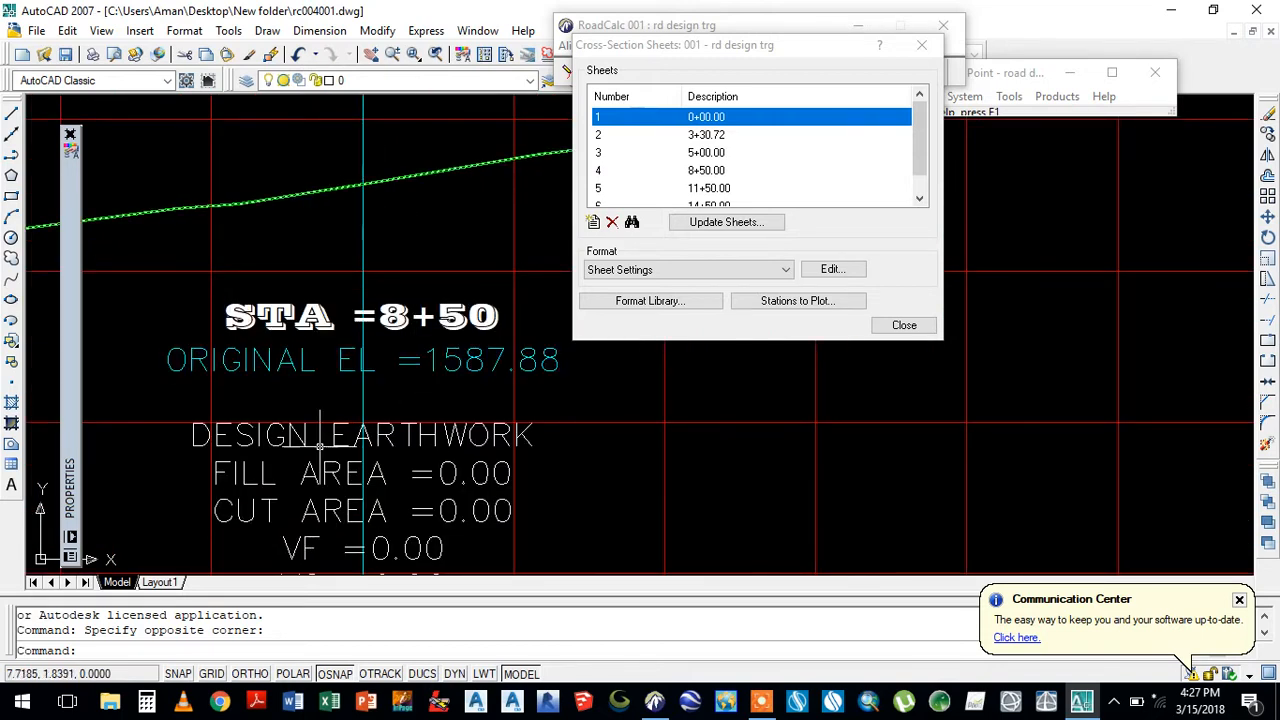
{"action": "scroll", "coordinate": [384, 402], "scroll_direction": "down", "scroll_amount": 2}
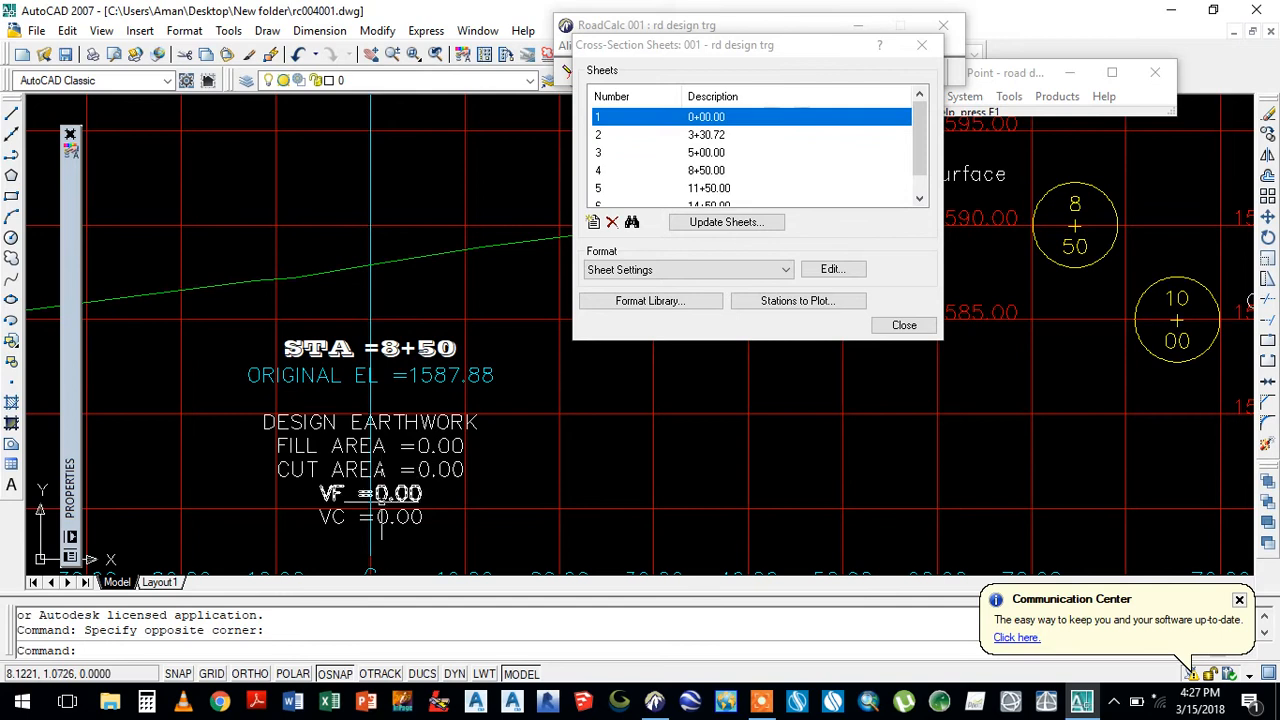
{"action": "scroll", "coordinate": [353, 427], "scroll_direction": "down", "scroll_amount": 2}
{"action": "scroll", "coordinate": [365, 483], "scroll_direction": "down", "scroll_amount": 6}
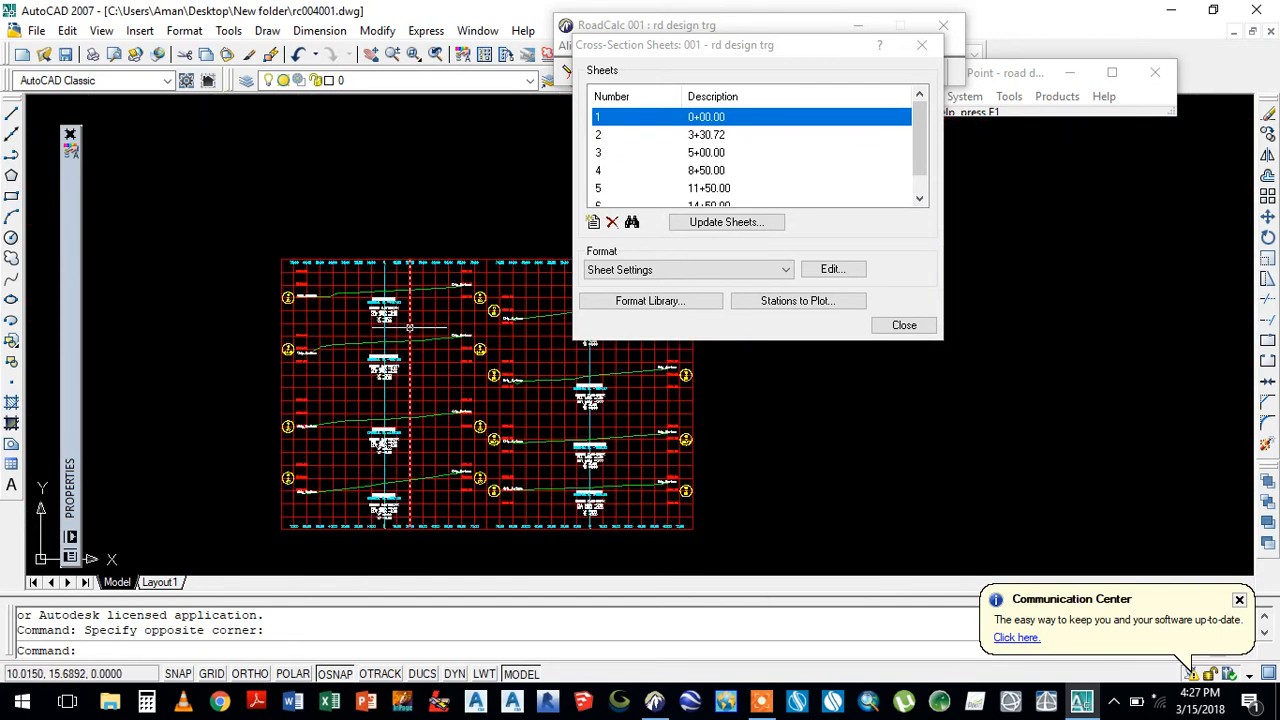
- Close the Cross-Section Sheets dialog and zoom to the extents of the sheet 4 drawing
{"action": "left_click", "coordinate": [926, 329]}
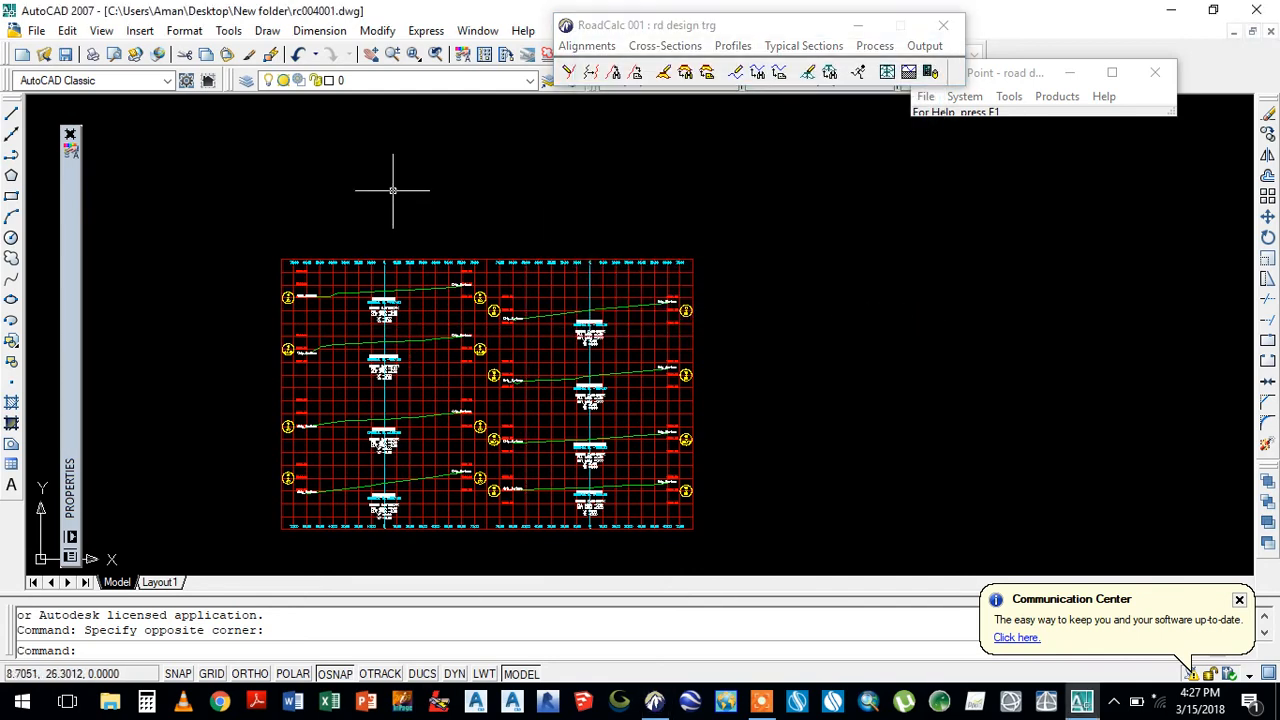
{"action": "type", "text": "z"}
{"action": "key", "text": "Return"}
{"action": "type", "text": "e"}
{"action": "key", "text": "Return"}
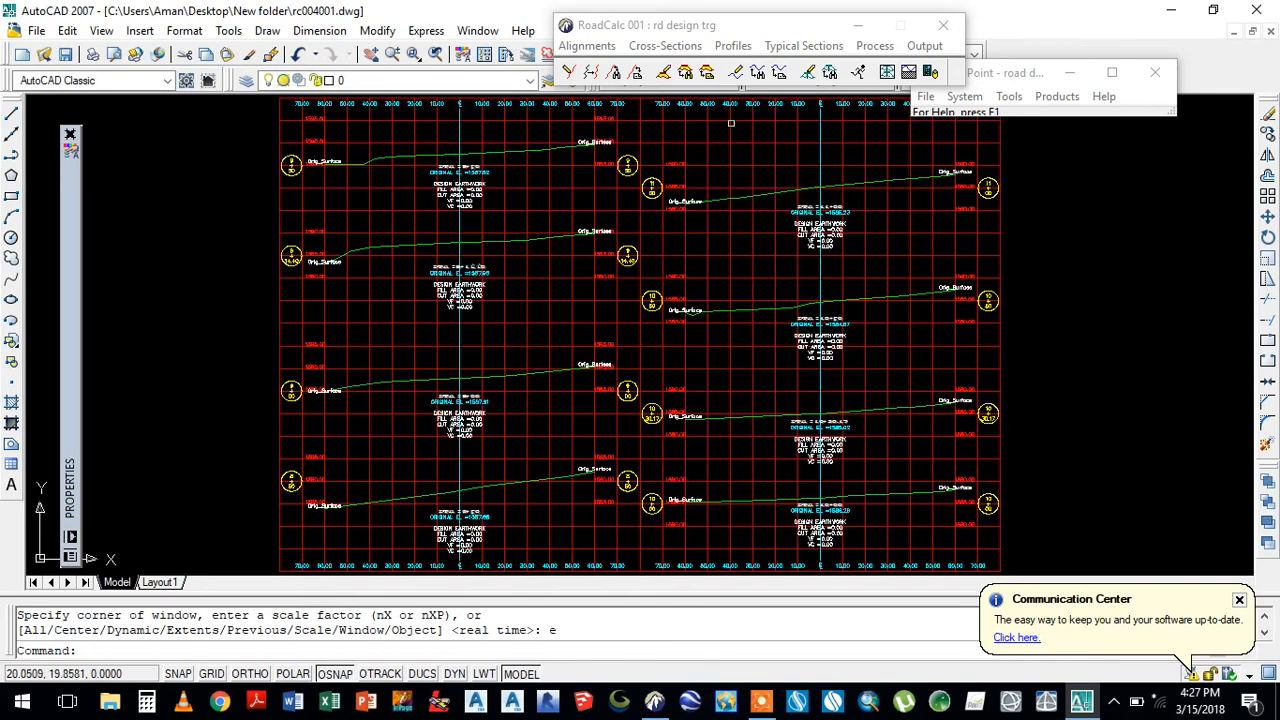
- Reopen the cross-section sheet list, open sheets 1, 2 and 3 one after another, and close the list
{"action": "left_click", "coordinate": [924, 46]}
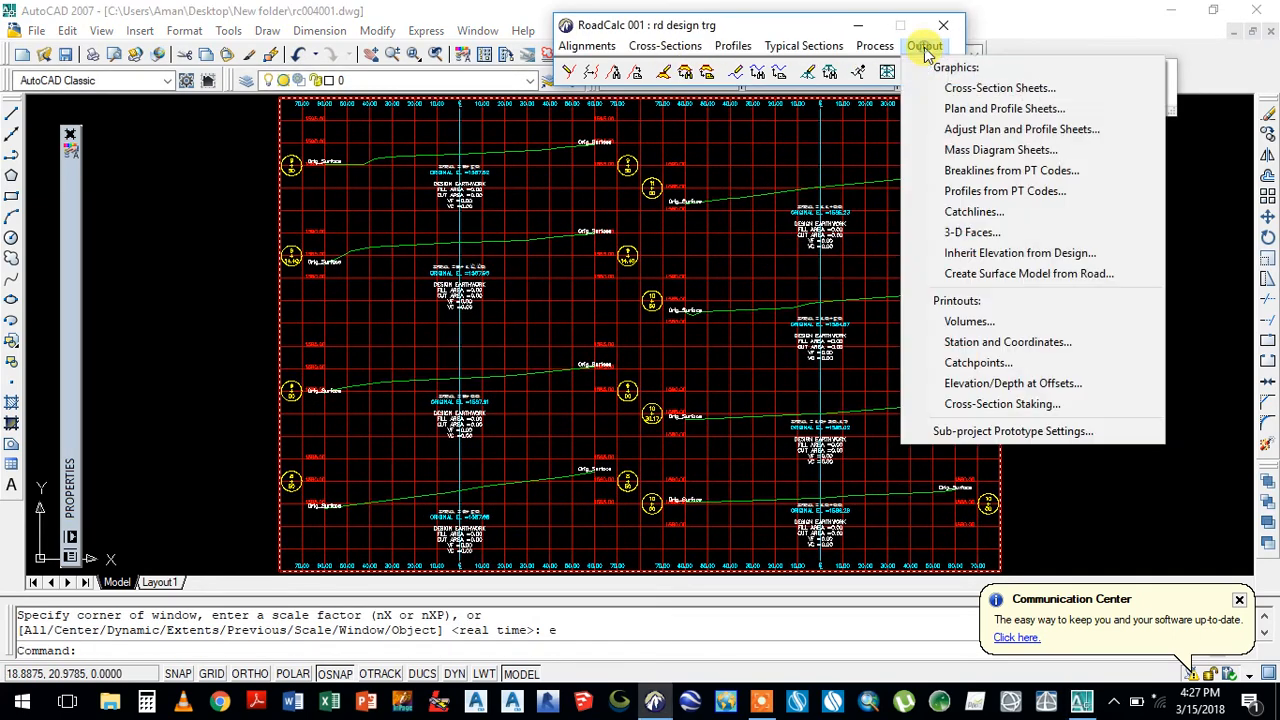
{"action": "left_click", "coordinate": [963, 89]}
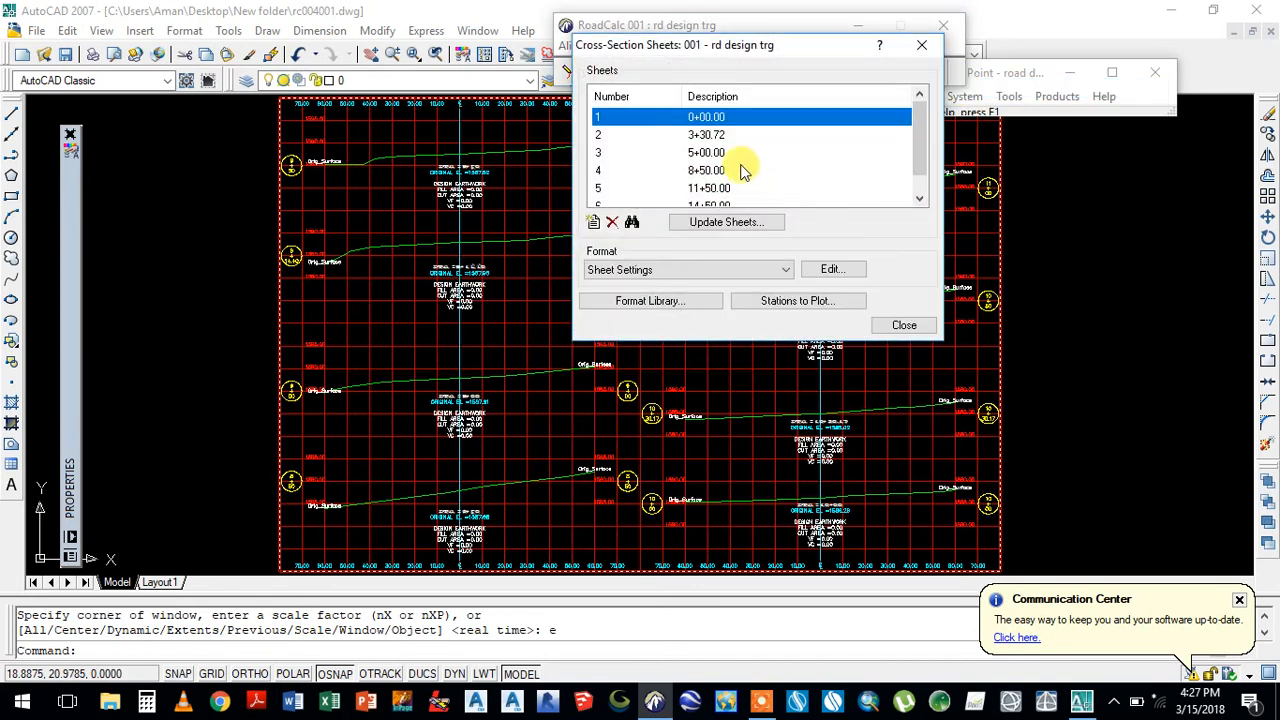
{"action": "left_click", "coordinate": [632, 223]}
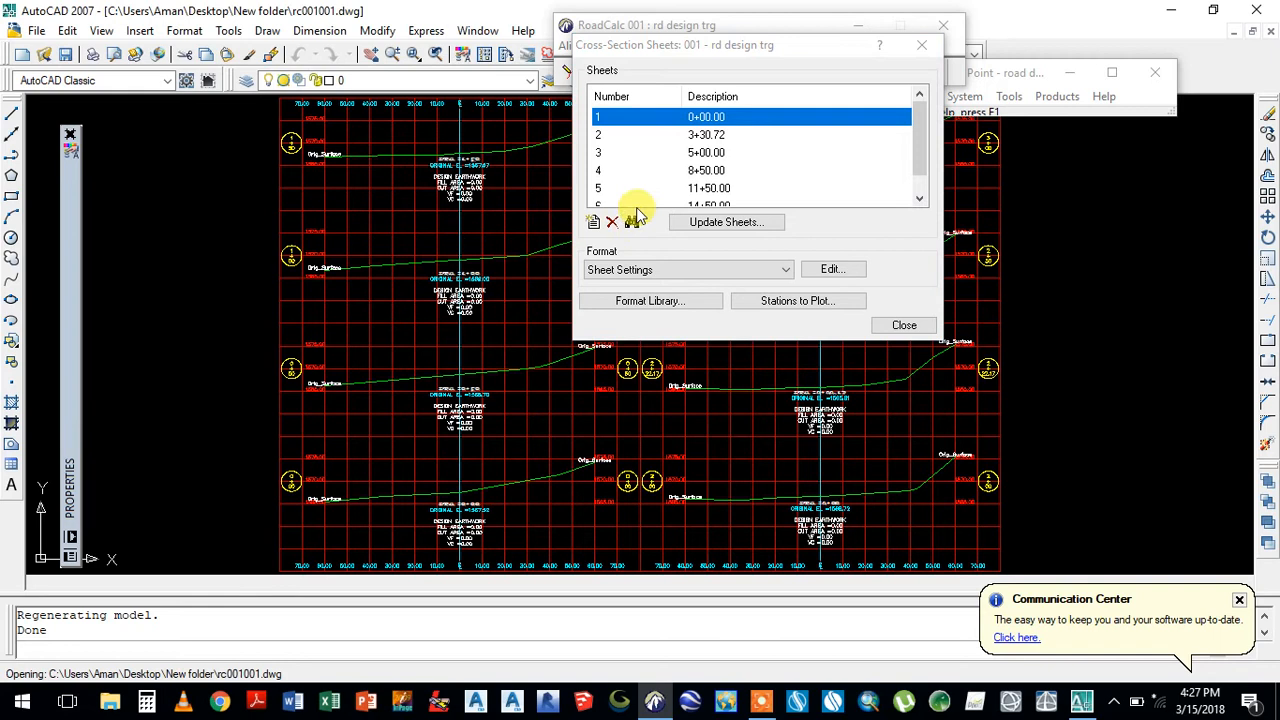
{"action": "left_click", "coordinate": [616, 139]}
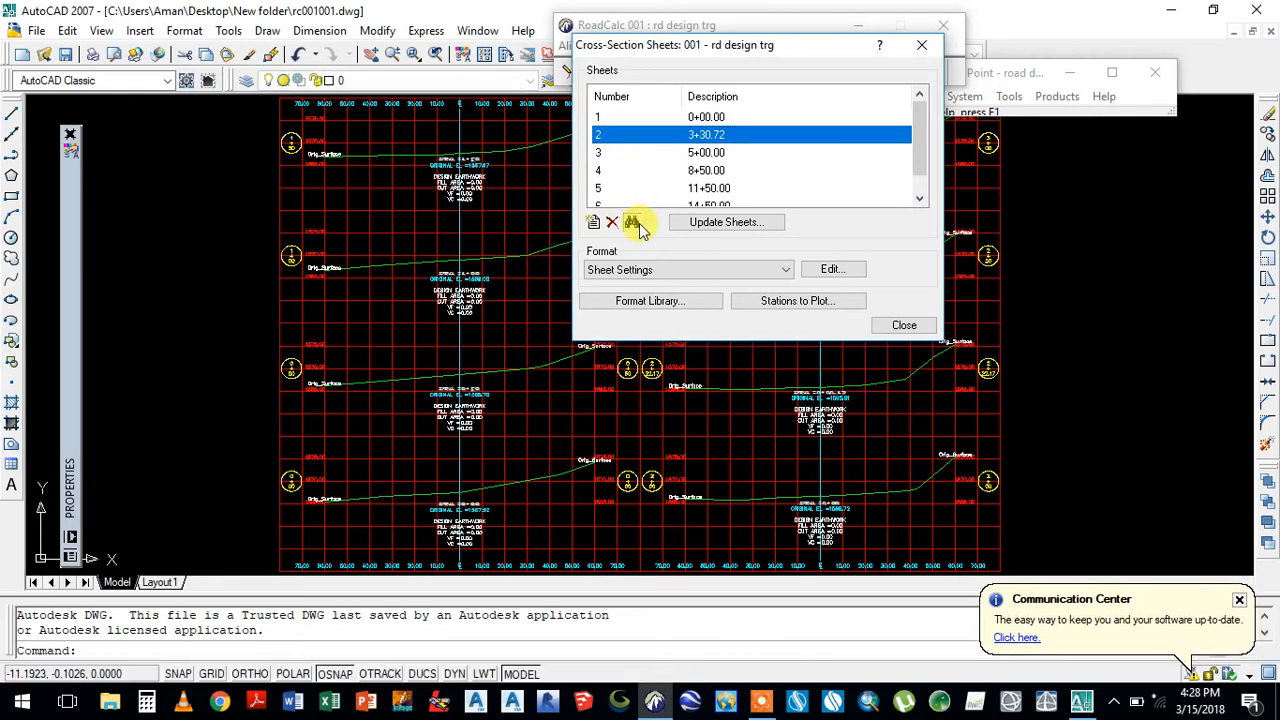
{"action": "left_click", "coordinate": [632, 222]}
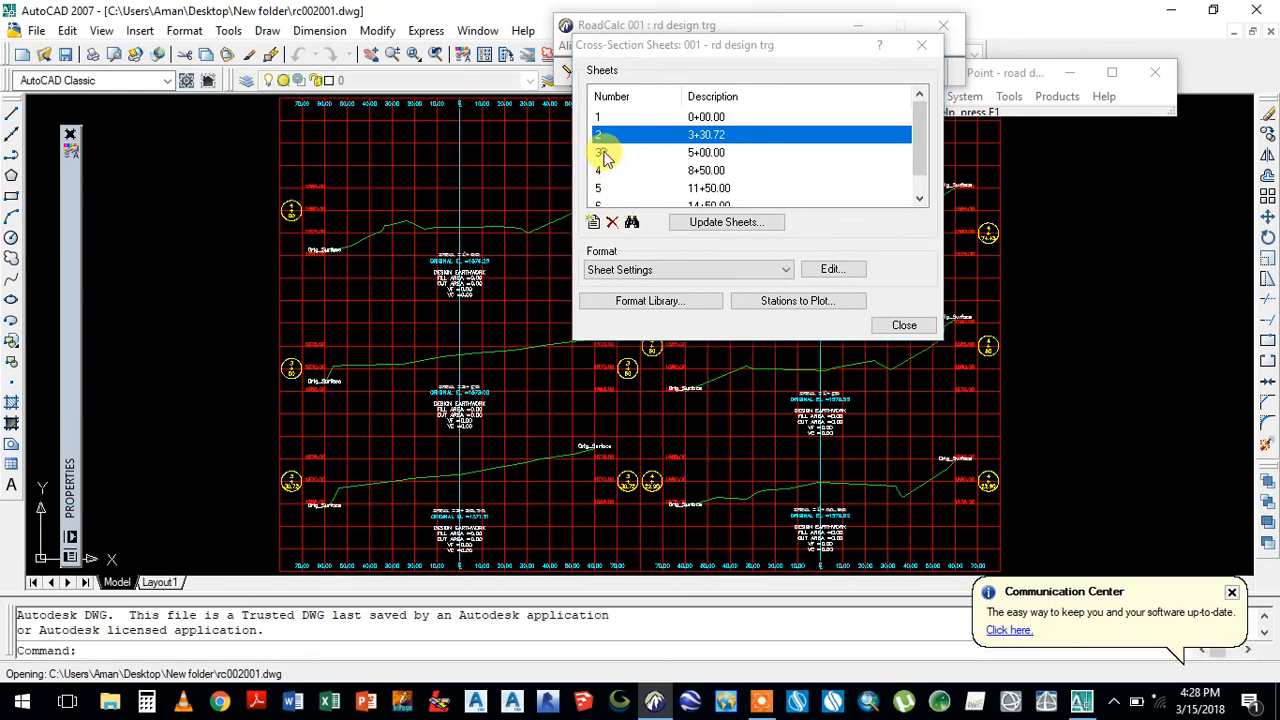
{"action": "left_click", "coordinate": [604, 152]}
{"action": "left_click", "coordinate": [632, 222]}
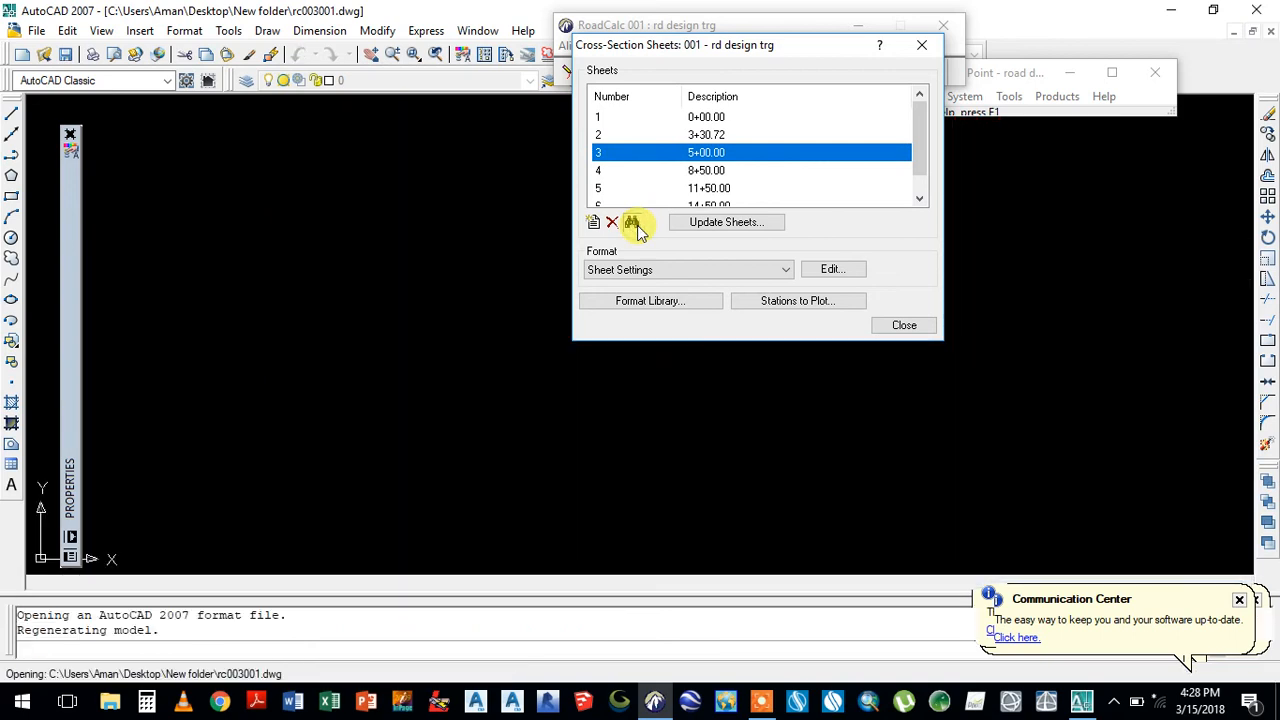
{"action": "left_click", "coordinate": [900, 328]}
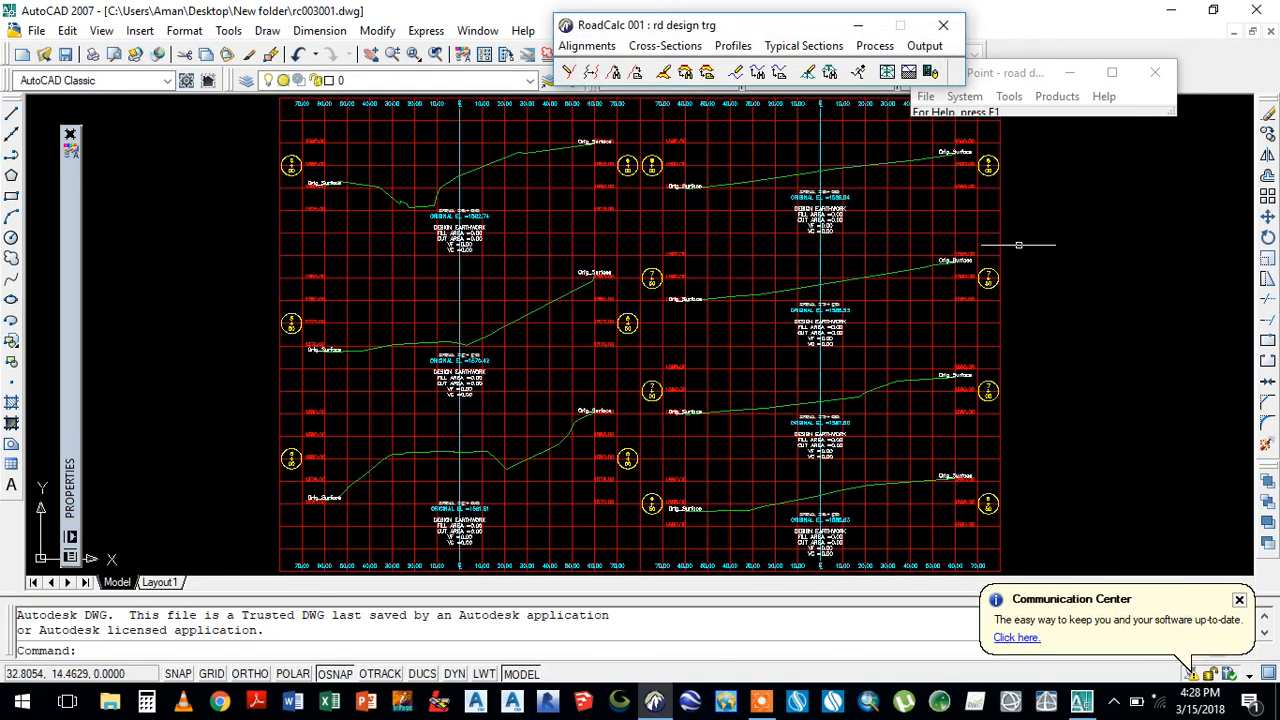
- Close the rc003001.dwg sheet drawing without saving its changes
{"action": "left_click", "coordinate": [1264, 32]}
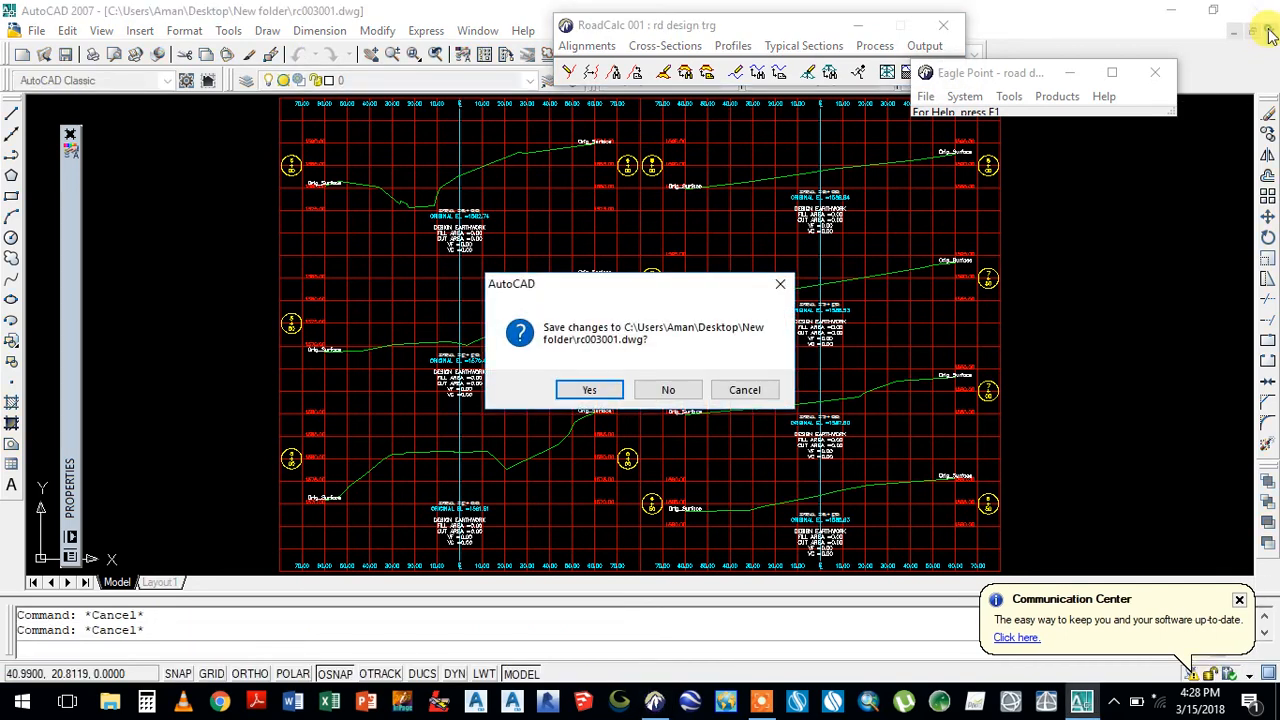
{"action": "left_click", "coordinate": [668, 386]}
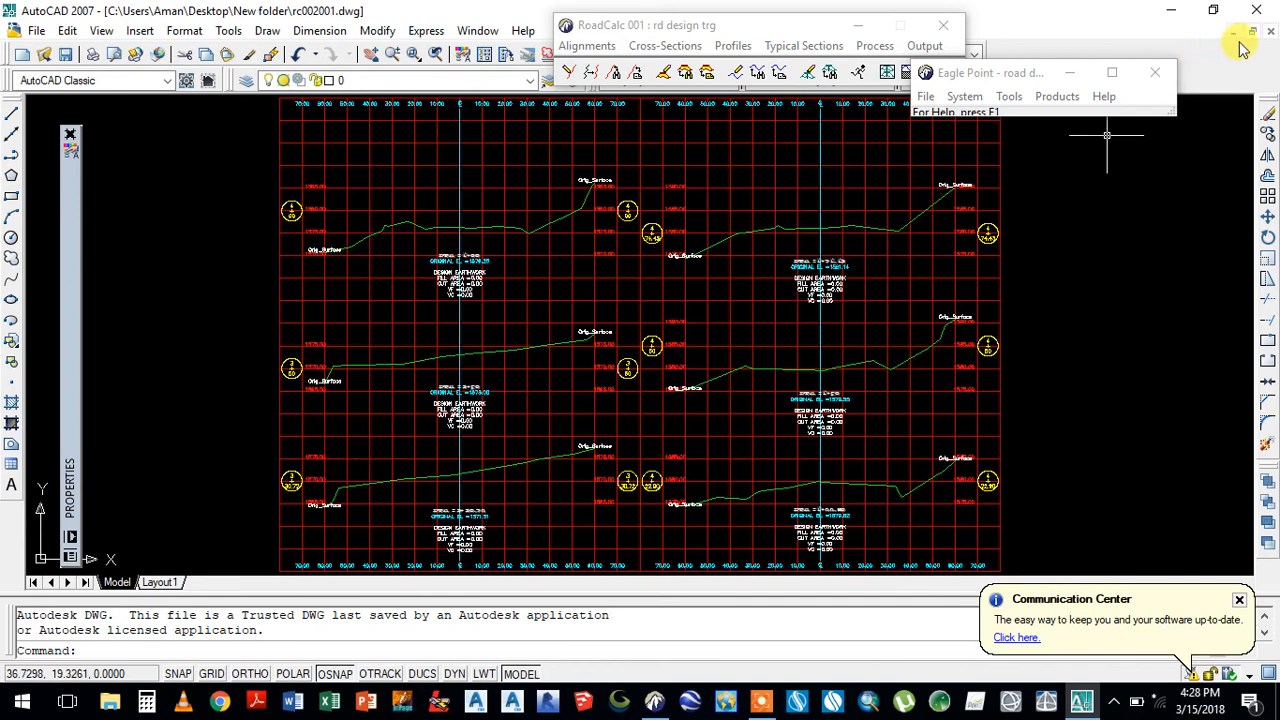
- Close the sheet drawings rc002001.dwg, rc001001.dwg and rc004001.dwg without saving changes, and close rc006001.dwg to return to 123.dwg
{"action": "left_click", "coordinate": [1268, 33]}
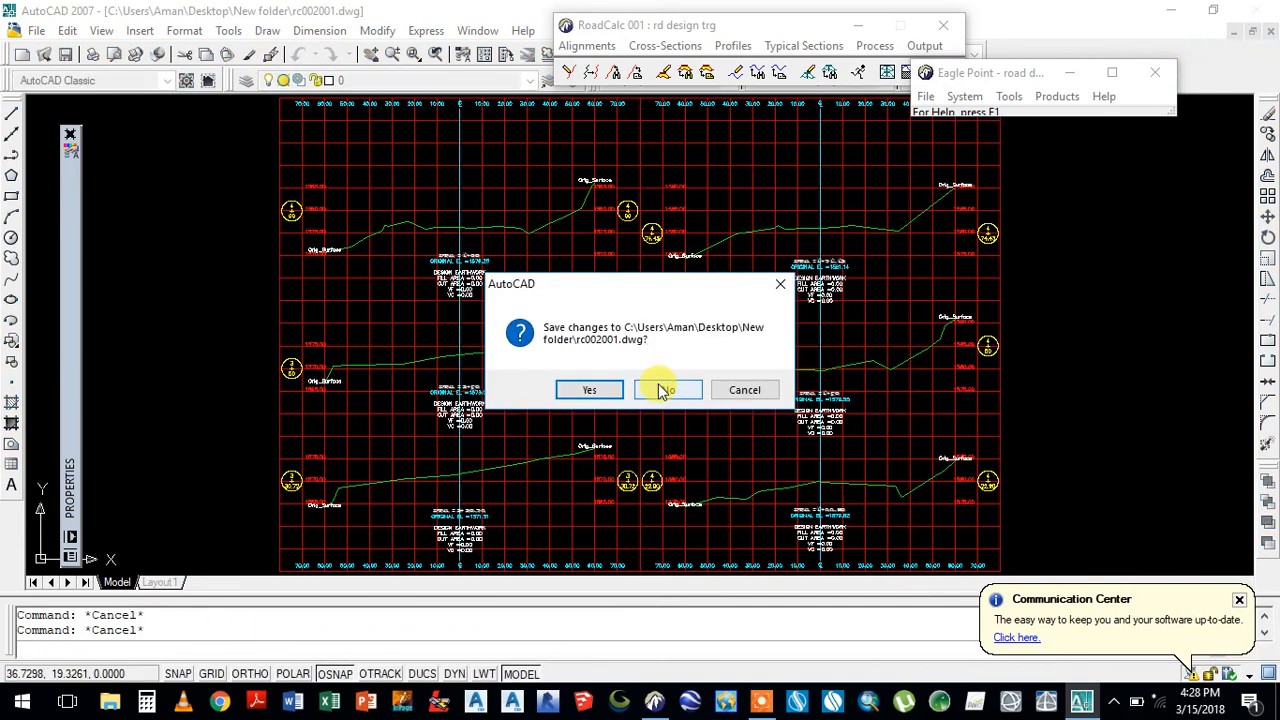
{"action": "left_click", "coordinate": [662, 390]}
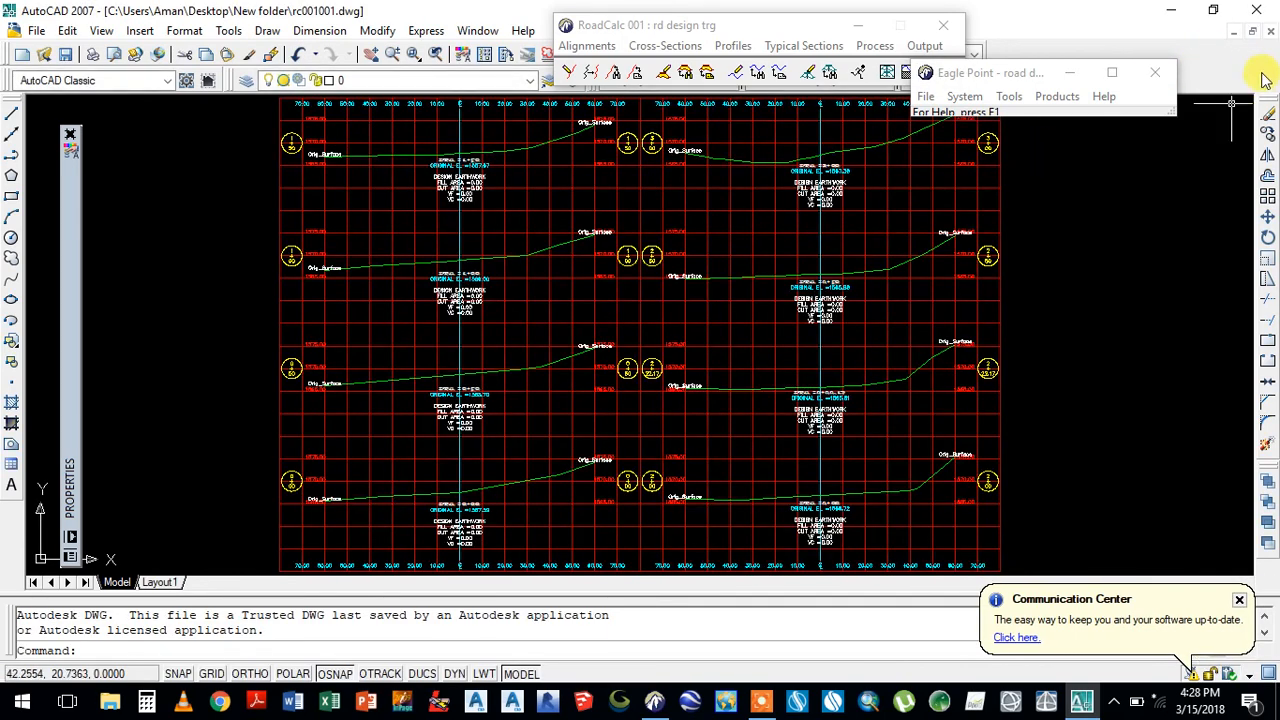
{"action": "left_click", "coordinate": [1268, 33]}
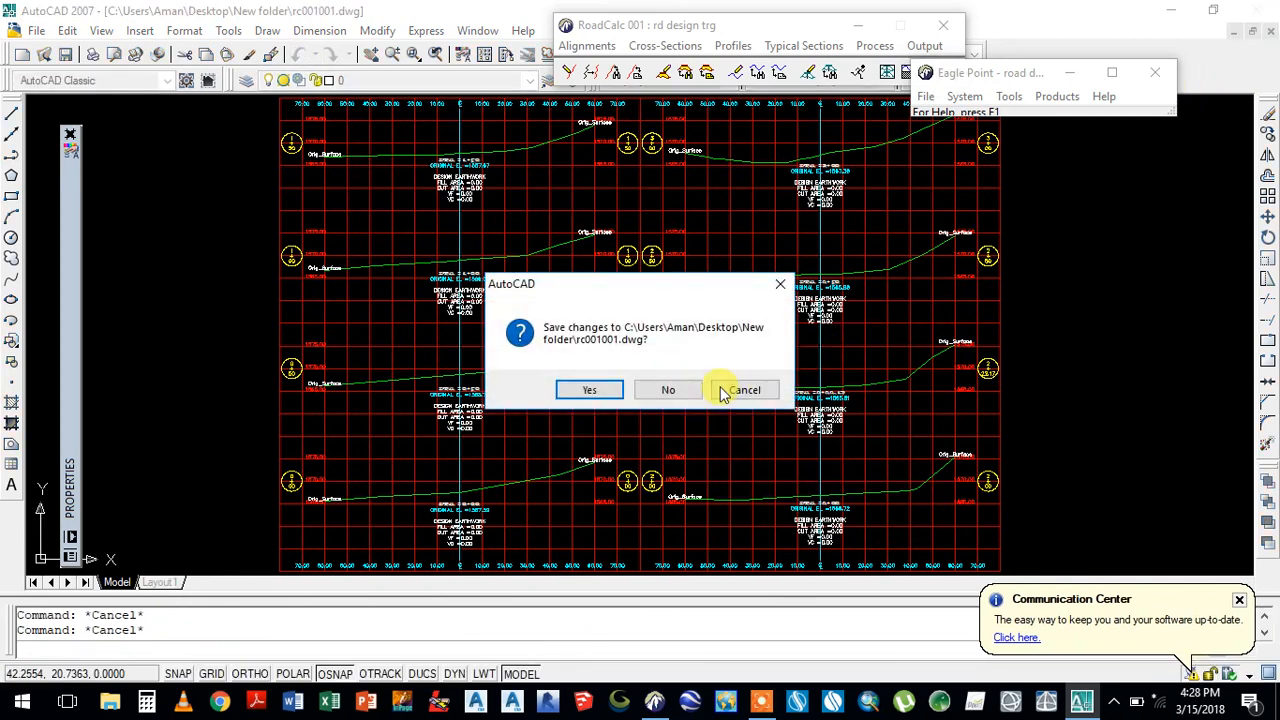
{"action": "left_click", "coordinate": [686, 396]}
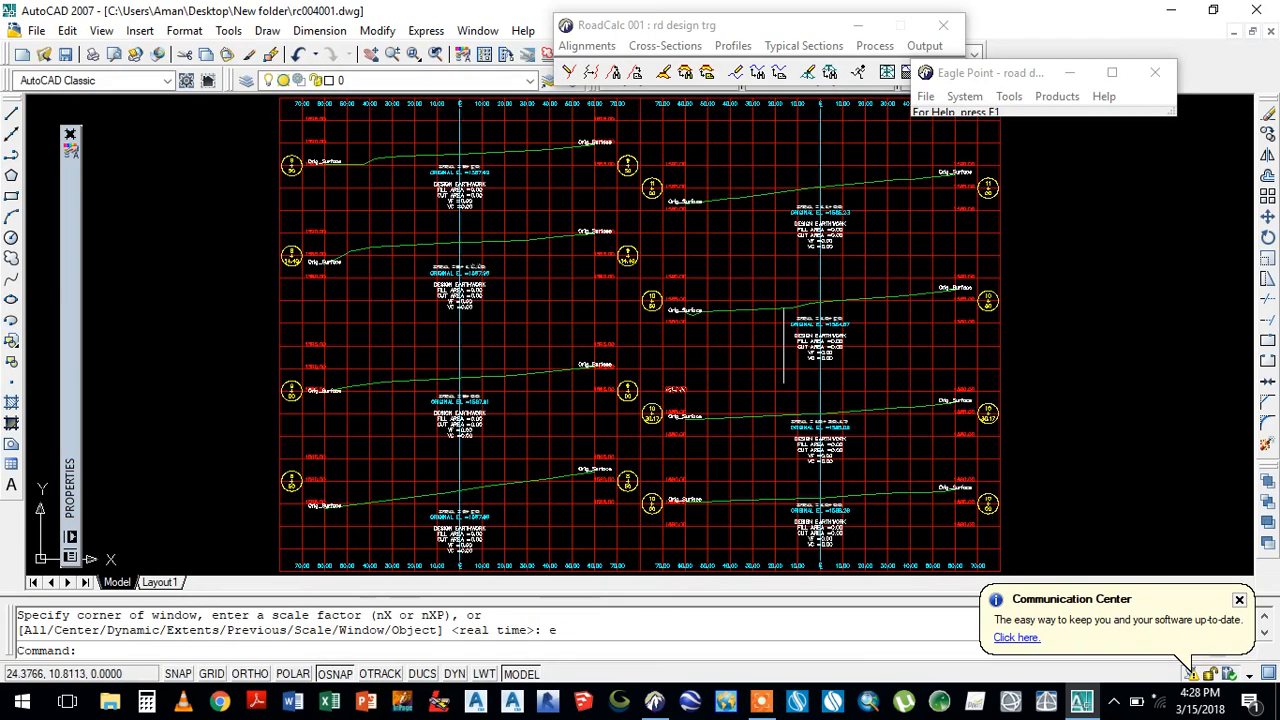
{"action": "left_click", "coordinate": [1268, 33]}
{"action": "left_click", "coordinate": [668, 392]}
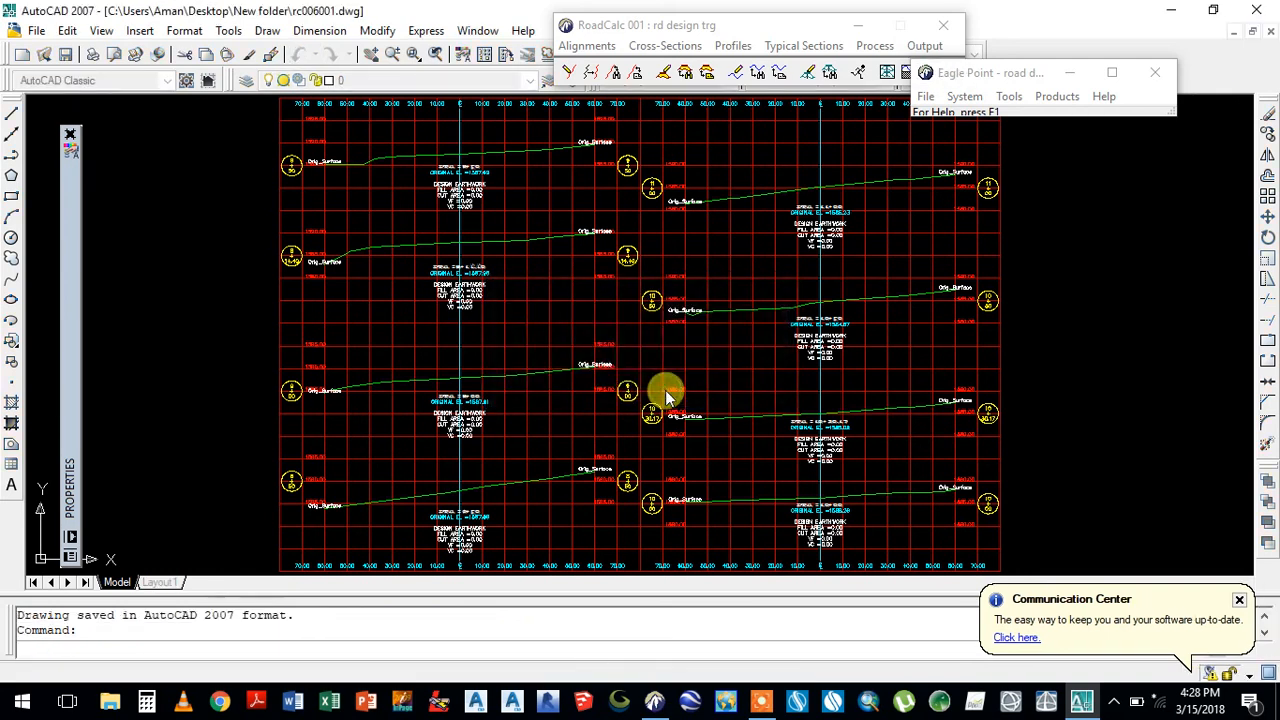
{"action": "left_click", "coordinate": [1270, 34]}
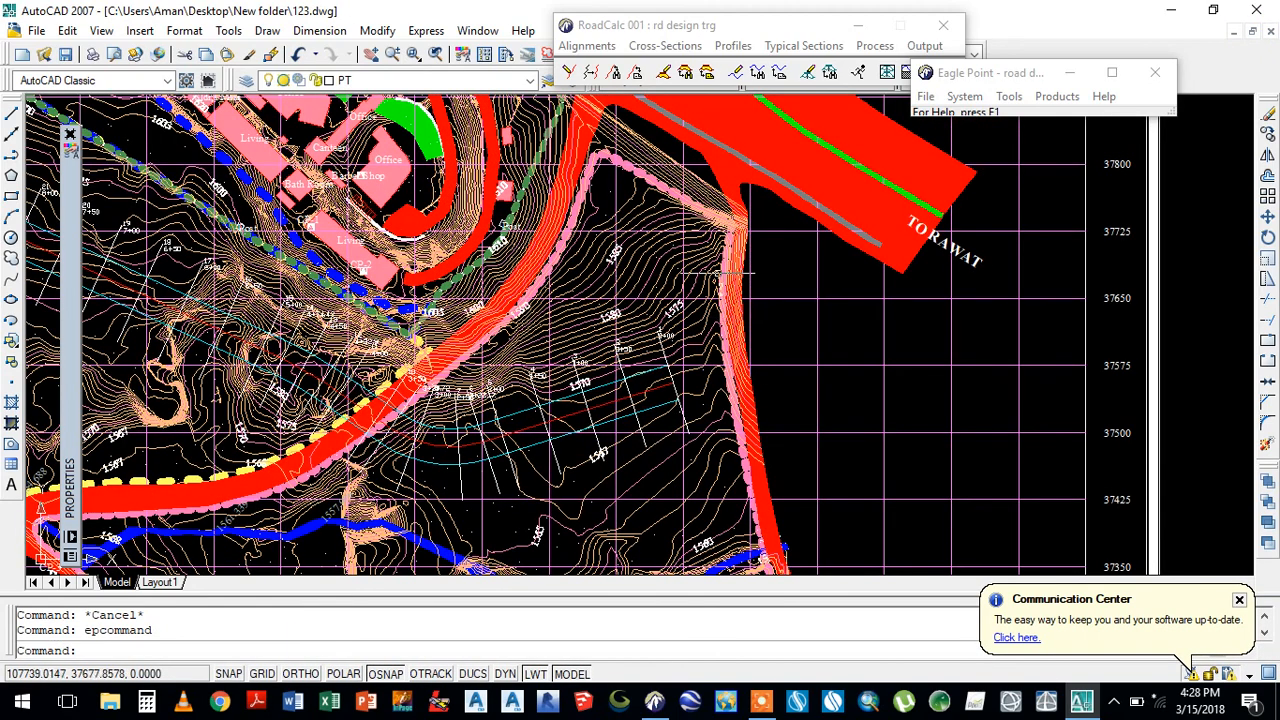
- Save the main road drawing 123.dwg
{"action": "left_click", "coordinate": [65, 57]}
{"action": "left_click", "coordinate": [762, 703]}
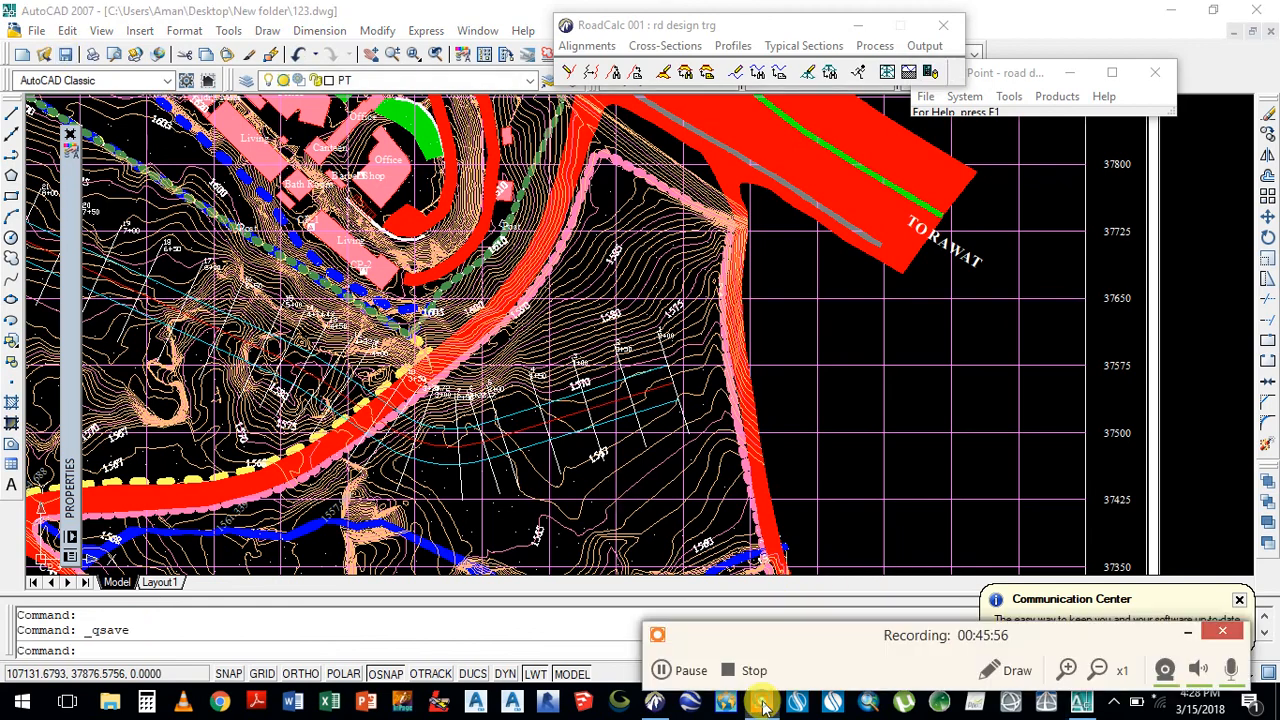